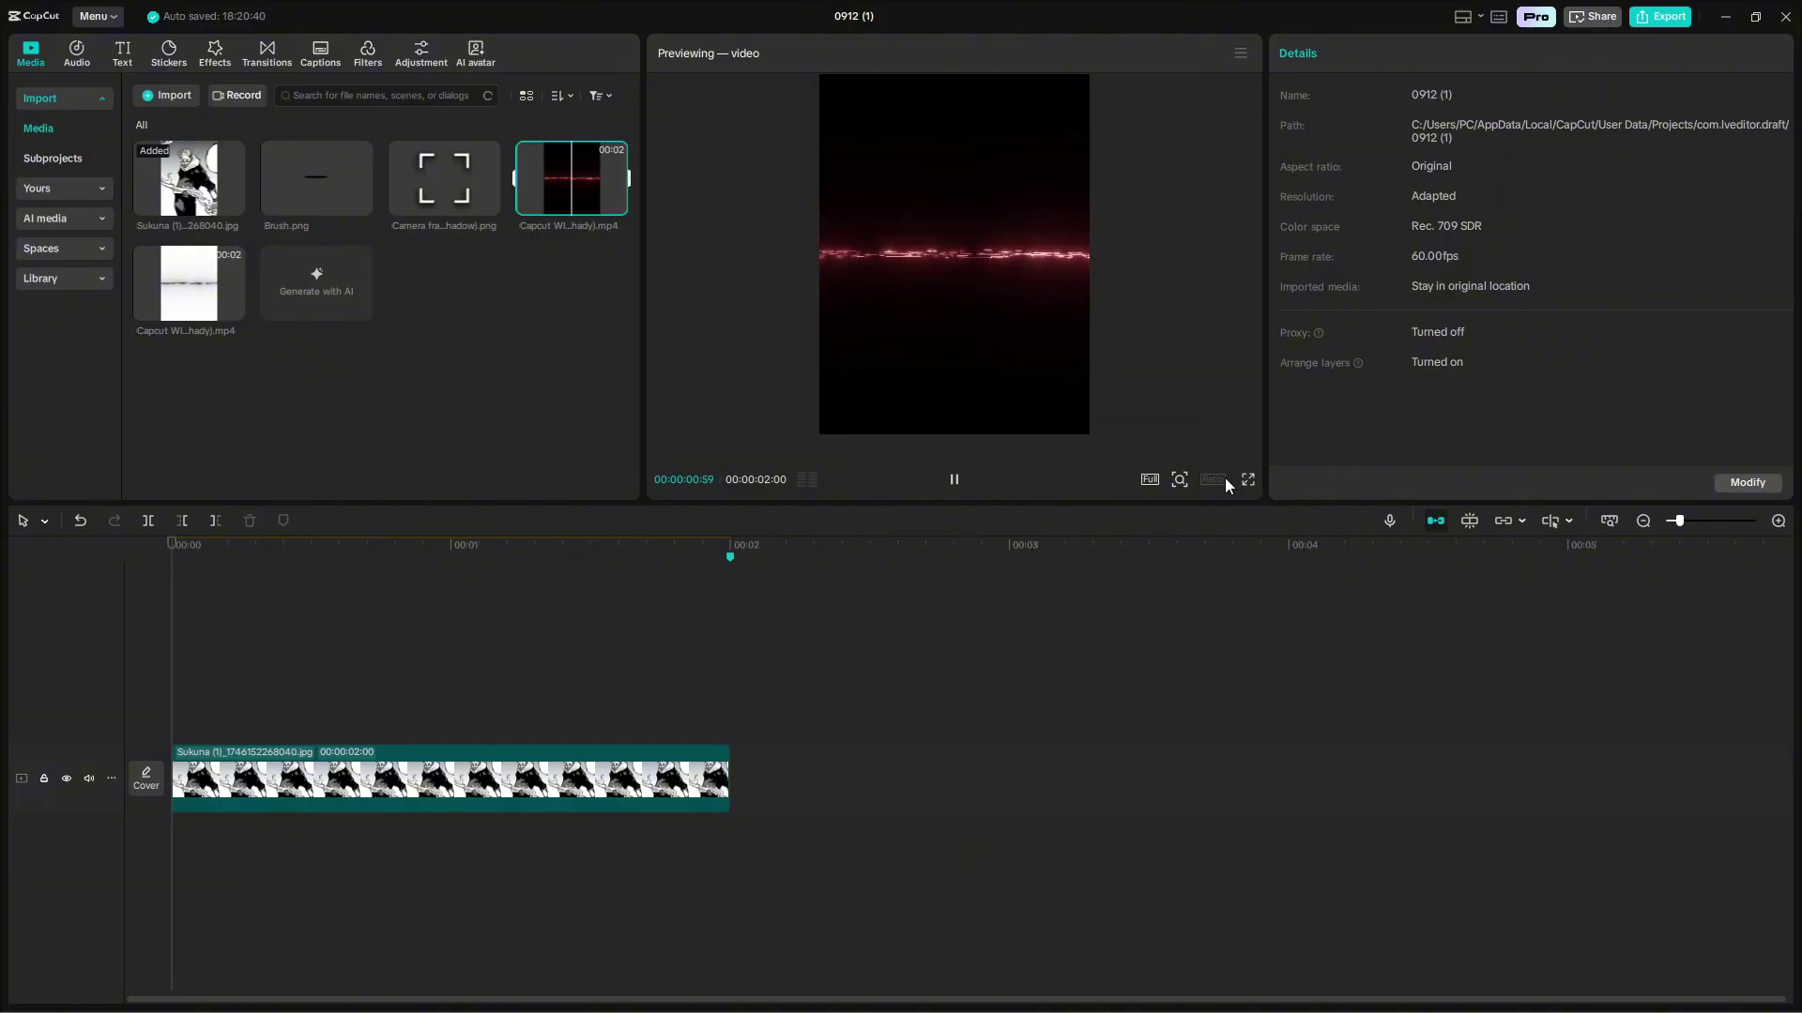
# Preview the red line clip full screen and the white shadow line clip in the player.
pyautogui.click(1247, 480)
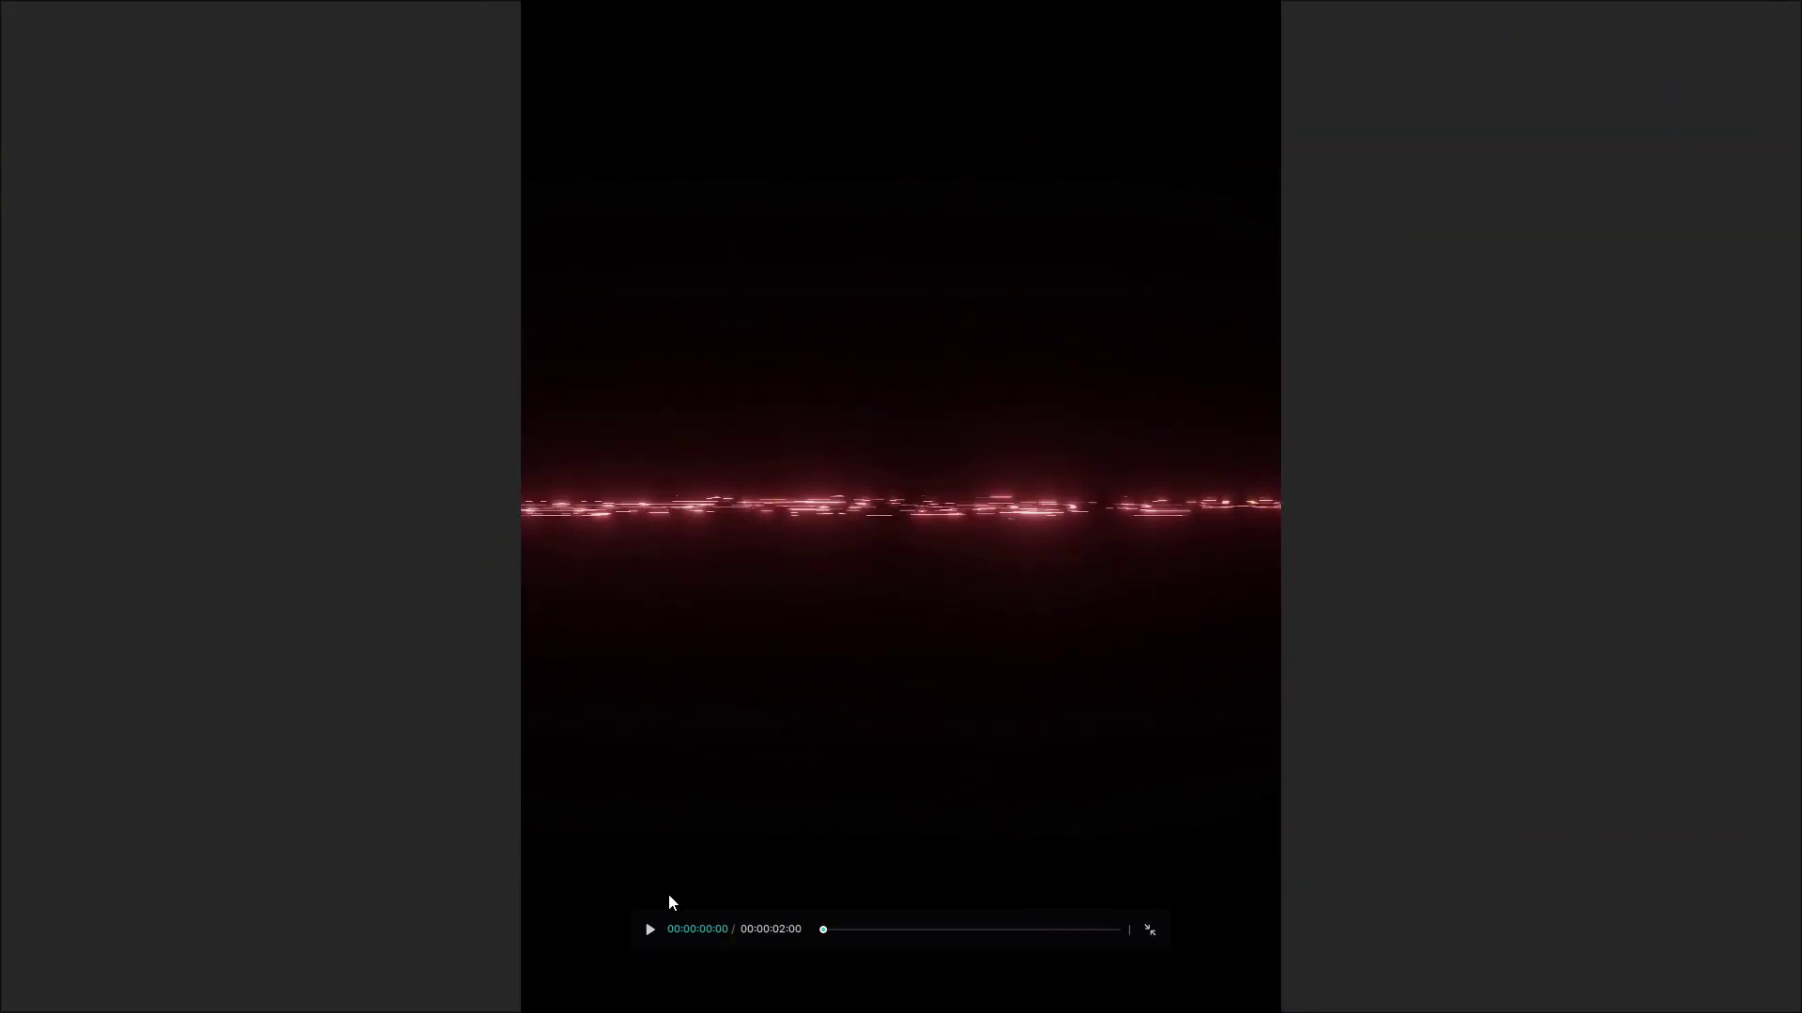
pyautogui.press('space')
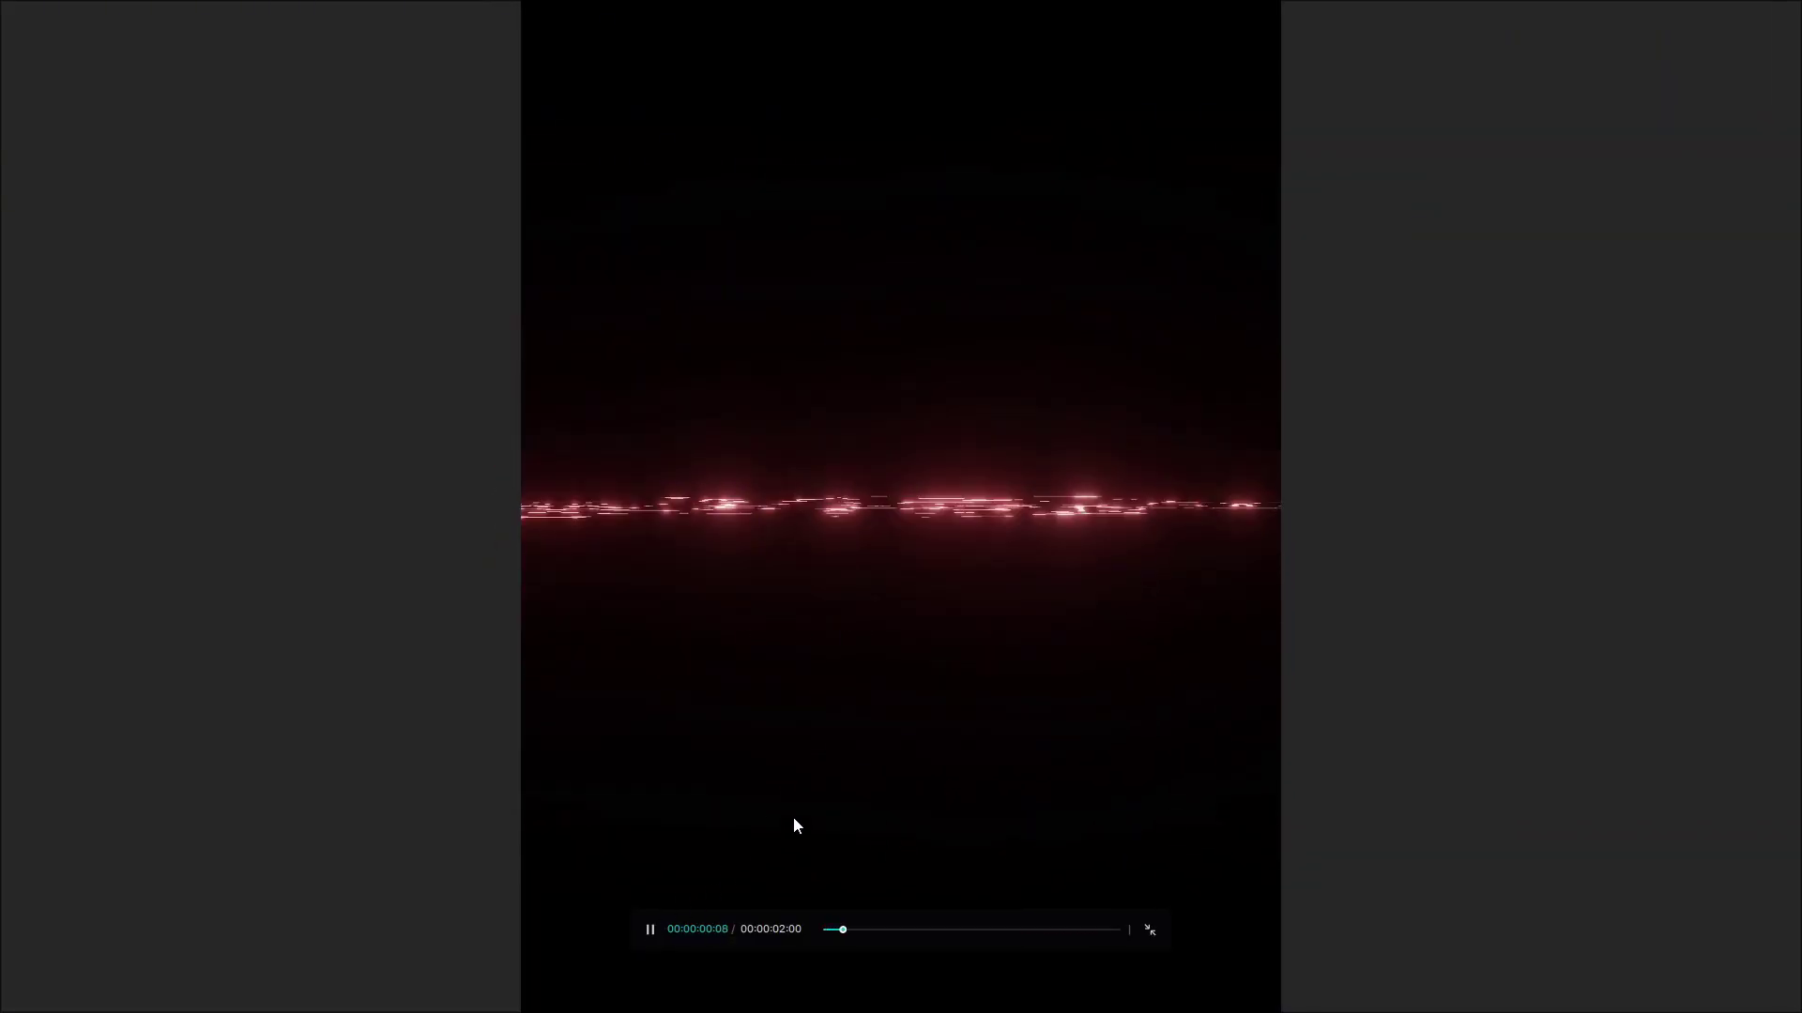
pyautogui.click(1152, 938)
pyautogui.click(188, 281)
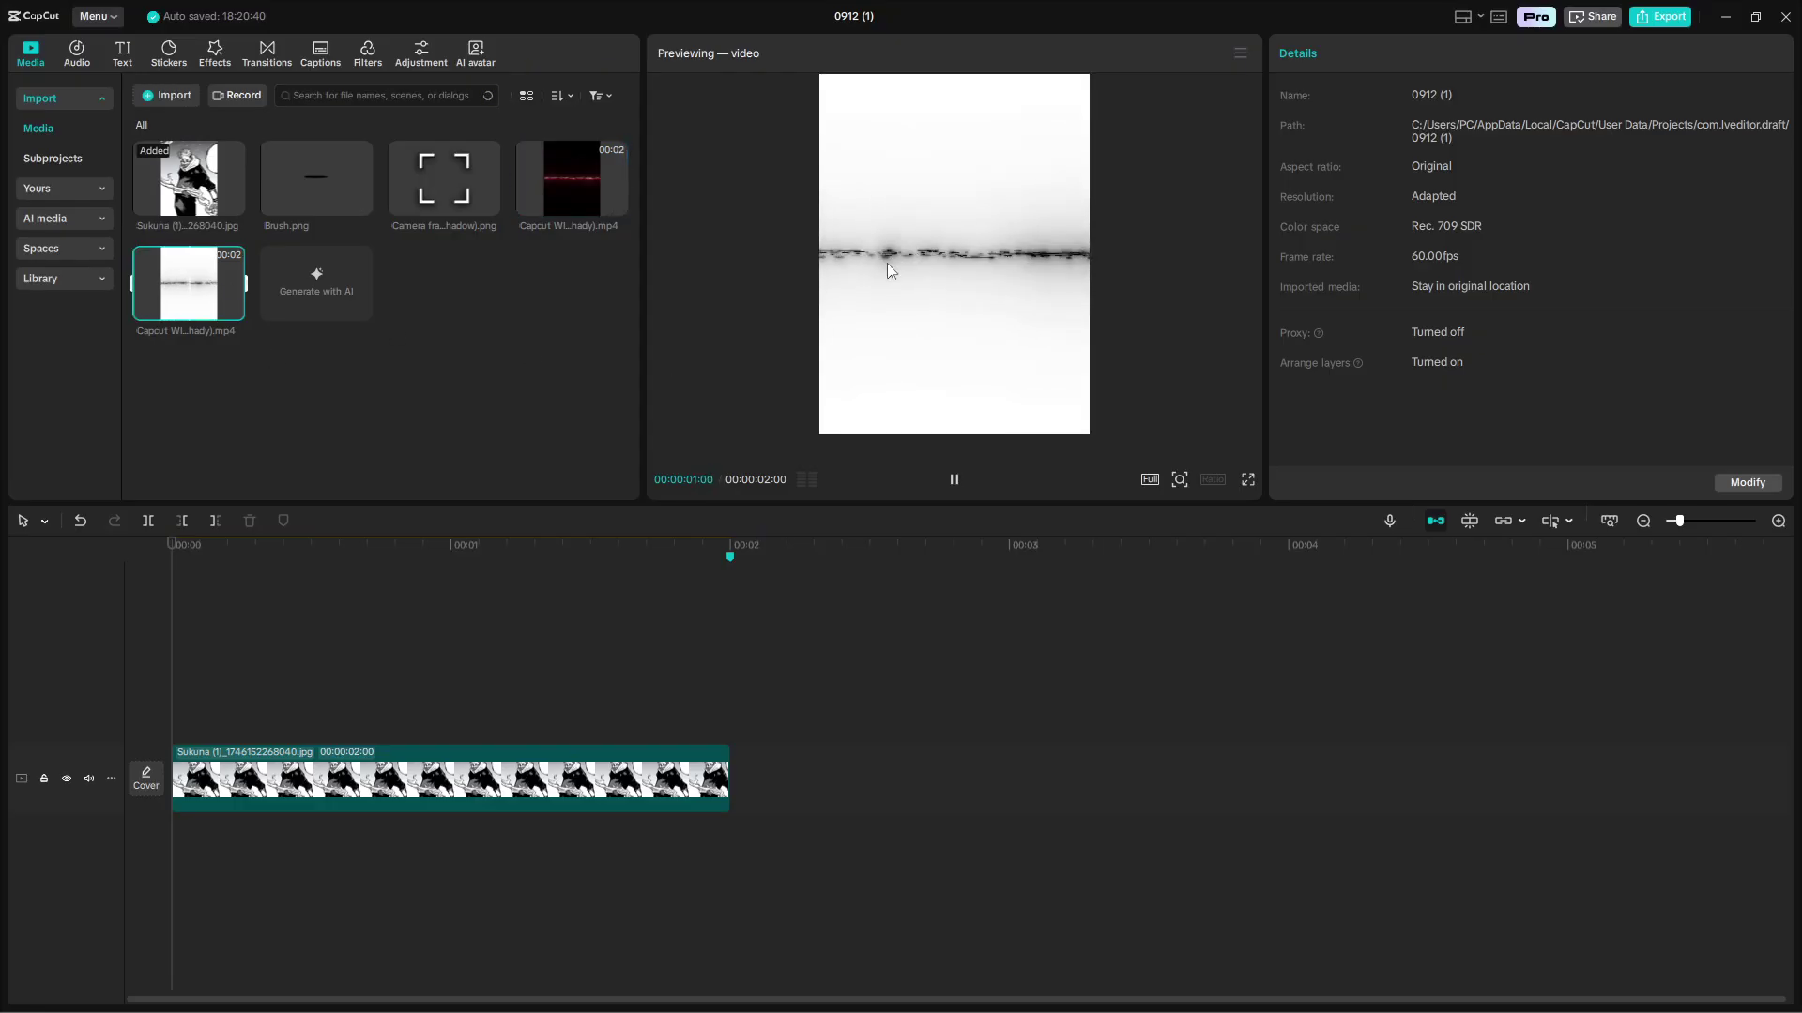
# Add the red Capcut WIS Line clip on a new track above the Sukuna image, starting at 00:00.
pyautogui.scroll(1, 541, 621)
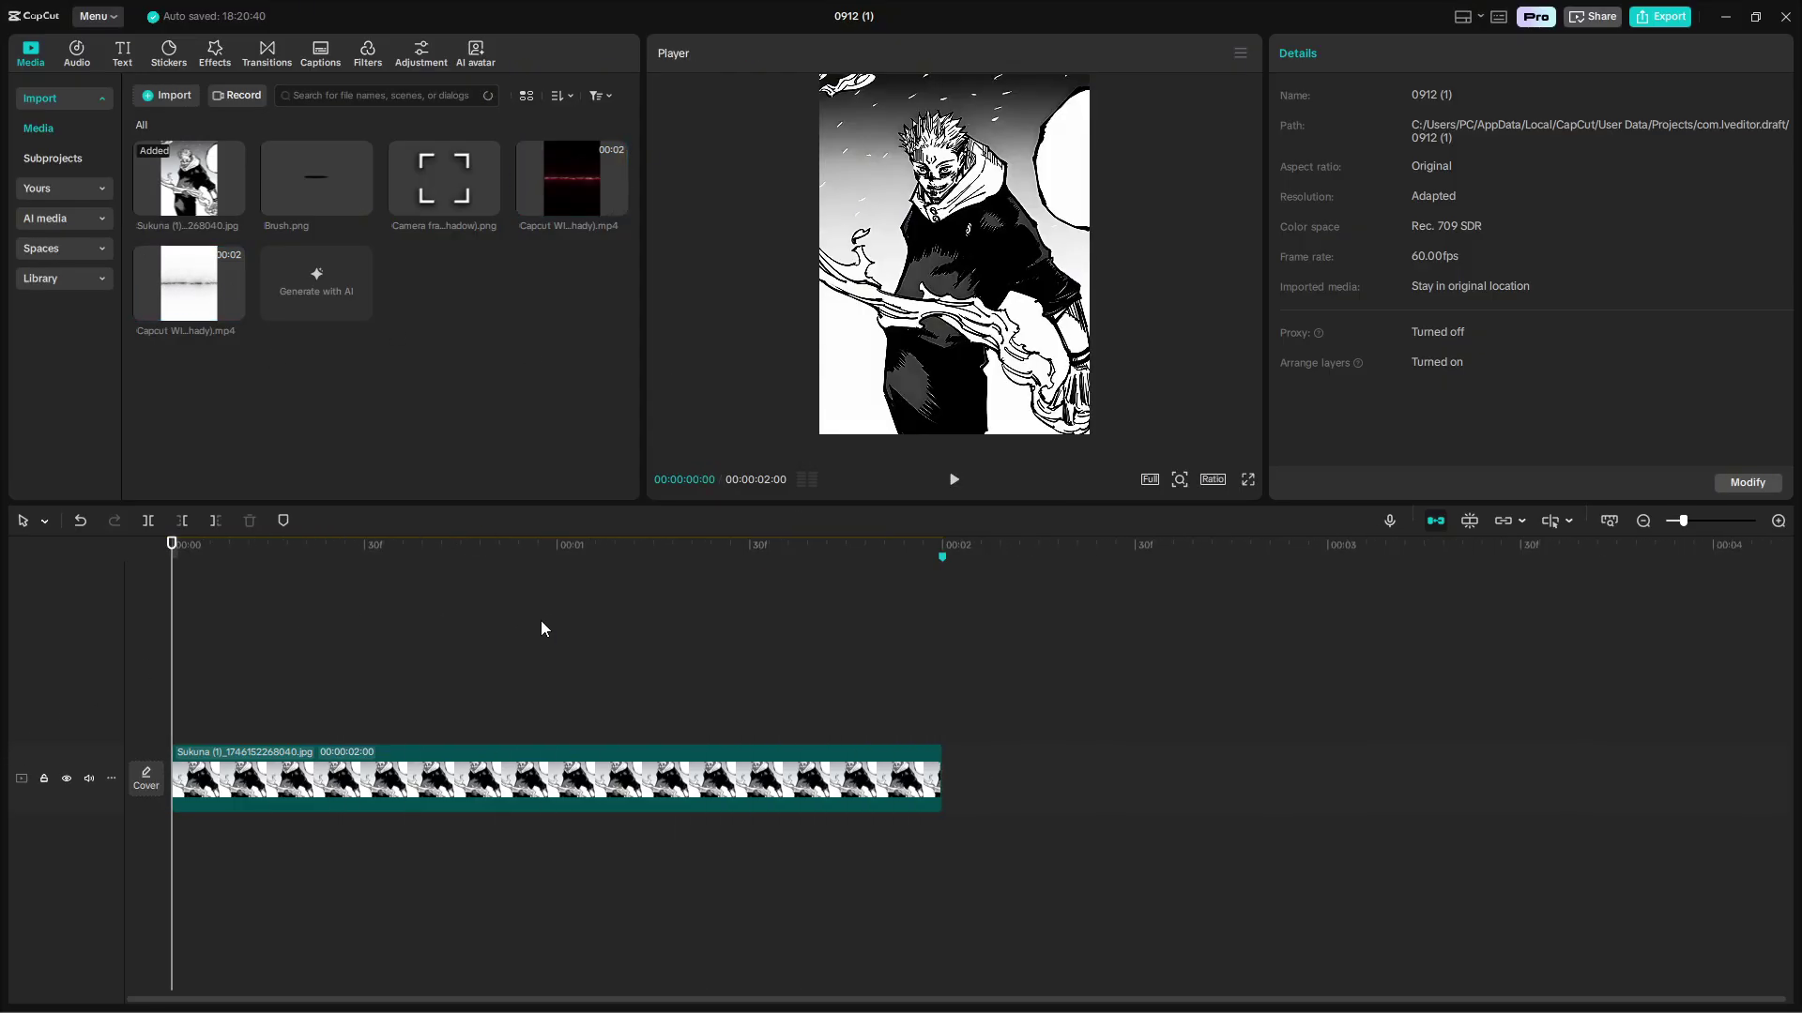
pyautogui.scroll(-1, 528, 630)
pyautogui.scroll(1, 533, 640)
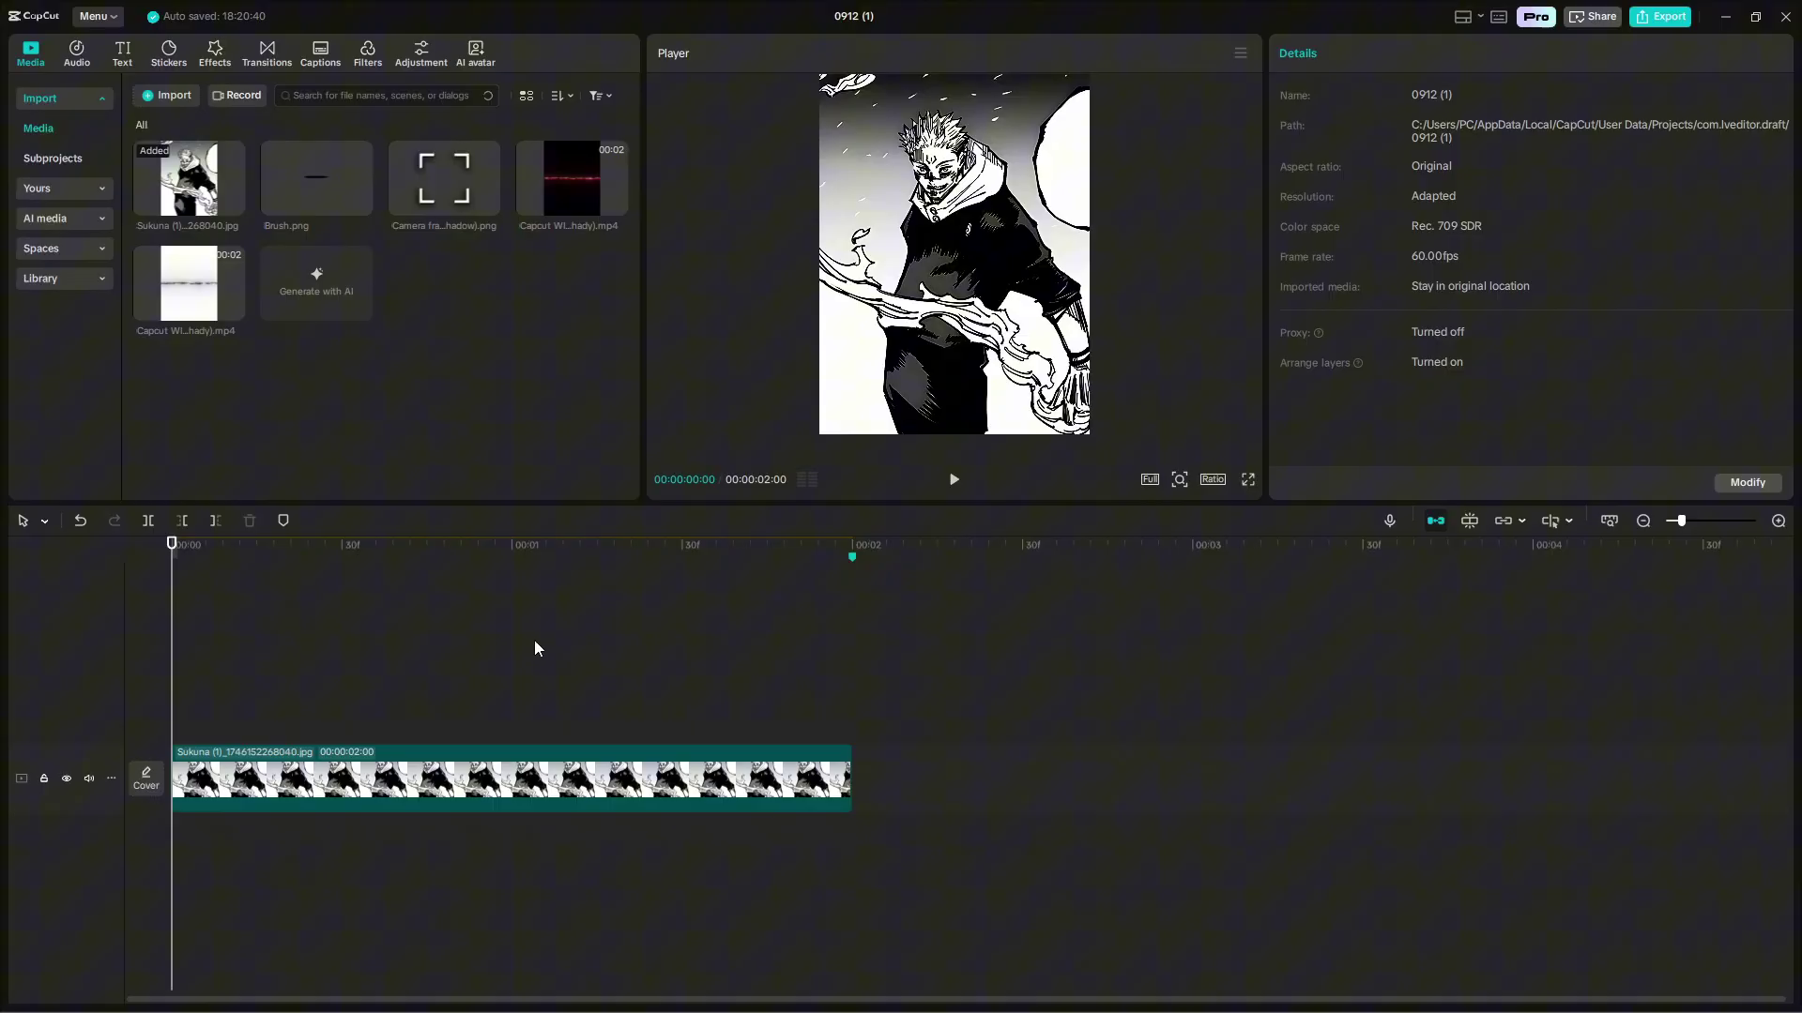
pyautogui.moveTo(579, 206); pyautogui.dragTo(277, 629)
pyautogui.click(277, 629)
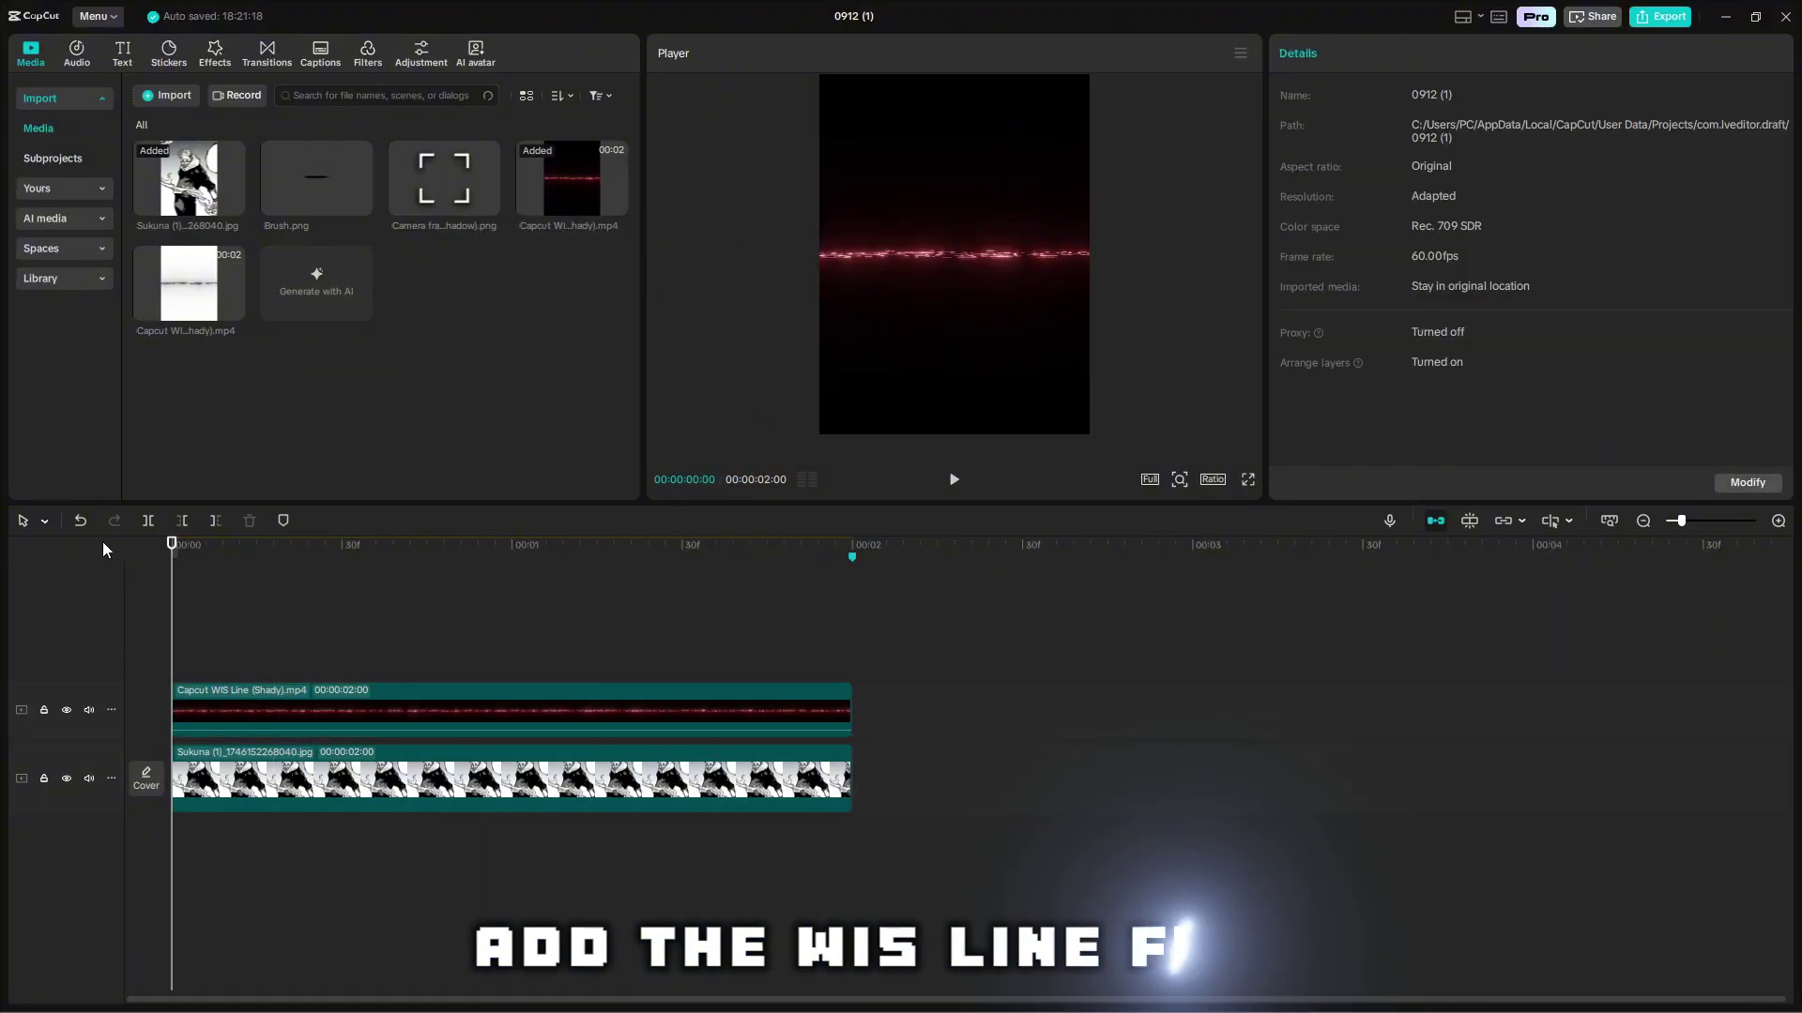
# Set the red line clip's blend mode to Screen.
pyautogui.click(374, 714)
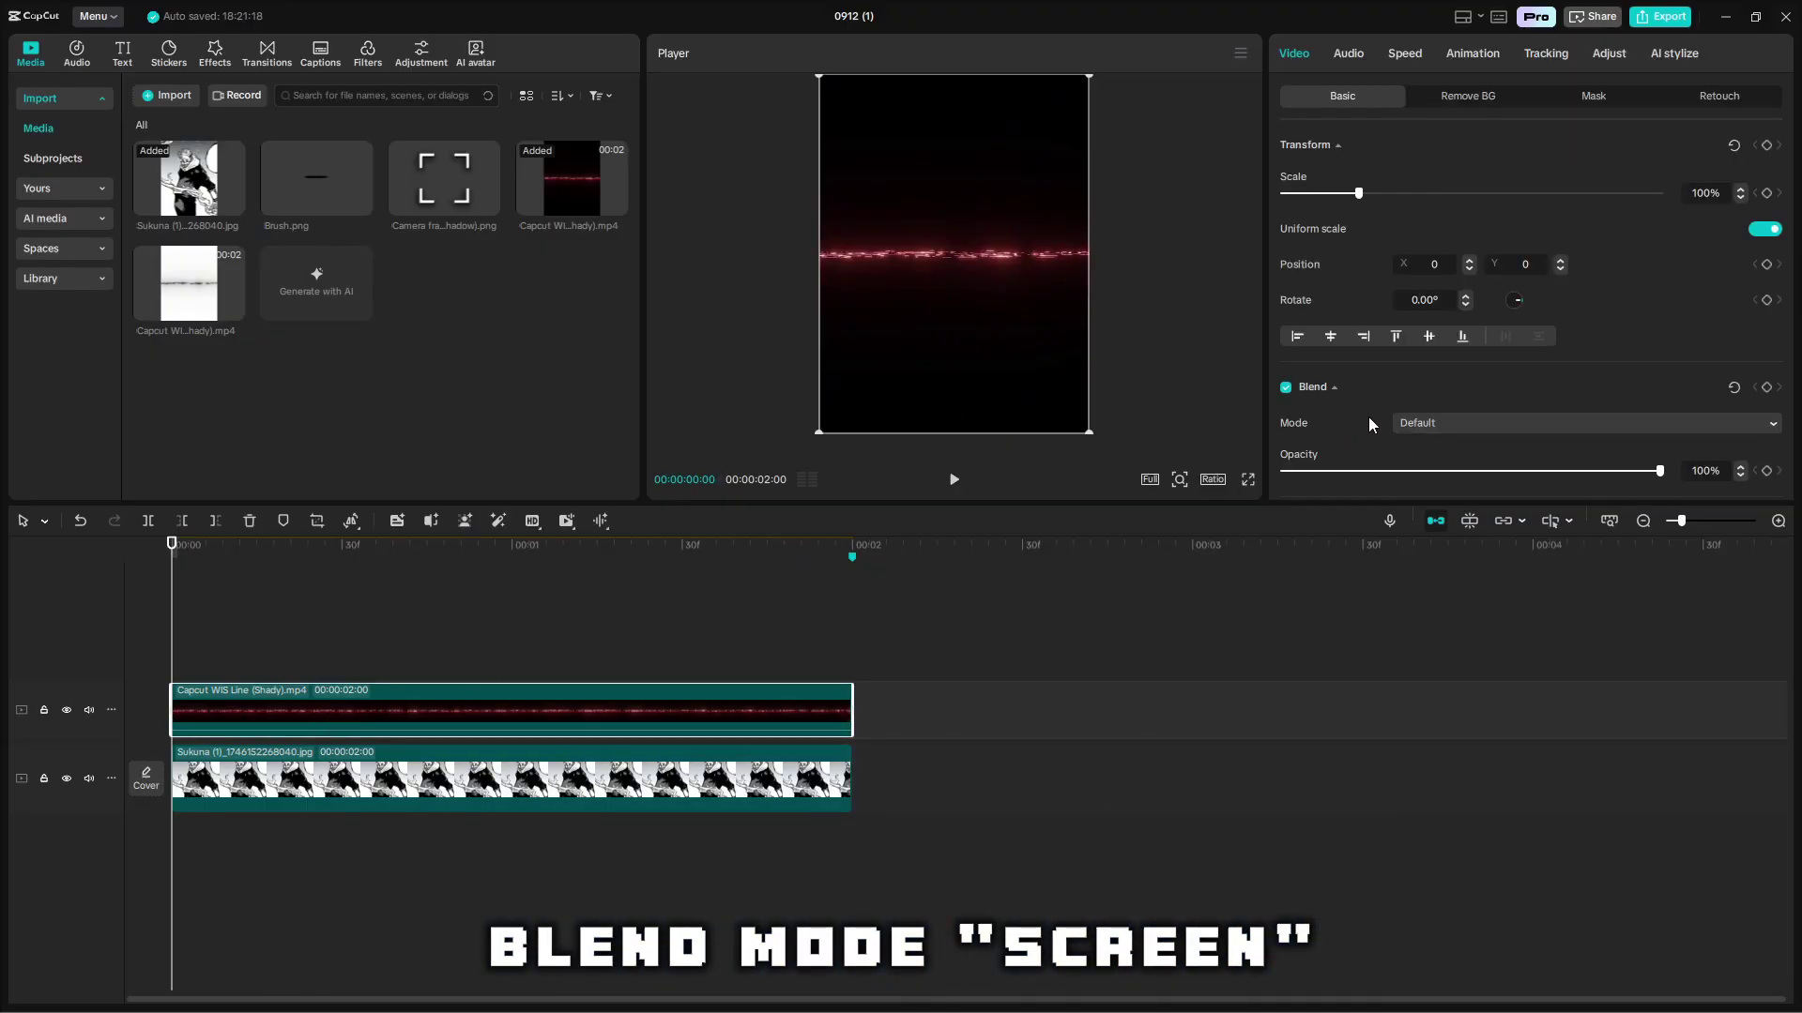
pyautogui.click(1469, 428)
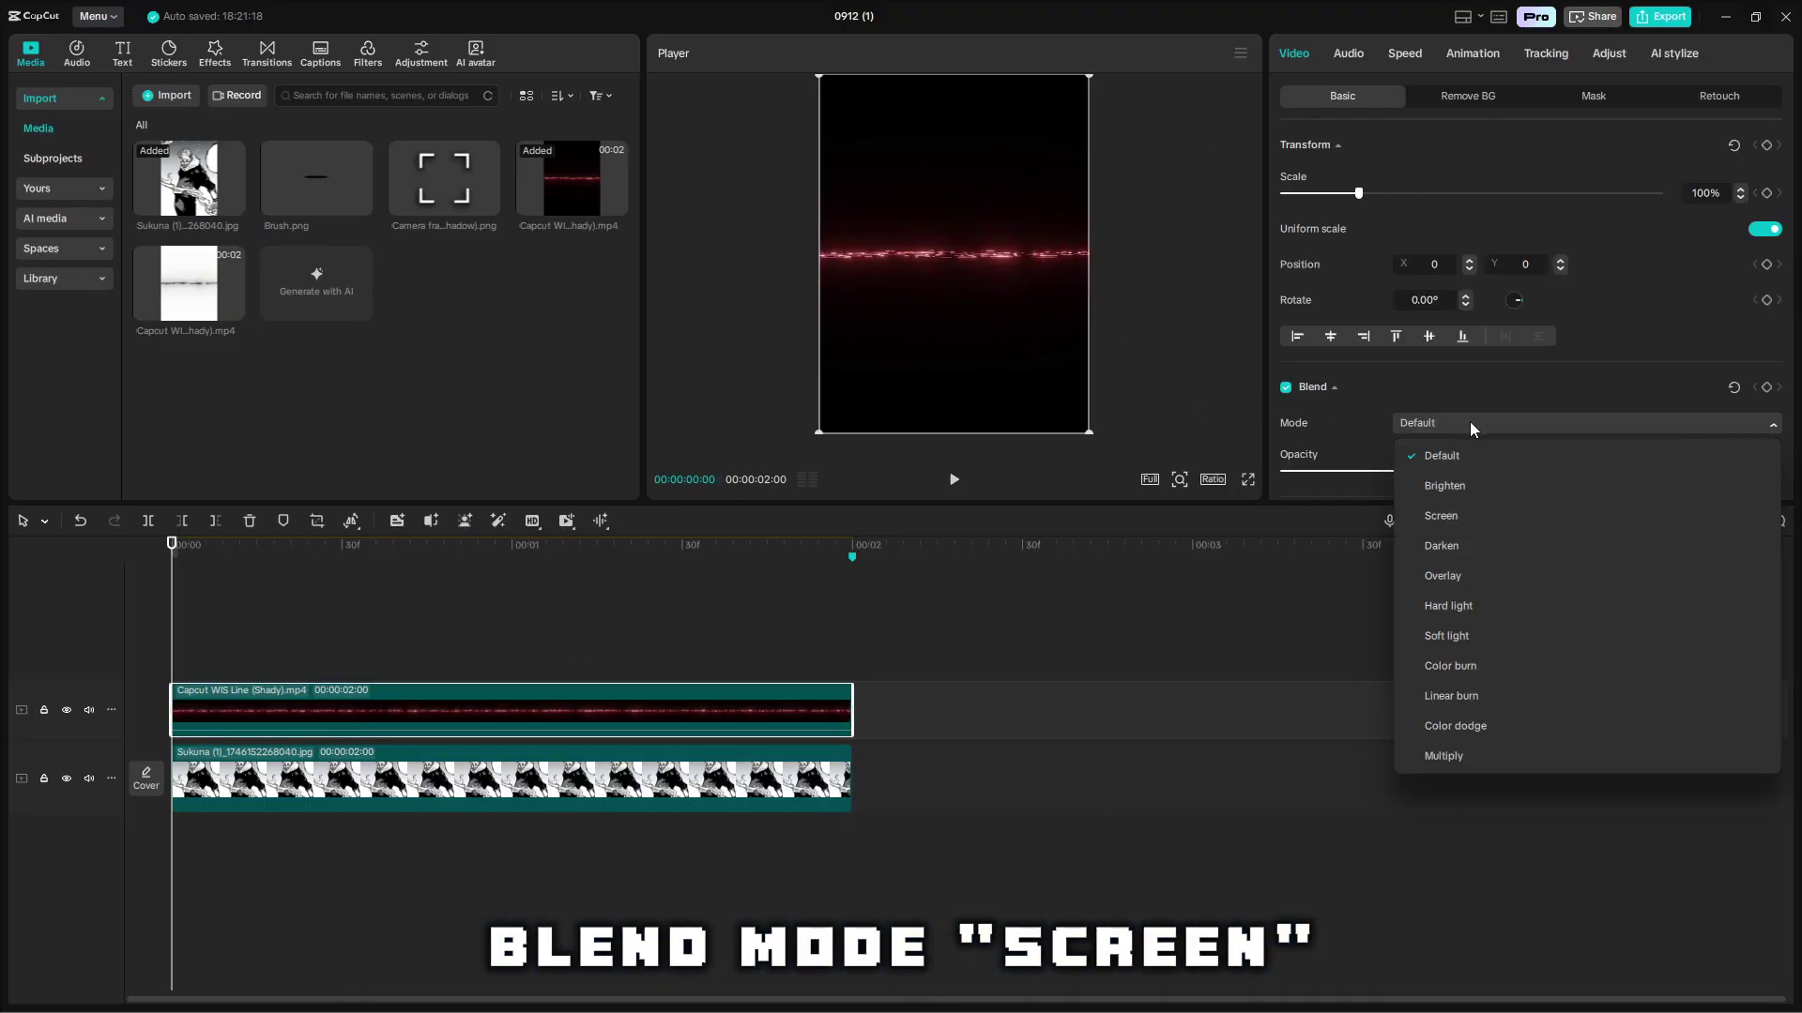
pyautogui.click(1454, 516)
pyautogui.click(904, 695)
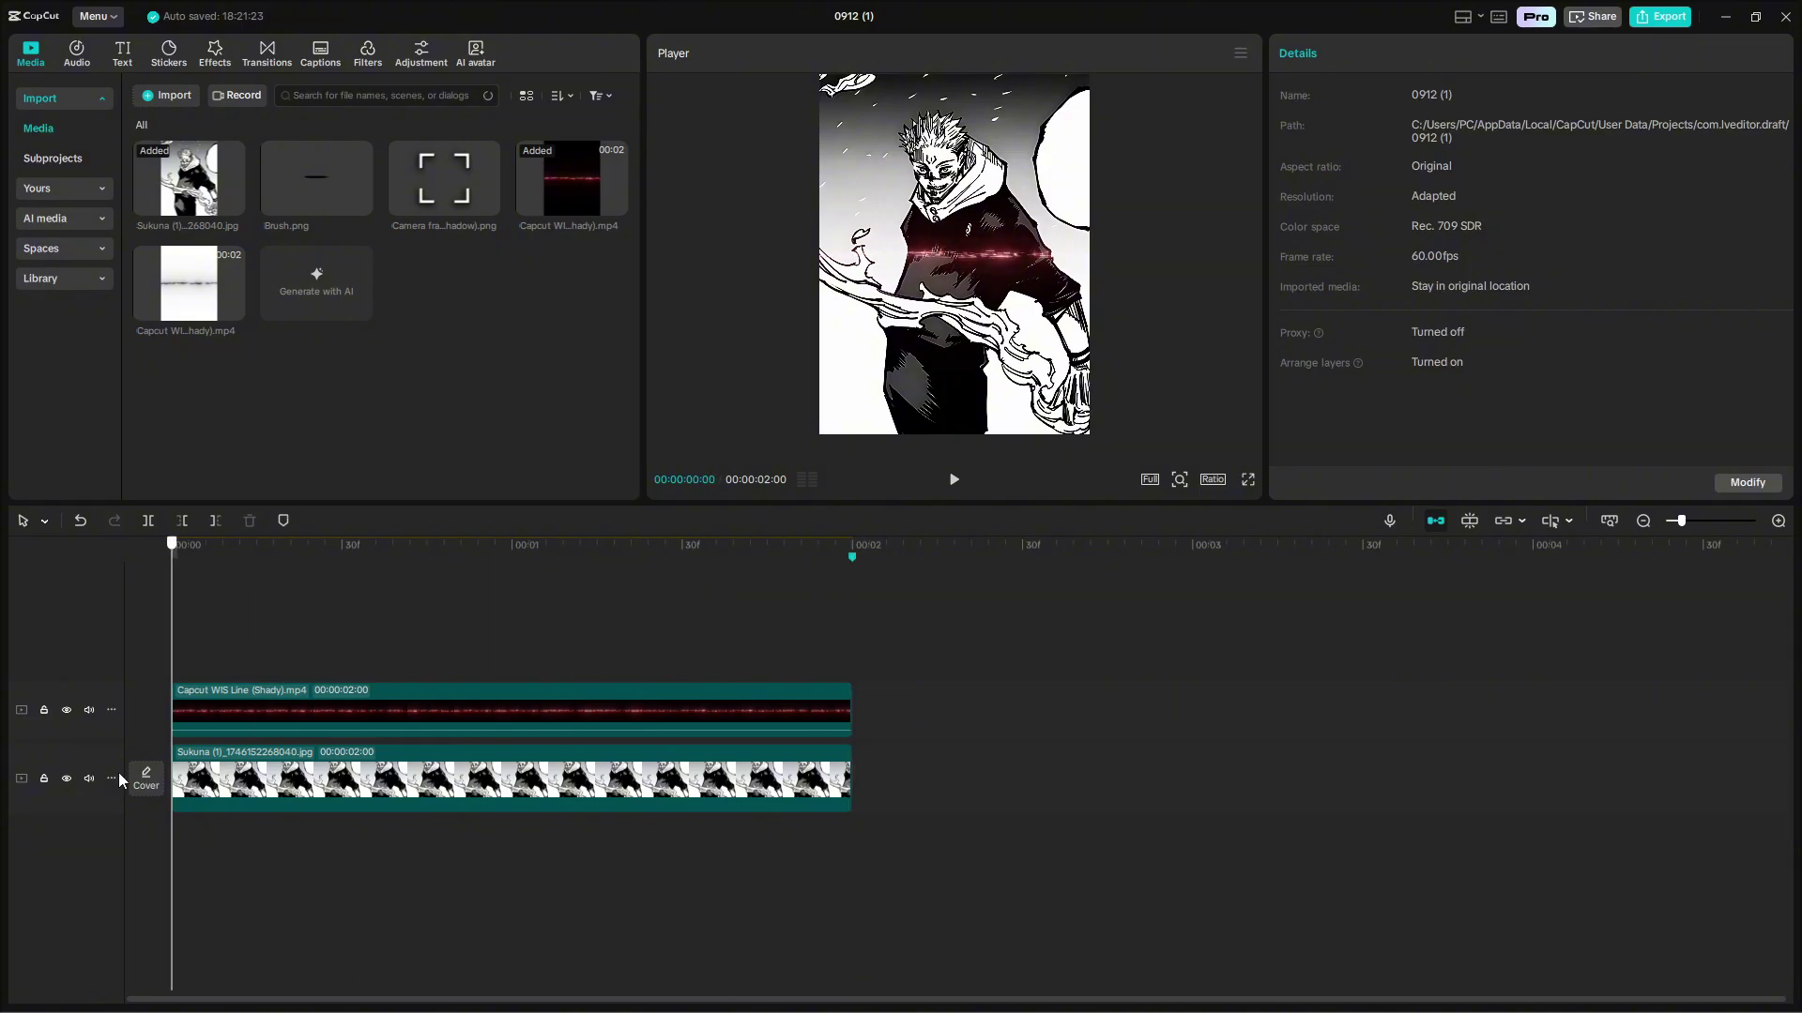
# Raise the red saturation of the red line clip to 100 in its HSL adjustments.
pyautogui.click(908, 734)
pyautogui.click(693, 694)
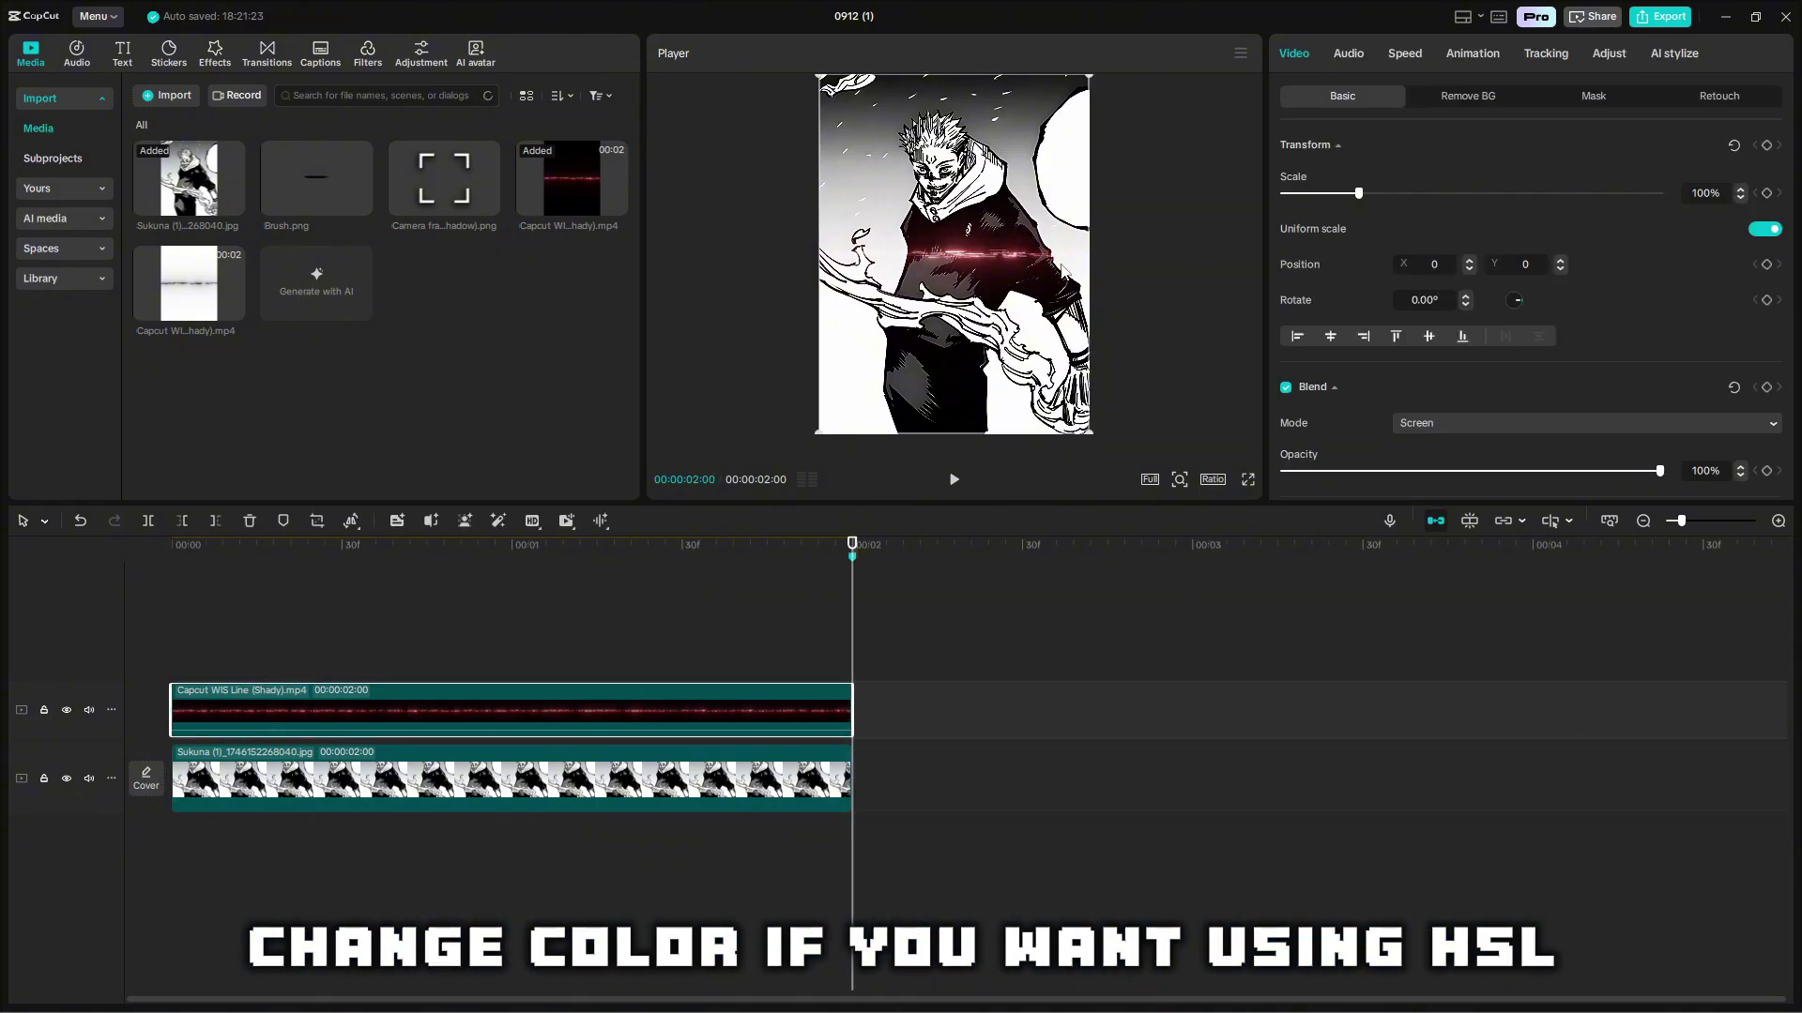
pyautogui.click(1609, 53)
pyautogui.click(1454, 100)
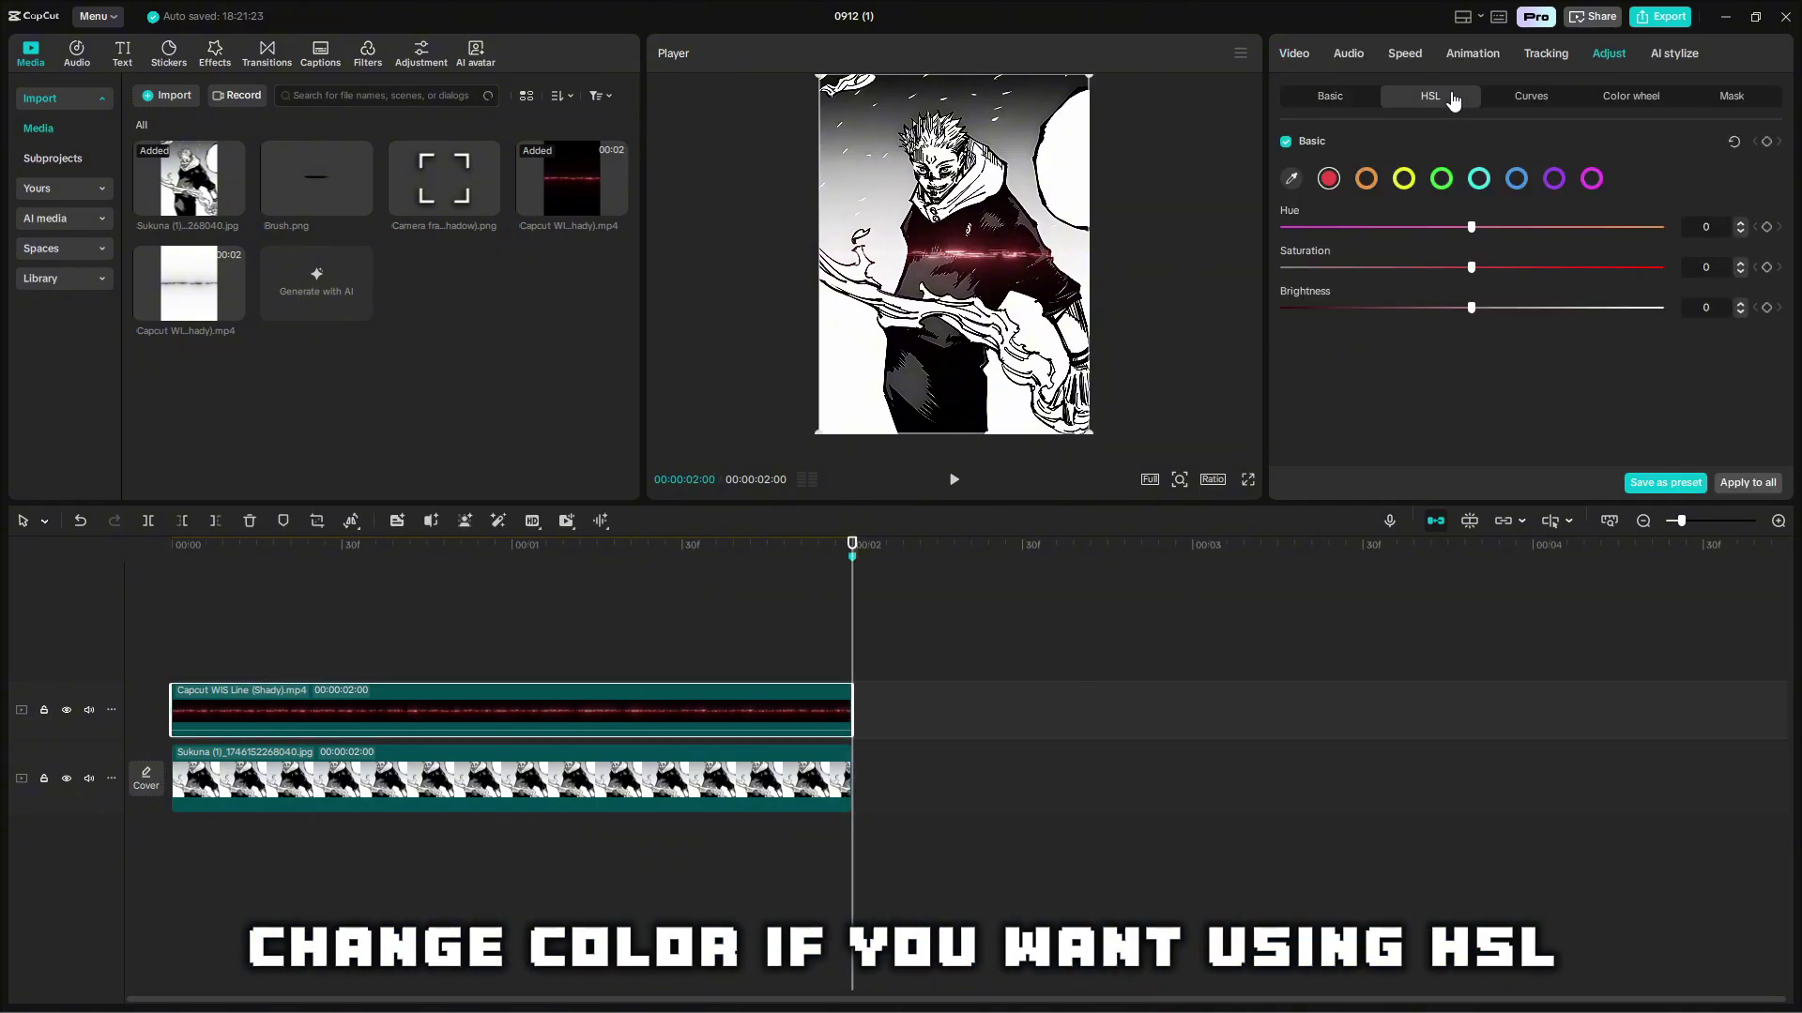
pyautogui.moveTo(1472, 268); pyautogui.dragTo(1732, 274)
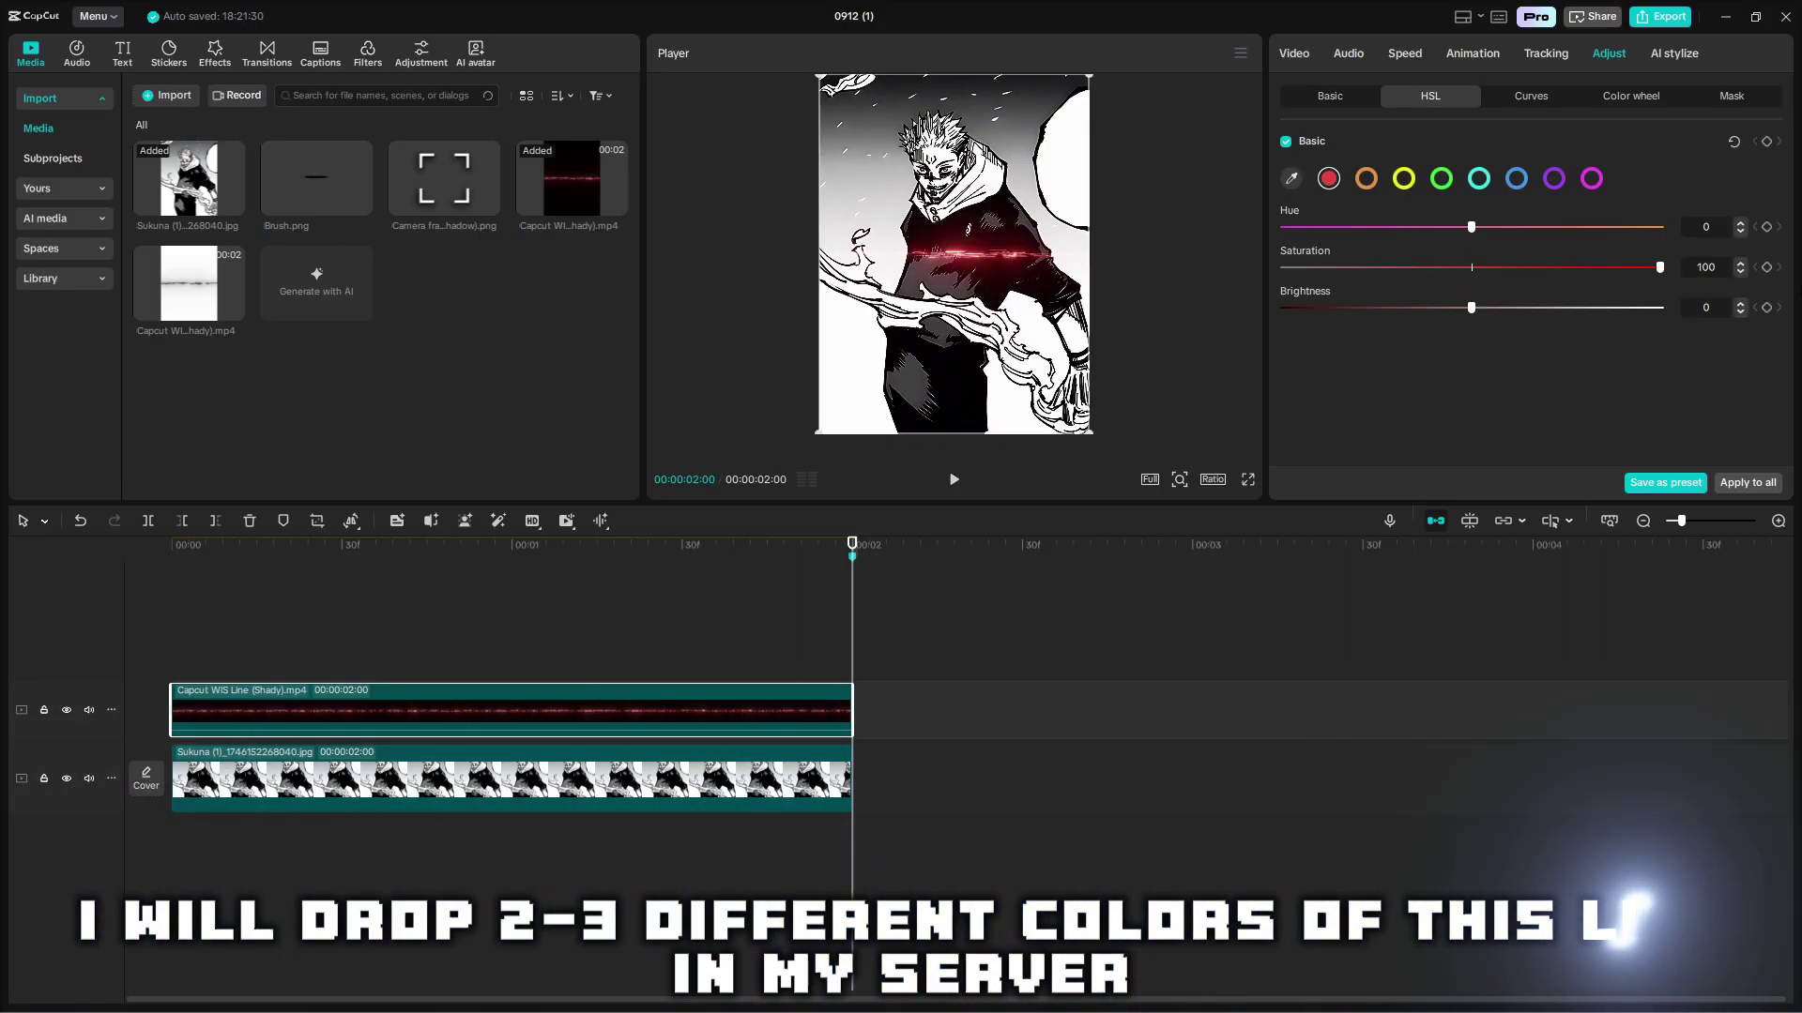
# Check the recoloured line over the image full screen and play the composition from the start.
pyautogui.click(1248, 481)
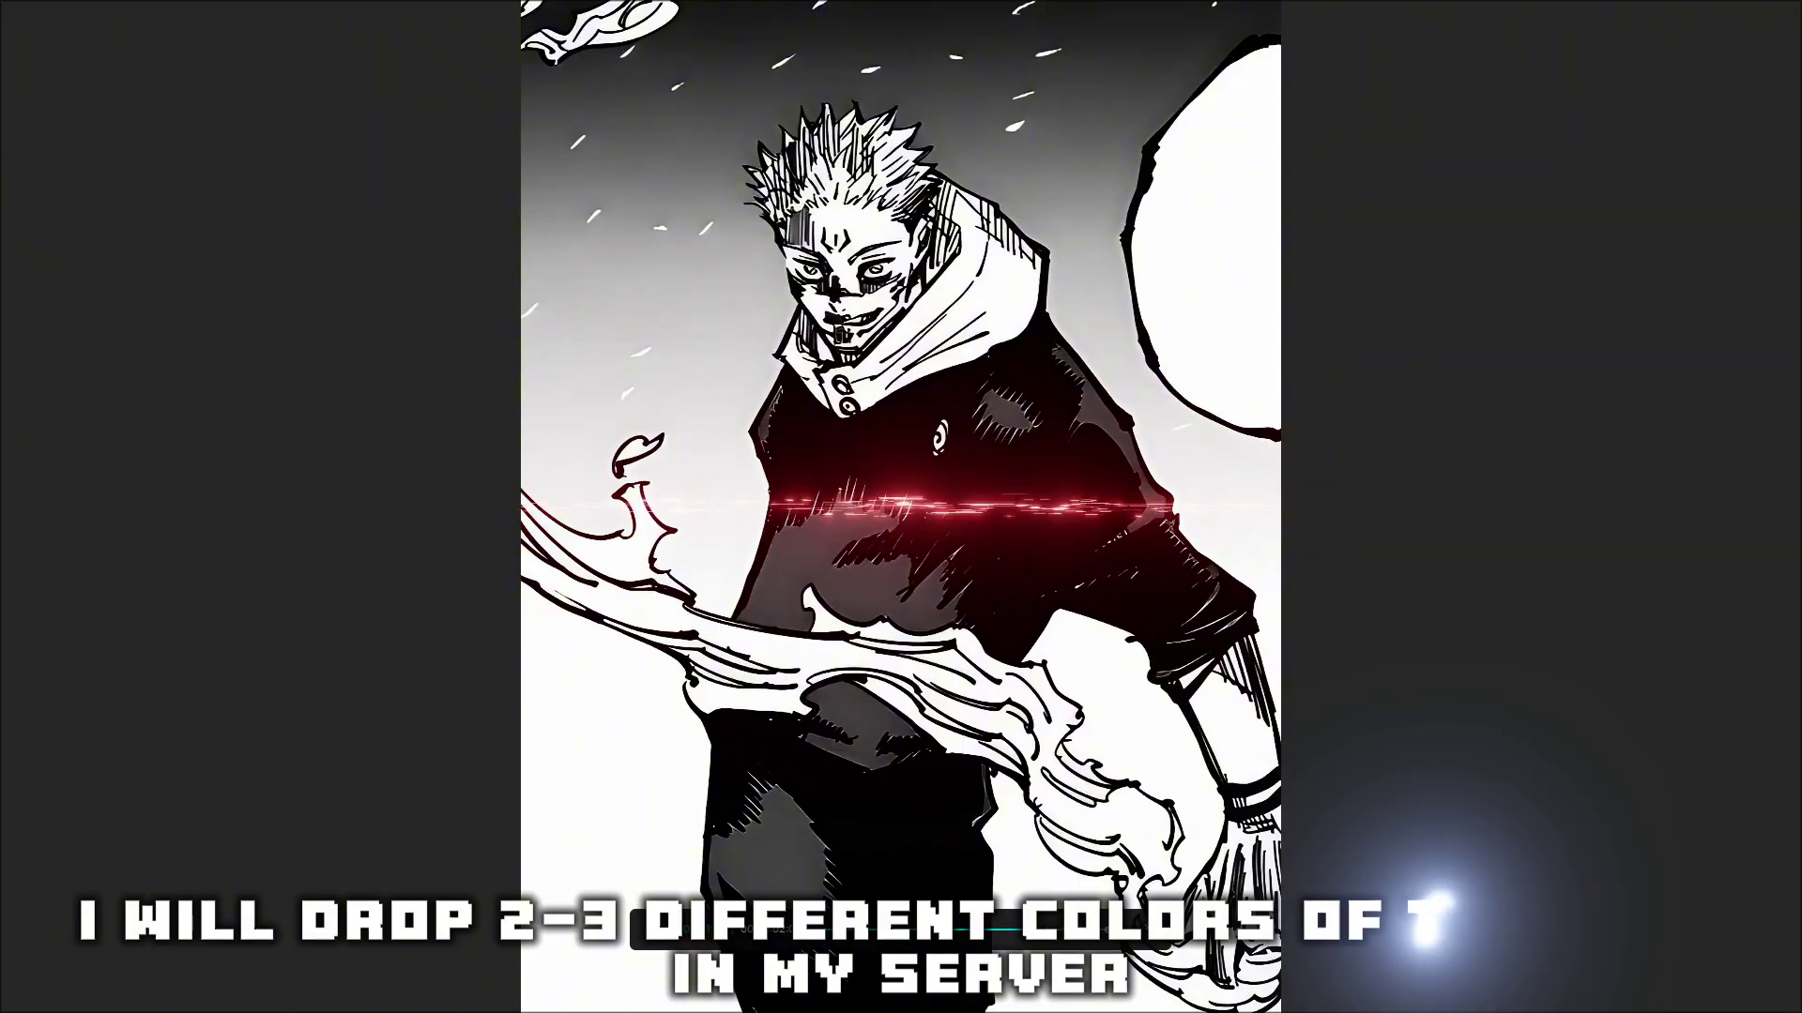
pyautogui.press('Escape')
pyautogui.click(1330, 97)
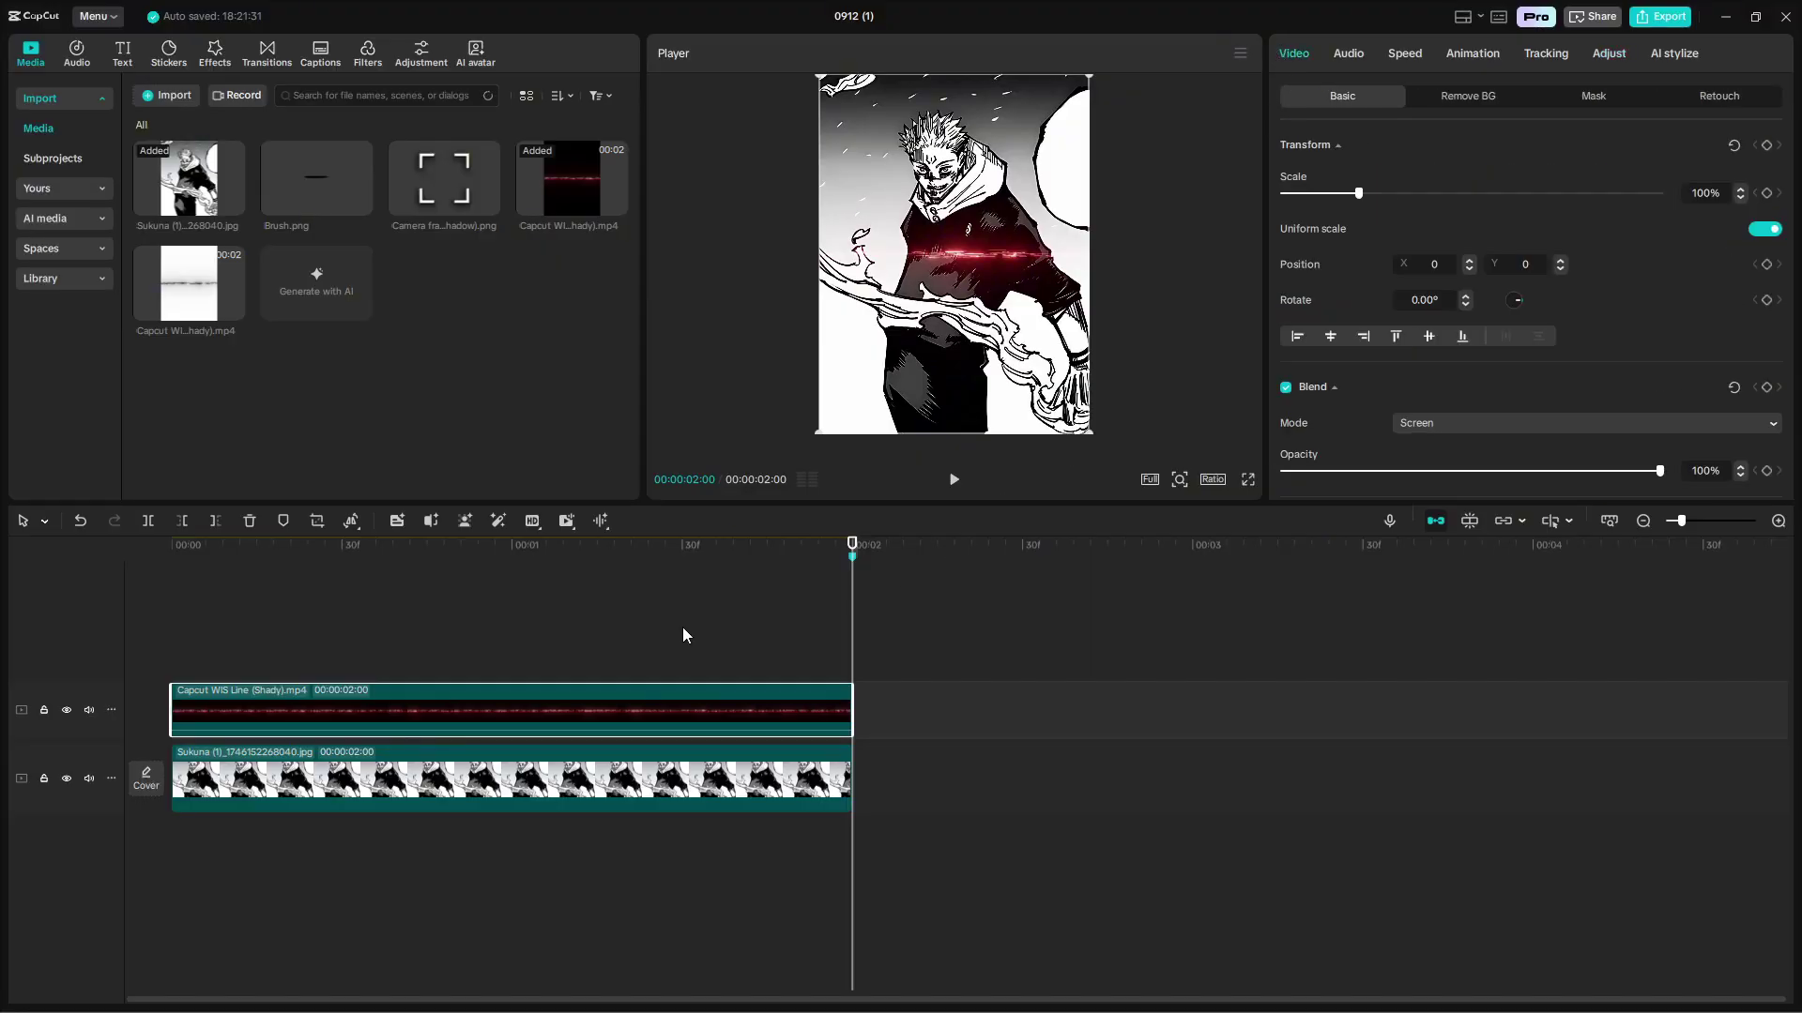
pyautogui.click(1037, 674)
pyautogui.press('space')
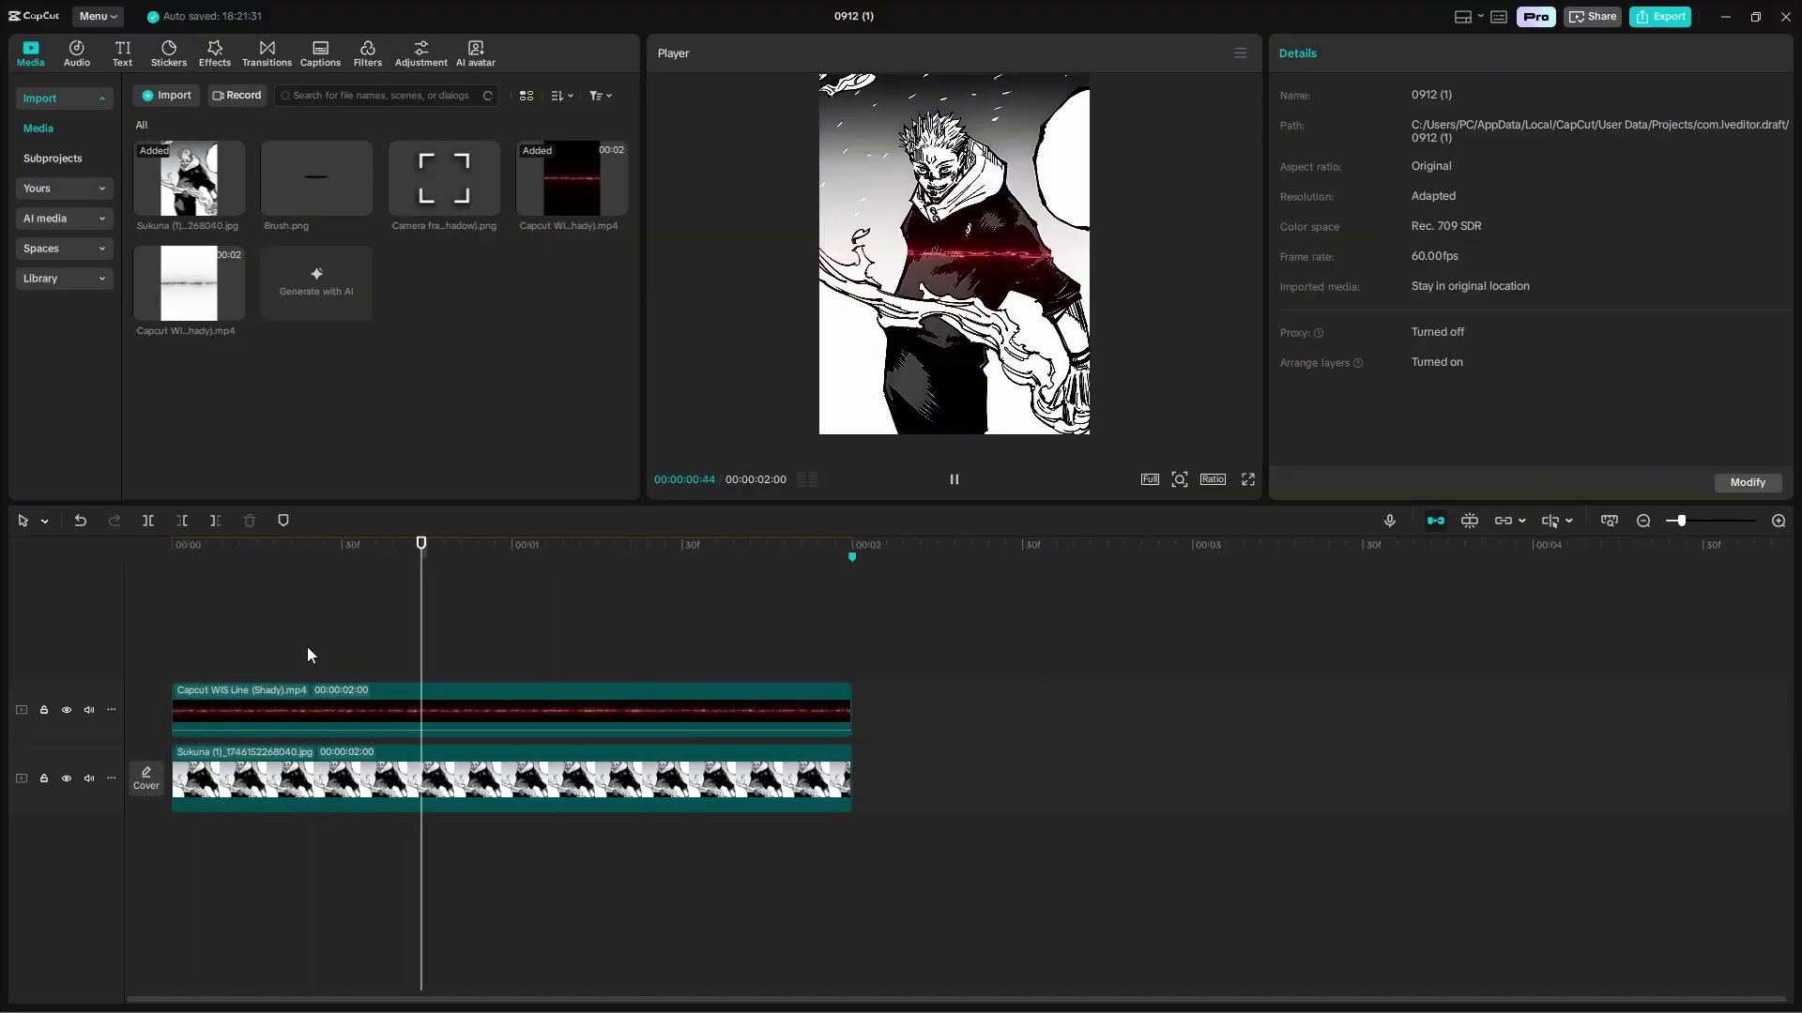
pyautogui.press('space')
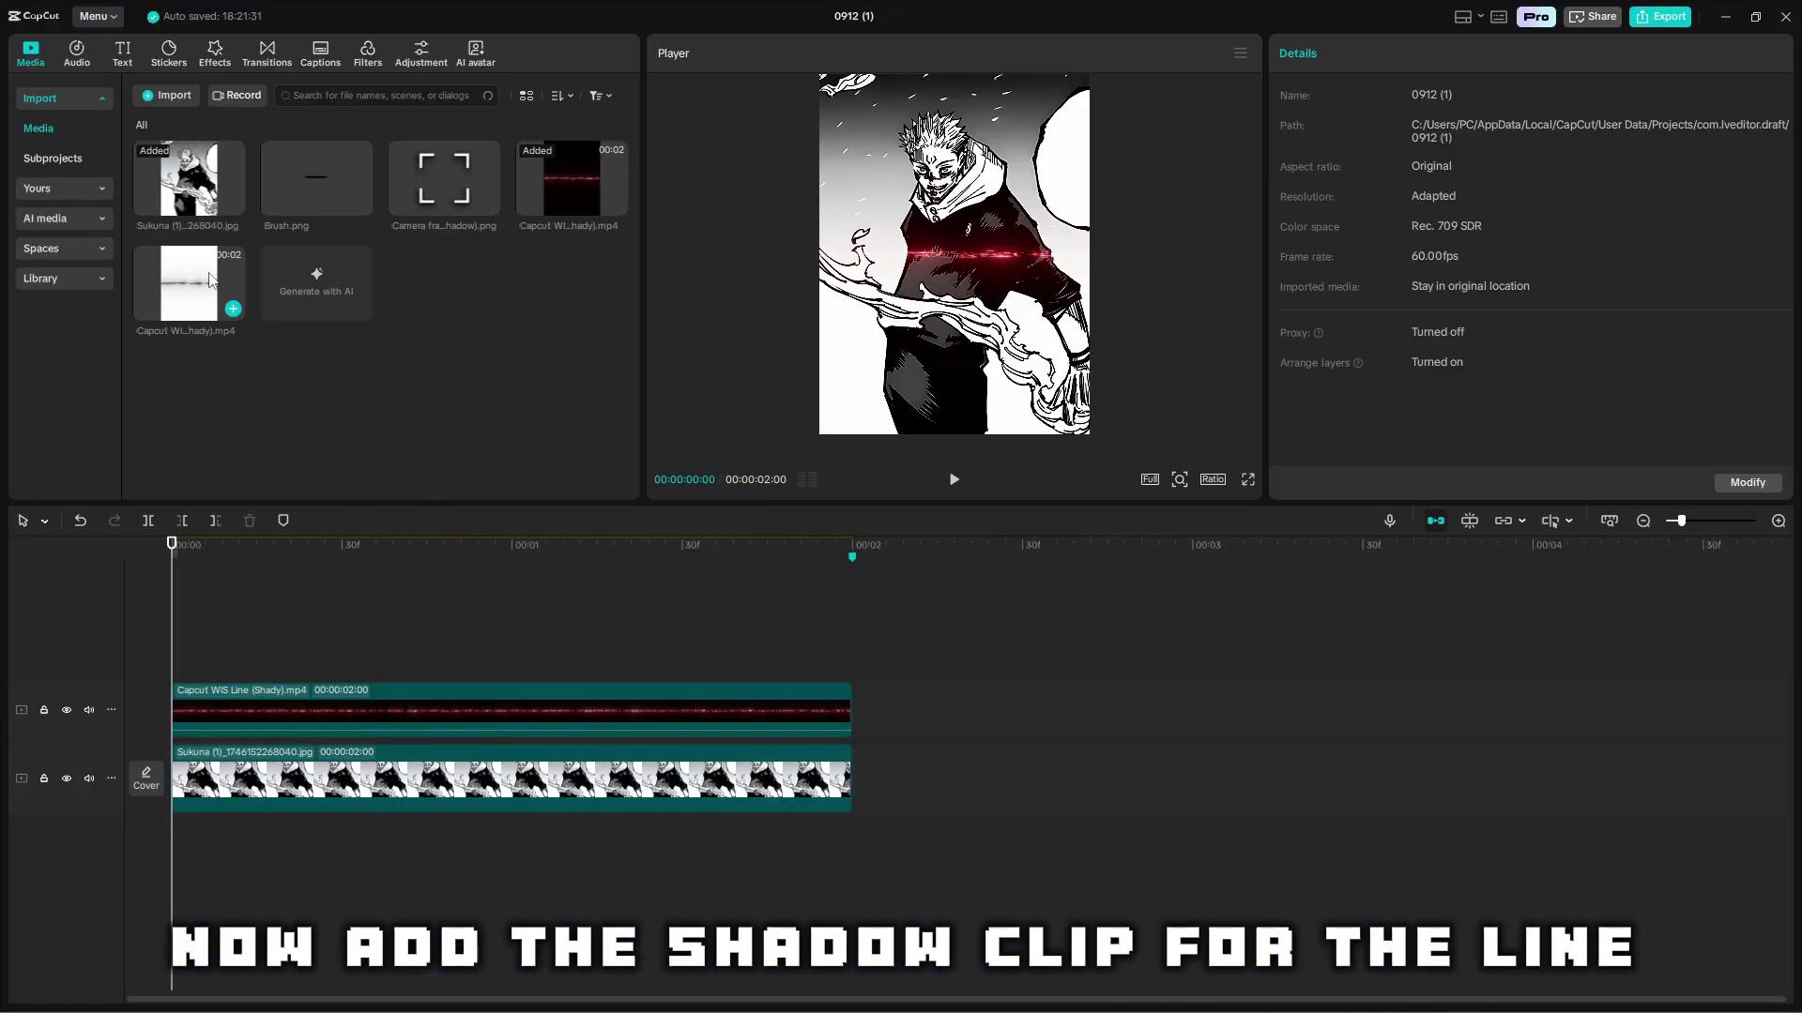
# Add the Capcut WIS Line (Shadow) clip between the red line clip and the image, and set its blend mode to Multiply.
pyautogui.moveTo(317, 536); pyautogui.dragTo(173, 647)
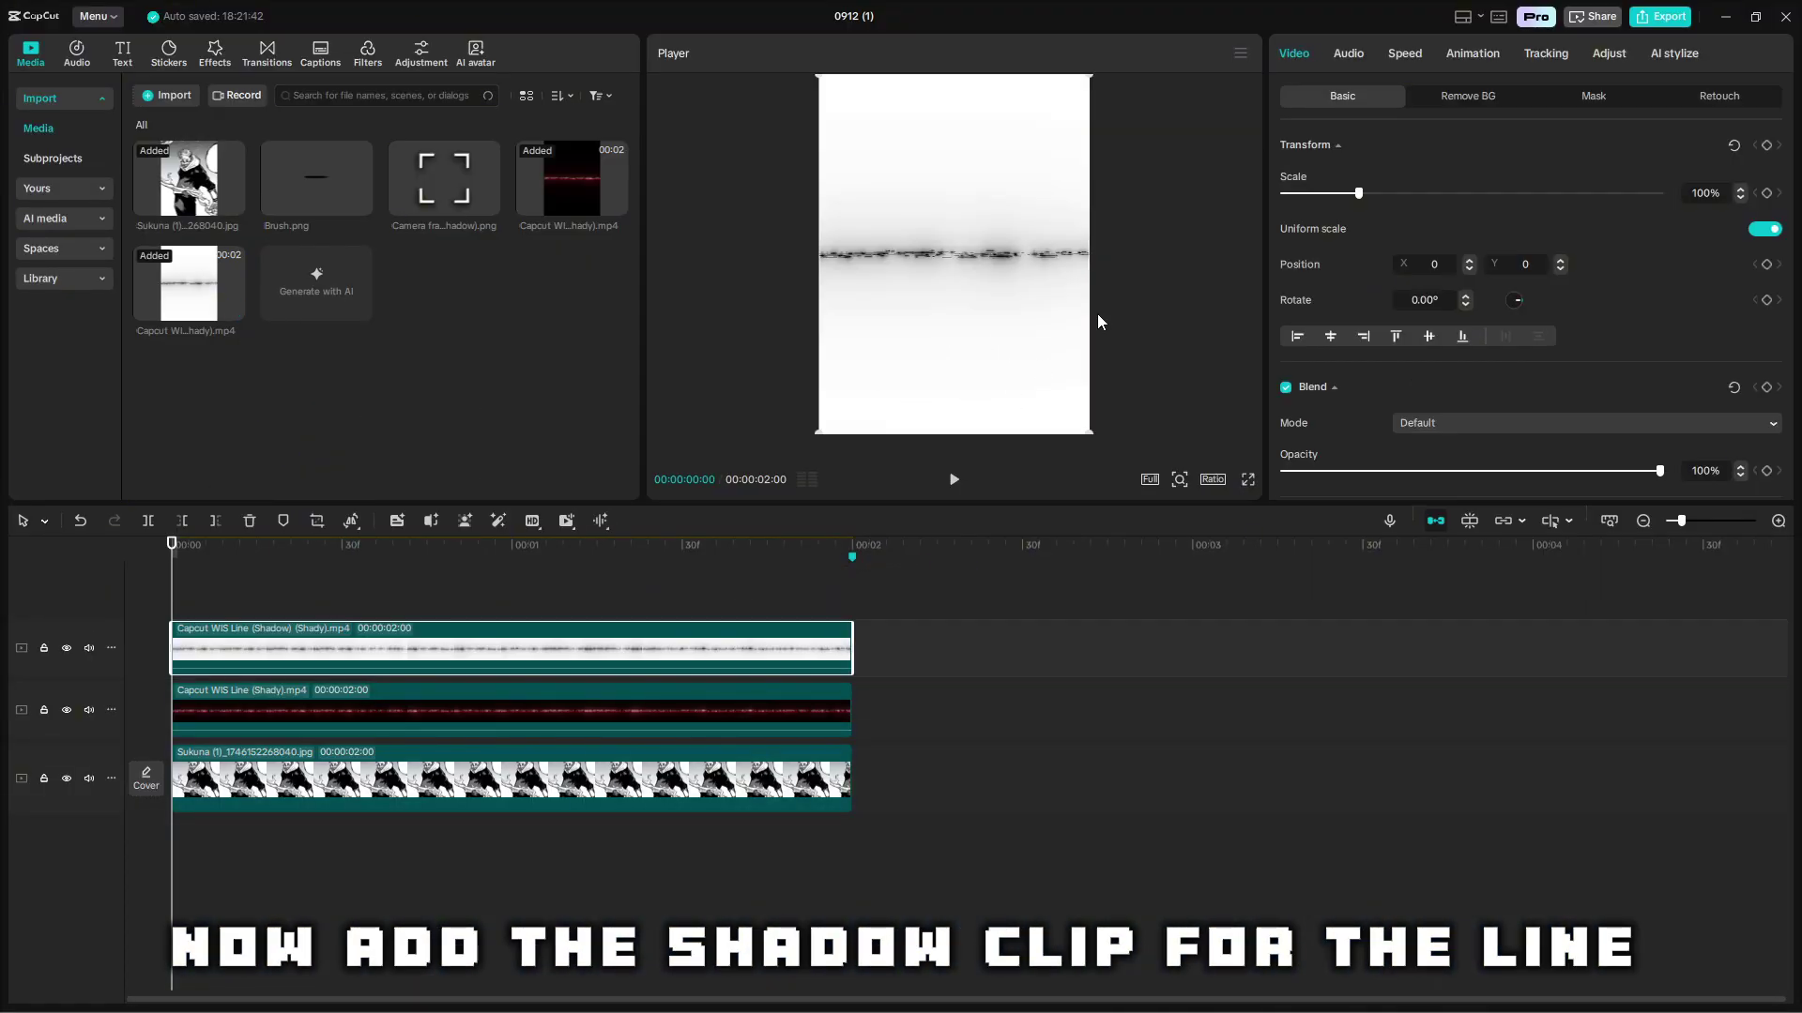
pyautogui.moveTo(651, 716); pyautogui.dragTo(612, 576)
pyautogui.click(668, 733)
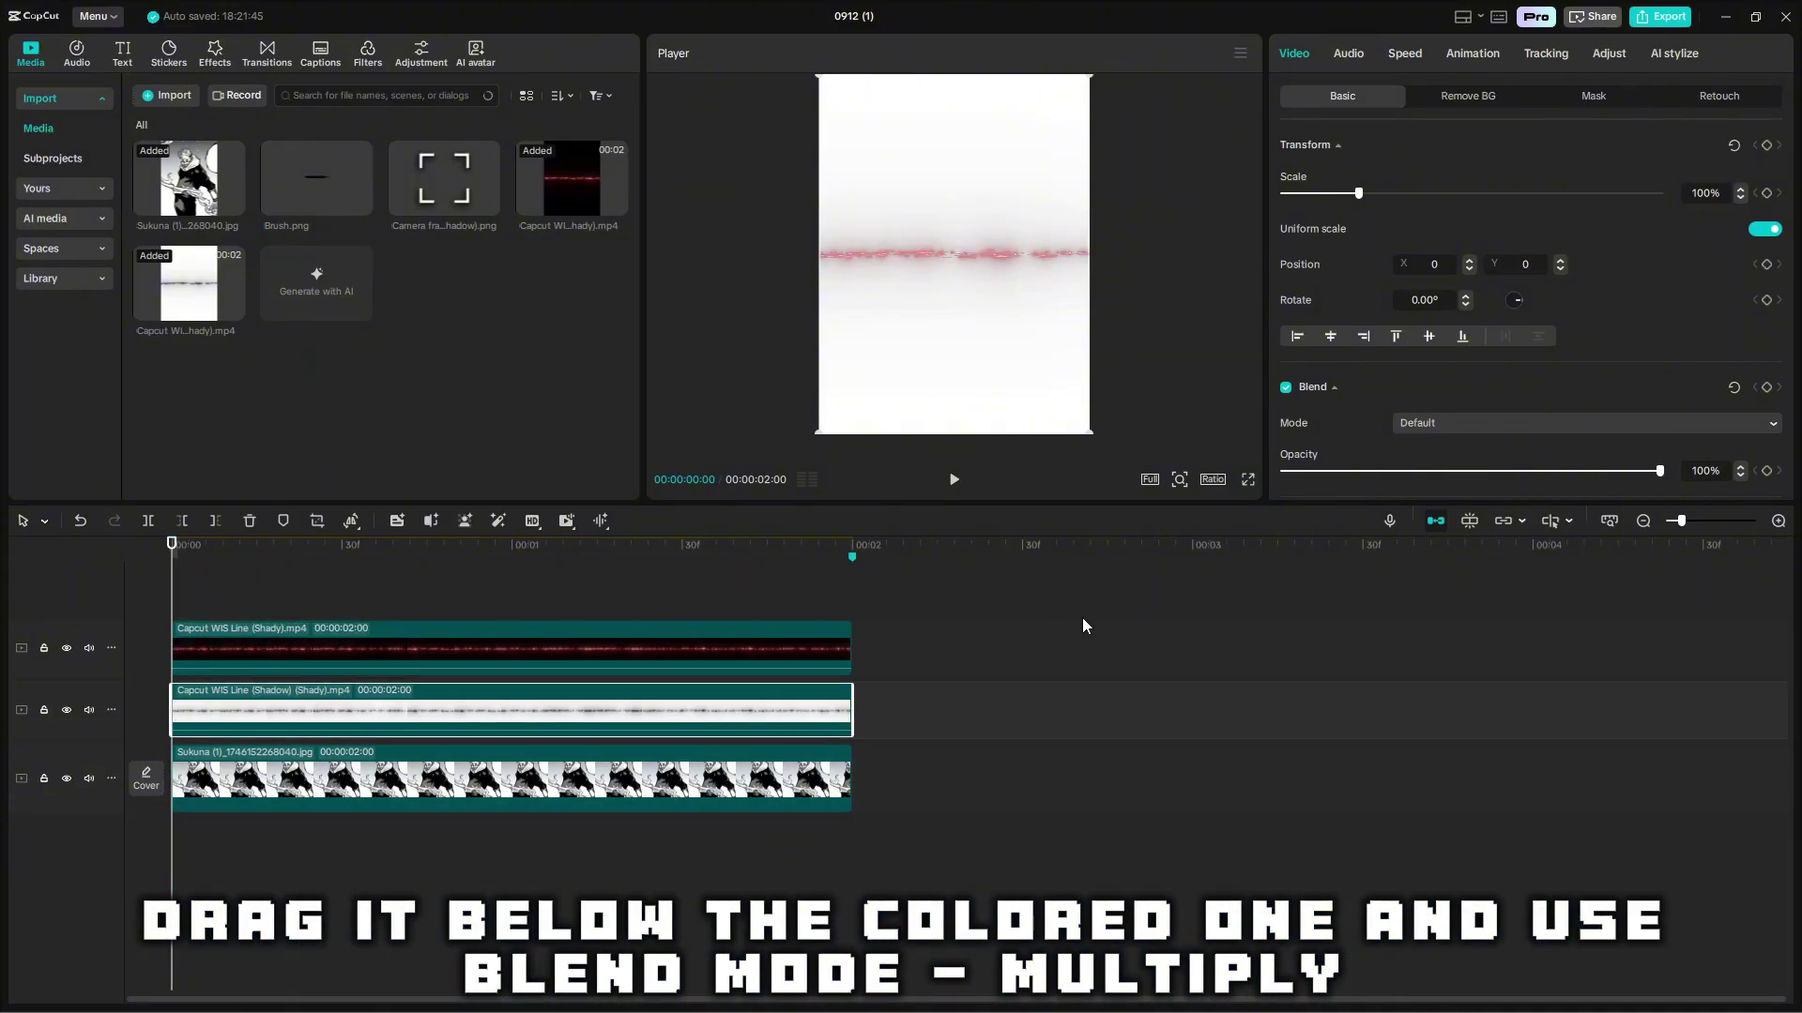
pyautogui.click(1459, 424)
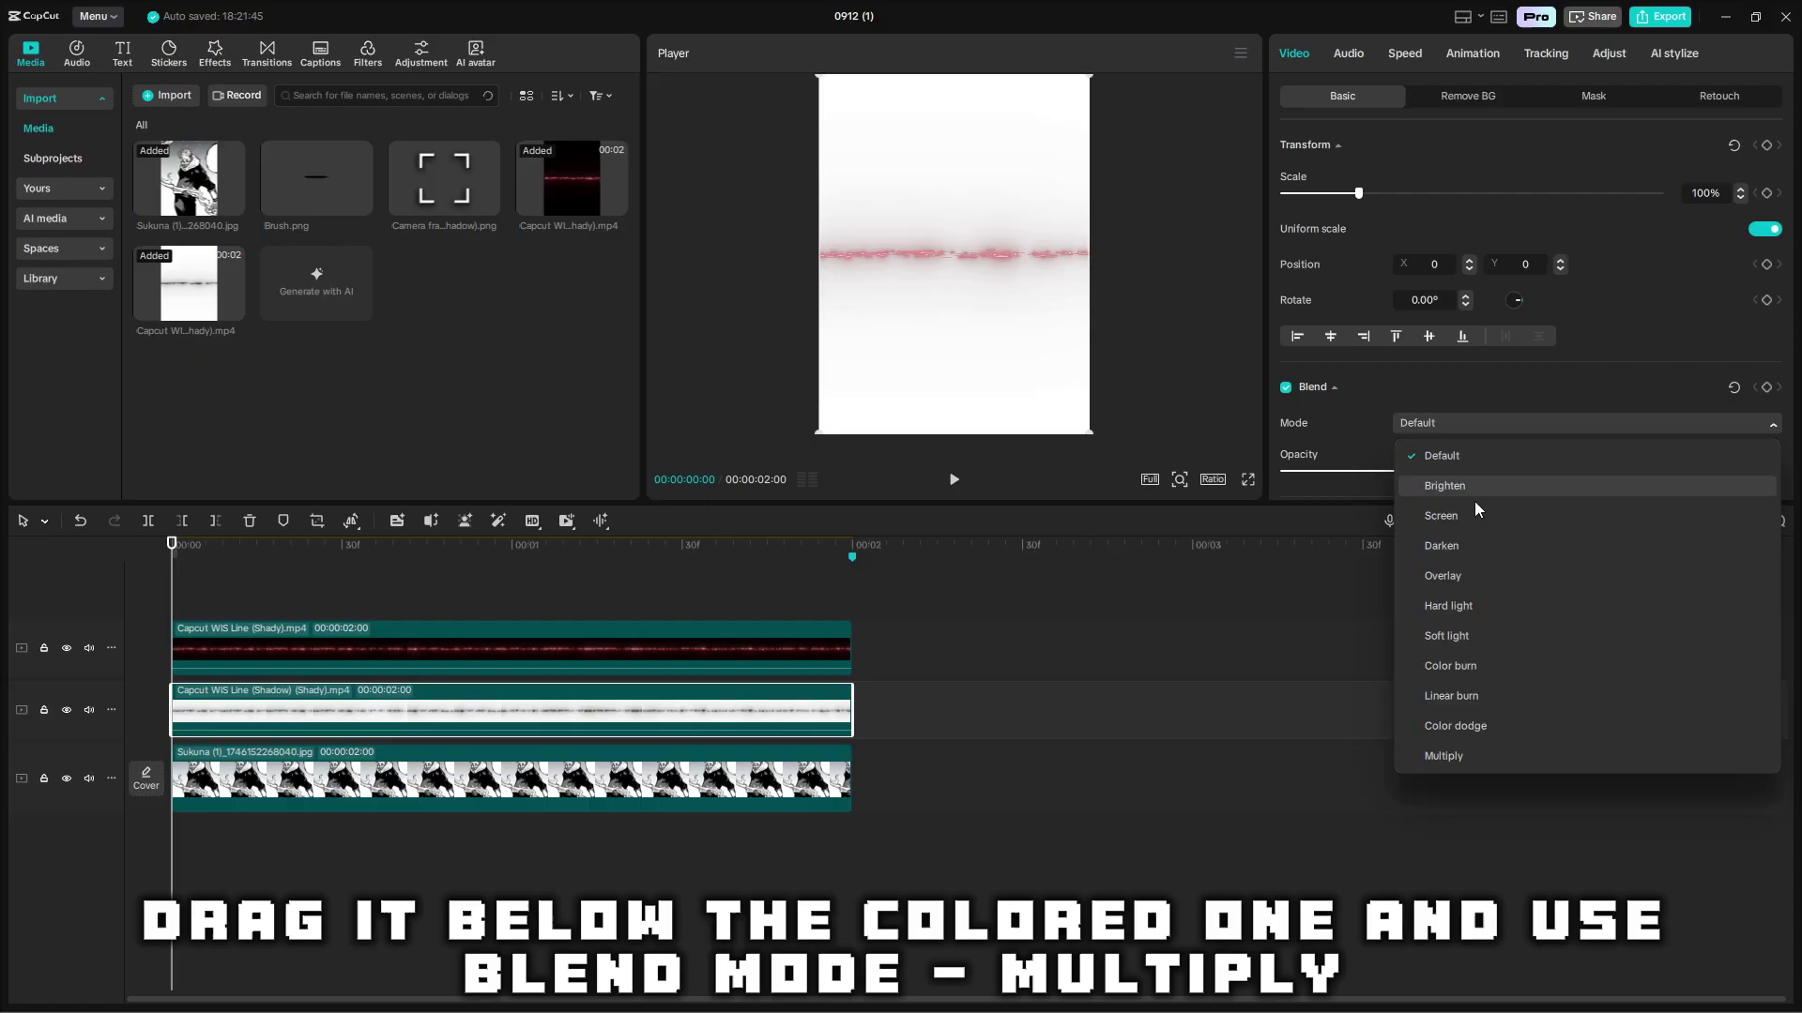
pyautogui.click(1446, 756)
# Play the composition full screen to check the line with its shadow, and return the playhead to the start.
pyautogui.click(487, 591)
pyautogui.click(274, 591)
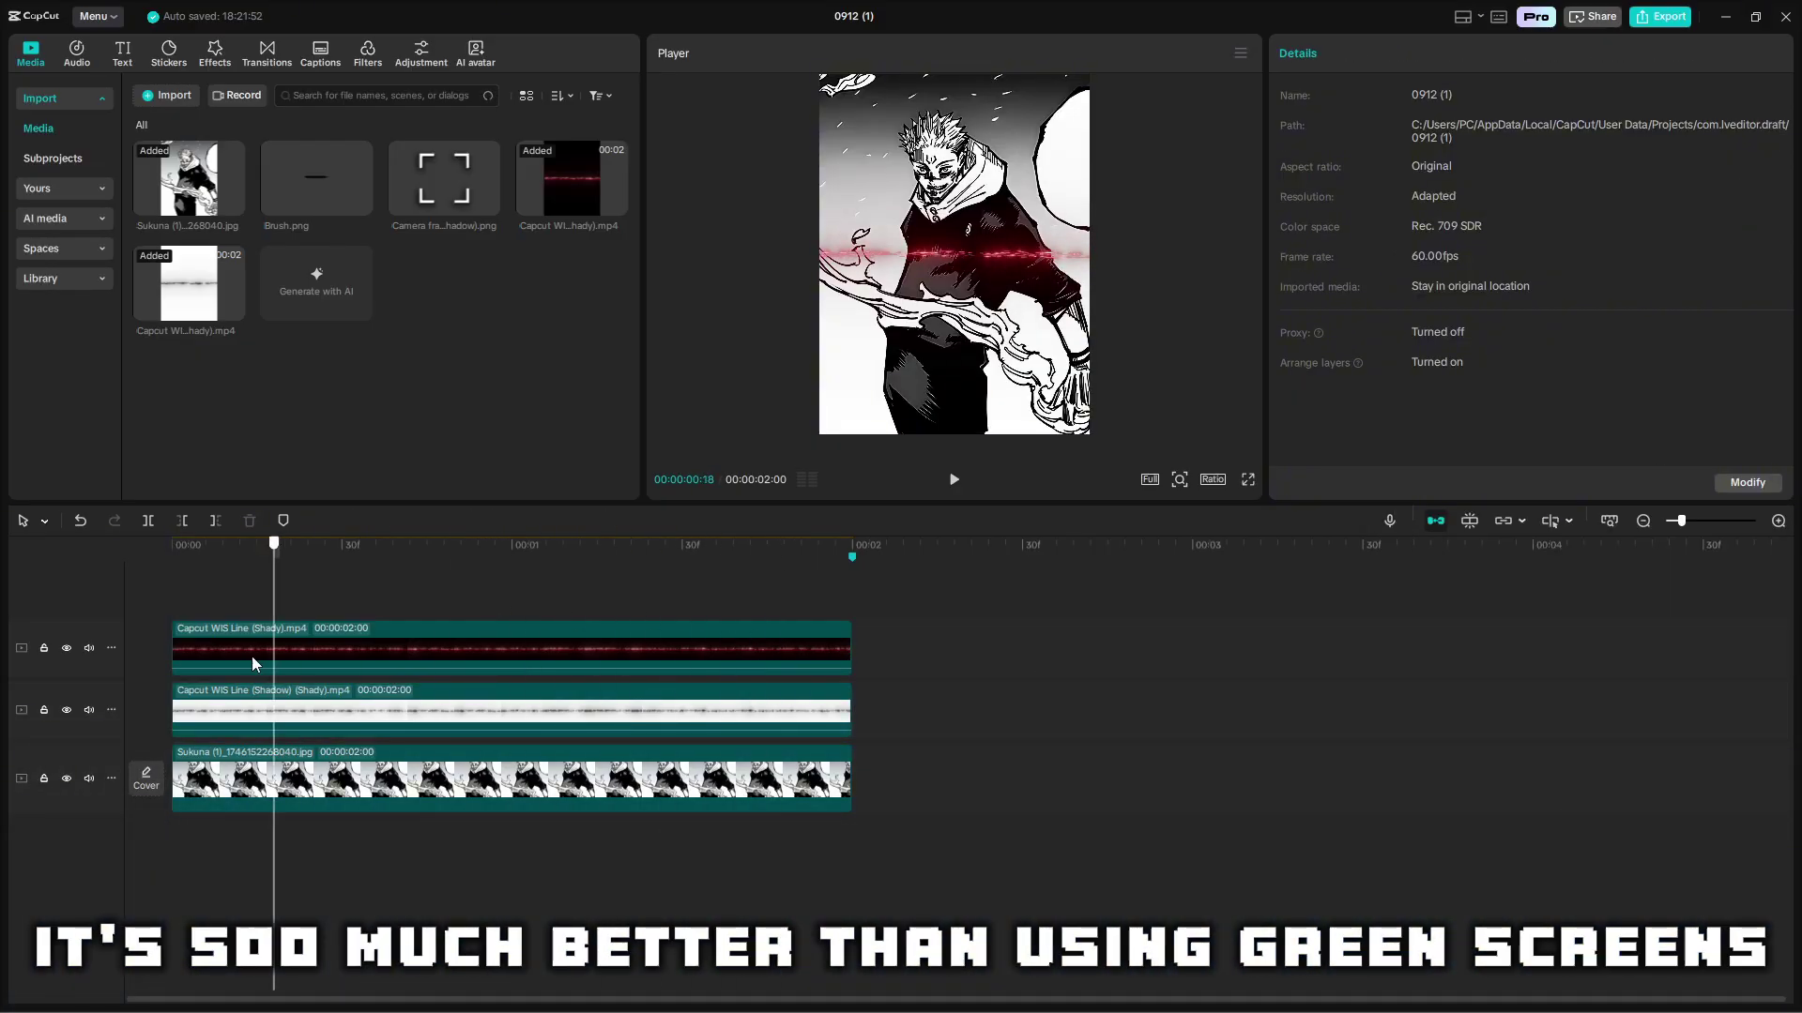
pyautogui.press('Home')
pyautogui.click(1247, 480)
pyautogui.press('space')
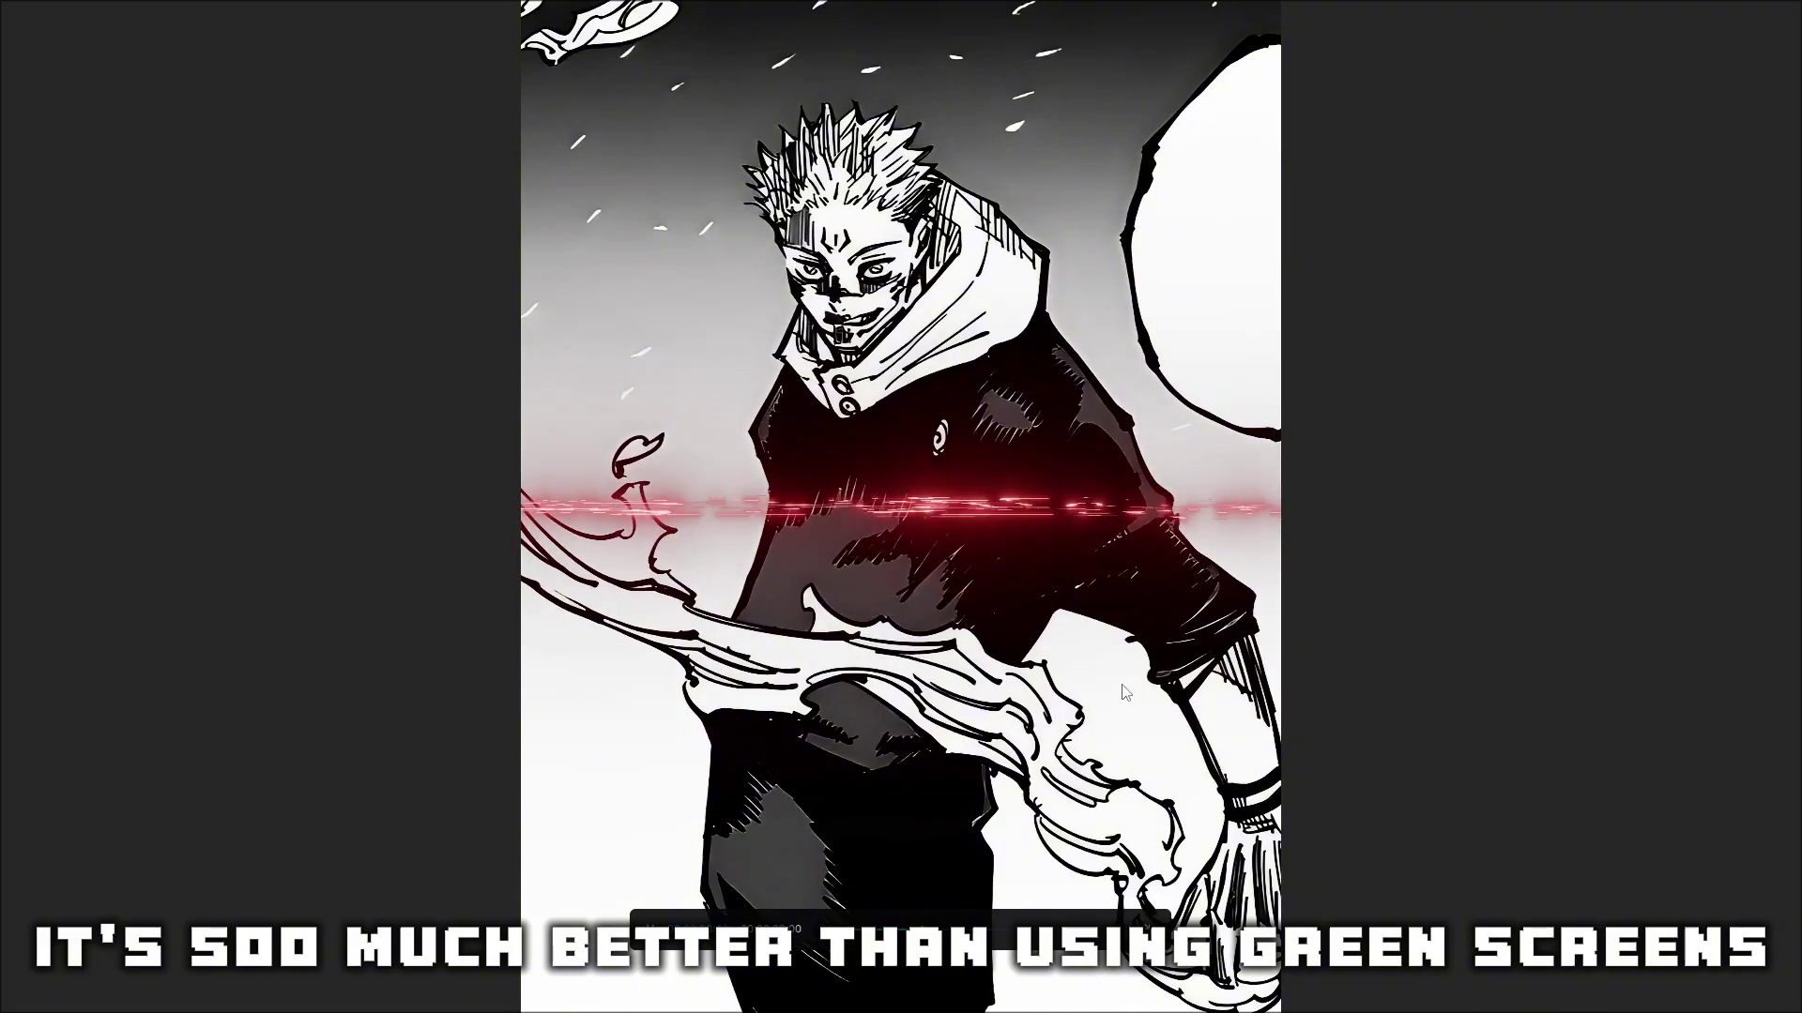
pyautogui.click(1152, 929)
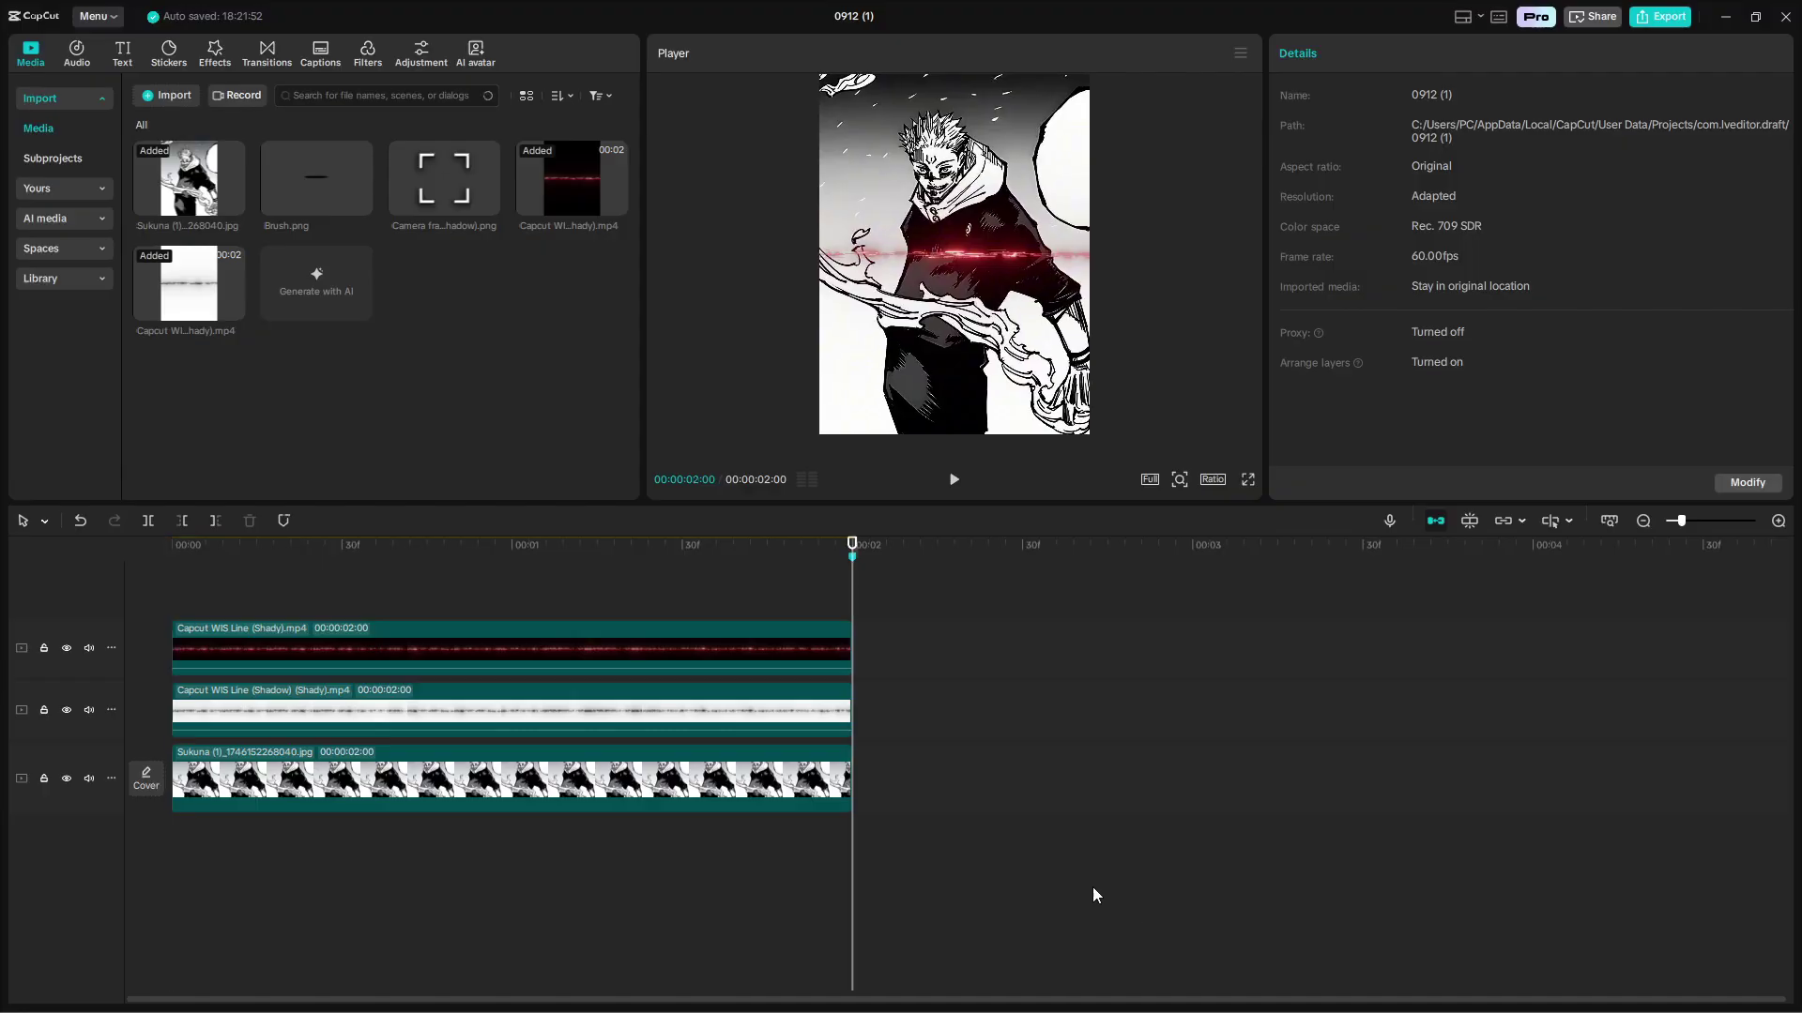
pyautogui.moveTo(490, 587); pyautogui.dragTo(117, 620)
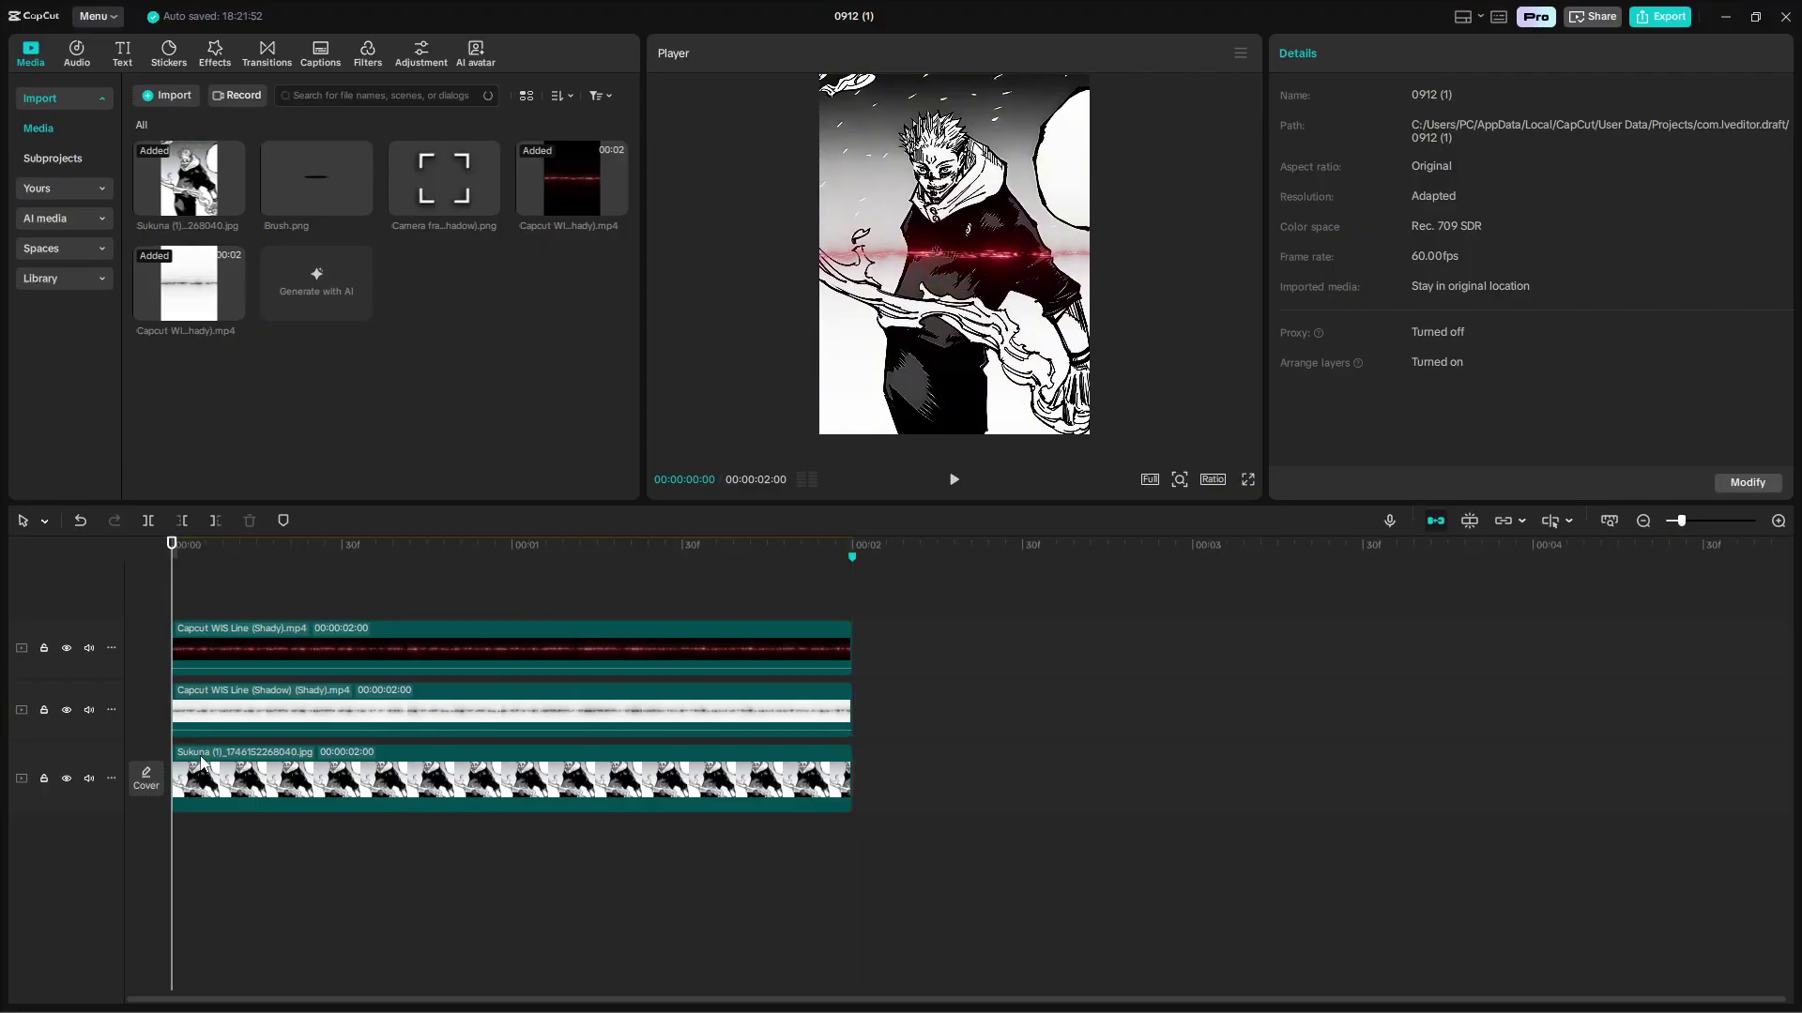
# Search the video effects for BLUR and apply the first Blur effect to the shadow clip.
pyautogui.click(260, 723)
pyautogui.click(215, 53)
pyautogui.click(233, 95)
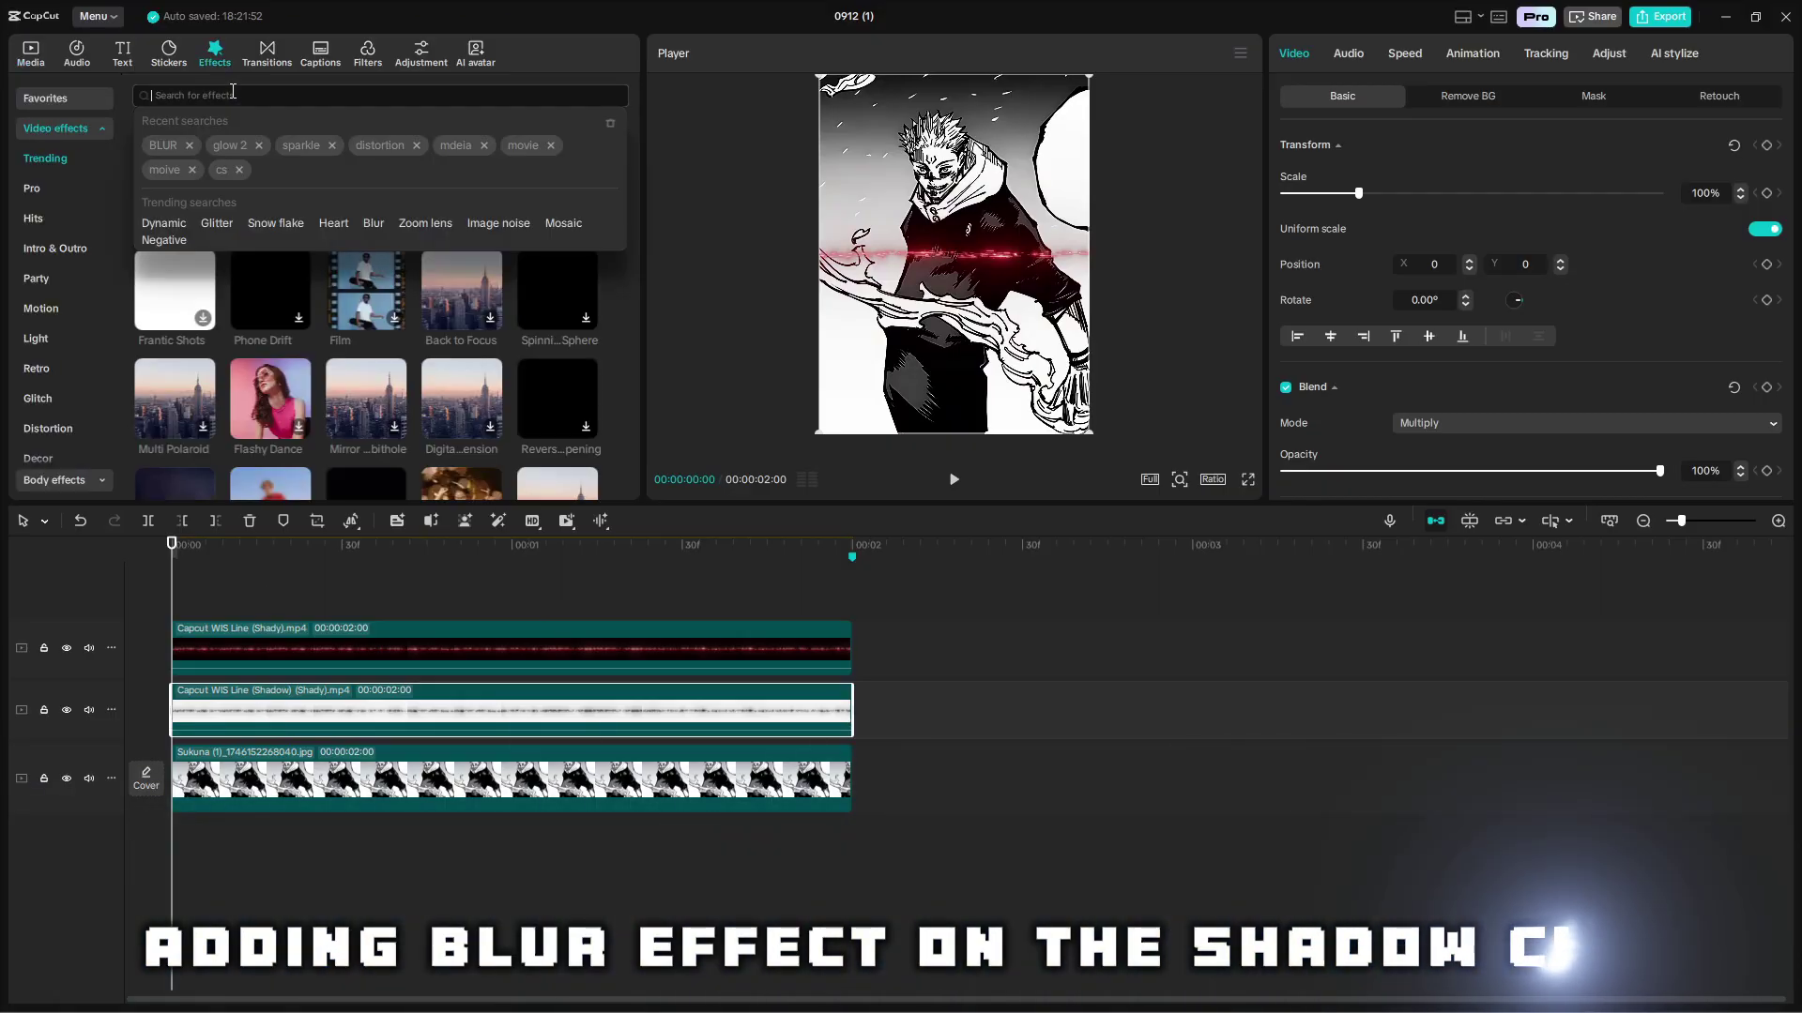
pyautogui.write('BLUR')
pyautogui.press('Return')
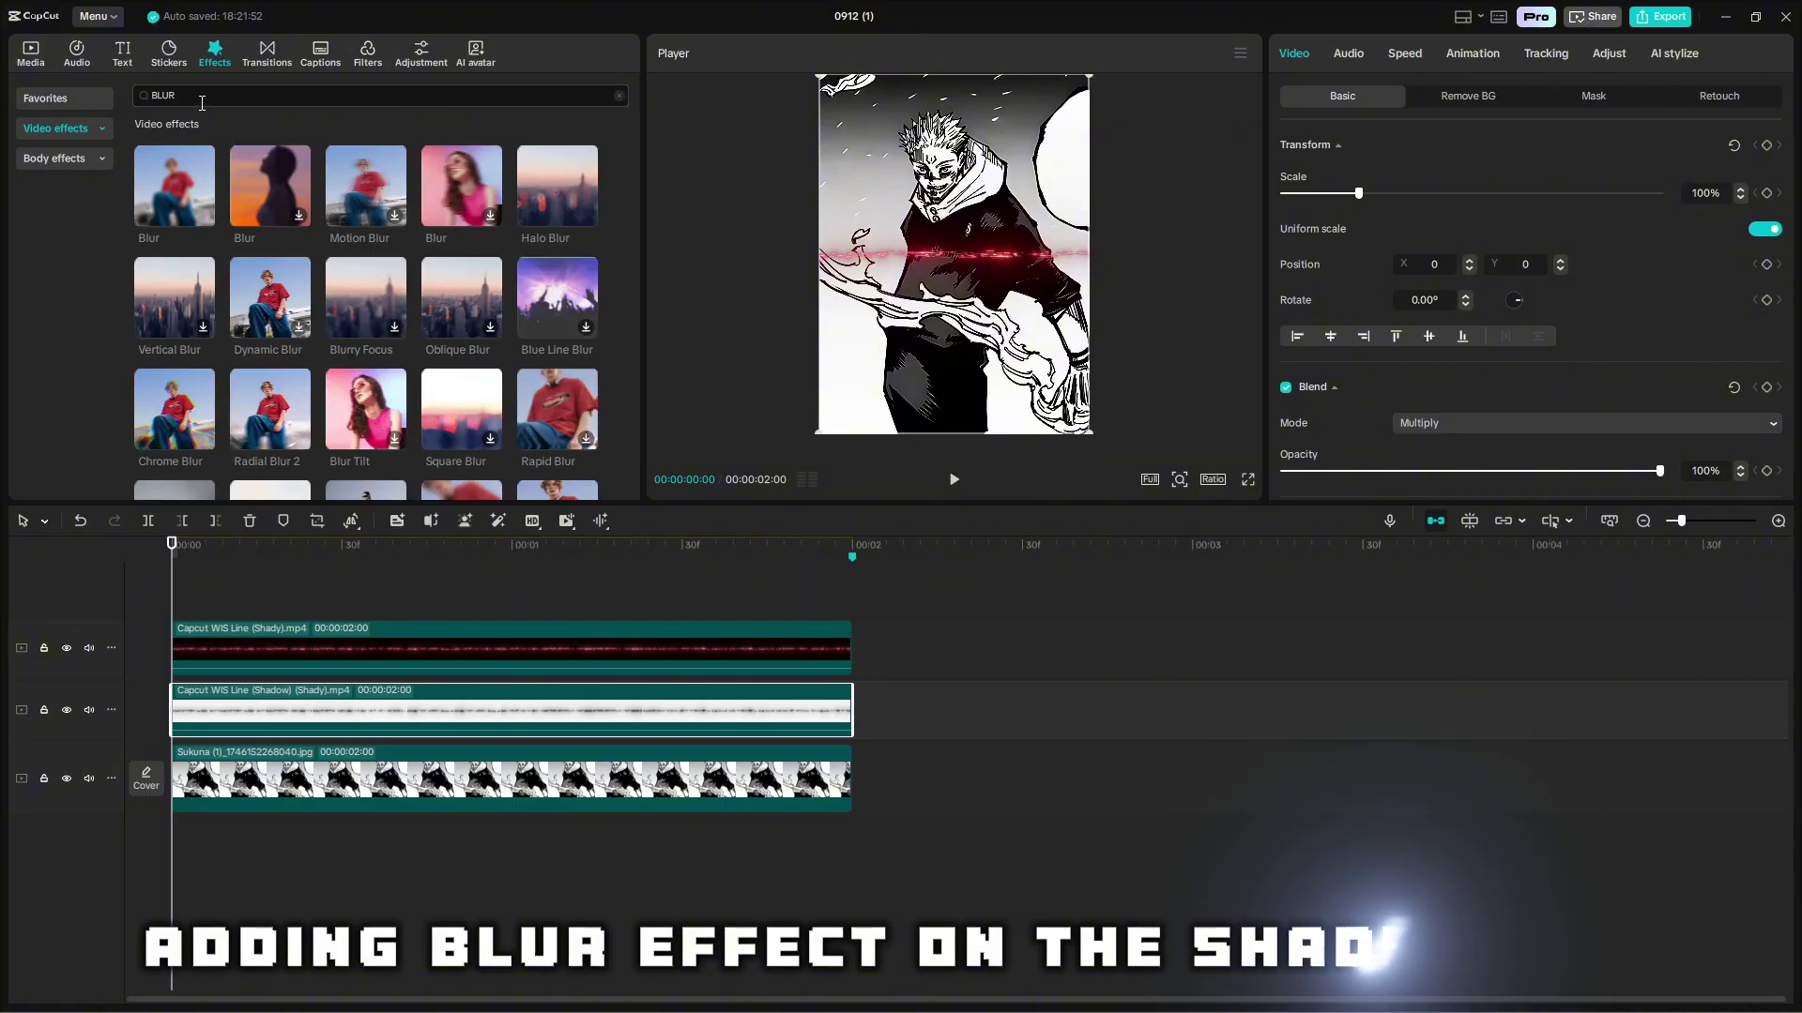
pyautogui.moveTo(156, 186); pyautogui.dragTo(464, 713)
# Set the Blur effect's strength on the shadow clip to 15.
pyautogui.scroll(5, 943, 300)
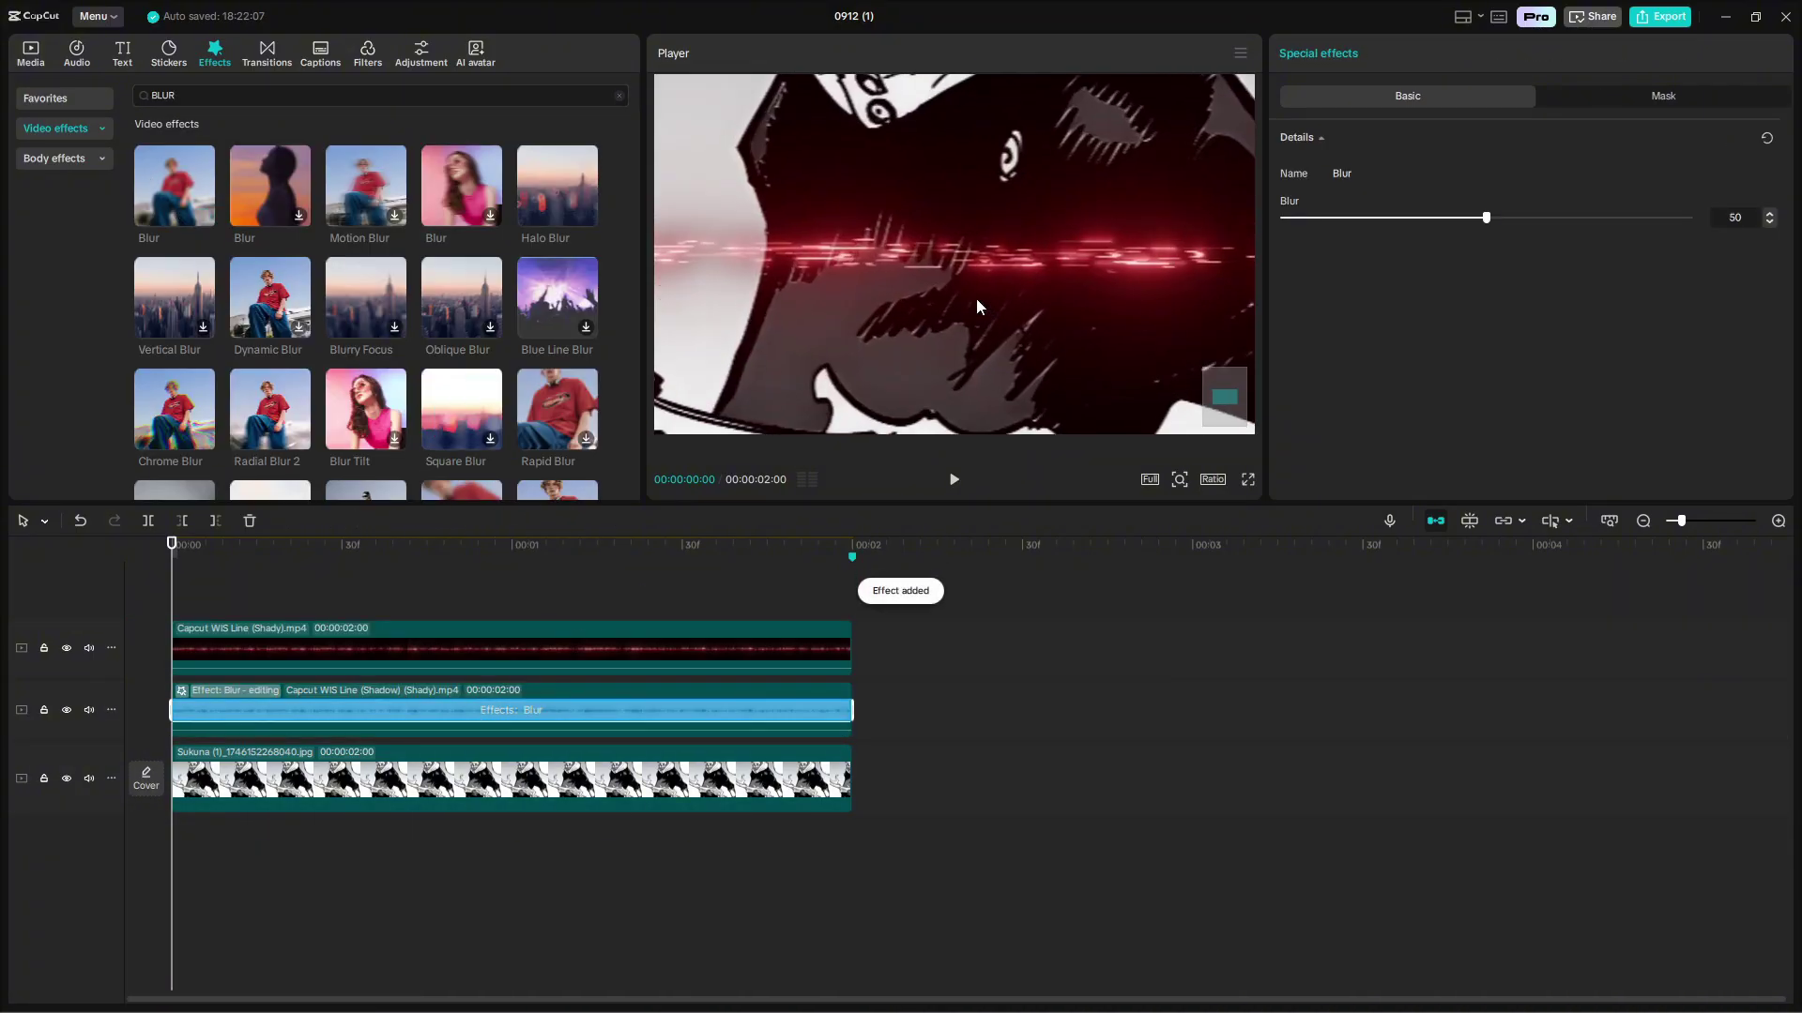
pyautogui.moveTo(1218, 389); pyautogui.dragTo(1211, 394)
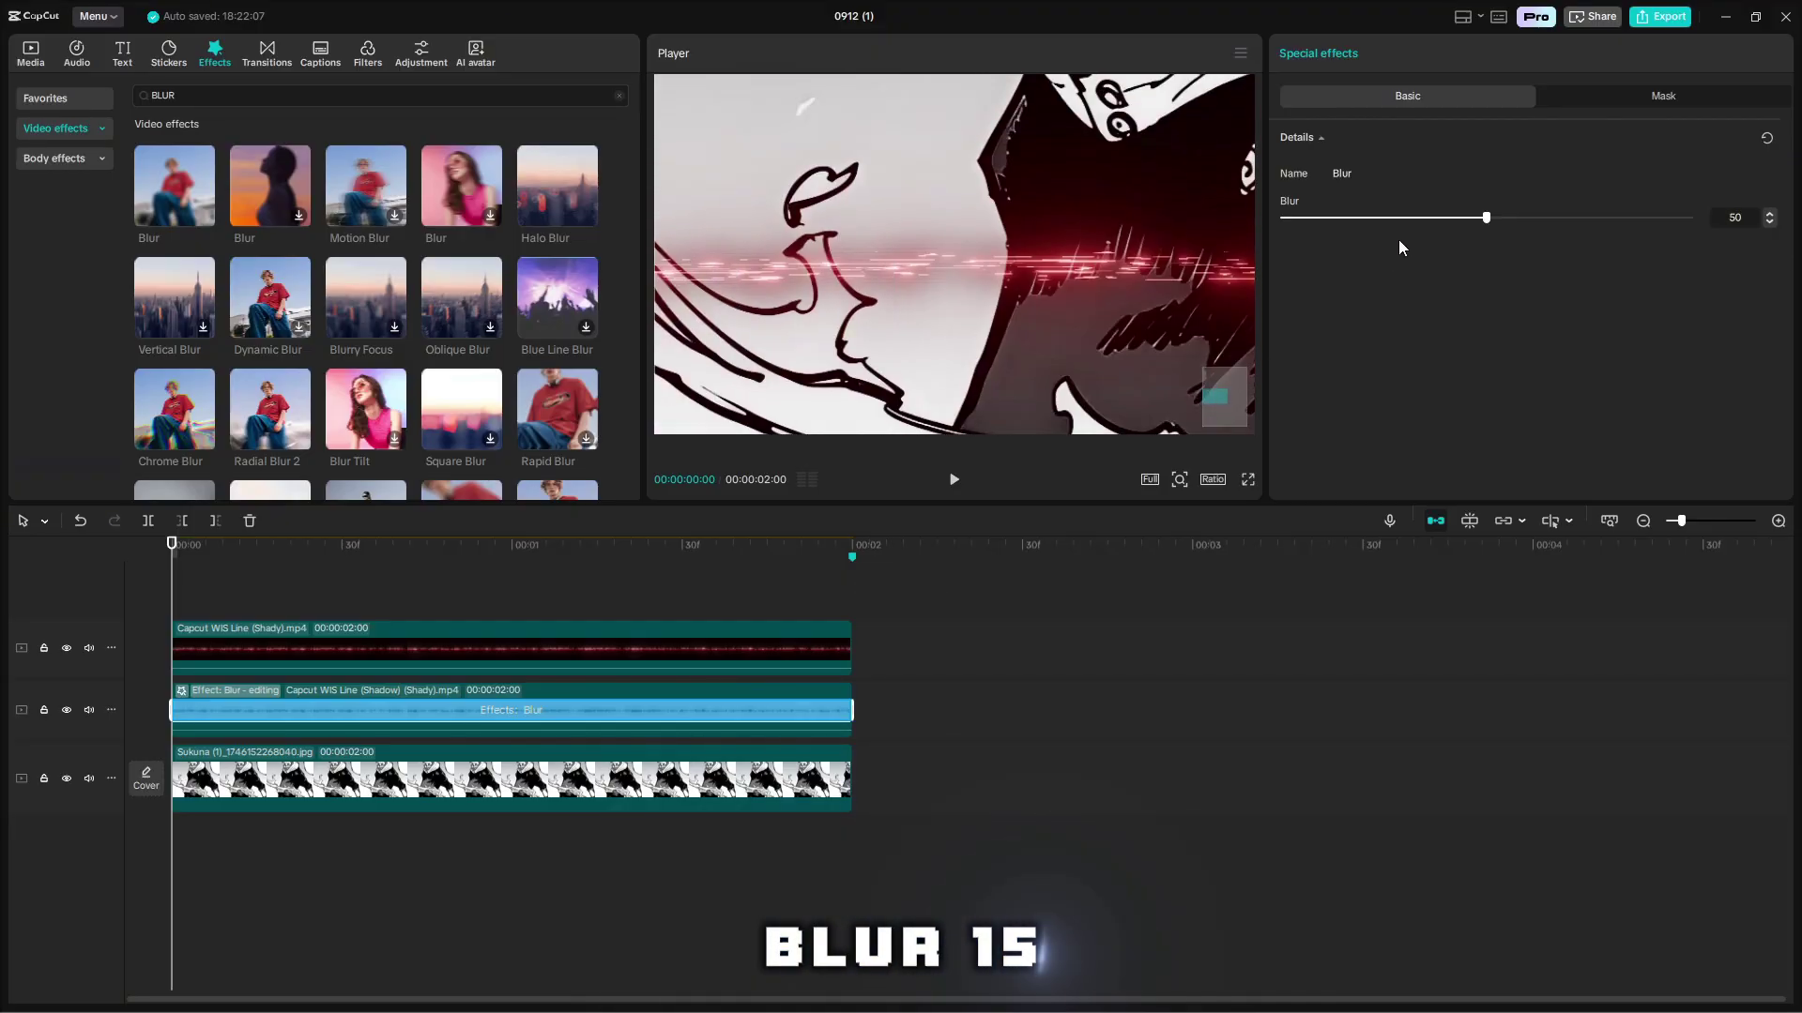
pyautogui.click(1387, 217)
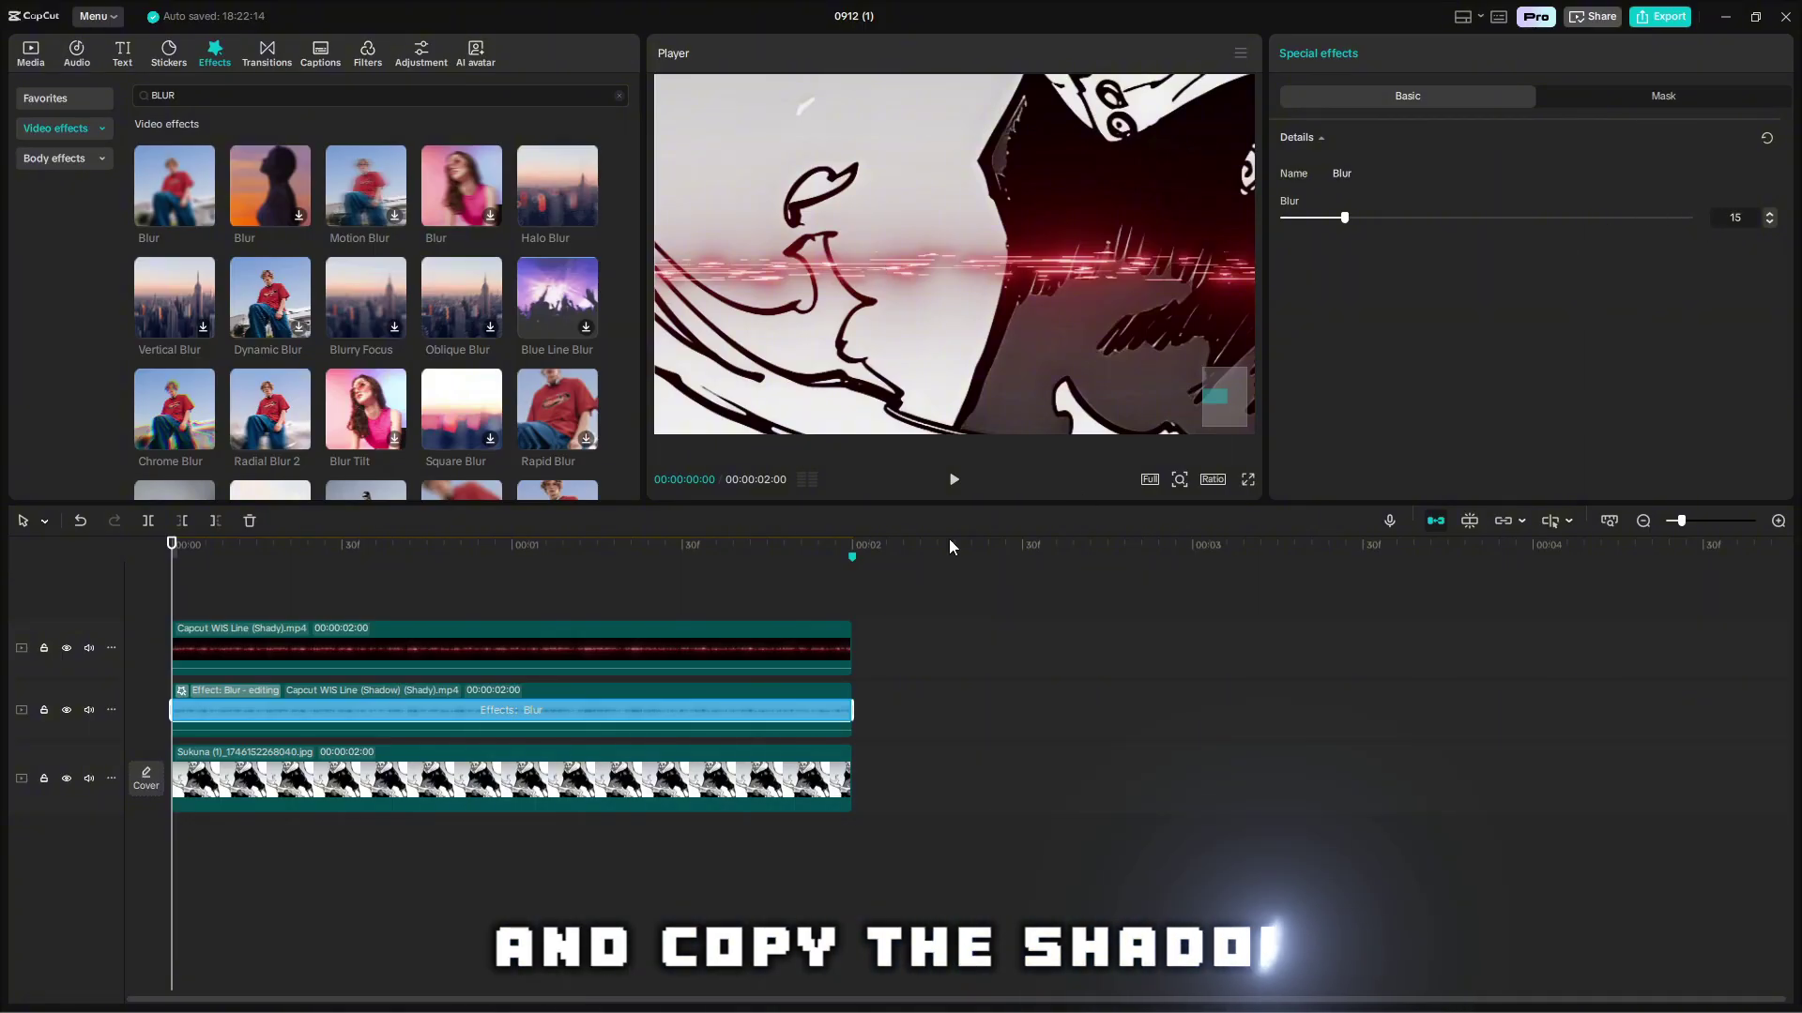
# Duplicate the blurred shadow clip onto a track directly above it, aligned at 00:00.
pyautogui.click(566, 691)
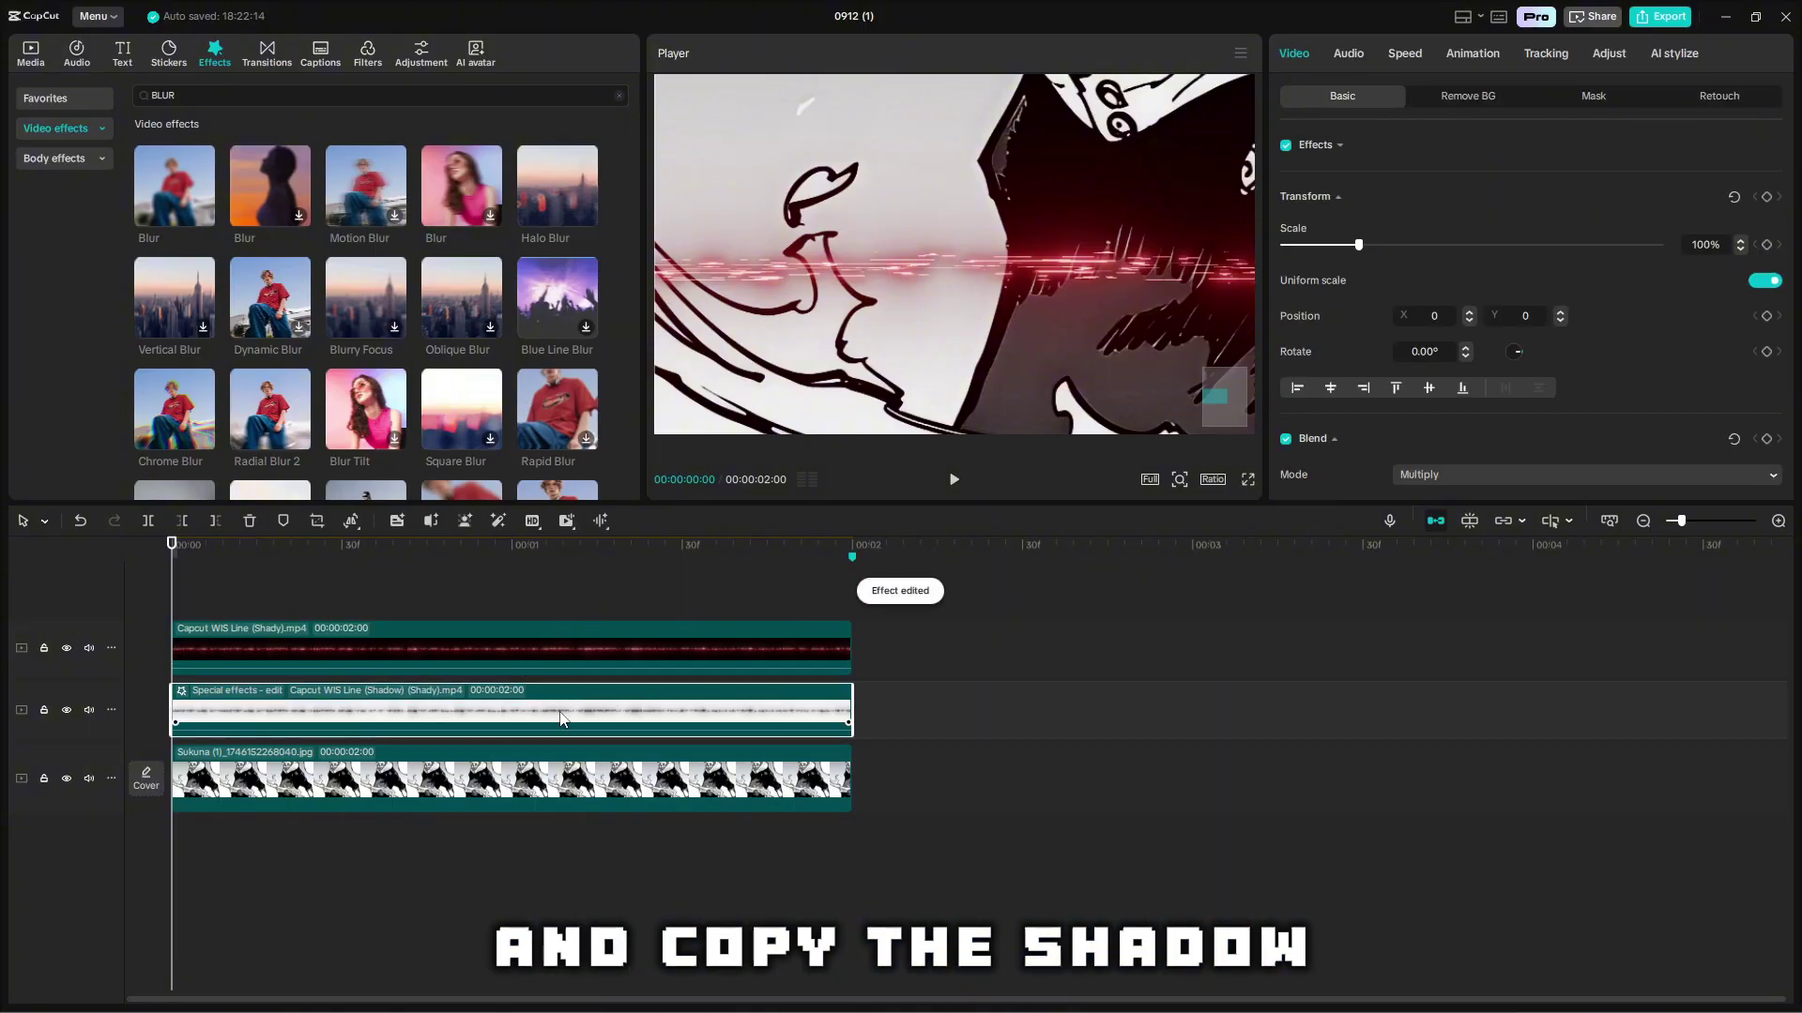
pyautogui.hotkey('ctrl', 'c')
pyautogui.hotkey('ctrl', 'v')
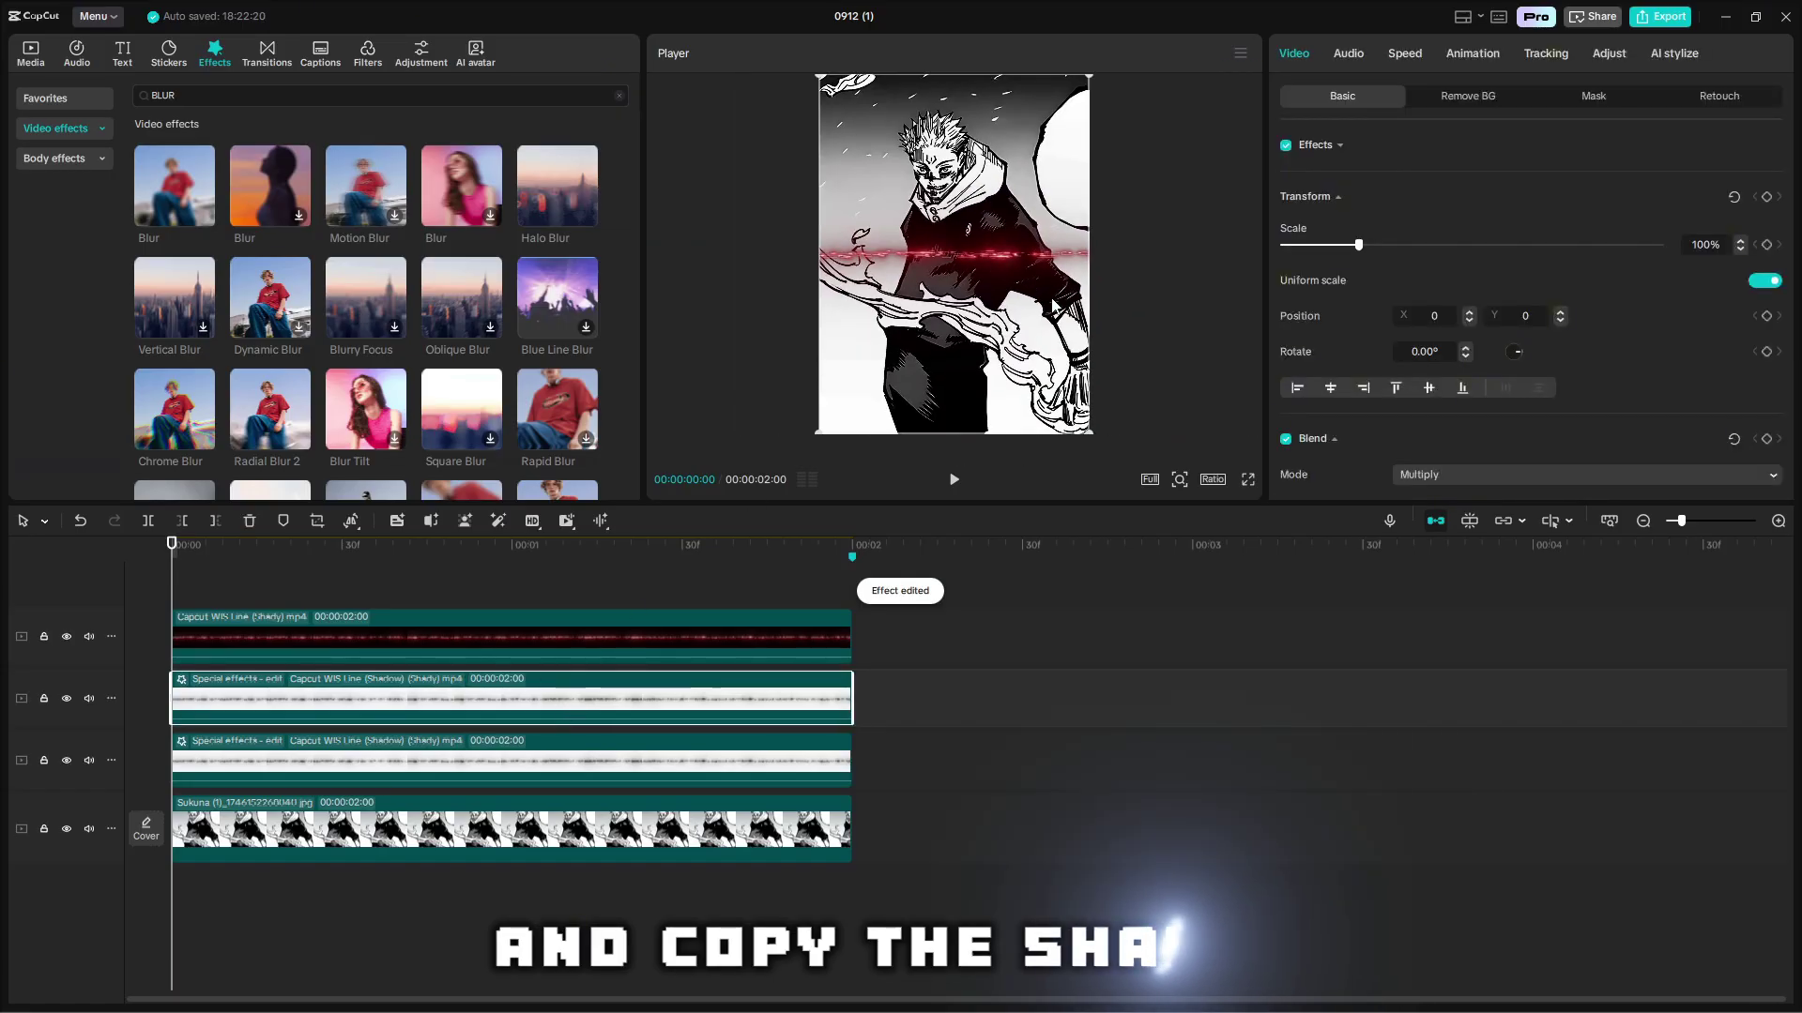
# Play the composition full screen and in the player to check the doubled shadow behind the red line.
pyautogui.click(1248, 480)
pyautogui.press('space')
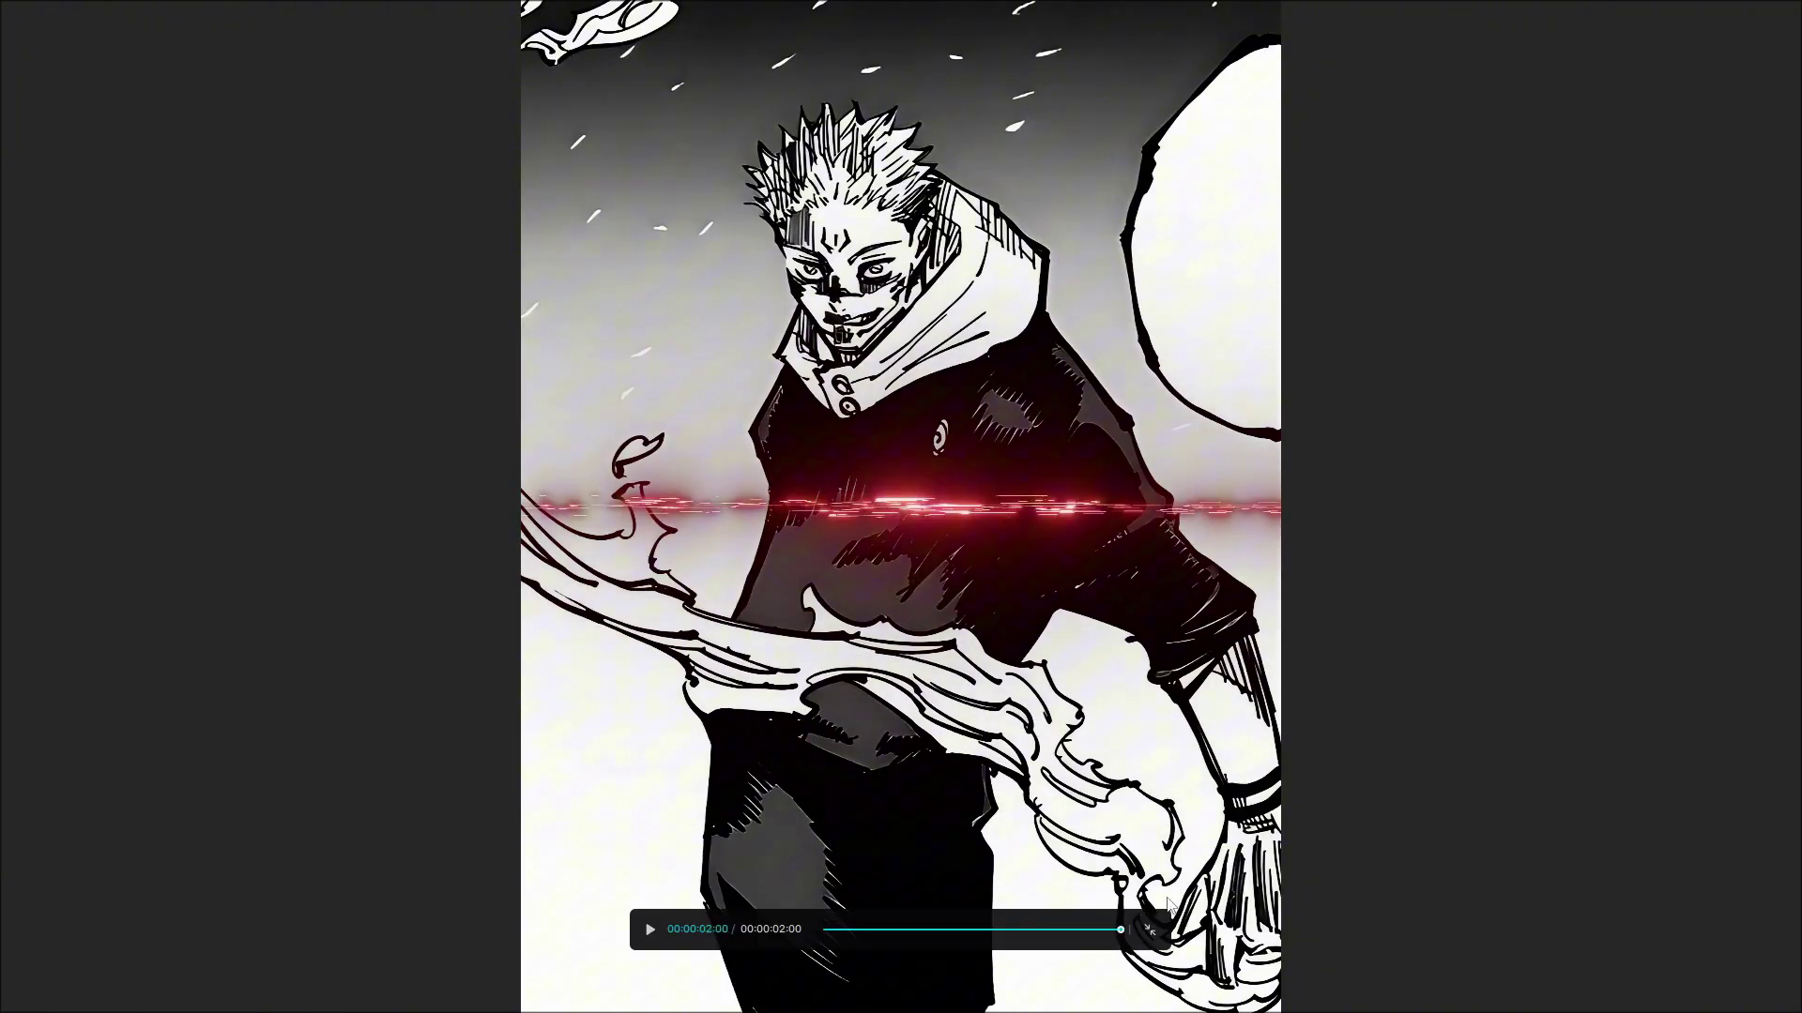
pyautogui.click(1150, 929)
pyautogui.click(559, 604)
pyautogui.press('space')
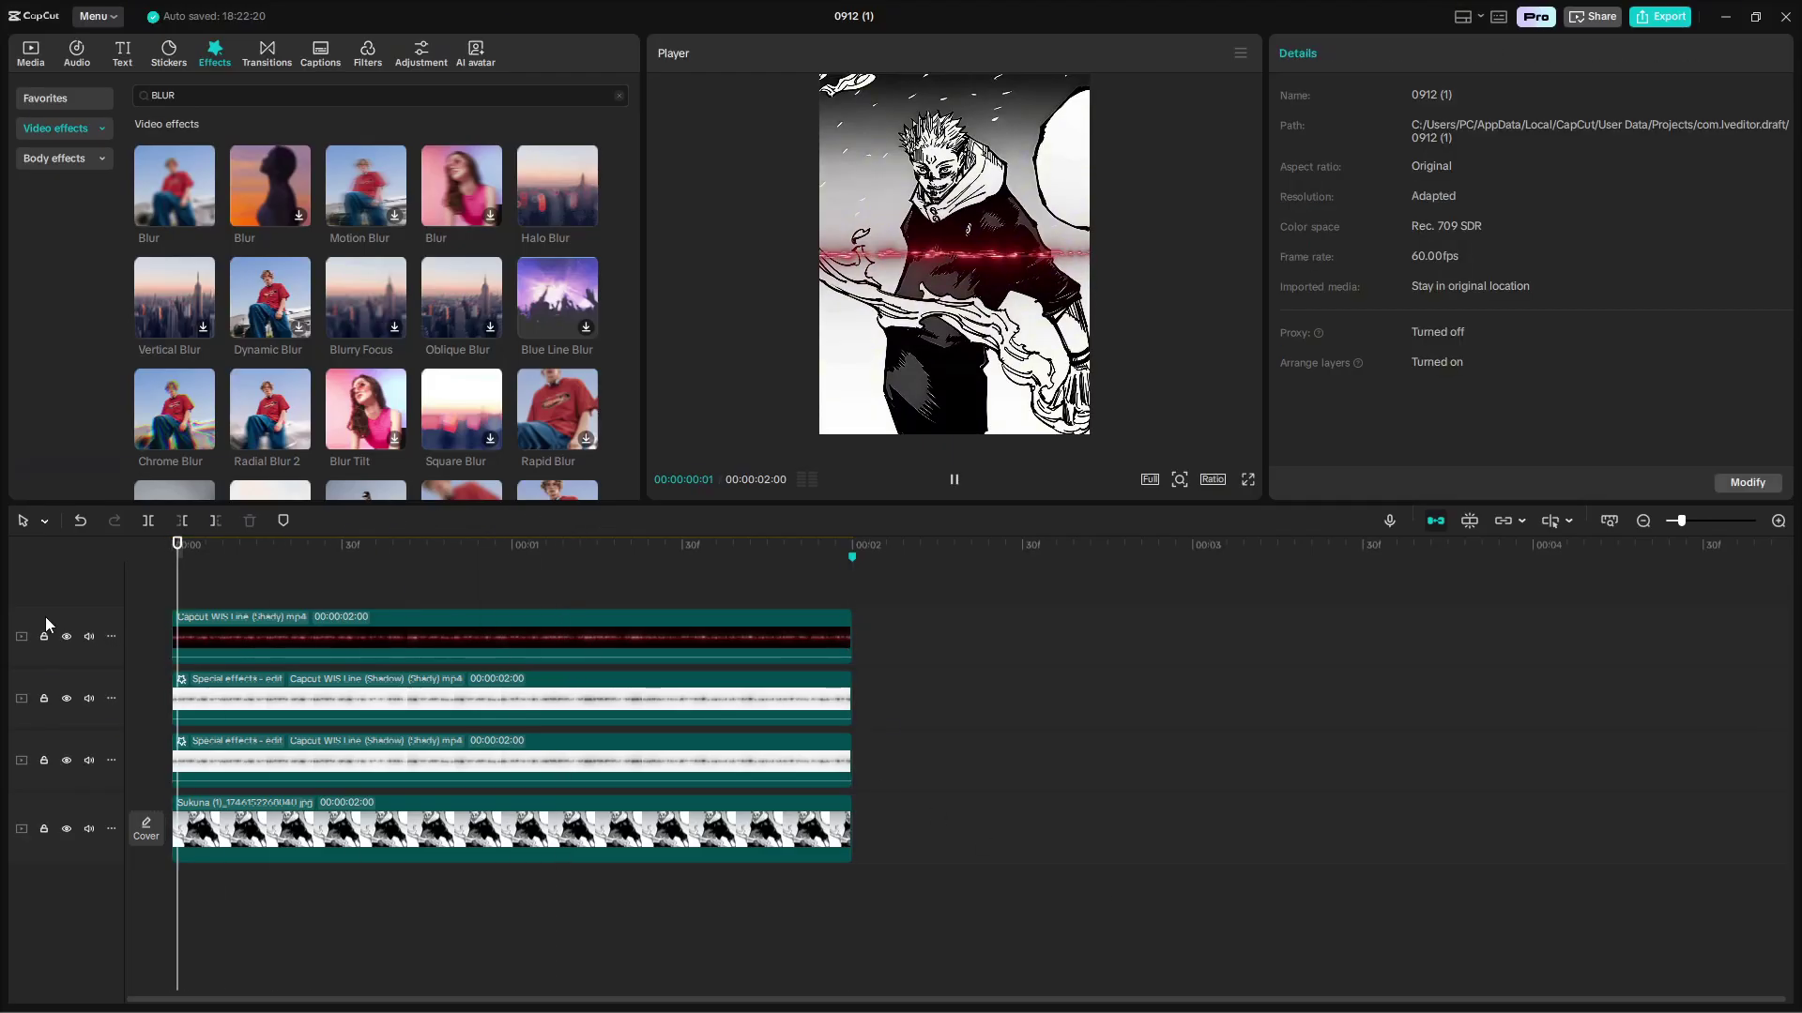
pyautogui.press('space')
pyautogui.click(19, 56)
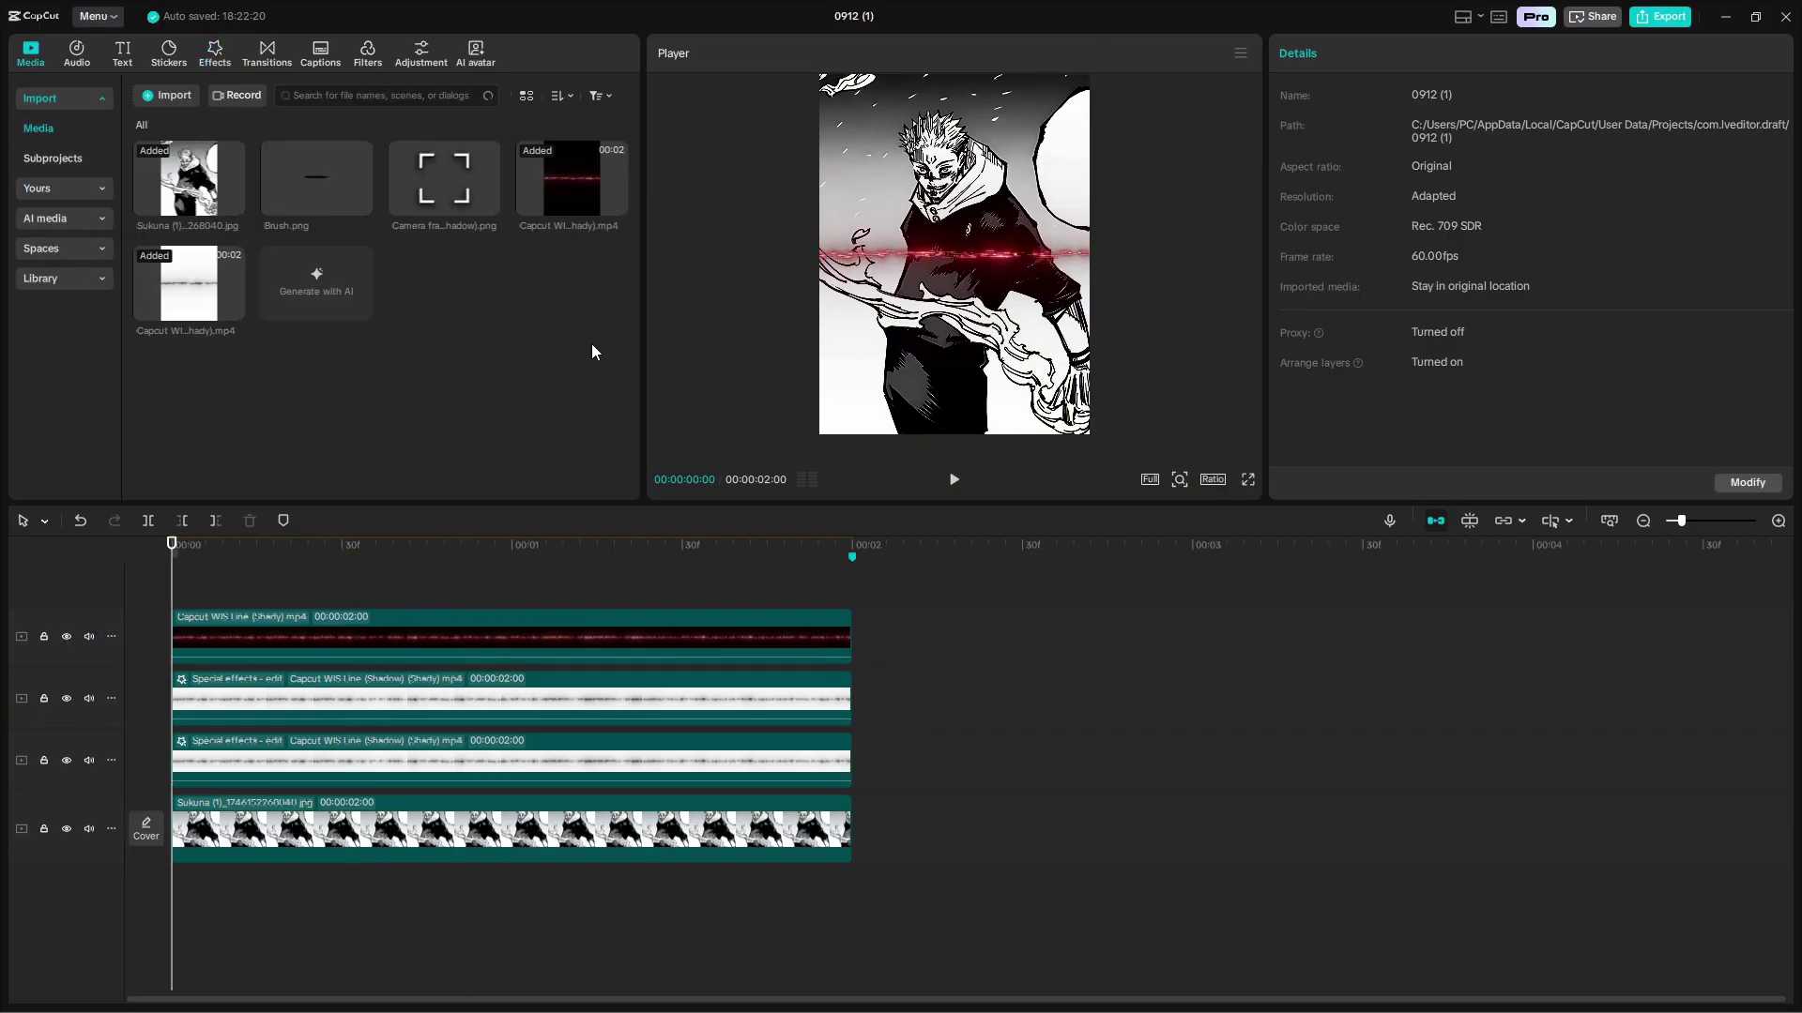
pyautogui.press('space')
pyautogui.press('space')
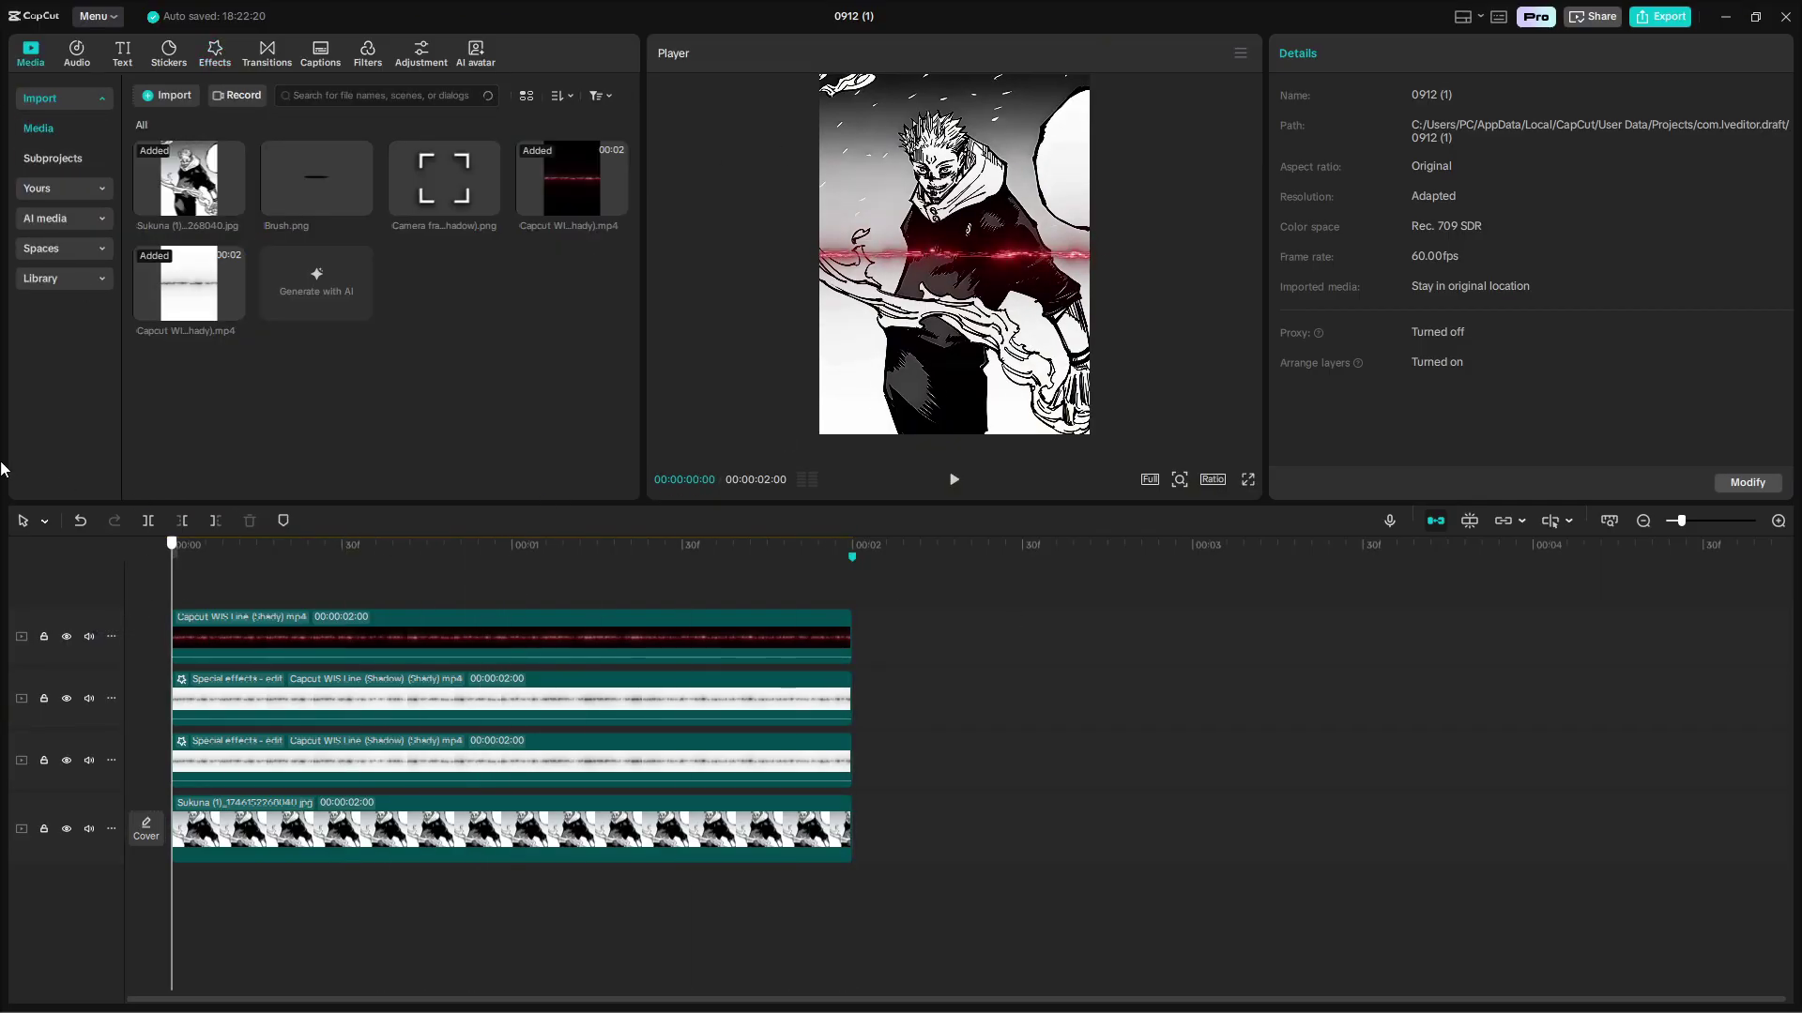
# Add a default text on a new track above all clips, starting at 00:00, and trim its end to 00:02.
pyautogui.click(122, 53)
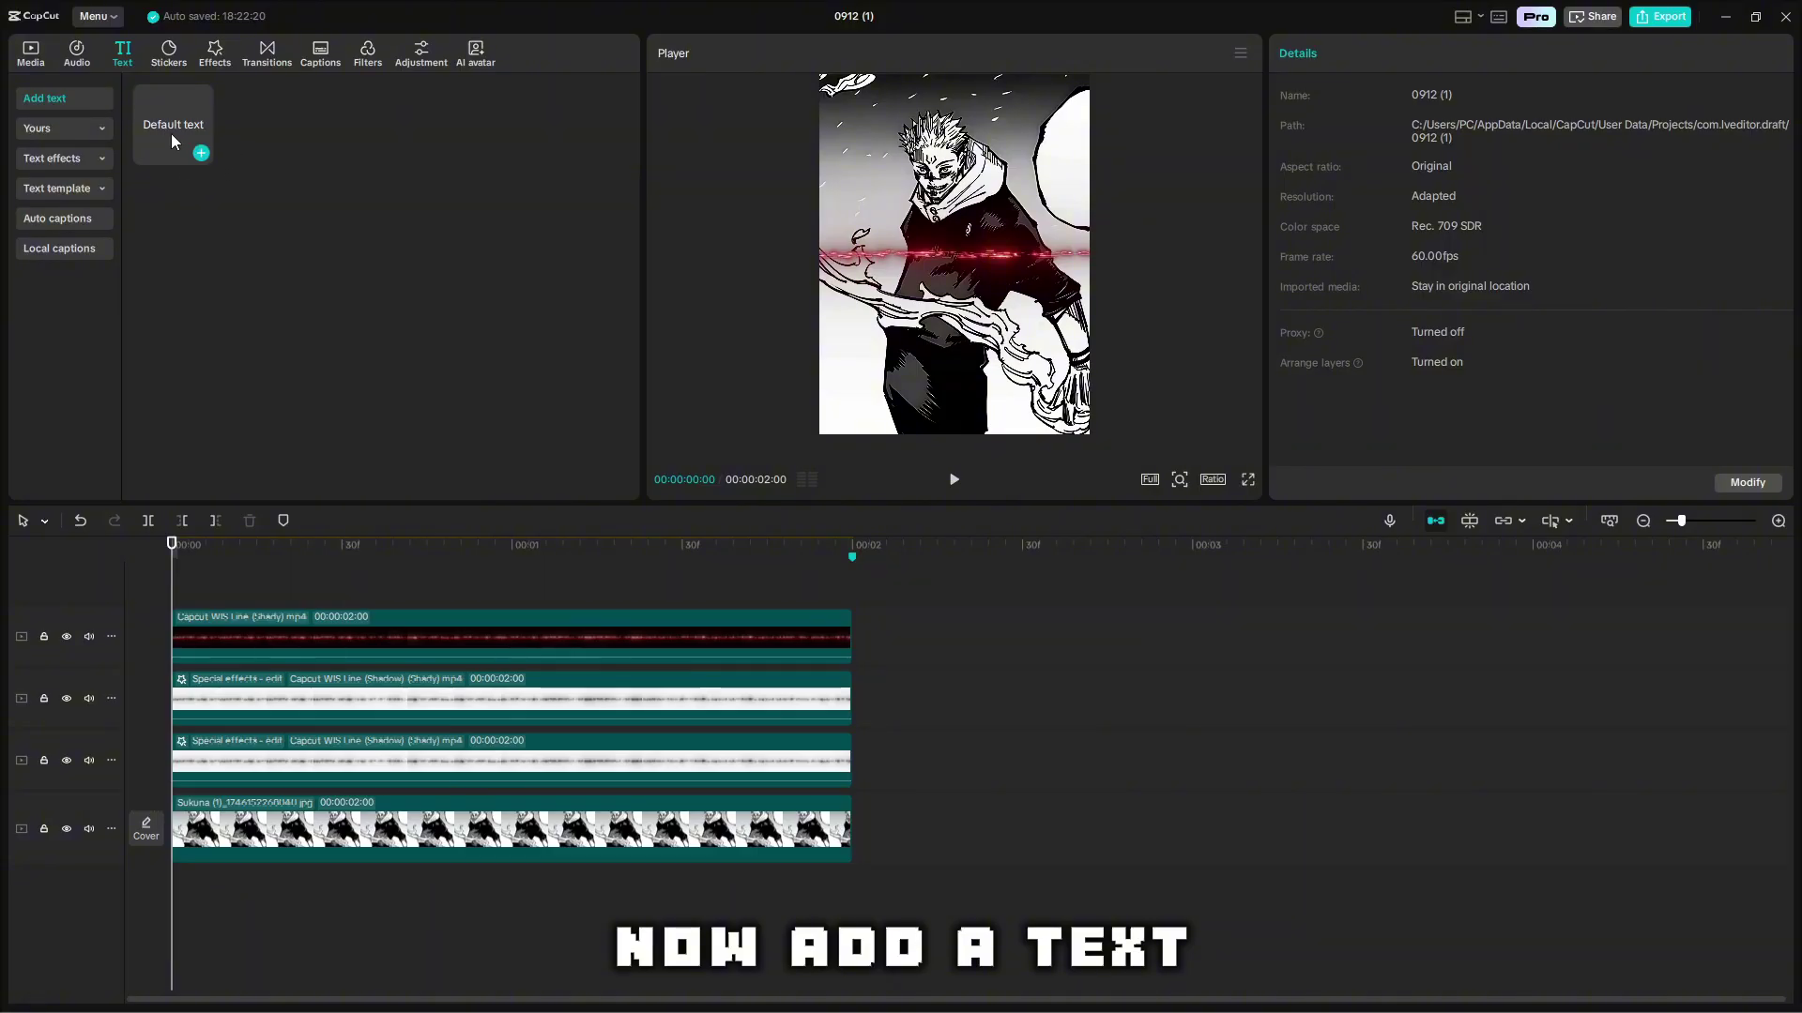
pyautogui.moveTo(171, 134); pyautogui.dragTo(128, 573)
pyautogui.click(869, 713)
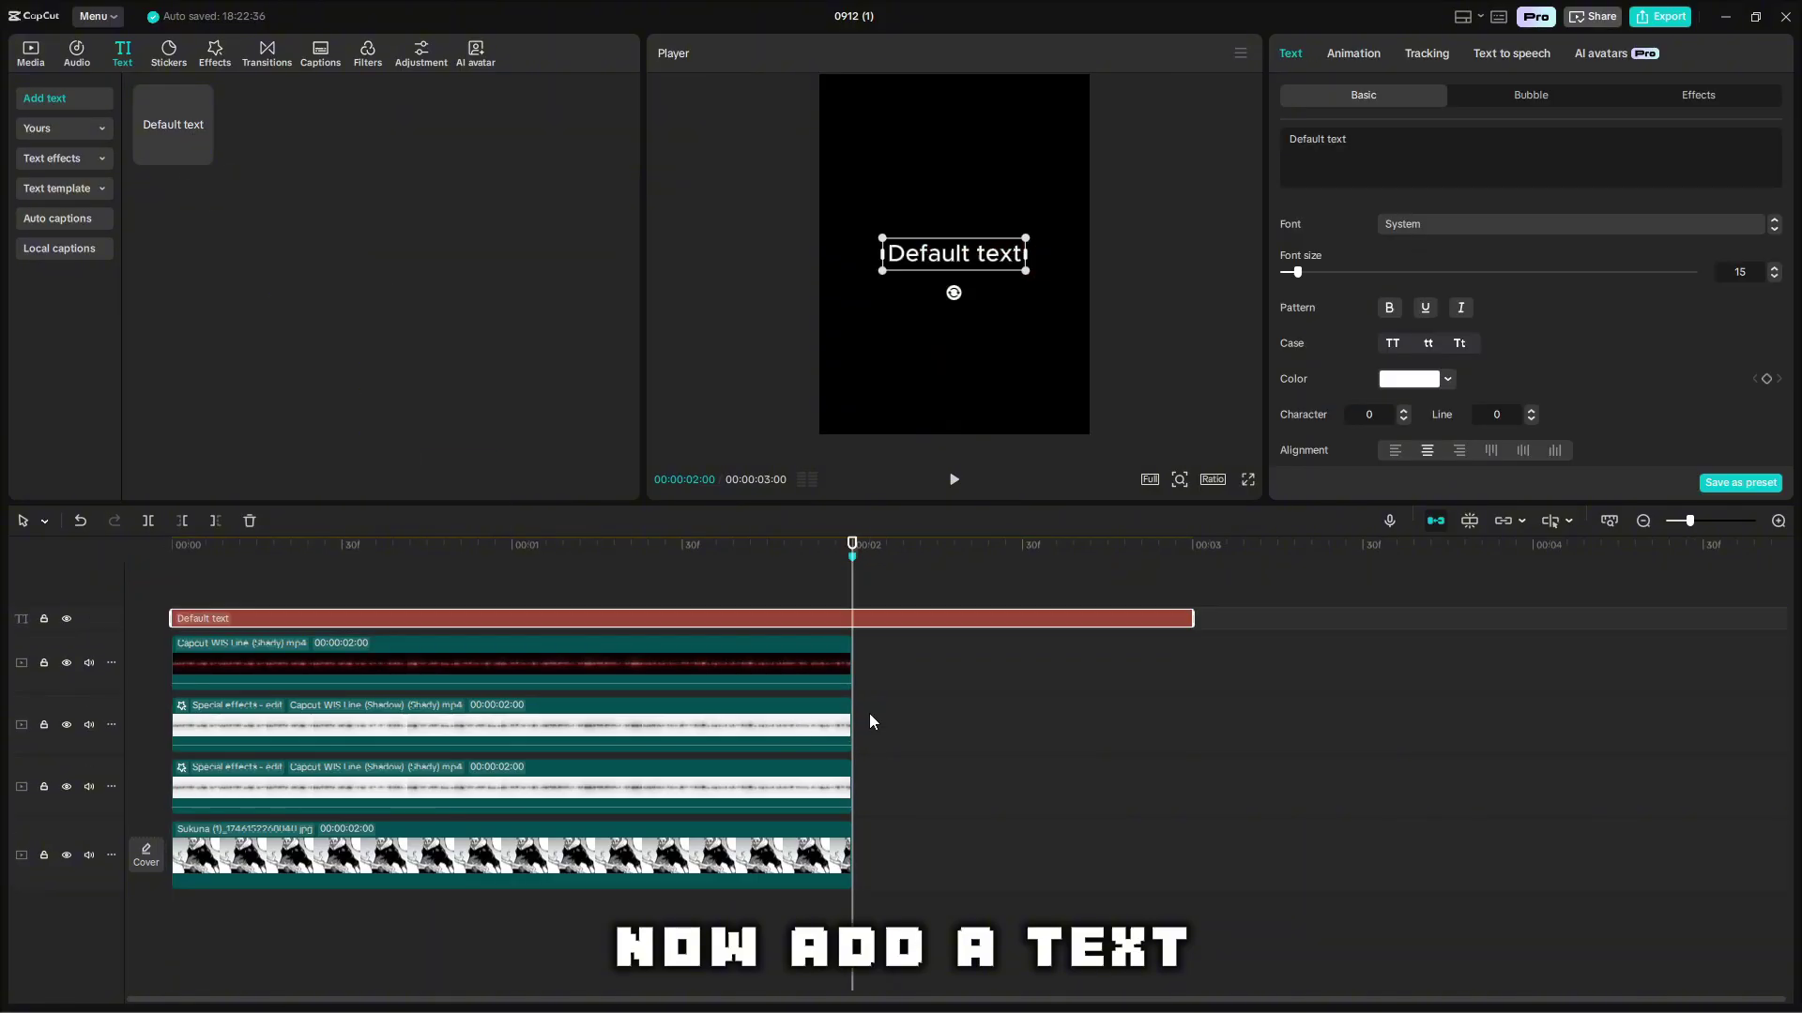
pyautogui.press('w')
pyautogui.click(822, 621)
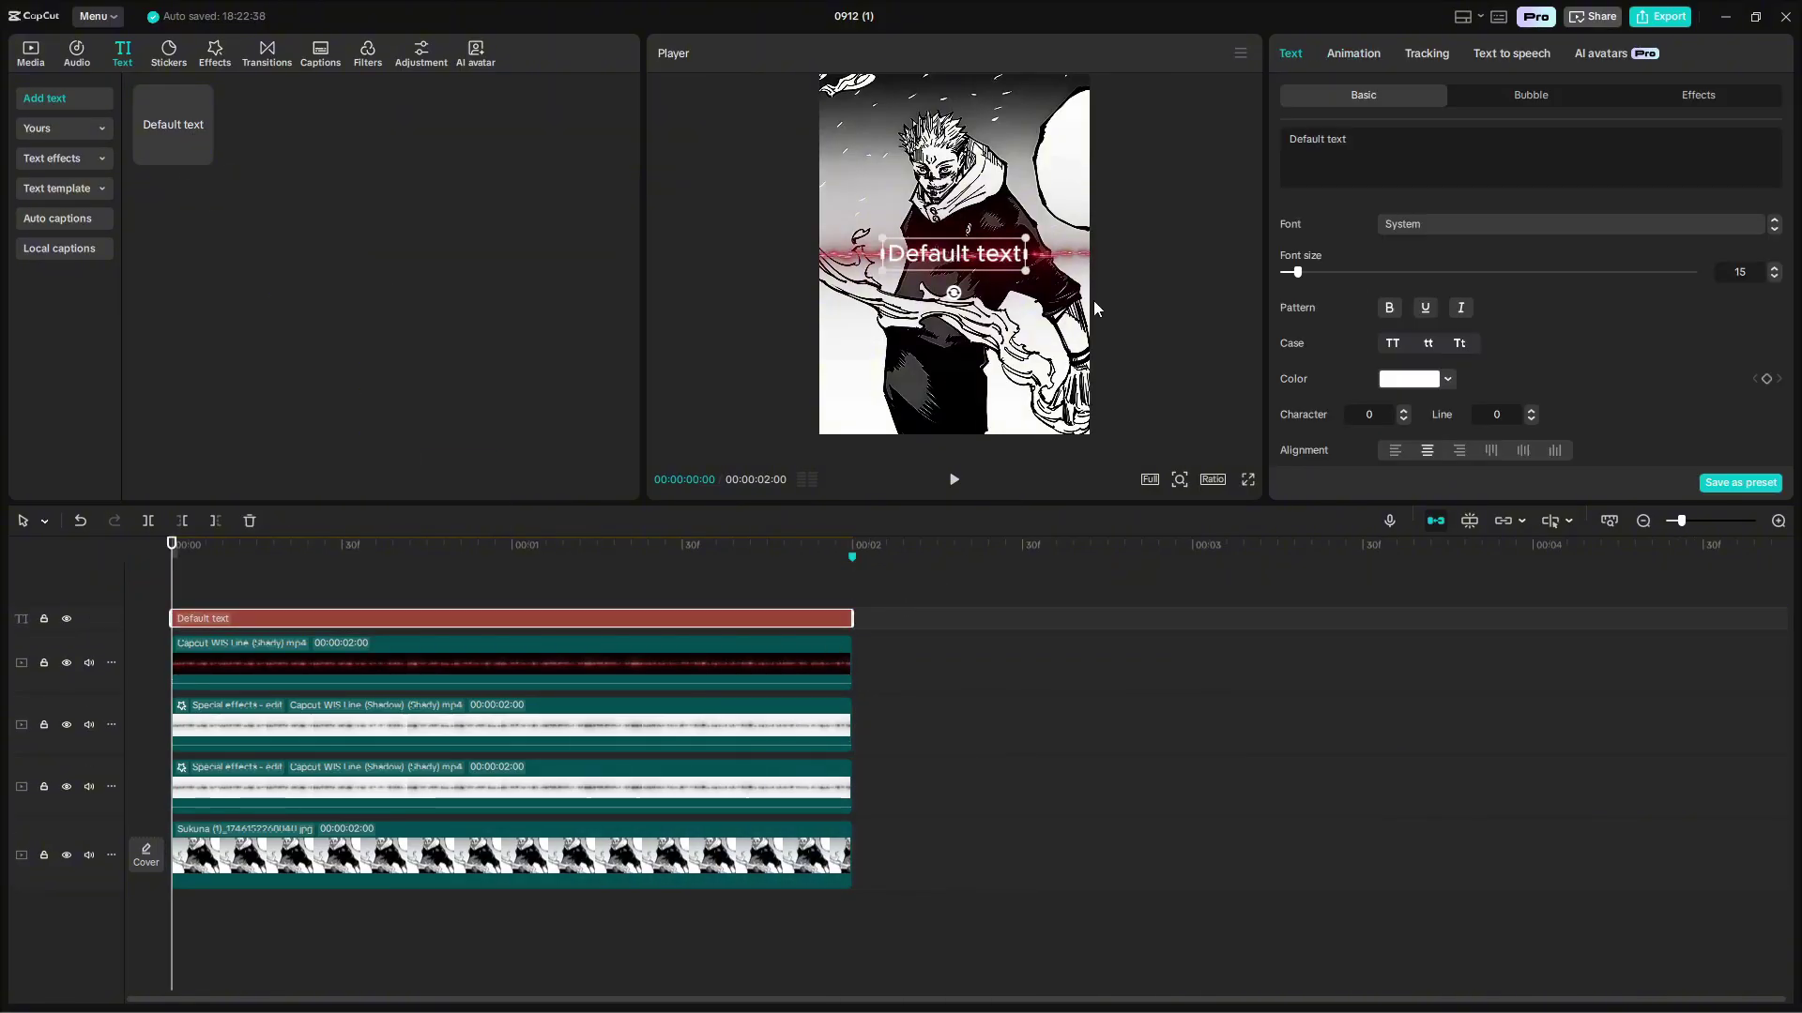
# Replace the default text with SUKUNA and set its font to ChineseRocksRg-Regular.
pyautogui.click(852, 544)
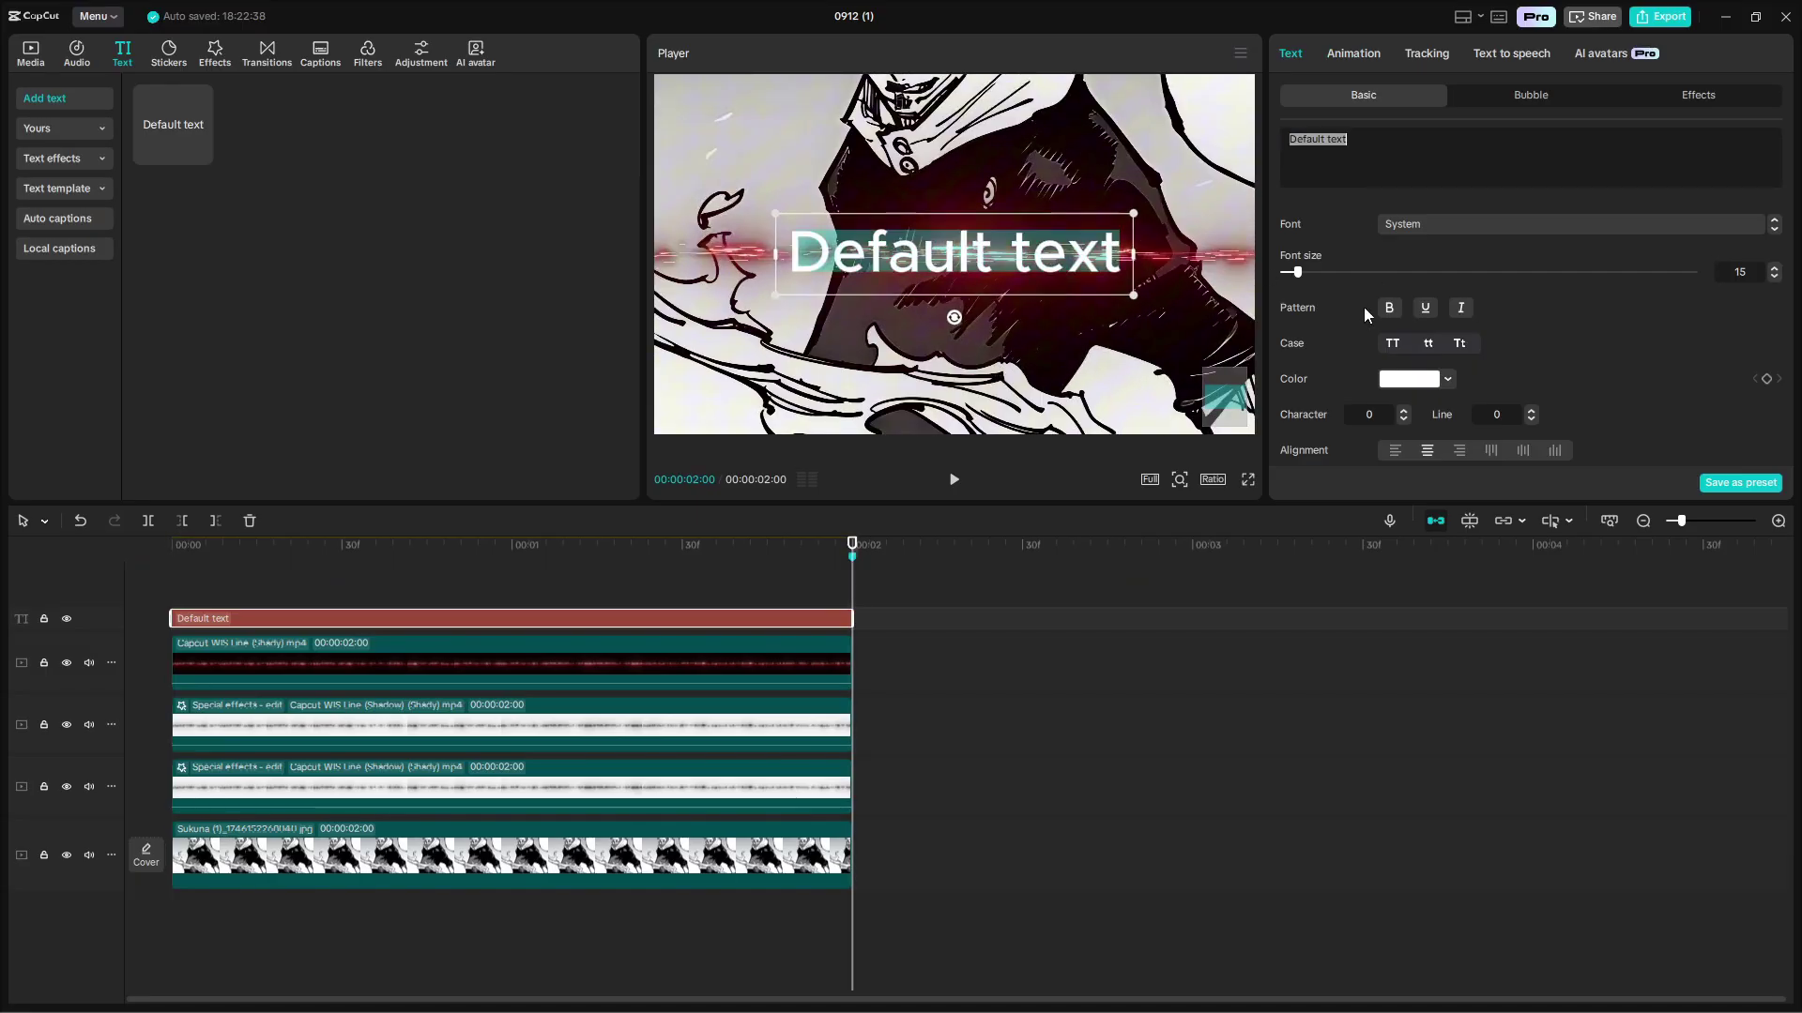
pyautogui.write('SUKUNA')
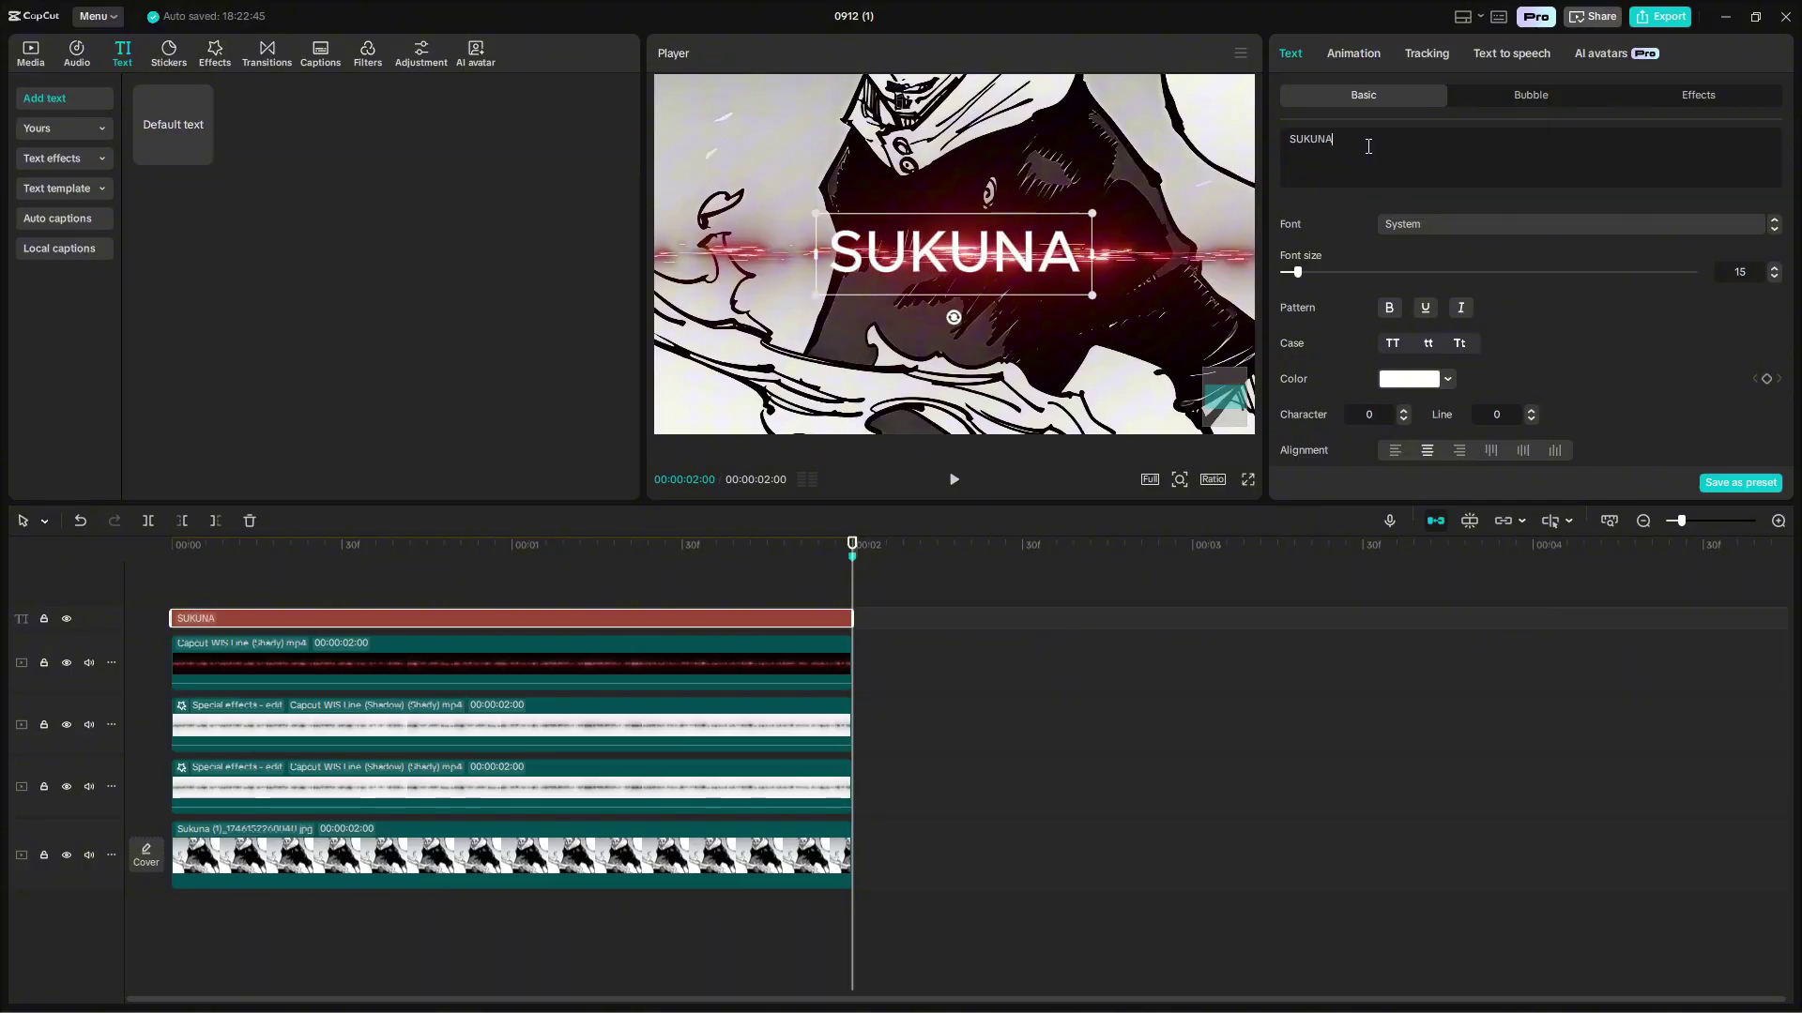
pyautogui.hotkey('ctrl', 'a')
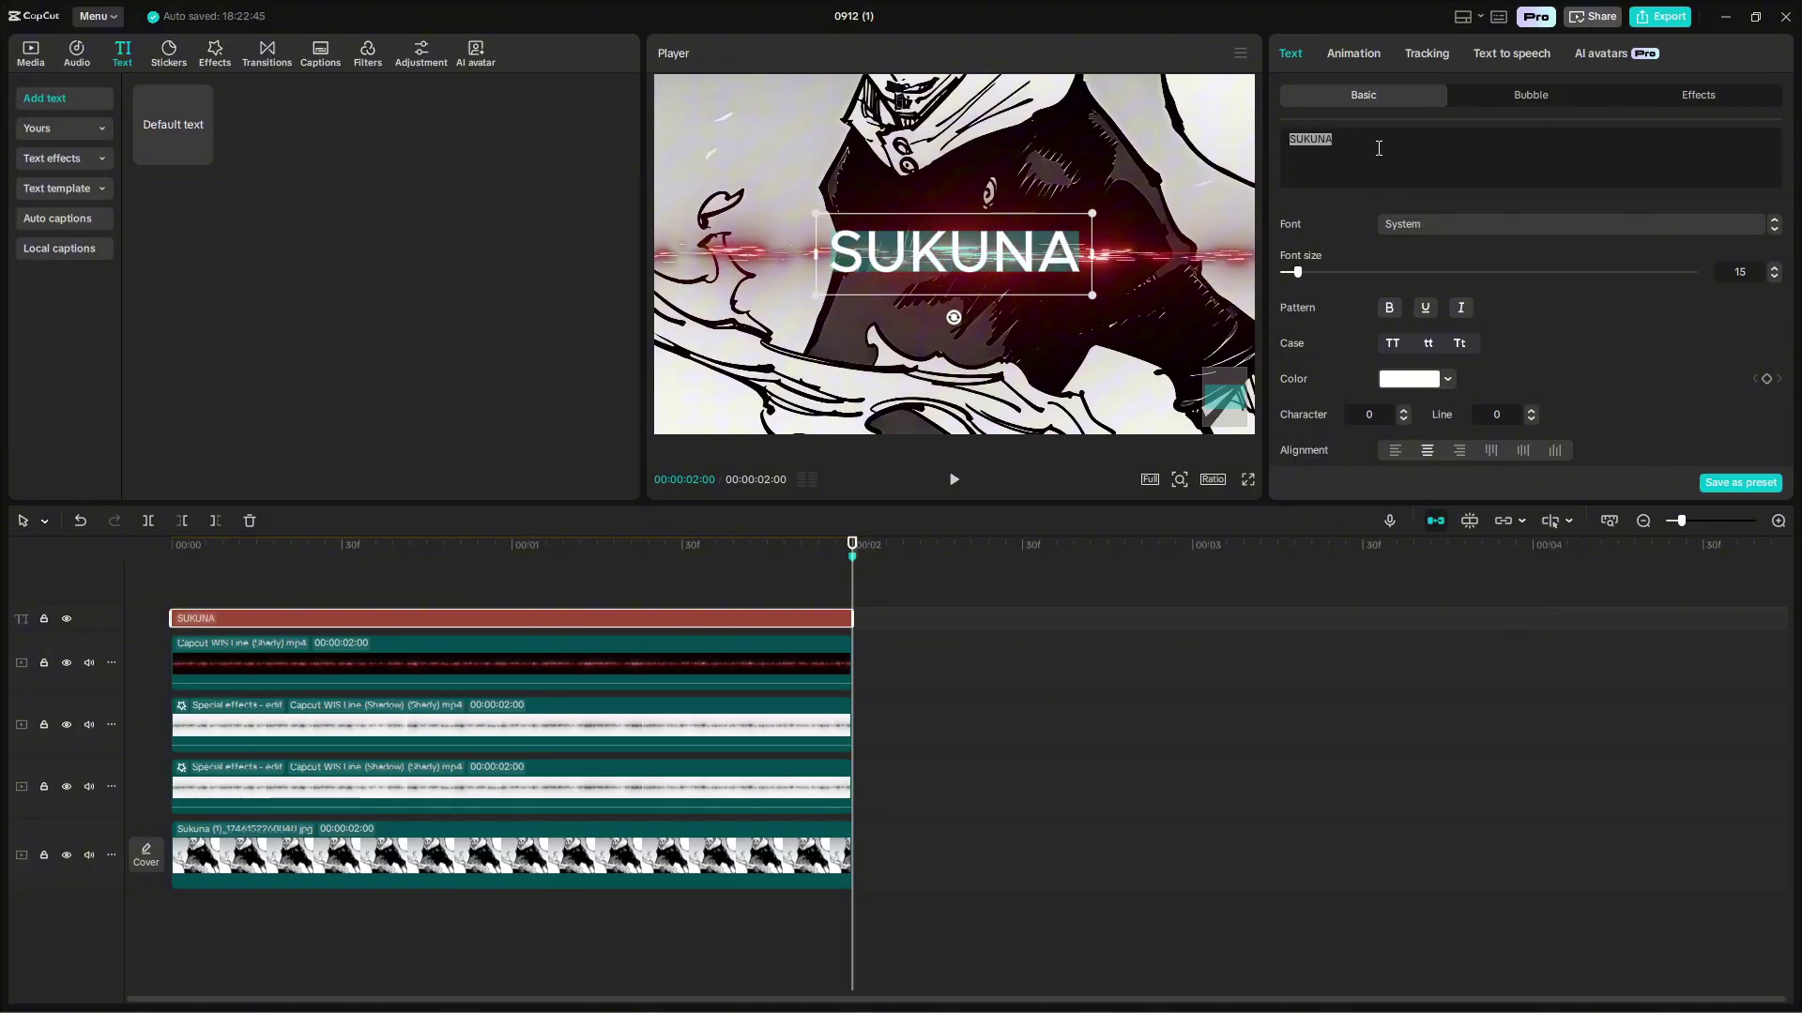
pyautogui.click(1394, 226)
pyautogui.scroll(15, 1636, 555)
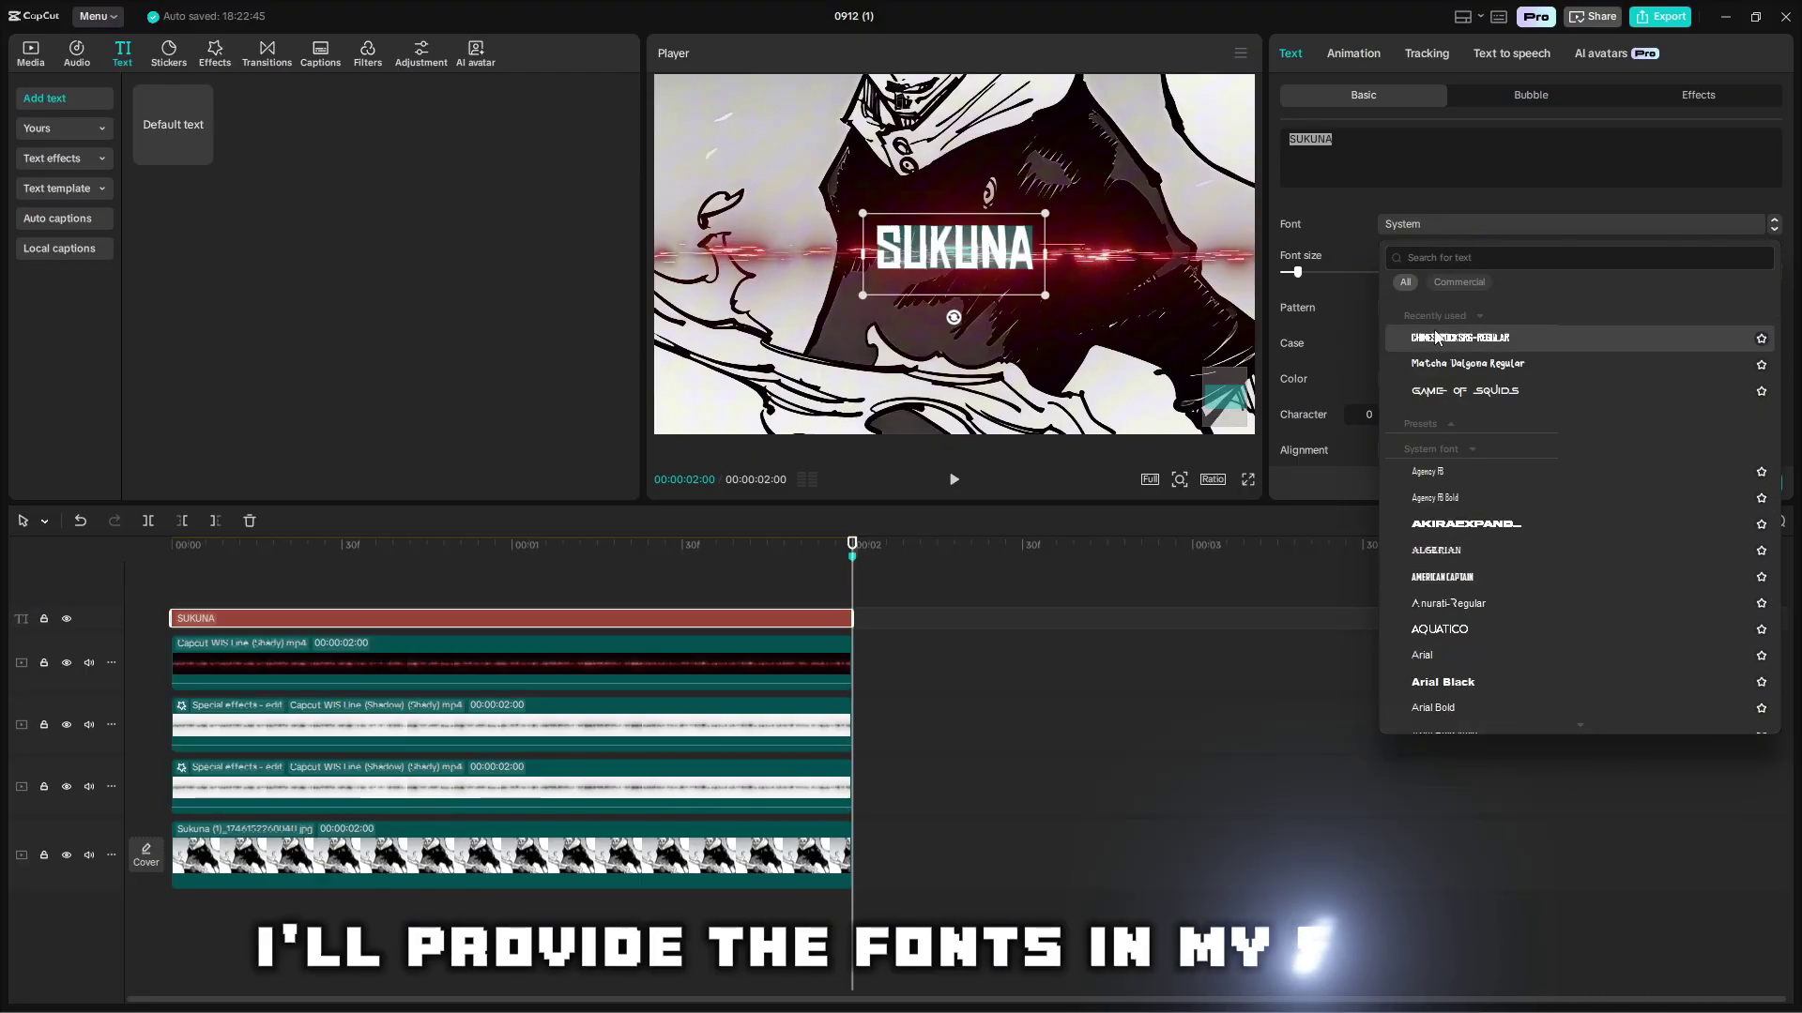
pyautogui.click(1450, 340)
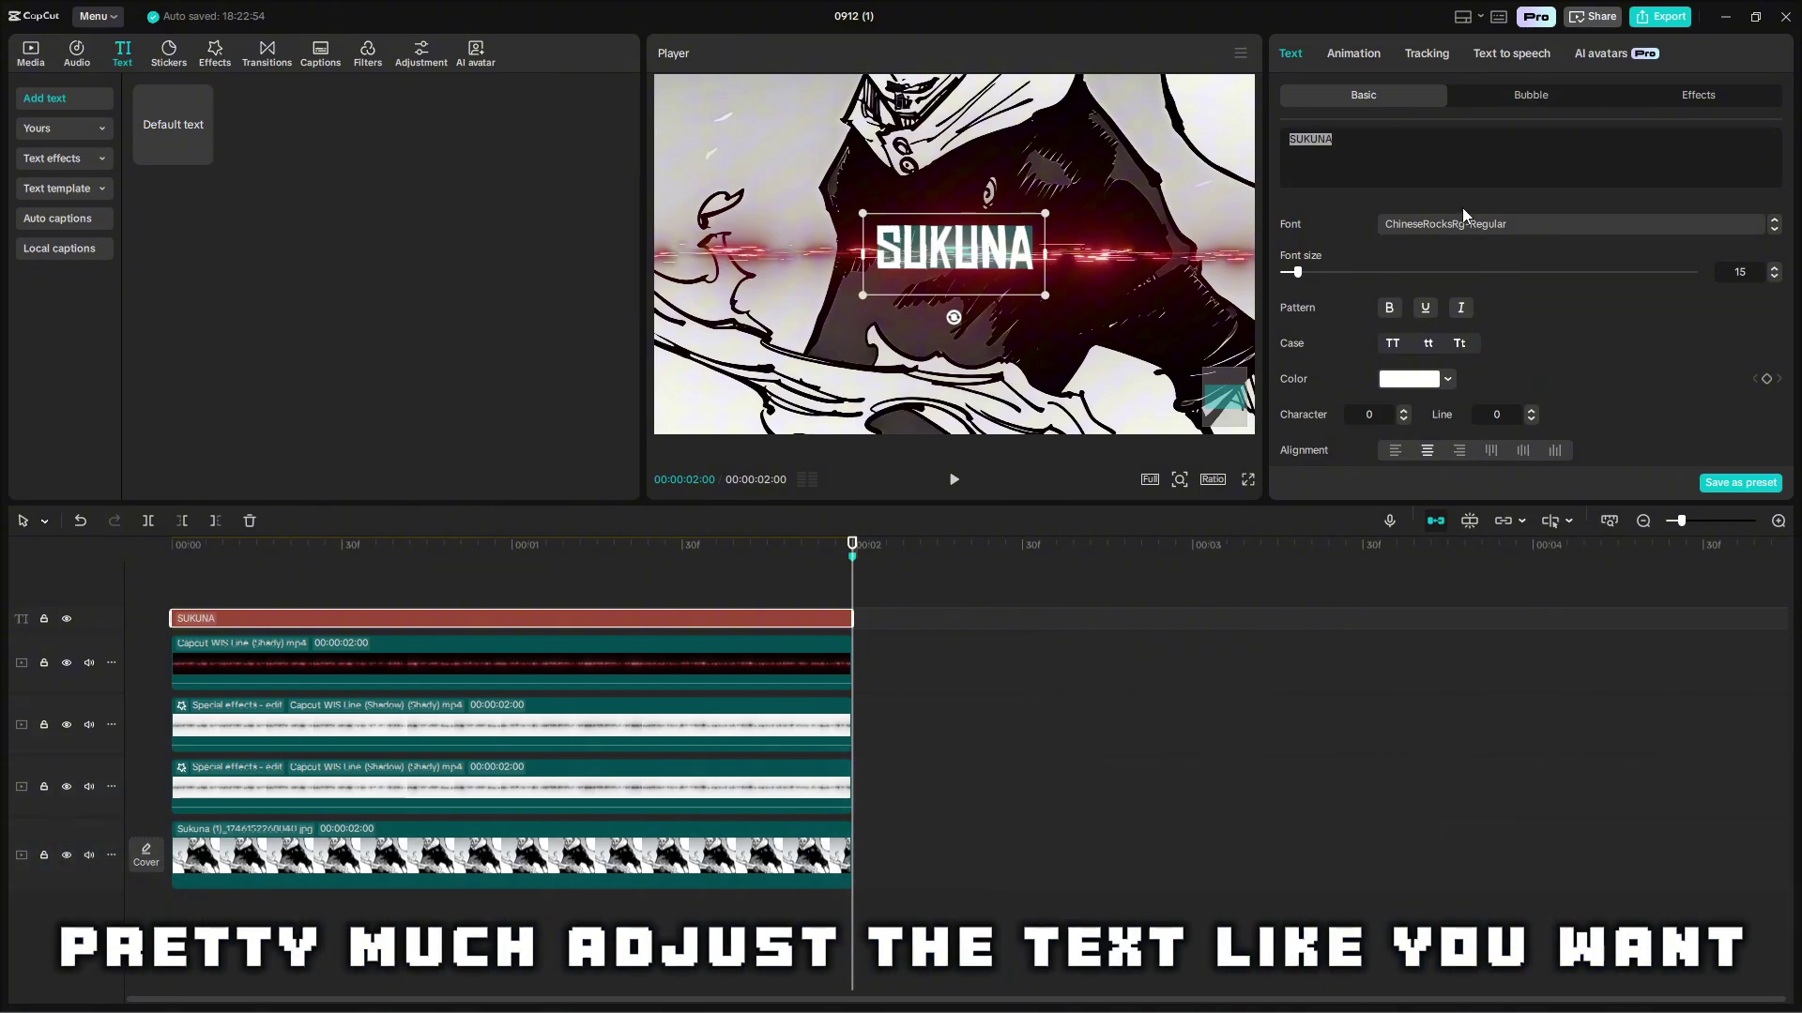
# Make the SUKUNA text italic and set its character spacing to 3.
pyautogui.click(1461, 310)
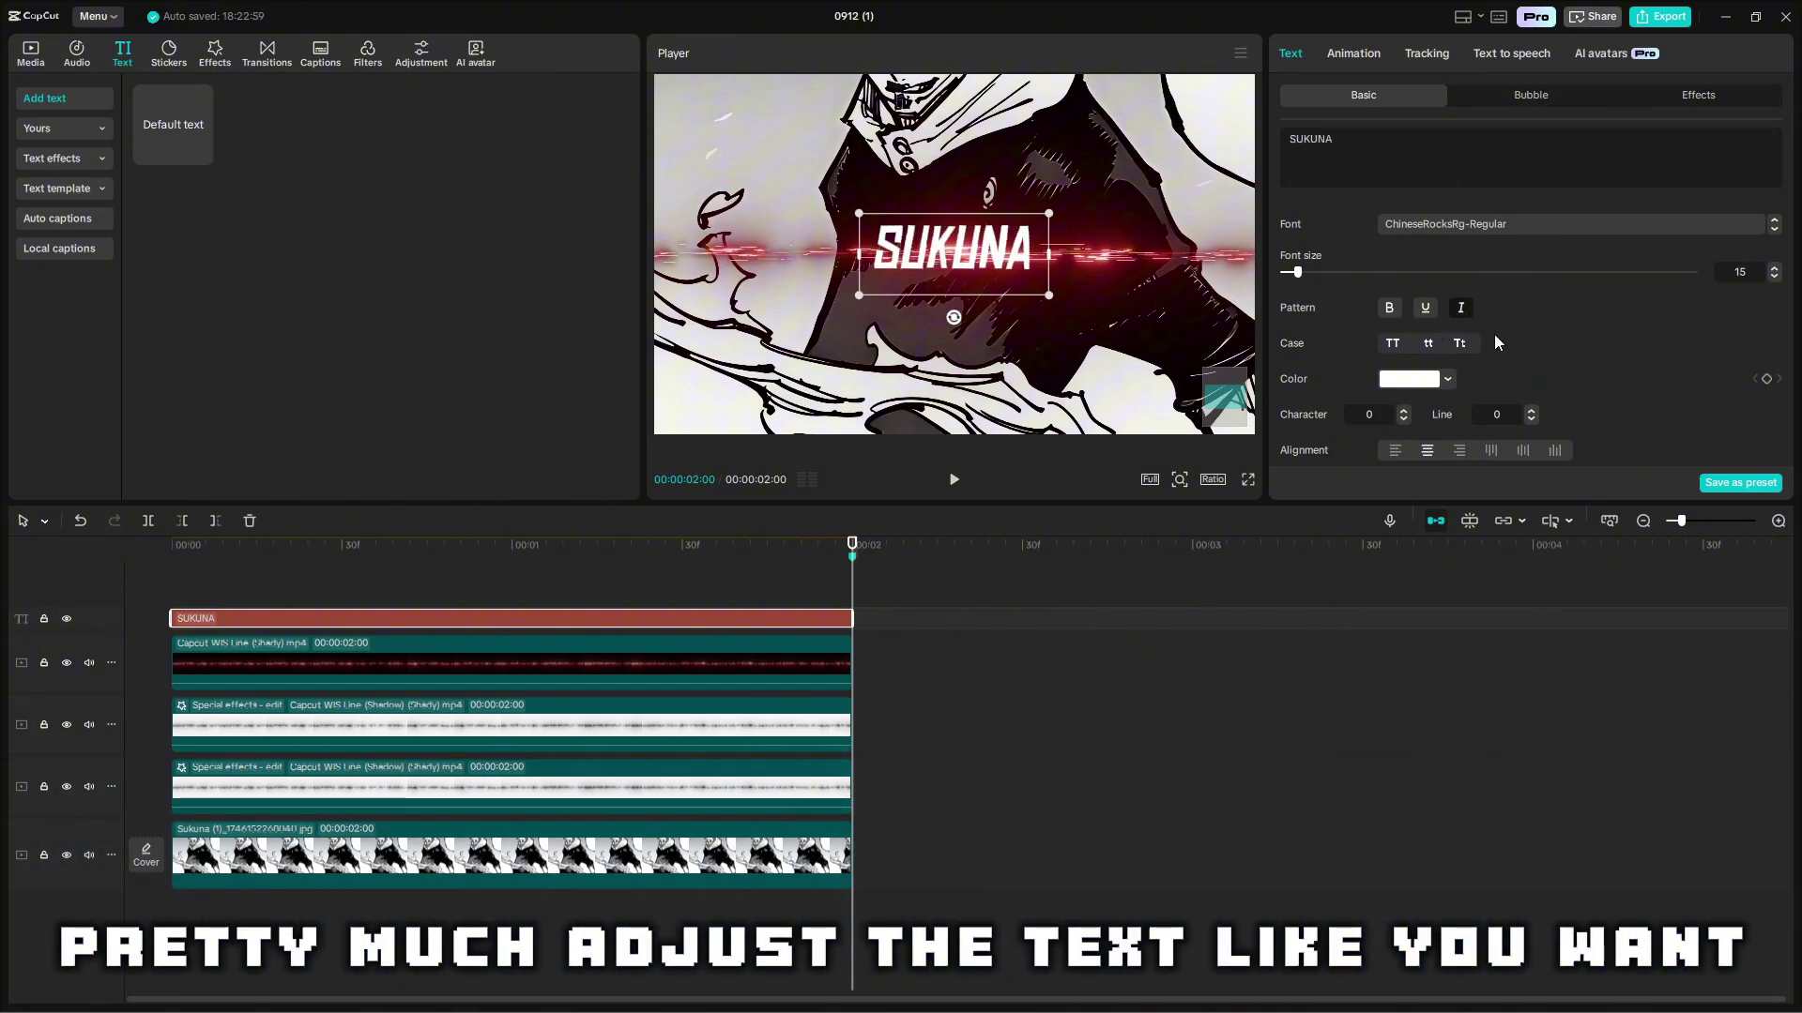
pyautogui.click(1403, 411)
pyautogui.click(1404, 411)
pyautogui.click(1403, 411)
pyautogui.click(1357, 413)
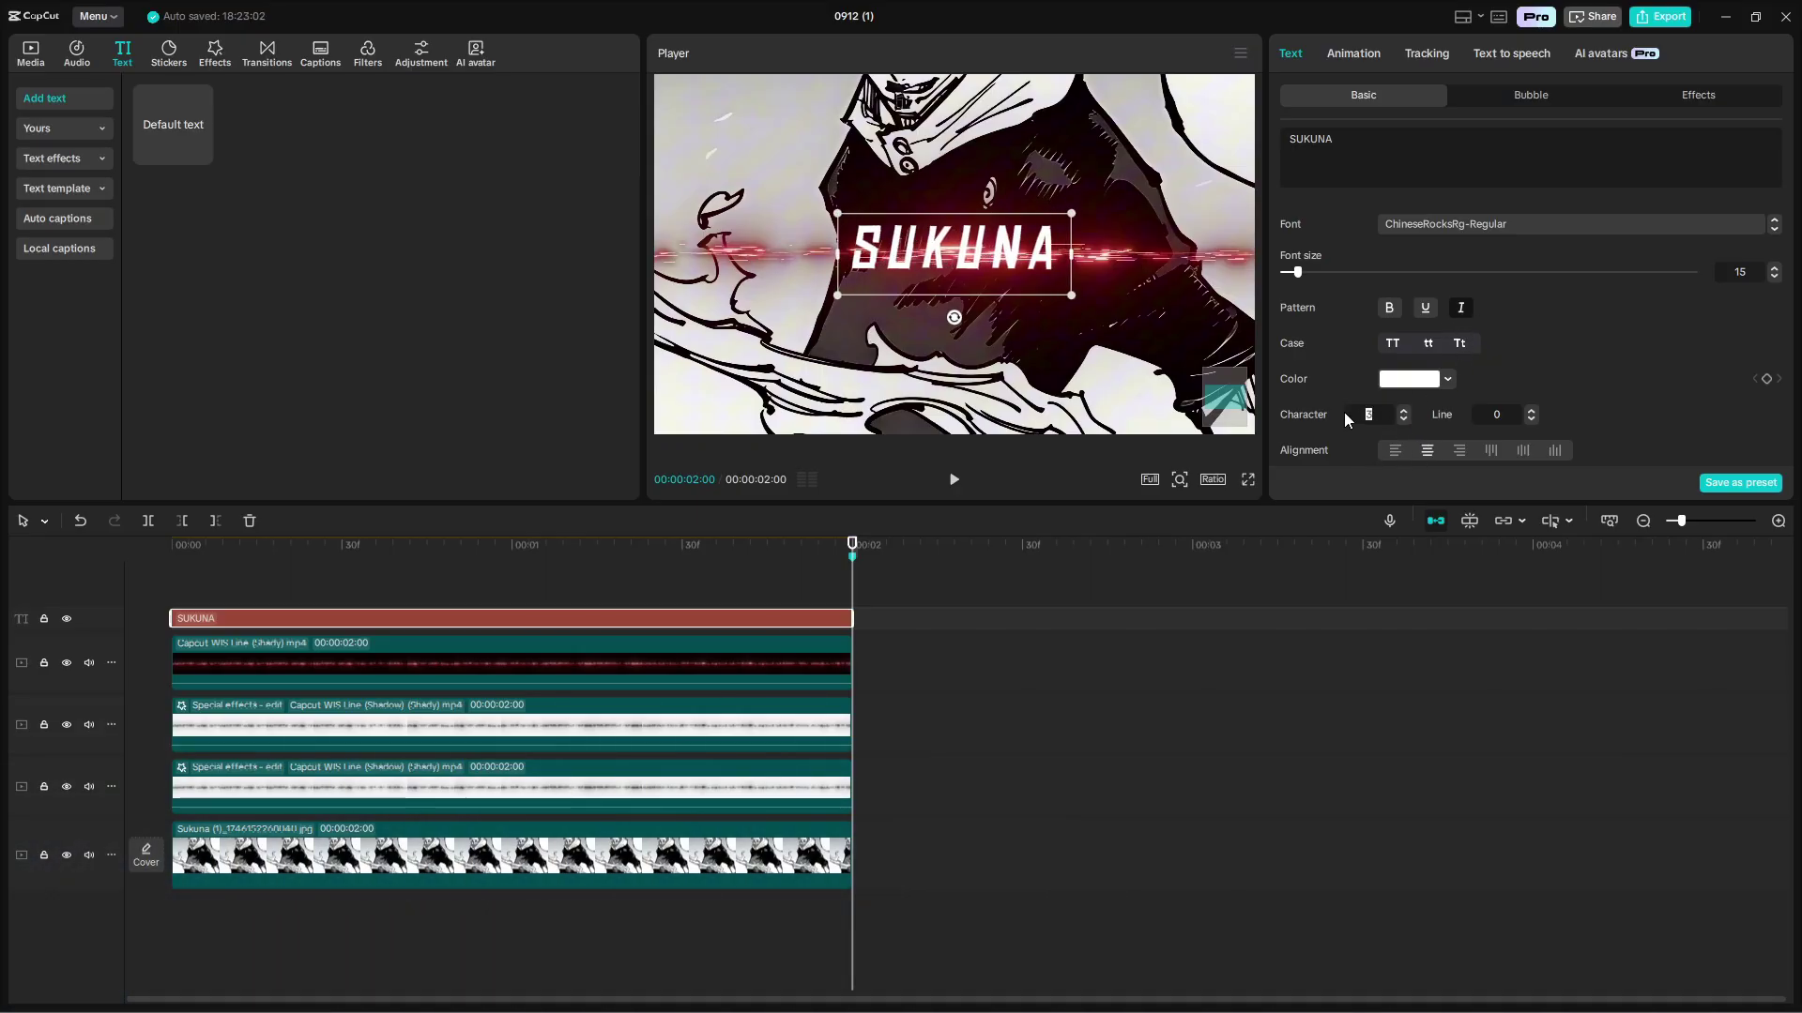
# Set the SUKUNA text's fill color to black.
pyautogui.scroll(-10, 1479, 394)
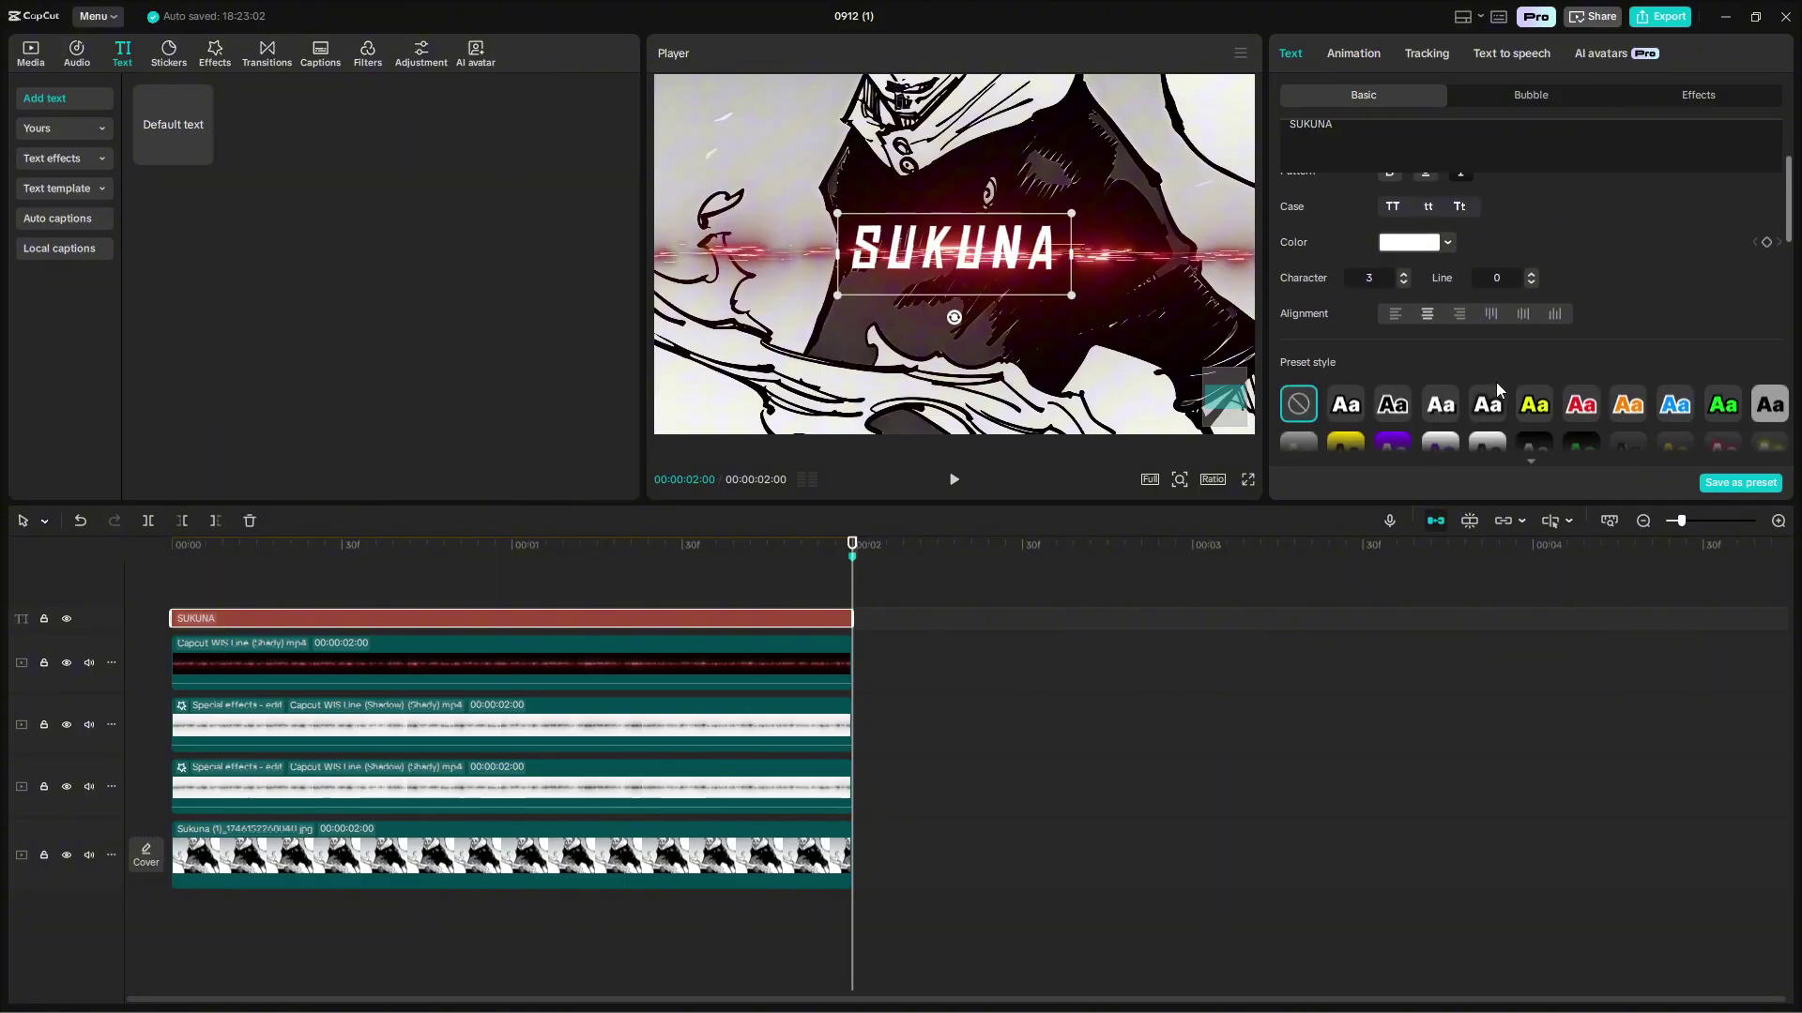
pyautogui.scroll(10, 1477, 386)
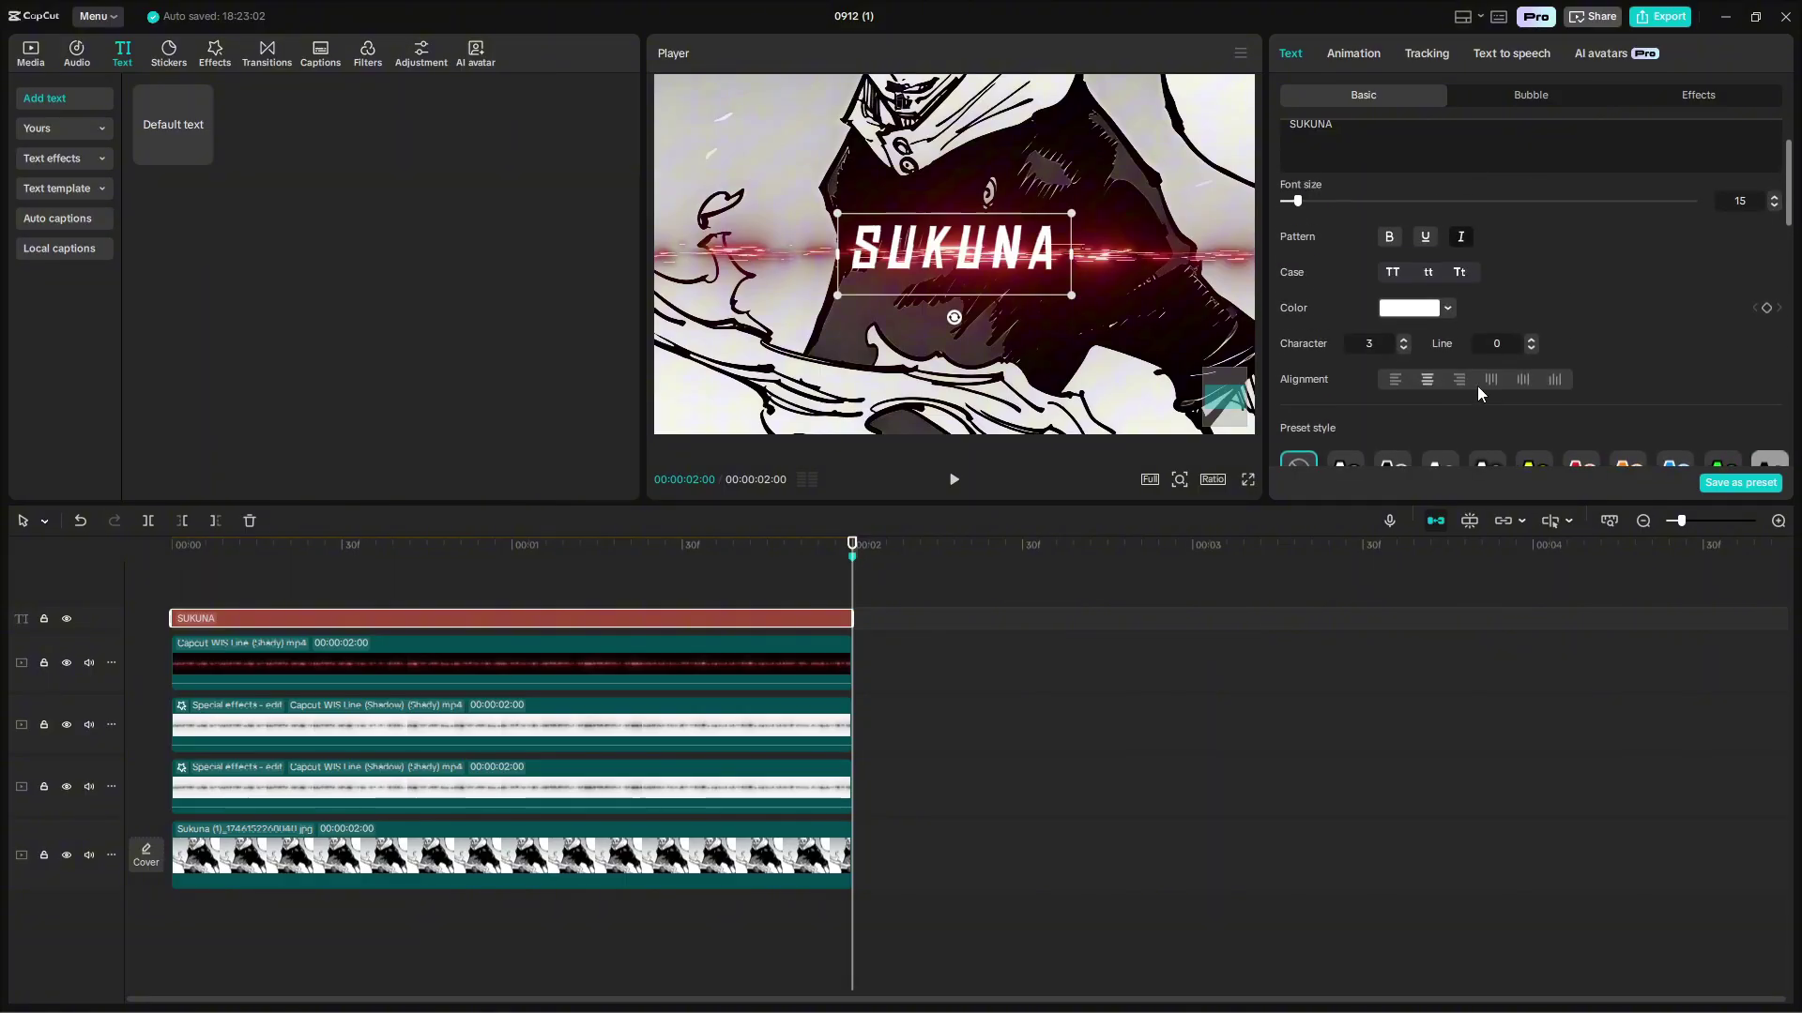
pyautogui.click(1419, 384)
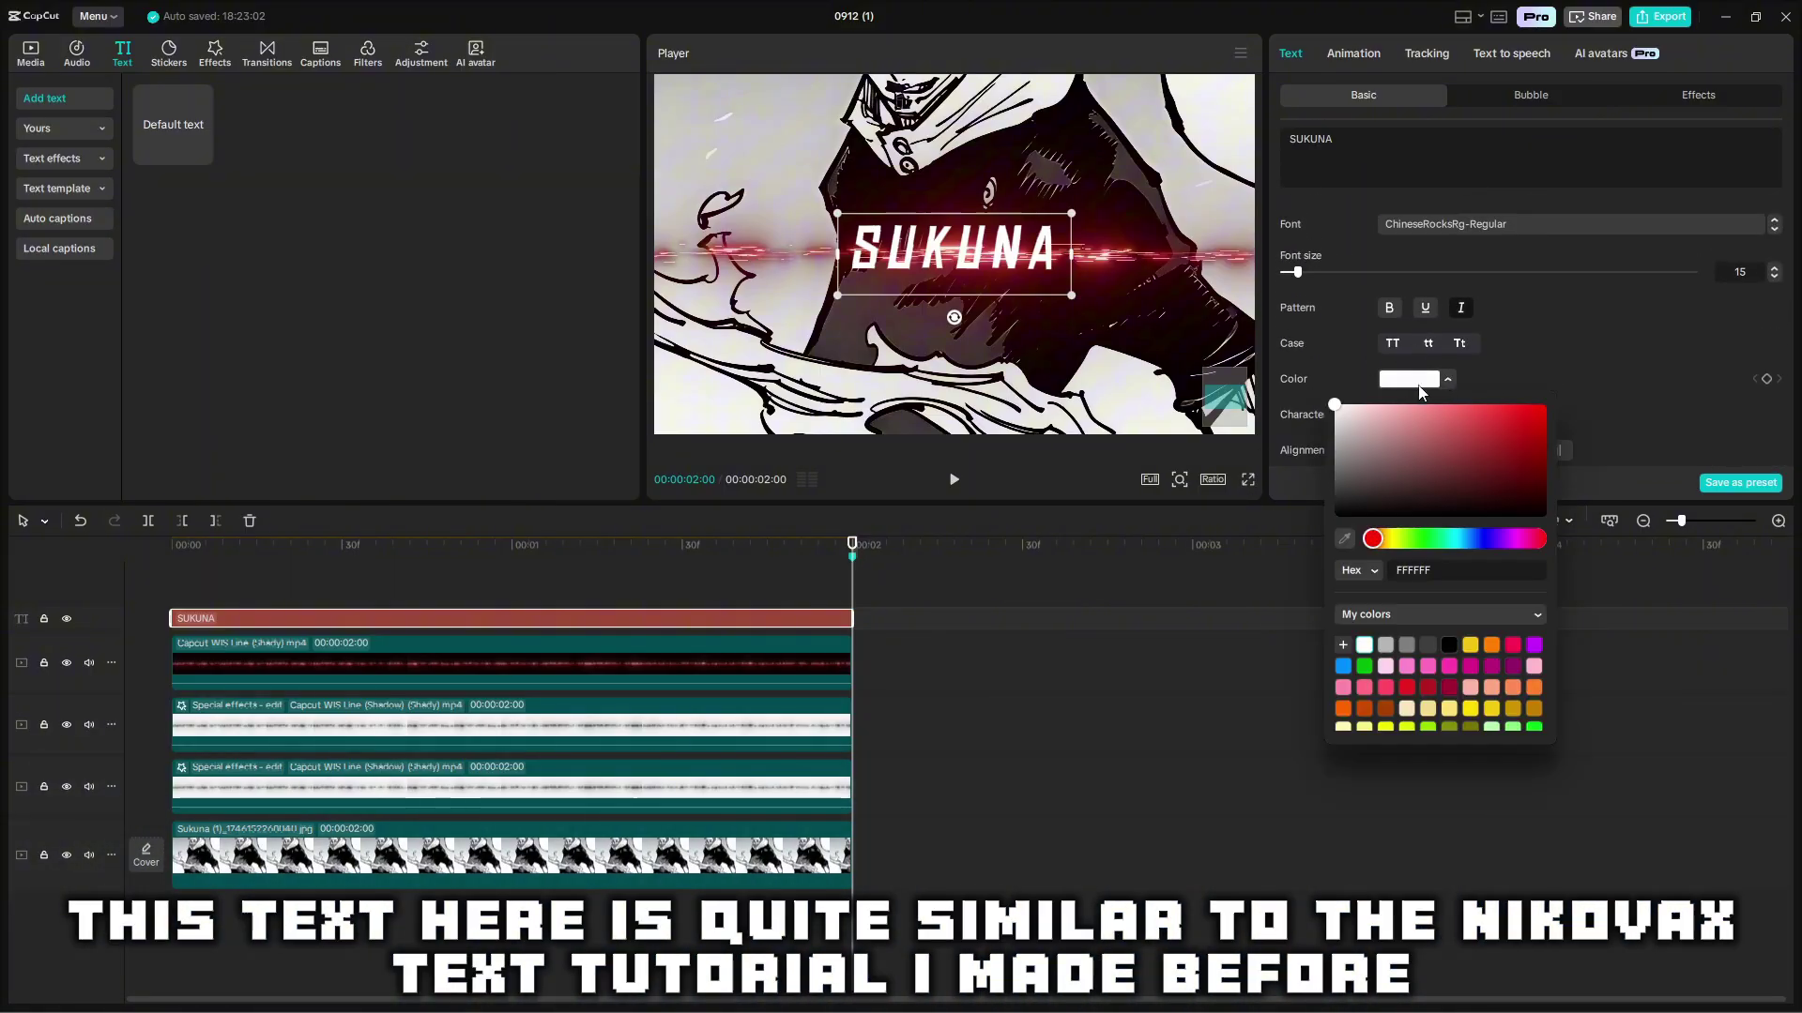
pyautogui.moveTo(1337, 415); pyautogui.dragTo(1231, 646)
pyautogui.click(1389, 385)
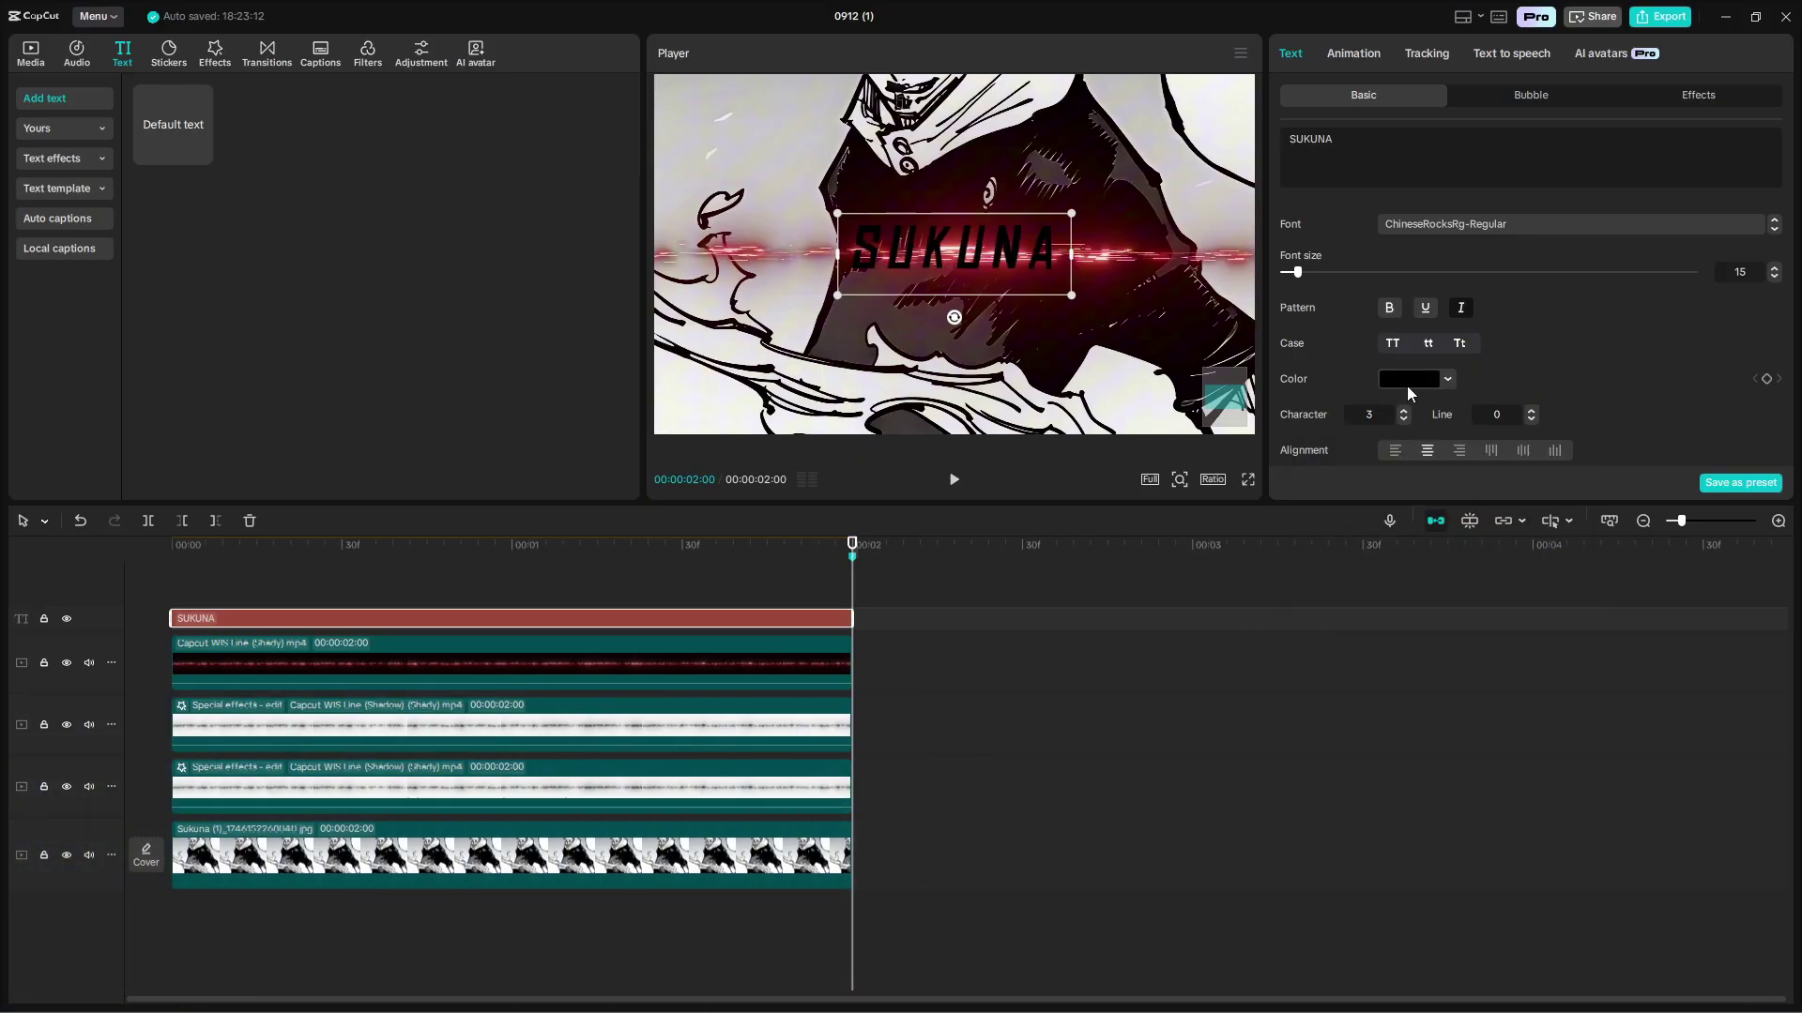
# Enable a stroke on the SUKUNA text with white color FFFFFF and a thickness of 10, and play a short preview.
pyautogui.scroll(-8, 1406, 385)
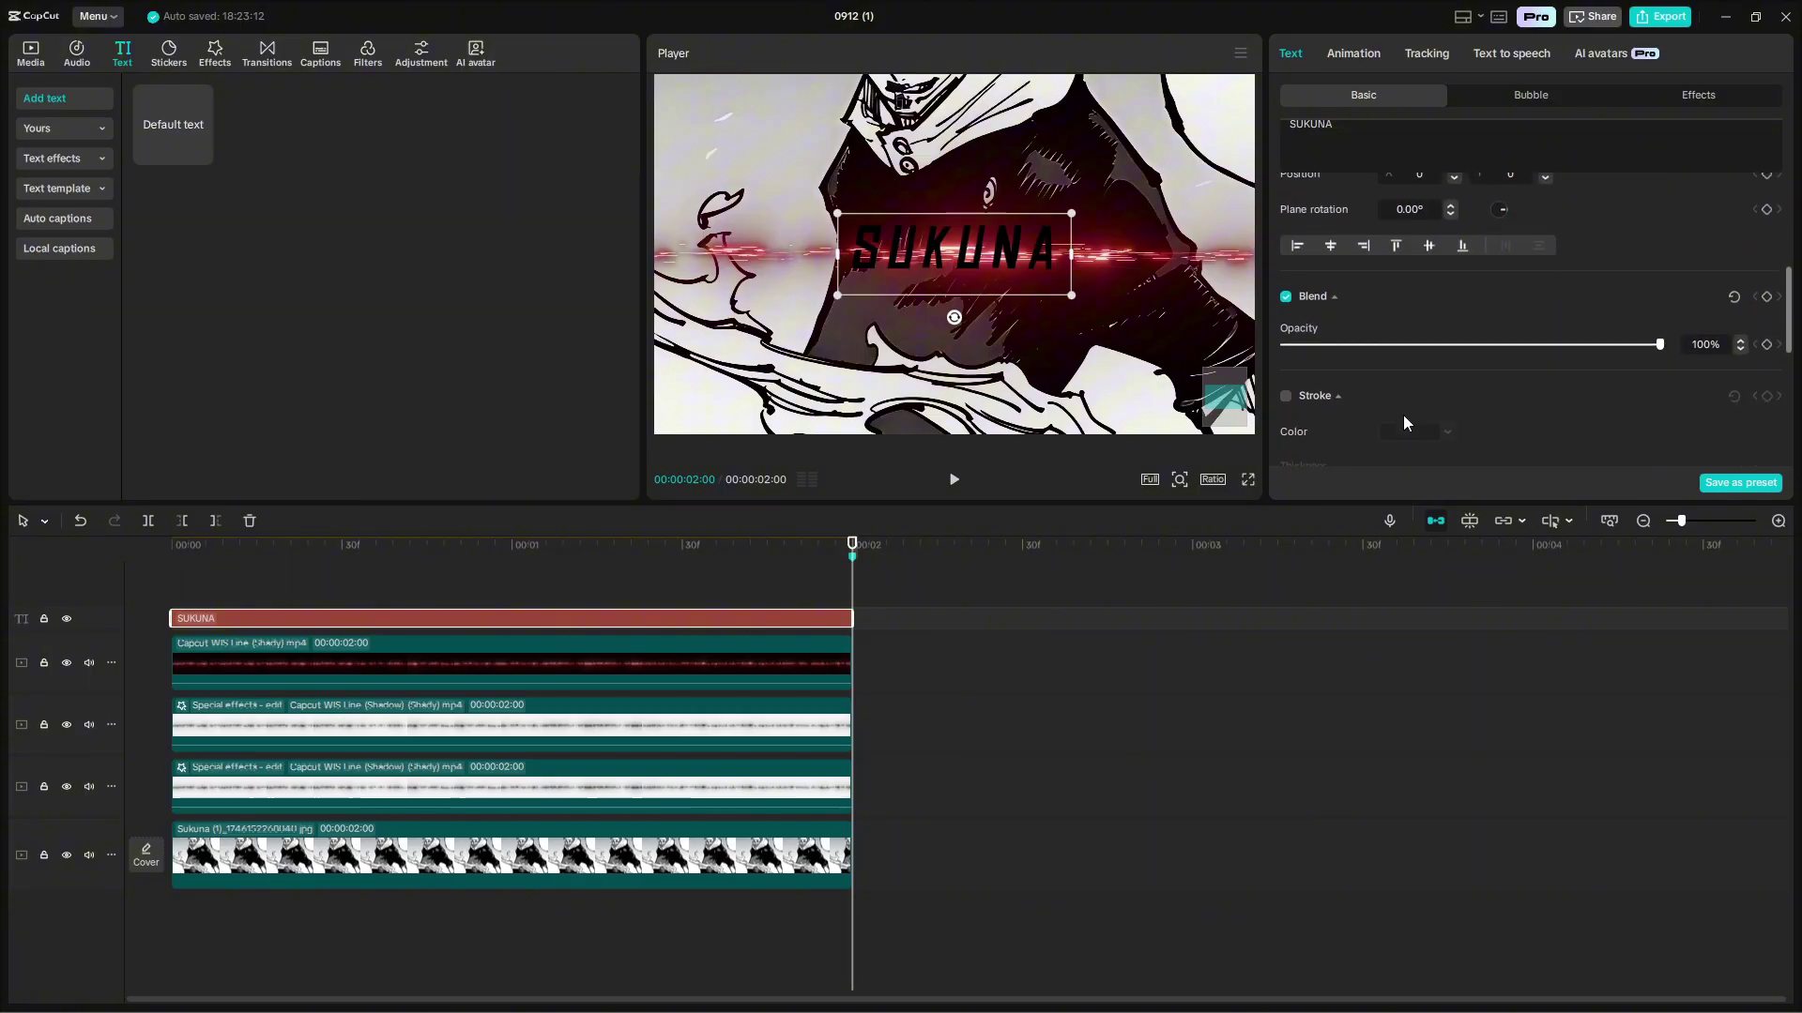
pyautogui.scroll(-1, 1379, 416)
pyautogui.scroll(-1, 1408, 405)
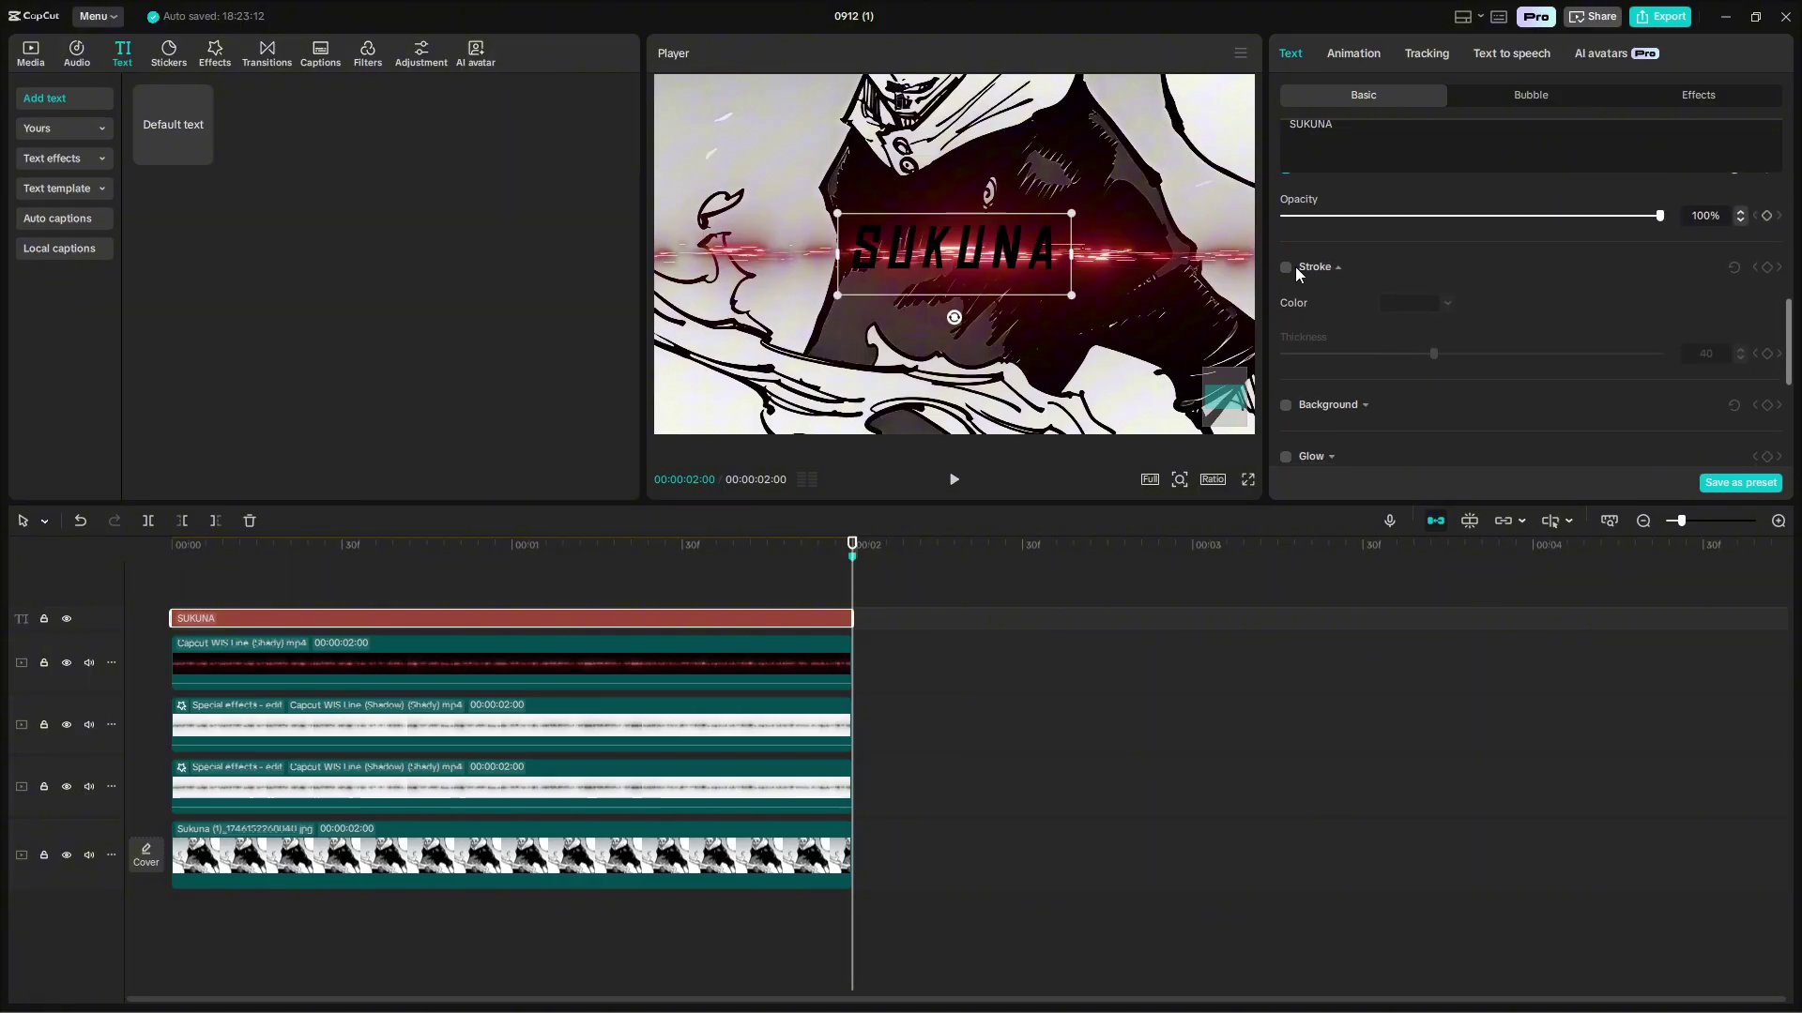
pyautogui.click(1443, 302)
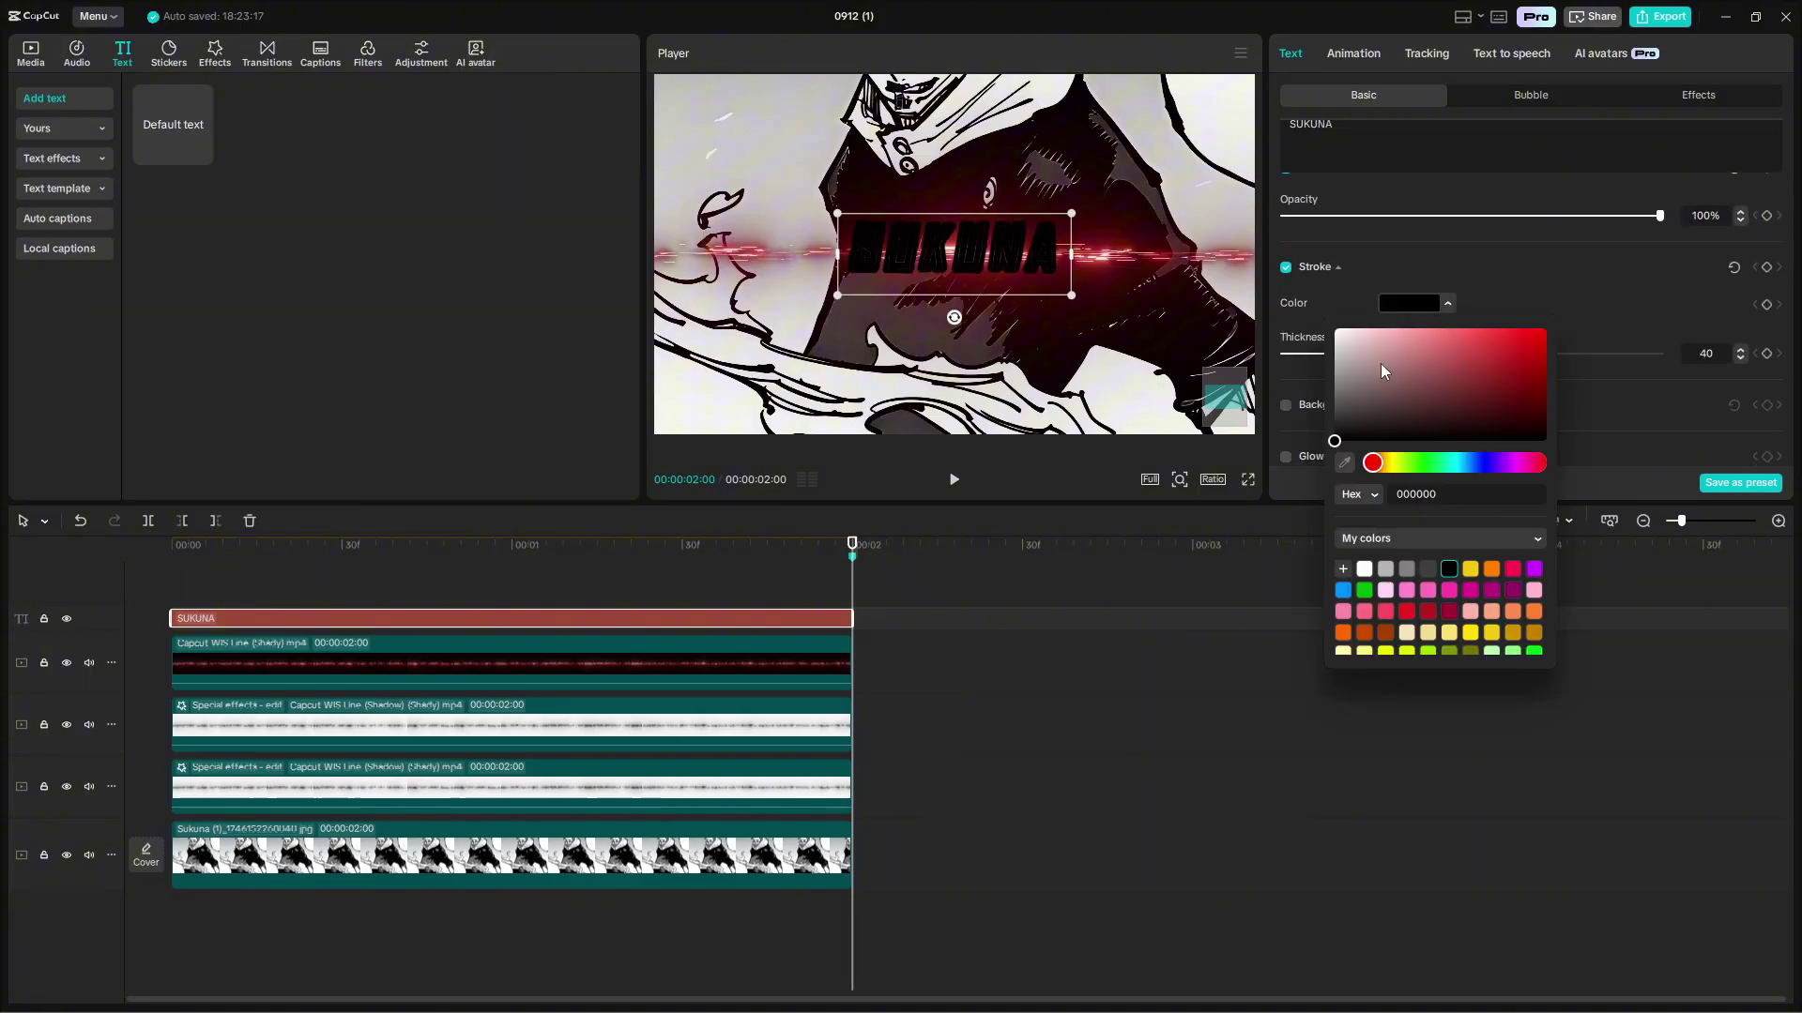
pyautogui.moveTo(1342, 439); pyautogui.dragTo(1288, 301)
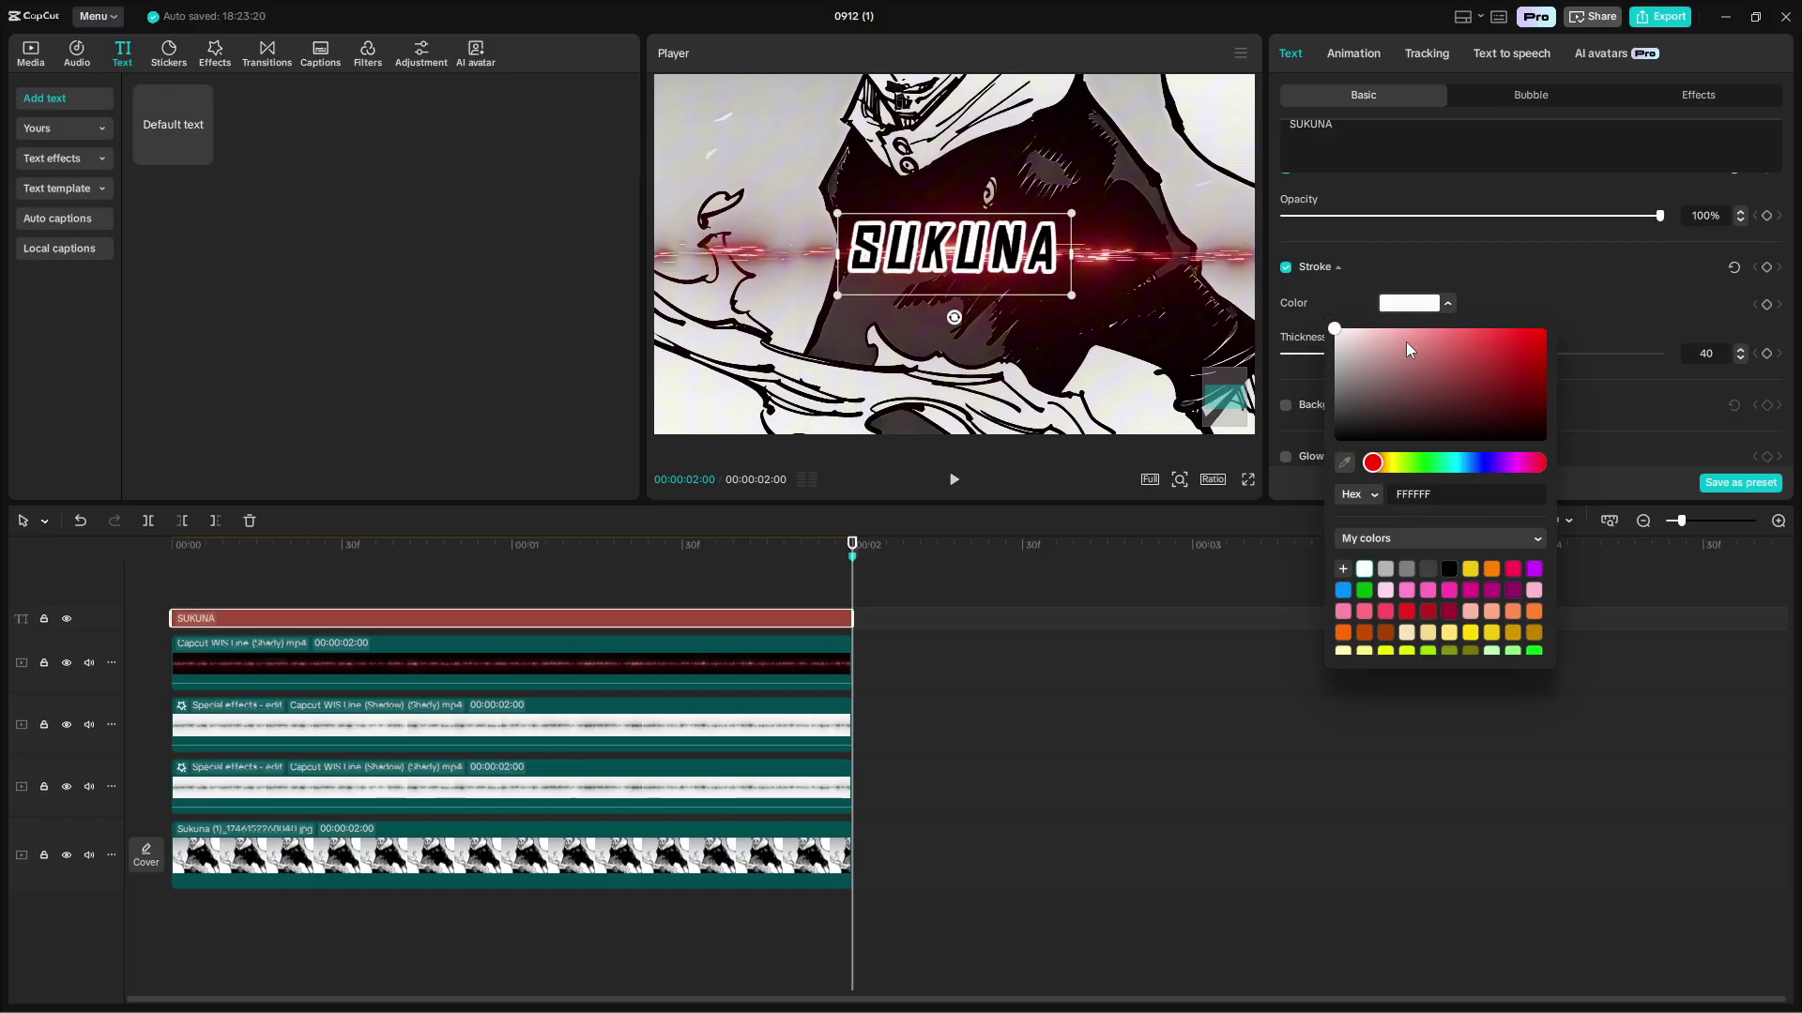
pyautogui.click(1381, 317)
pyautogui.moveTo(1331, 354); pyautogui.dragTo(1316, 354)
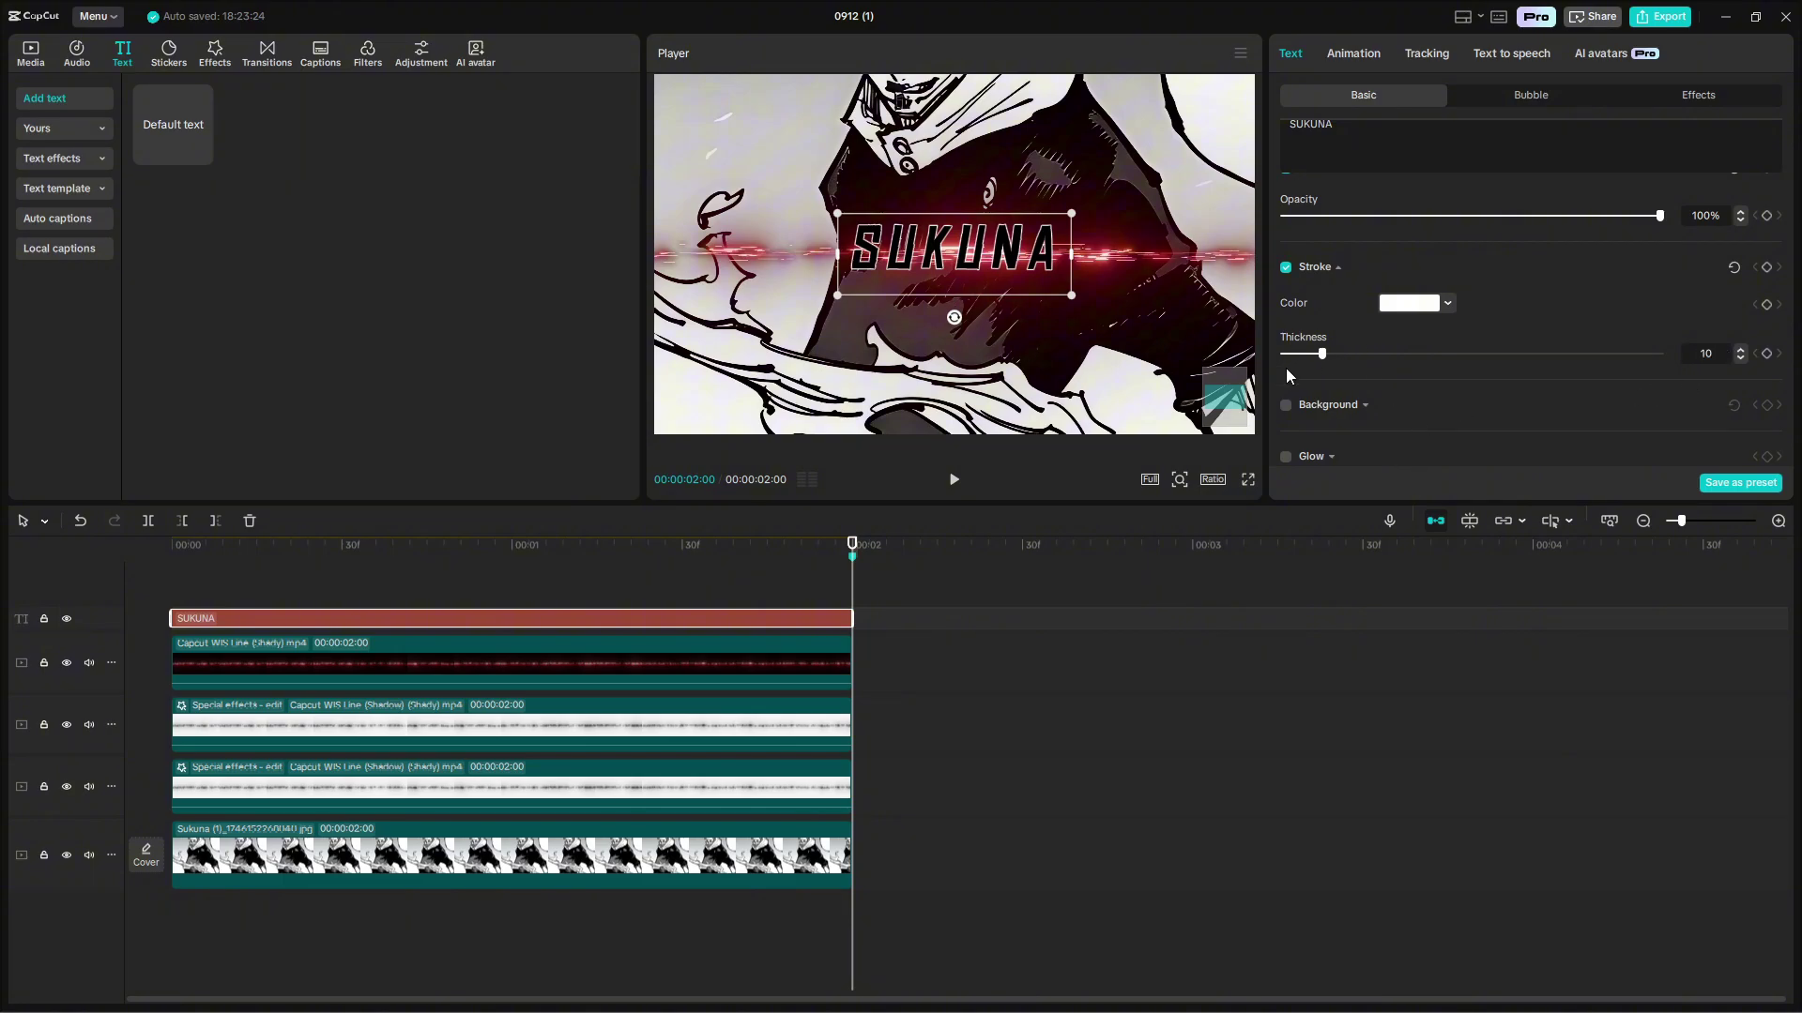
pyautogui.press('space')
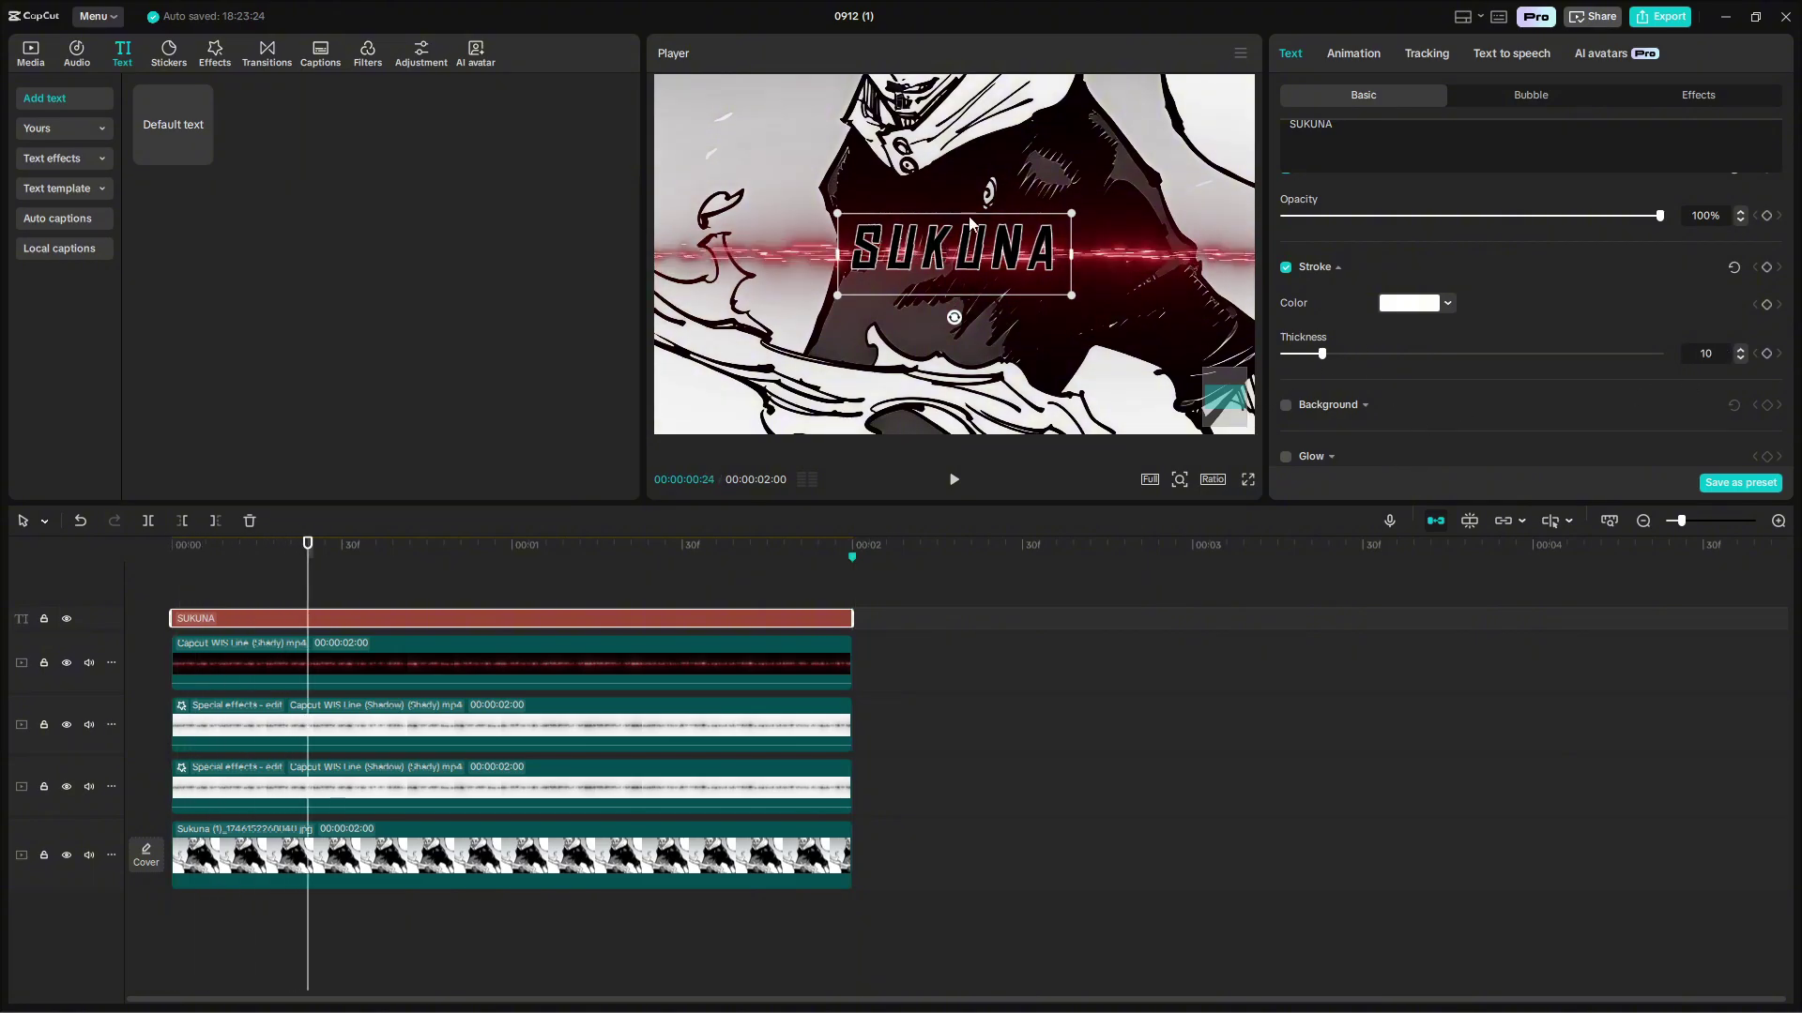
pyautogui.press('Home')
# Apply the Squeeze In animation to the SUKUNA text and set its duration to 2.0s.
pyautogui.scroll(3, 1547, 317)
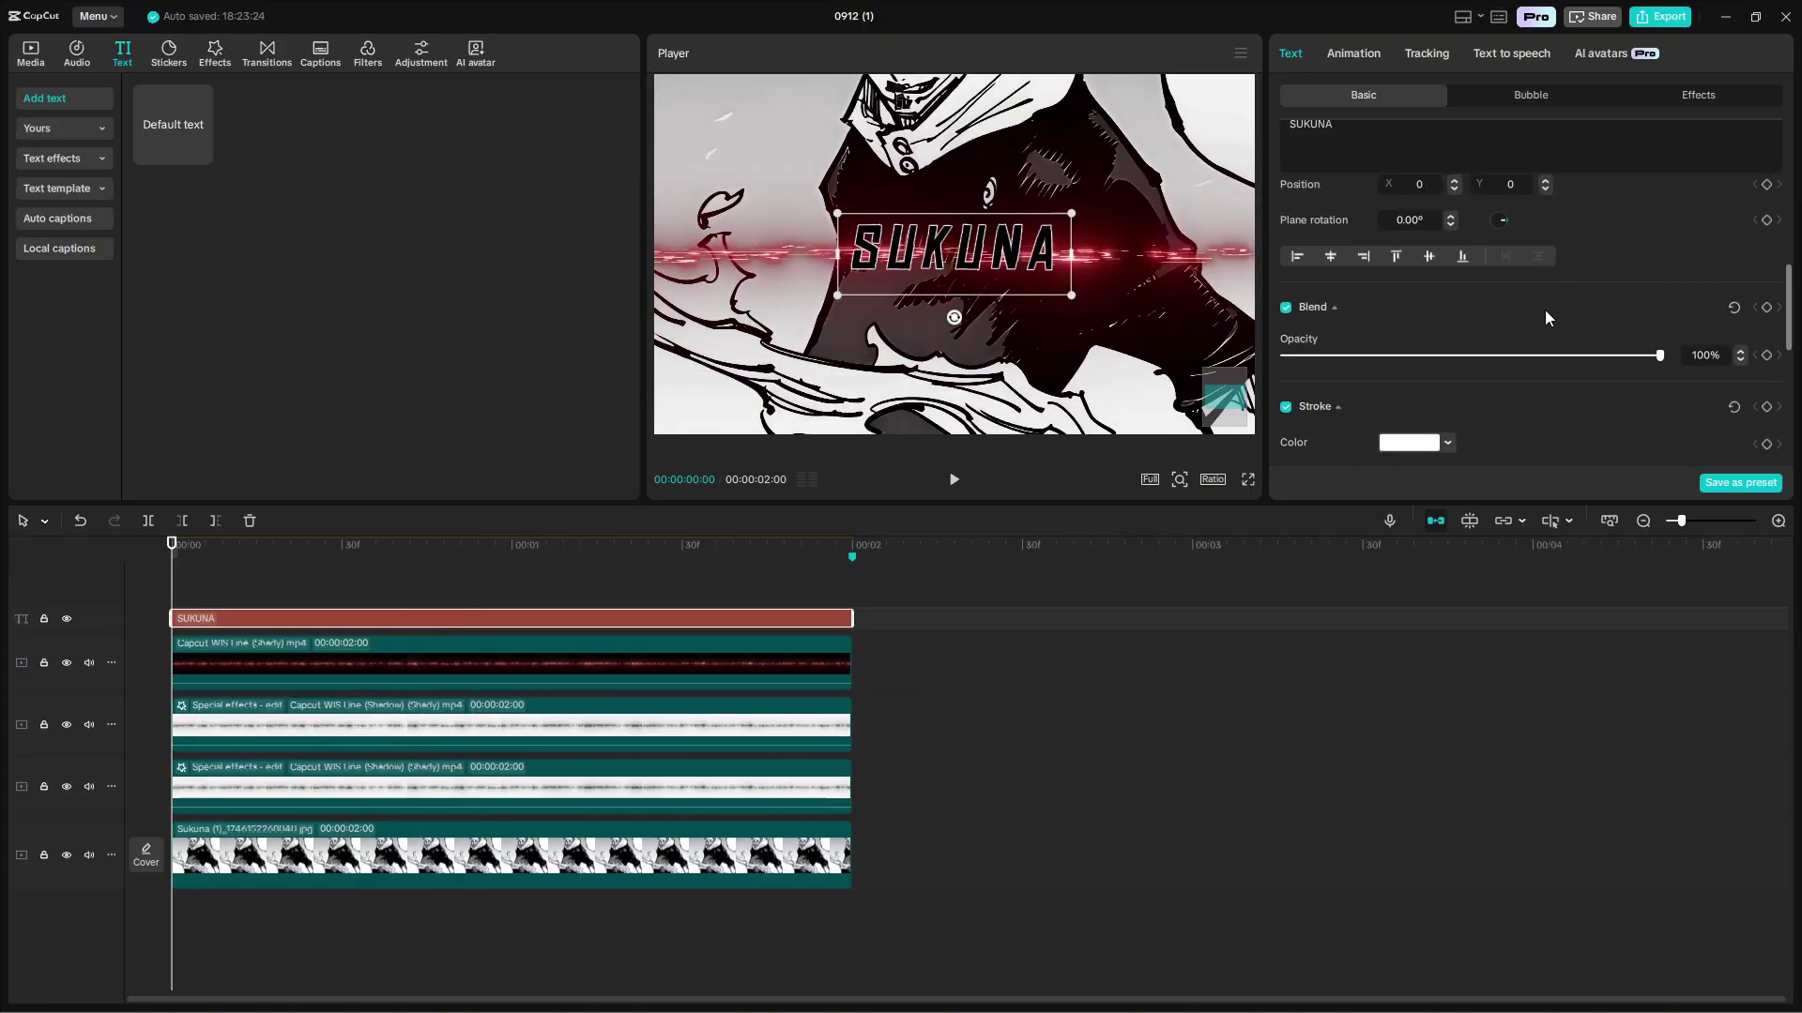
pyautogui.scroll(2, 1543, 308)
pyautogui.click(1373, 60)
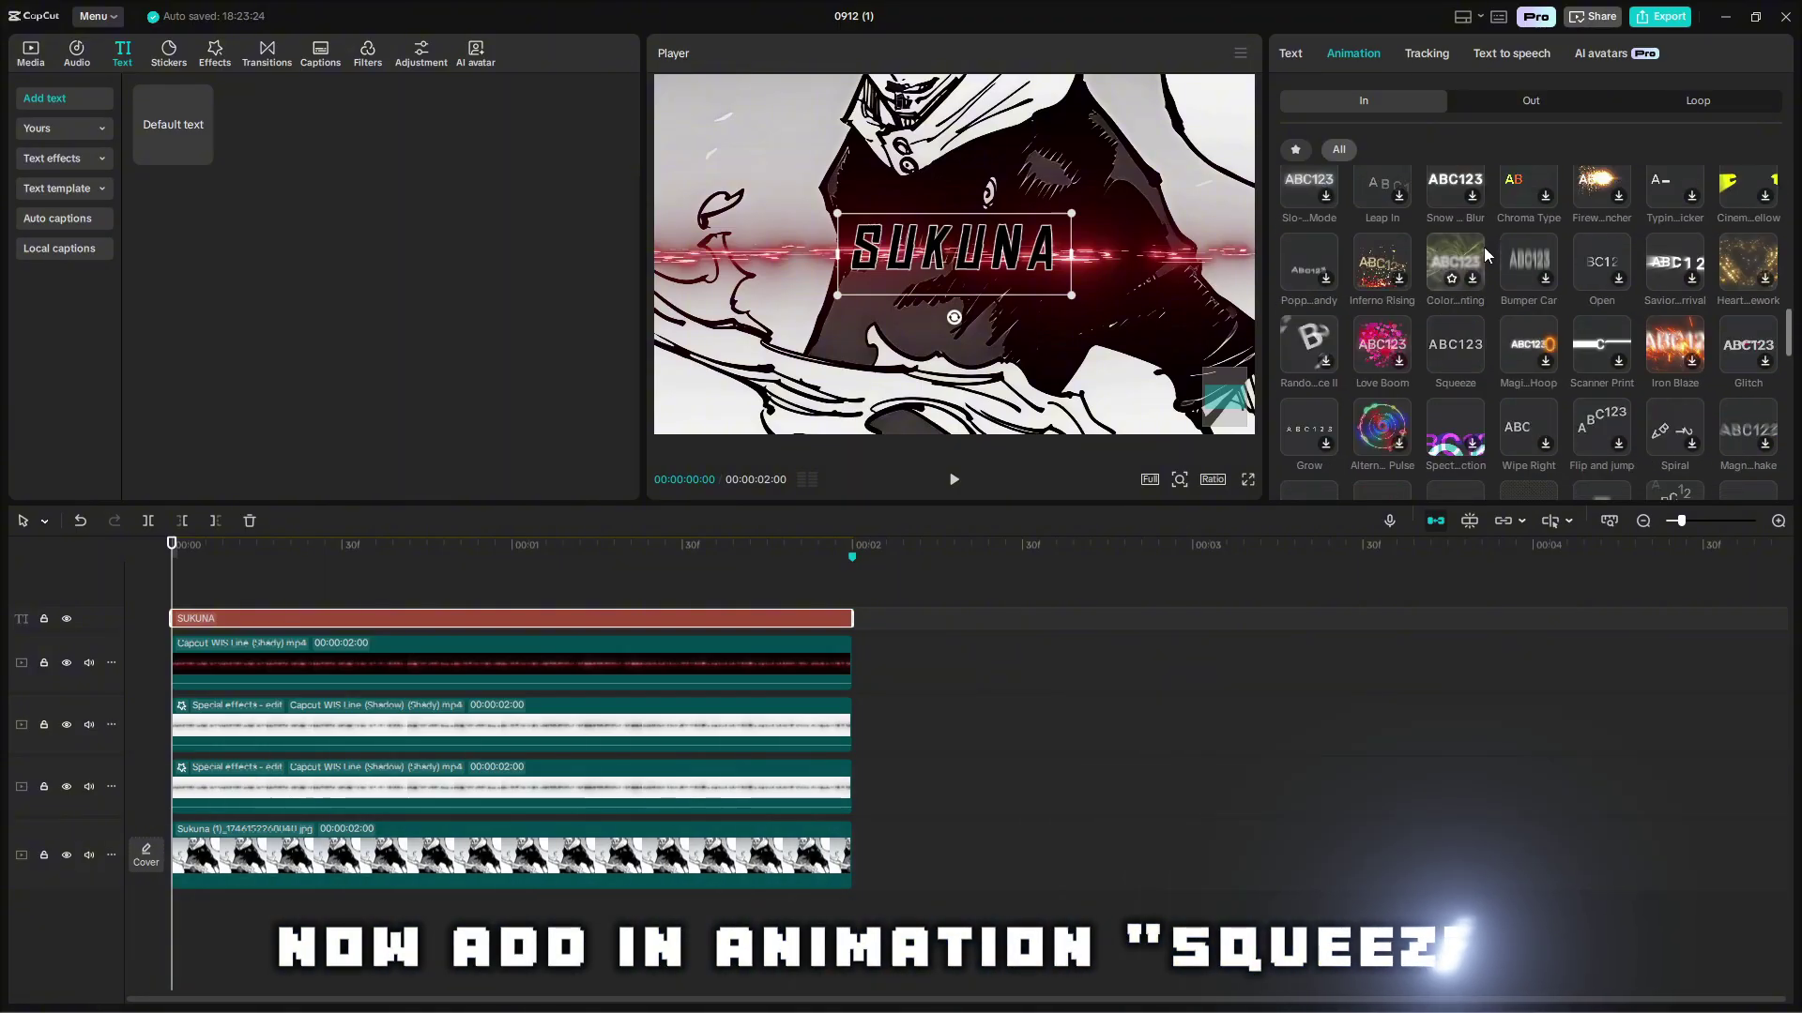
pyautogui.scroll(-1, 1349, 259)
pyautogui.scroll(5, 1356, 260)
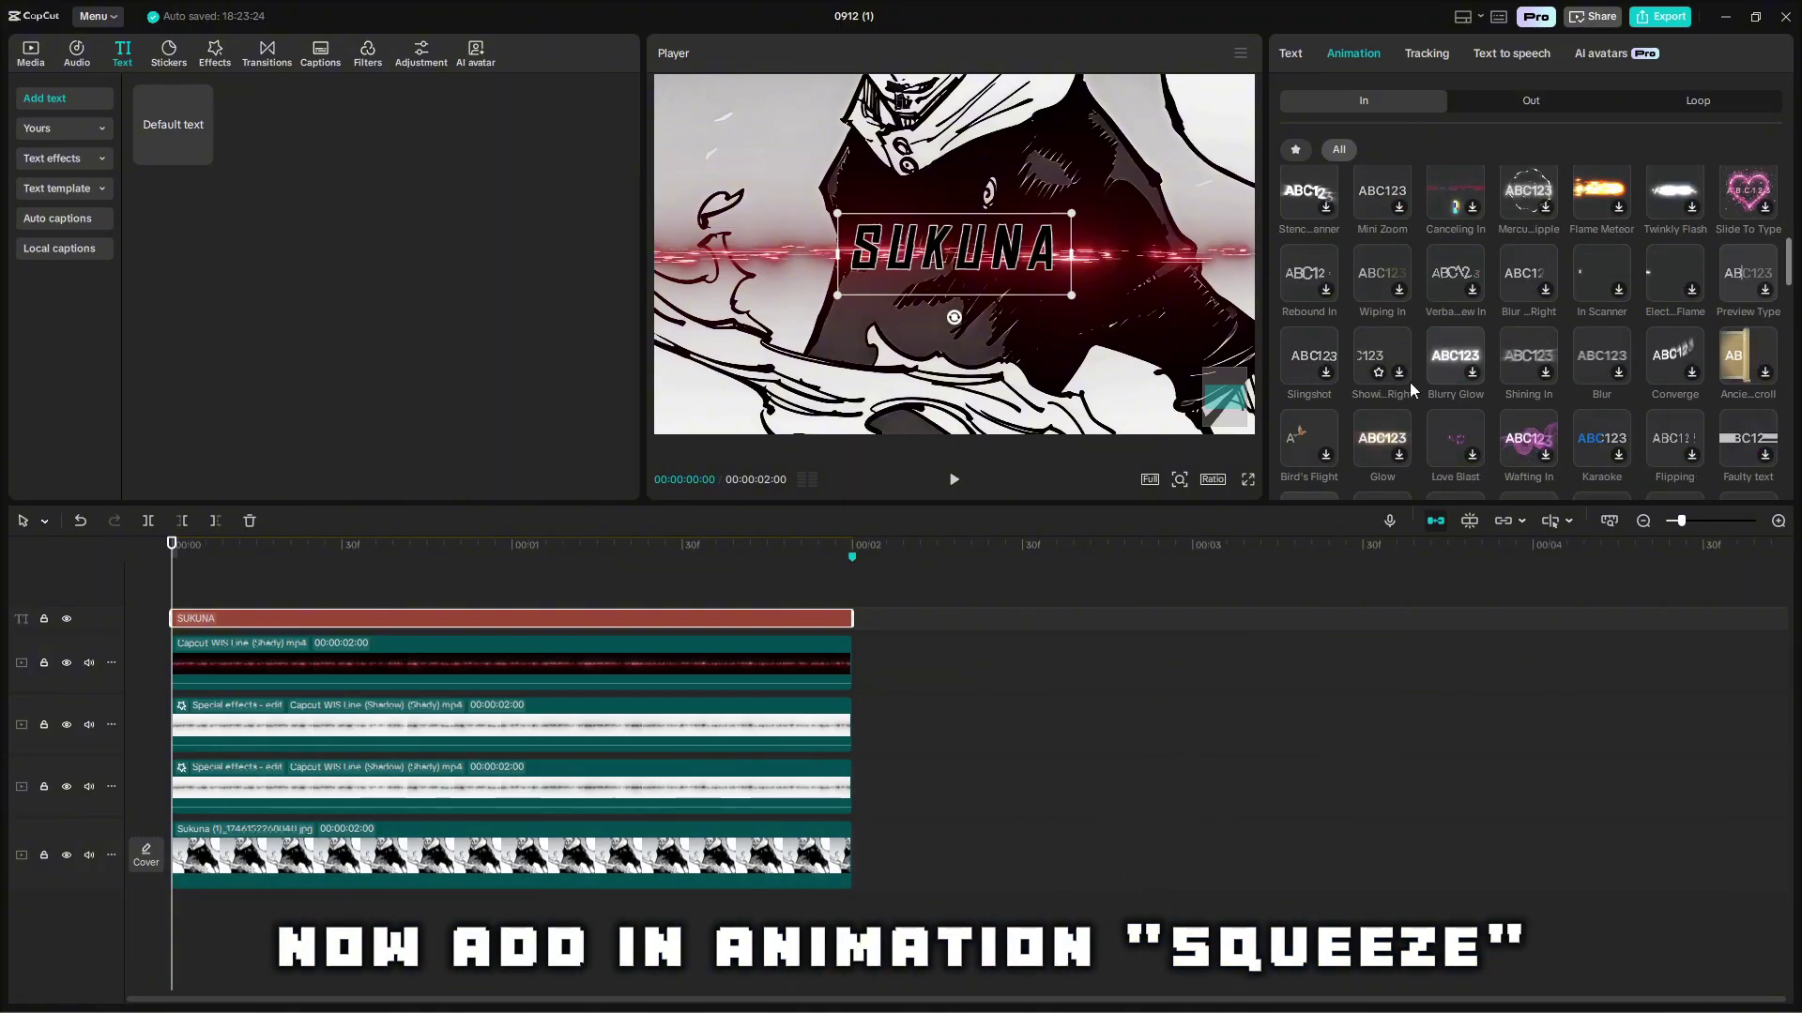
pyautogui.scroll(-5, 1398, 385)
pyautogui.scroll(-3, 1398, 375)
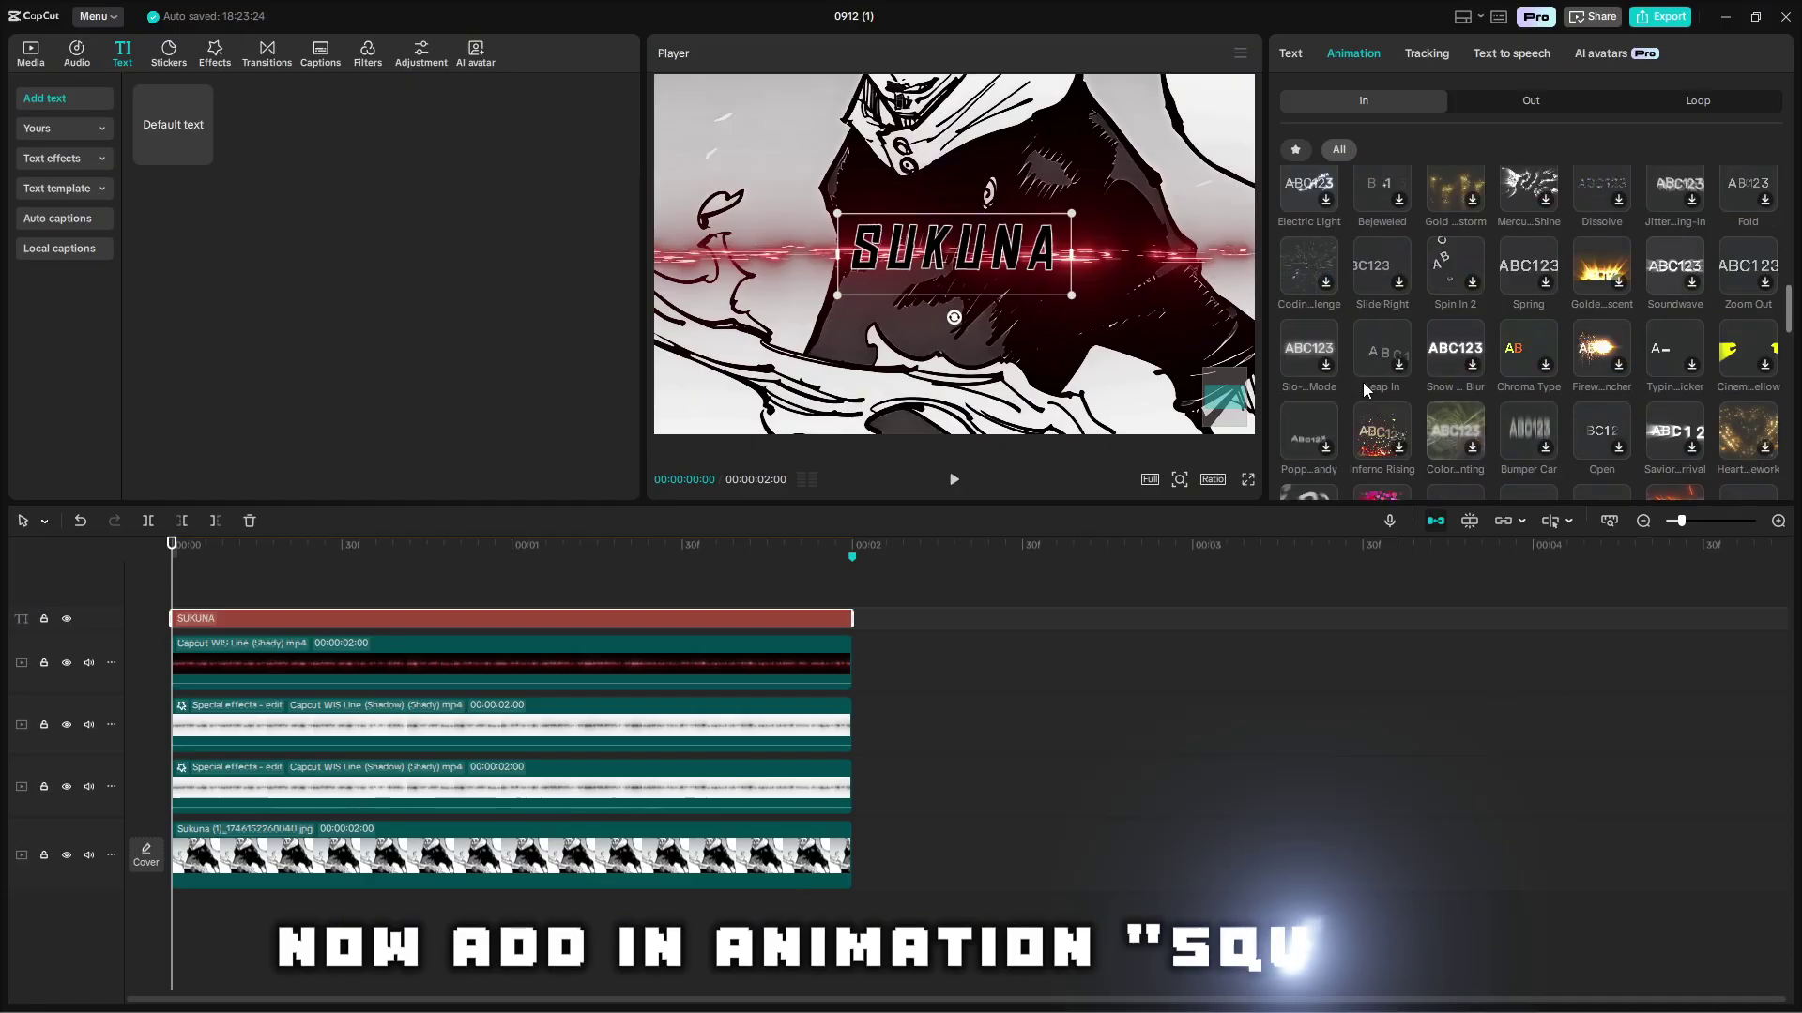
pyautogui.scroll(-1, 1455, 394)
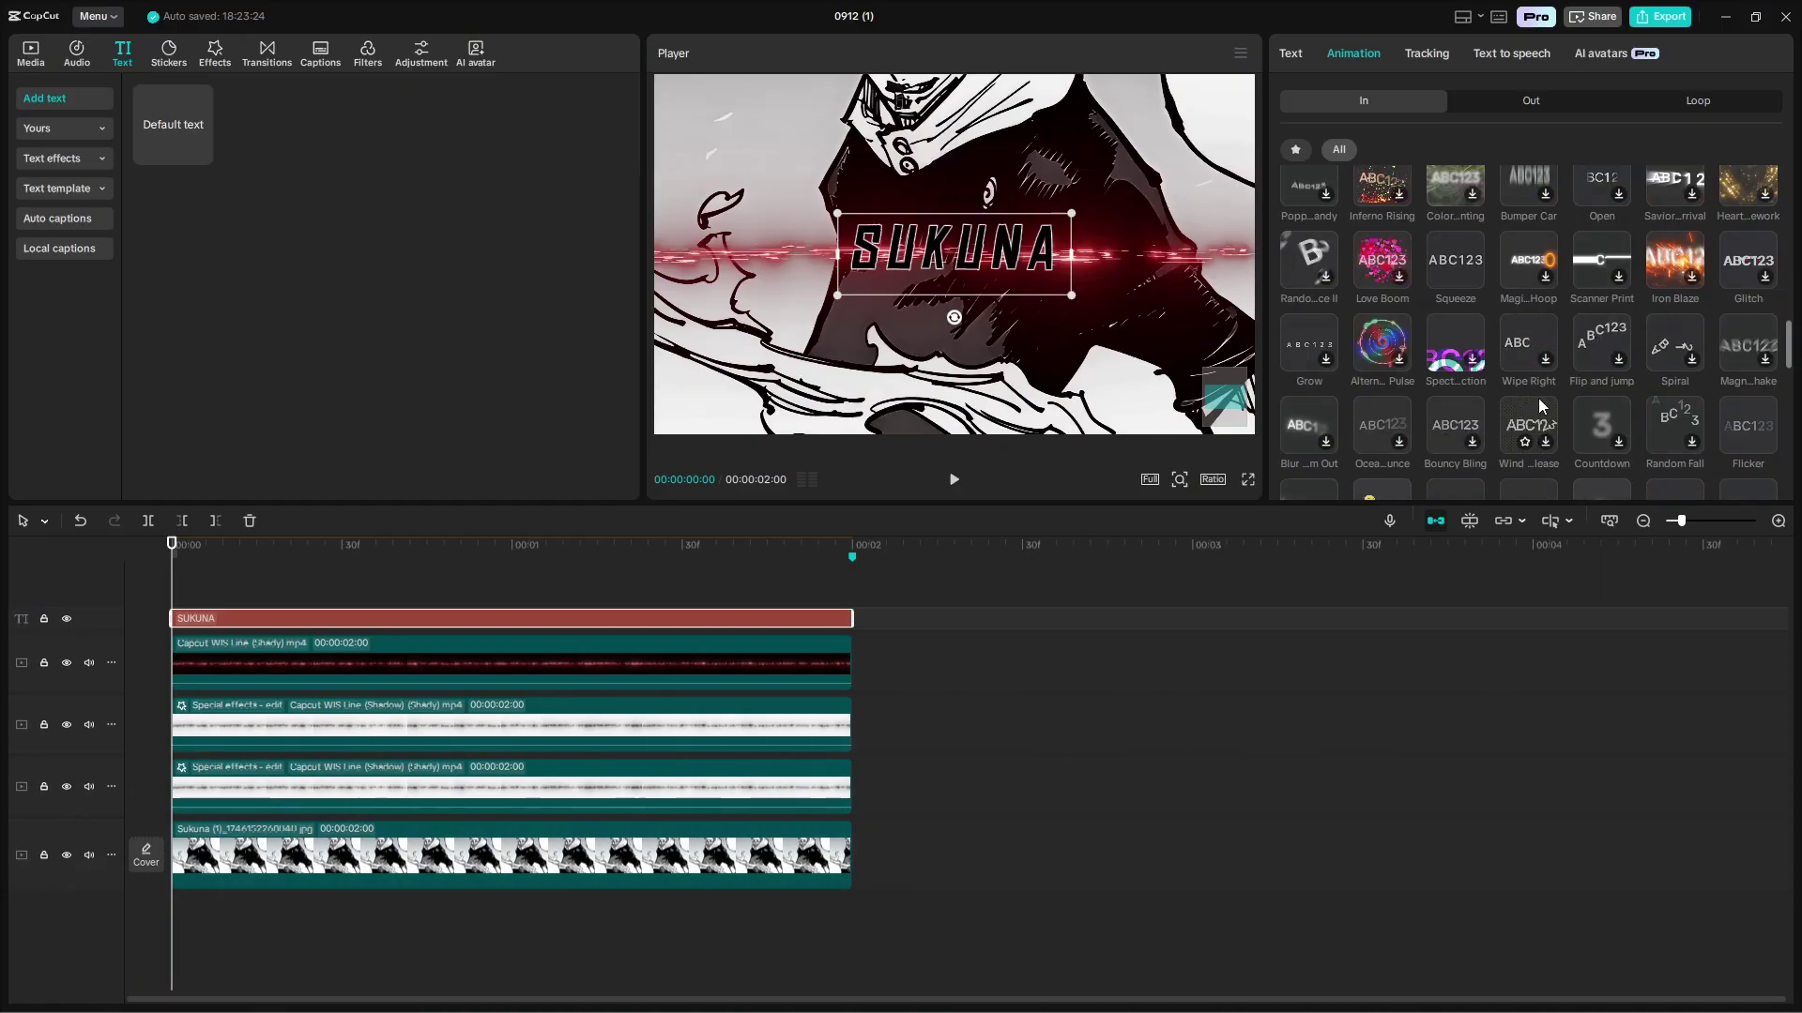
pyautogui.click(1456, 349)
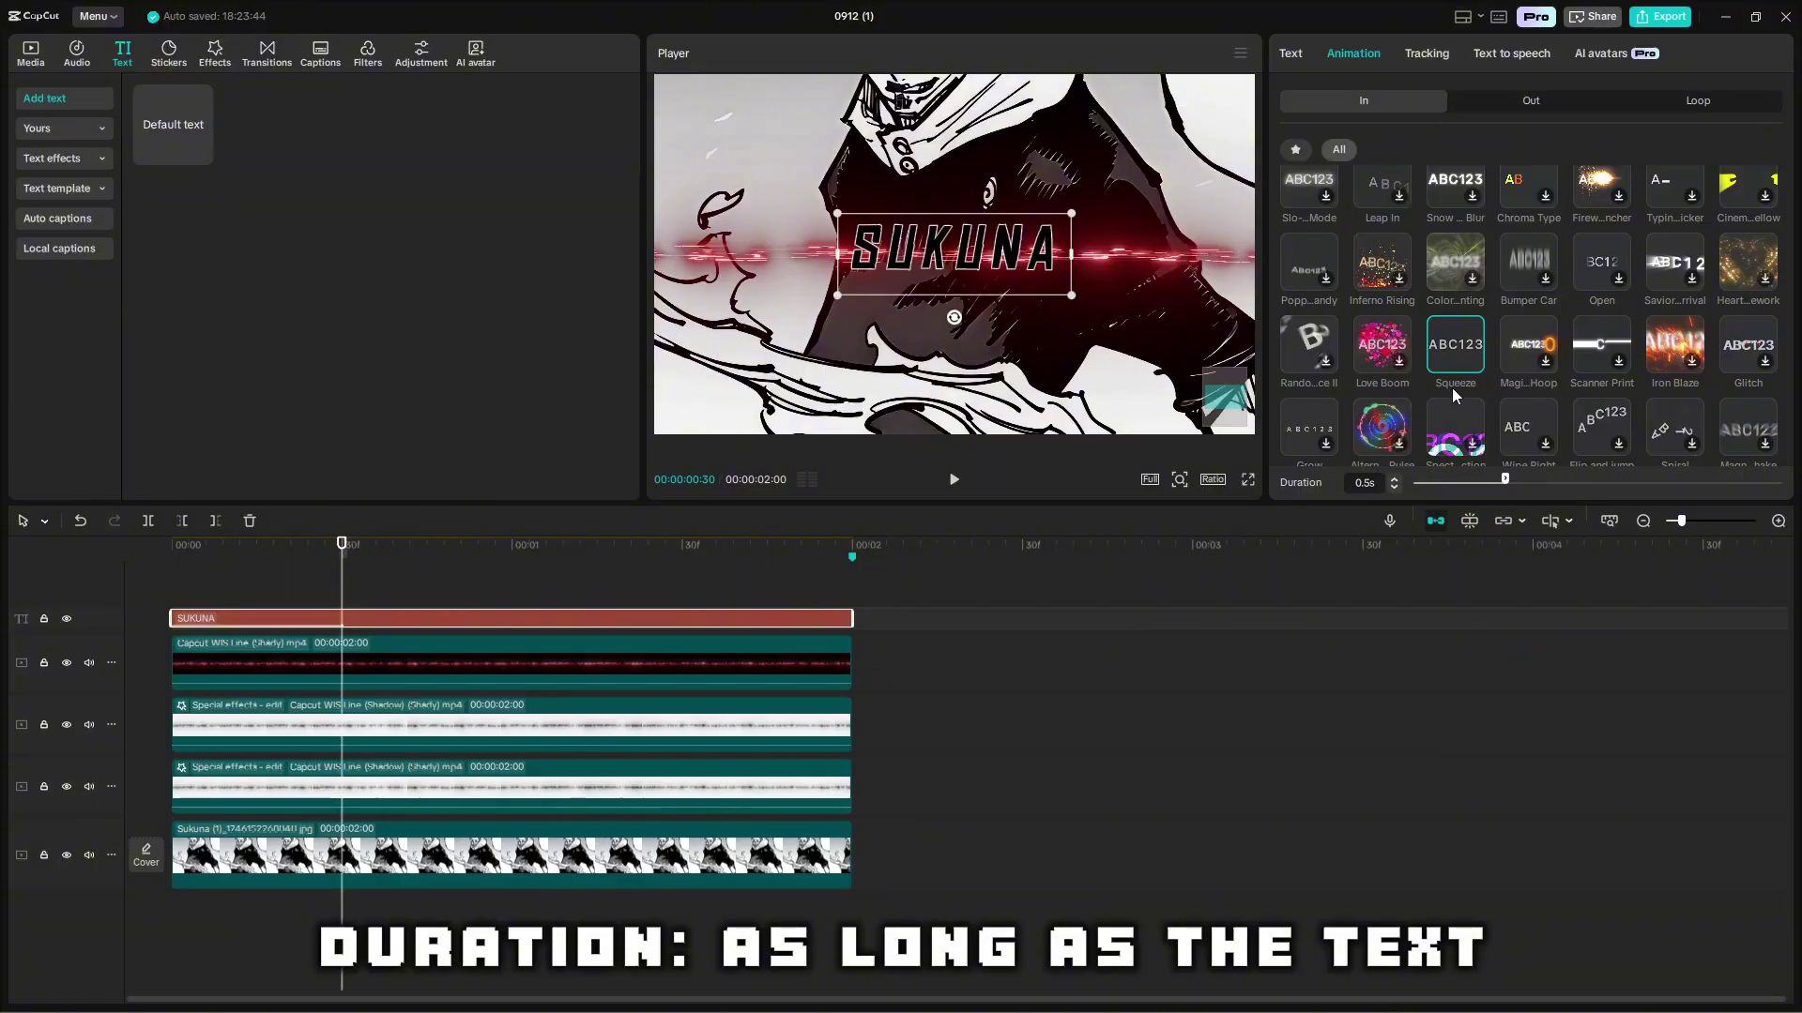
pyautogui.moveTo(1505, 480); pyautogui.dragTo(1566, 481)
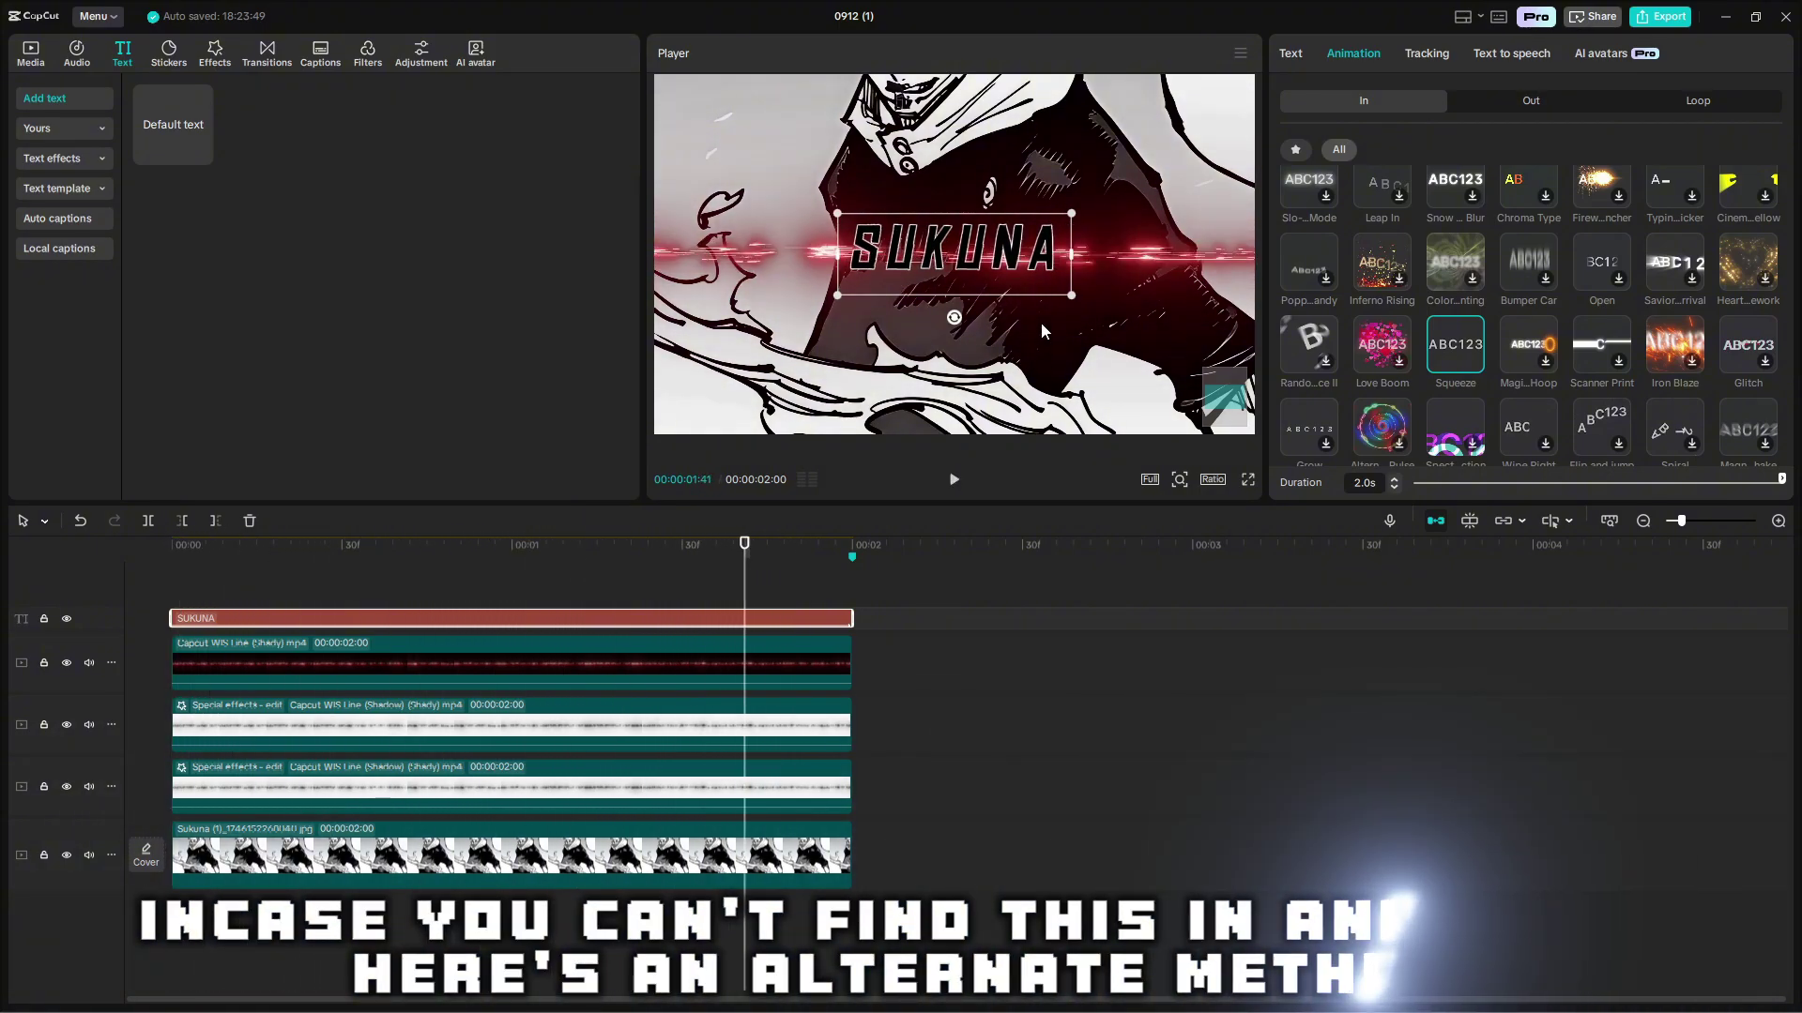
# Look through the text's Out animations, and play the composition from the start to check the SUKUNA text's animation.
pyautogui.click(1530, 103)
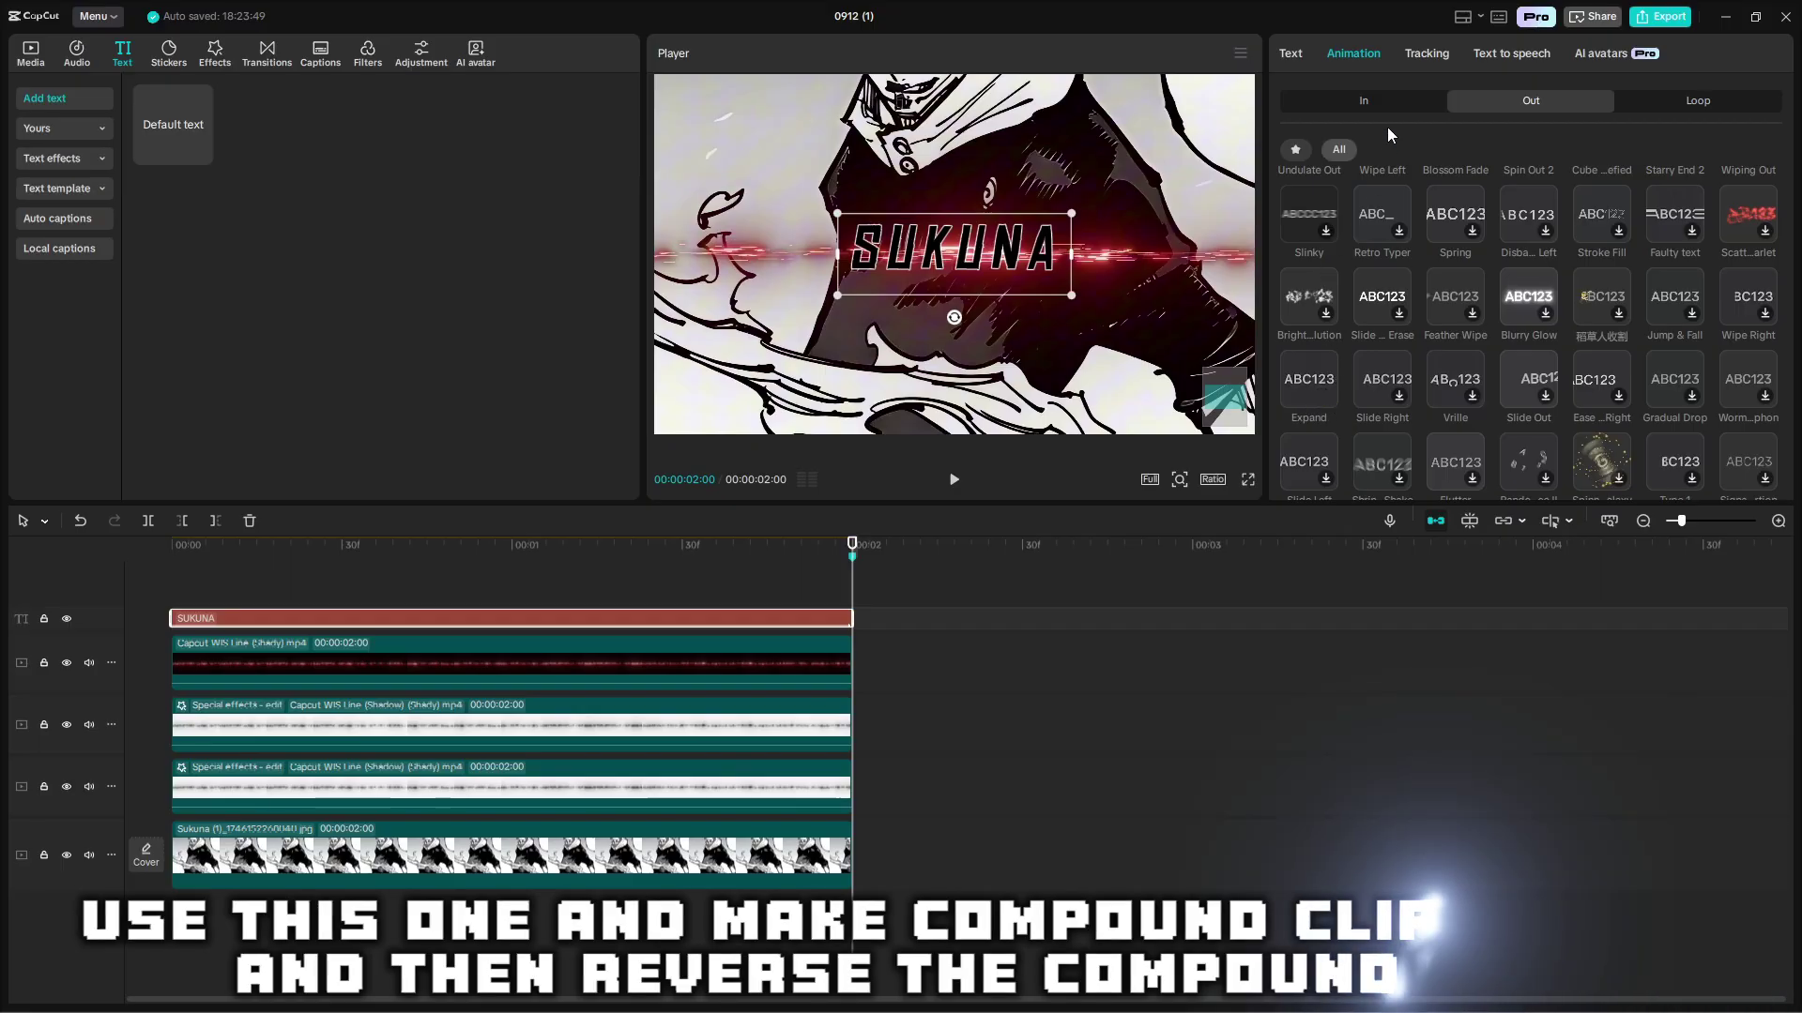
pyautogui.click(1363, 101)
pyautogui.click(1294, 55)
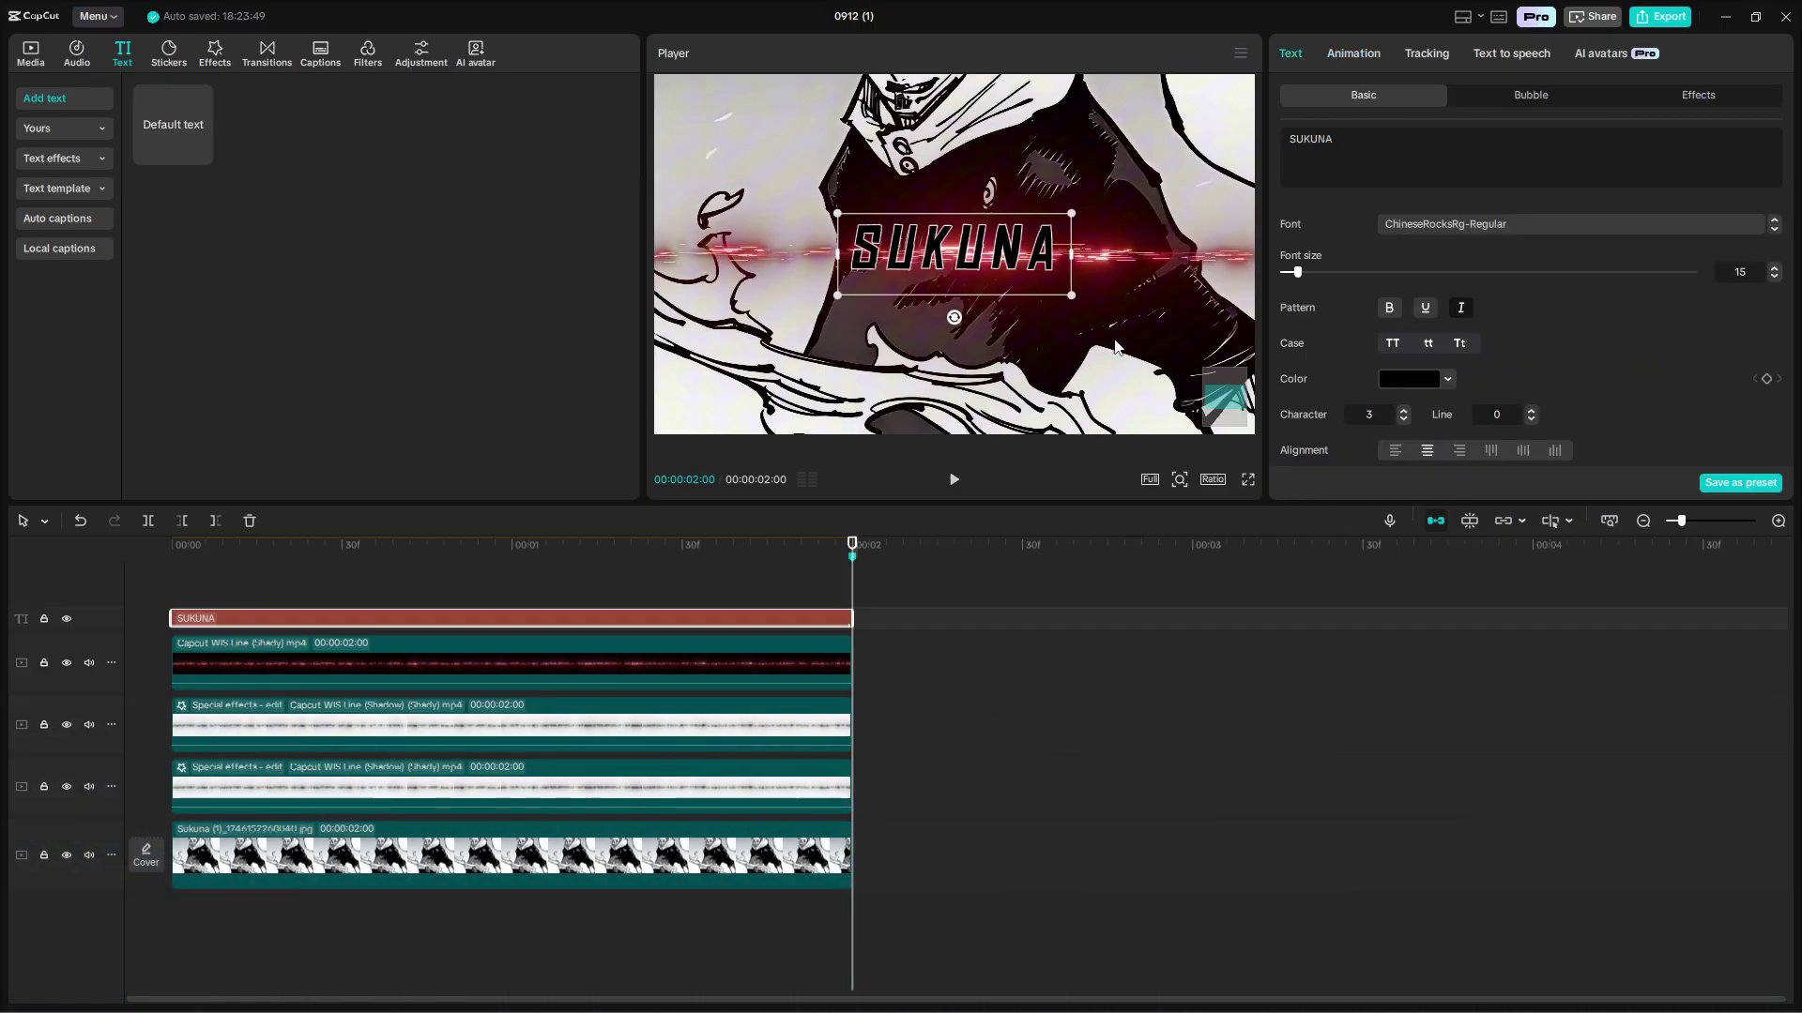
pyautogui.press('Home')
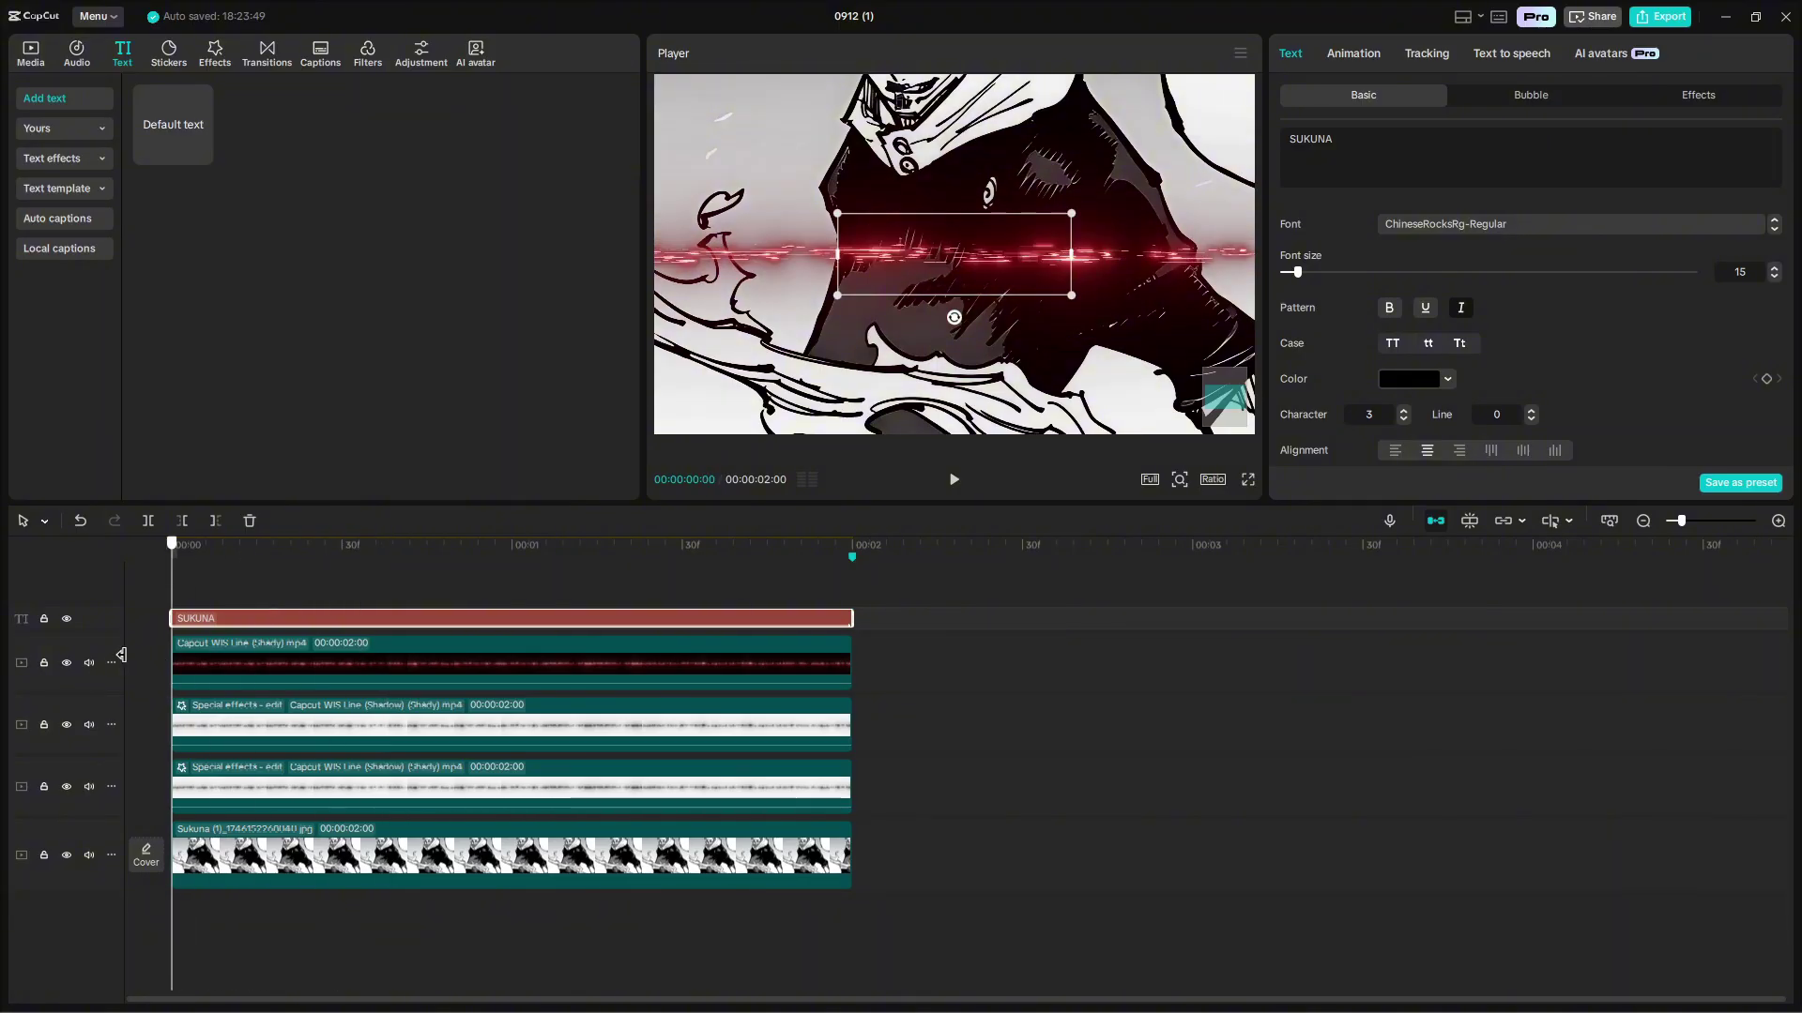
pyautogui.press('space')
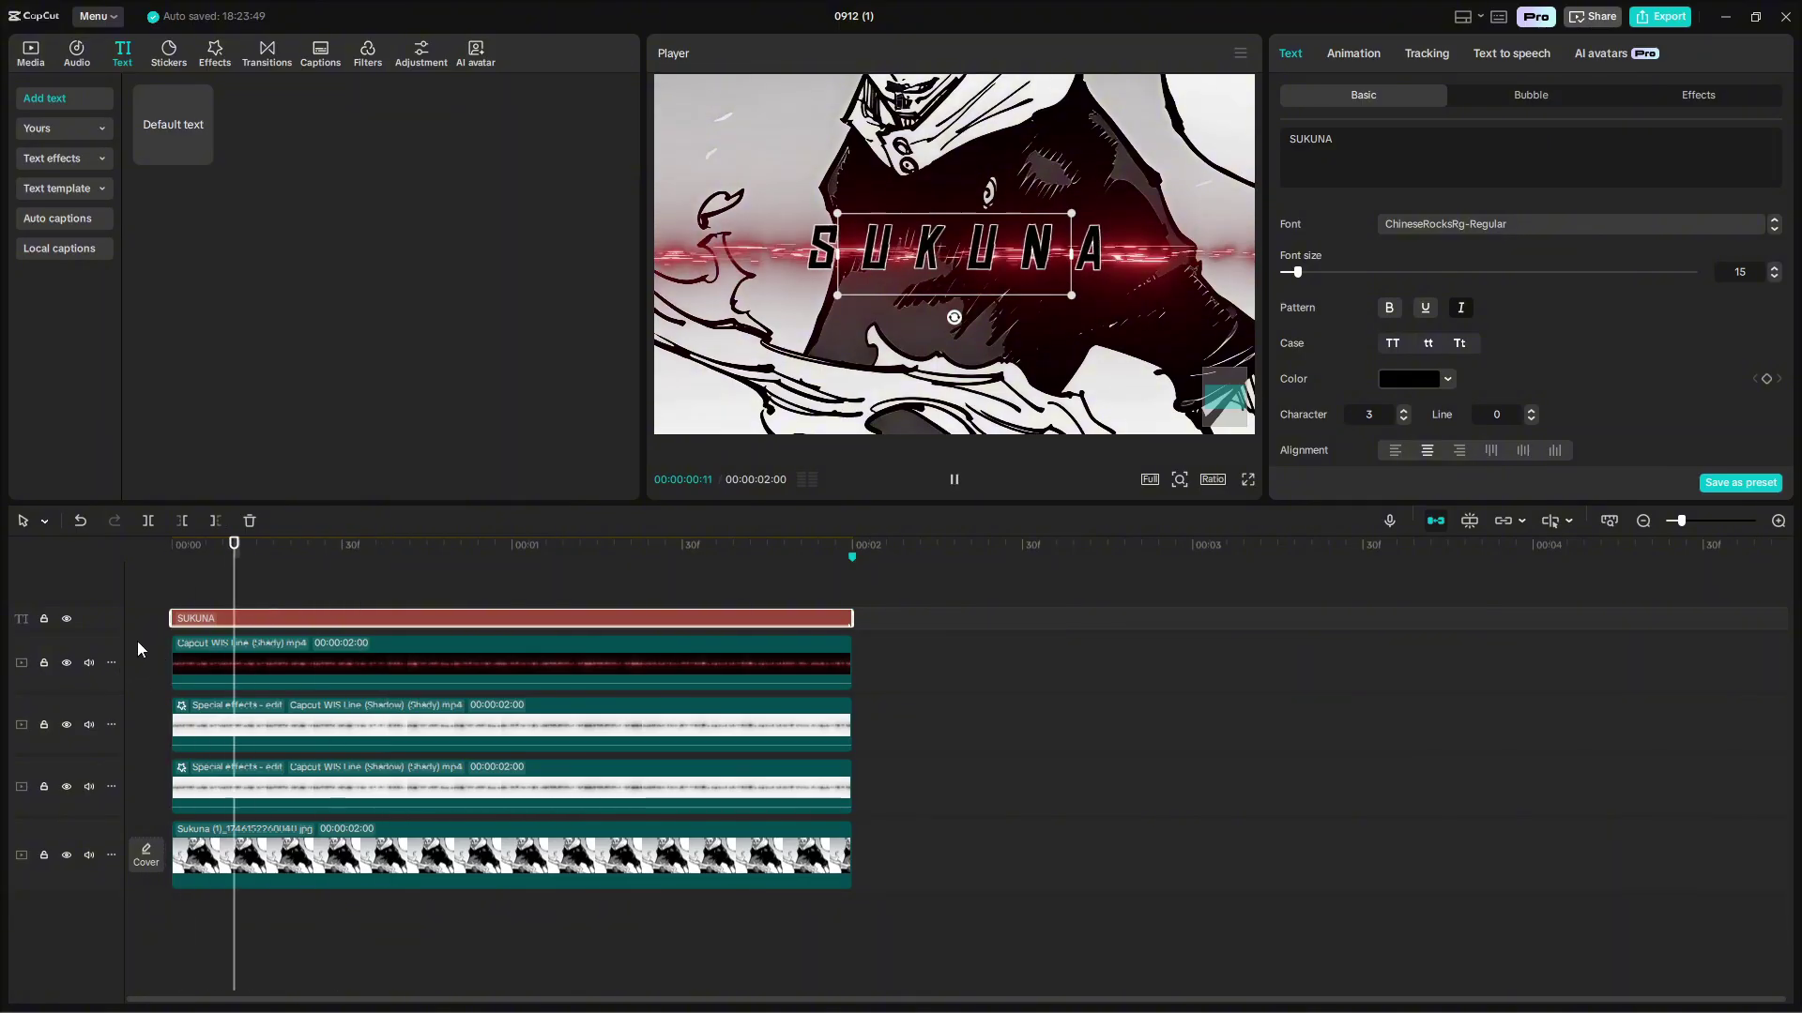
pyautogui.click(933, 644)
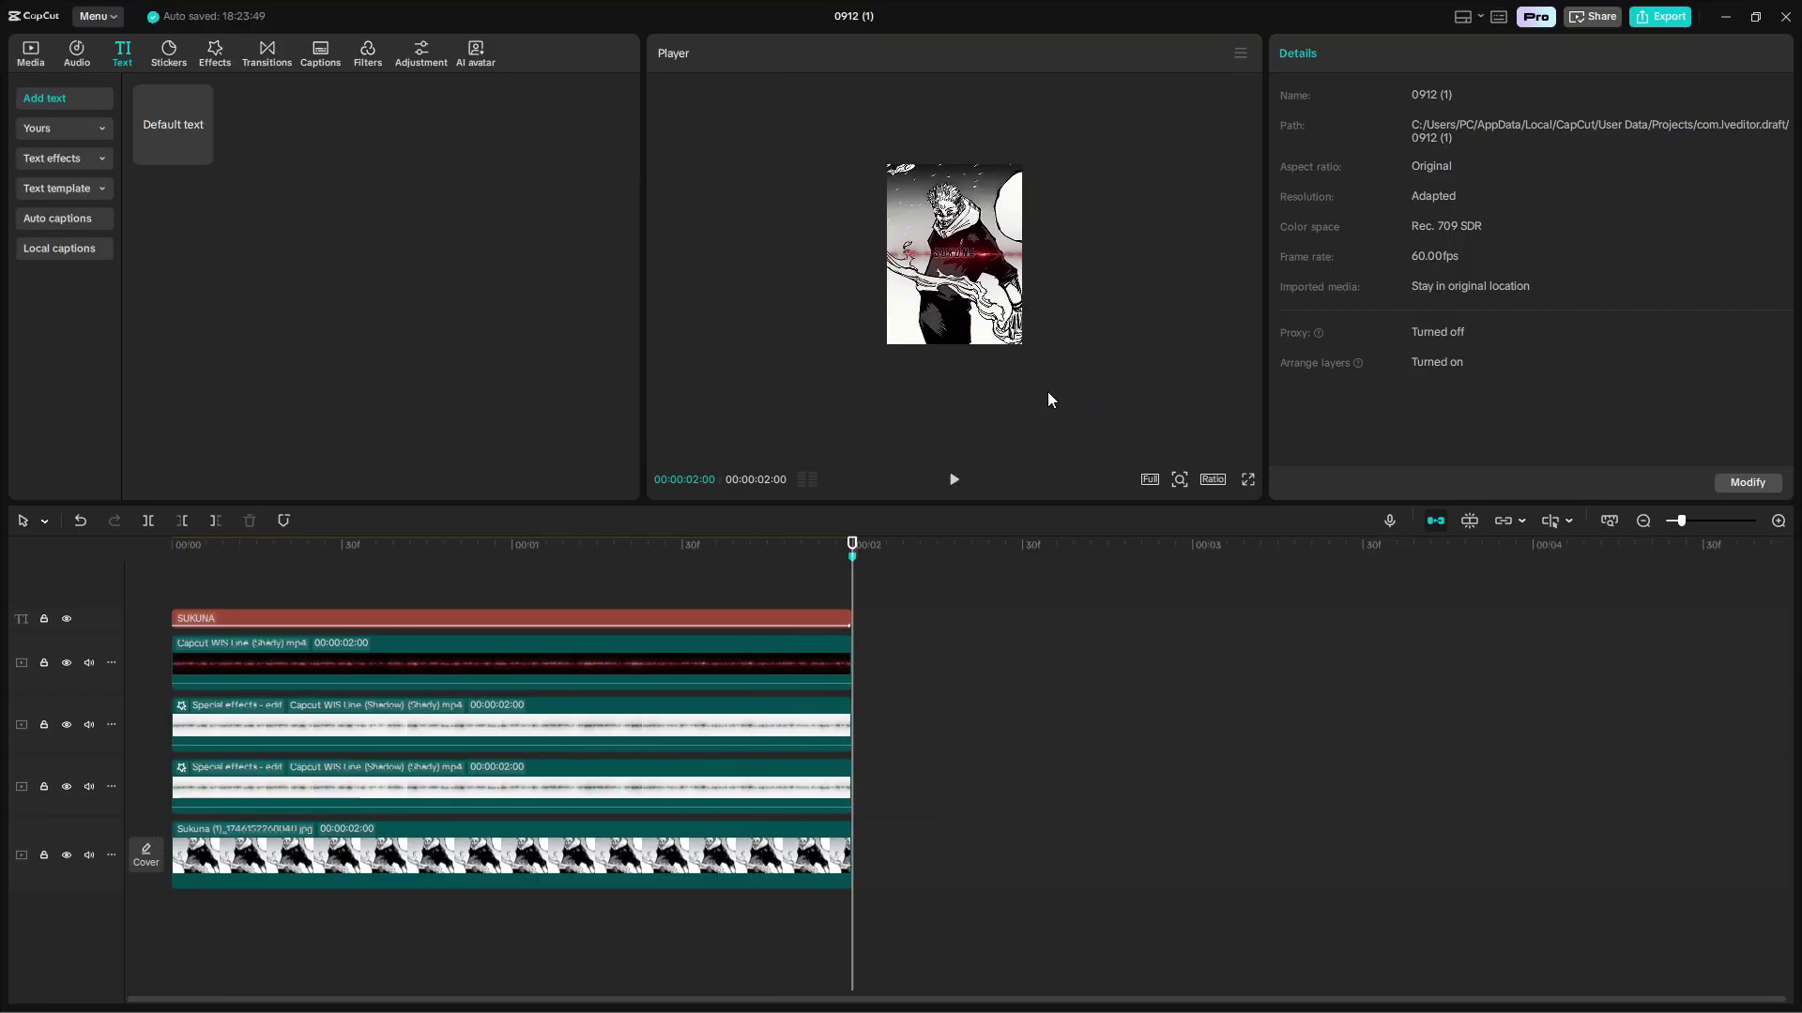
# Create a compound clip from the SUKUNA text clip.
pyautogui.click(890, 625)
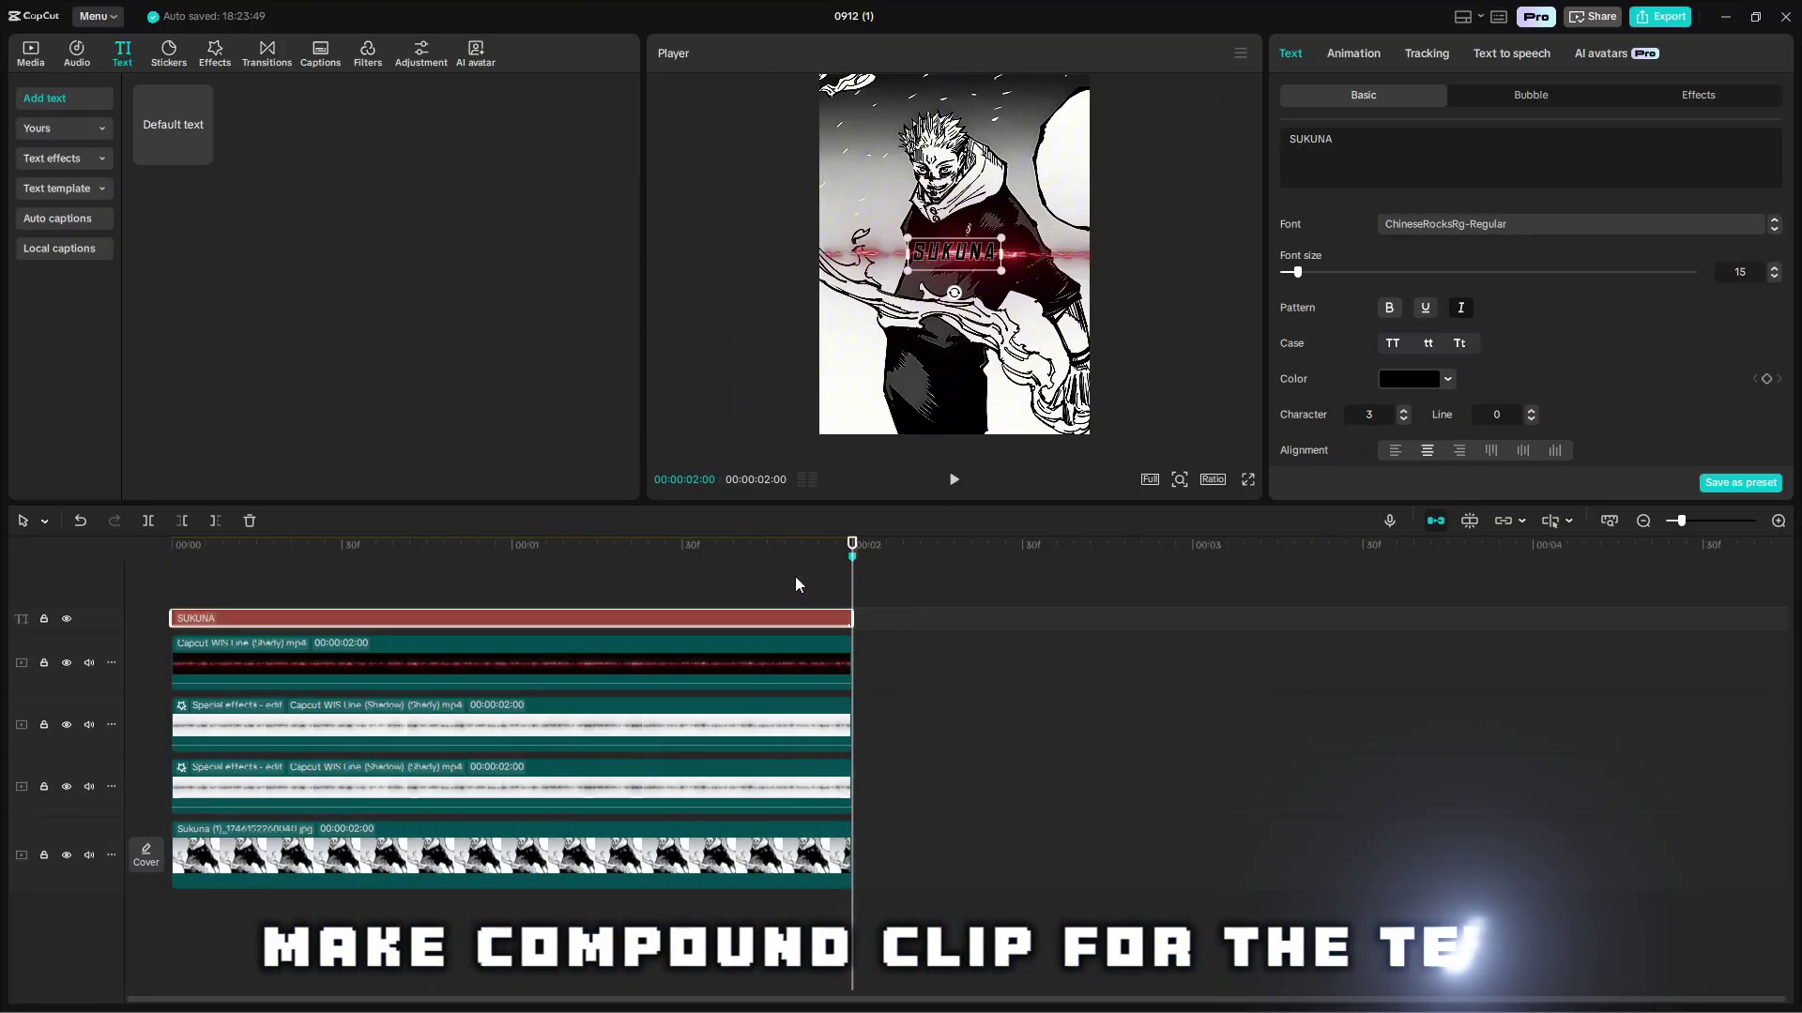
pyautogui.rightClick(775, 646)
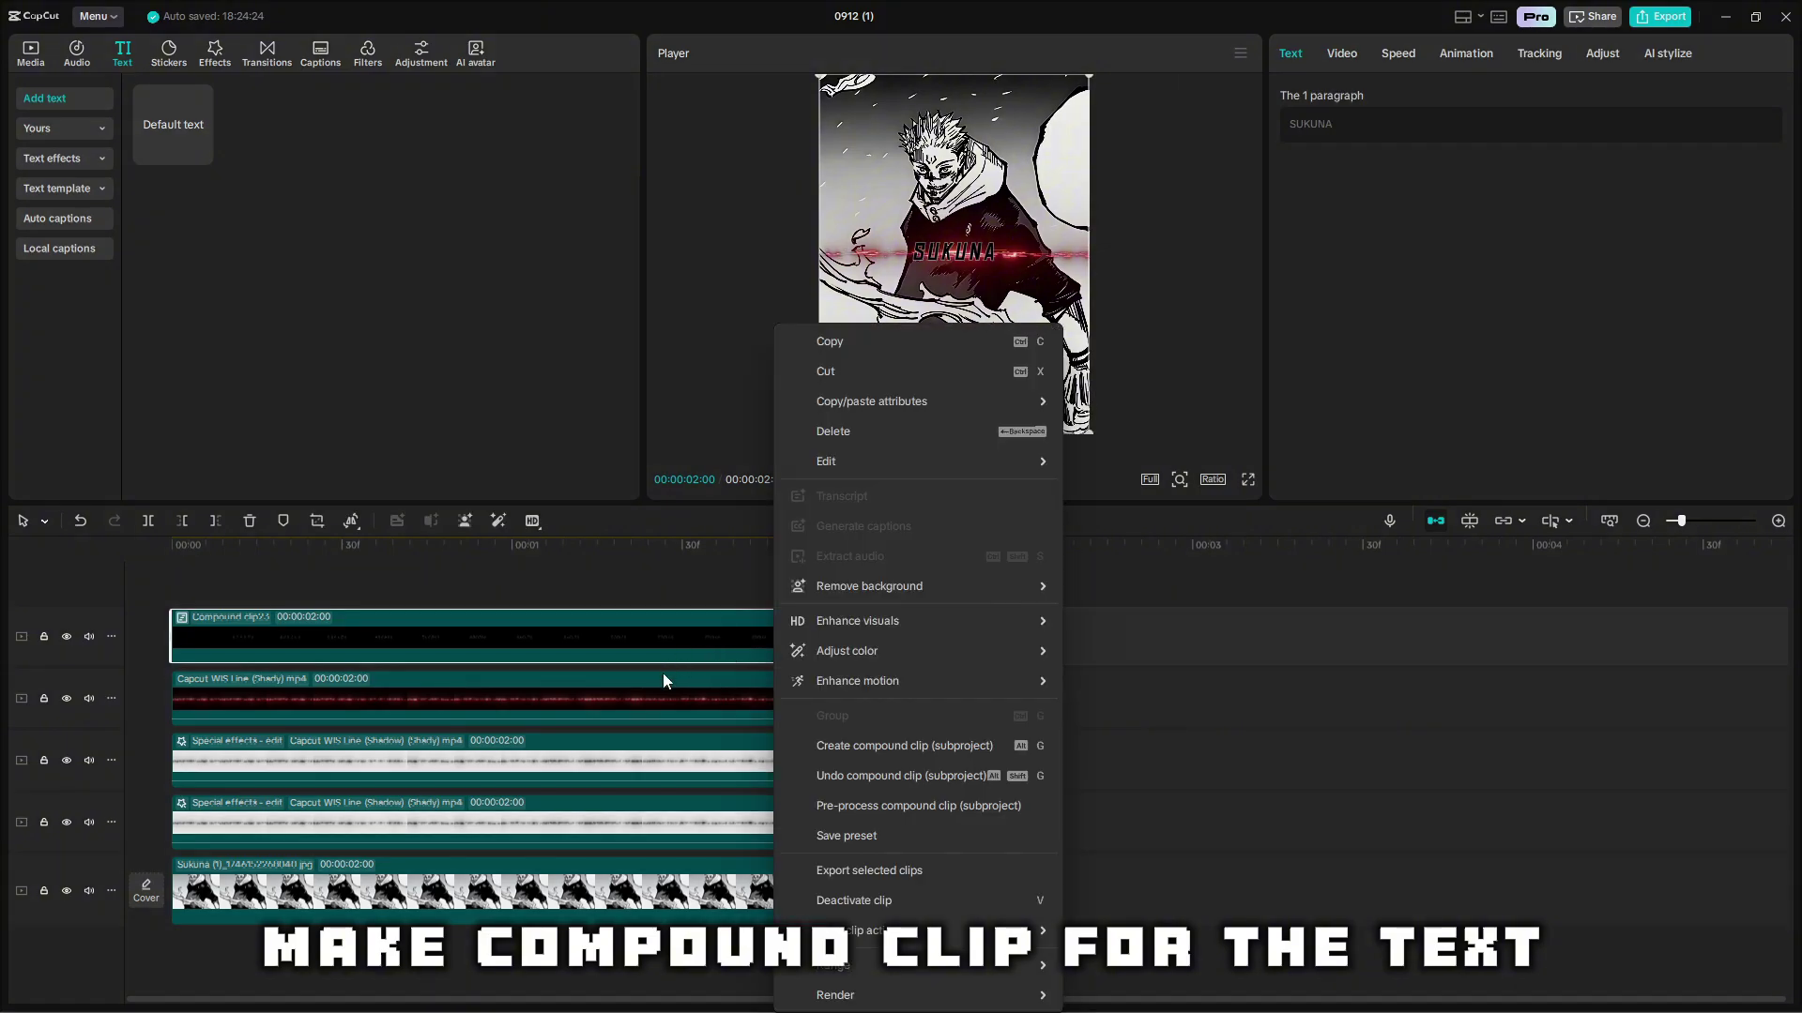
pyautogui.click(631, 586)
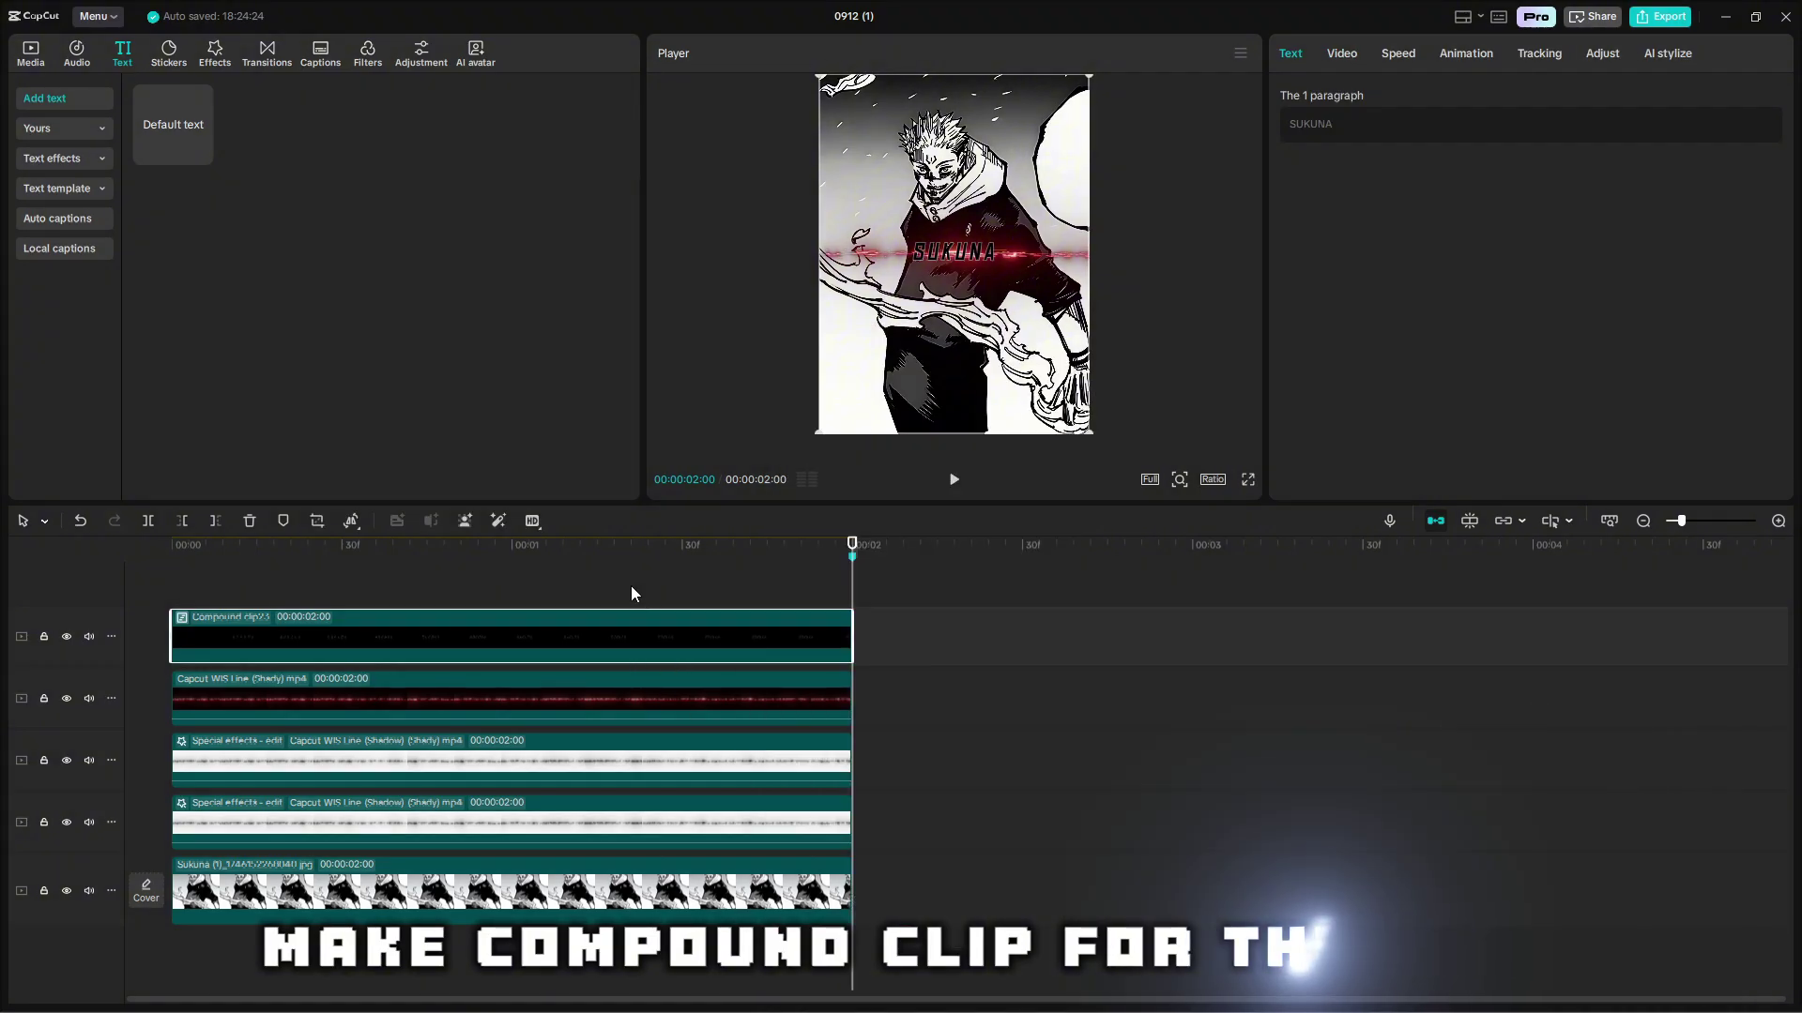
# Set the SUKUNA compound clip's blend mode to Screen and play the composition from the start.
pyautogui.click(200, 600)
pyautogui.click(830, 602)
pyautogui.click(855, 606)
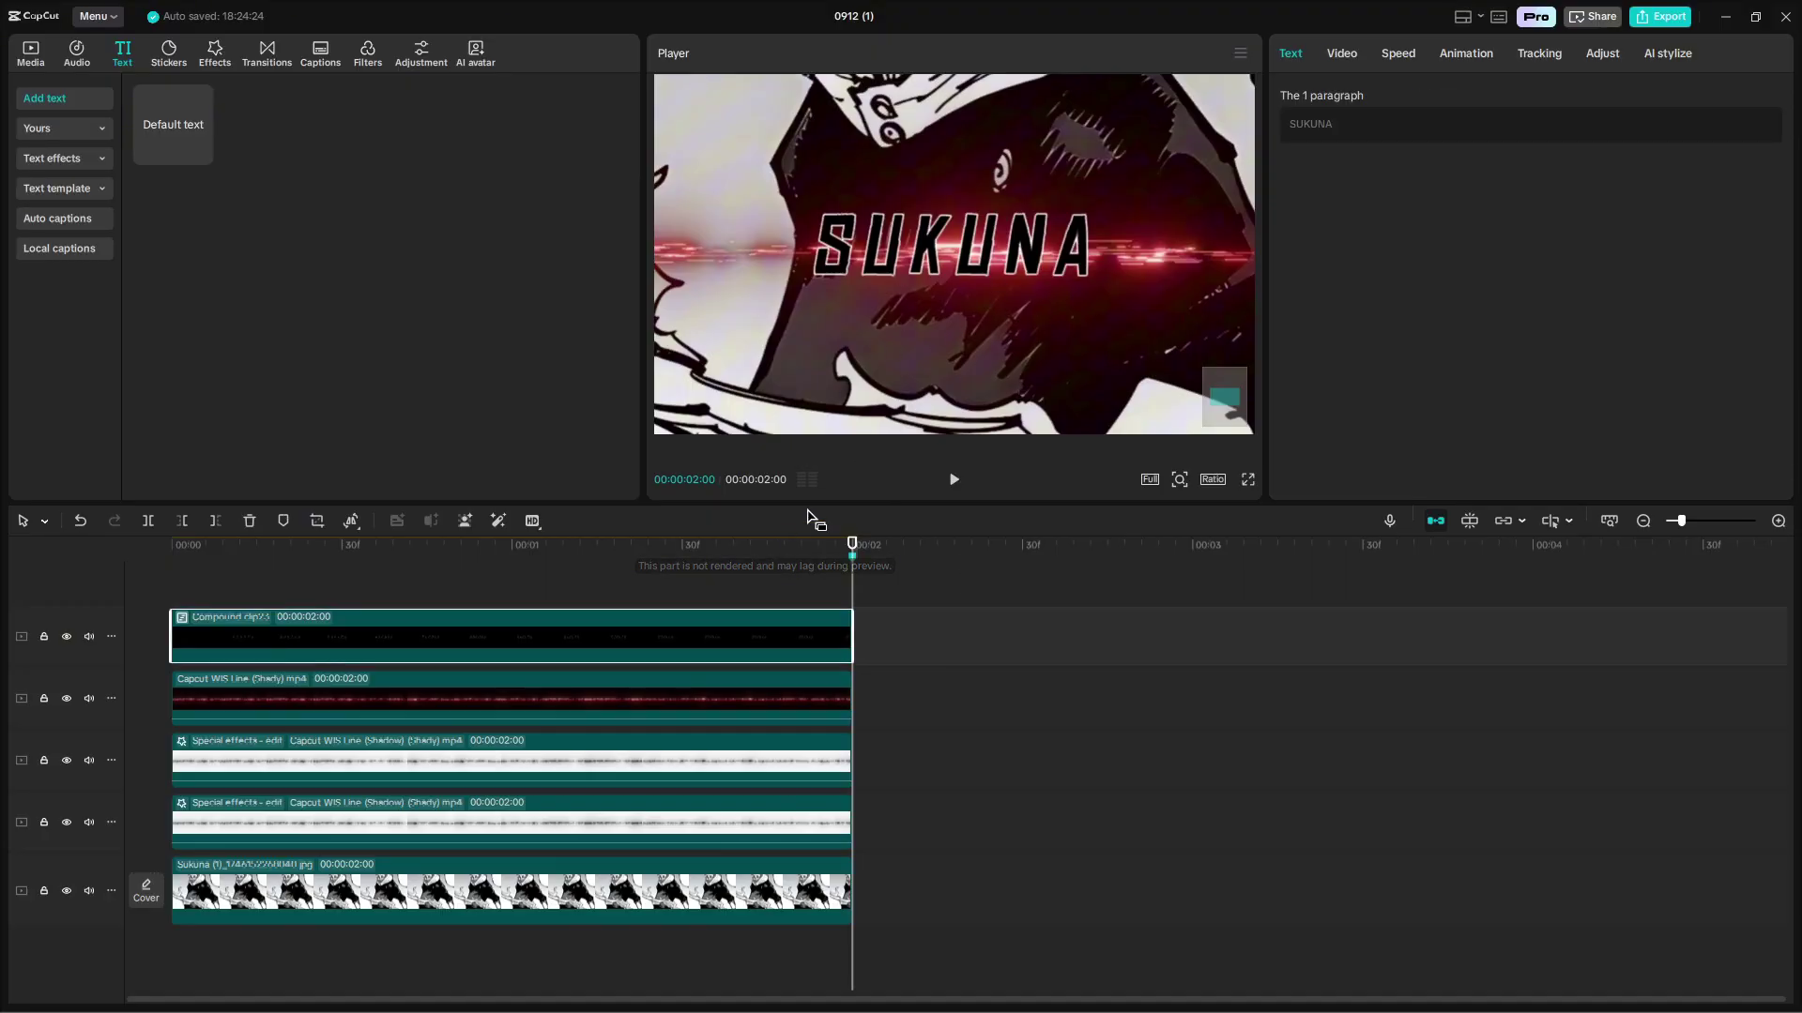
pyautogui.click(1351, 56)
pyautogui.click(1463, 425)
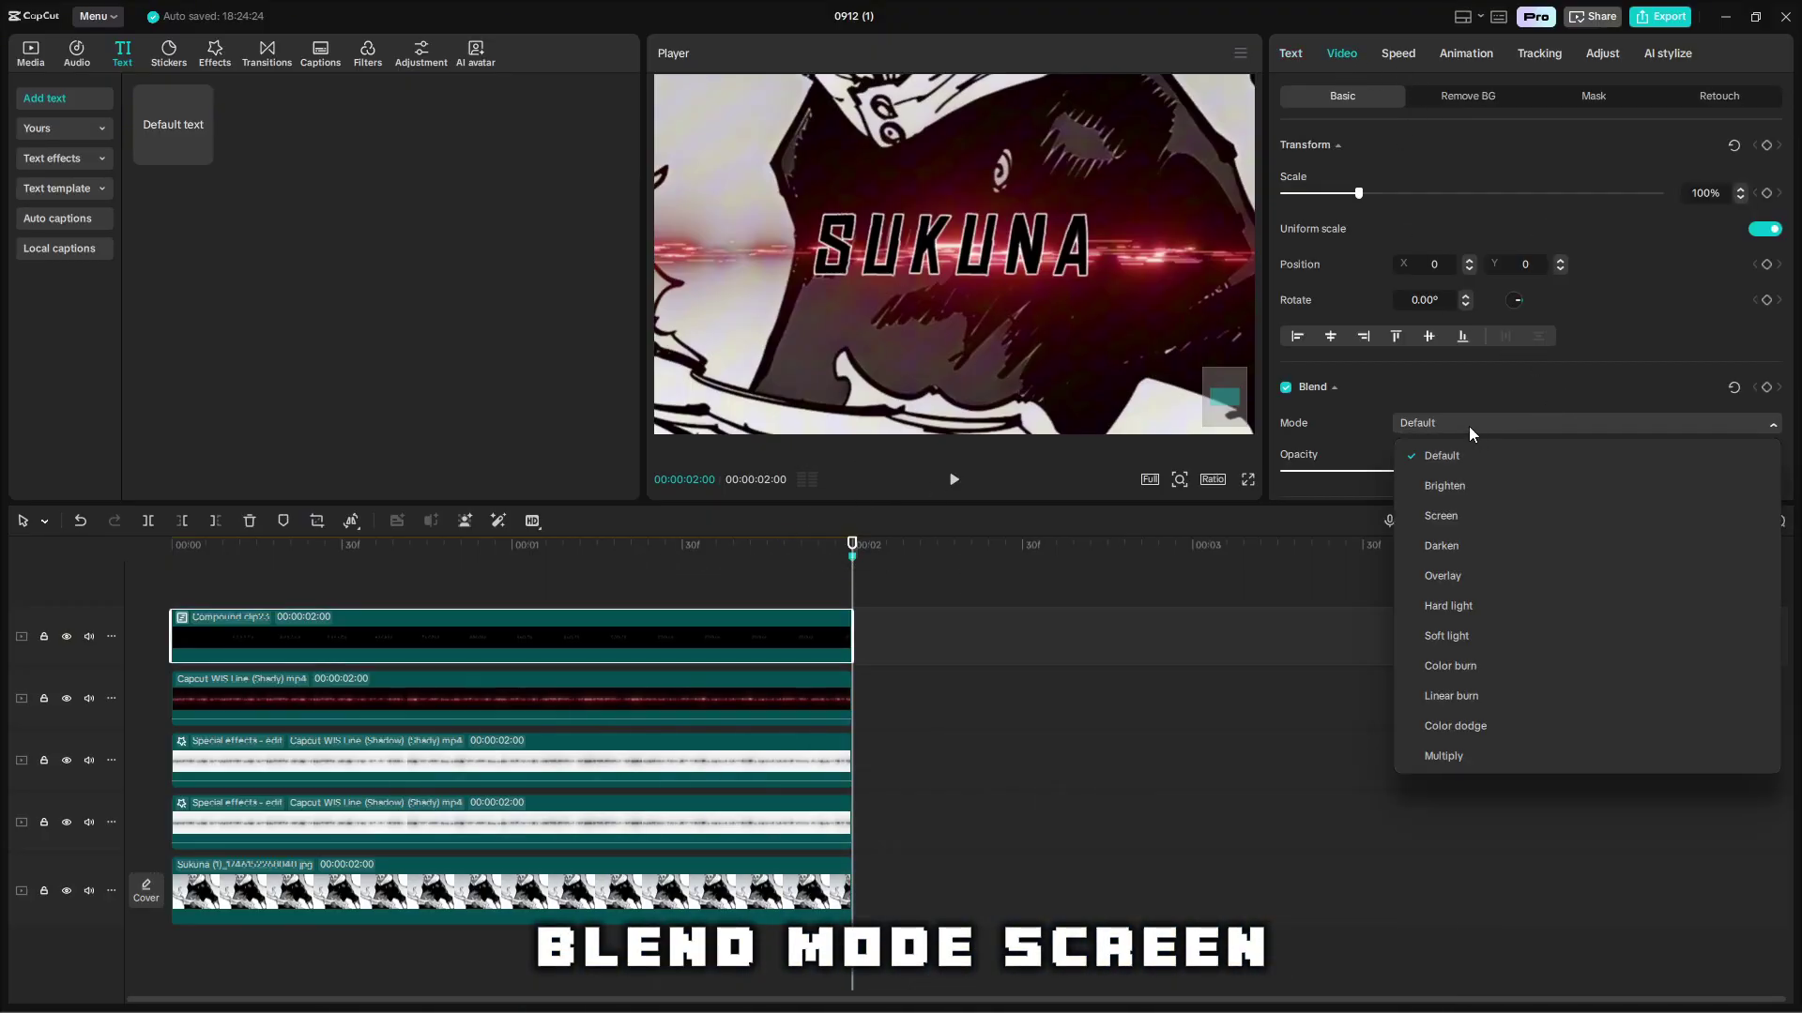
pyautogui.click(1457, 516)
pyautogui.click(972, 582)
pyautogui.click(174, 545)
pyautogui.press('space')
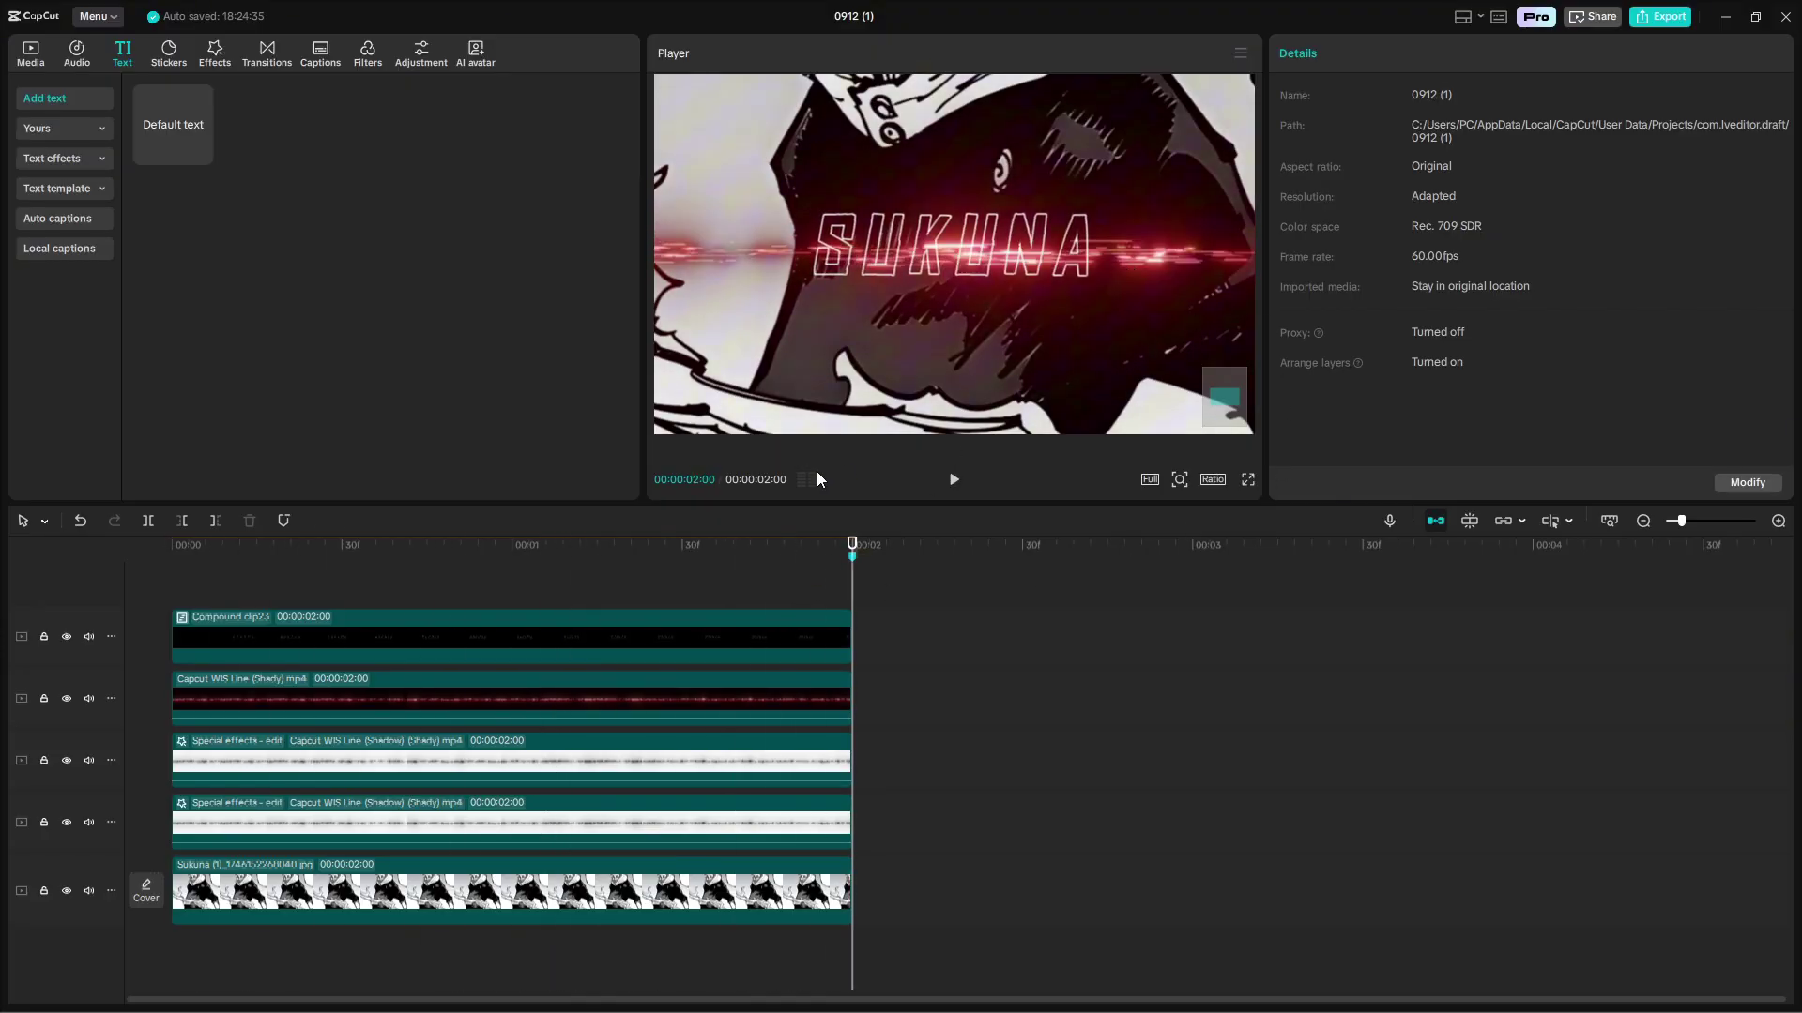
# Duplicate the SUKUNA compound clip and place the copy on a track above it, starting at the beginning of the timeline.
pyautogui.click(700, 640)
pyautogui.hotkey('ctrl', 'c')
pyautogui.hotkey('ctrl', 'v')
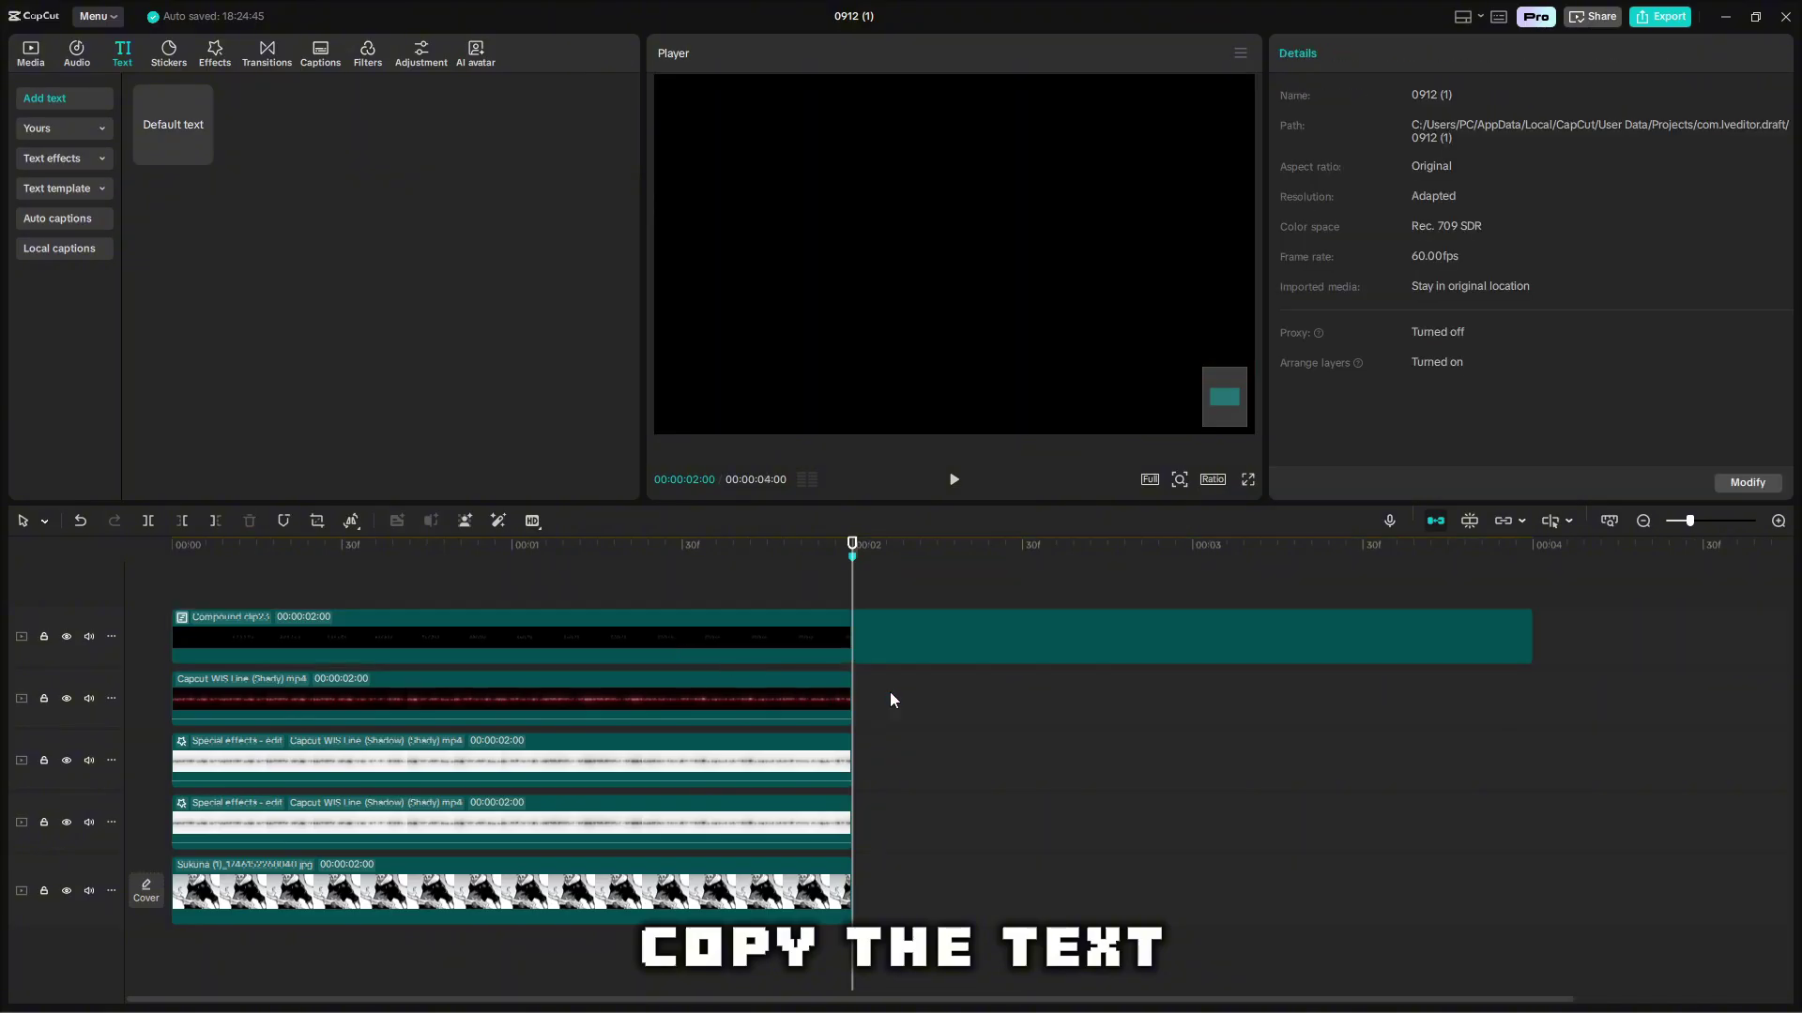
pyautogui.moveTo(949, 672); pyautogui.dragTo(60, 574)
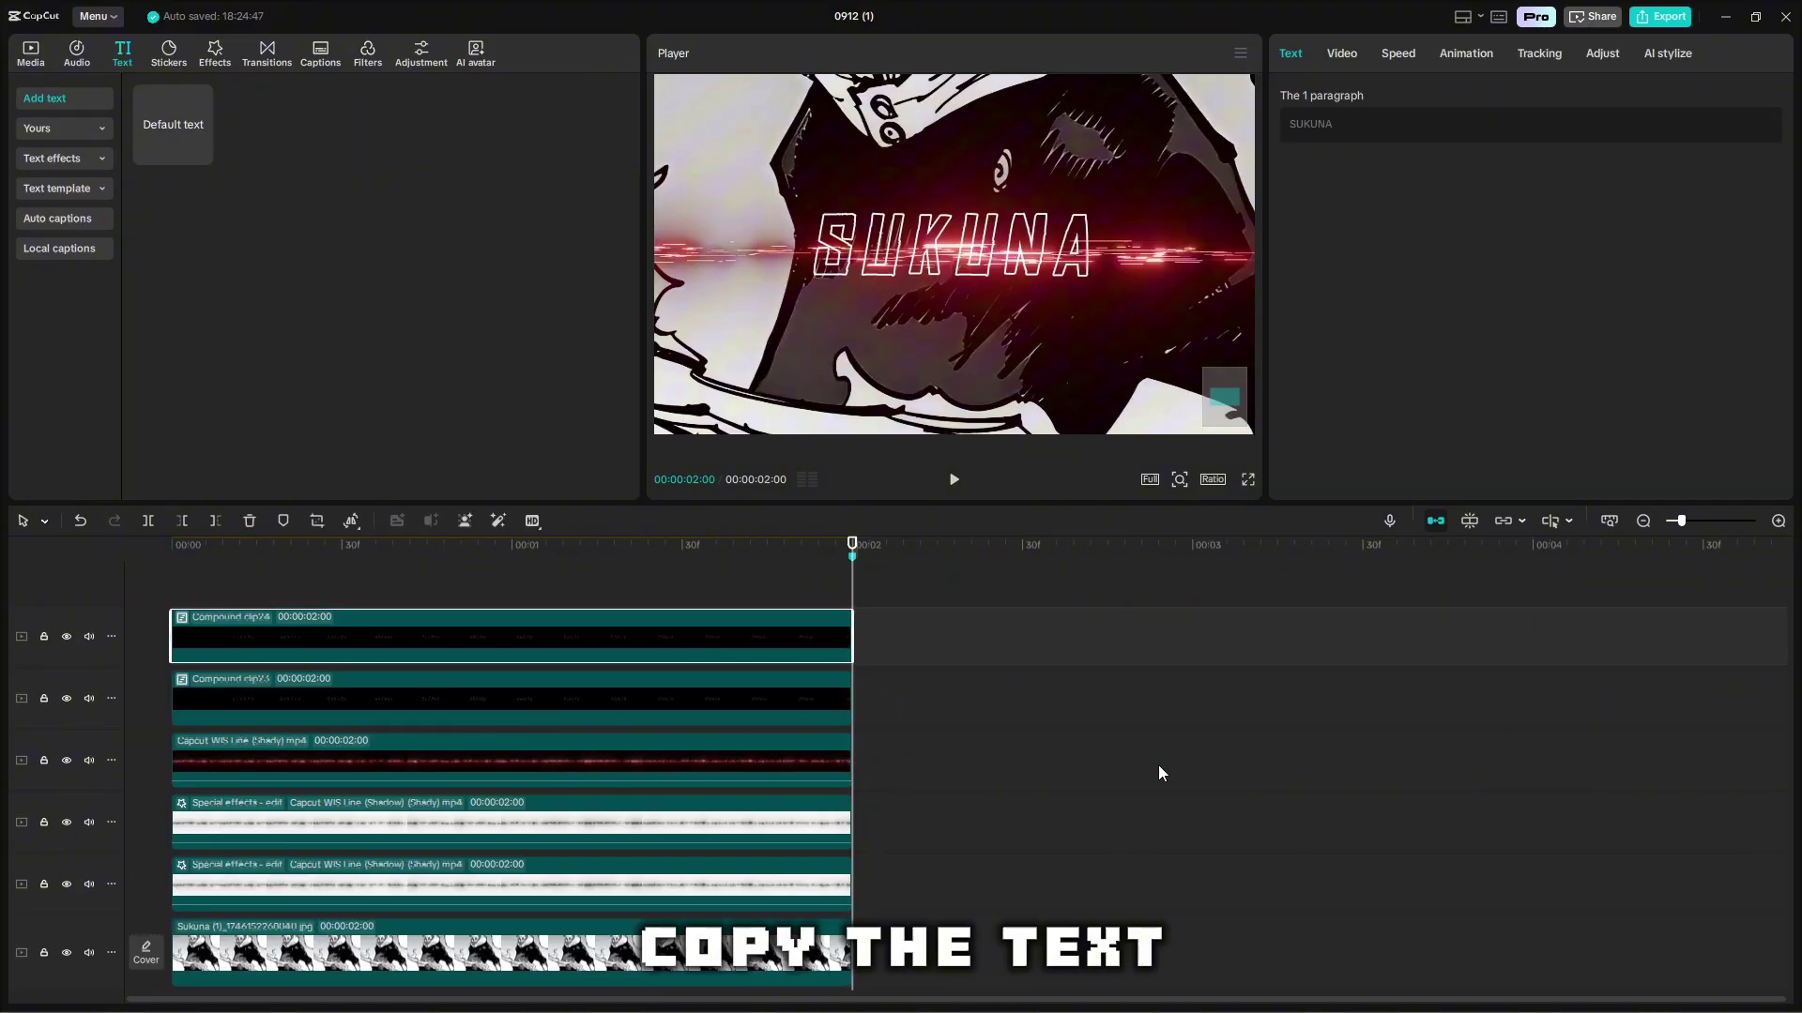
pyautogui.click(769, 594)
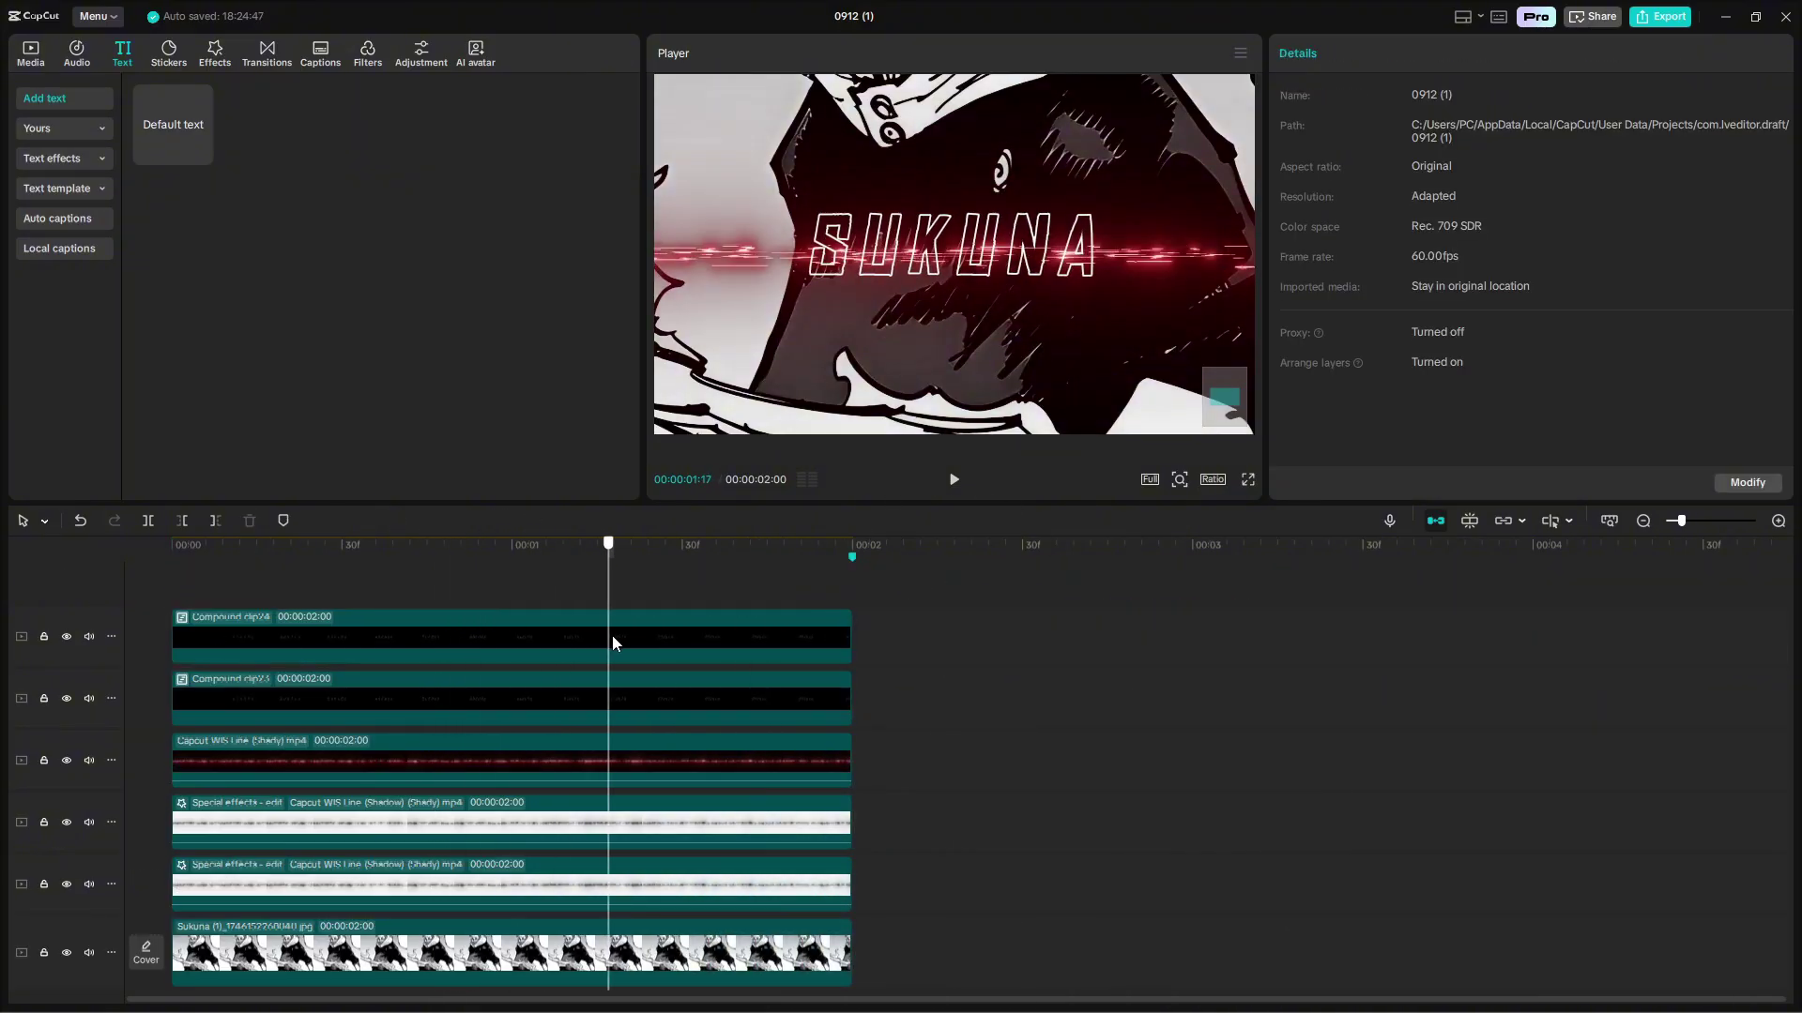
# Open the duplicated compound clip on the uppermost track and set its SUKUNA text color to red FF0000.
pyautogui.click(698, 640)
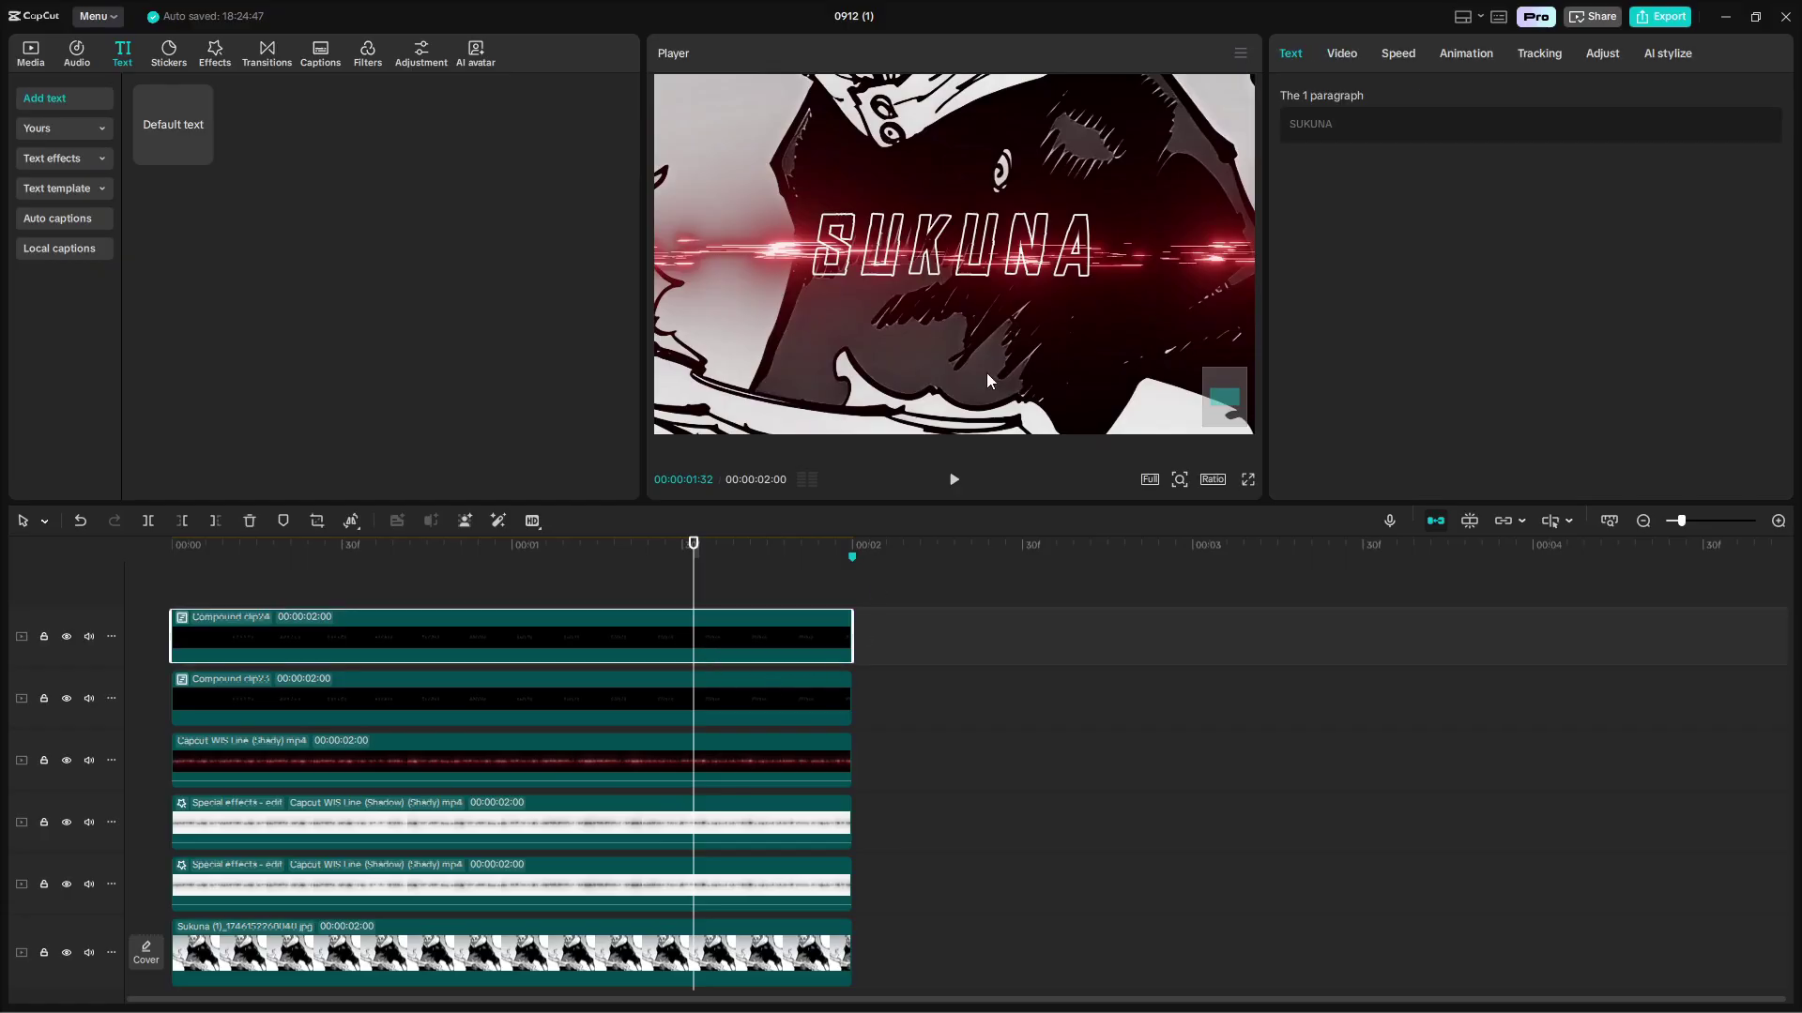
pyautogui.doubleClick(779, 635)
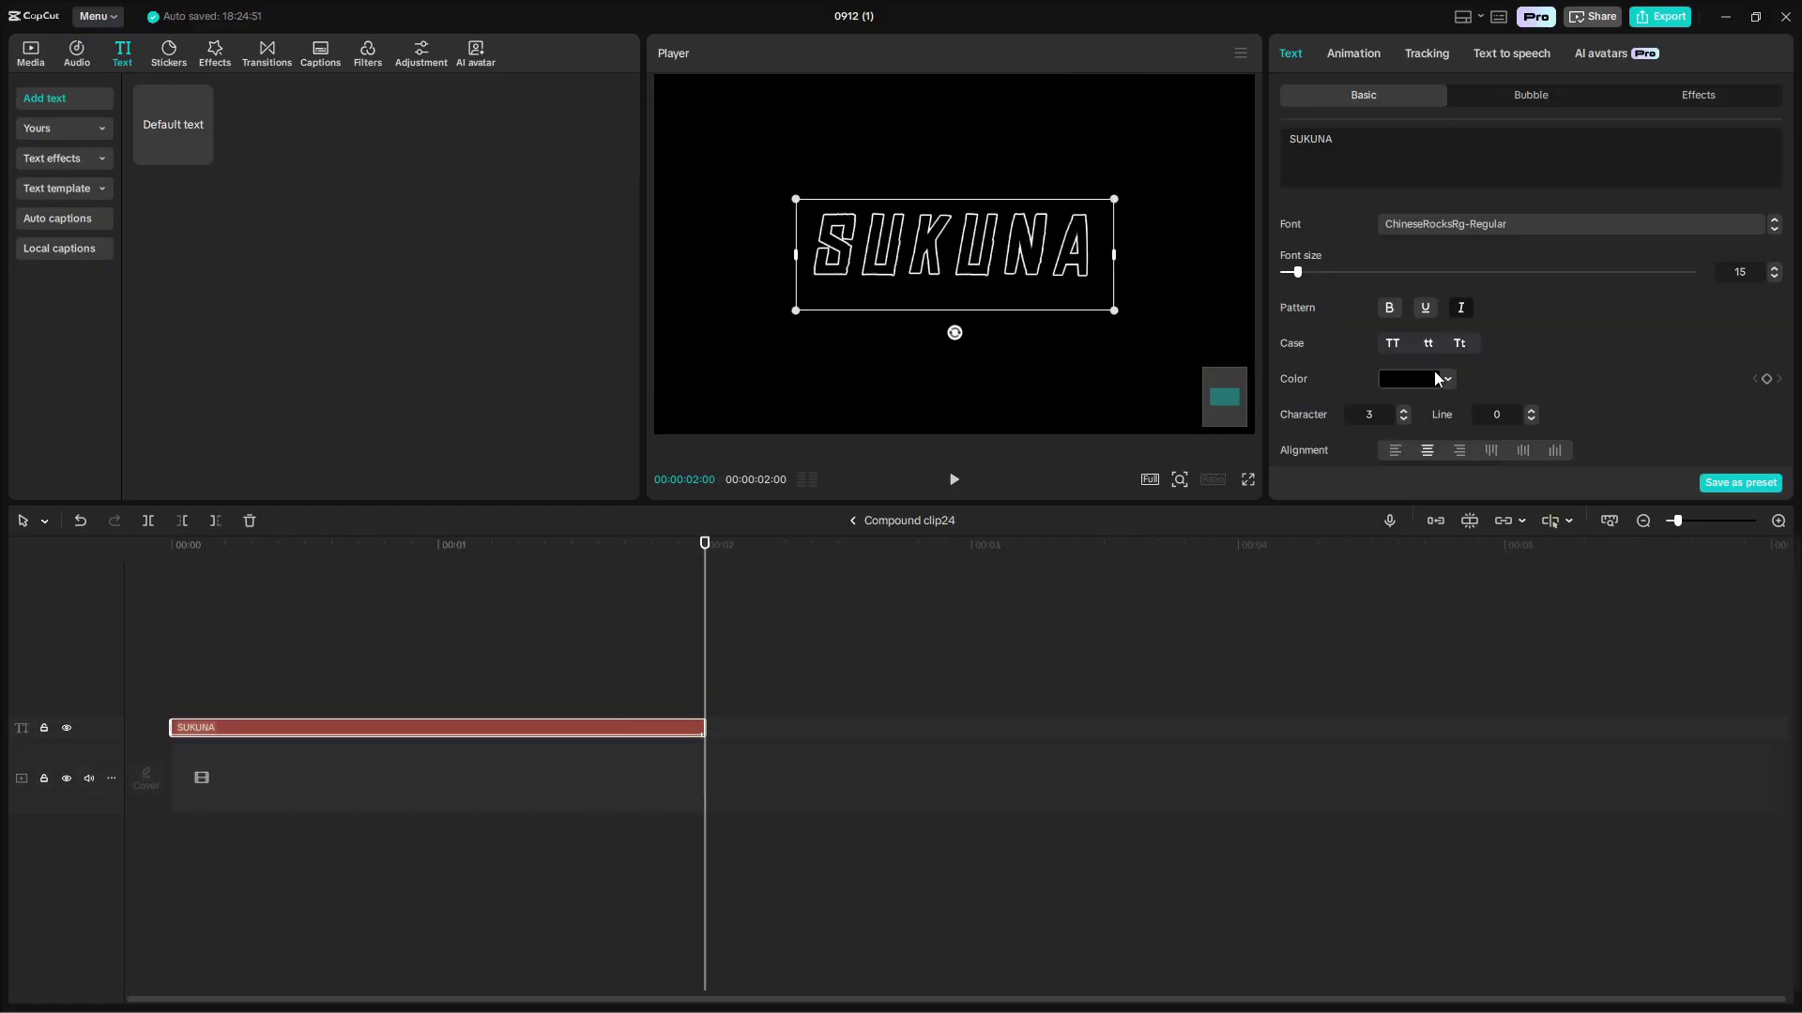
pyautogui.click(1426, 381)
pyautogui.click(1431, 464)
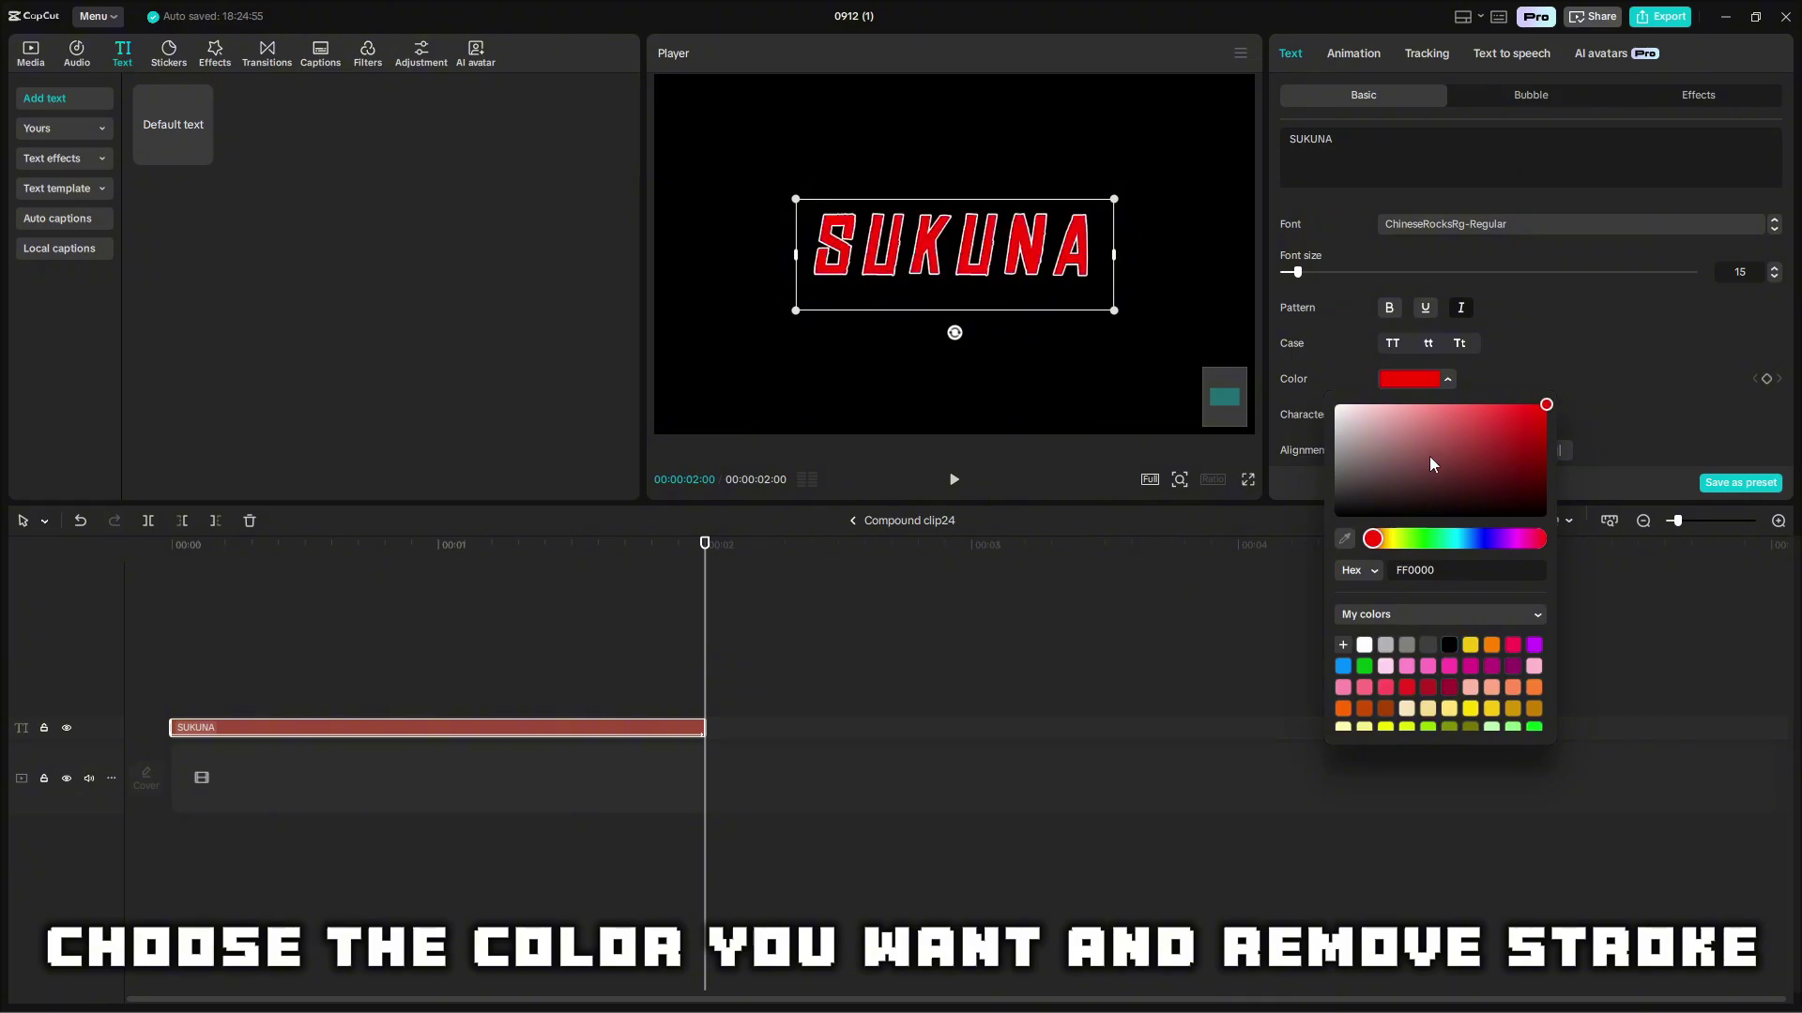
pyautogui.click(1314, 368)
# Disable the stroke on the red SUKUNA text.
pyautogui.scroll(-2, 1437, 400)
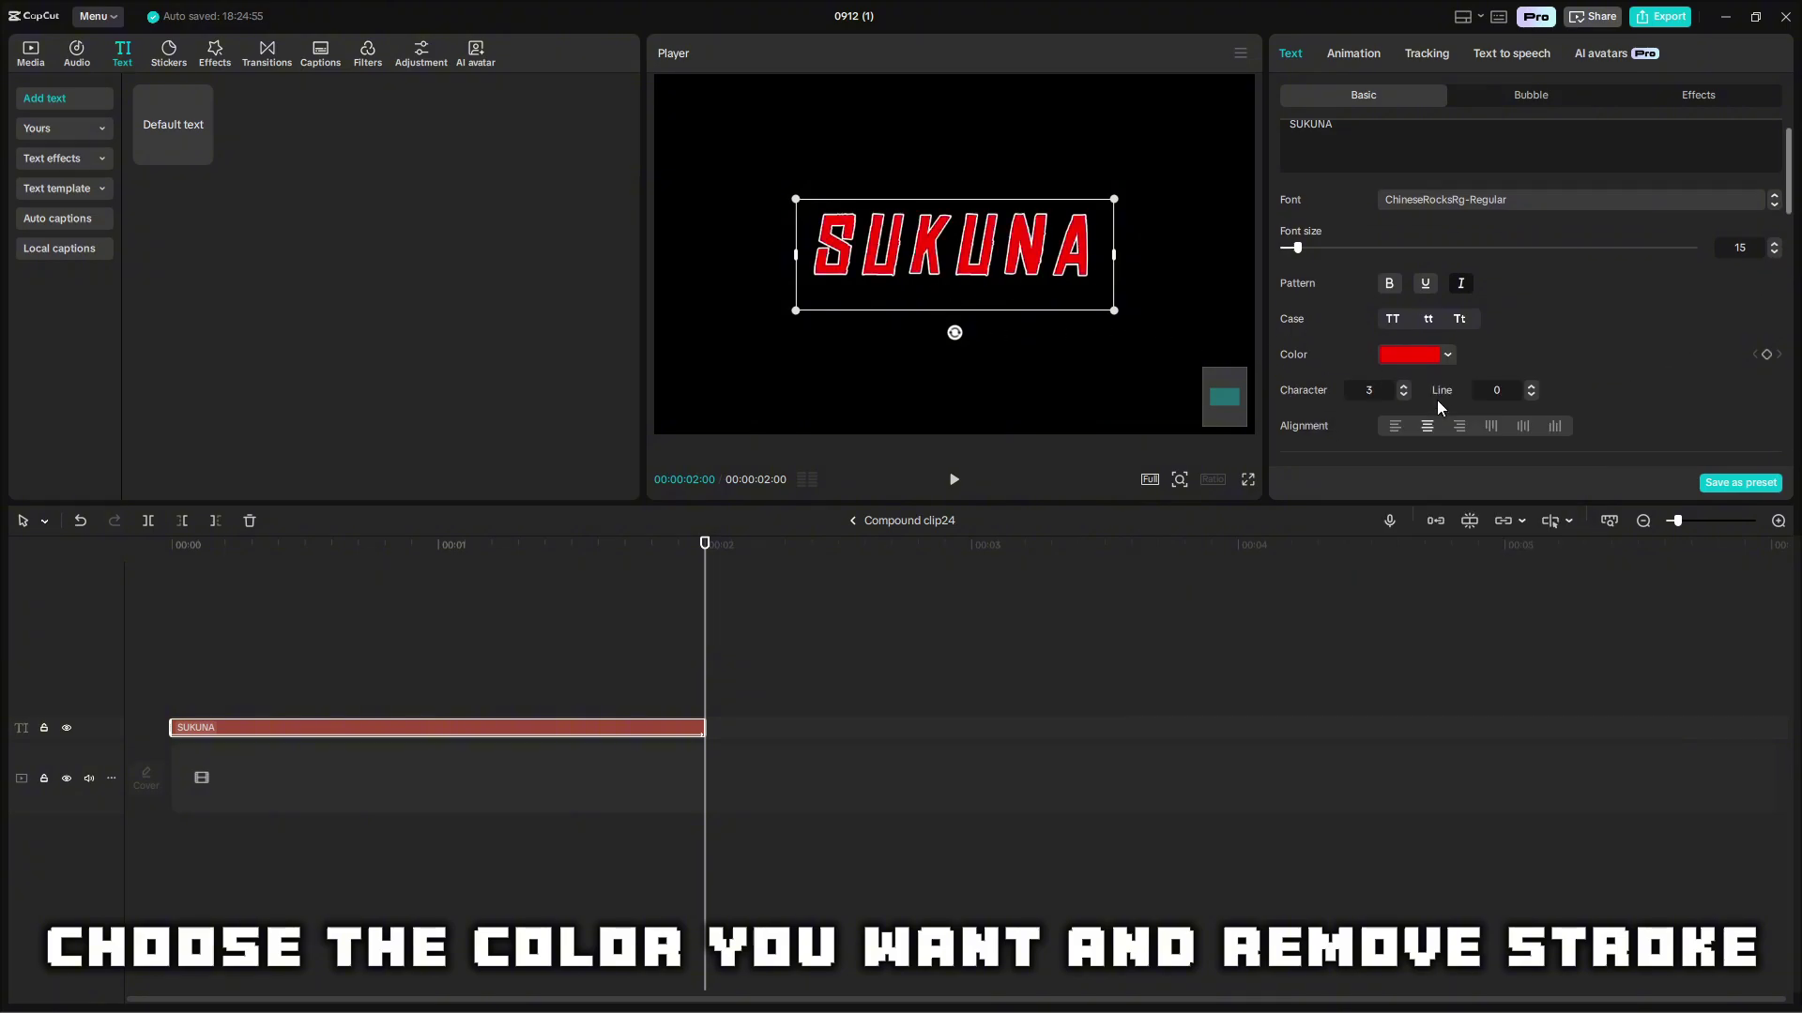
pyautogui.scroll(-6, 1437, 400)
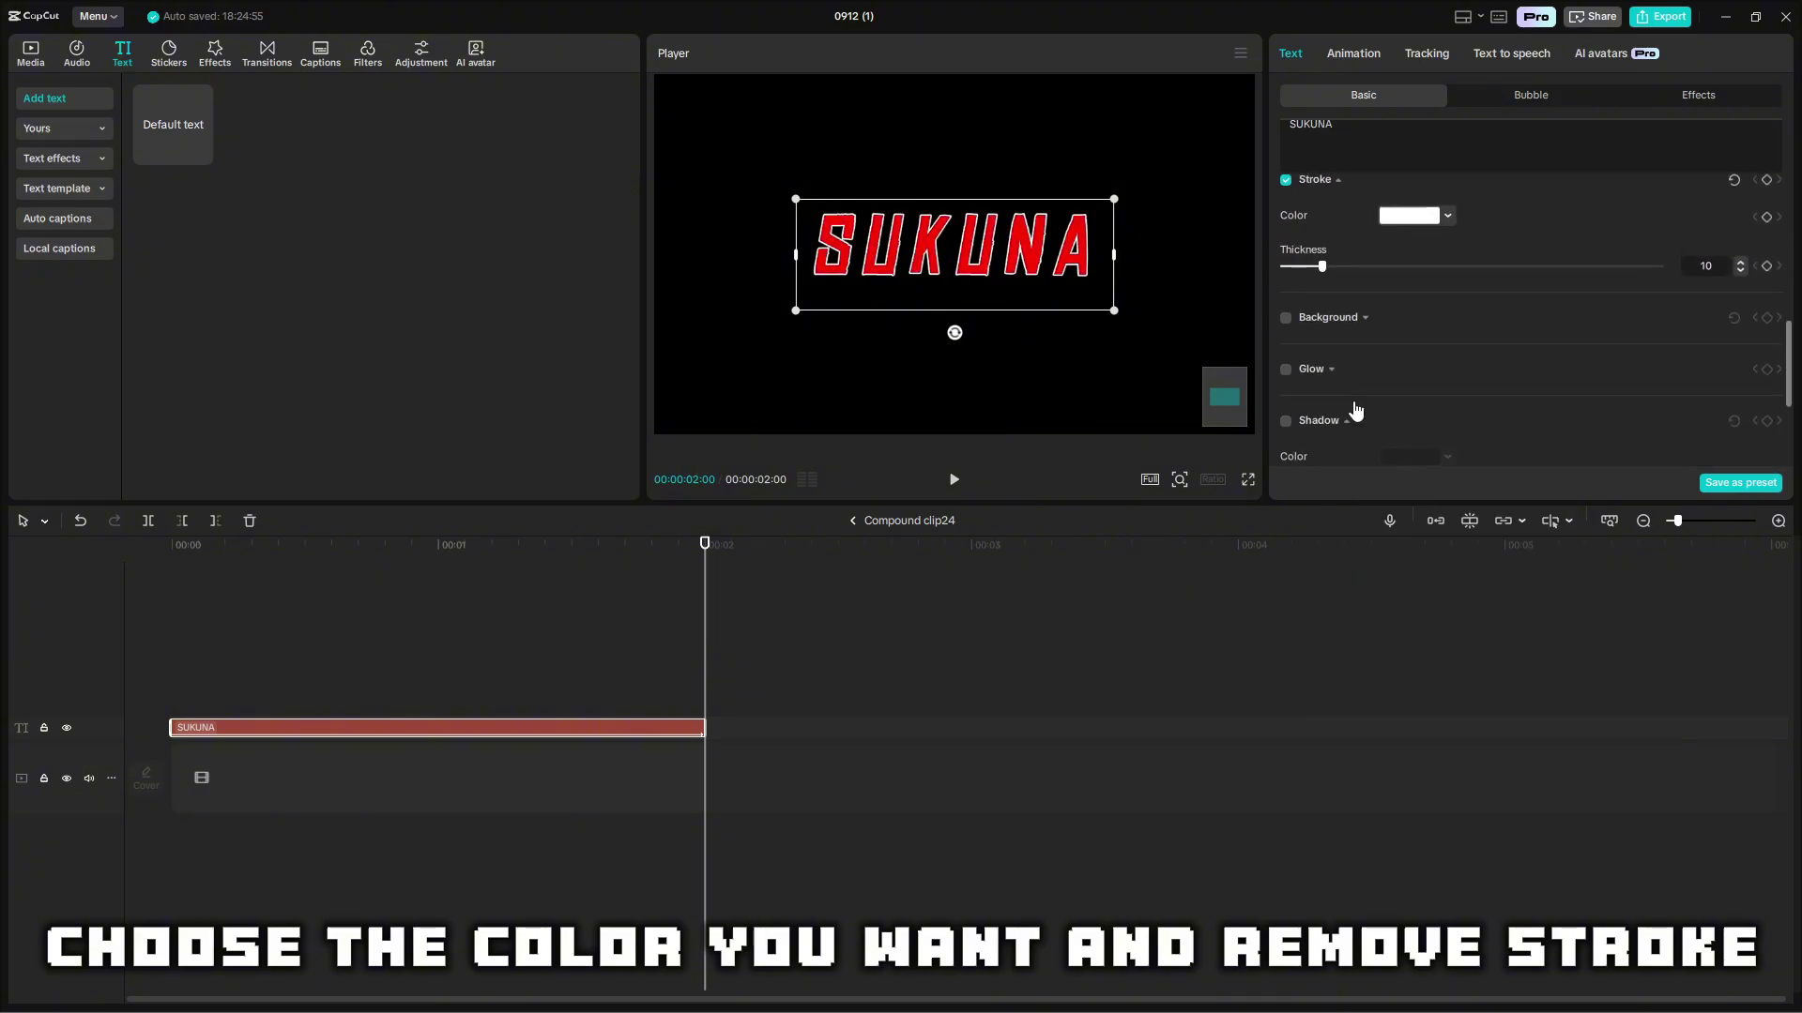
pyautogui.scroll(5, 1355, 411)
pyautogui.scroll(-3, 1360, 405)
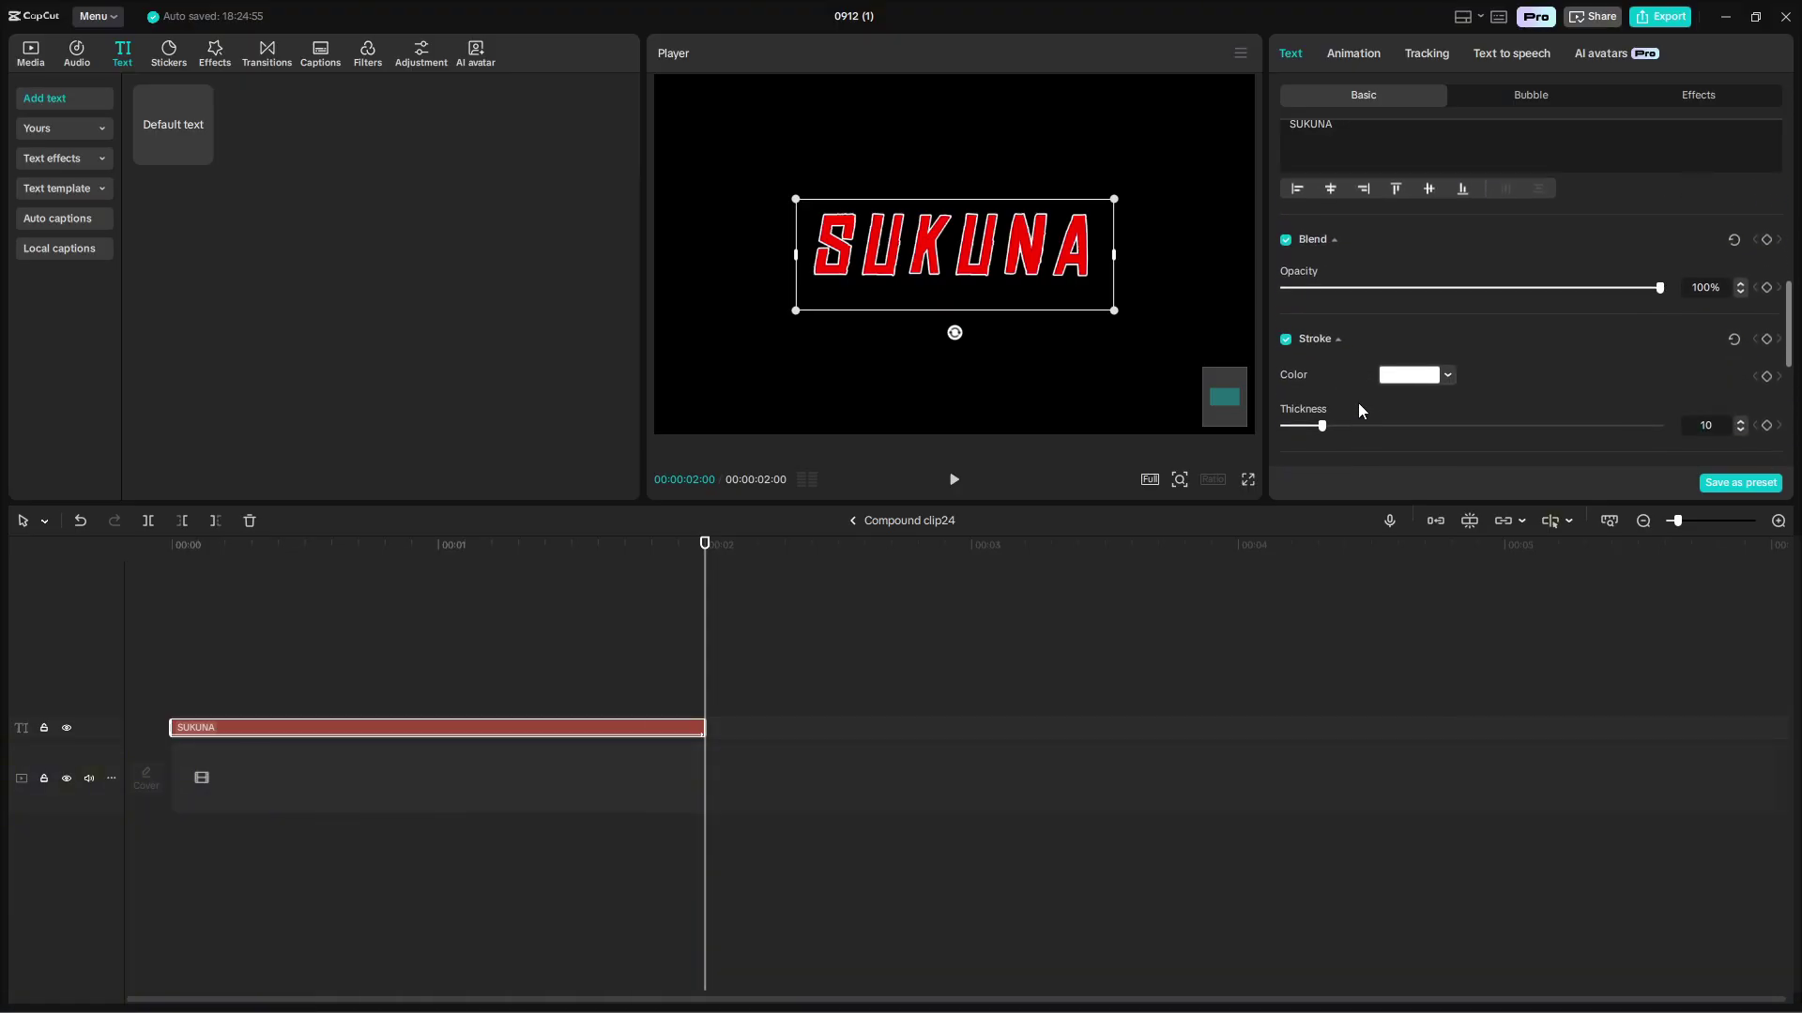
pyautogui.click(1407, 319)
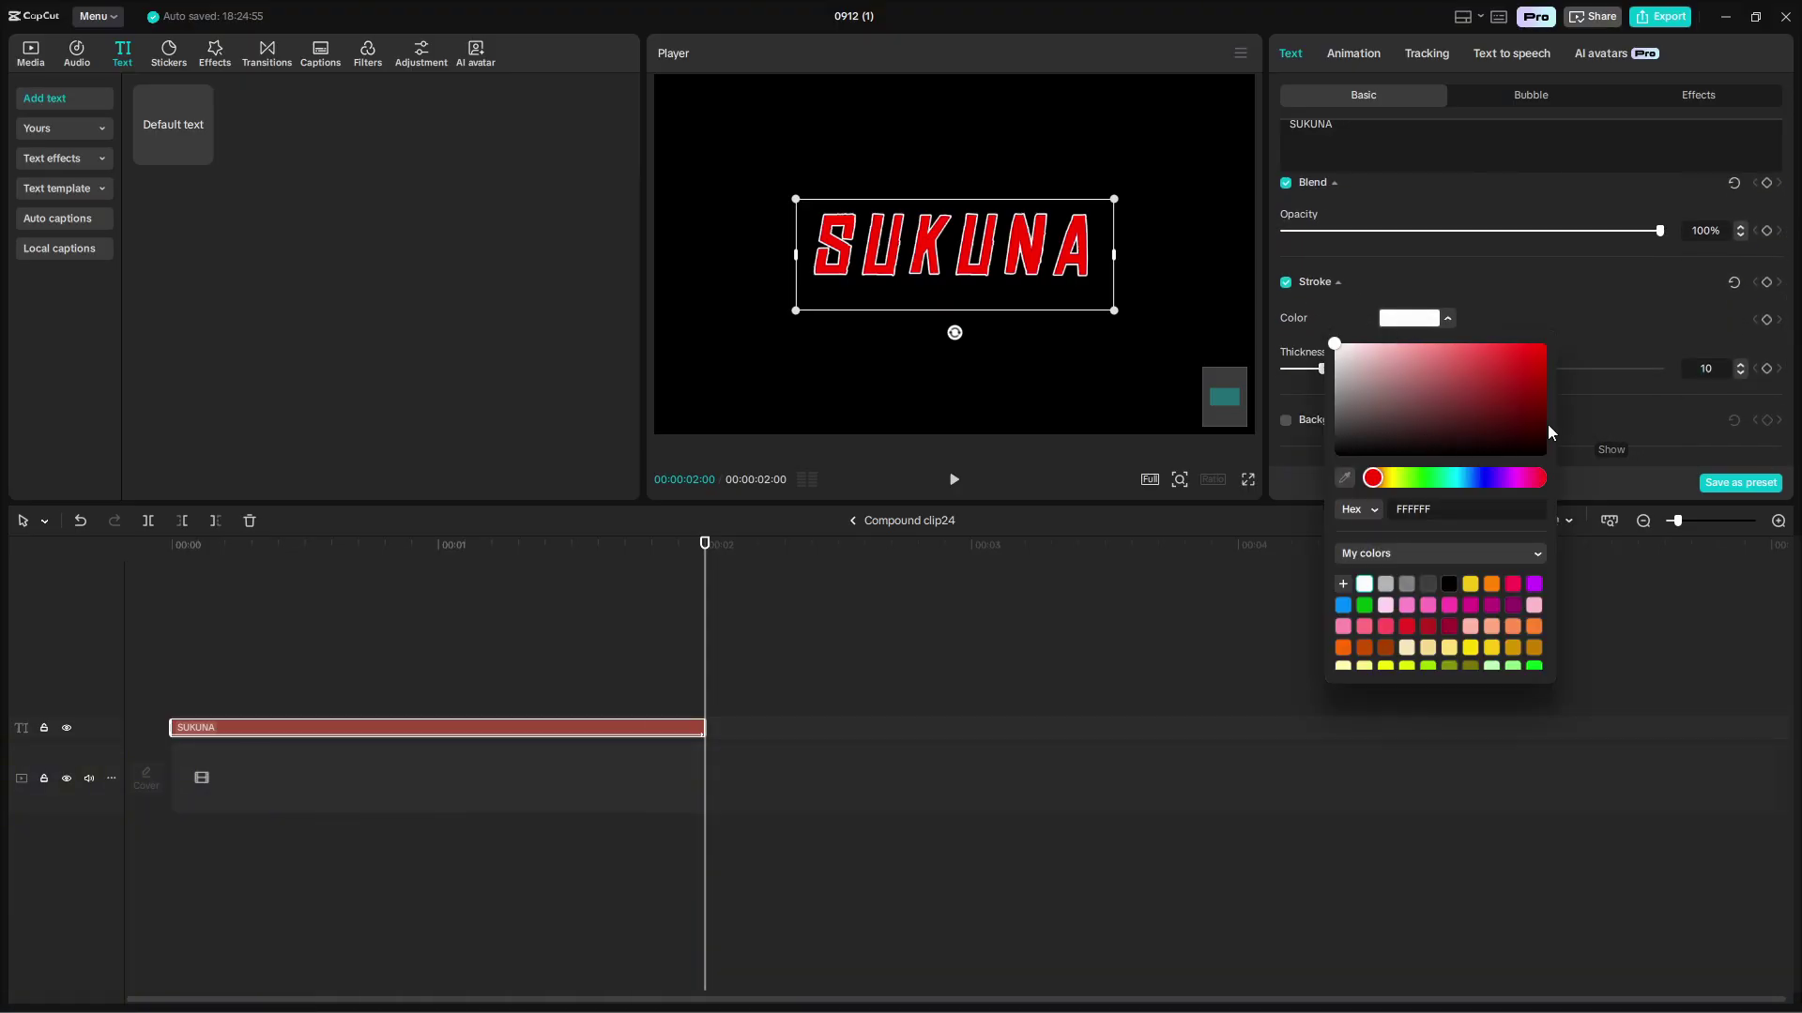
pyautogui.click(1287, 283)
pyautogui.click(1285, 283)
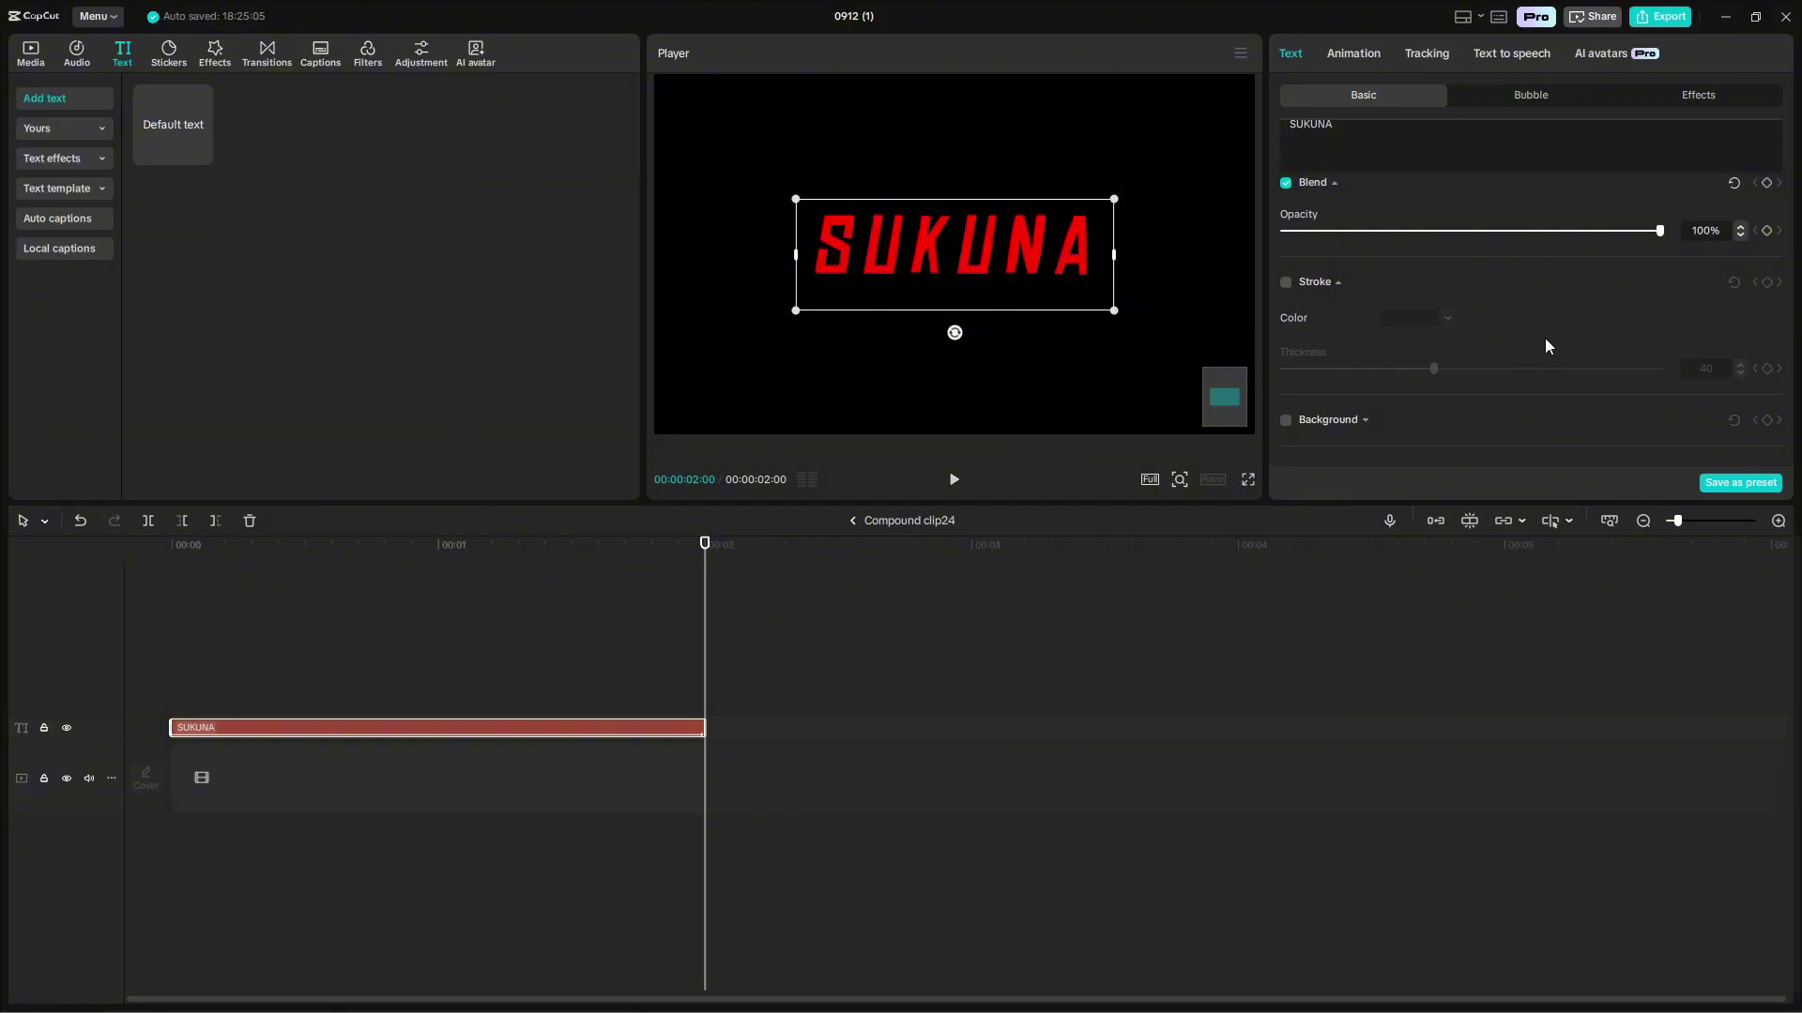
# Play the red text's animation inside the compound clip and return to the main timeline.
pyautogui.click(697, 595)
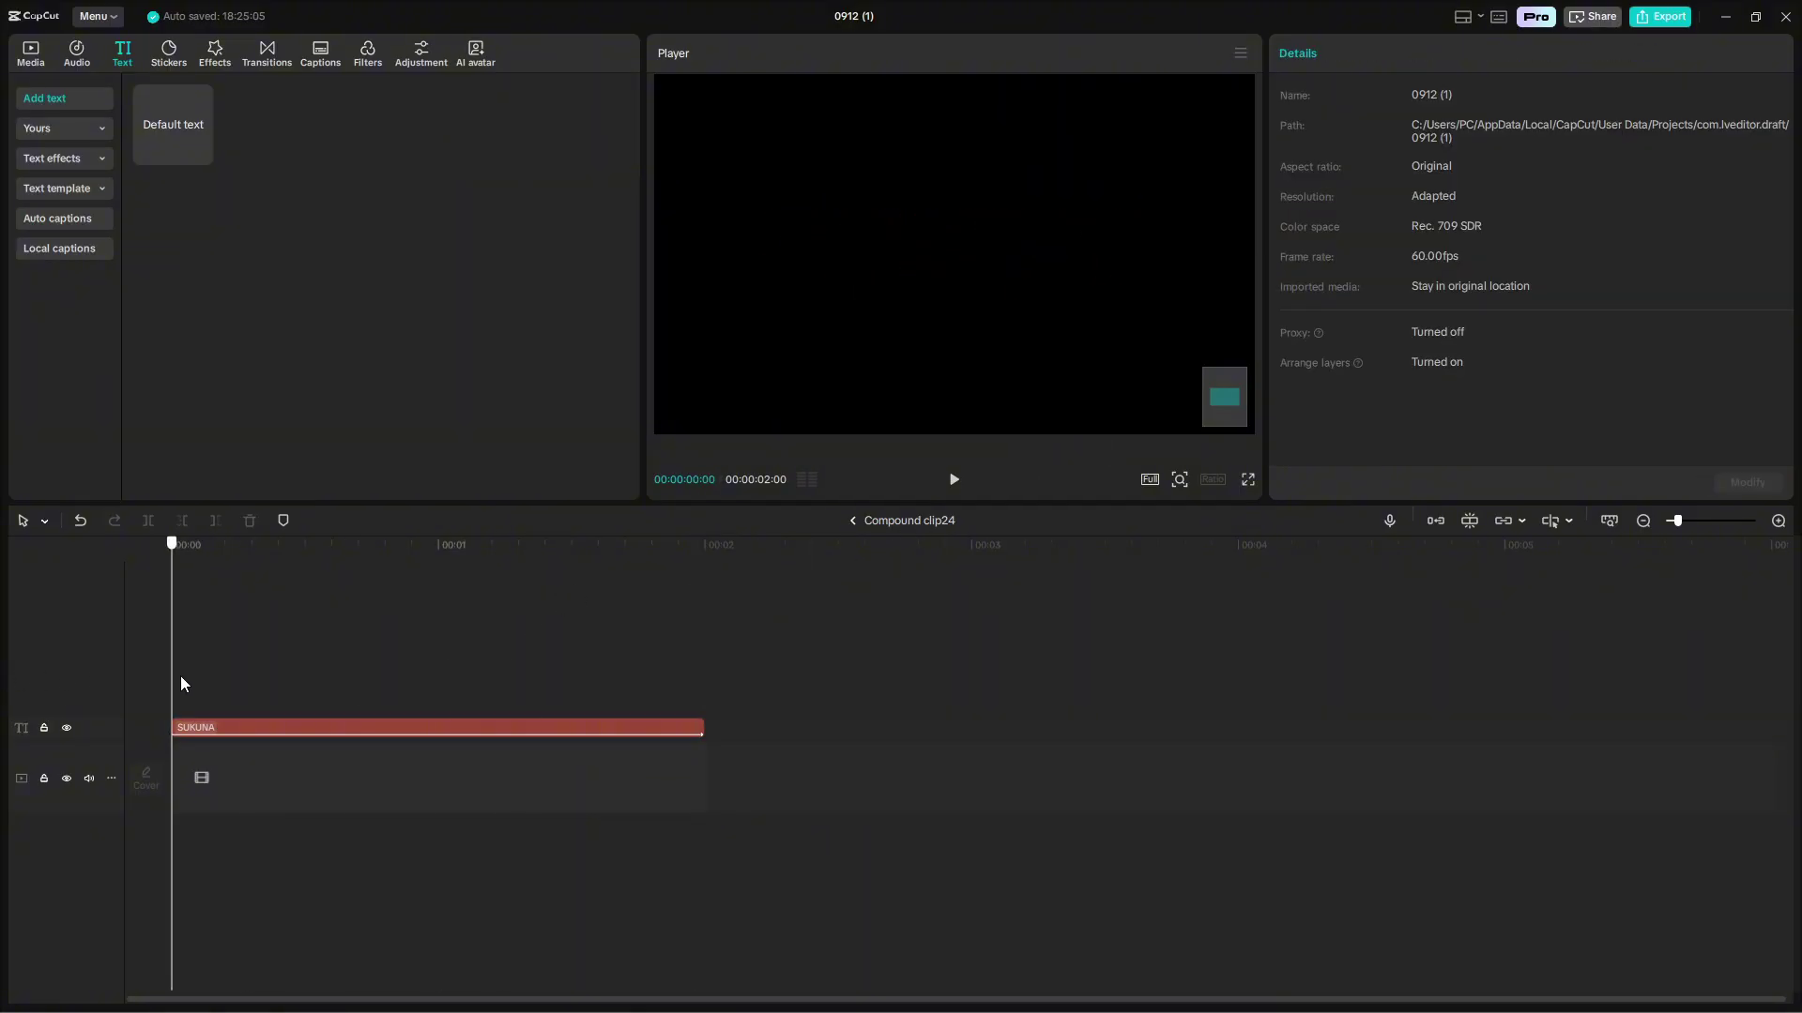
pyautogui.press('space')
pyautogui.click(146, 674)
pyautogui.click(854, 521)
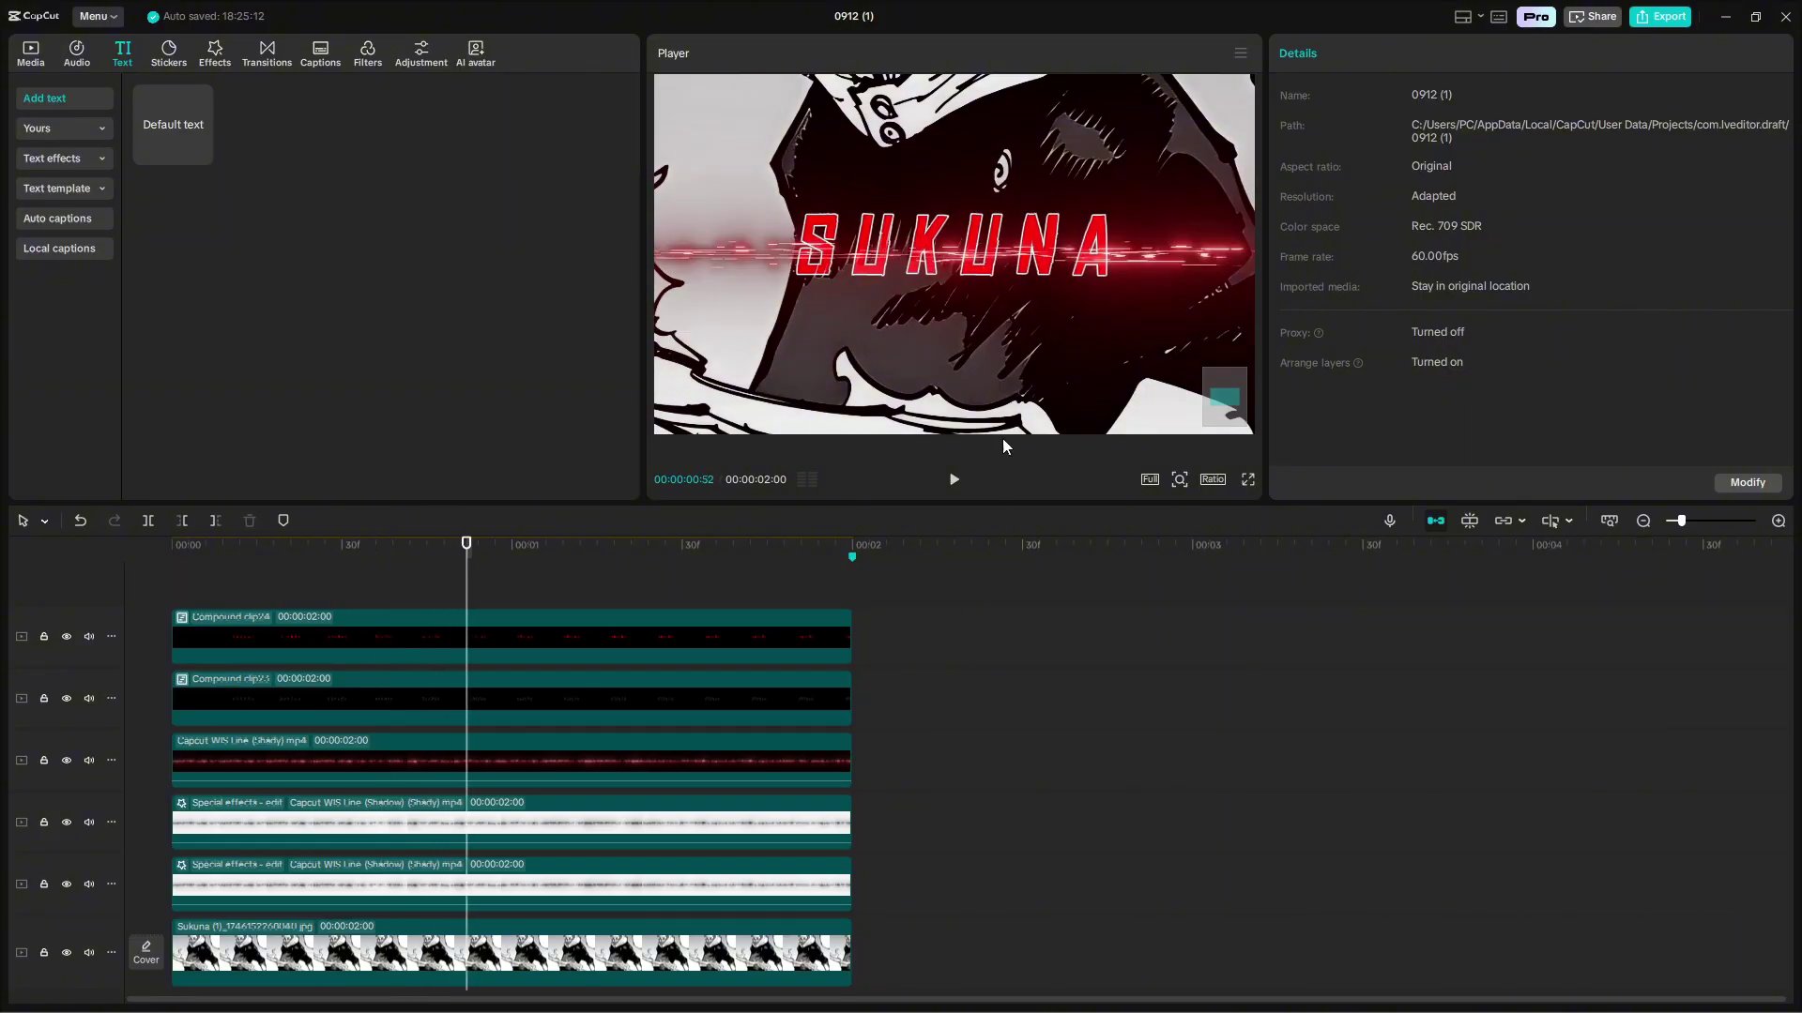
# Add a Split mask to the red SUKUNA compound clip and reverse it so only the letters' lower half is red.
pyautogui.click(825, 643)
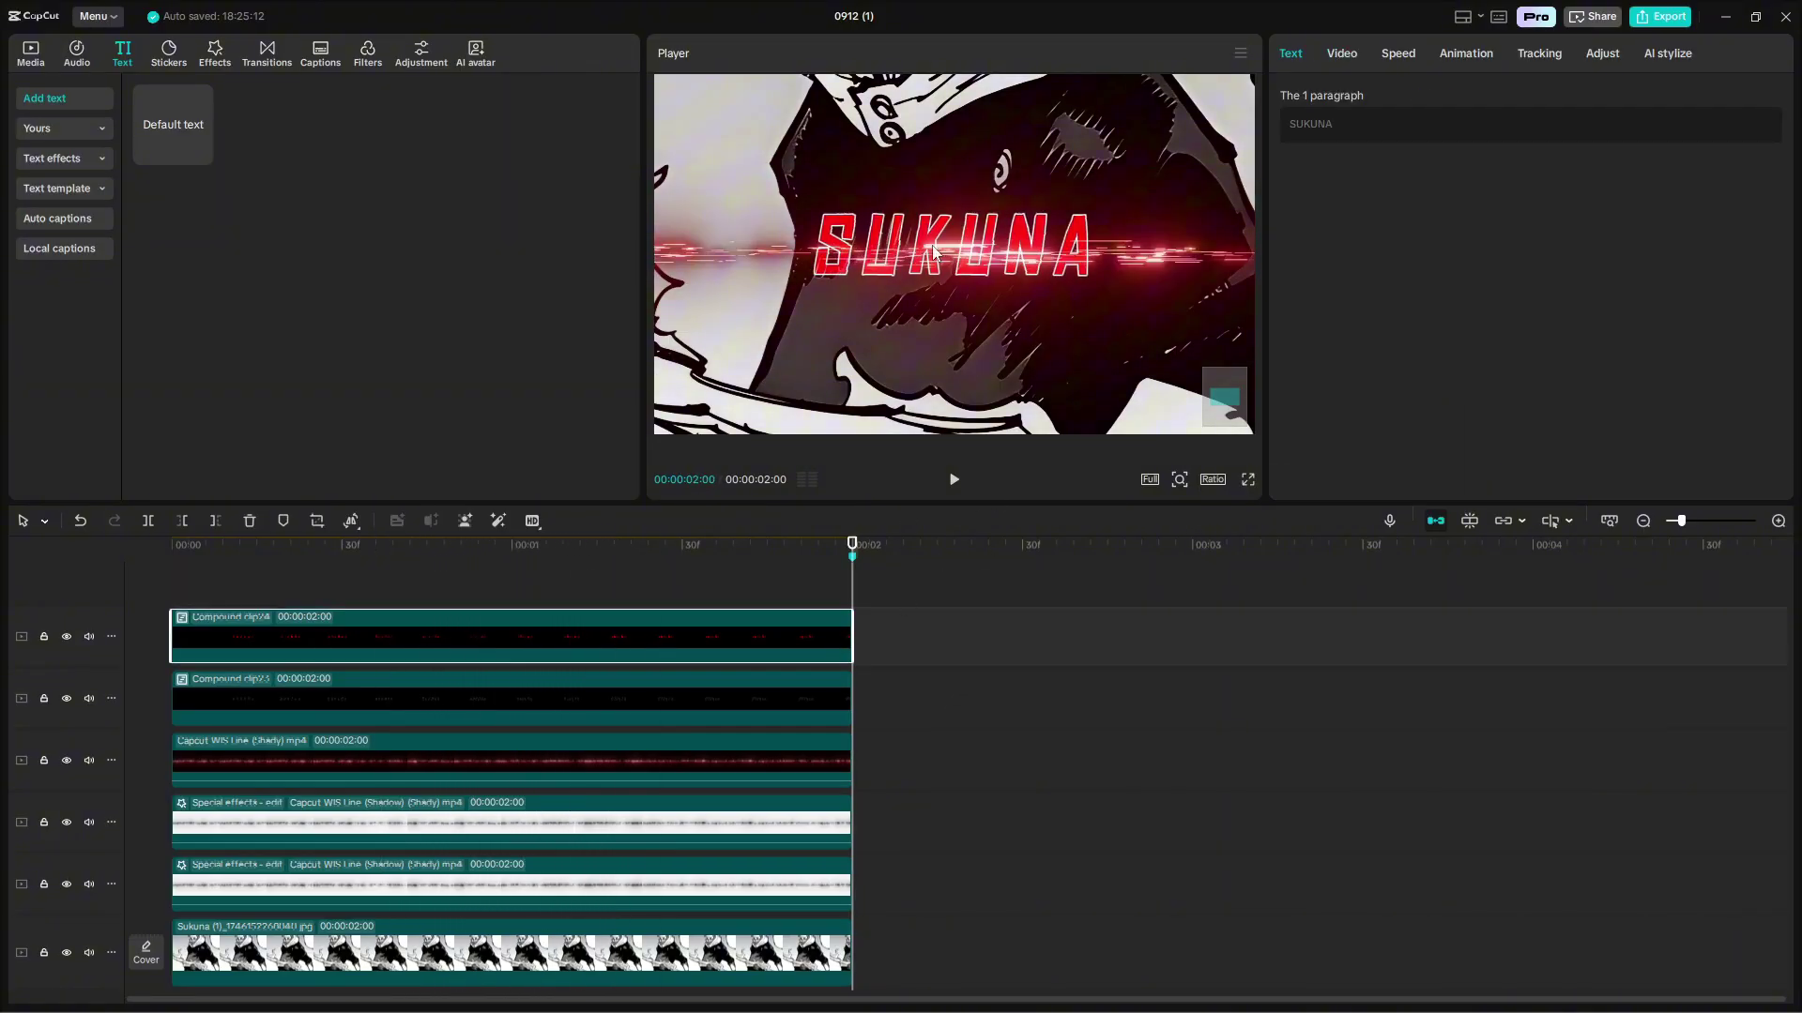
pyautogui.click(1342, 54)
pyautogui.scroll(-1, 1637, 358)
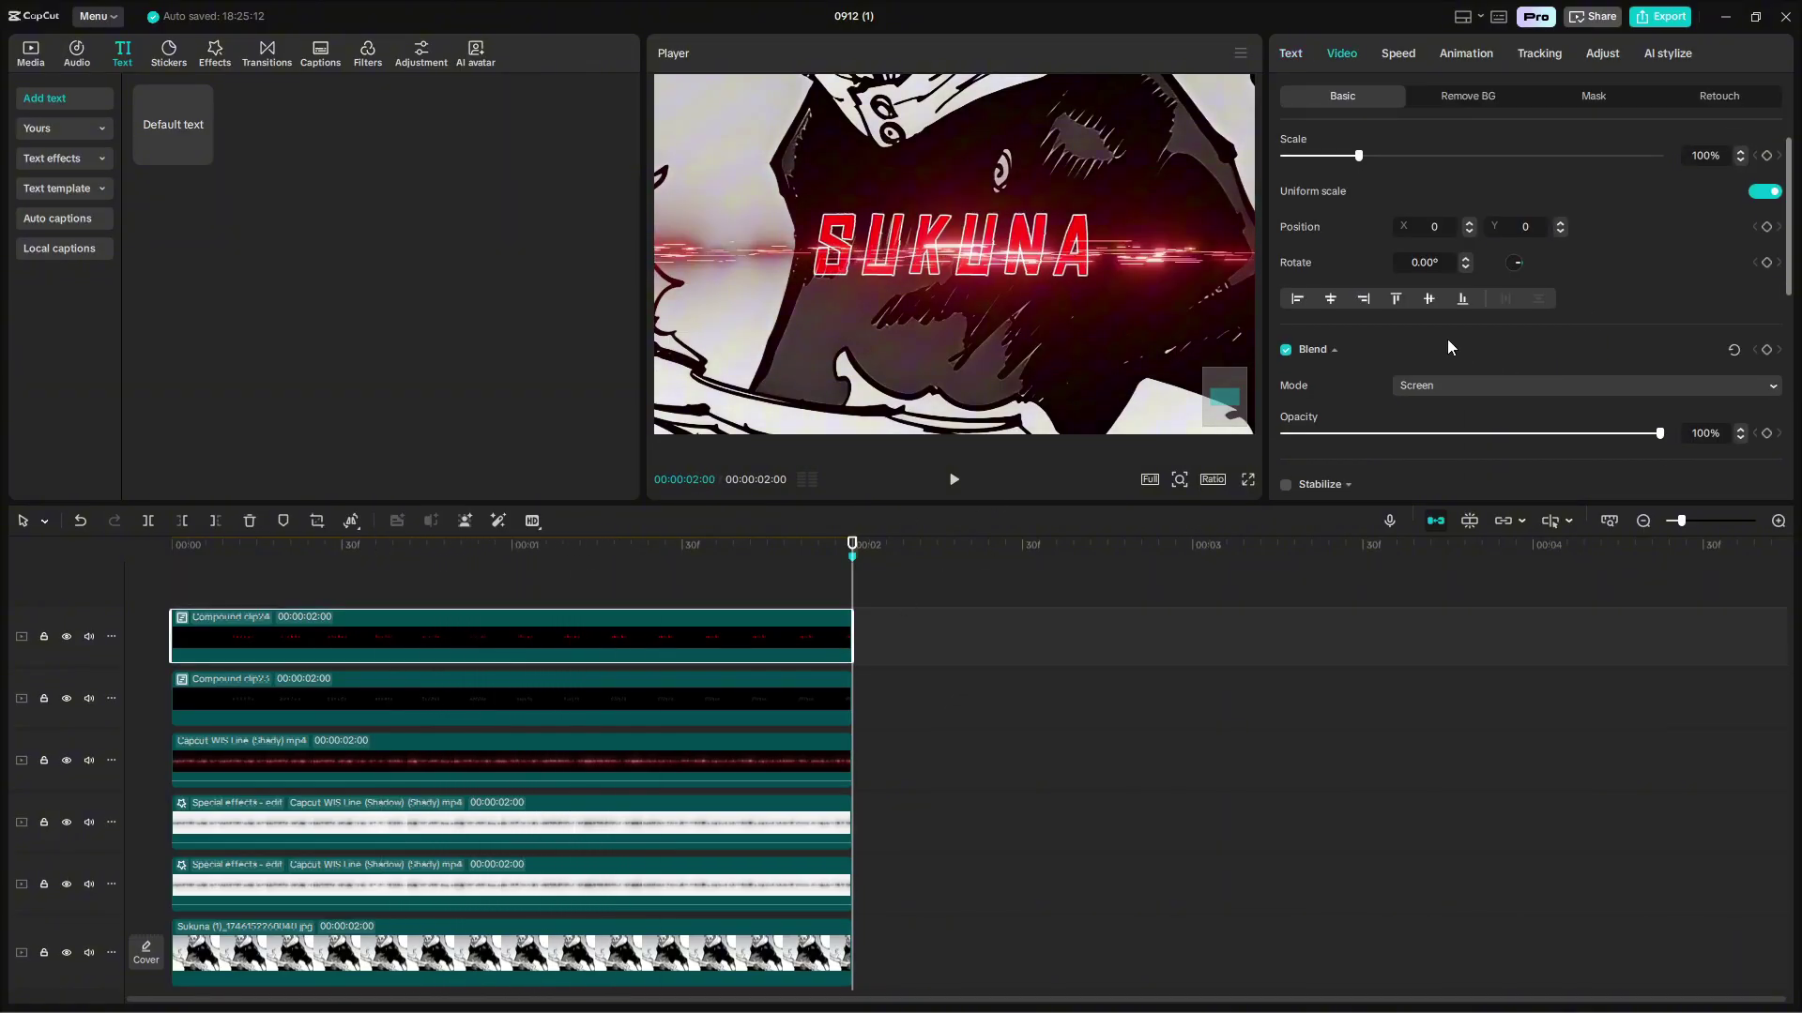
pyautogui.click(1405, 387)
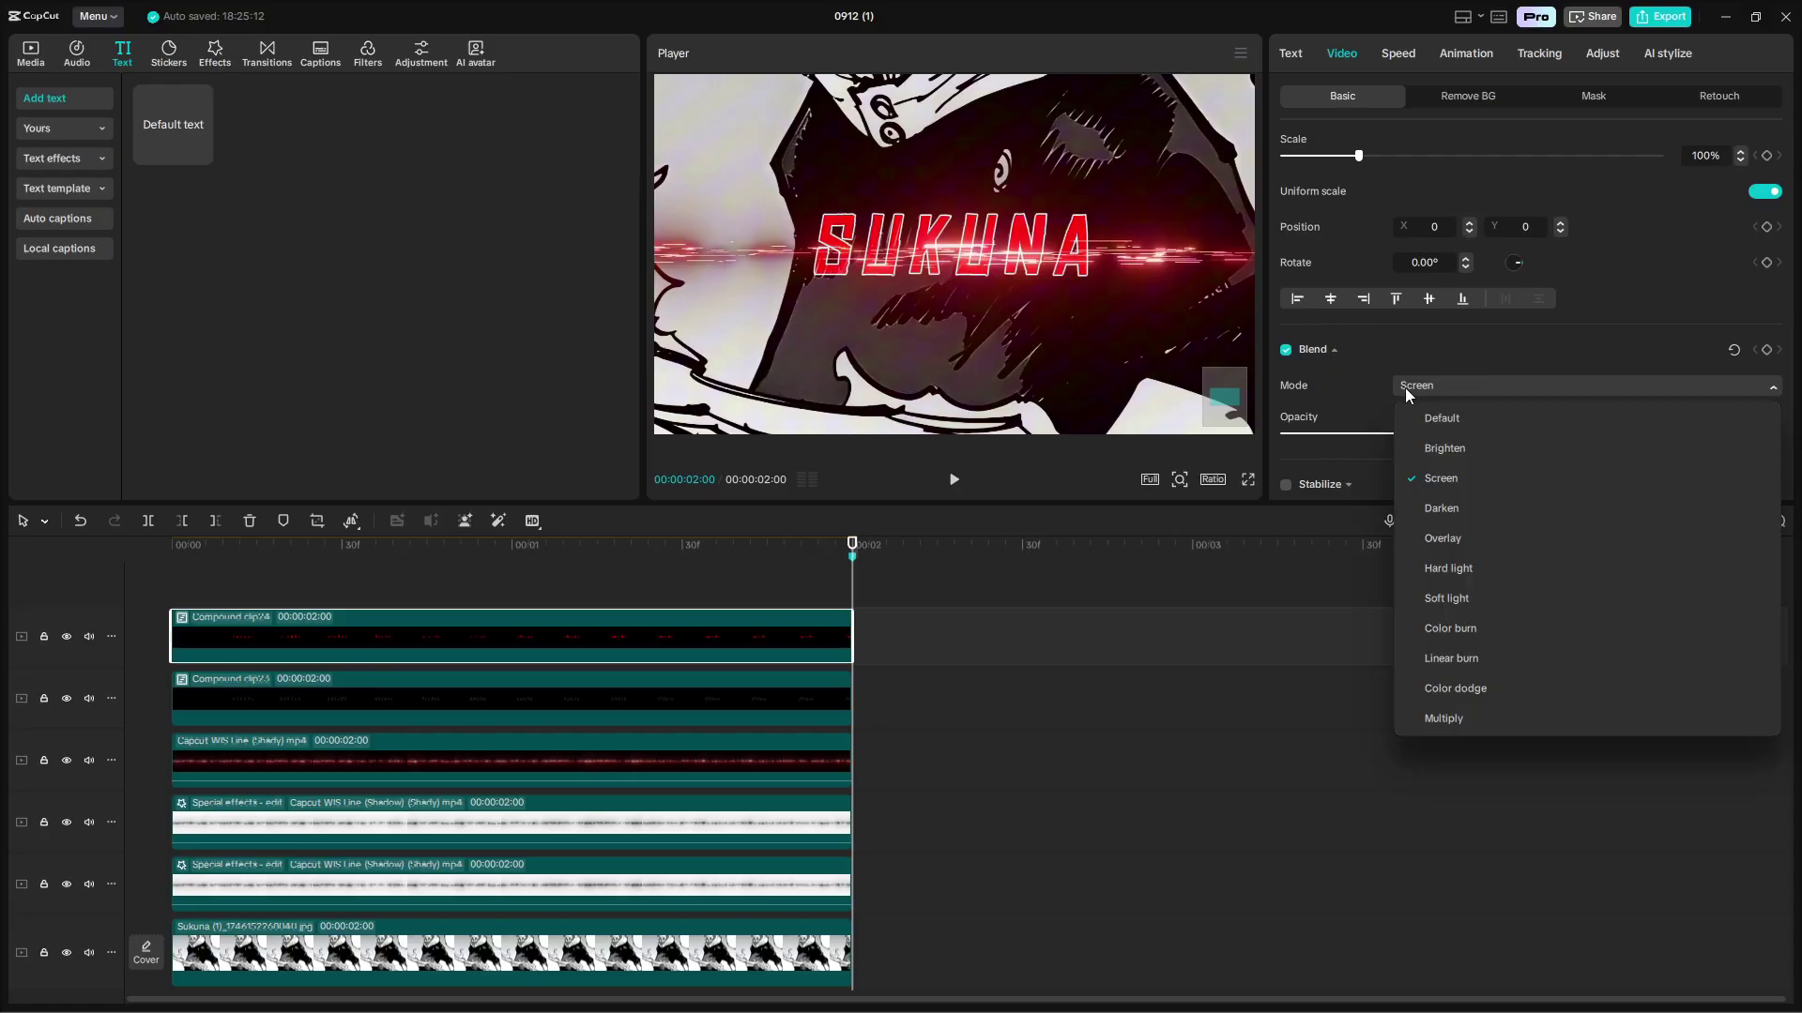
pyautogui.click(1405, 387)
pyautogui.click(1593, 97)
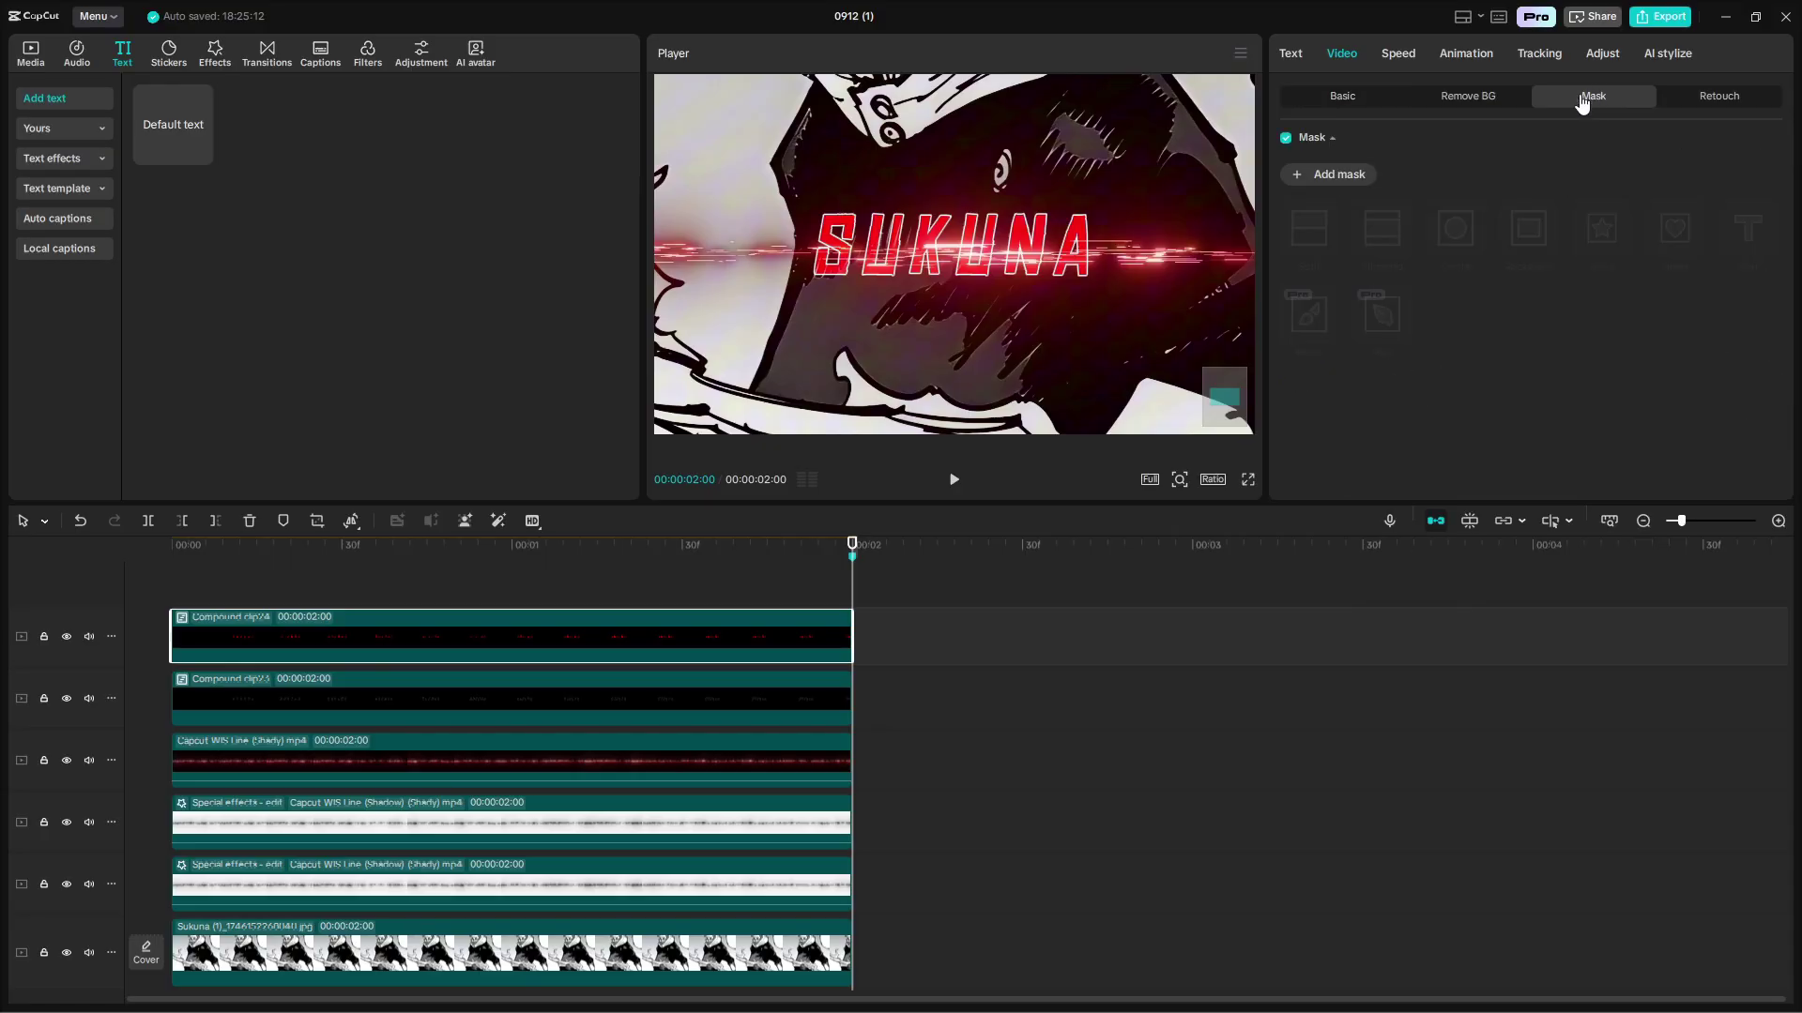
pyautogui.click(1329, 175)
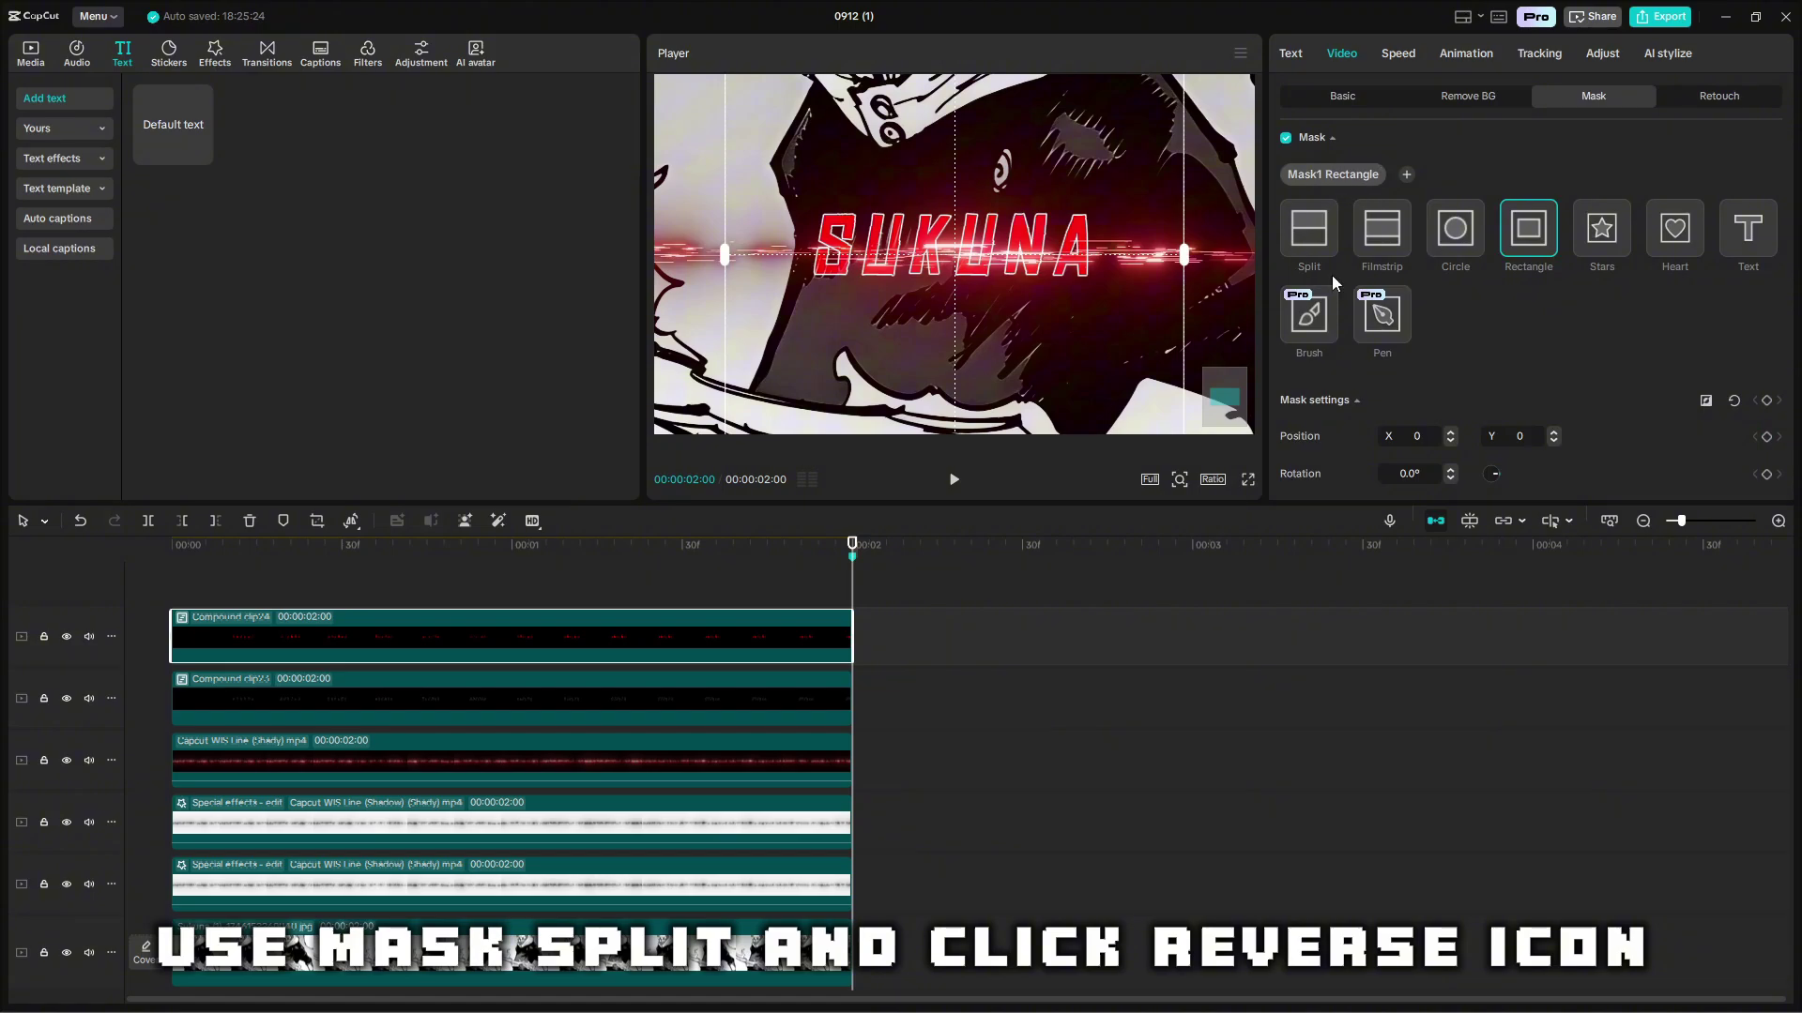
pyautogui.click(1318, 249)
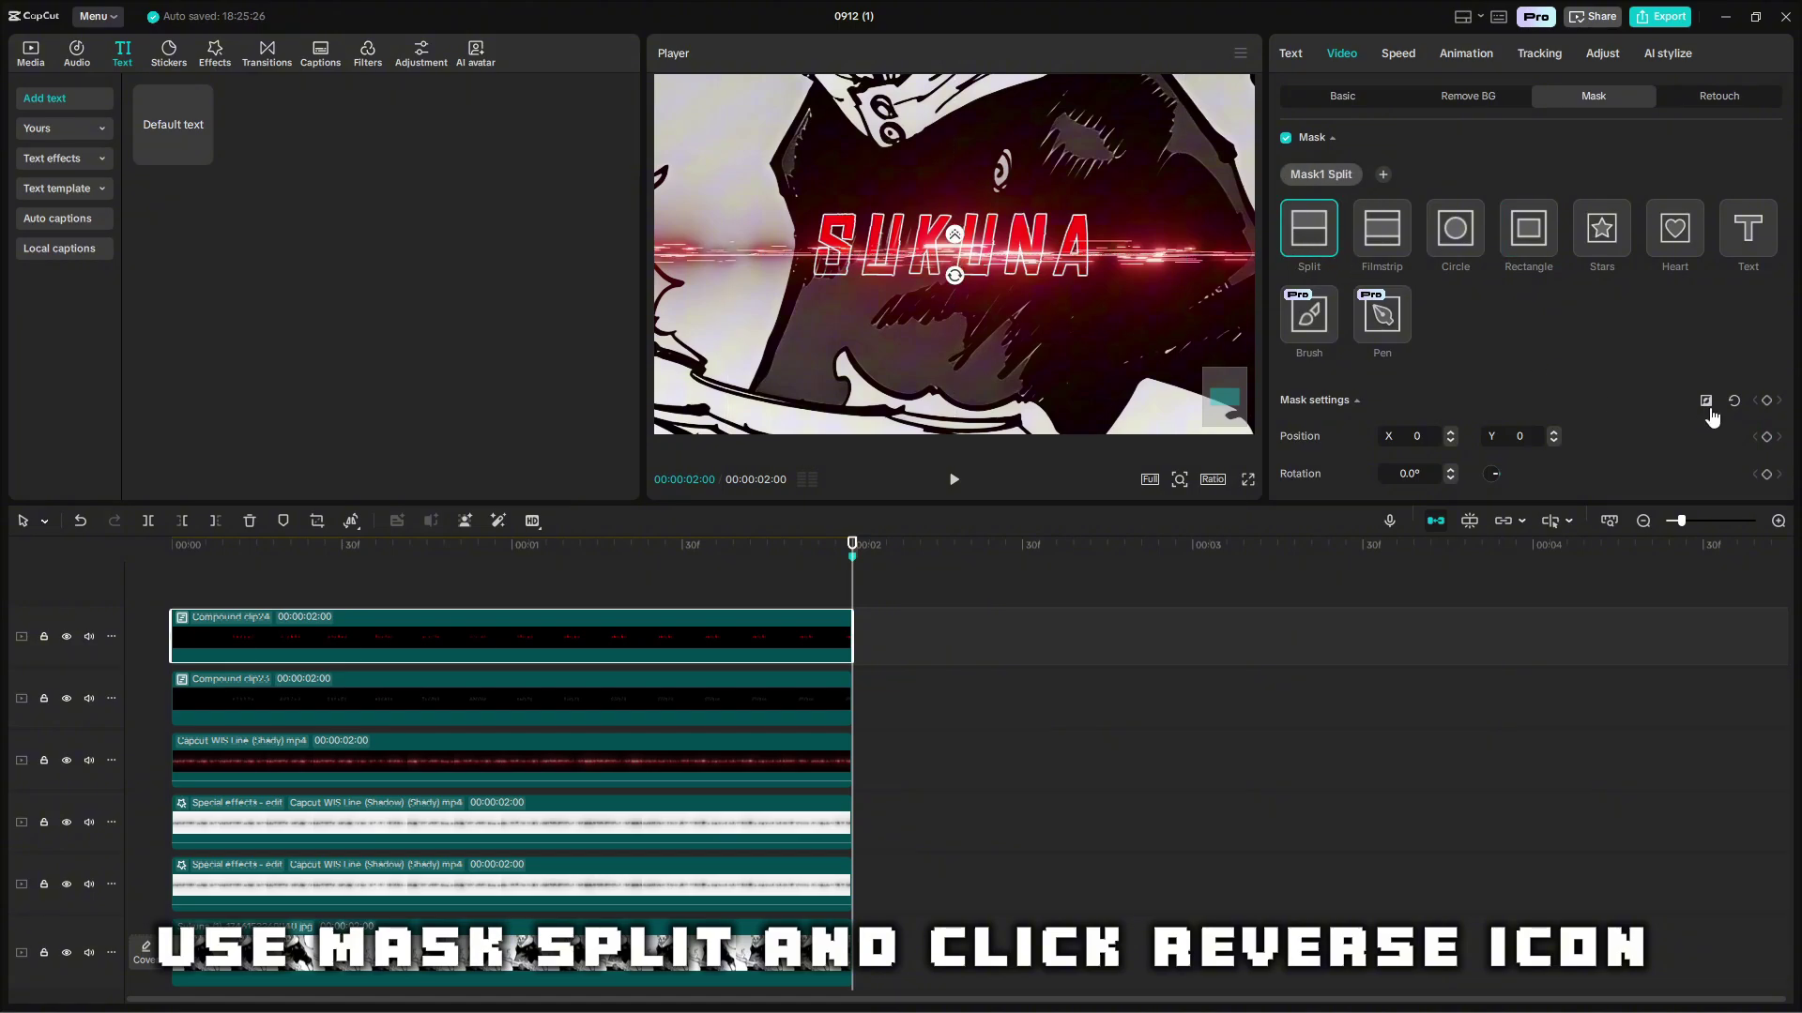
pyautogui.scroll(-1, 1375, 410)
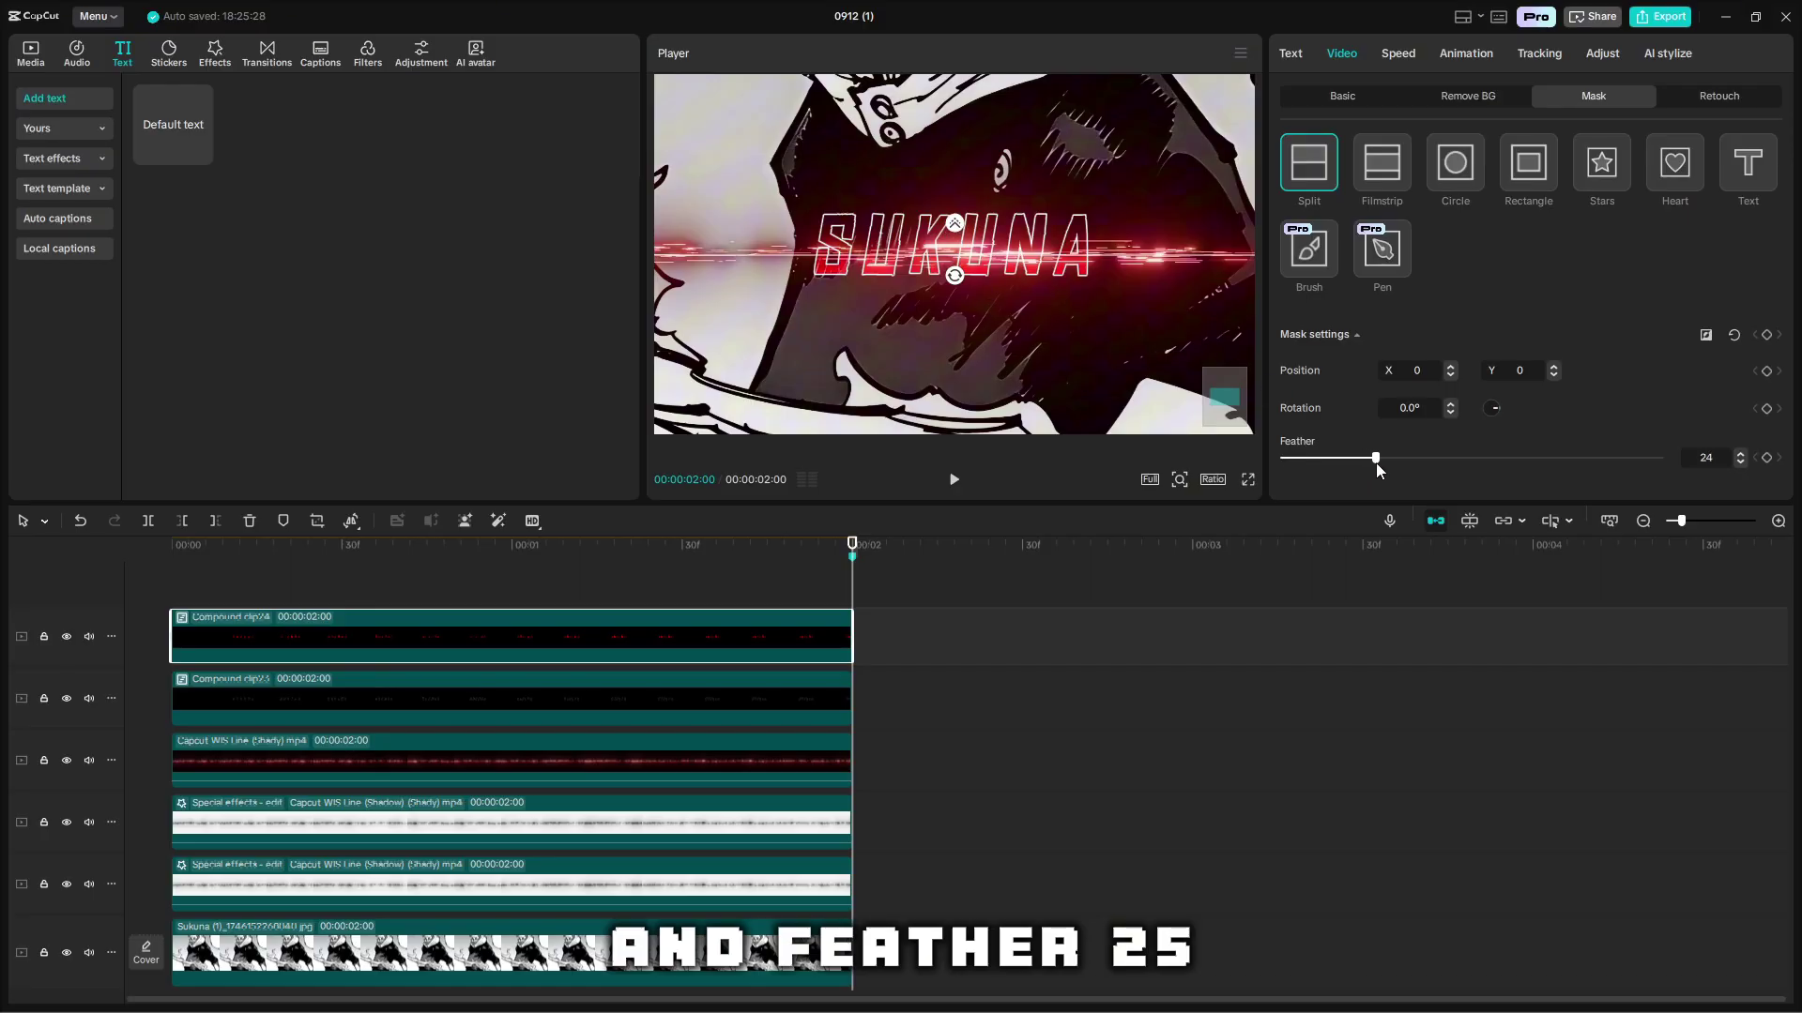
# Set the Split mask's feather to 25 and play the composition to check the red fill.
pyautogui.moveTo(1377, 464); pyautogui.dragTo(1381, 464)
pyautogui.click(1719, 460)
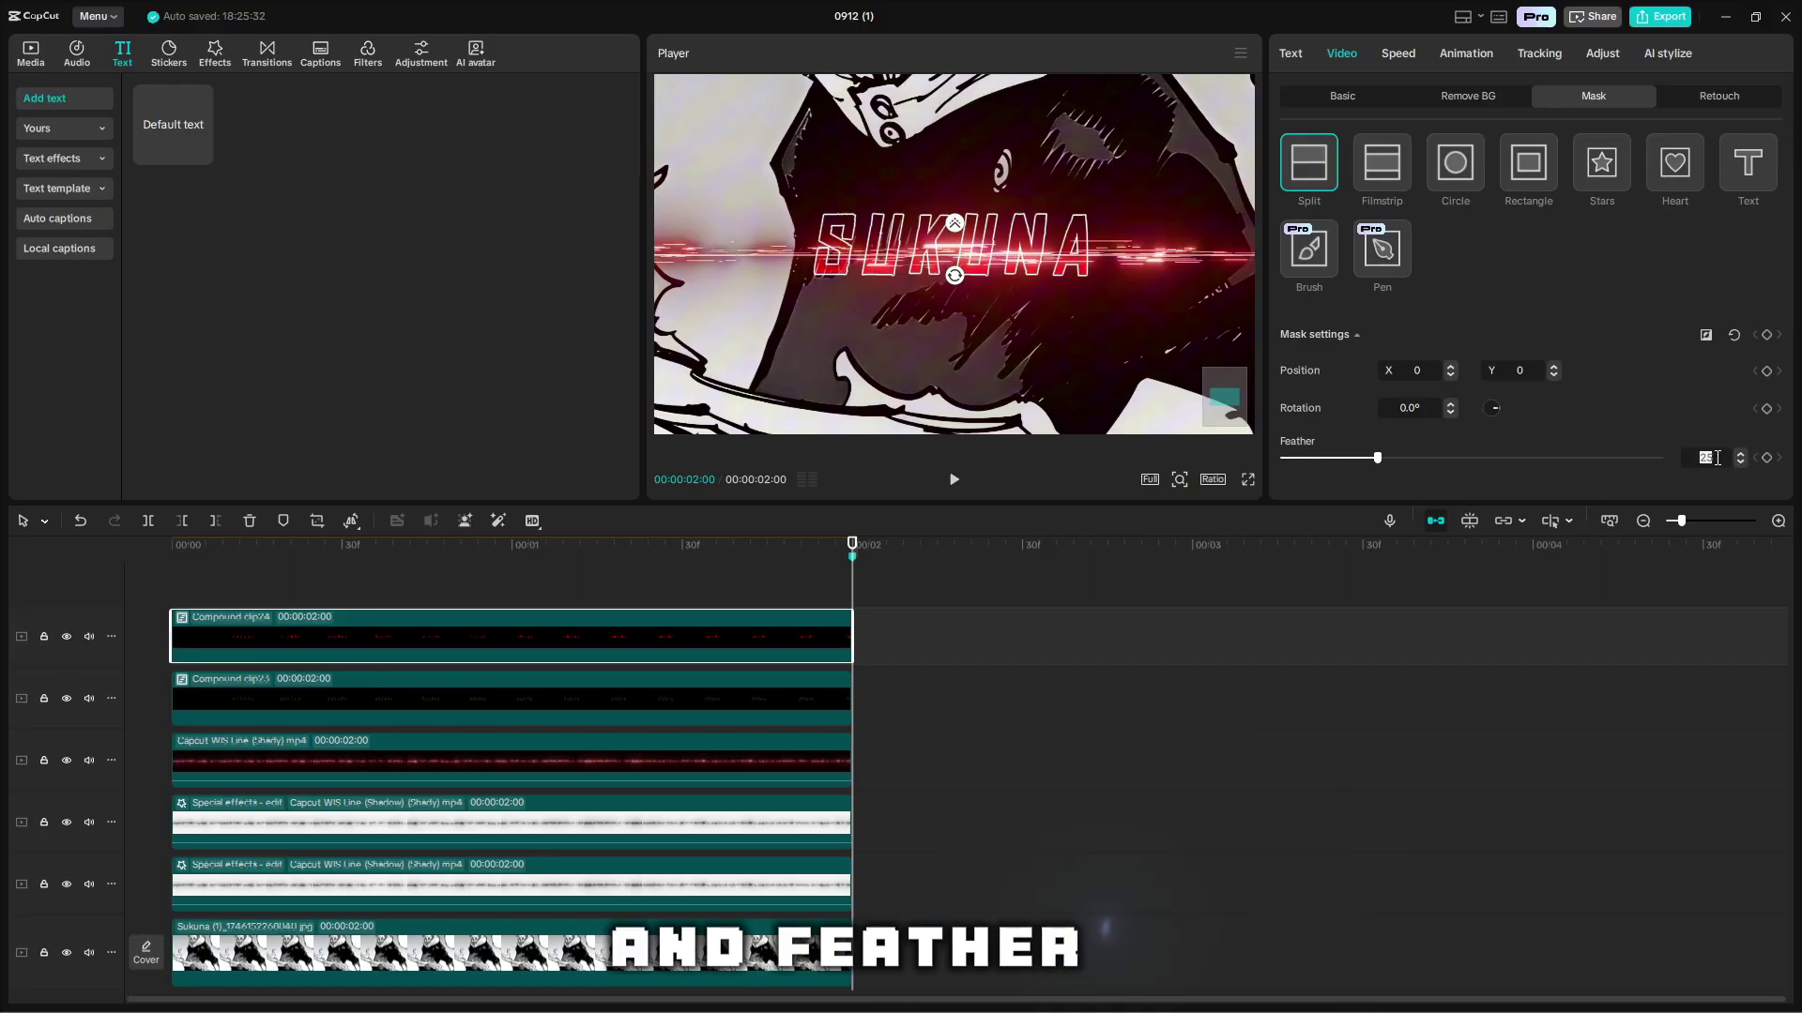
pyautogui.click(972, 622)
pyautogui.press('space')
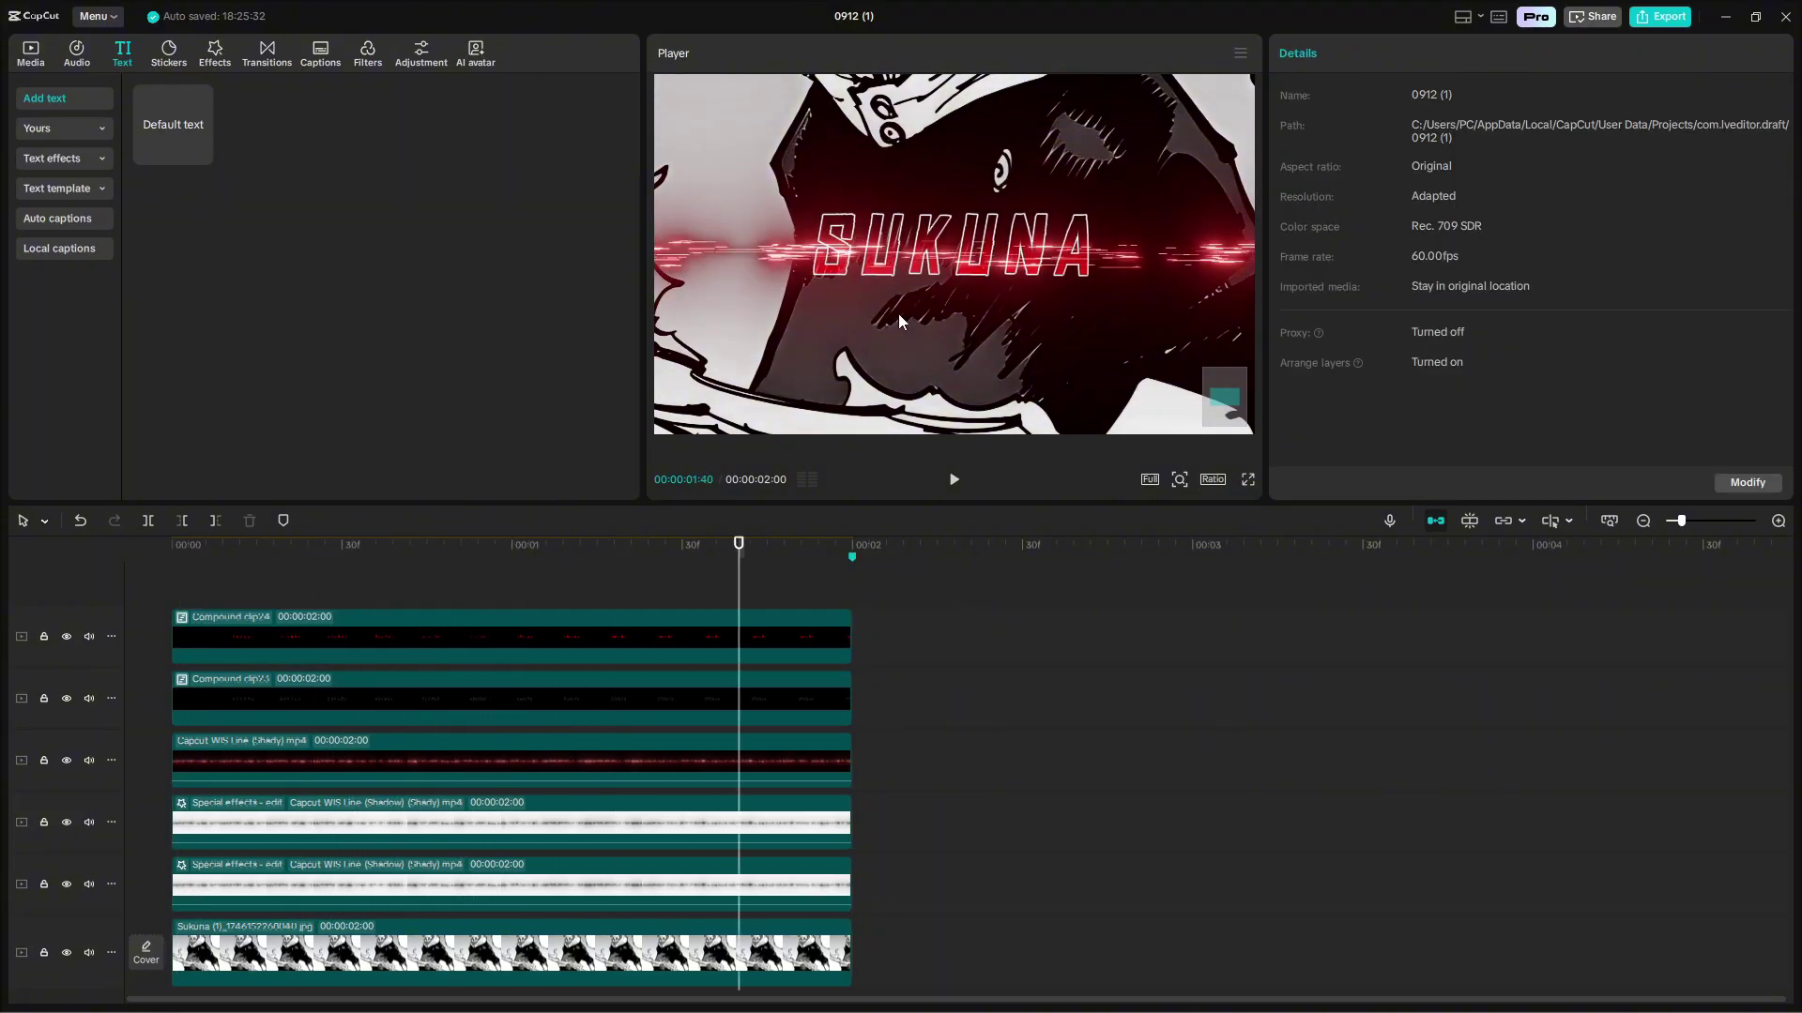
# Duplicate the masked red SUKUNA compound clip onto a new track above, aligned to the start of the timeline.
pyautogui.click(661, 624)
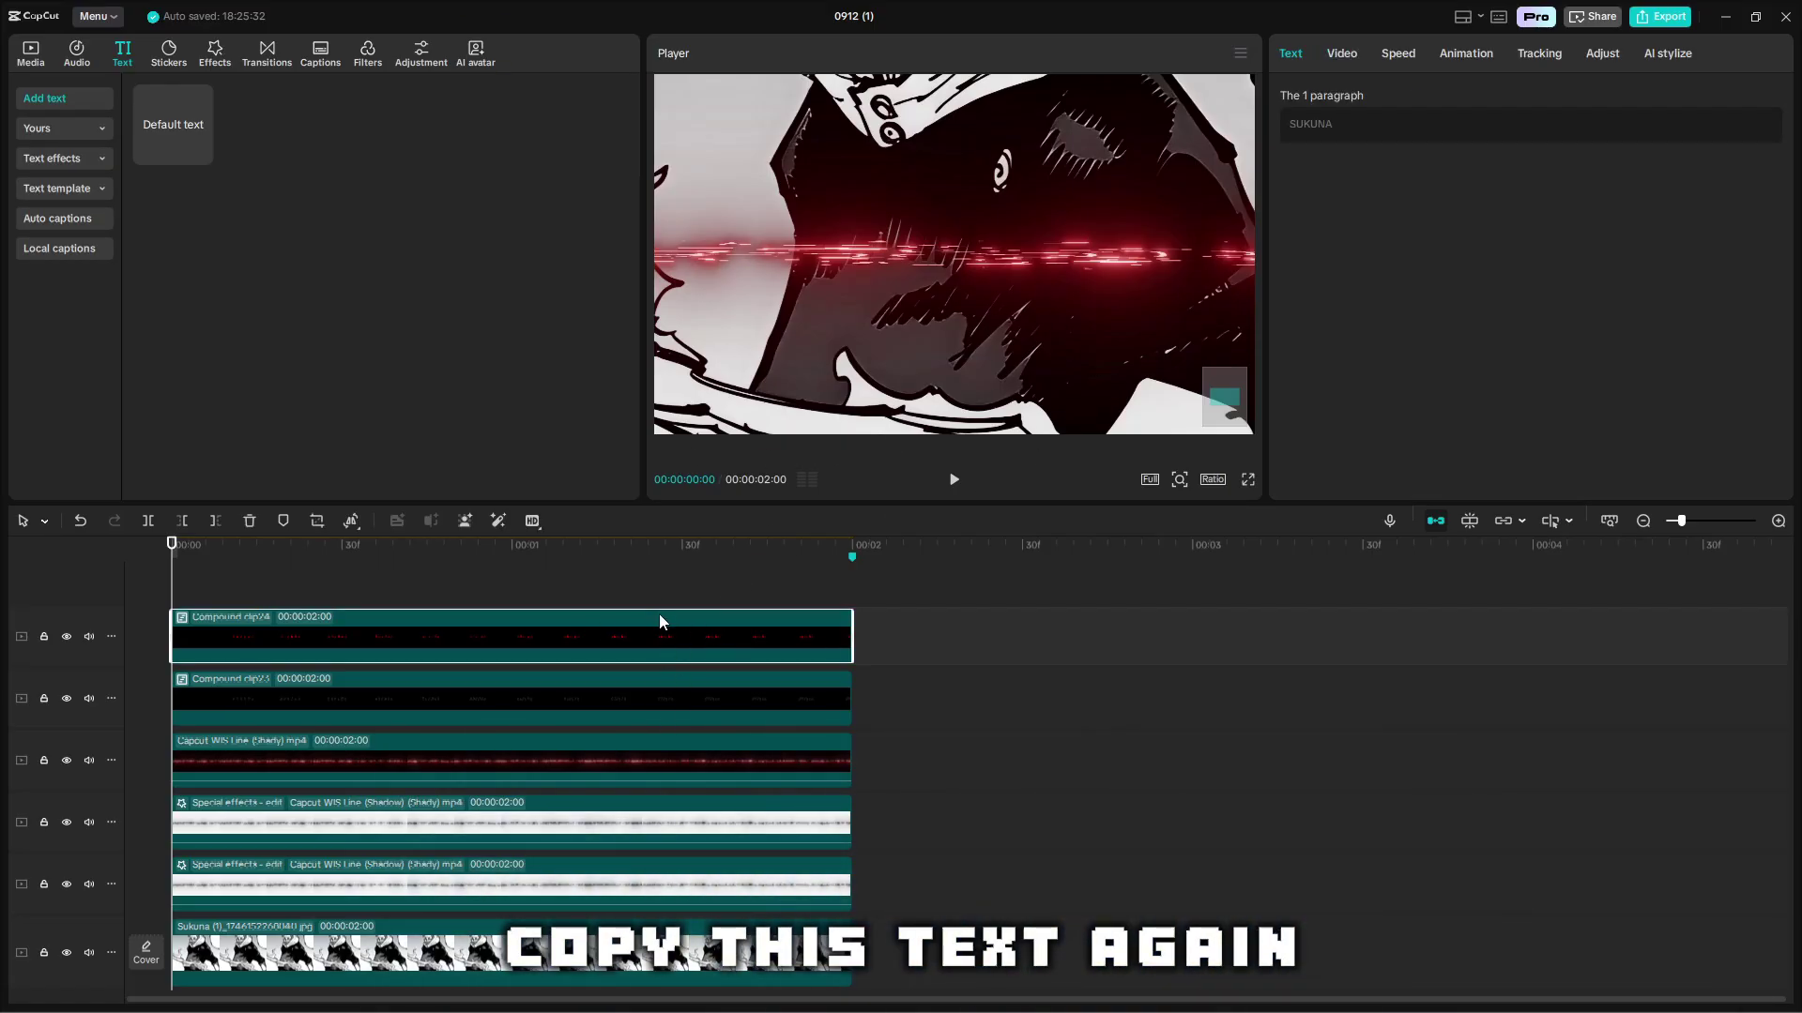
pyautogui.hotkey('ctrl', 'c')
pyautogui.hotkey('ctrl', 'v')
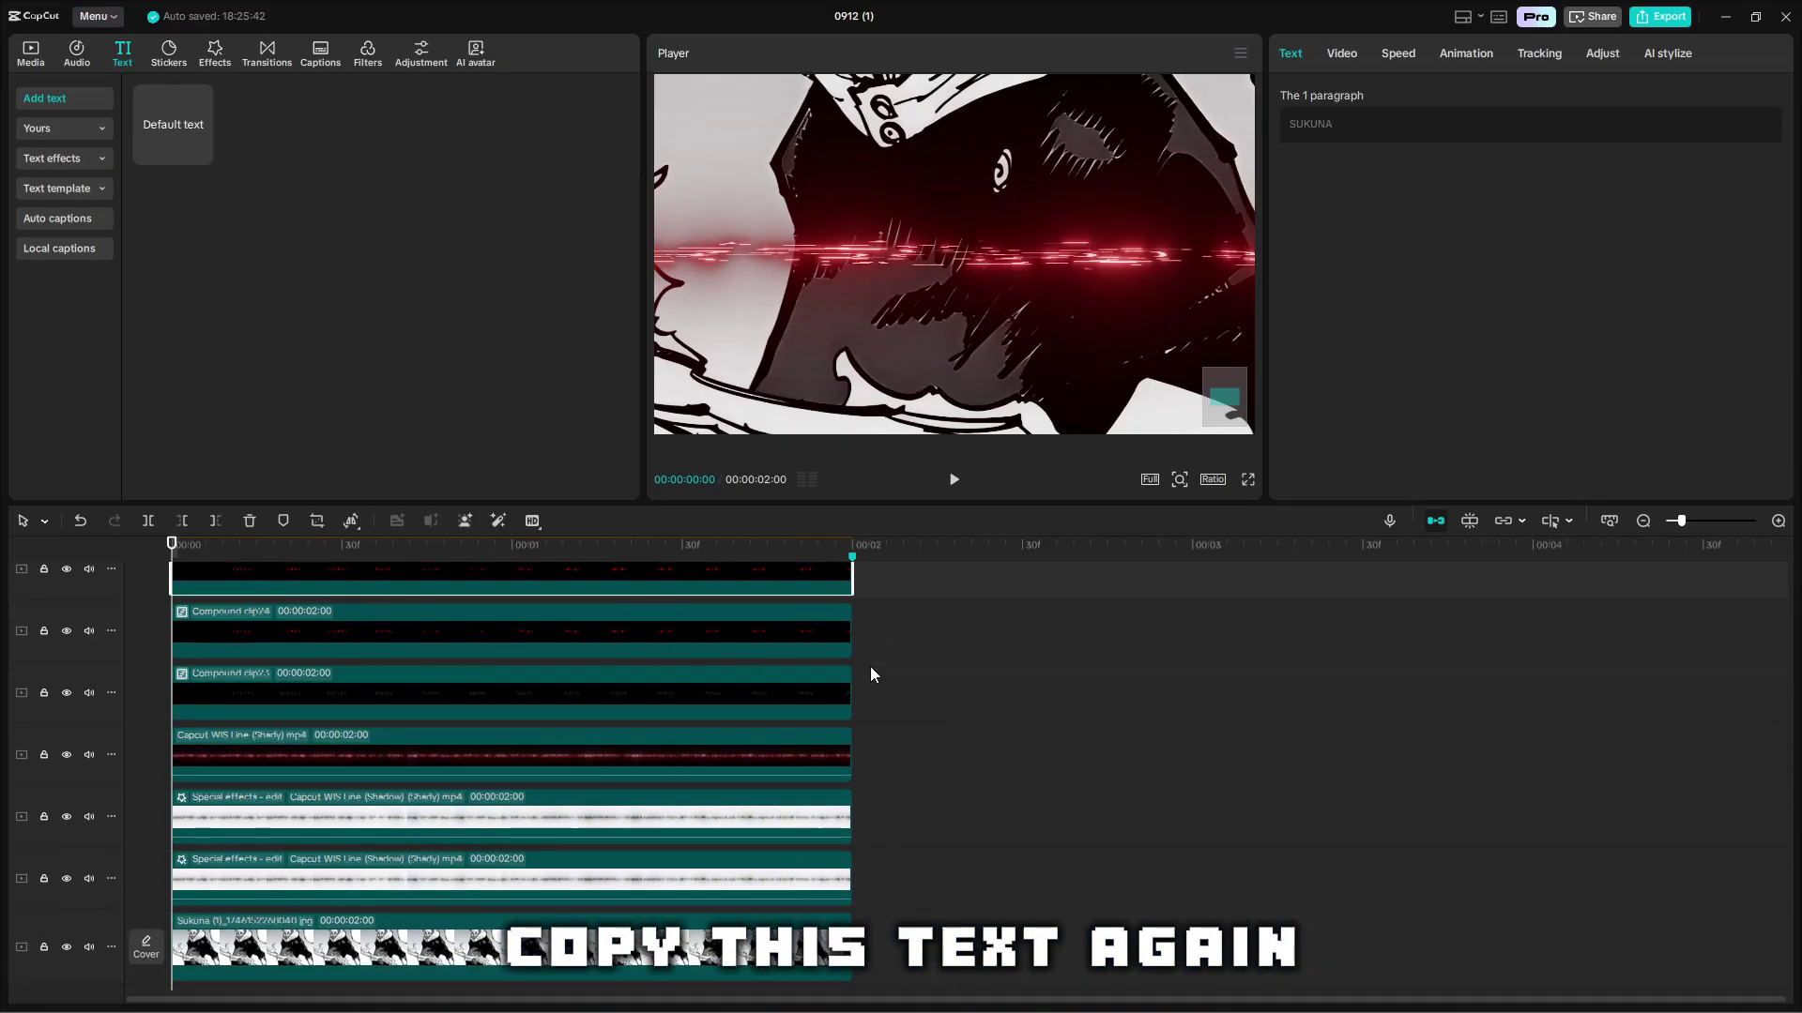
pyautogui.click(900, 711)
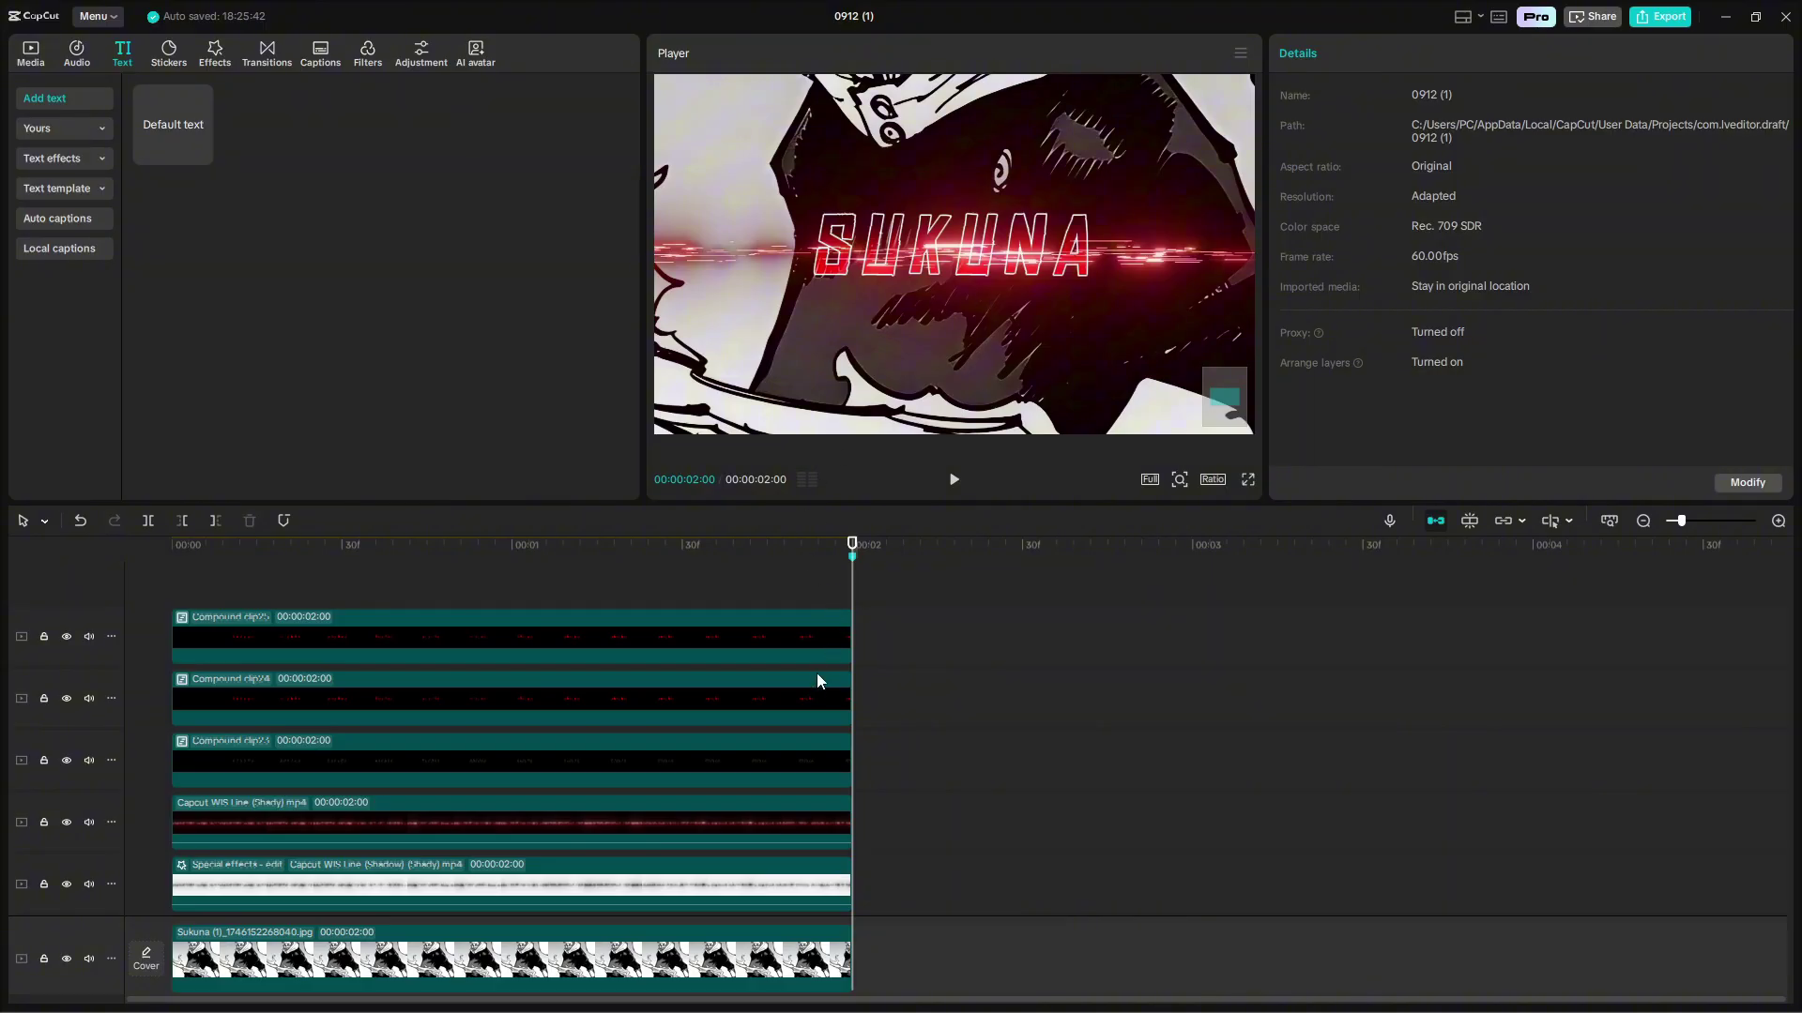
# Open the lower of the two red compound clips, set its SUKUNA text color to black 000000, and return to the main timeline.
pyautogui.click(779, 723)
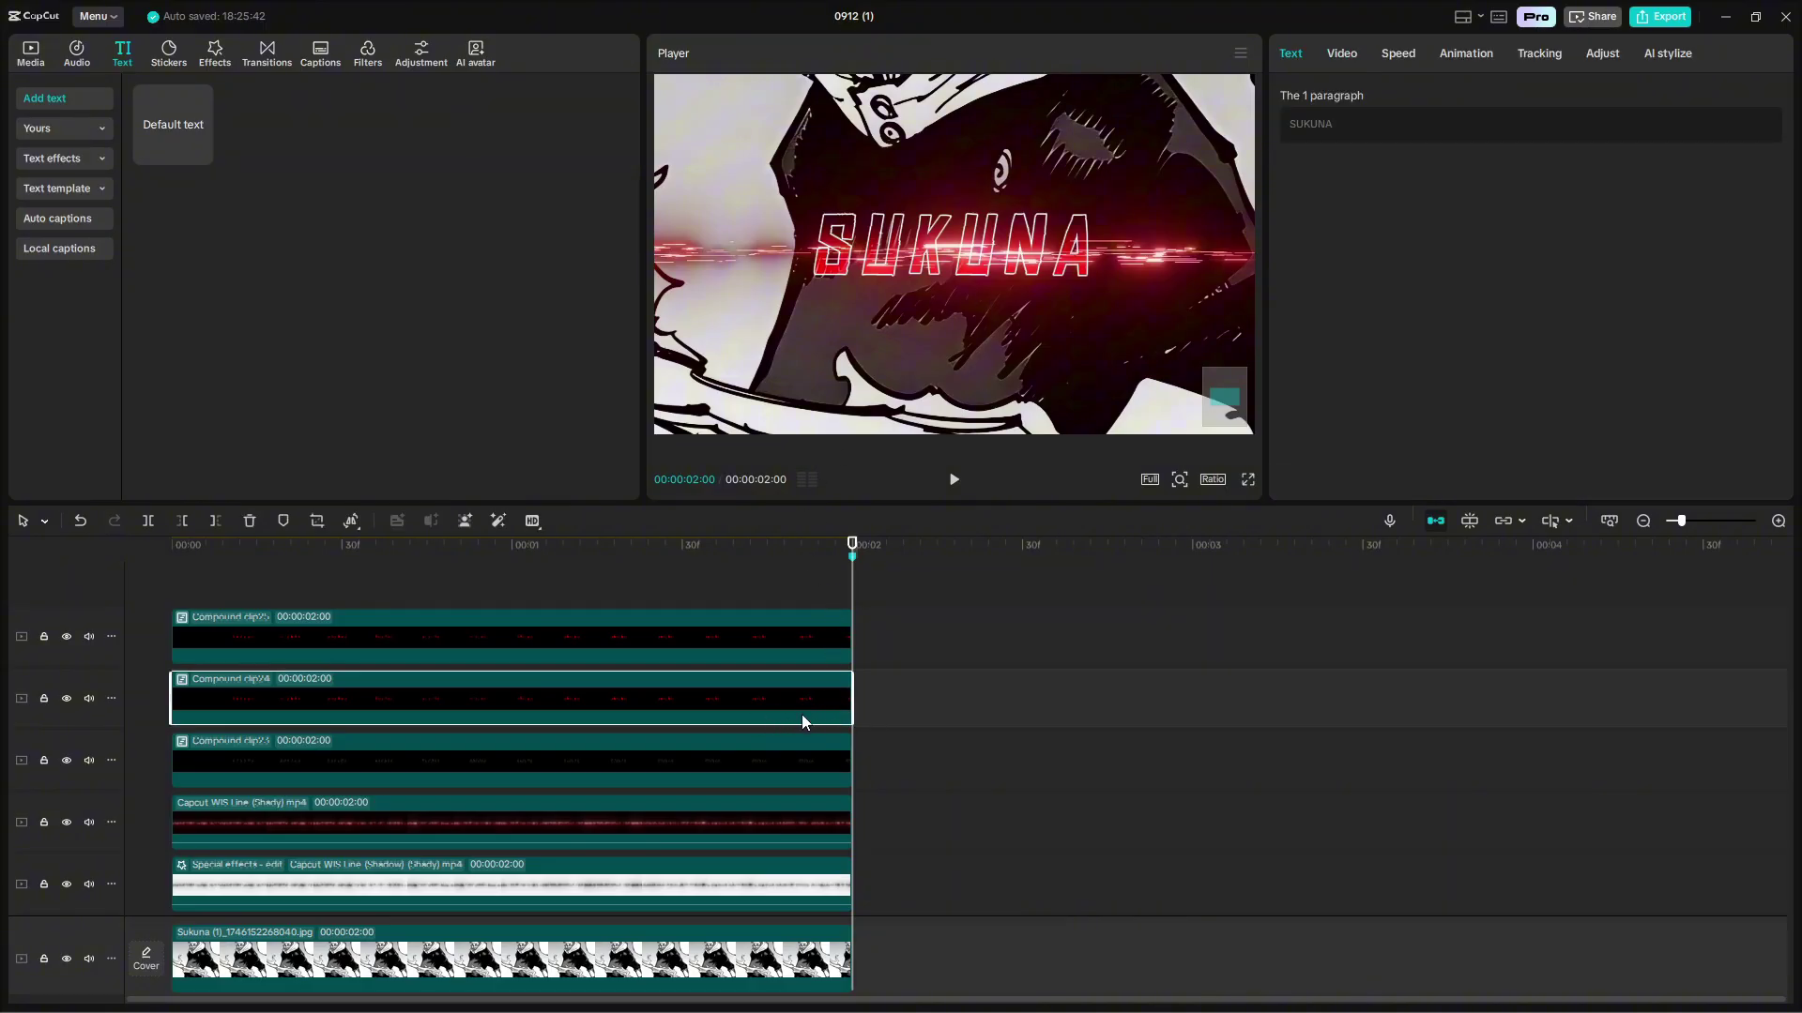
pyautogui.doubleClick(801, 713)
pyautogui.moveTo(830, 777); pyautogui.dragTo(651, 655)
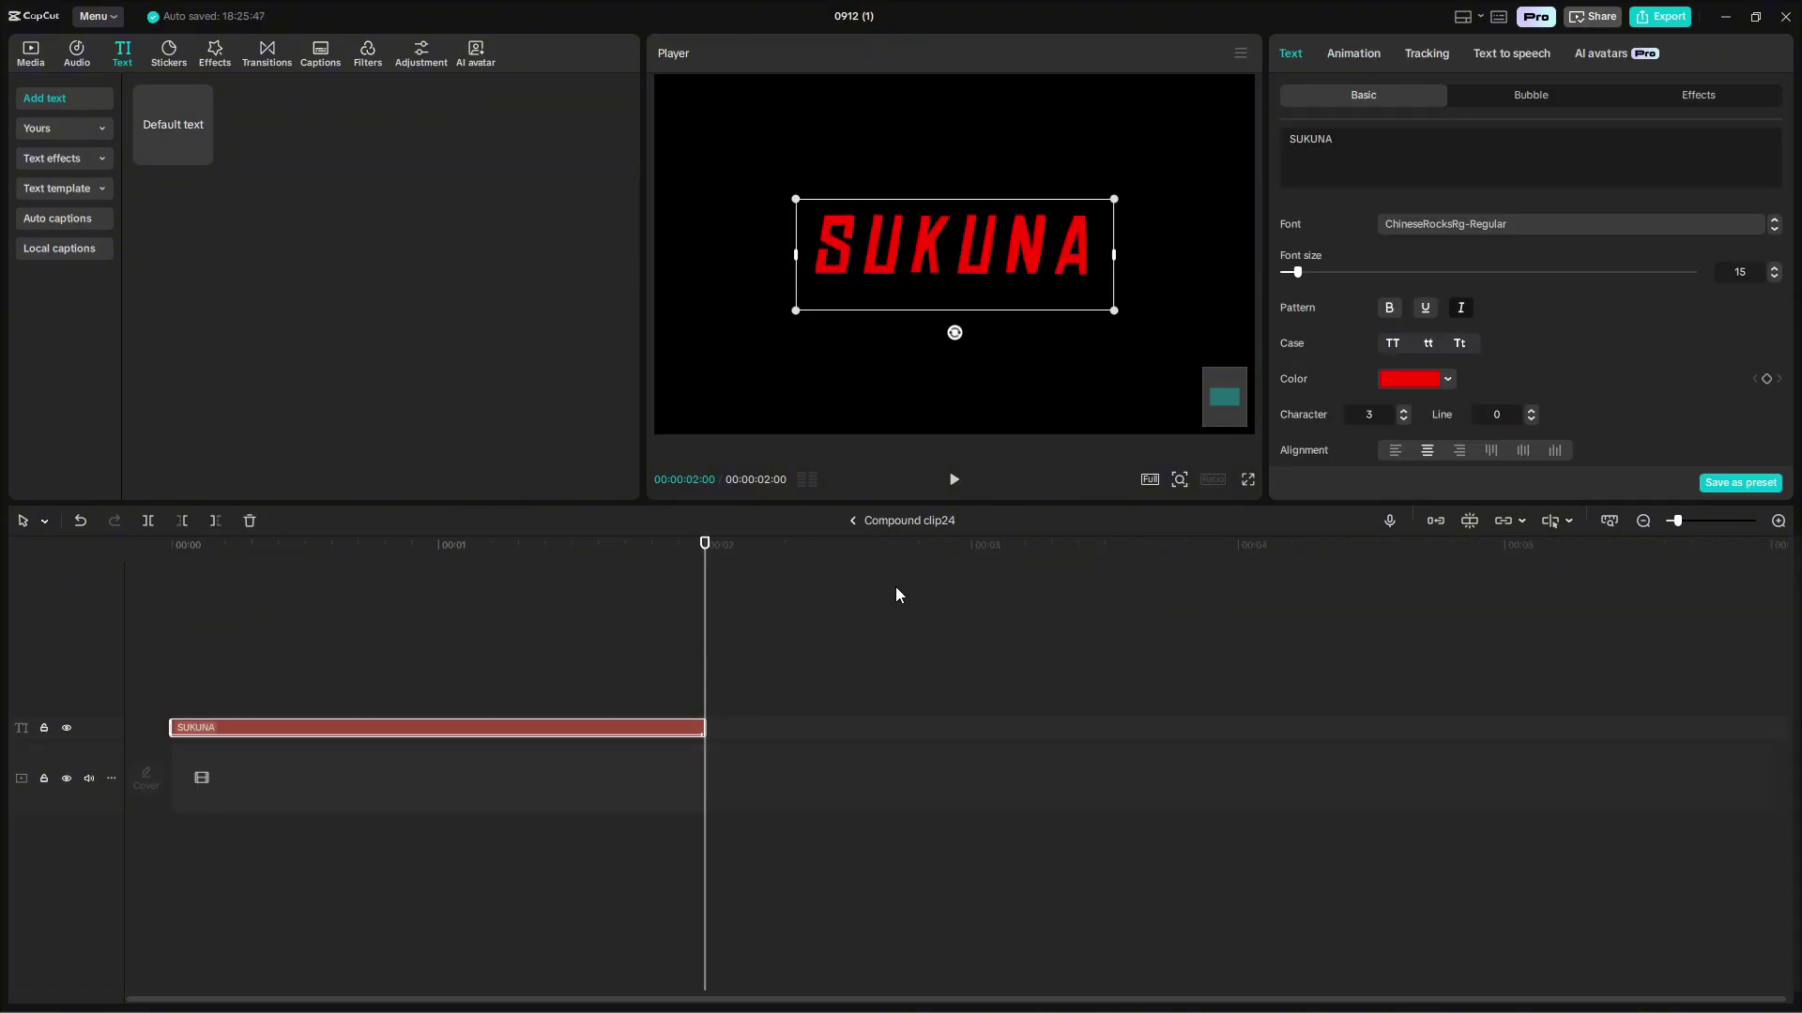
pyautogui.click(1413, 380)
pyautogui.moveTo(1387, 470); pyautogui.dragTo(1118, 746)
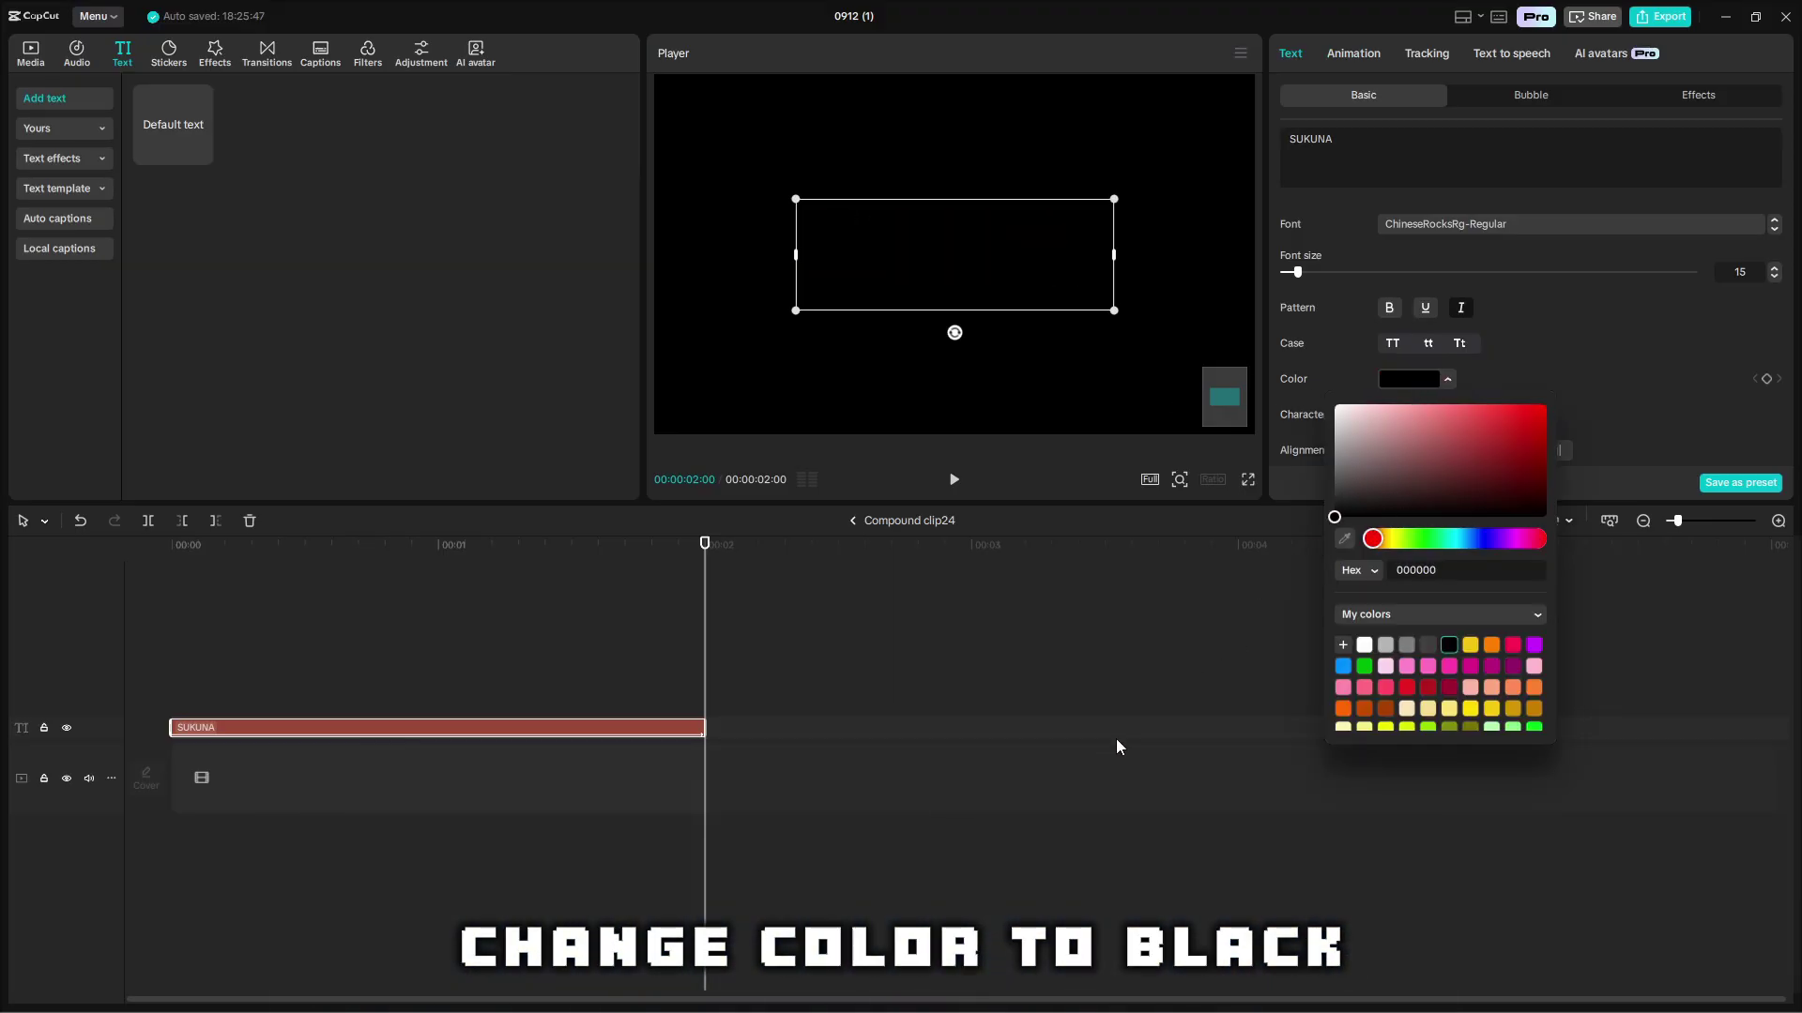
pyautogui.click(1373, 623)
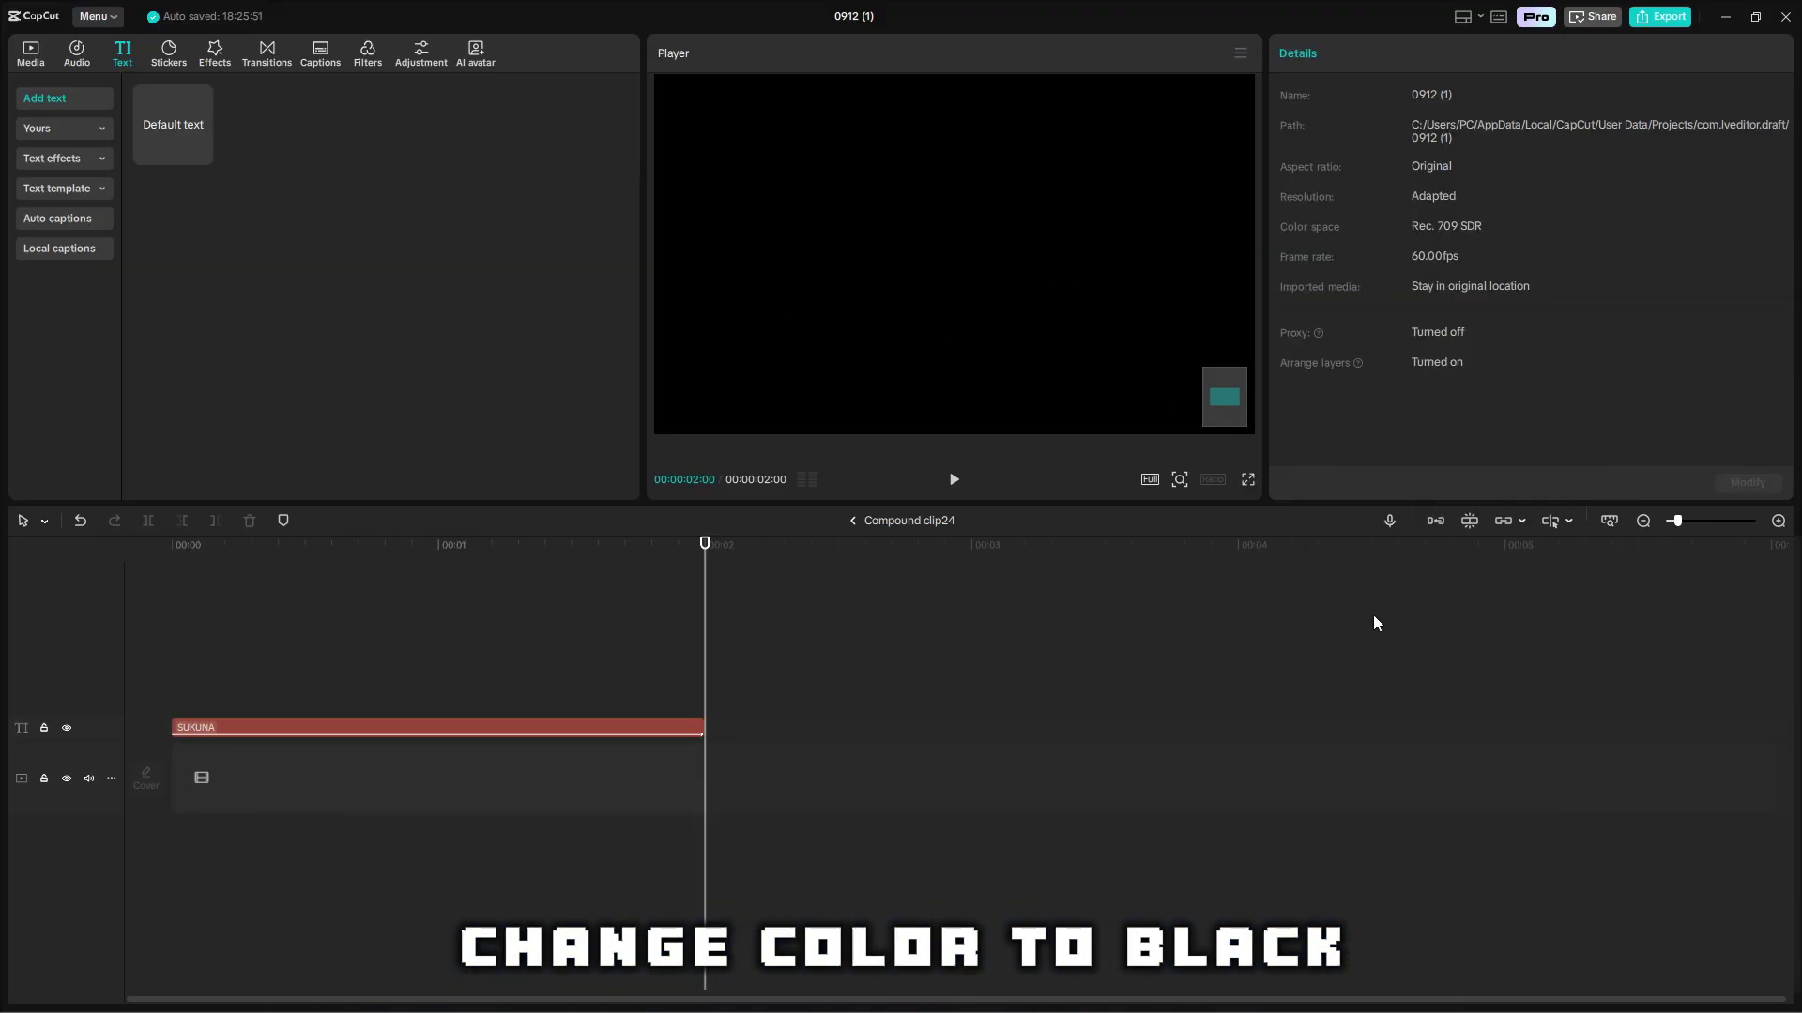
pyautogui.click(853, 520)
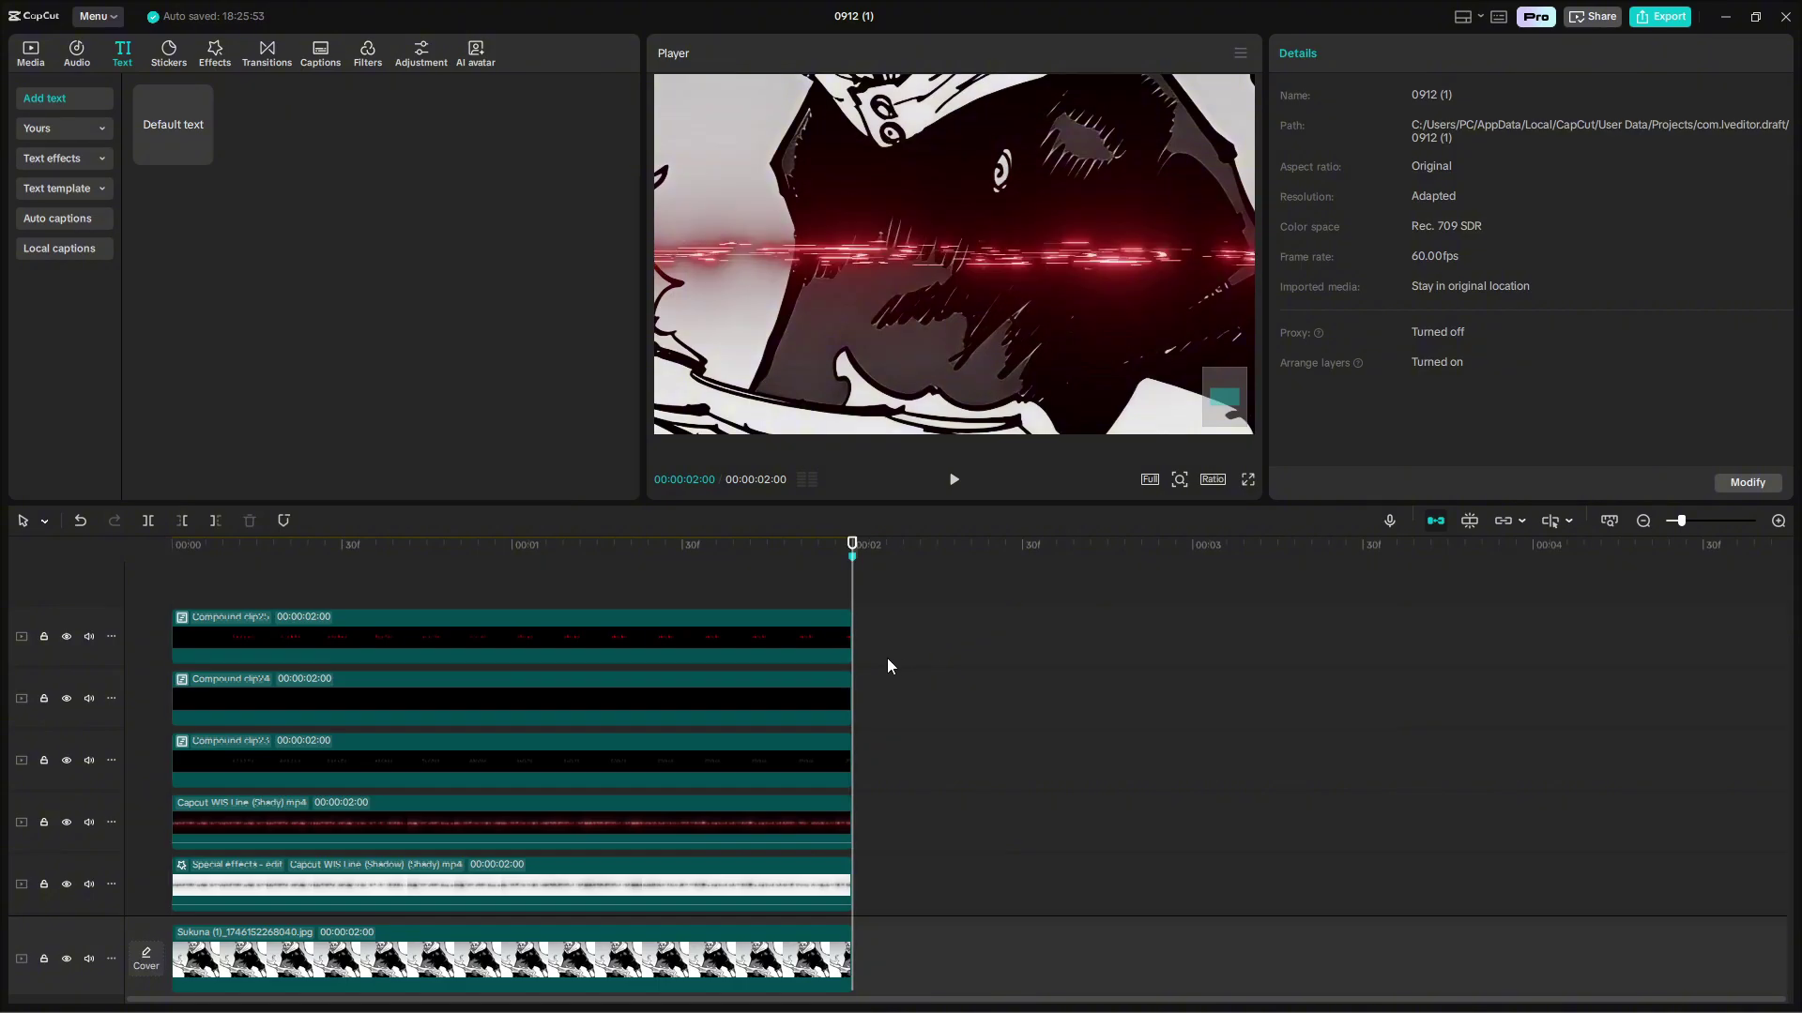
# Reverse the Split mask on the black SUKUNA compound clip so it covers the letters' upper half.
pyautogui.click(800, 683)
pyautogui.click(1340, 54)
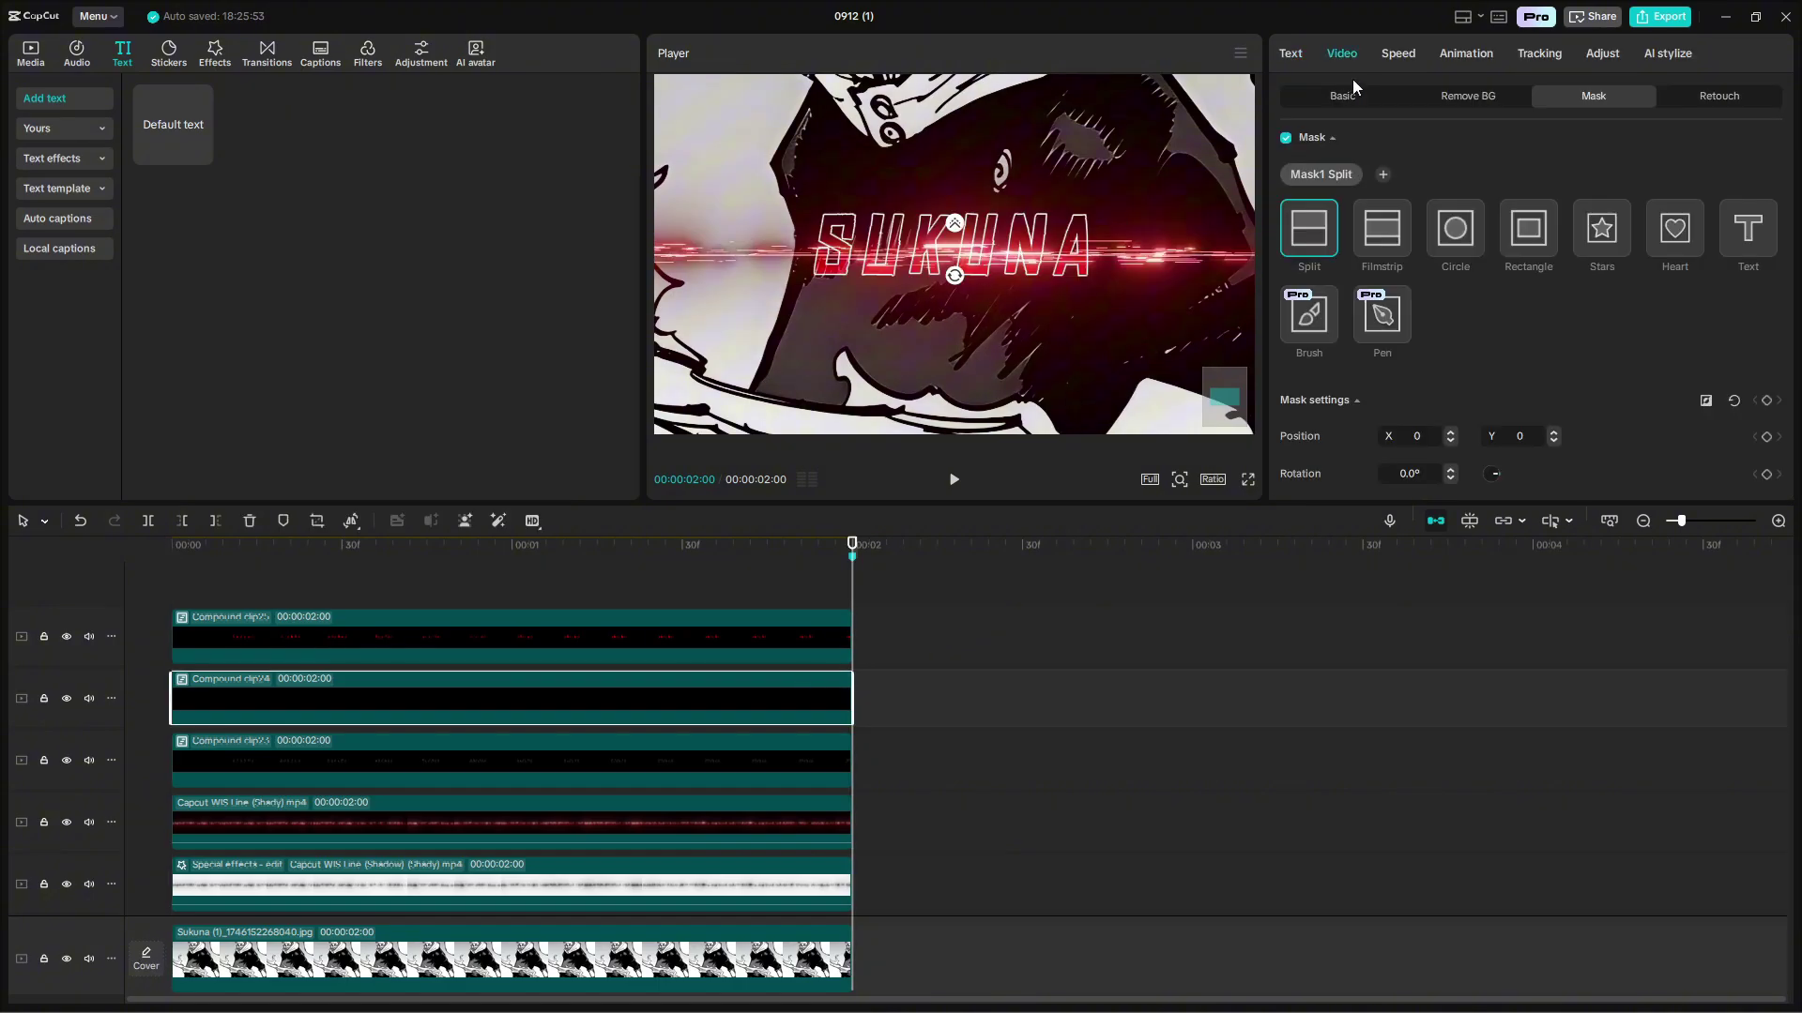
pyautogui.scroll(-2, 1588, 180)
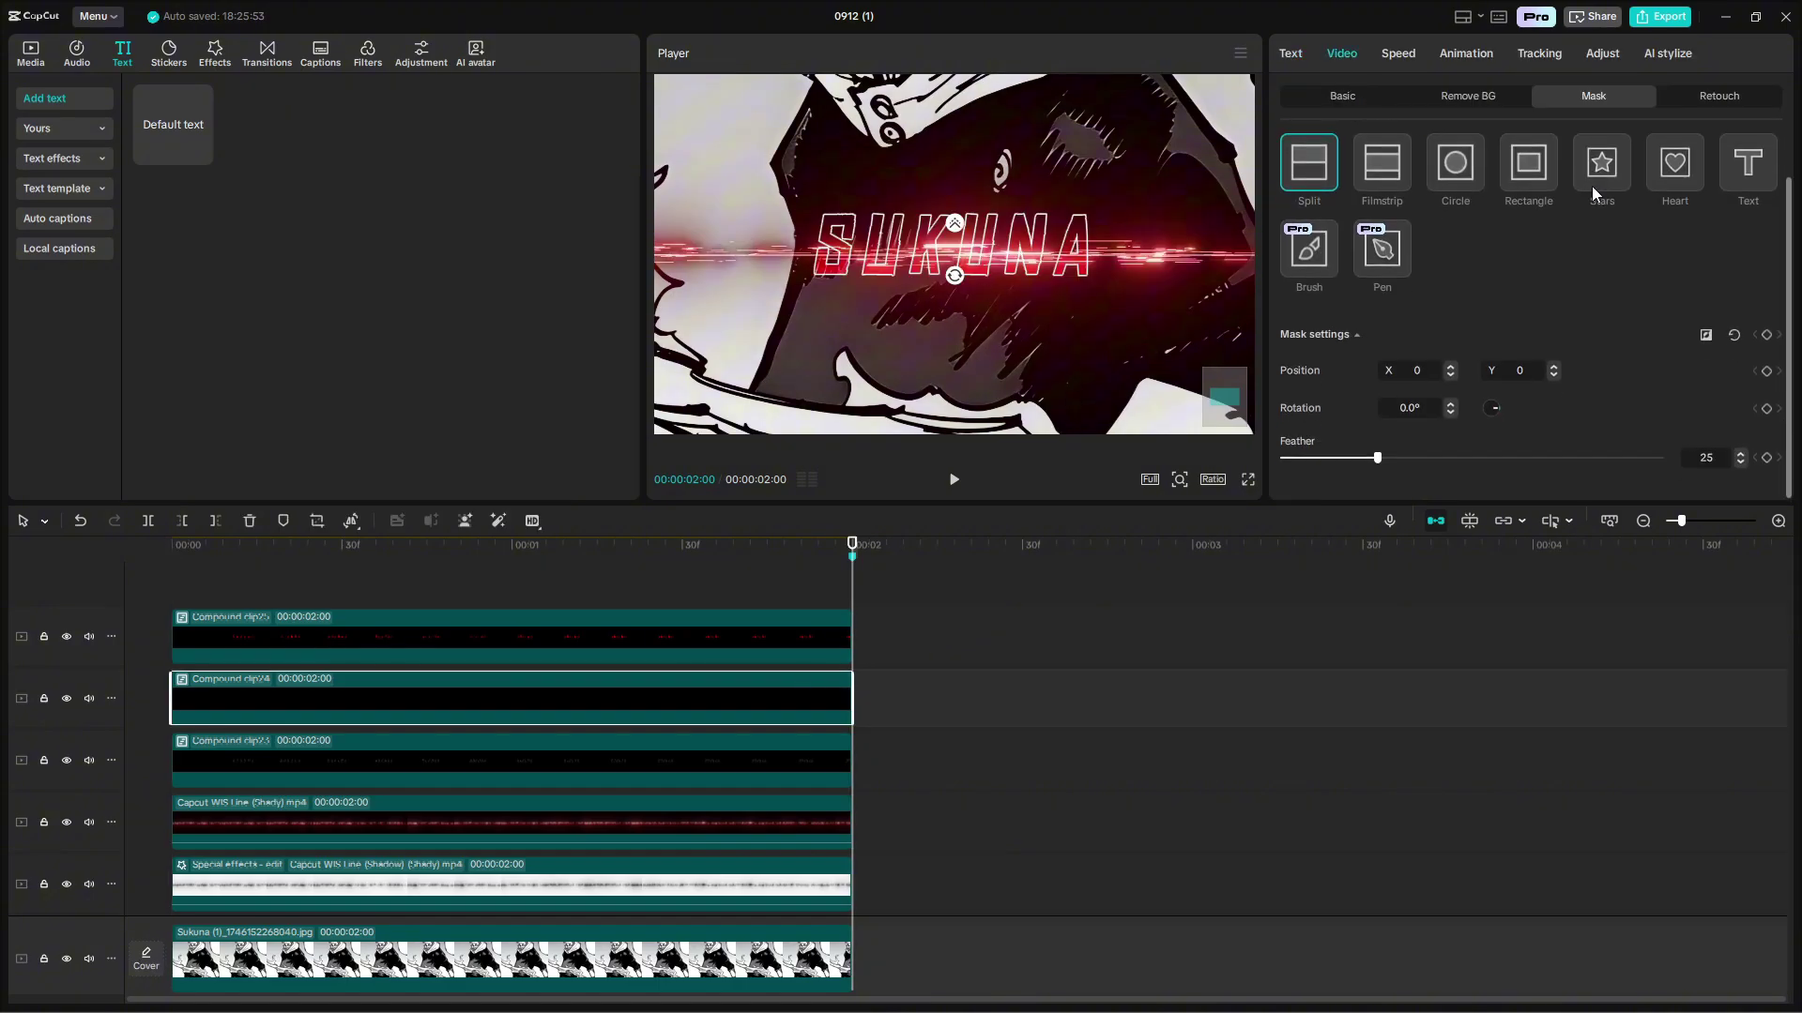
pyautogui.click(1705, 338)
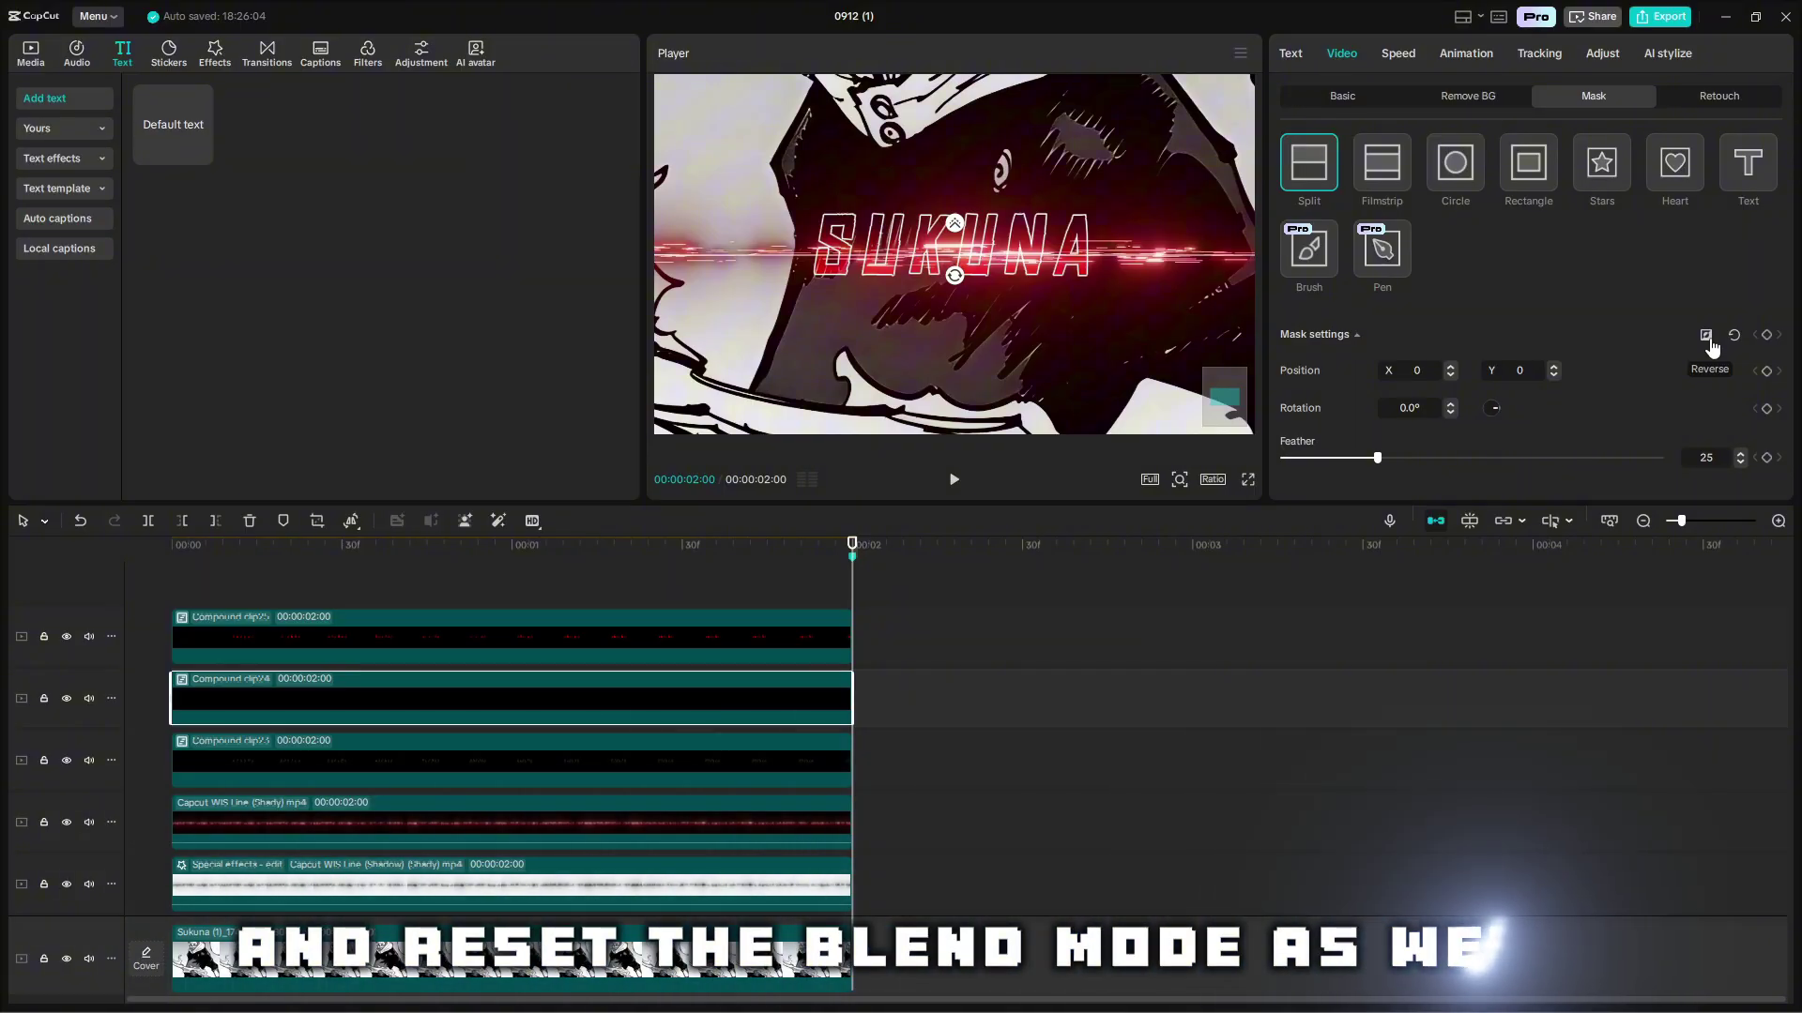
# Set the black SUKUNA clip's blend mode to Default, recheck its mask, and play the composition.
pyautogui.click(1374, 95)
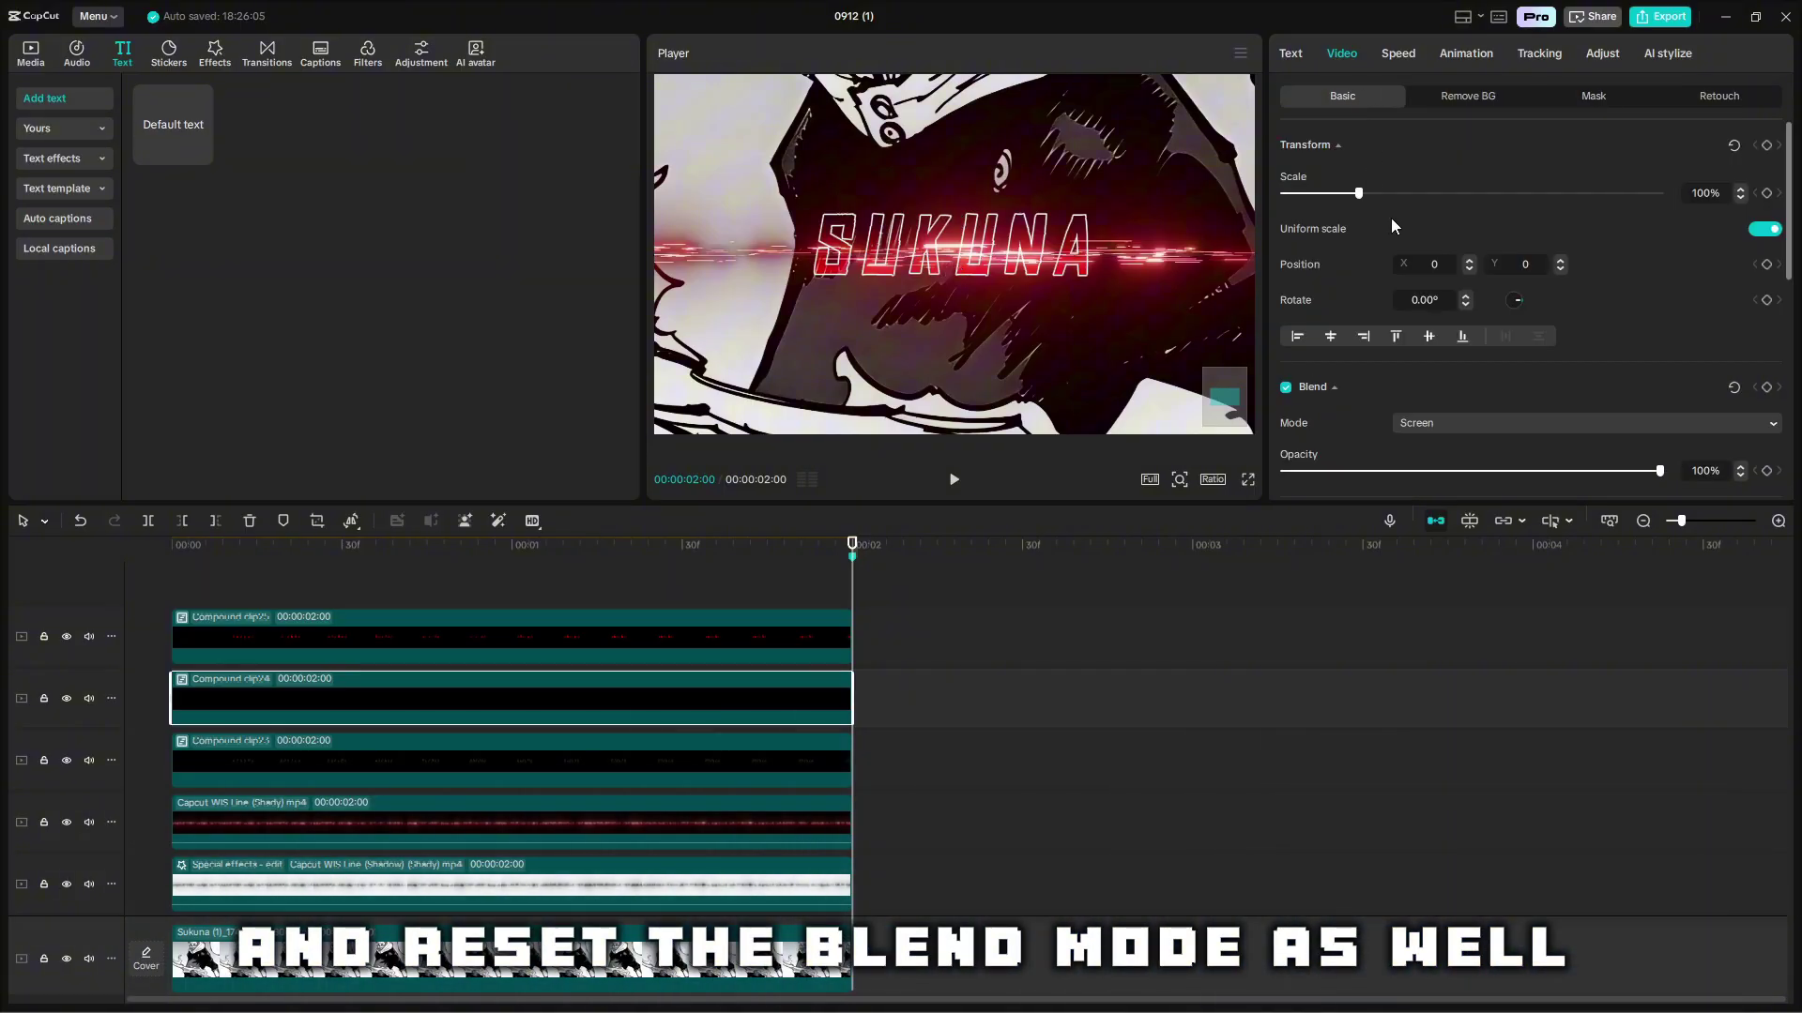
pyautogui.scroll(-2, 1501, 282)
pyautogui.click(1419, 354)
pyautogui.click(1633, 387)
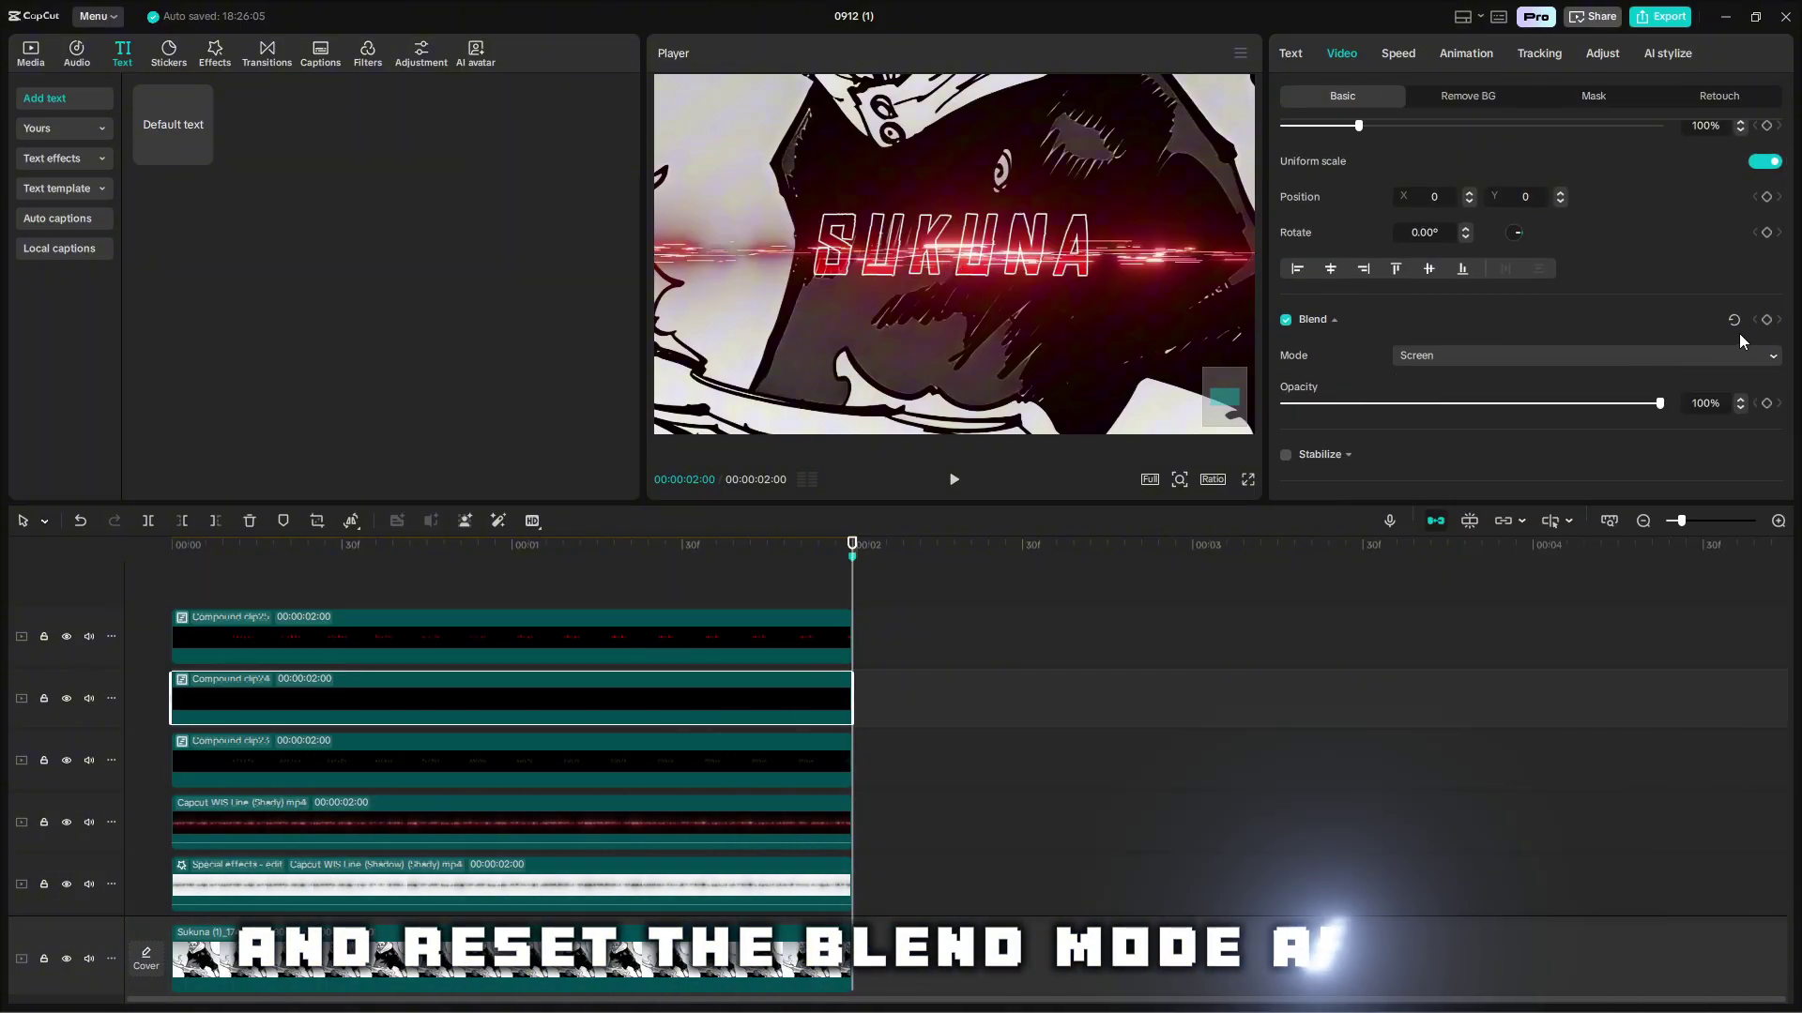
pyautogui.click(1598, 98)
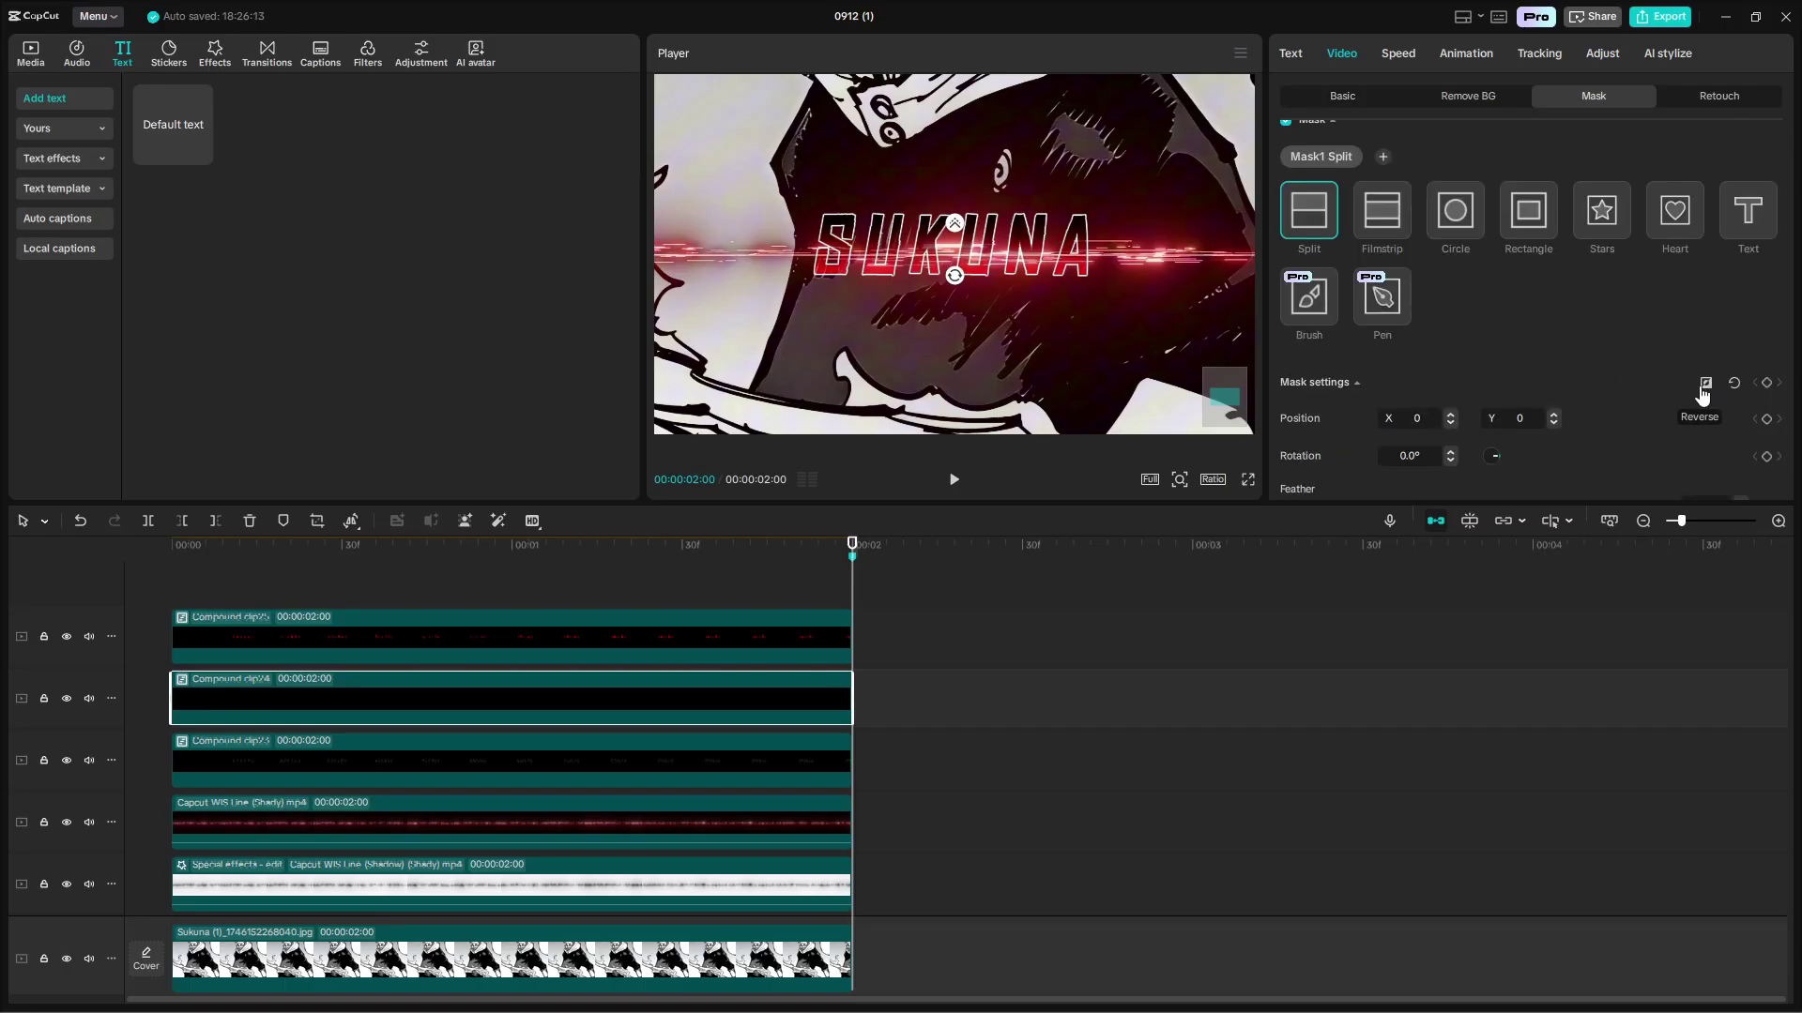
pyautogui.click(940, 619)
pyautogui.press('space')
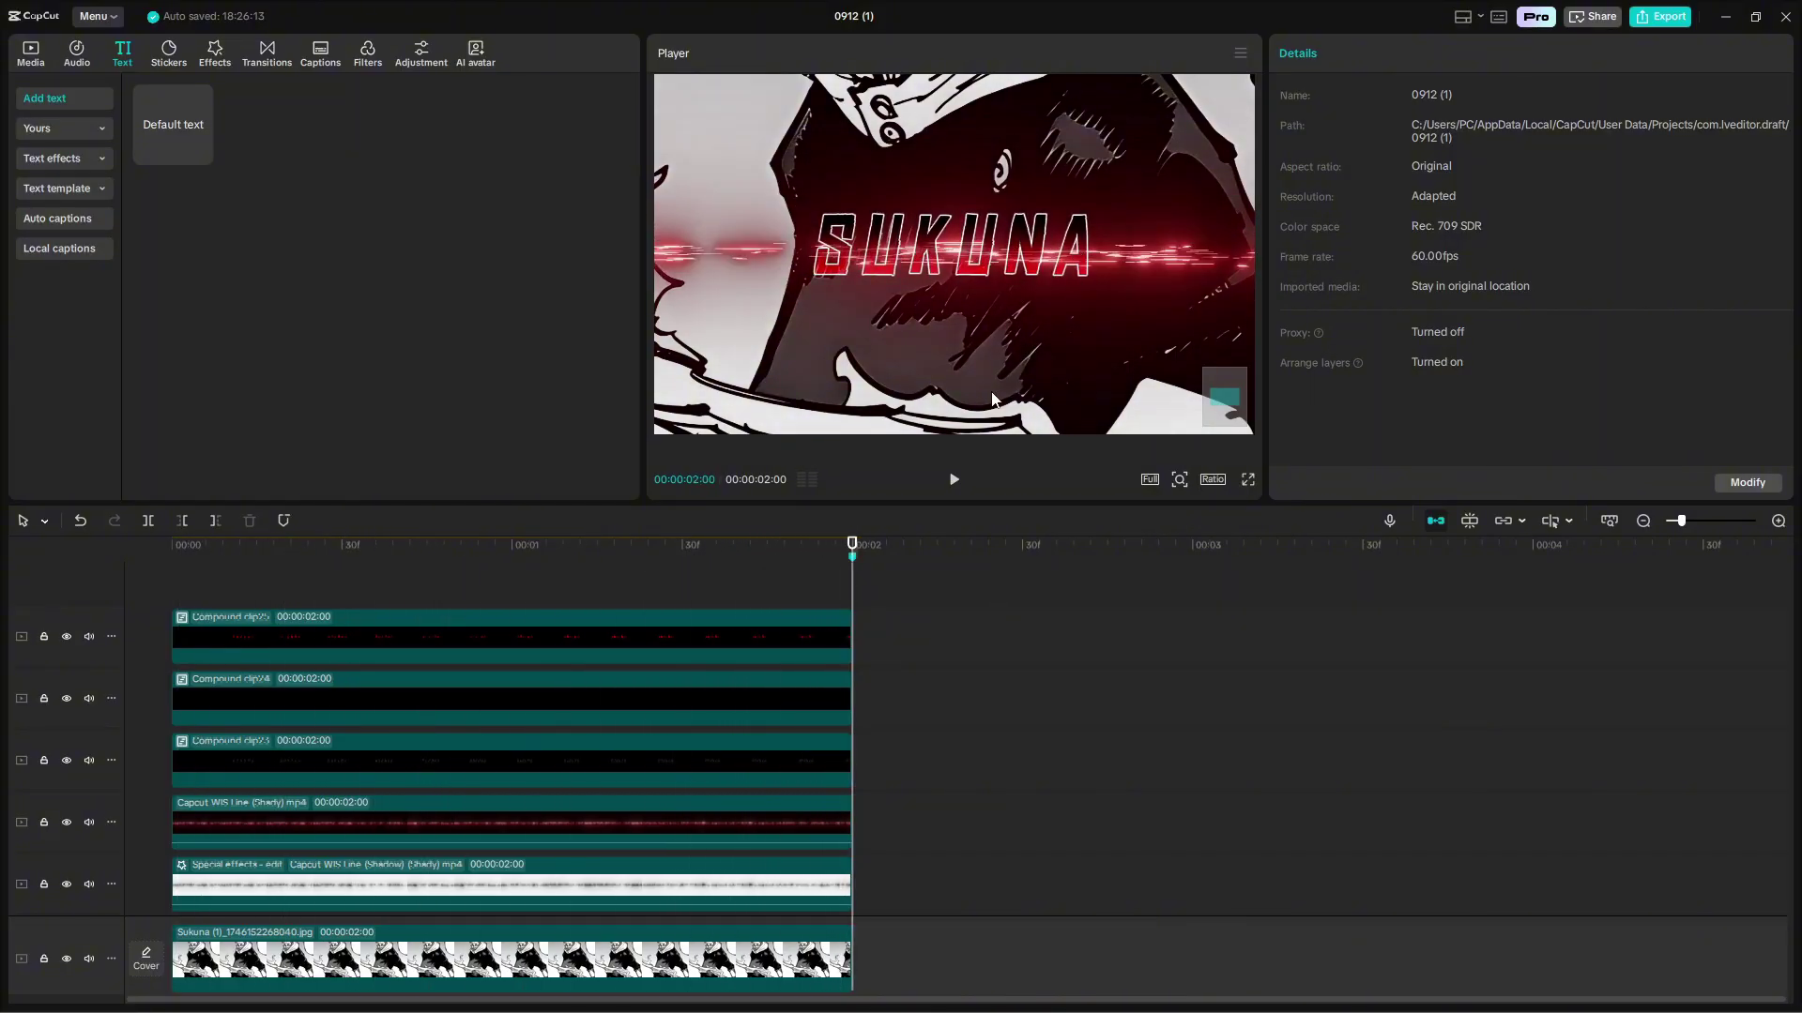
# Lower the black SUKUNA clip's opacity to 50% and play the composition to check the fill.
pyautogui.click(822, 719)
pyautogui.click(1342, 53)
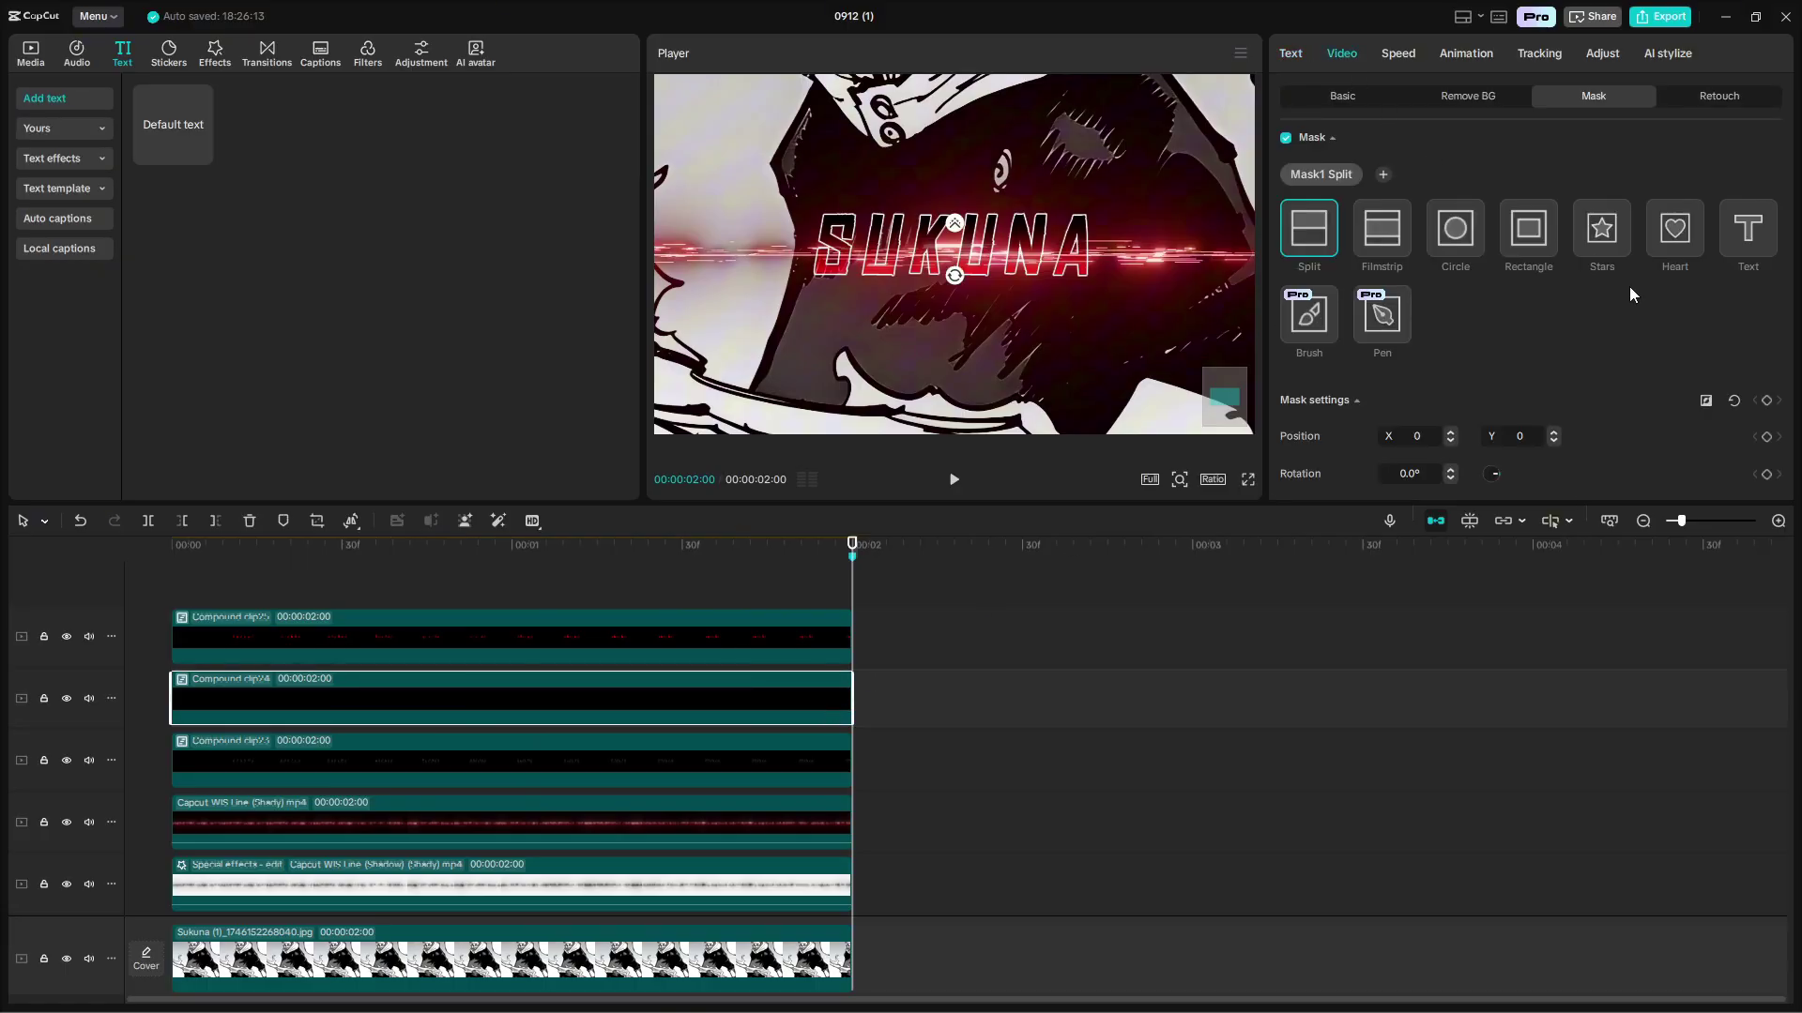
pyautogui.scroll(-3, 1604, 281)
pyautogui.scroll(-1, 1579, 357)
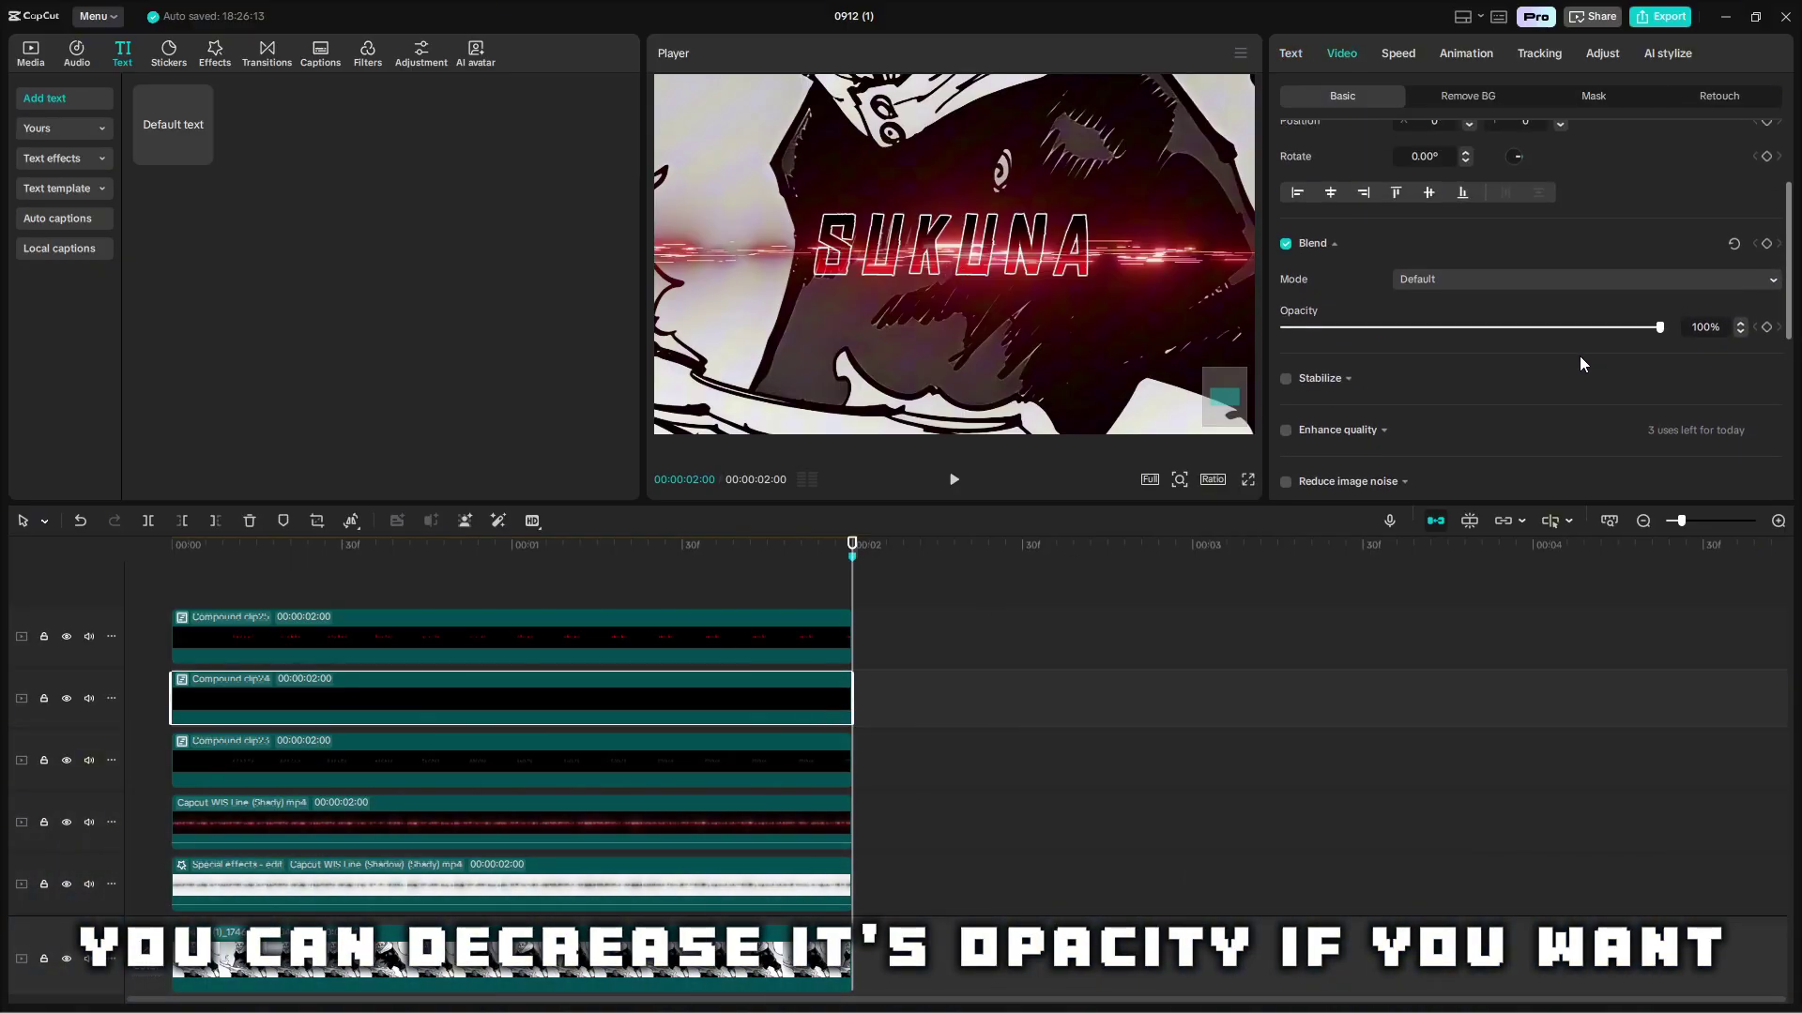
pyautogui.moveTo(1607, 366); pyautogui.dragTo(1472, 394)
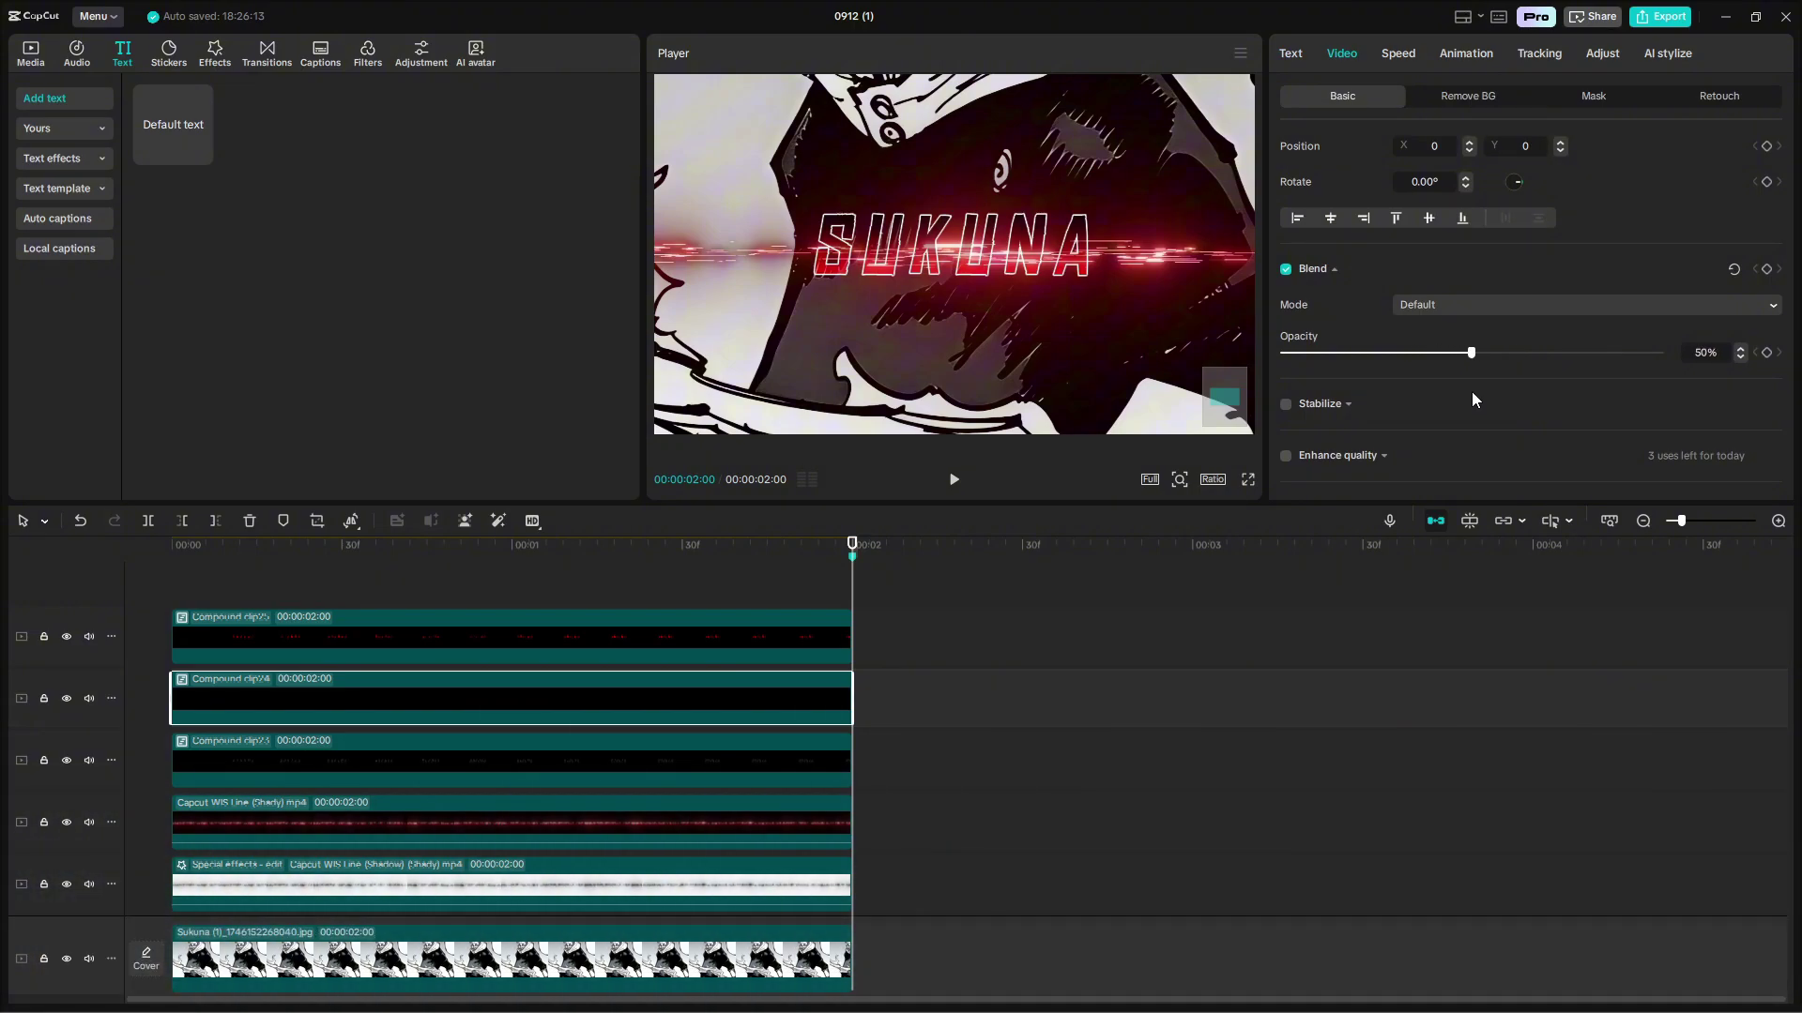
pyautogui.click(1146, 674)
pyautogui.press('space')
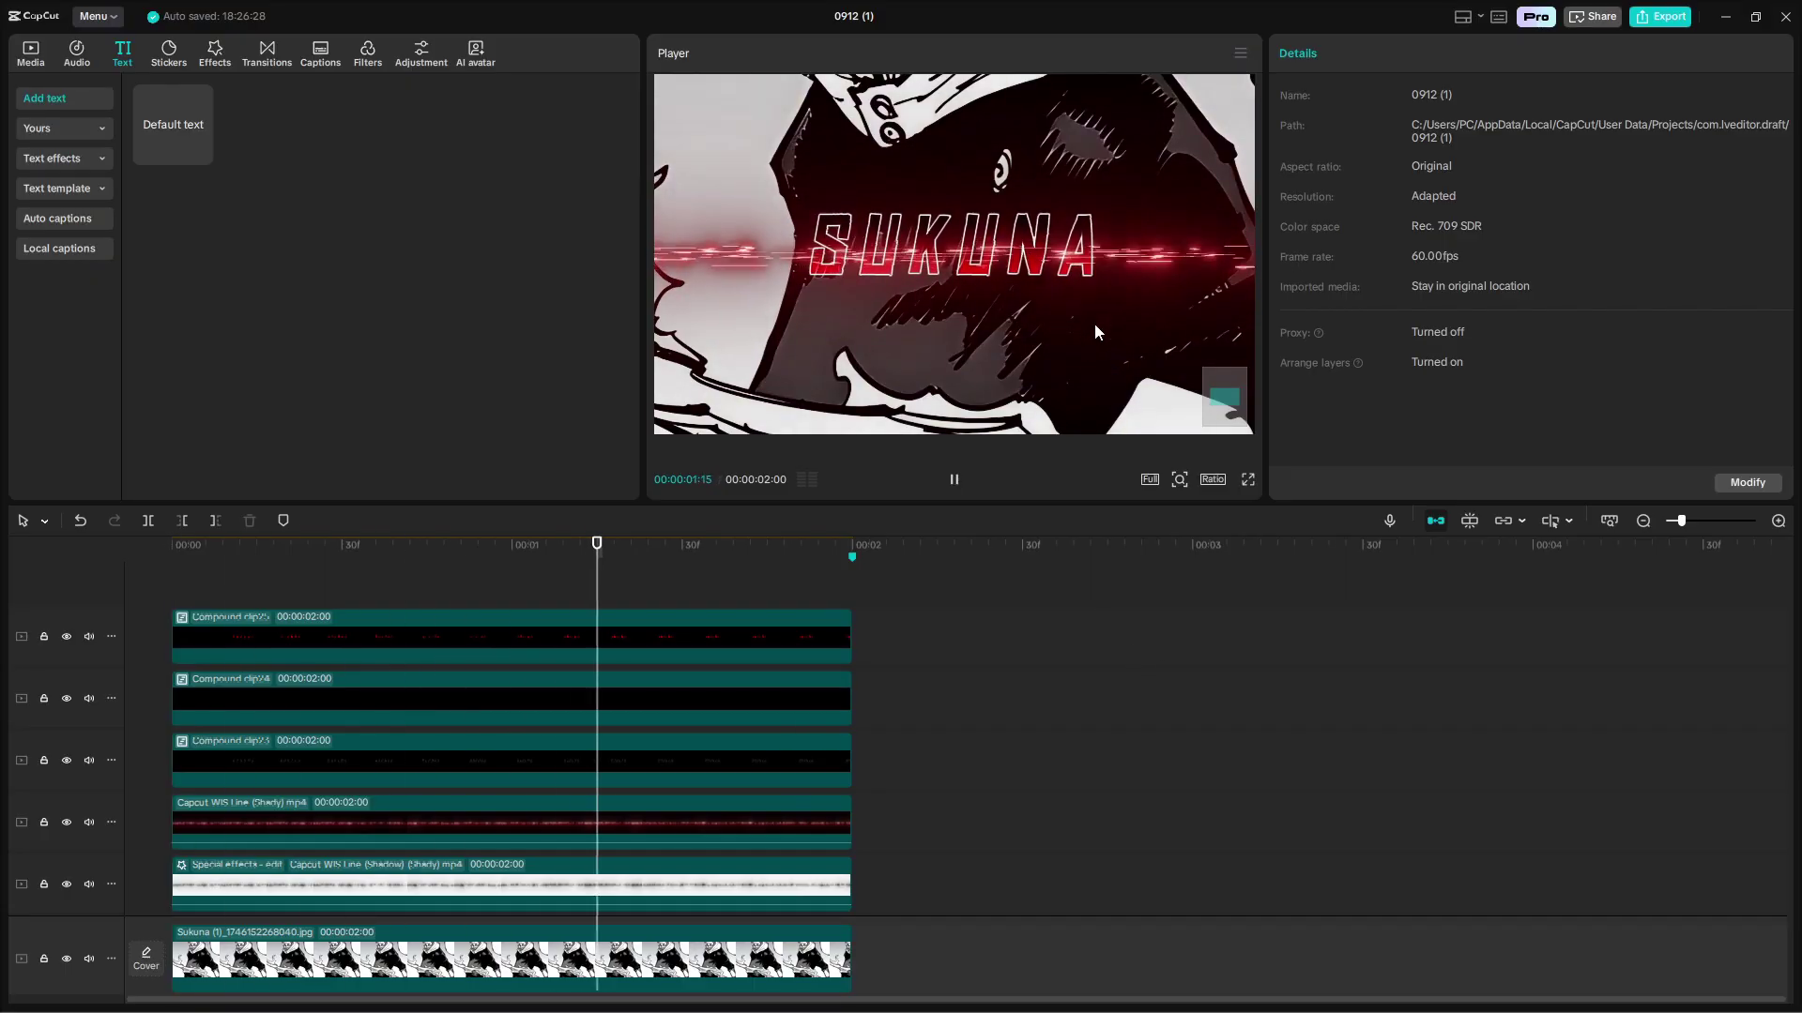
pyautogui.keyDown('ctrl'); pyautogui.scroll(-2, 1157, 574); pyautogui.keyUp('ctrl')
pyautogui.keyDown('ctrl'); pyautogui.scroll(1, 1117, 648); pyautogui.keyUp('ctrl')
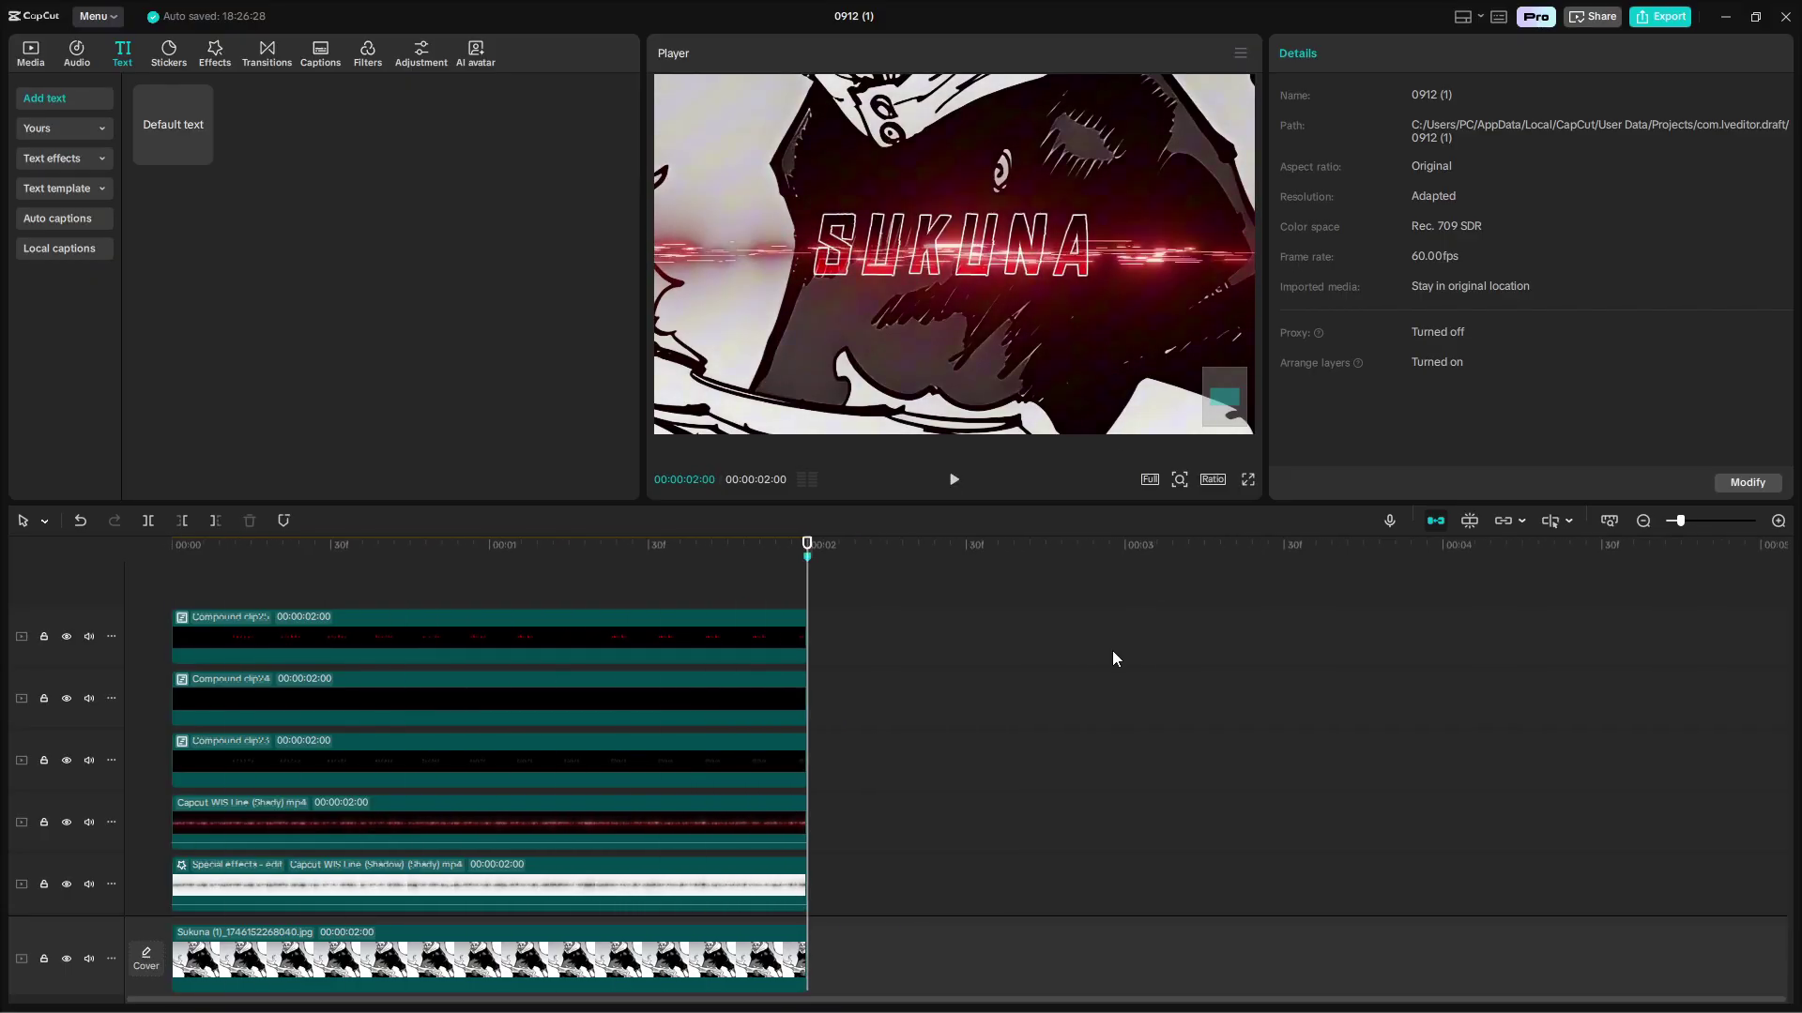
pyautogui.keyDown('ctrl'); pyautogui.scroll(1, 1112, 650); pyautogui.keyUp('ctrl')
pyautogui.press('space')
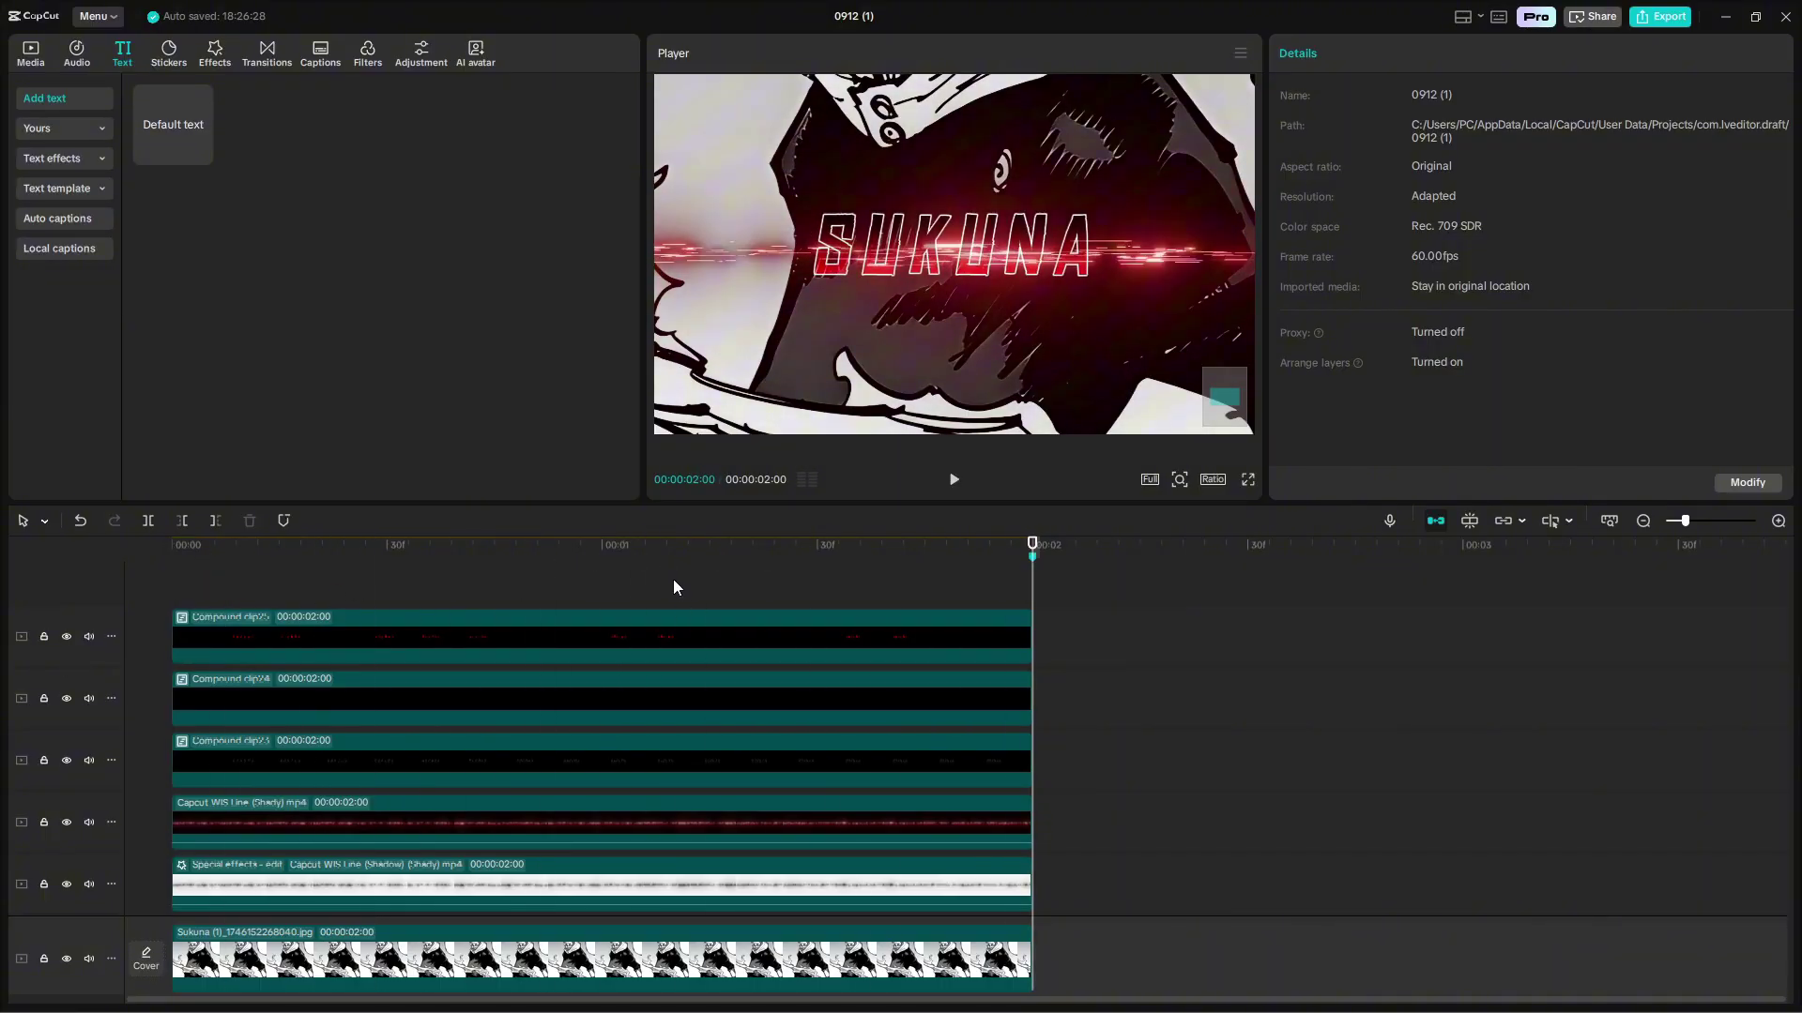
# Duplicate the topmost red SUKUNA compound clip onto a new track above, aligned to the start of the timeline.
pyautogui.click(351, 656)
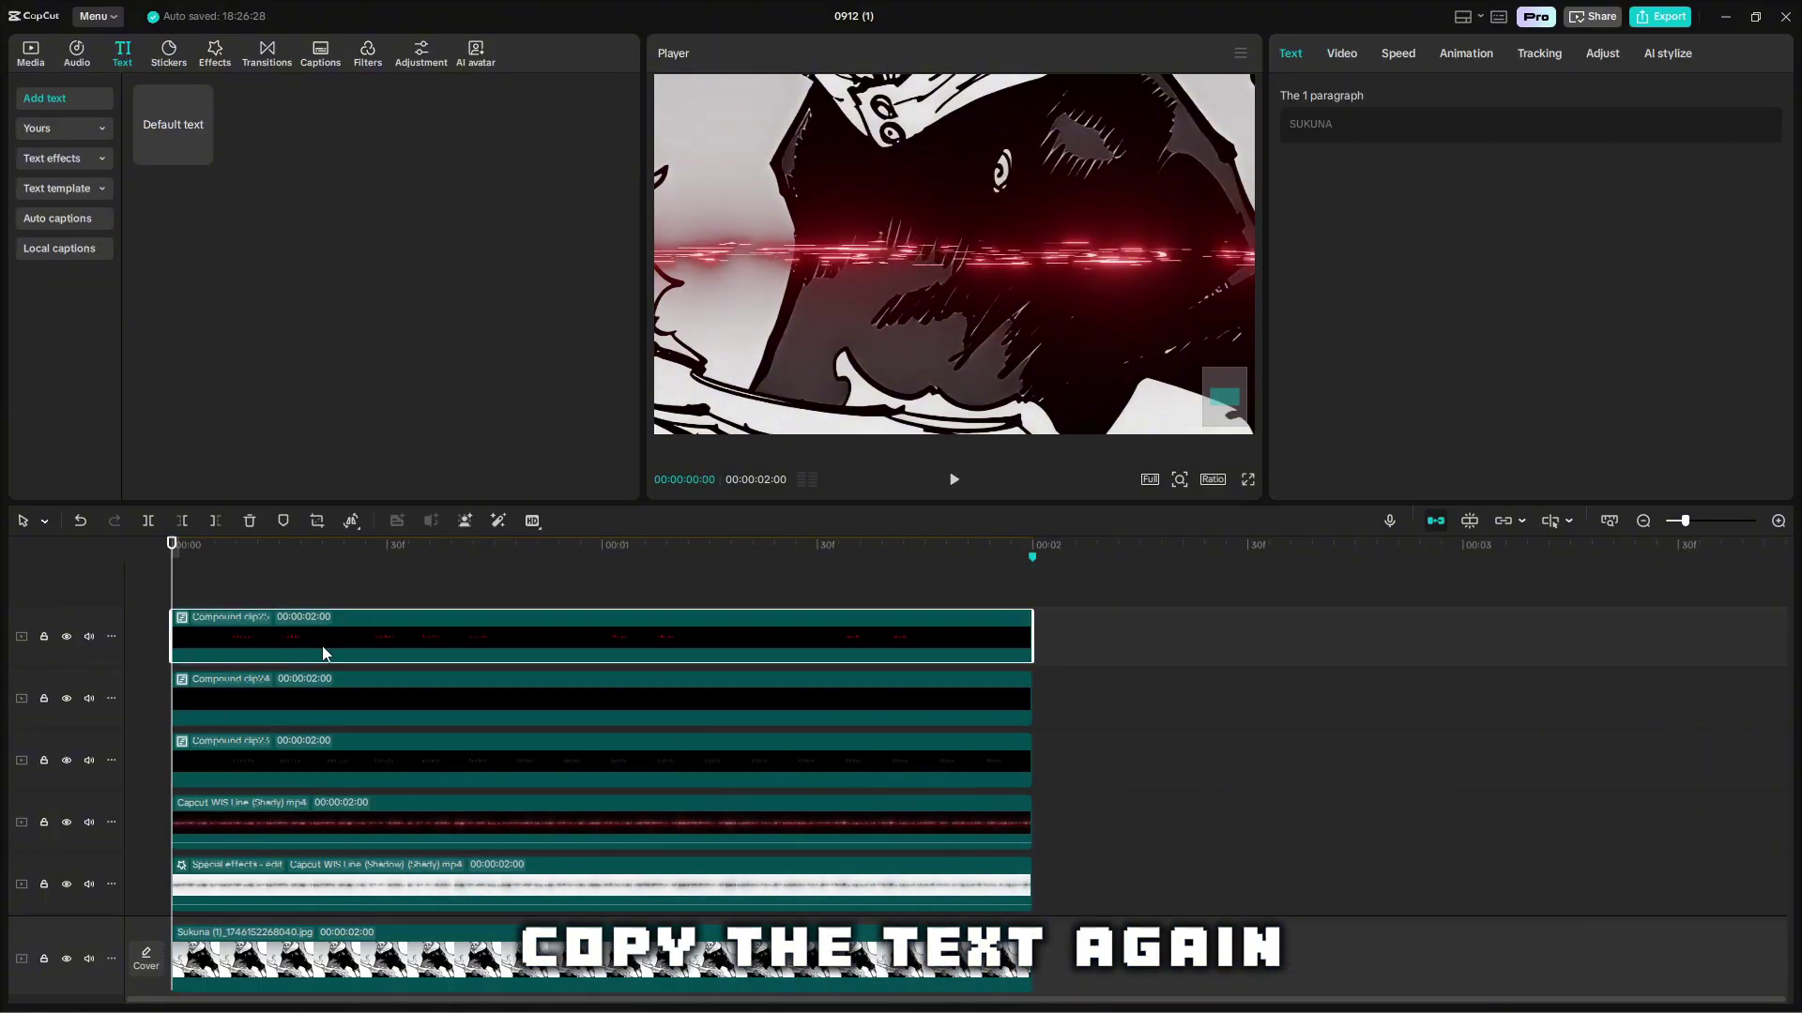
pyautogui.hotkey('ctrl', 'v')
pyautogui.click(582, 593)
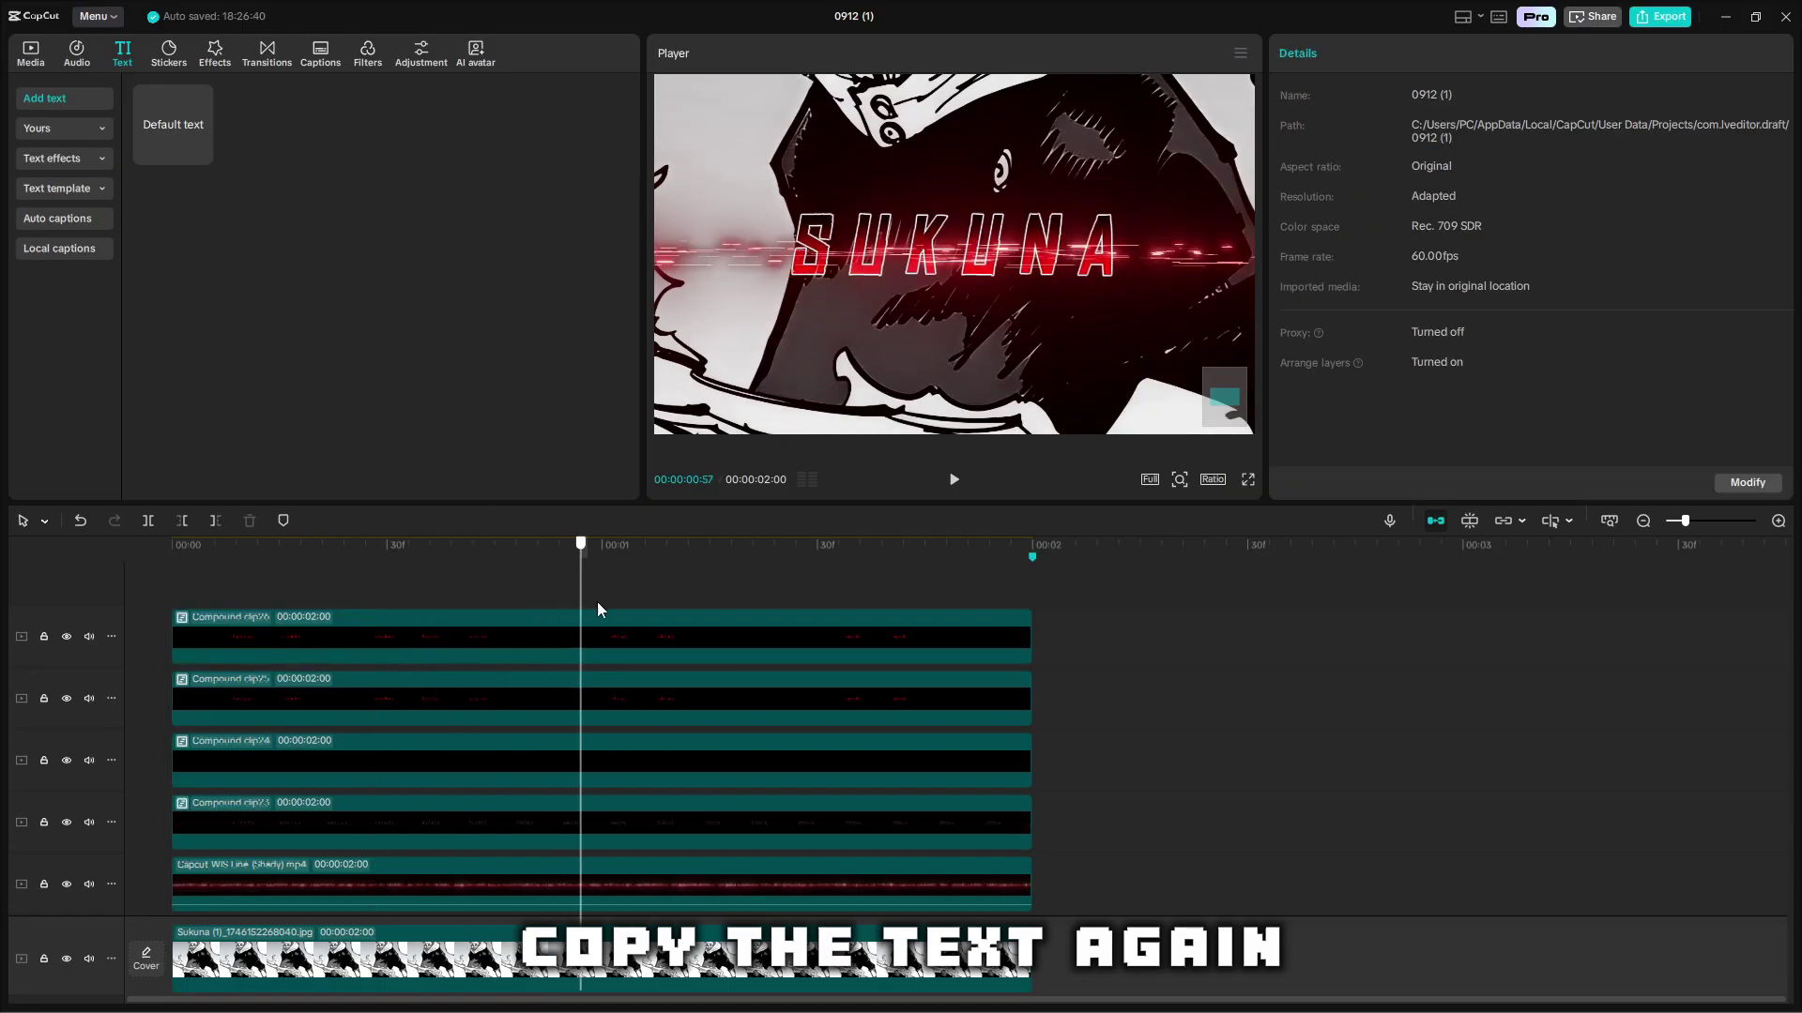
pyautogui.press('space')
# Open the topmost compound clip, set its SUKUNA text color to white FFFFFF, and play the result in the main timeline.
pyautogui.click(970, 642)
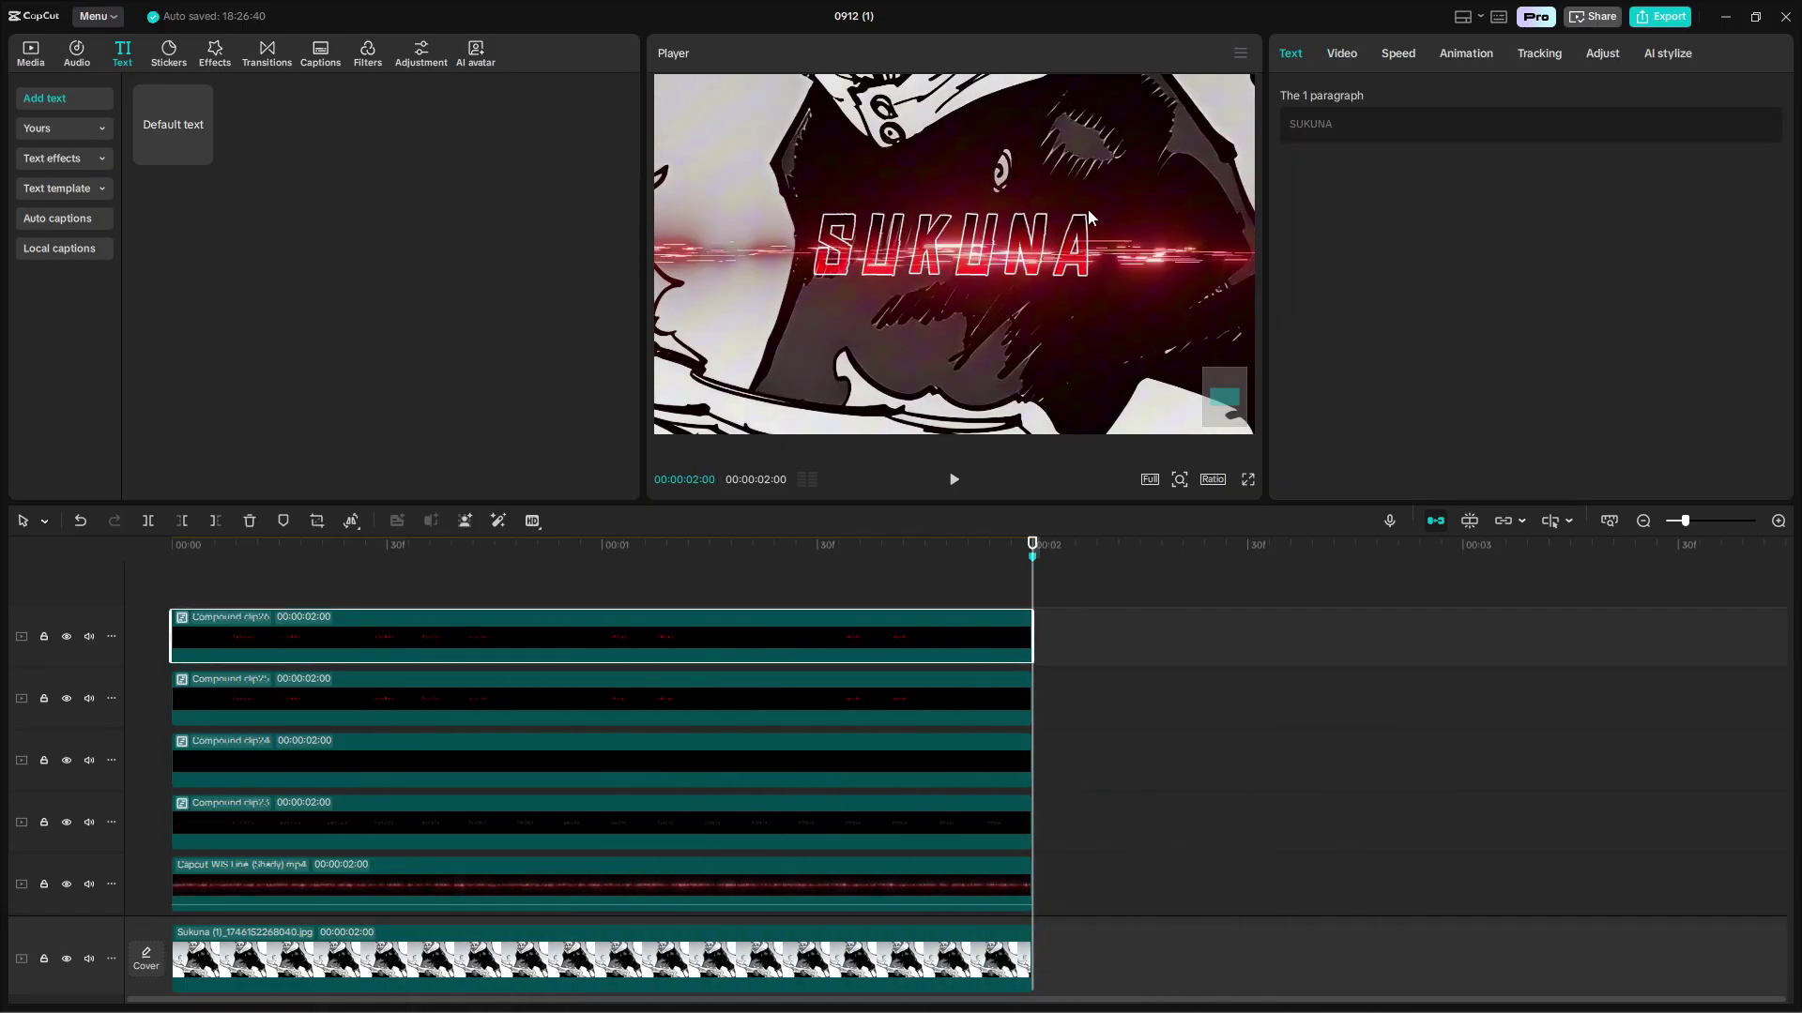
pyautogui.doubleClick(791, 625)
pyautogui.click(813, 847)
pyautogui.click(657, 728)
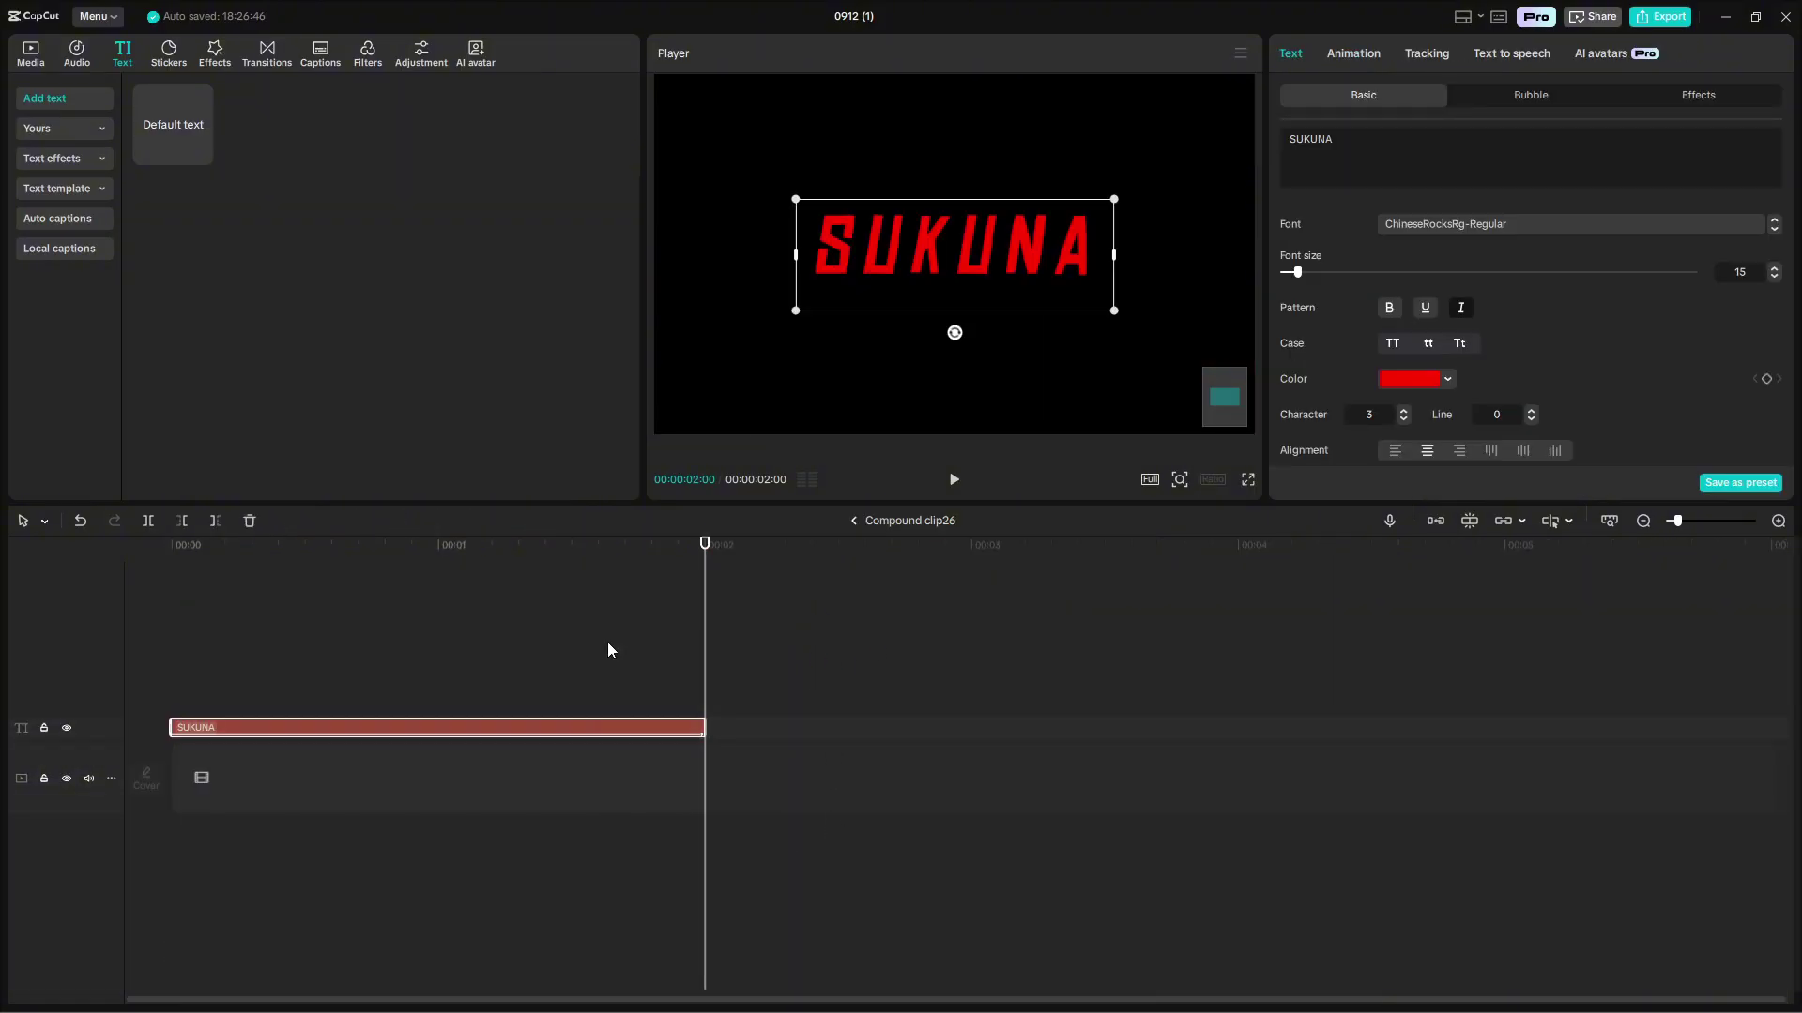
pyautogui.click(1409, 379)
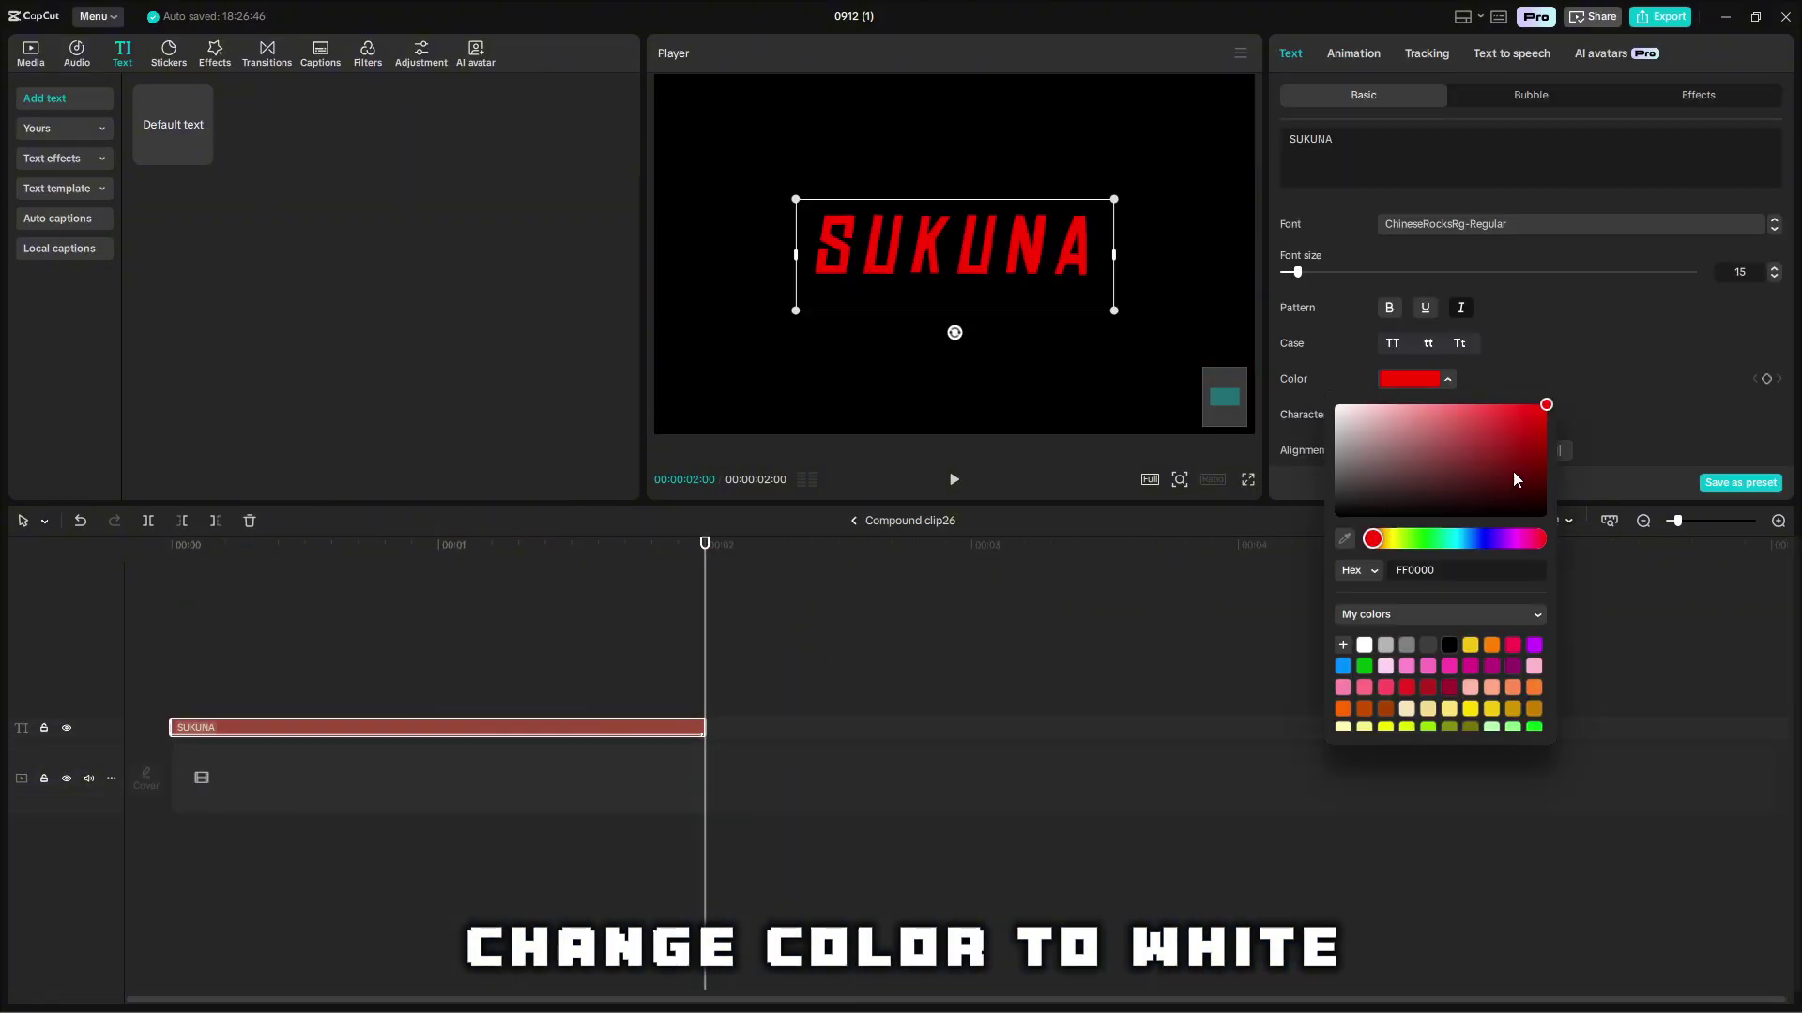
pyautogui.moveTo(1507, 446); pyautogui.dragTo(1130, 368)
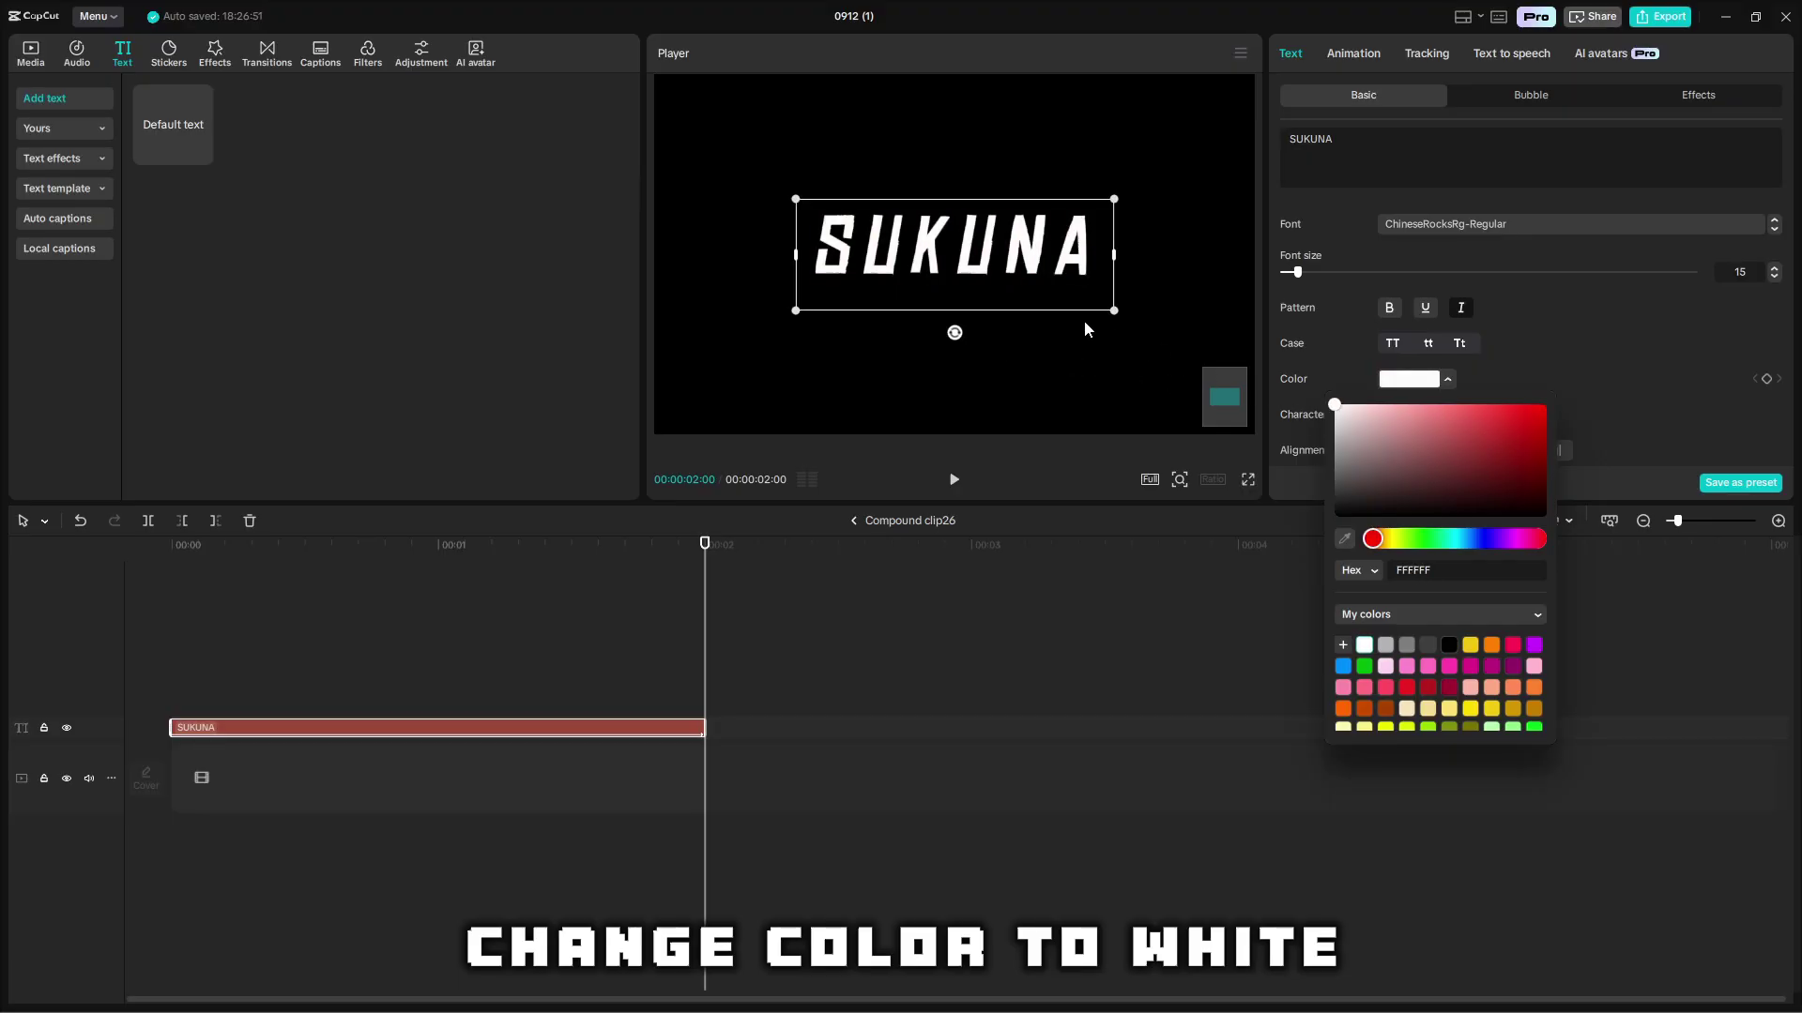
pyautogui.click(1412, 380)
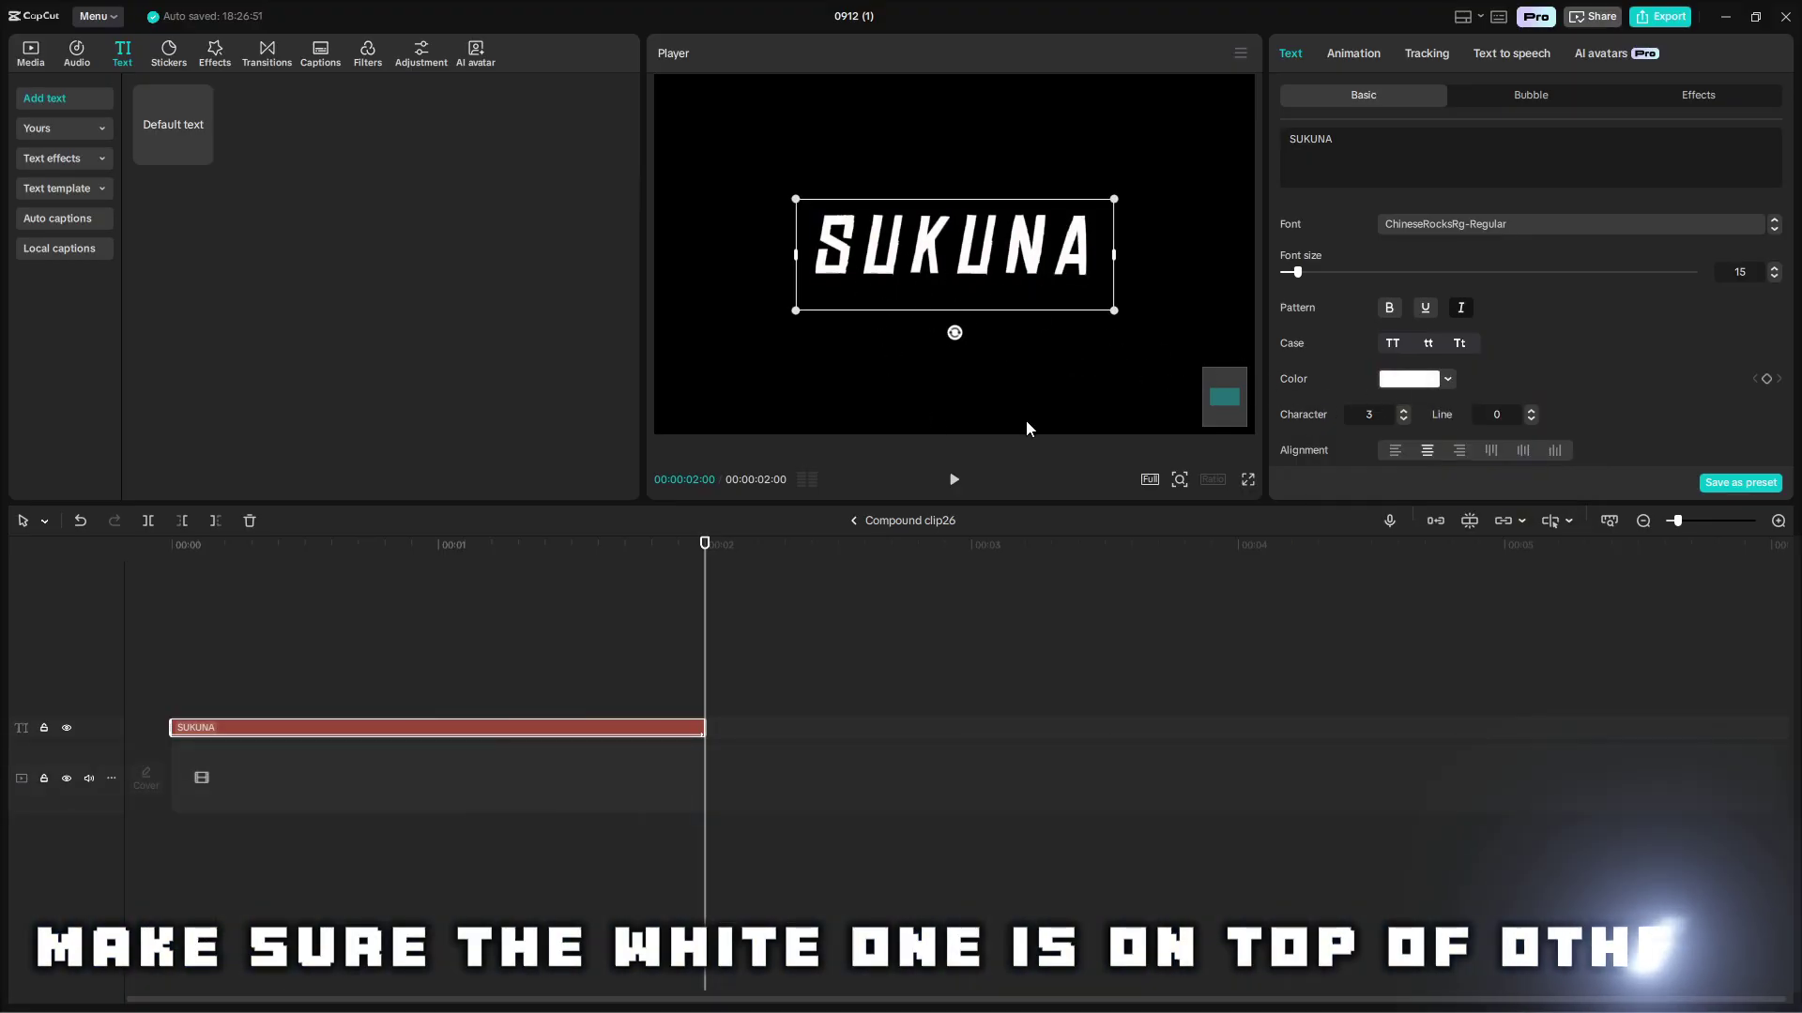
pyautogui.click(847, 612)
pyautogui.click(855, 521)
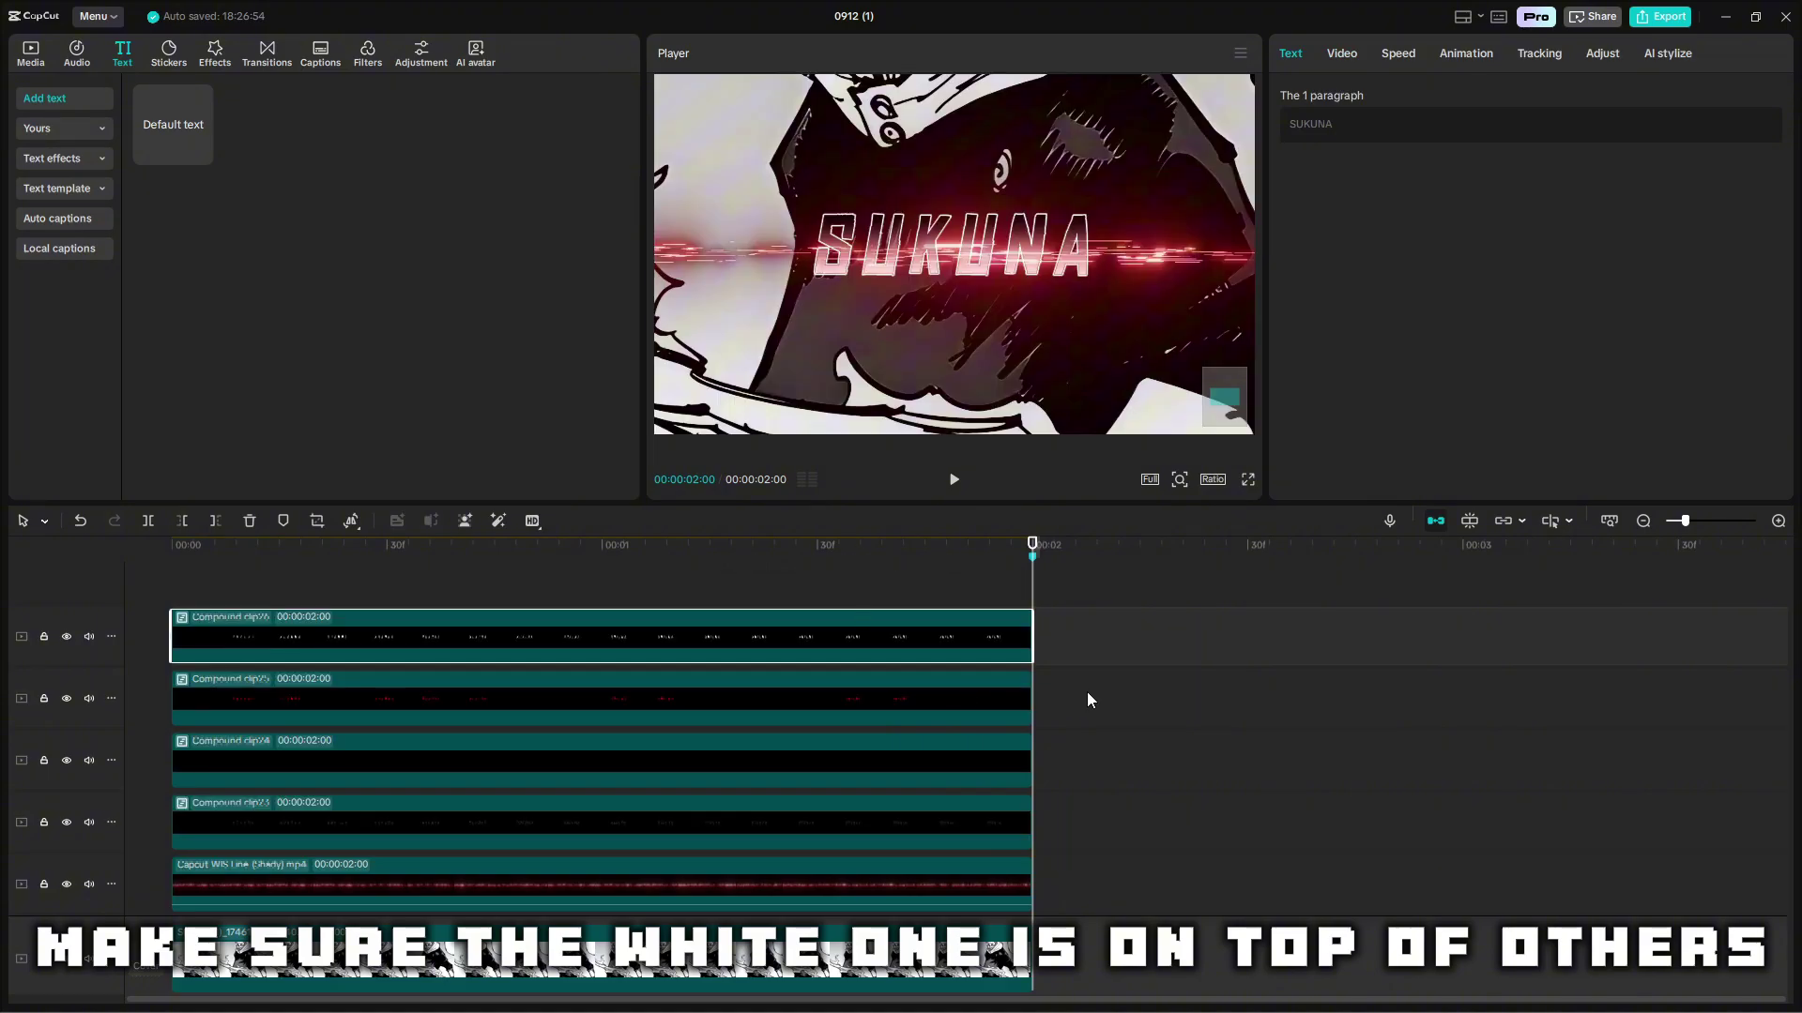
pyautogui.click(1090, 696)
pyautogui.press('space')
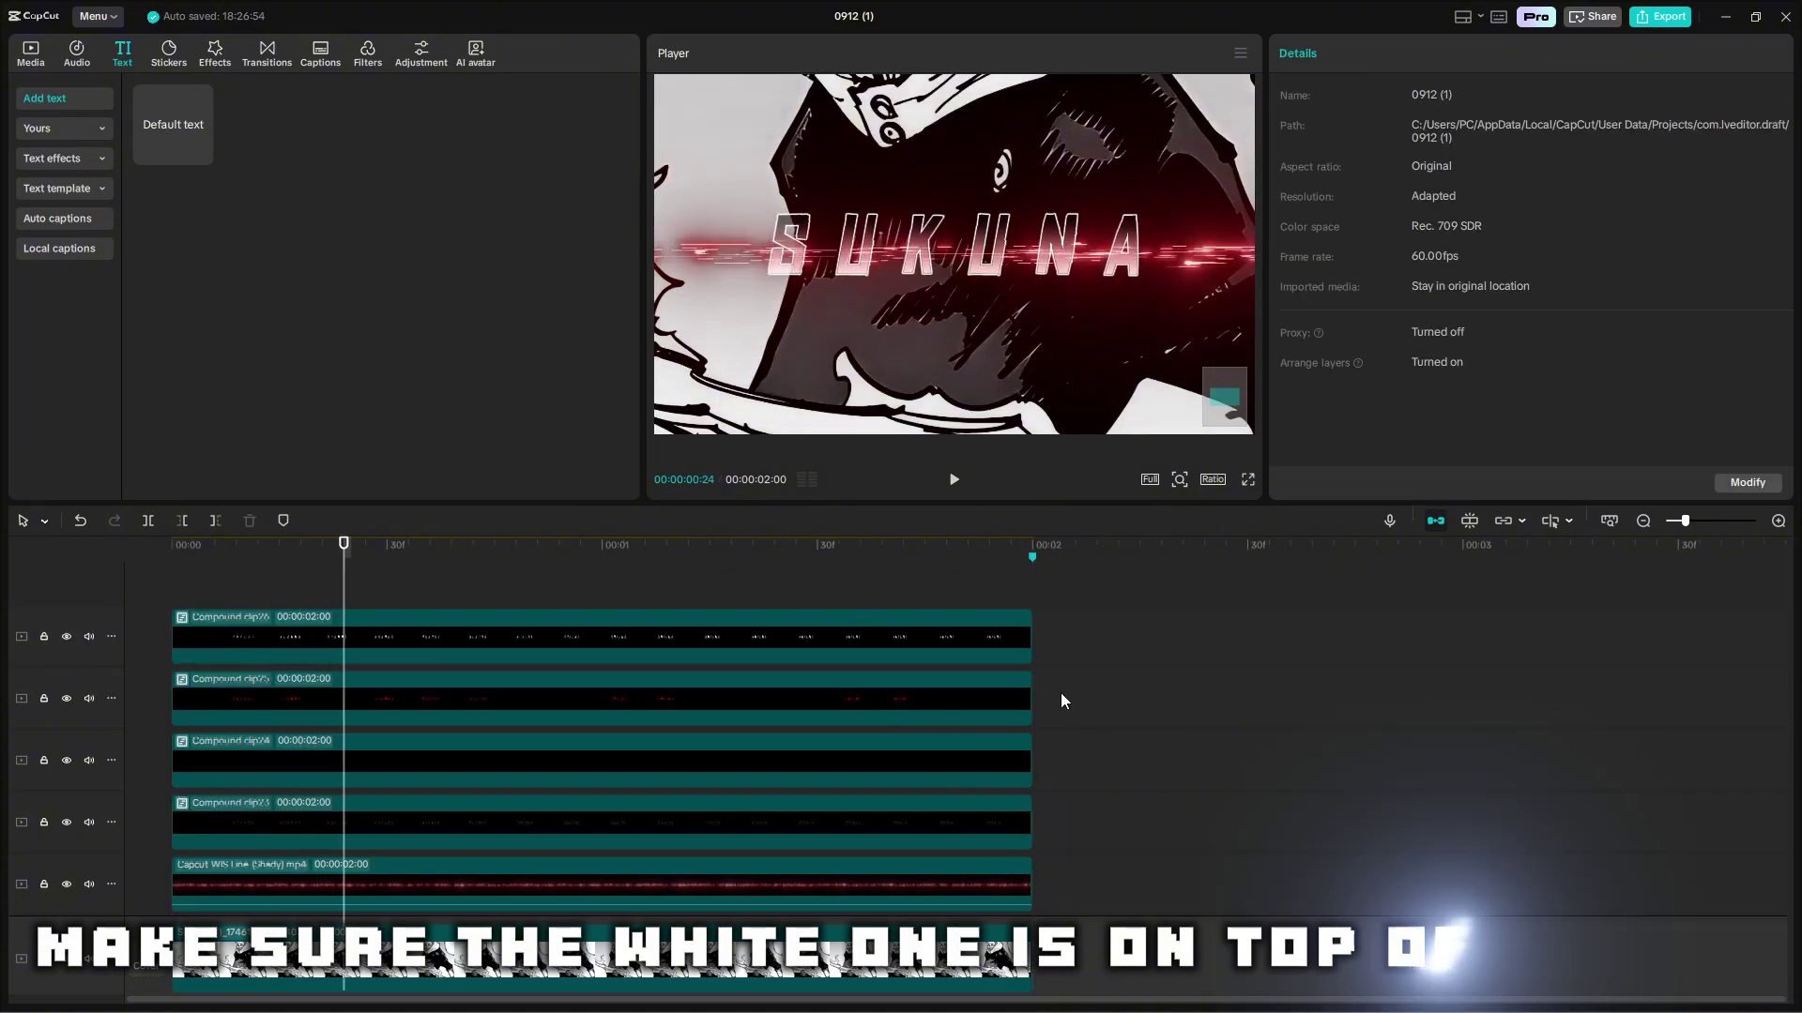
# Switch the white SUKUNA compound clip's Split mask to a Filmstrip mask.
pyautogui.click(963, 645)
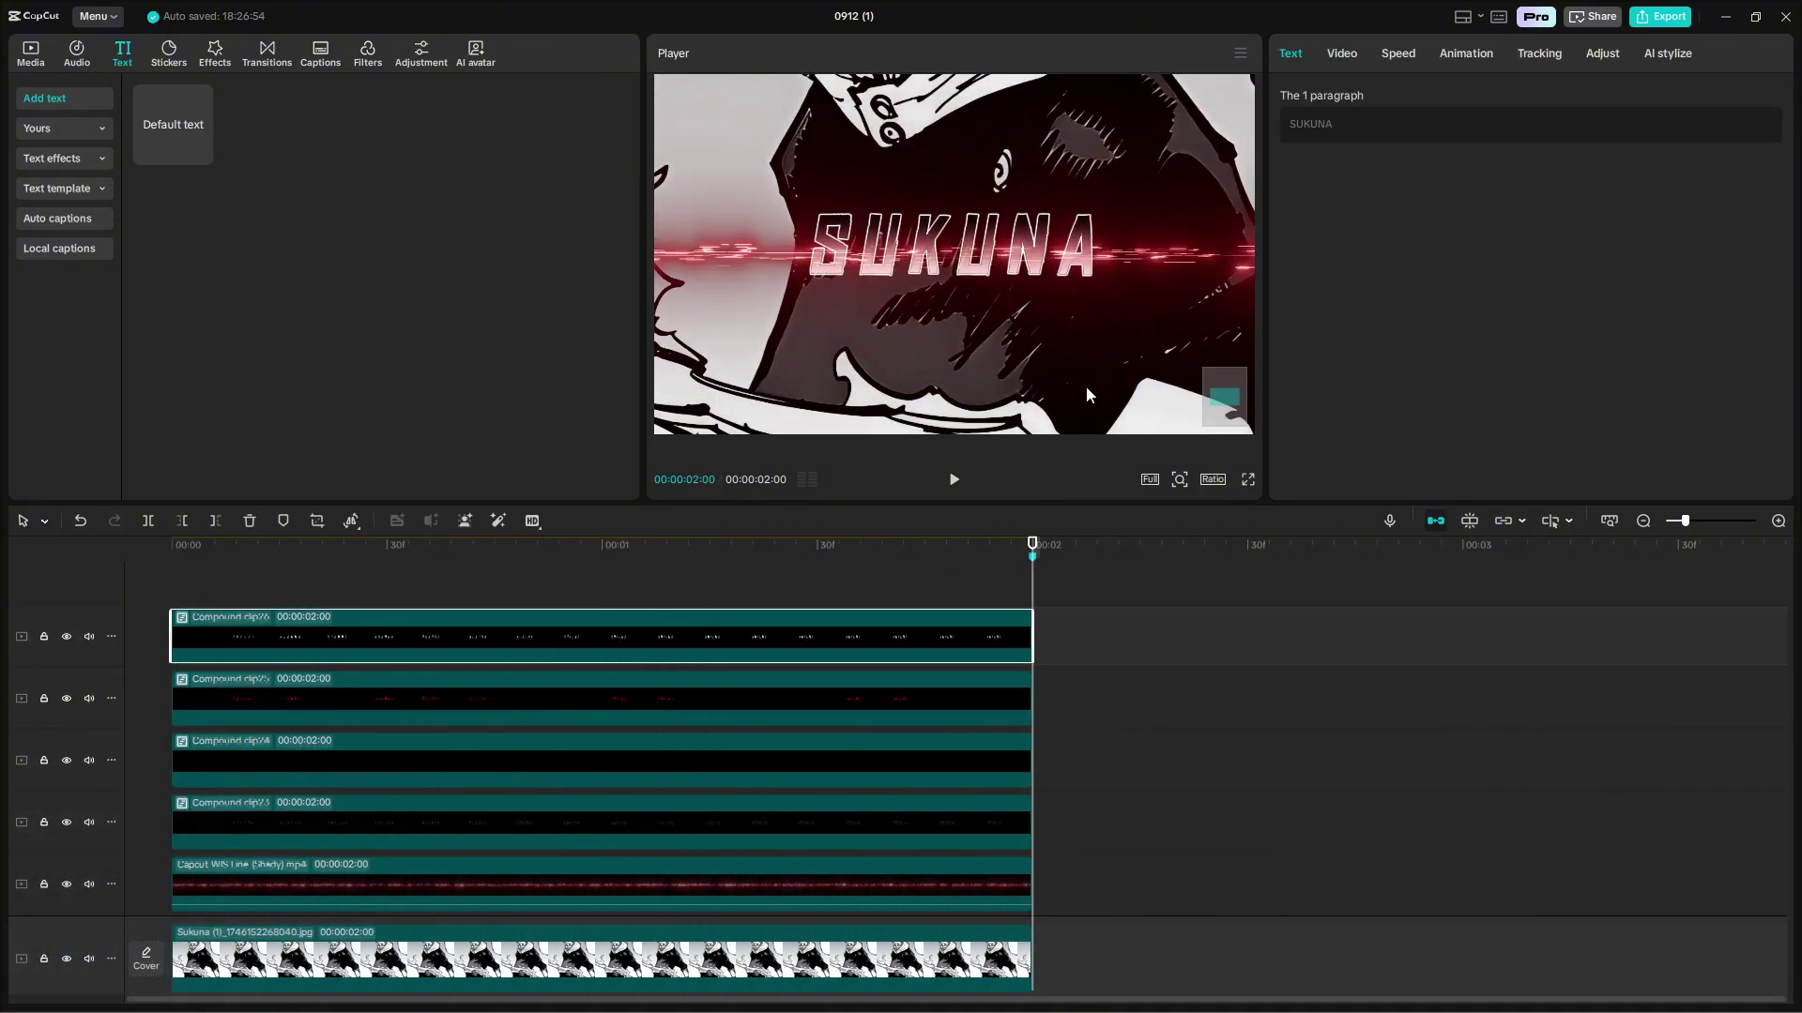
pyautogui.click(1340, 54)
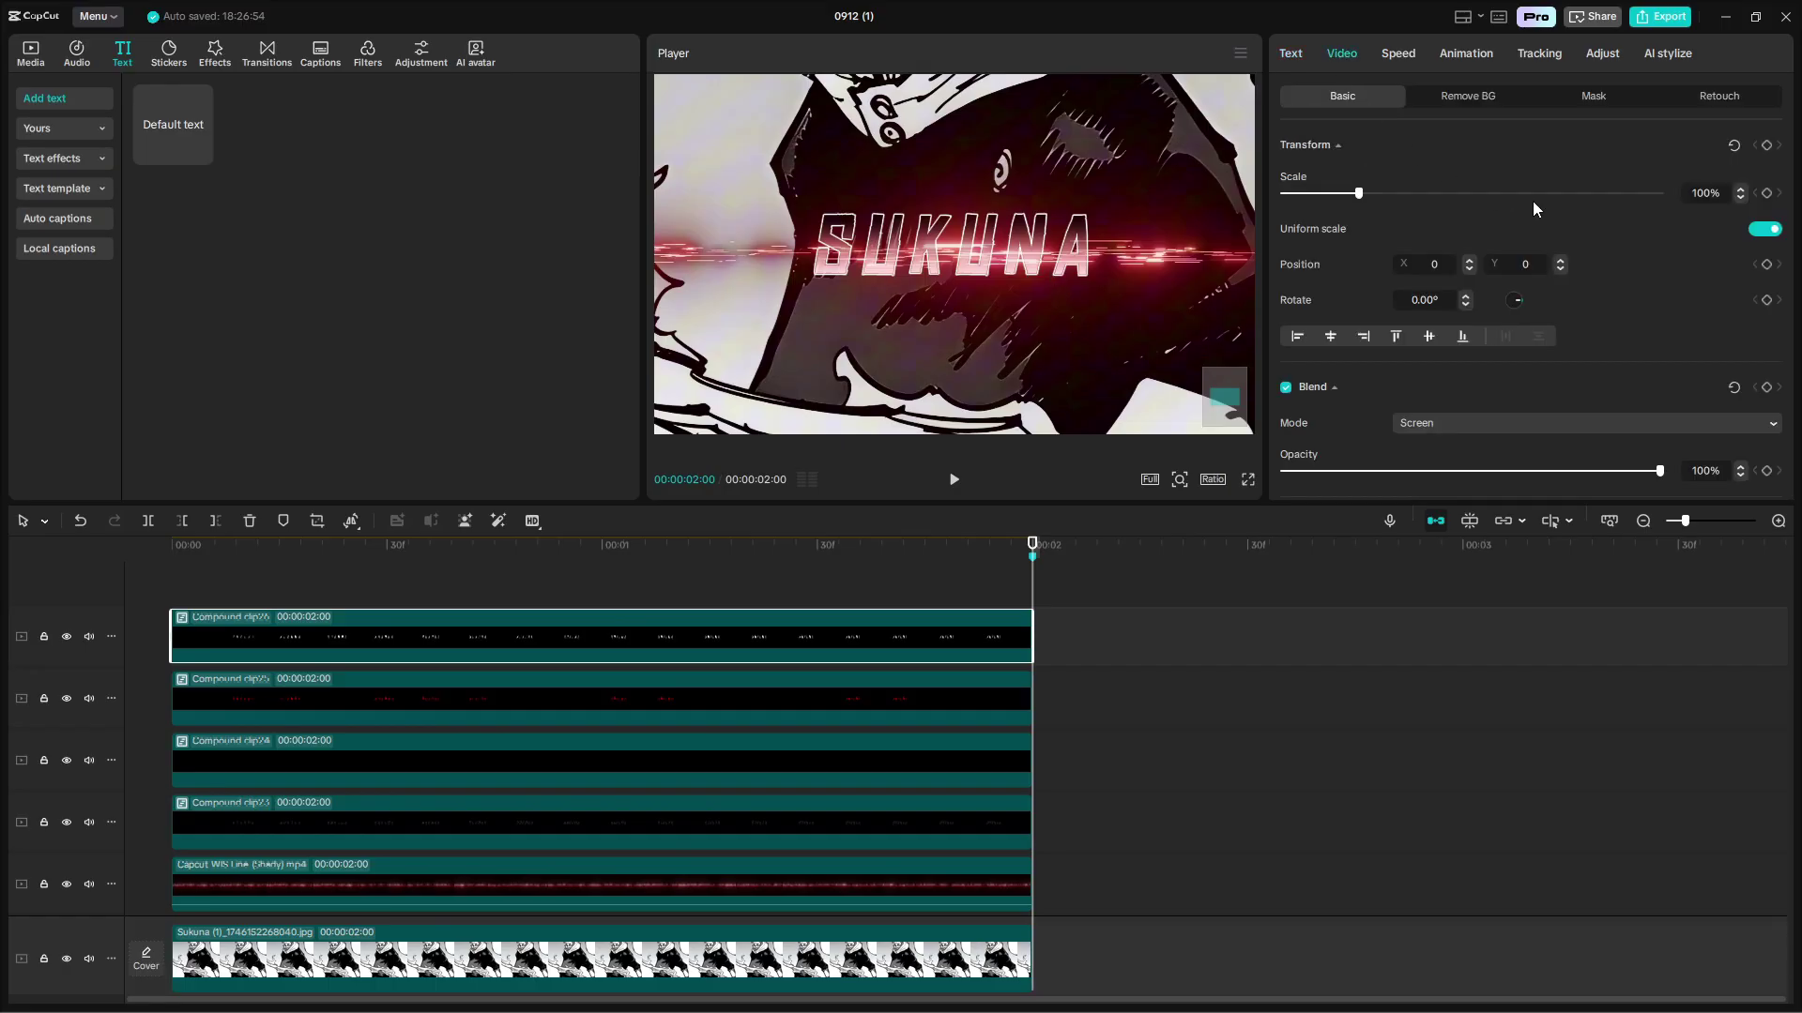
pyautogui.click(1594, 96)
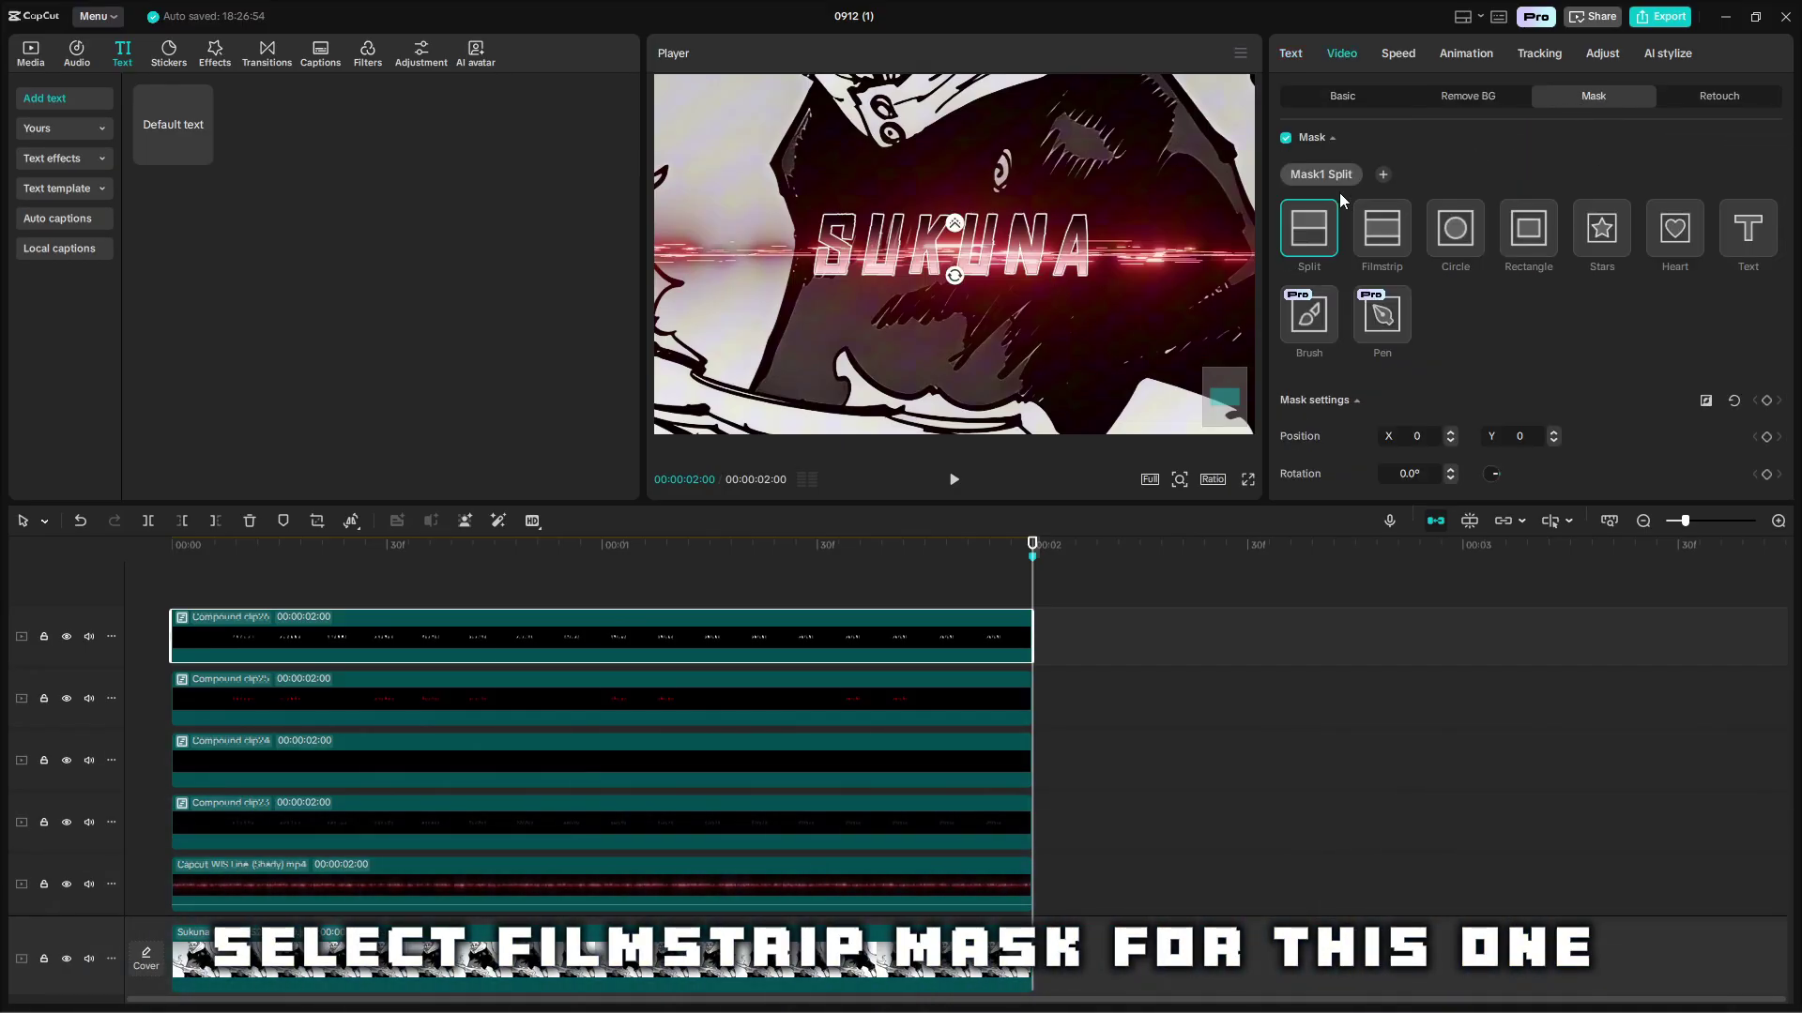
pyautogui.click(1384, 236)
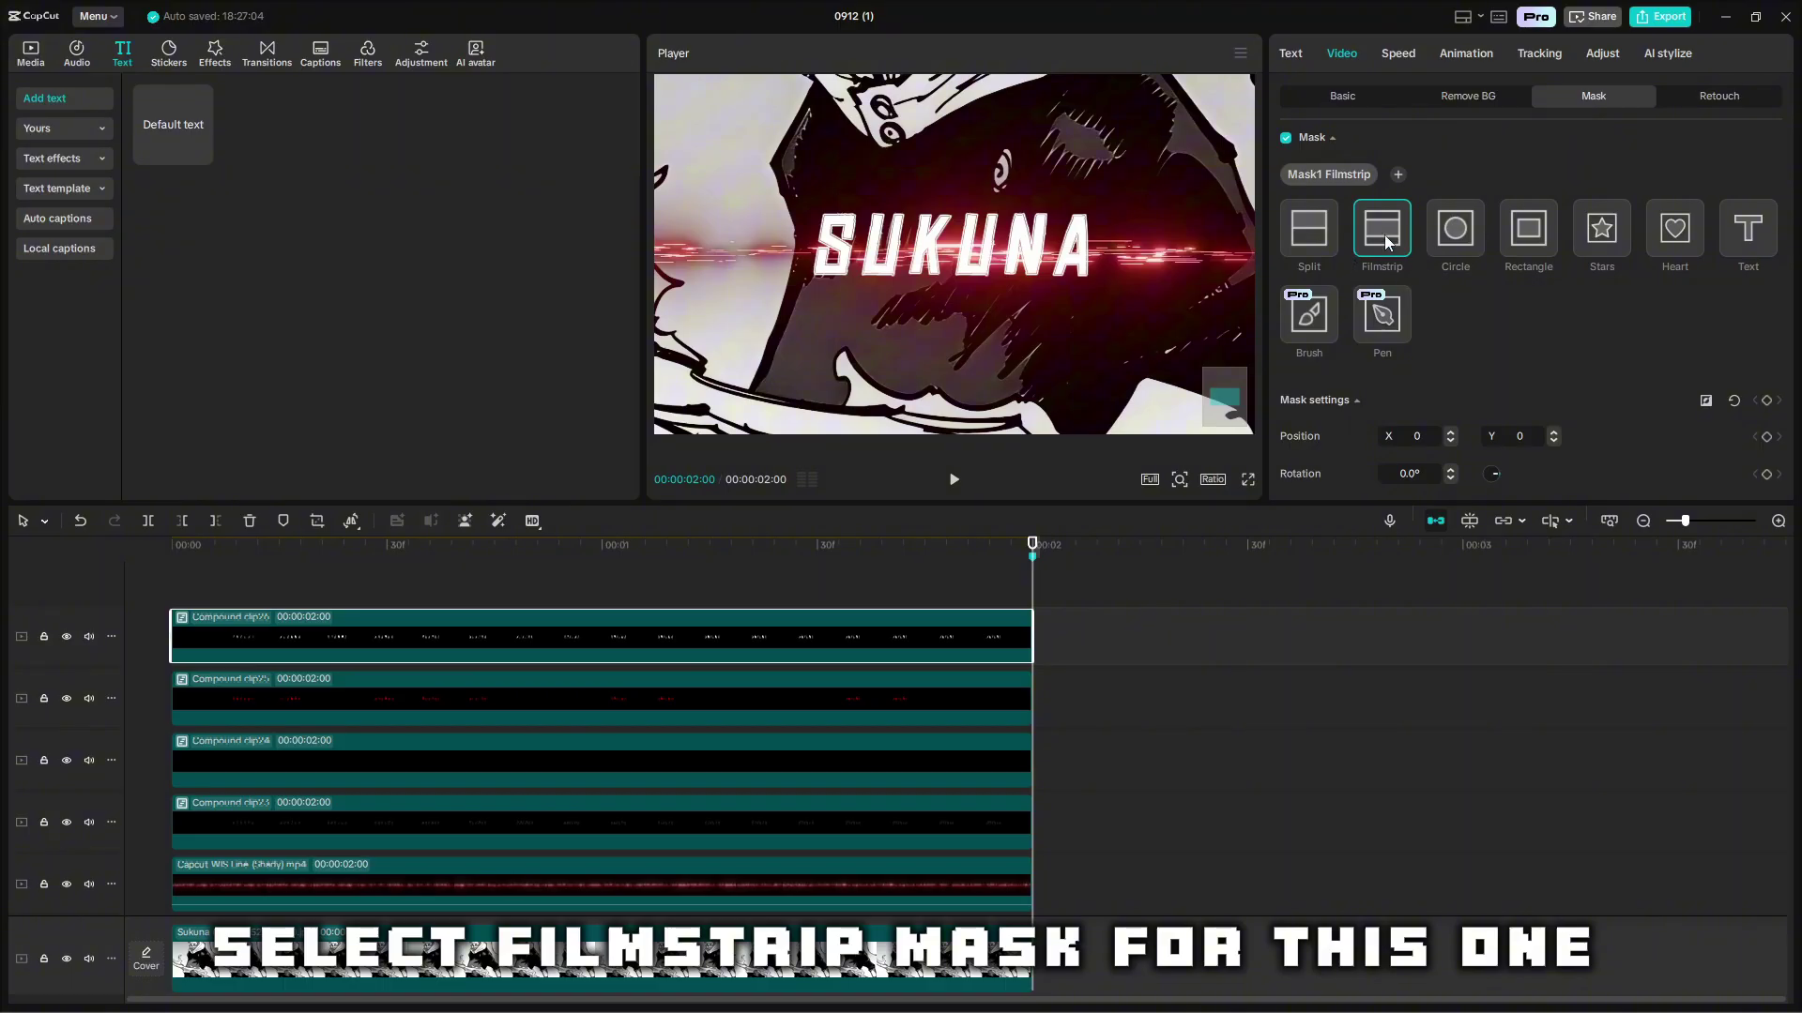
# Set the Filmstrip mask's rotation to 100°, size to 50 and feather to 10.
pyautogui.scroll(-2, 1437, 312)
pyautogui.click(1407, 370)
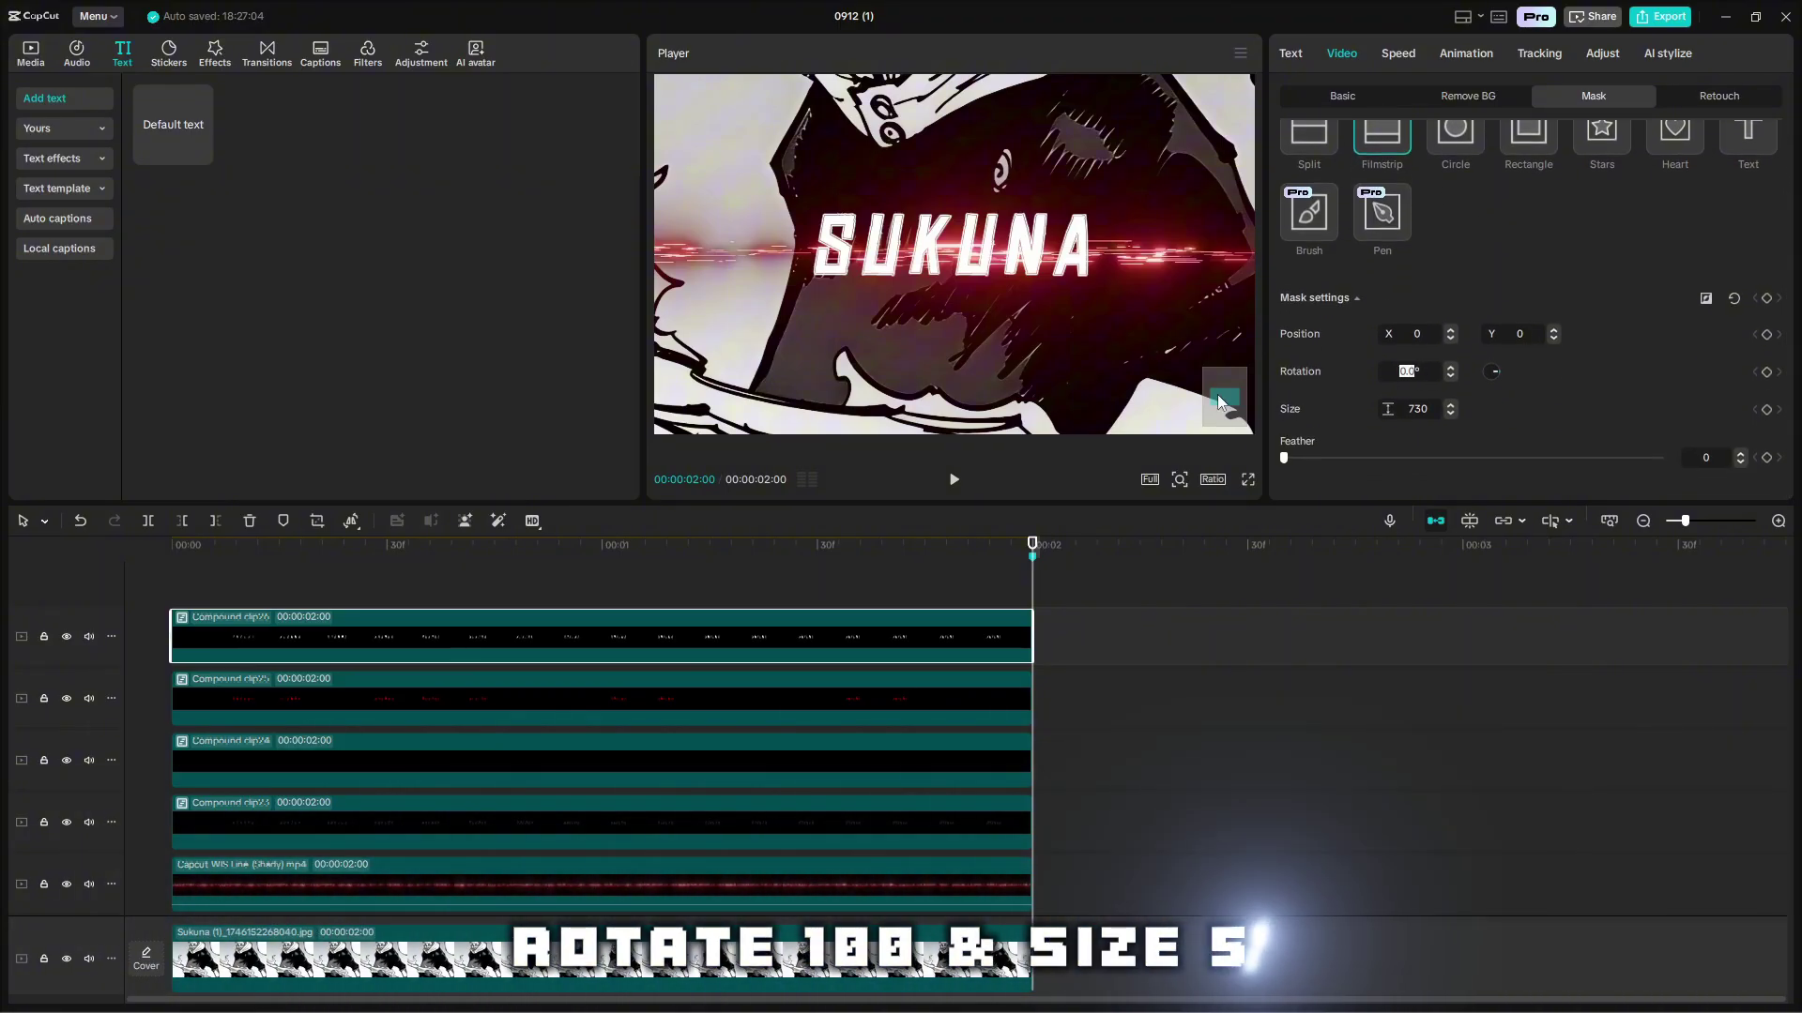
pyautogui.press('Return')
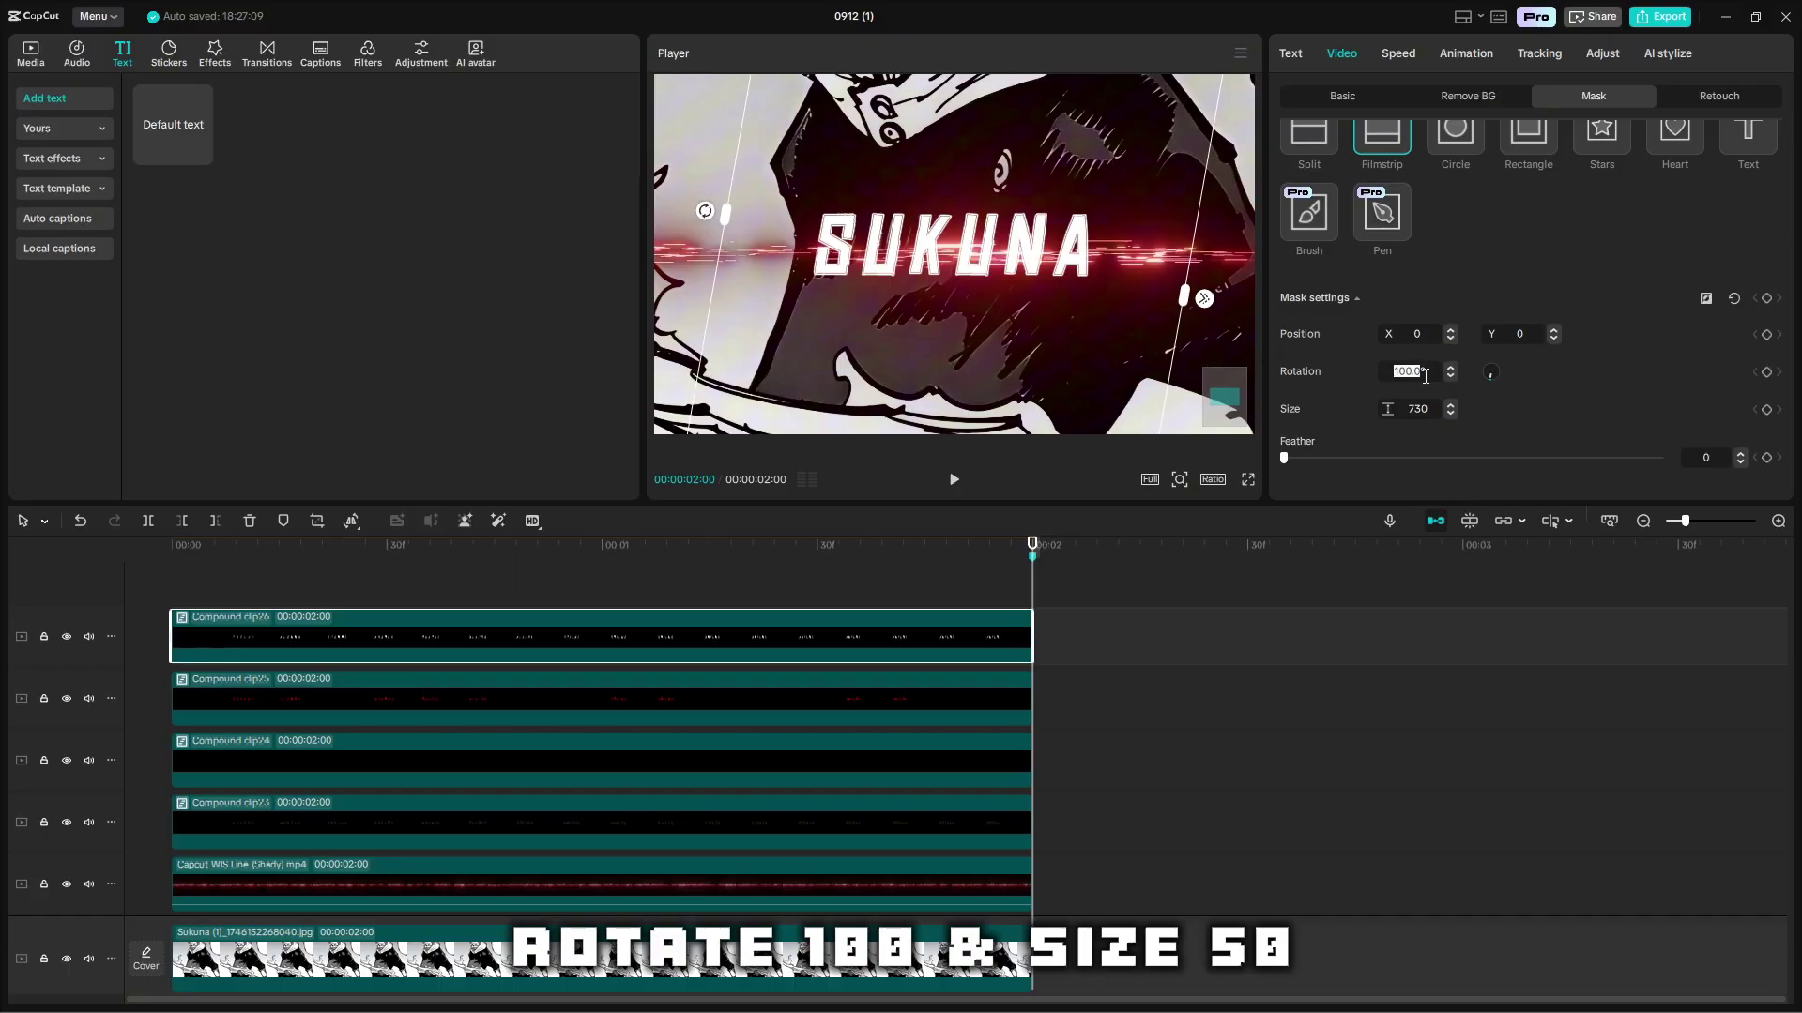
pyautogui.click(1417, 409)
pyautogui.press('Return')
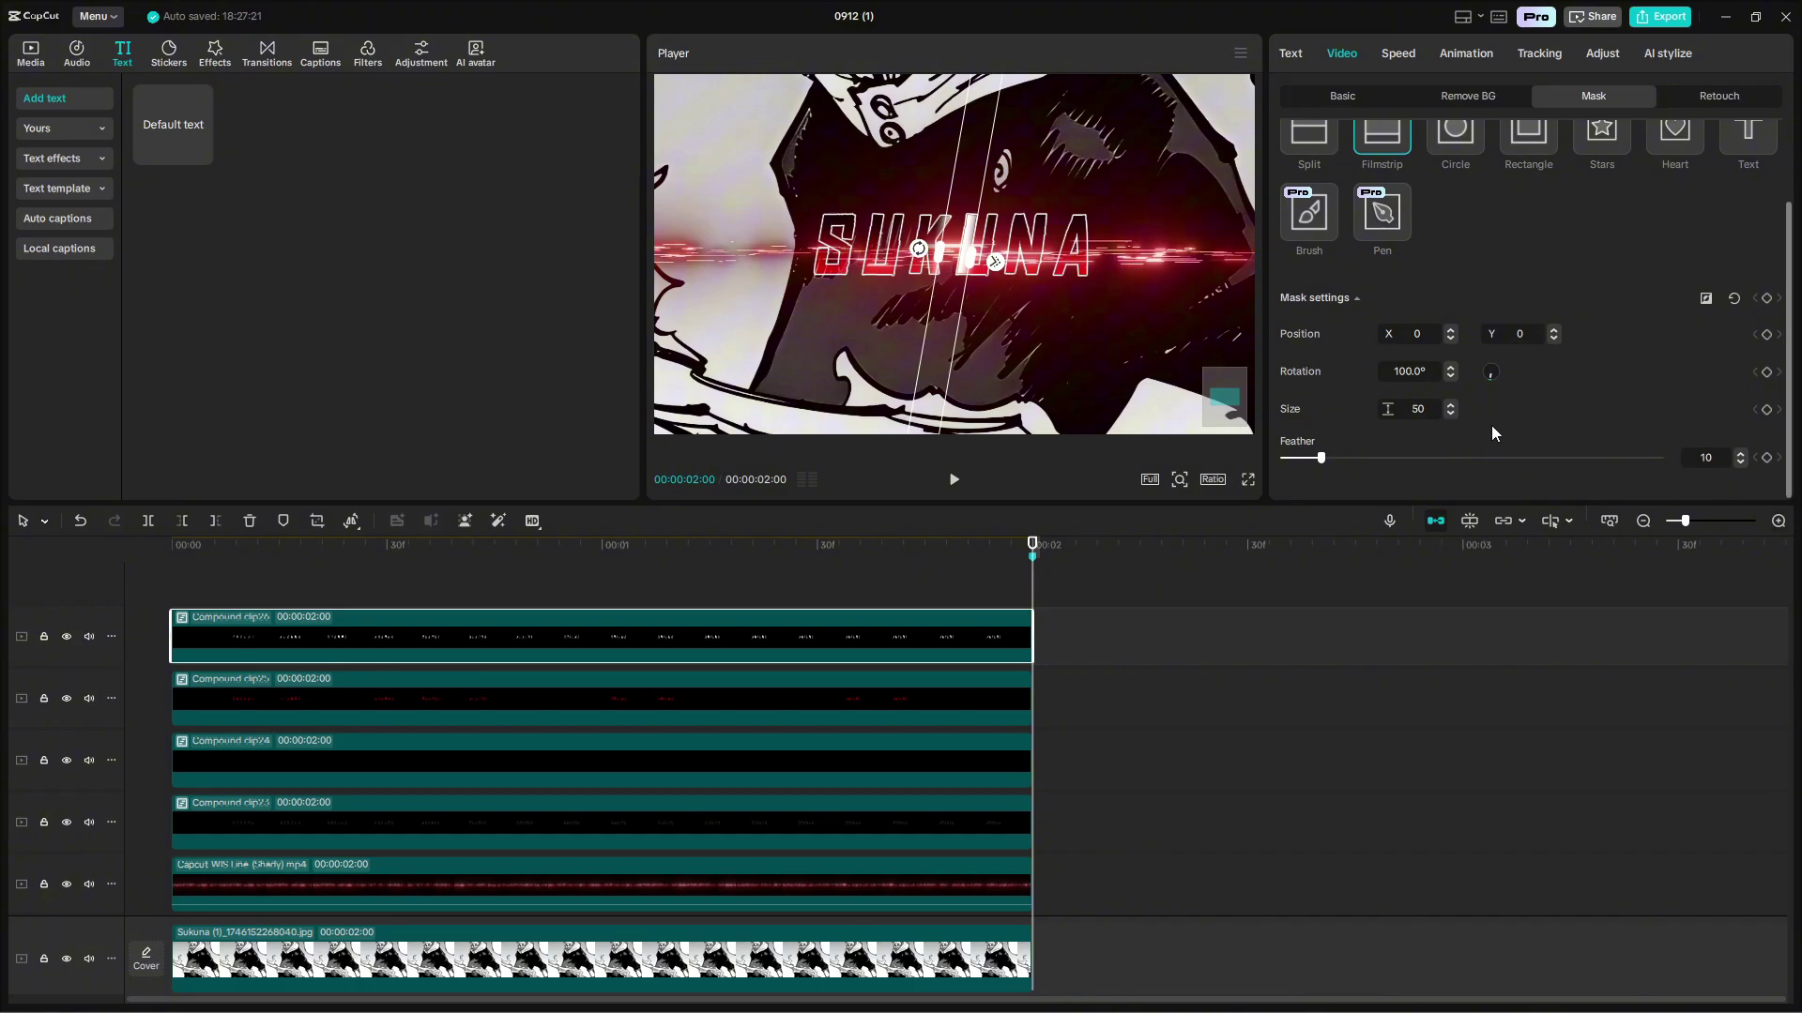
# Add Filmstrip mask position keyframes at the start and end of the white SUKUNA clip.
pyautogui.scroll(2, 1491, 422)
pyautogui.scroll(-2, 1412, 436)
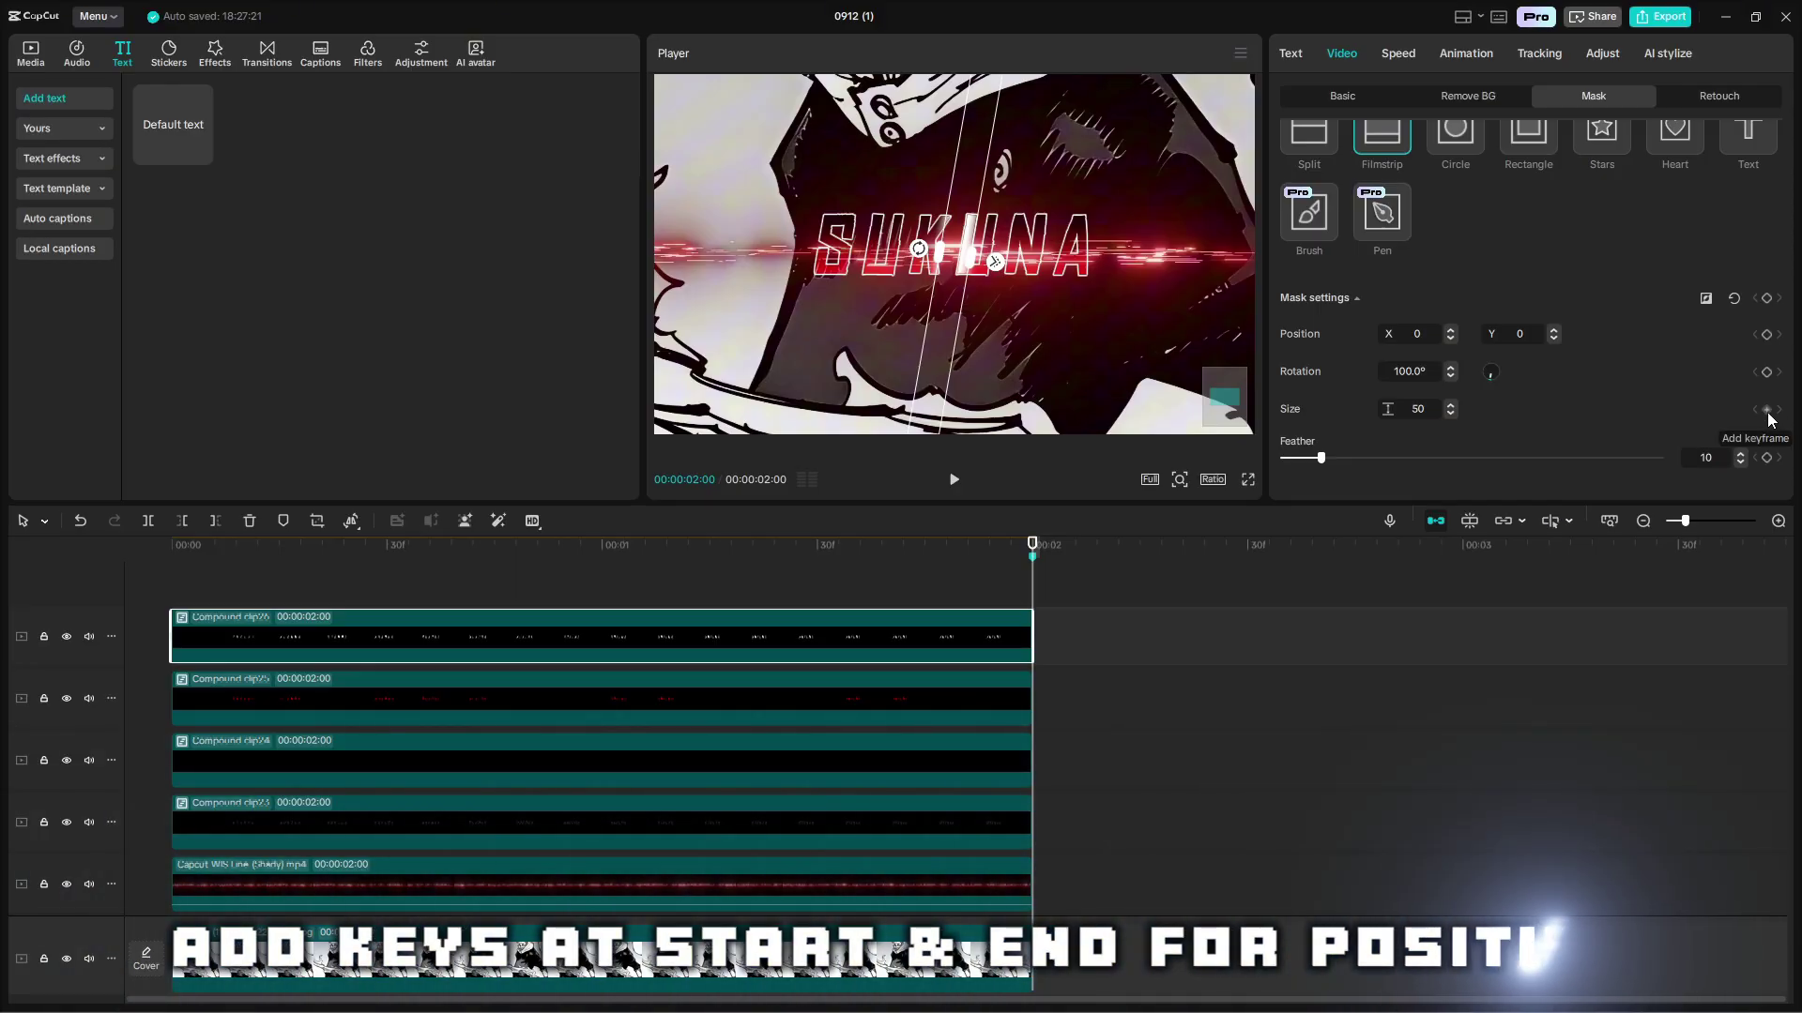
pyautogui.press('Up')
pyautogui.click(1766, 334)
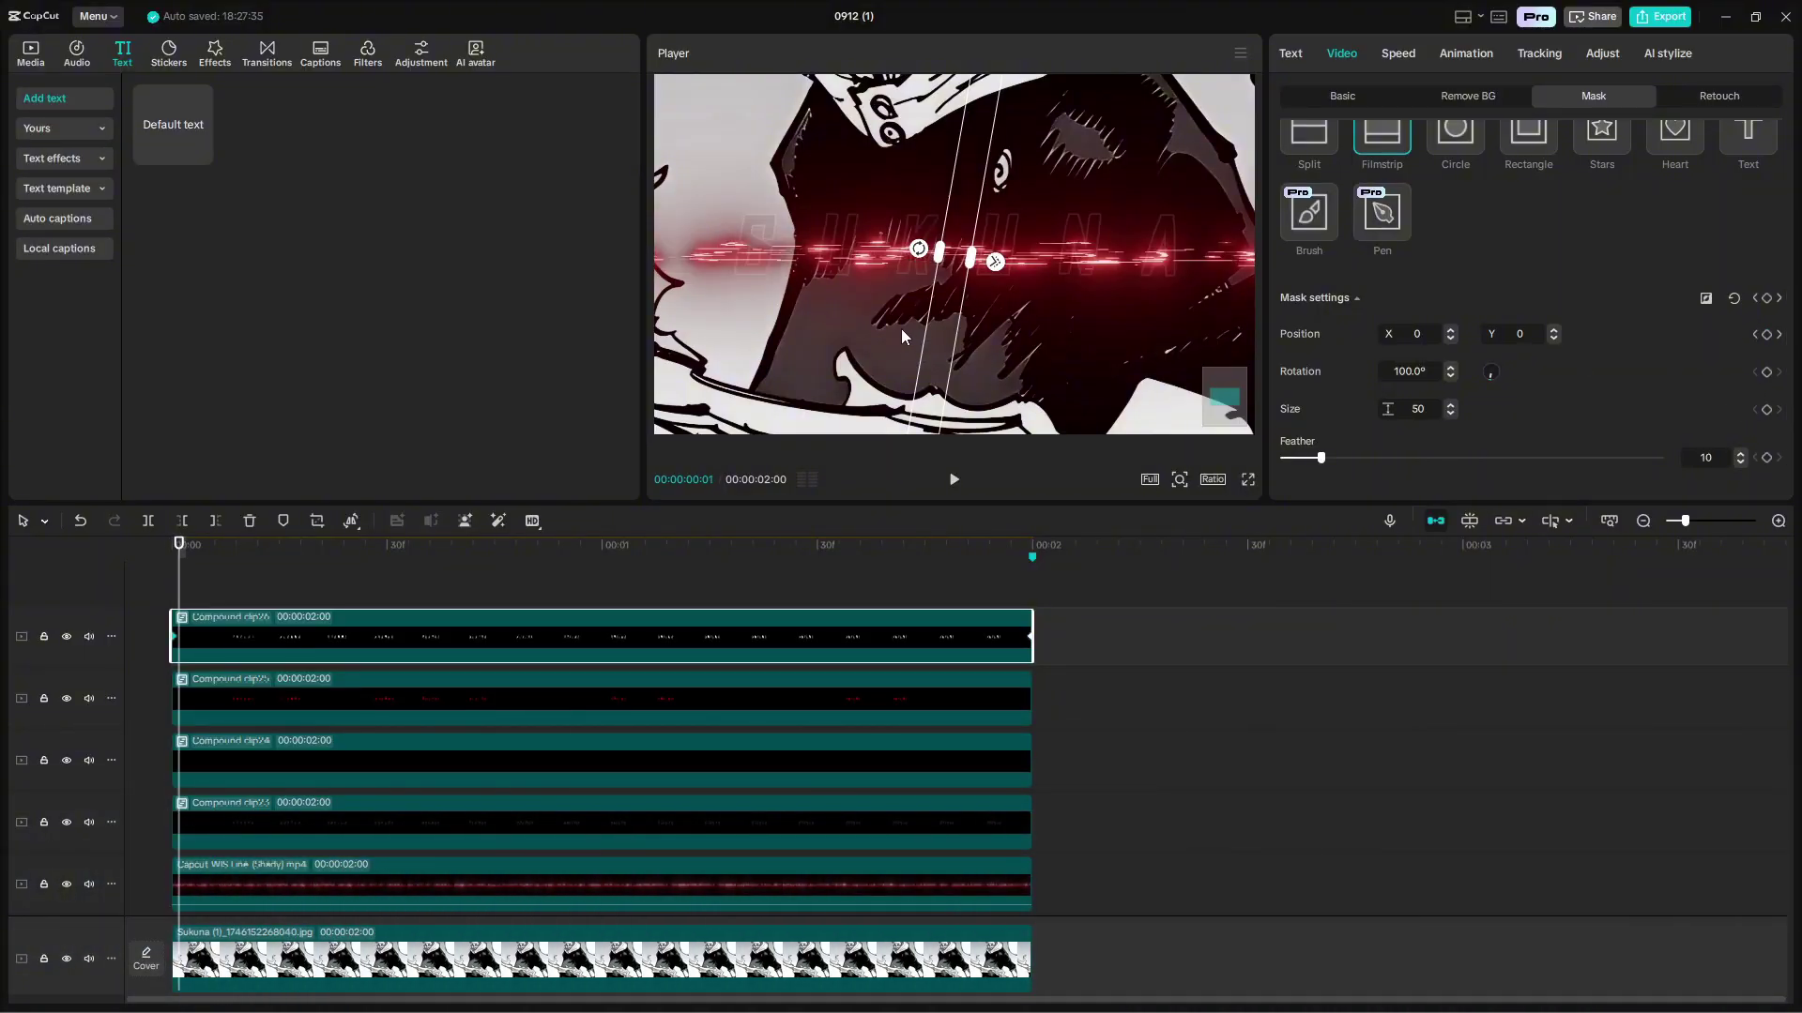
# Move the Filmstrip mask left of the text at the first keyframe, setting its position X to -360.
pyautogui.moveTo(939, 306); pyautogui.dragTo(733, 306)
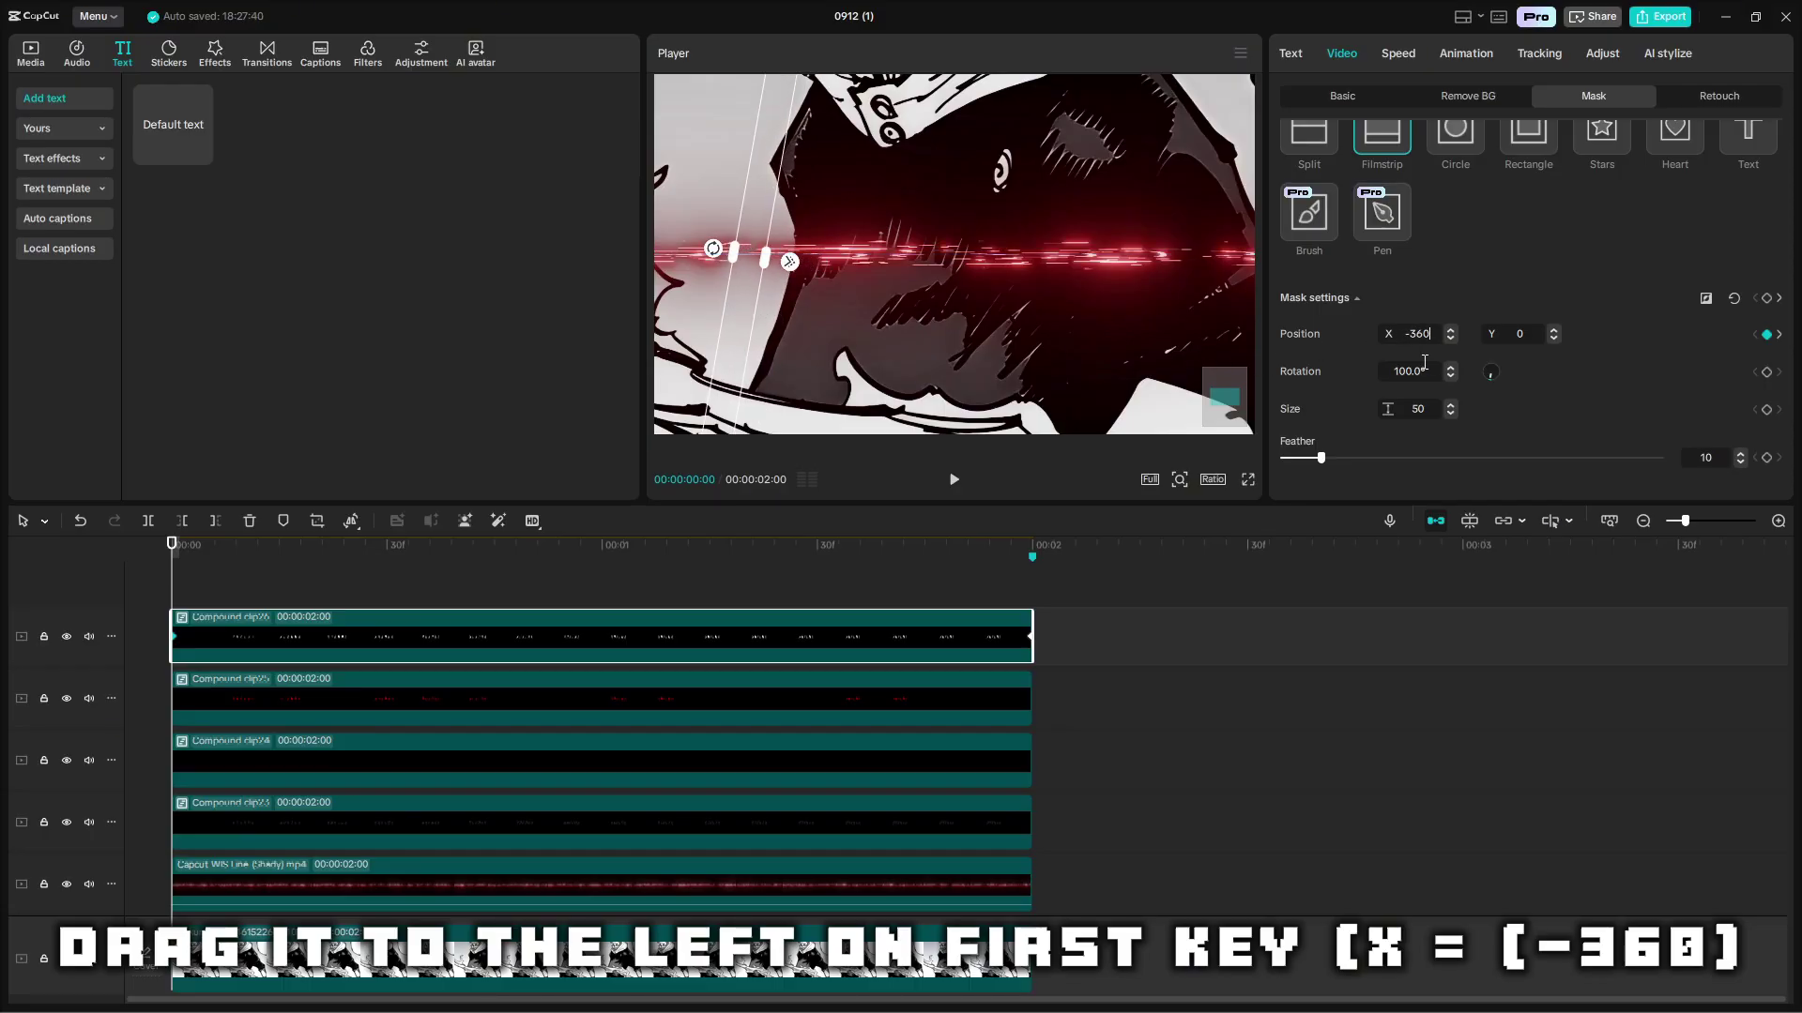
pyautogui.press('Return')
pyautogui.click(1430, 335)
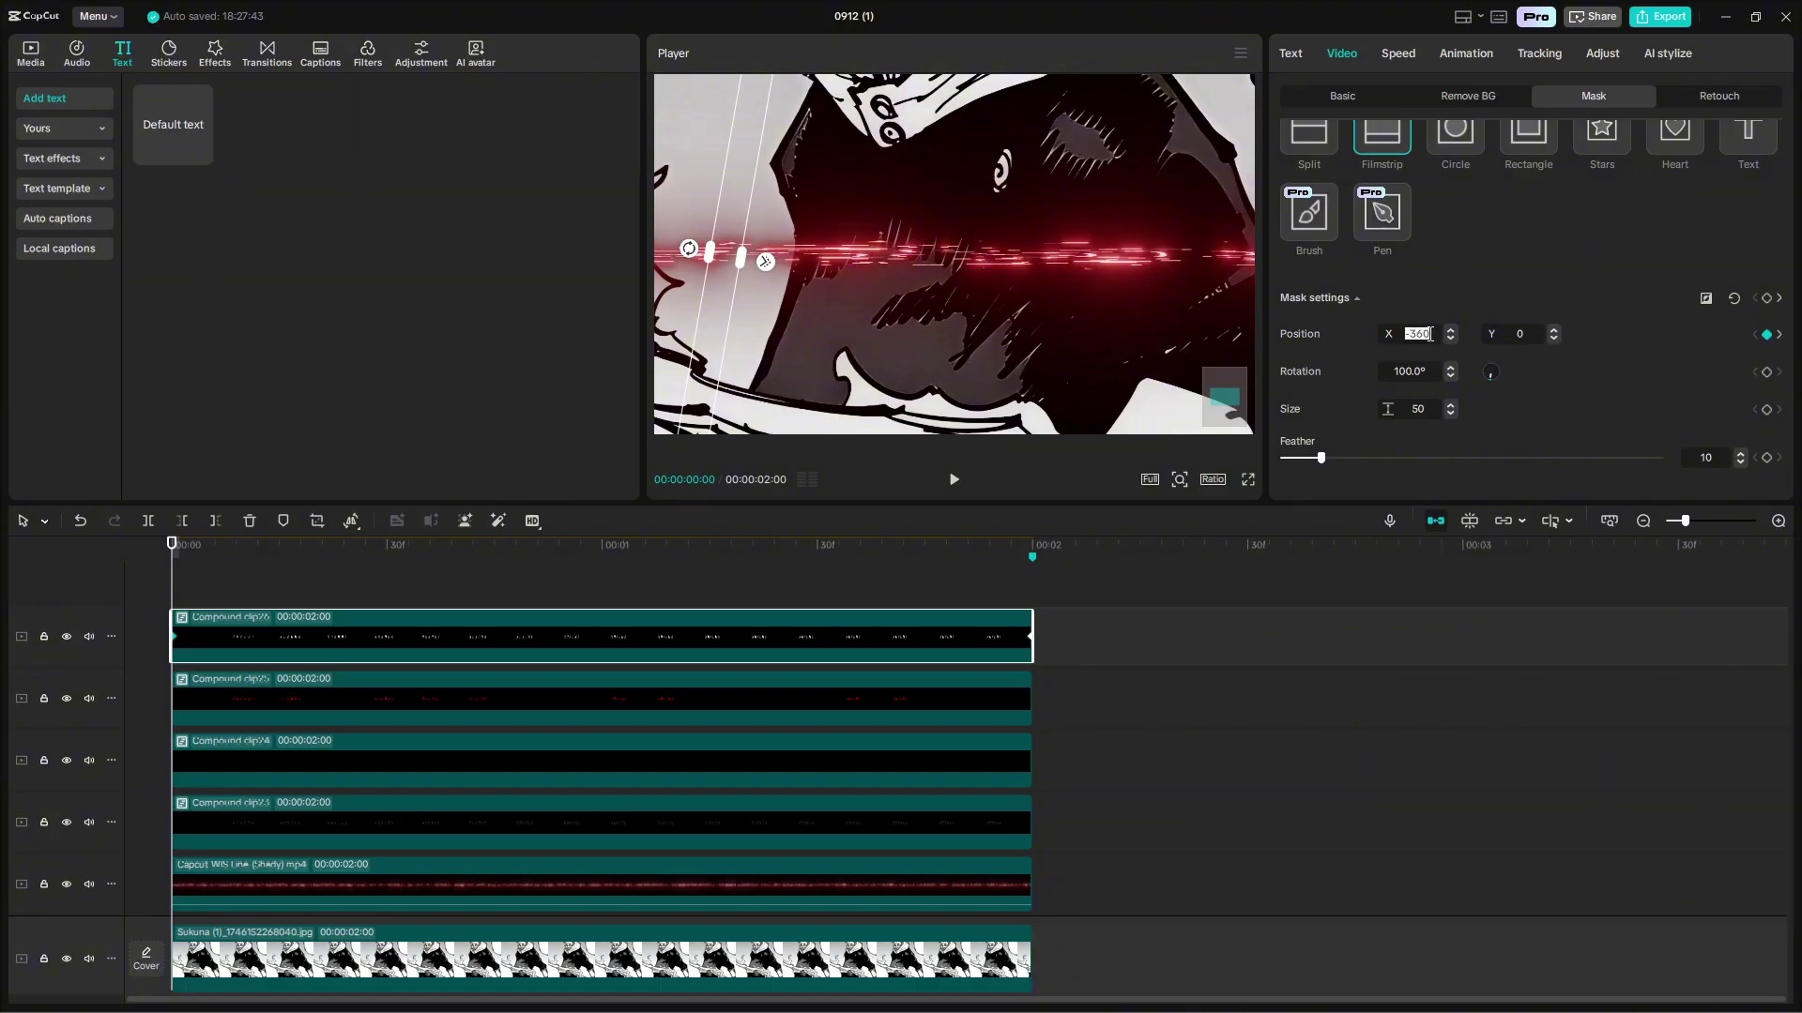
# Move the Filmstrip mask right of the text at the last keyframe, setting its position X to 270, and play back the shine.
pyautogui.press('space')
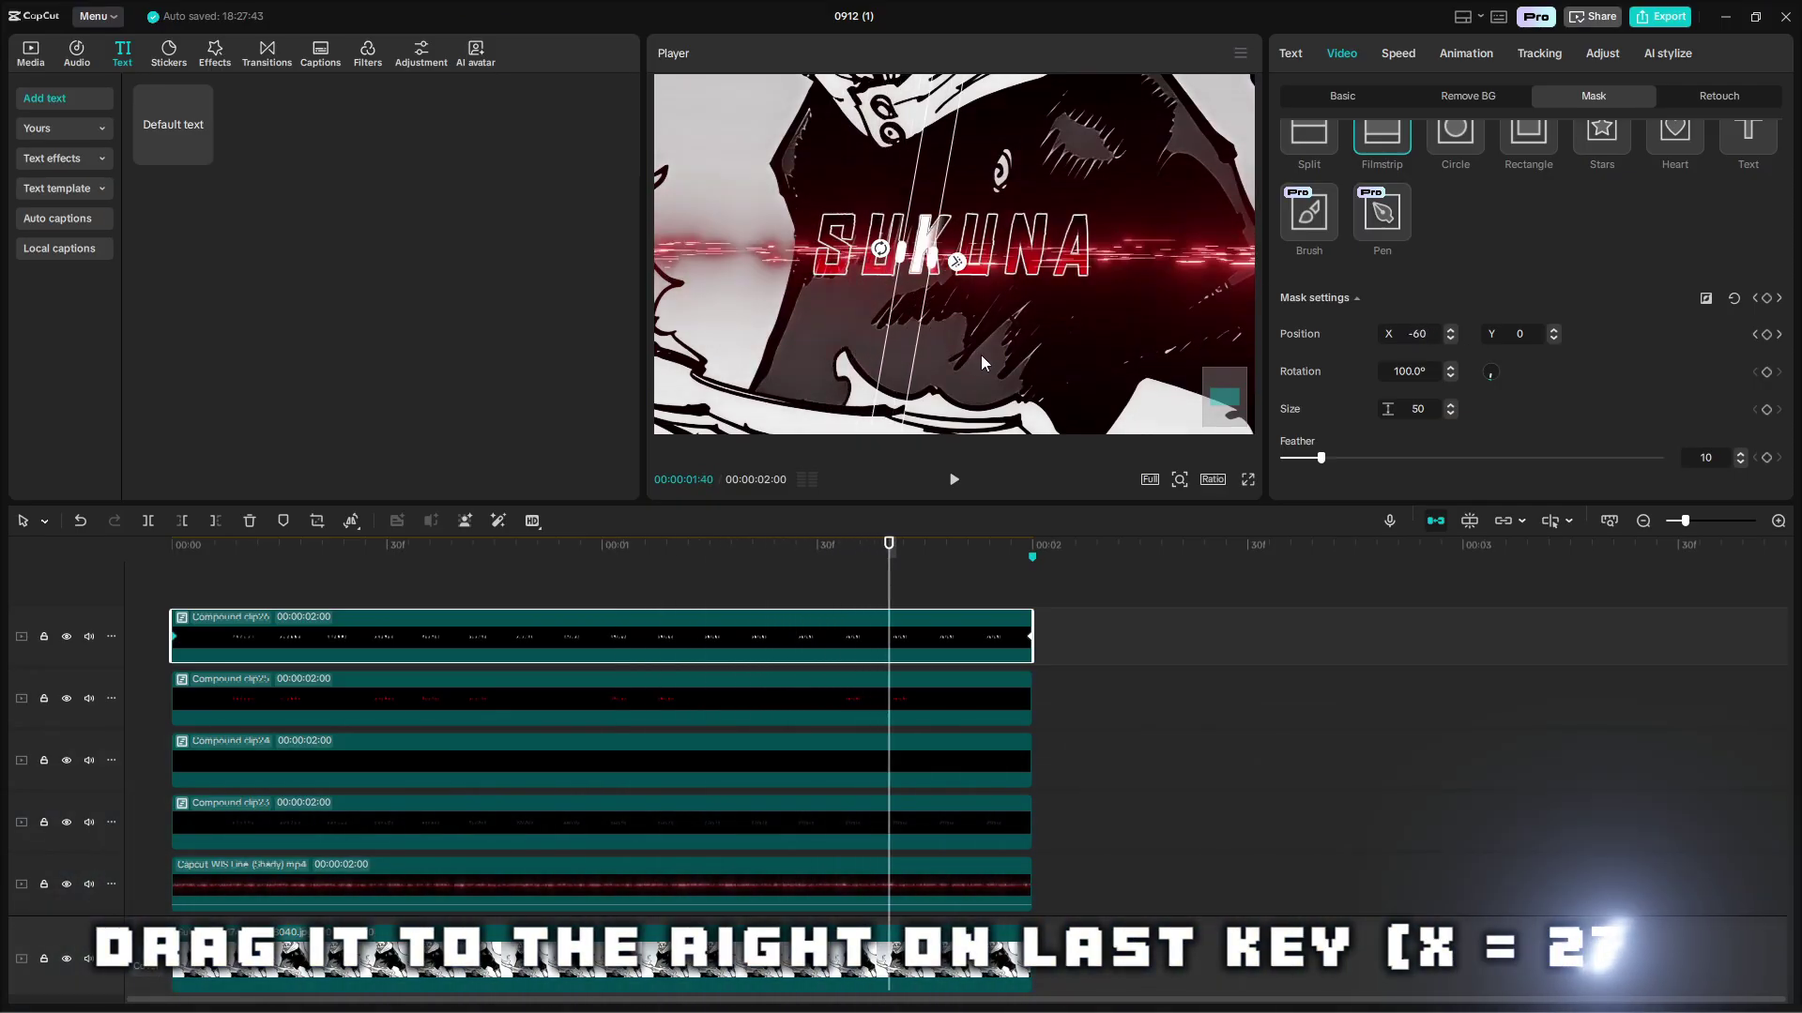
pyautogui.moveTo(953, 302); pyautogui.dragTo(1110, 305)
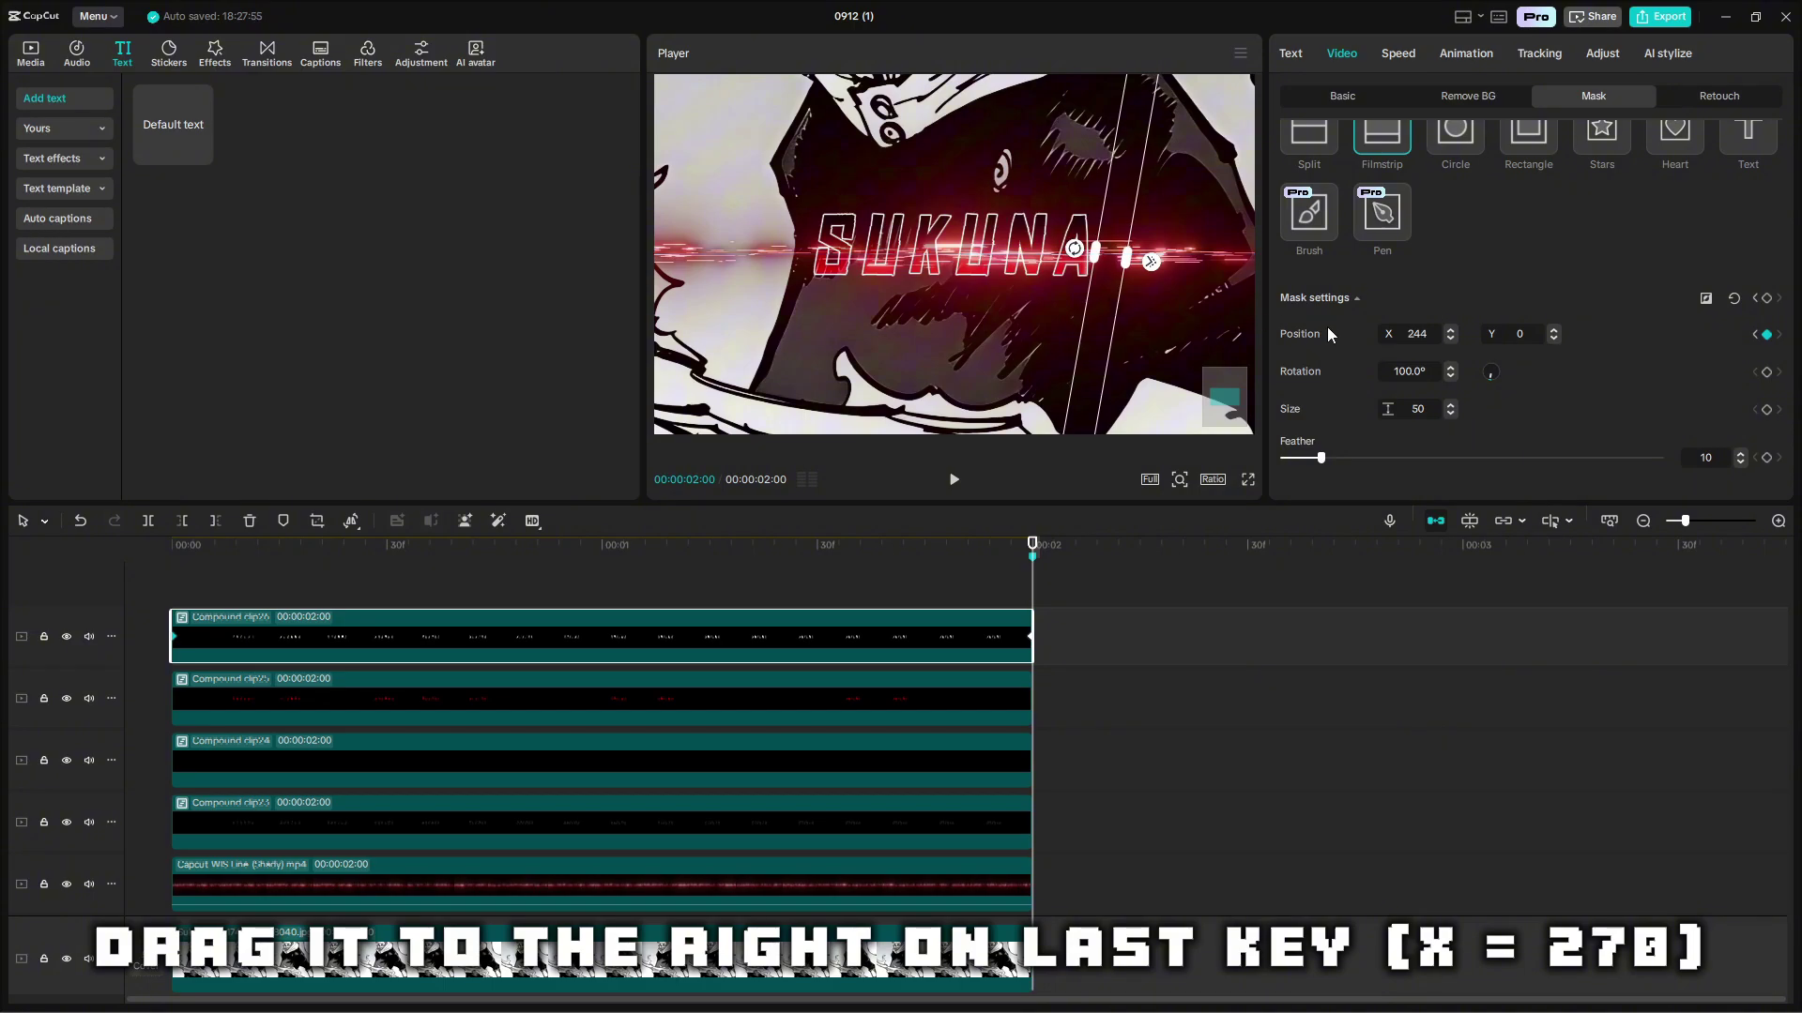
pyautogui.press('BackSpace')
pyautogui.write('70')
pyautogui.press('Return')
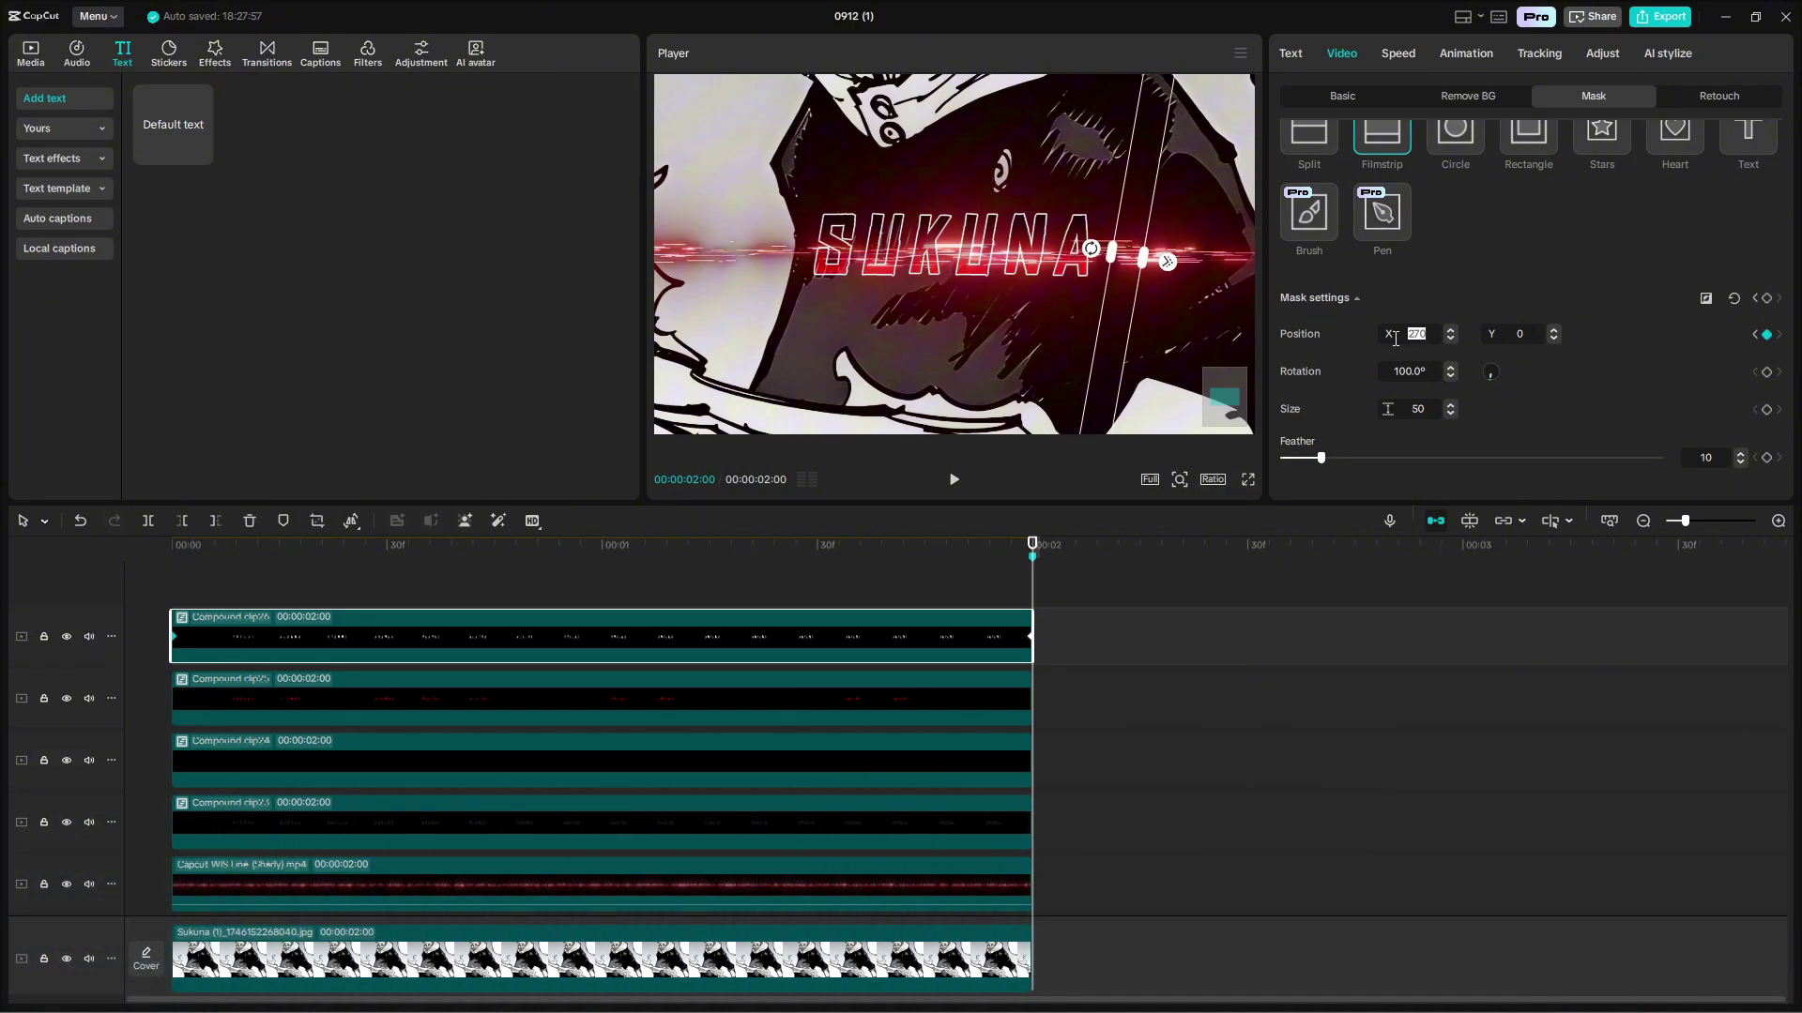
pyautogui.press('space')
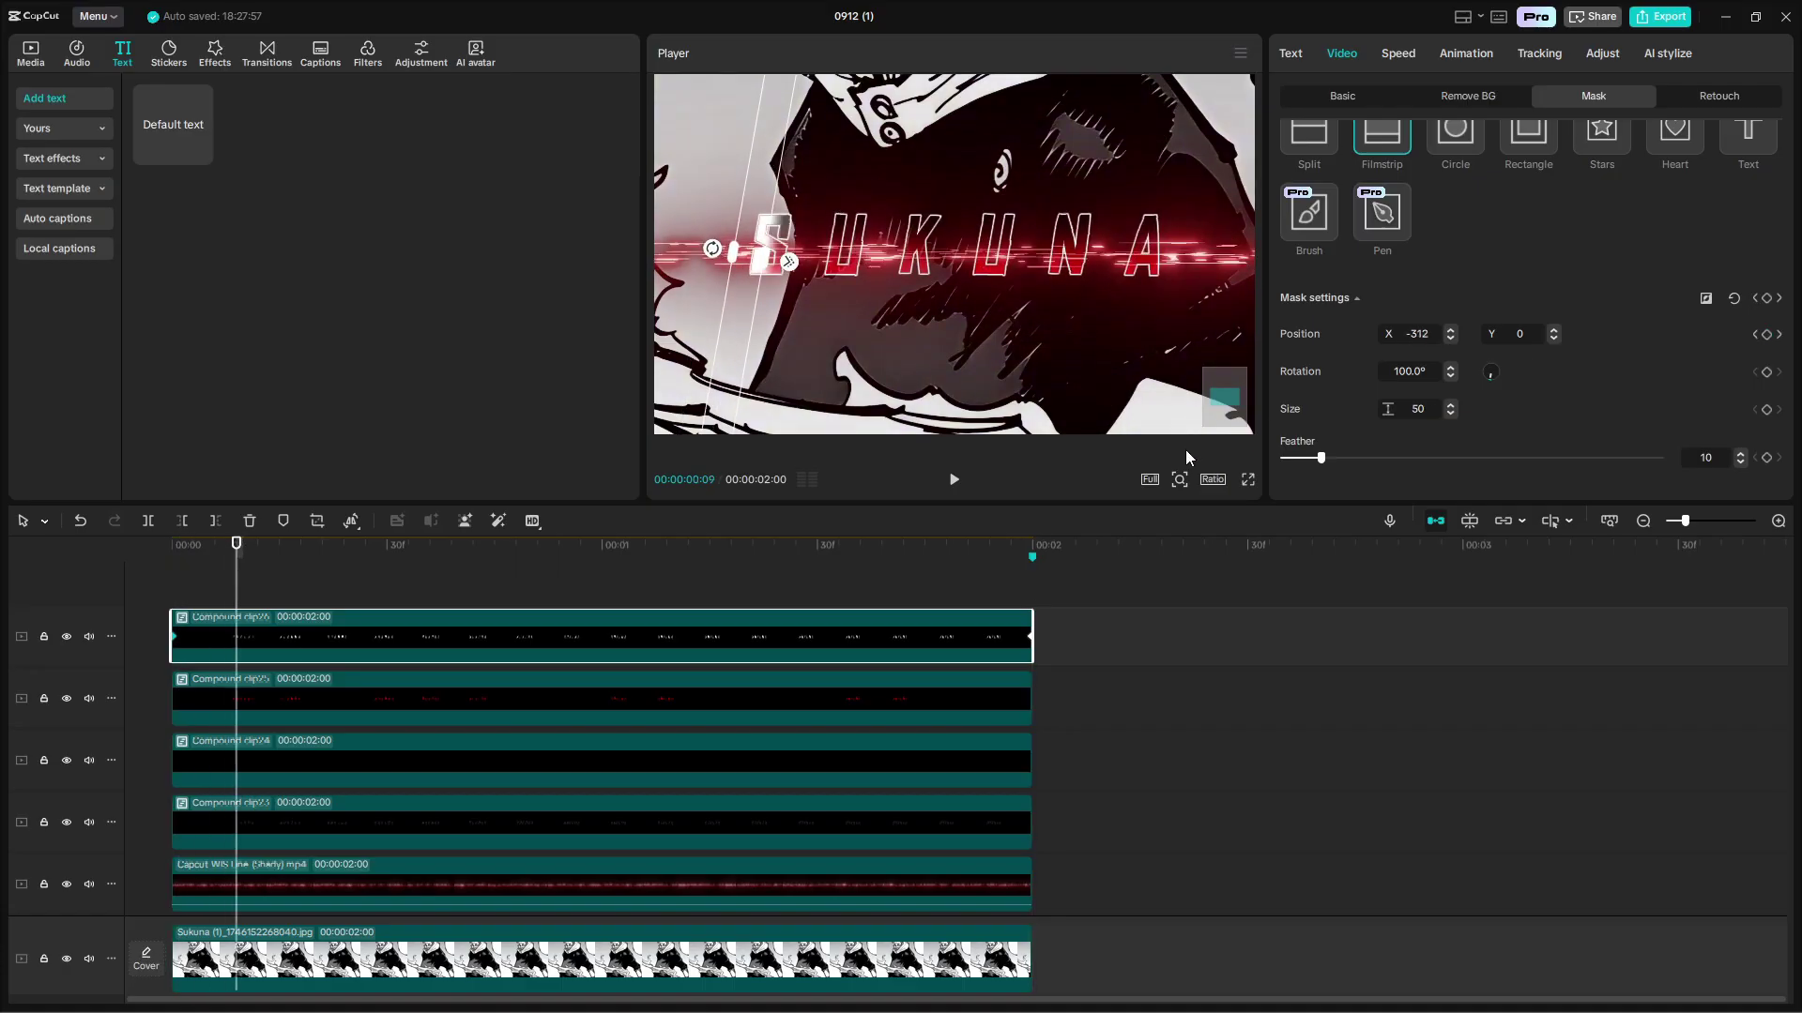
pyautogui.click(1151, 651)
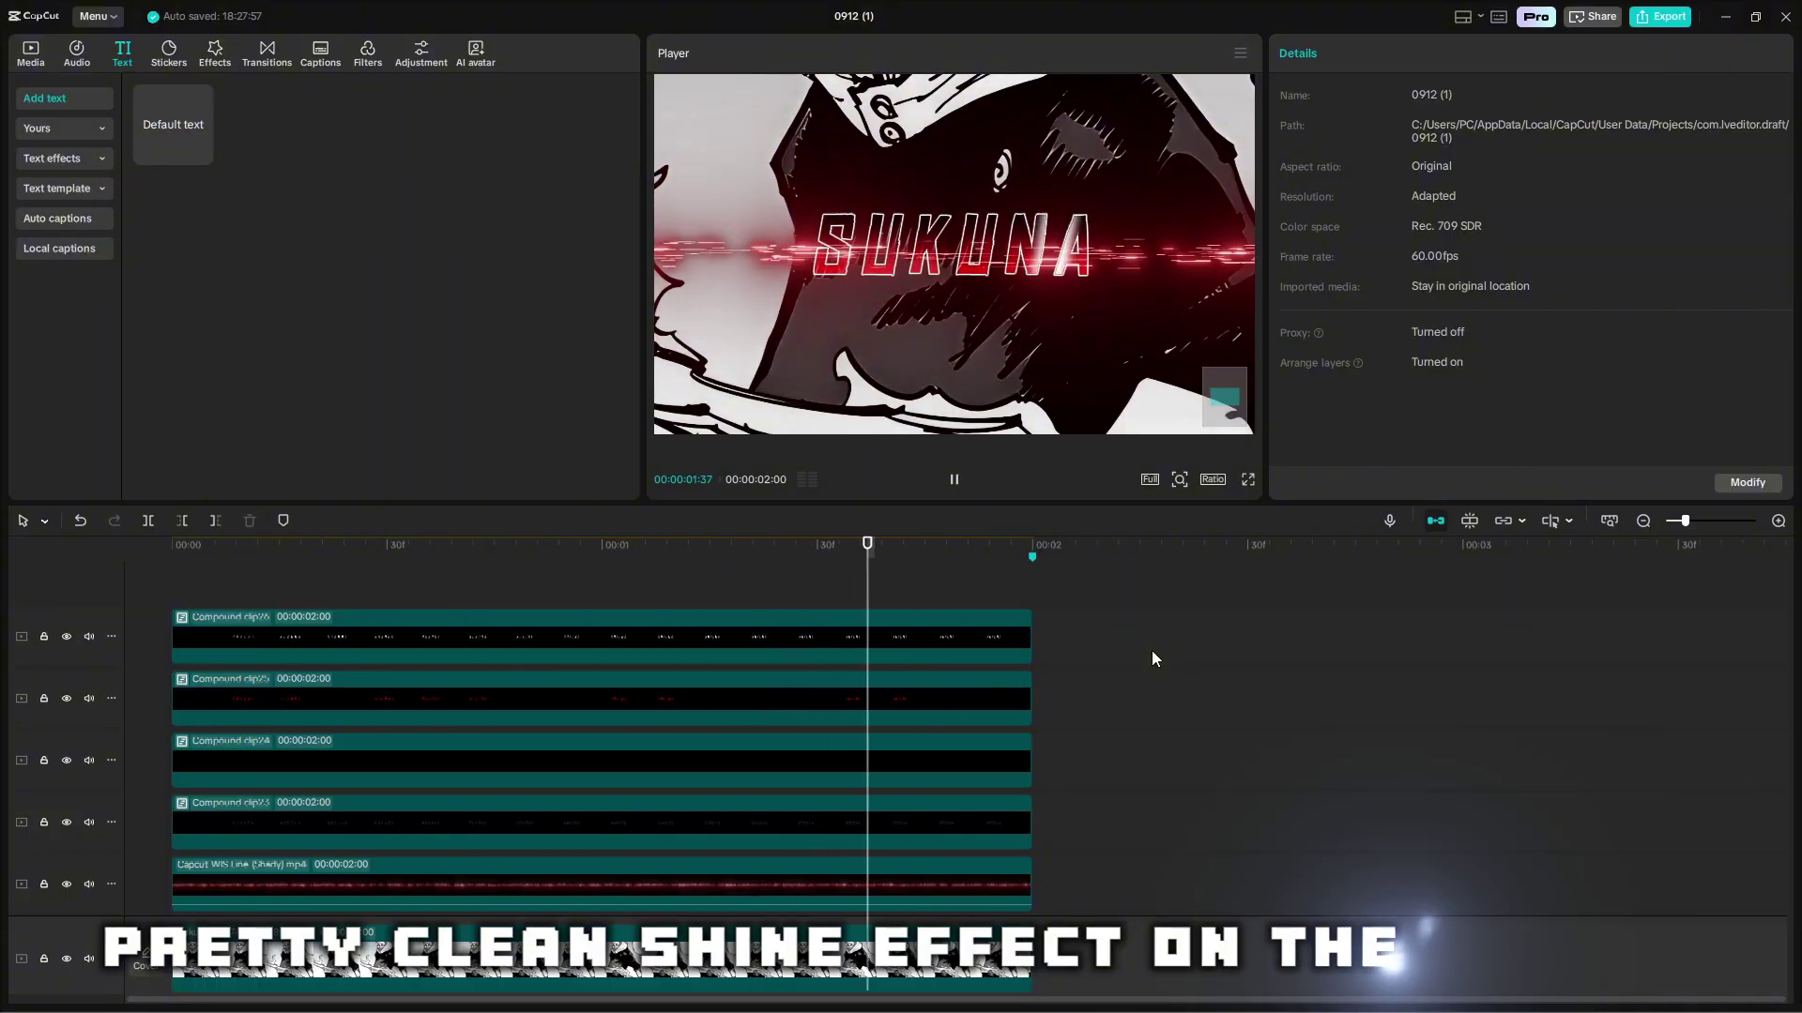
# Lower the opacity of the white SUKUNA shine clip to 51%.
pyautogui.click(1018, 630)
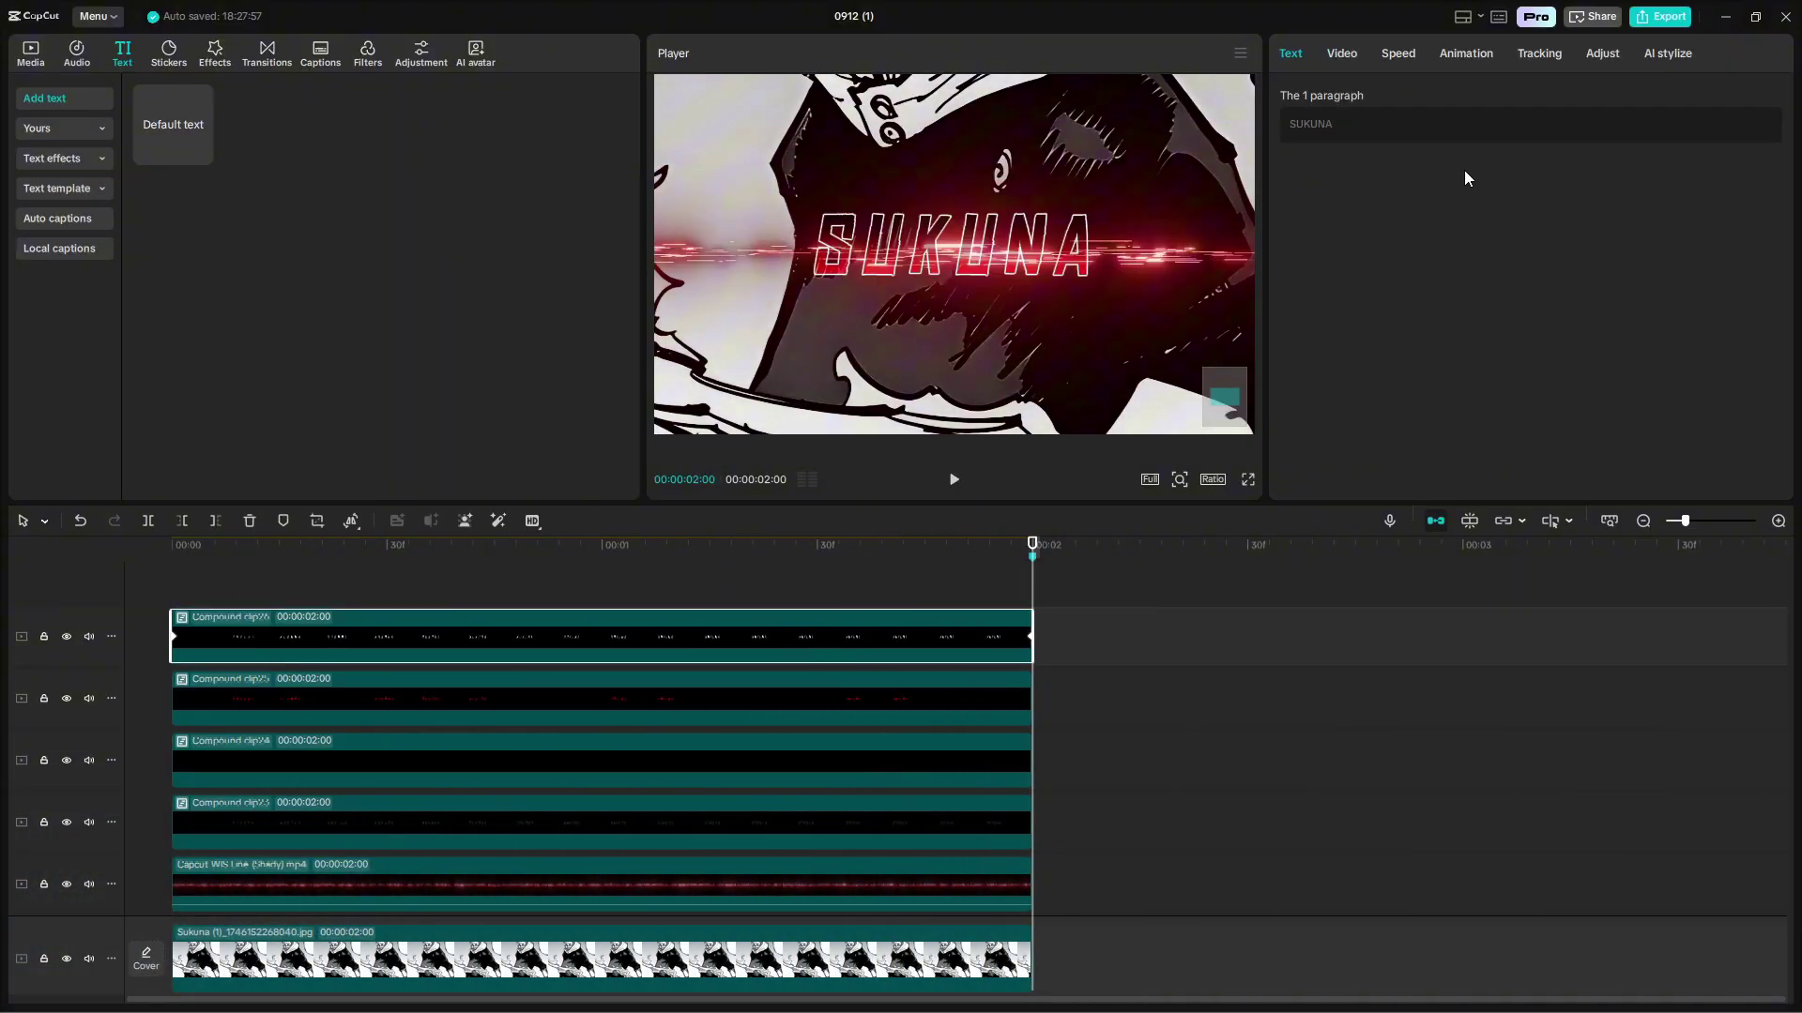
pyautogui.press('Left')
pyautogui.press('Left')
pyautogui.press('Left')
pyautogui.press('Left')
pyautogui.press('Left')
pyautogui.press('Left')
pyautogui.press('Left')
pyautogui.press('Left')
pyautogui.press('Left')
pyautogui.press('Left')
pyautogui.press('Left')
pyautogui.press('Left')
pyautogui.press('Left')
pyautogui.press('Left')
pyautogui.press('Left')
pyautogui.press('Left')
pyautogui.press('Left')
pyautogui.click(1342, 53)
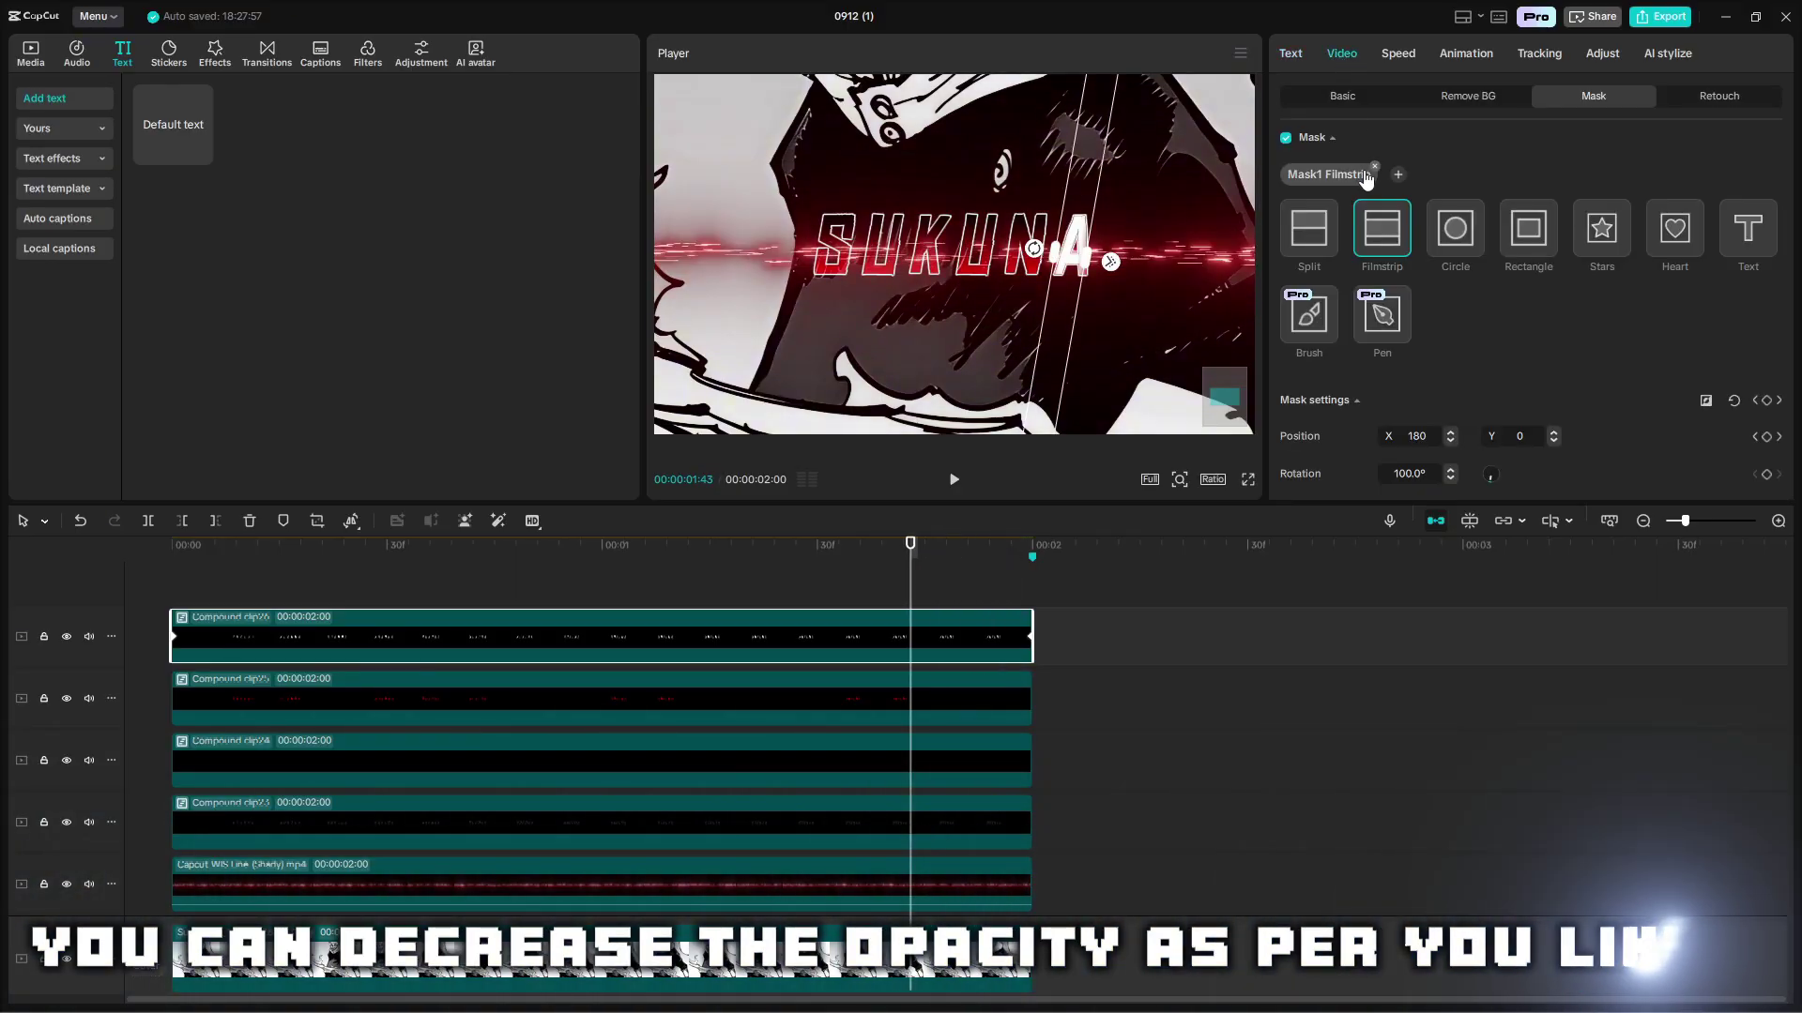
pyautogui.click(1343, 104)
pyautogui.scroll(-3, 1595, 337)
pyautogui.moveTo(1662, 294); pyautogui.dragTo(1473, 319)
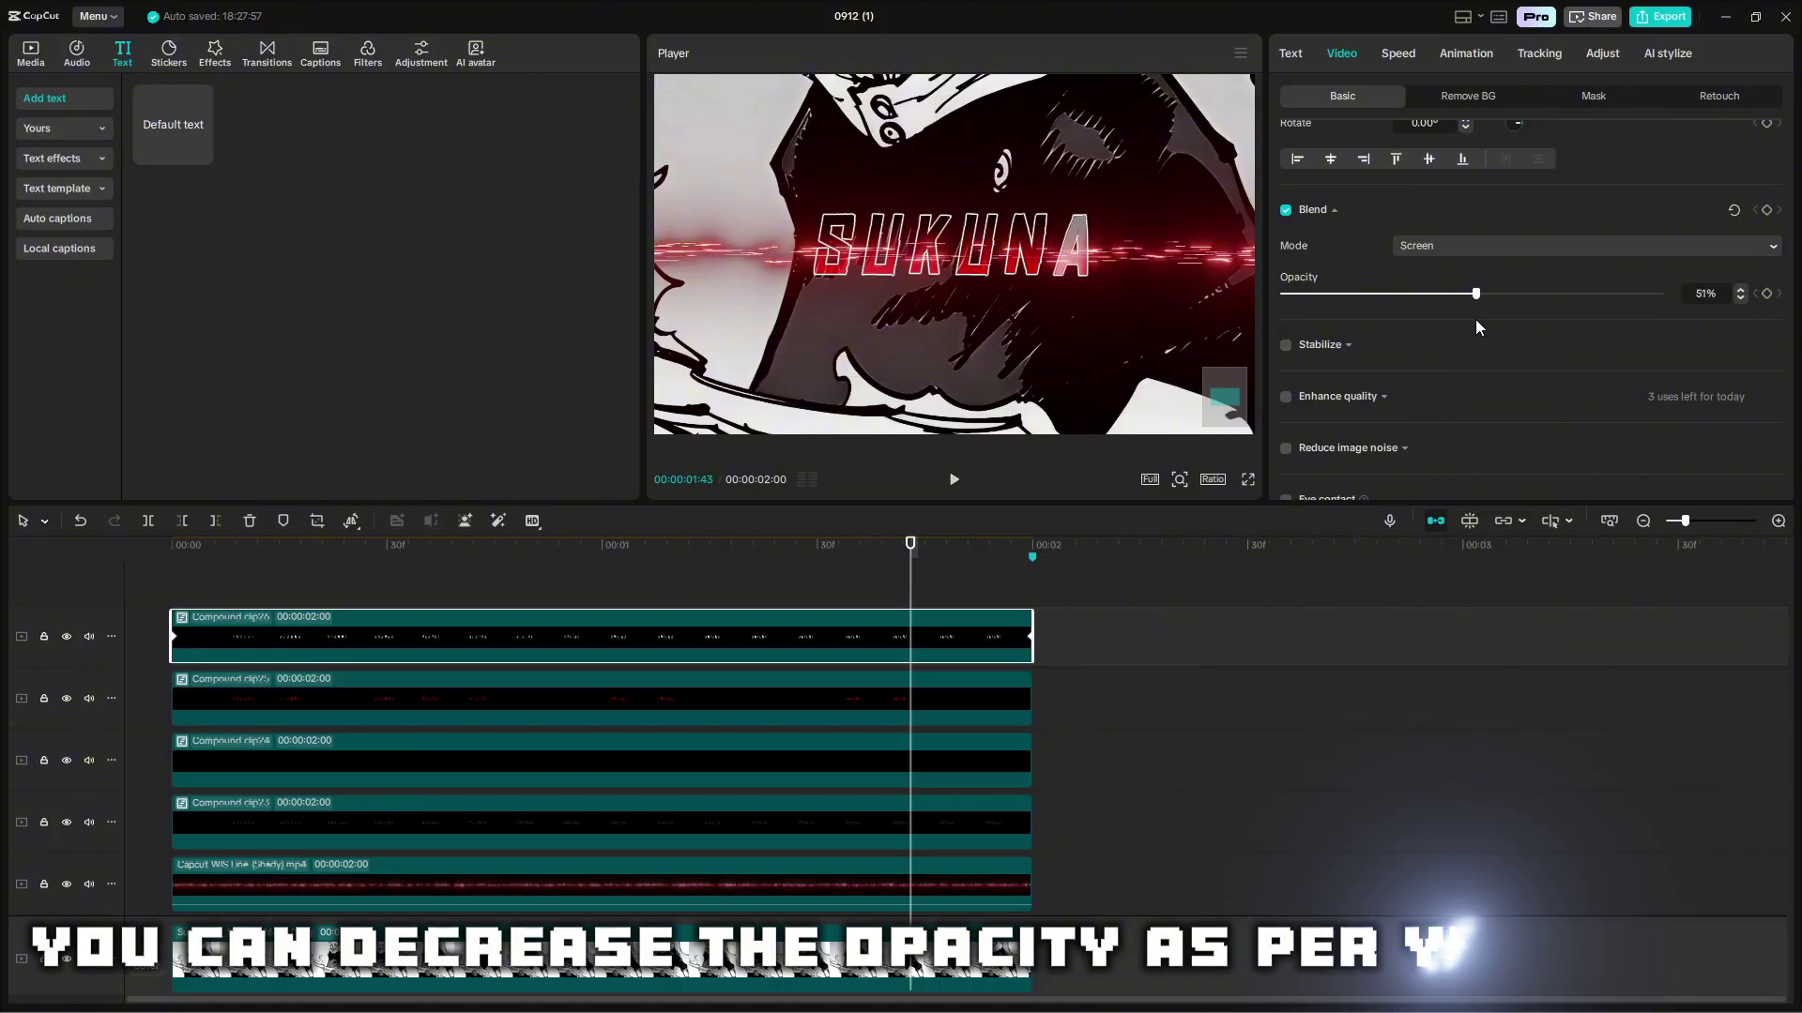
# Play back the whole edit in full screen and scrub through the text animation.
pyautogui.click(1323, 605)
pyautogui.press('space')
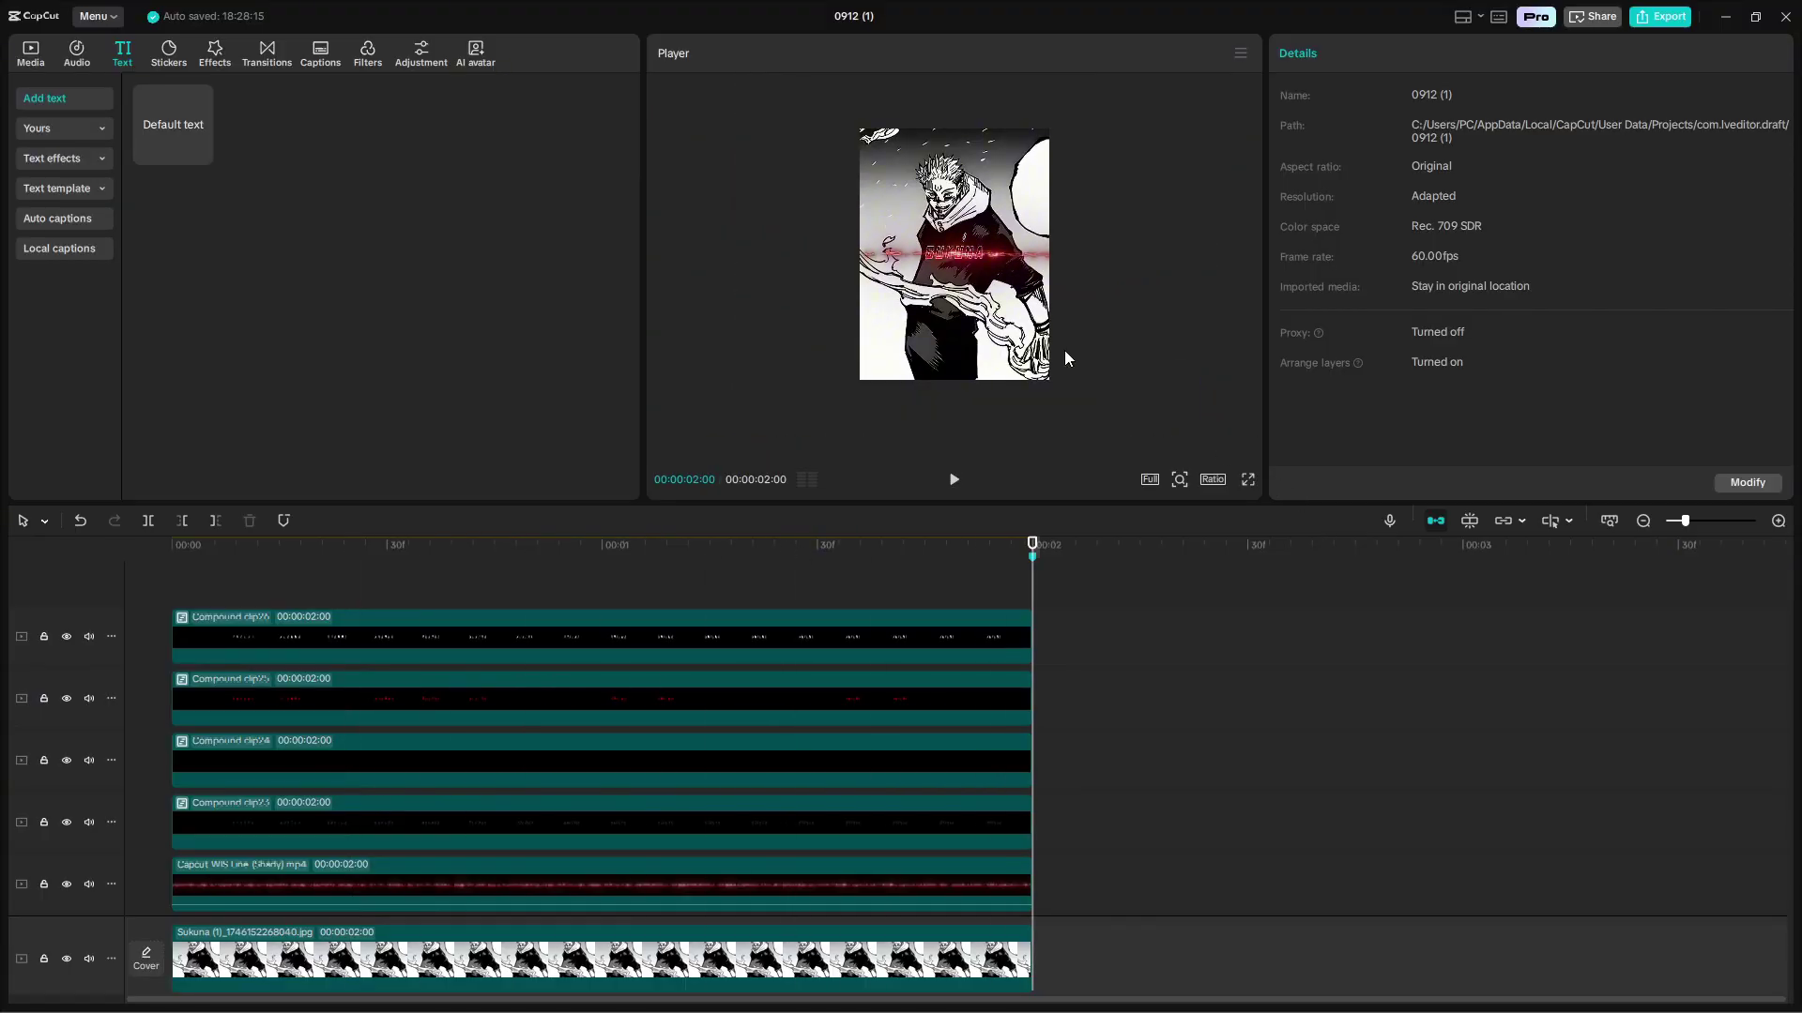
pyautogui.click(1247, 479)
pyautogui.press('space')
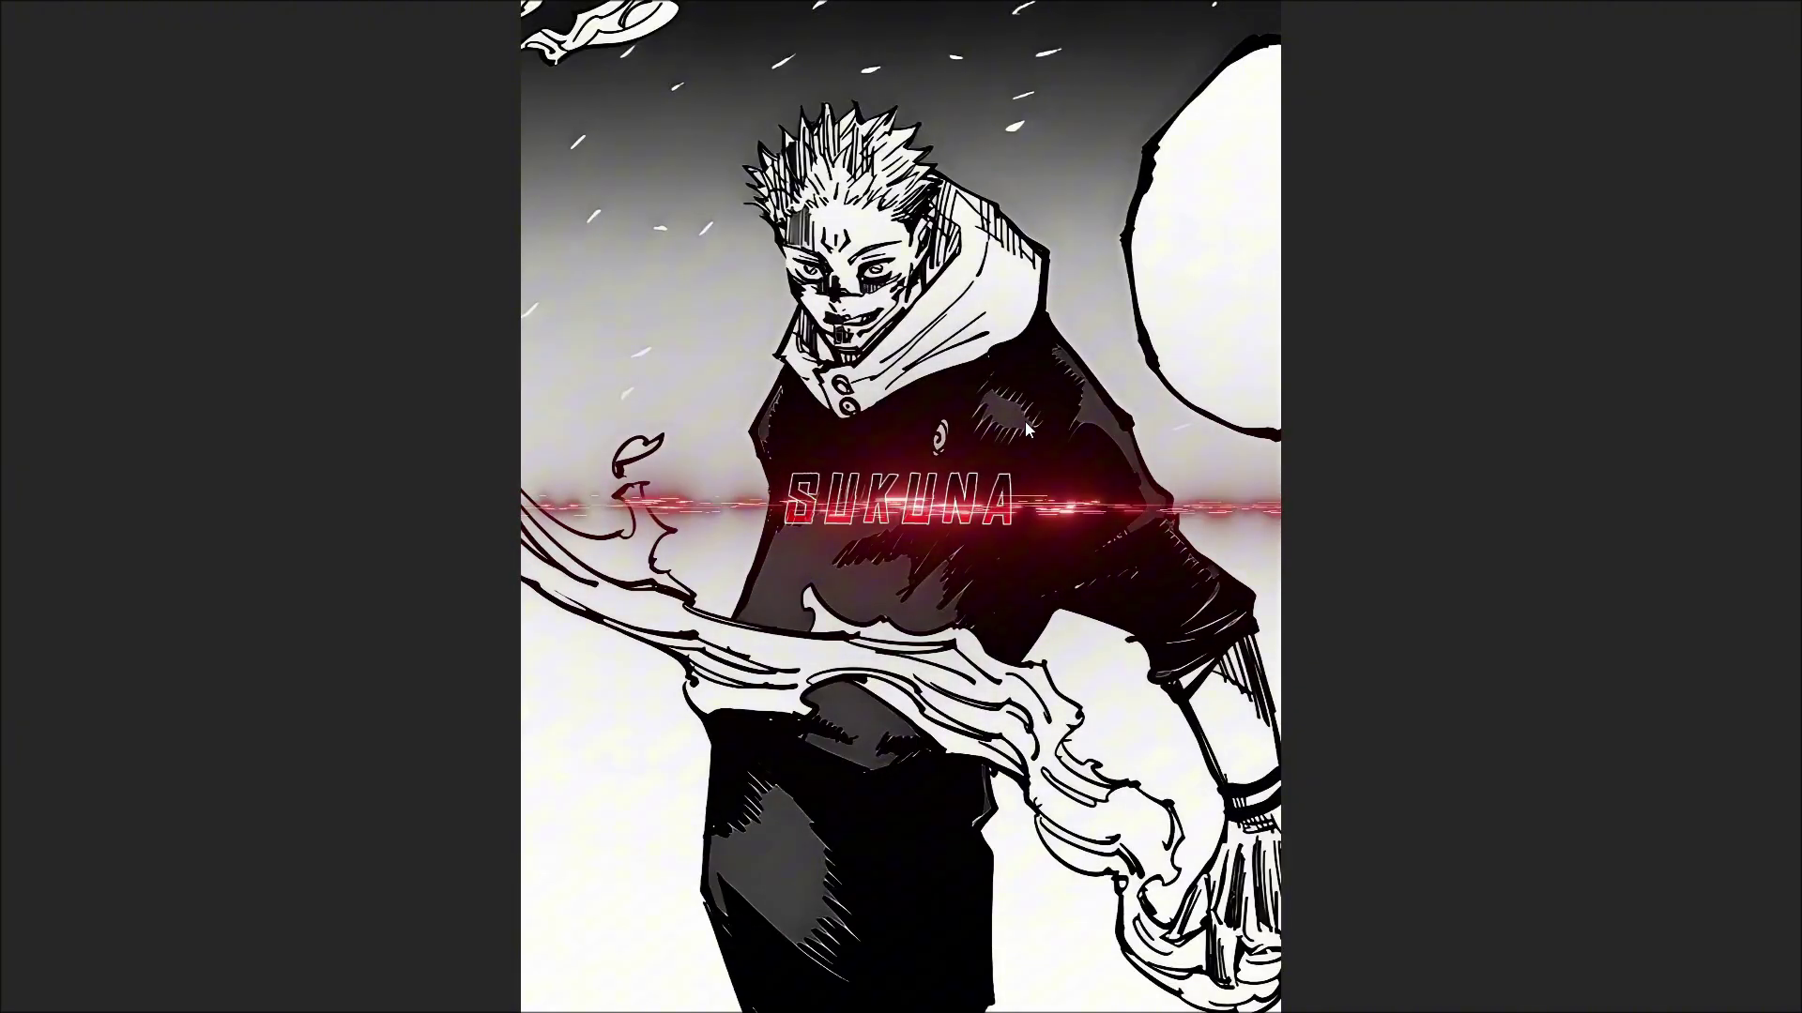
pyautogui.click(1151, 930)
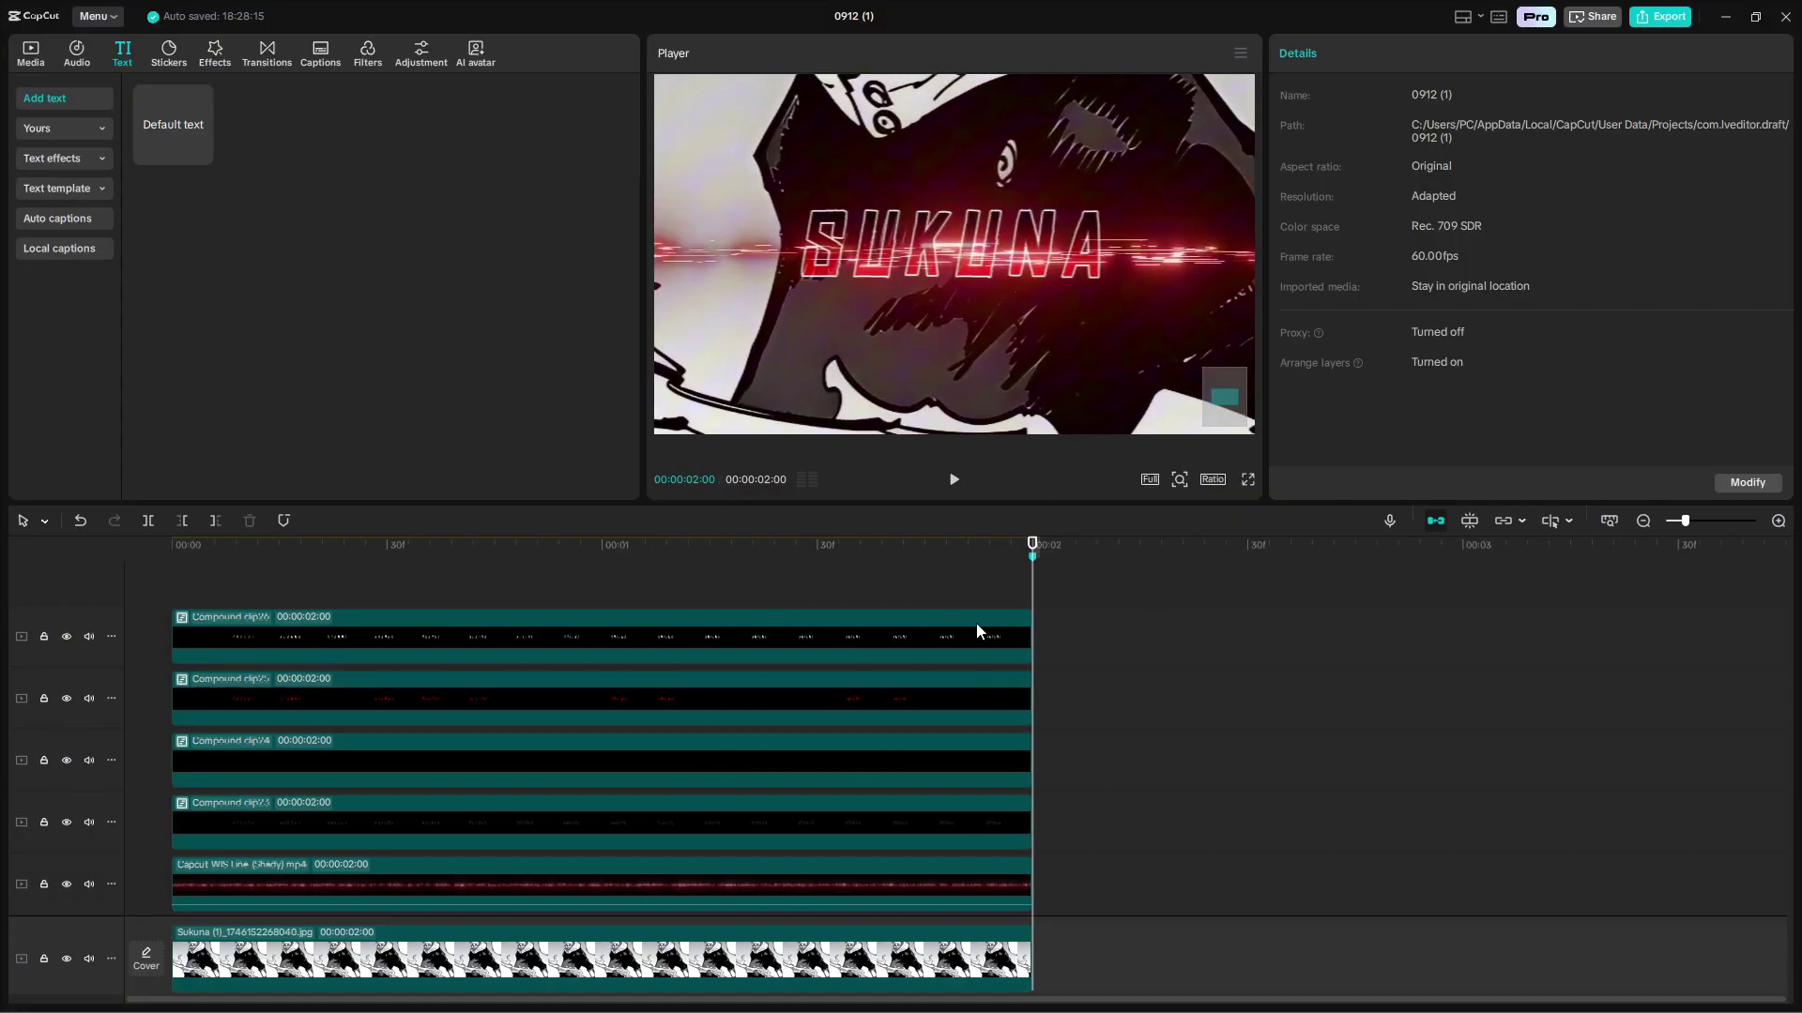
pyautogui.click(955, 612)
pyautogui.click(509, 608)
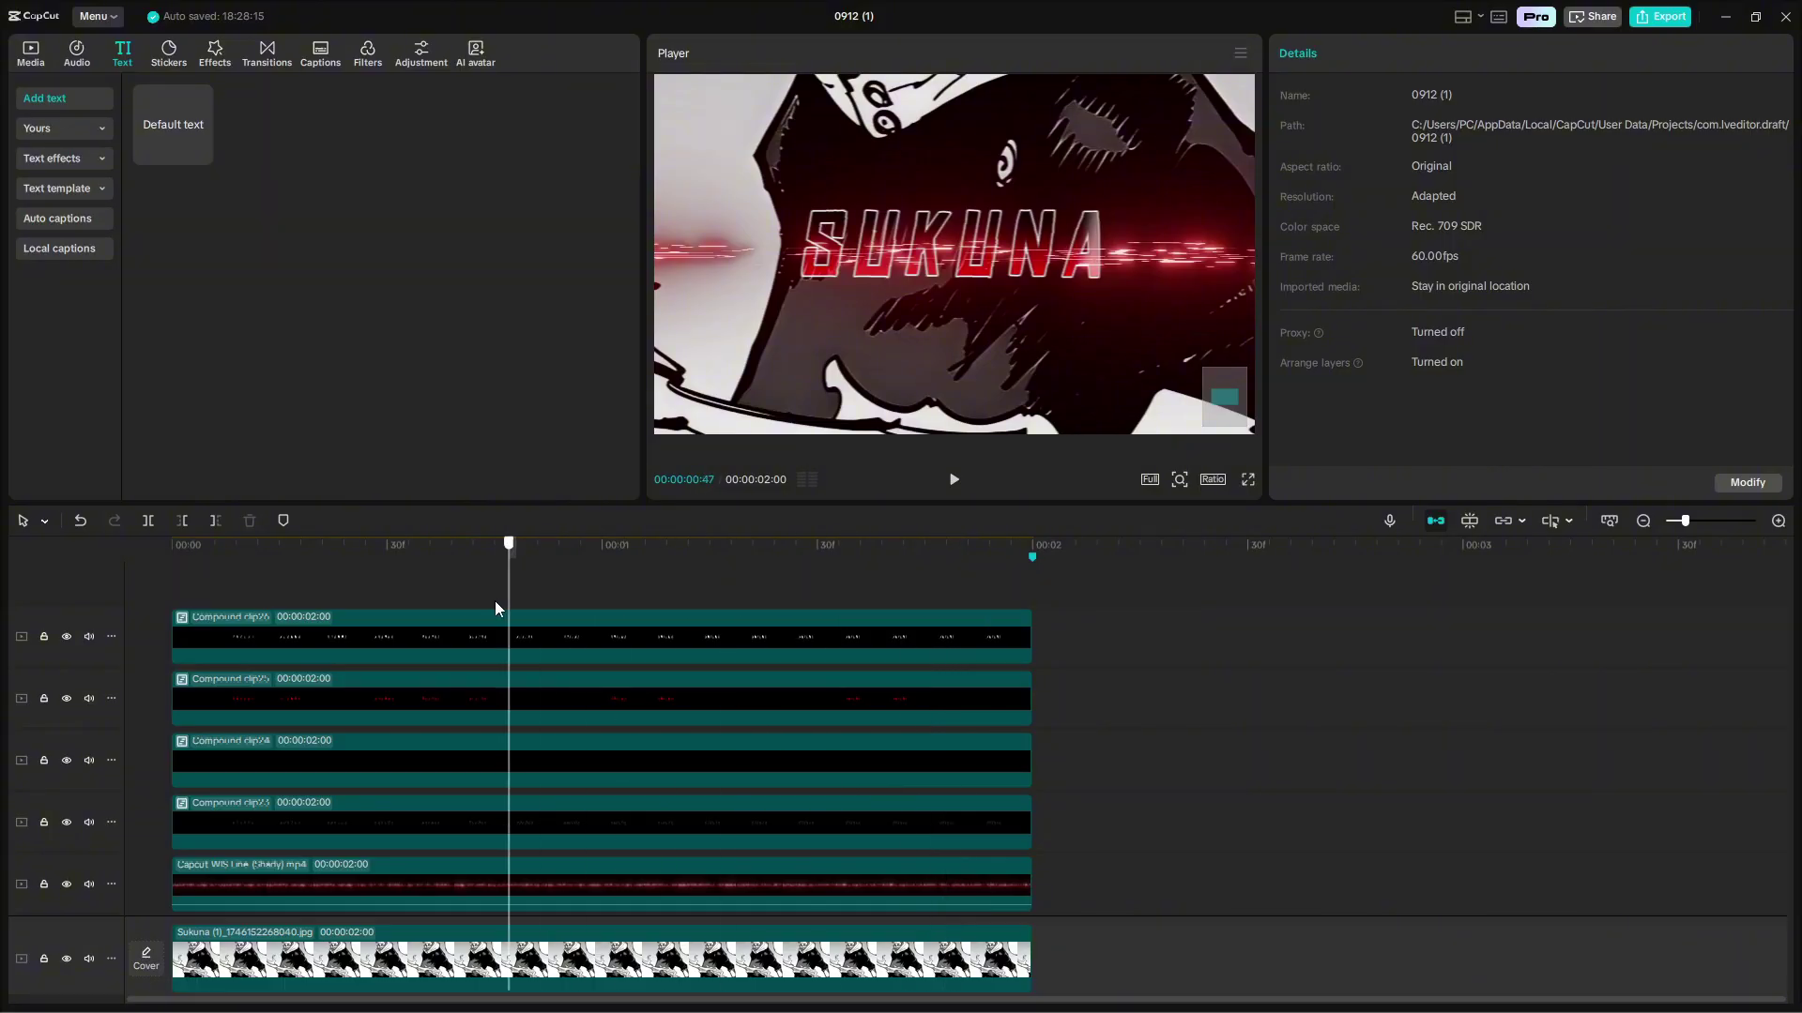
pyautogui.moveTo(496, 608); pyautogui.dragTo(1224, 540)
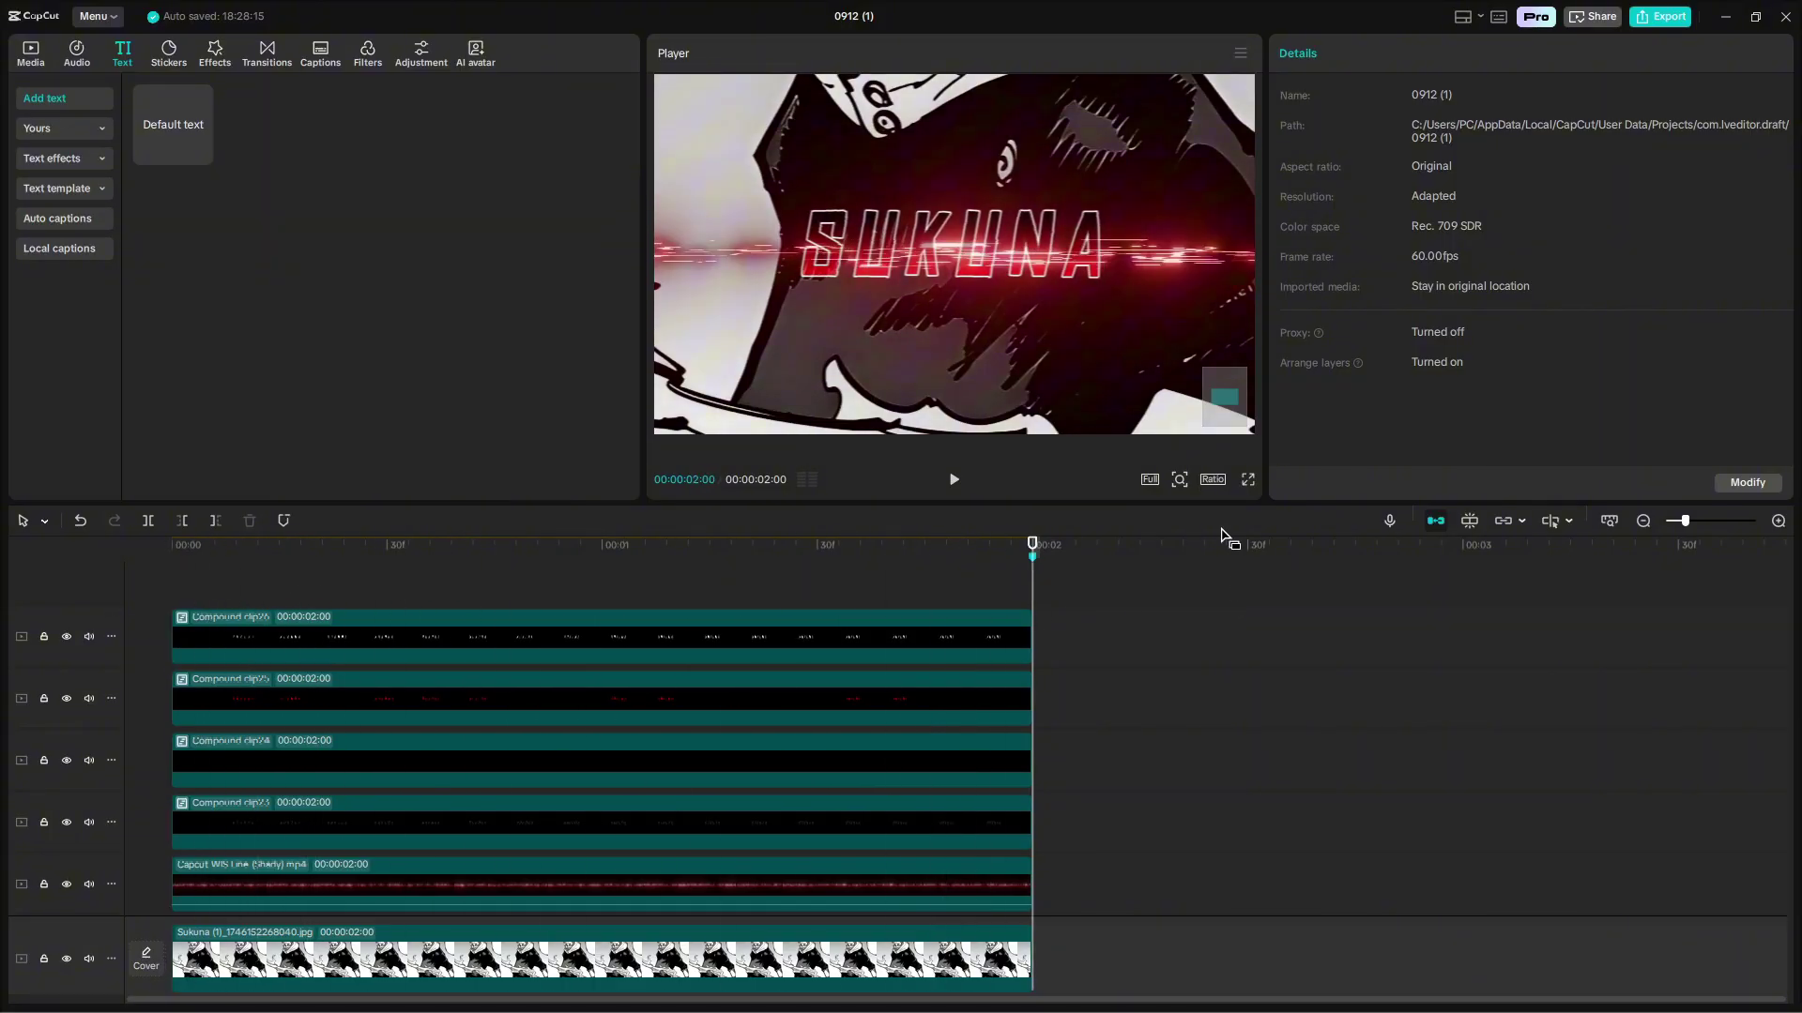
# Add Brush.png as an overlay above all tracks from the start and trim it to the 2-second edit length.
pyautogui.click(31, 54)
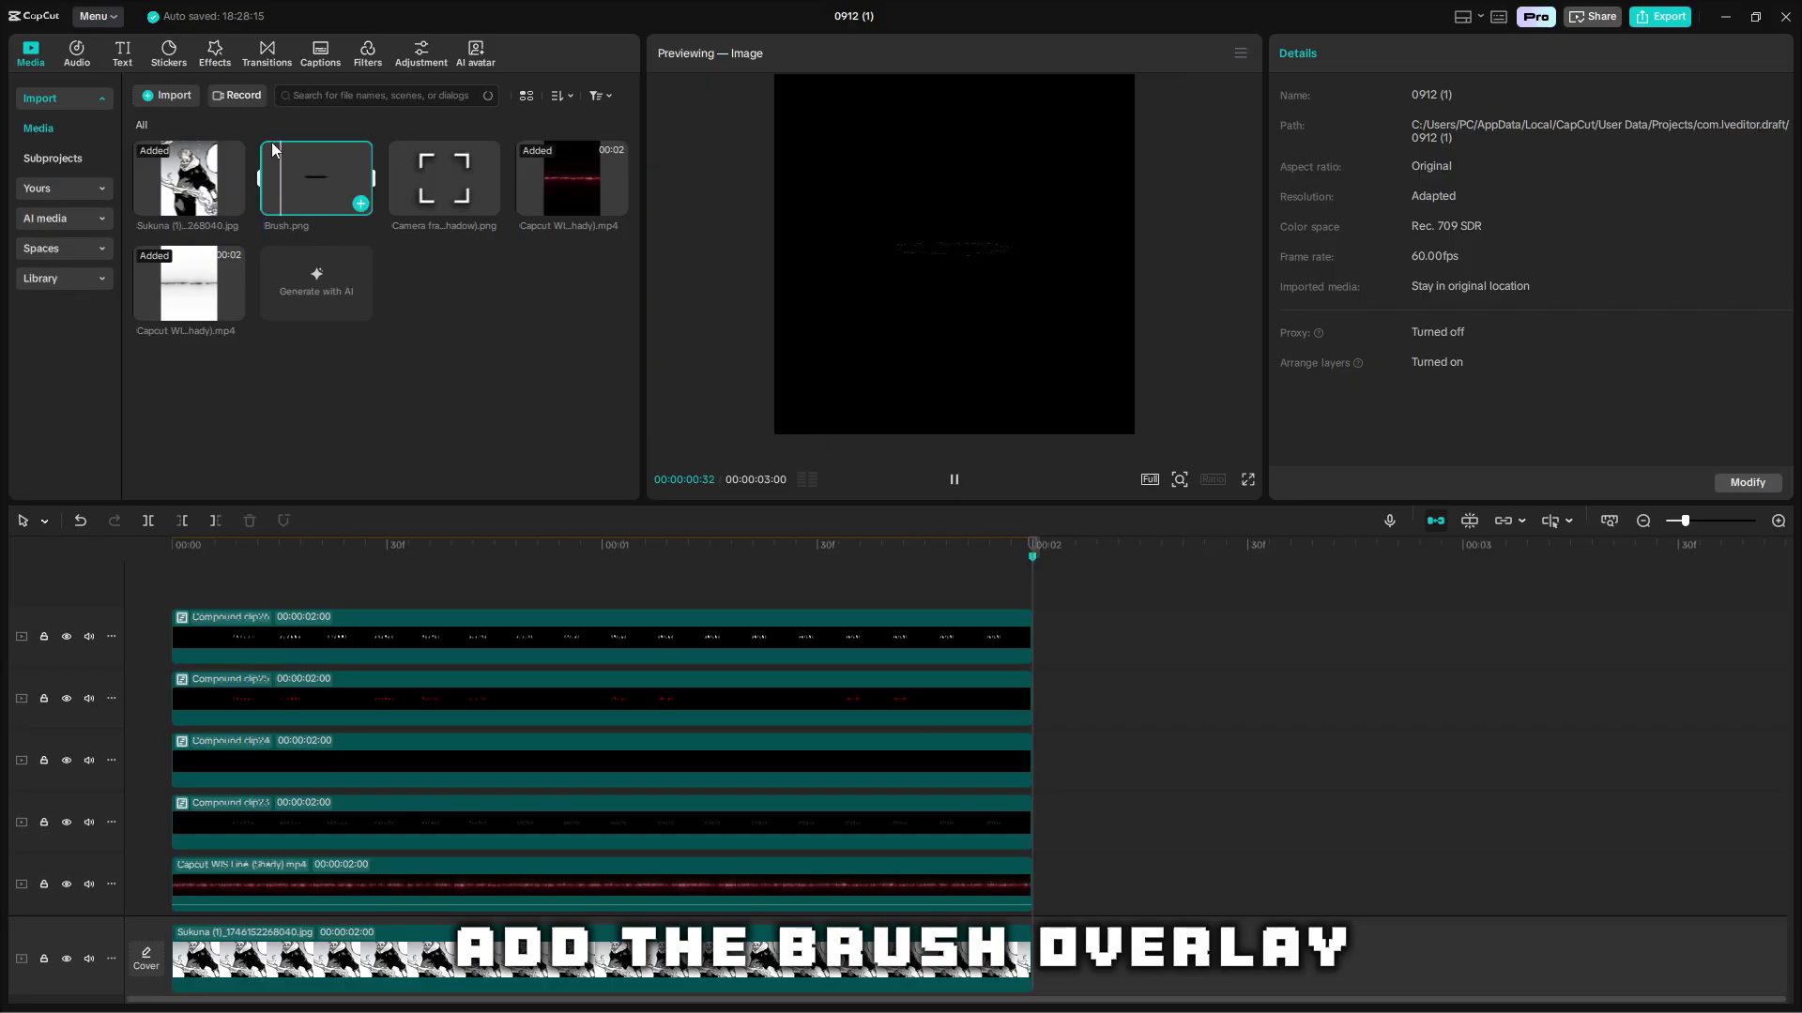
pyautogui.moveTo(301, 178)
pyautogui.mouseDown()
pyautogui.moveTo(236, 576)
pyautogui.moveTo(176, 570)
pyautogui.mouseUp()
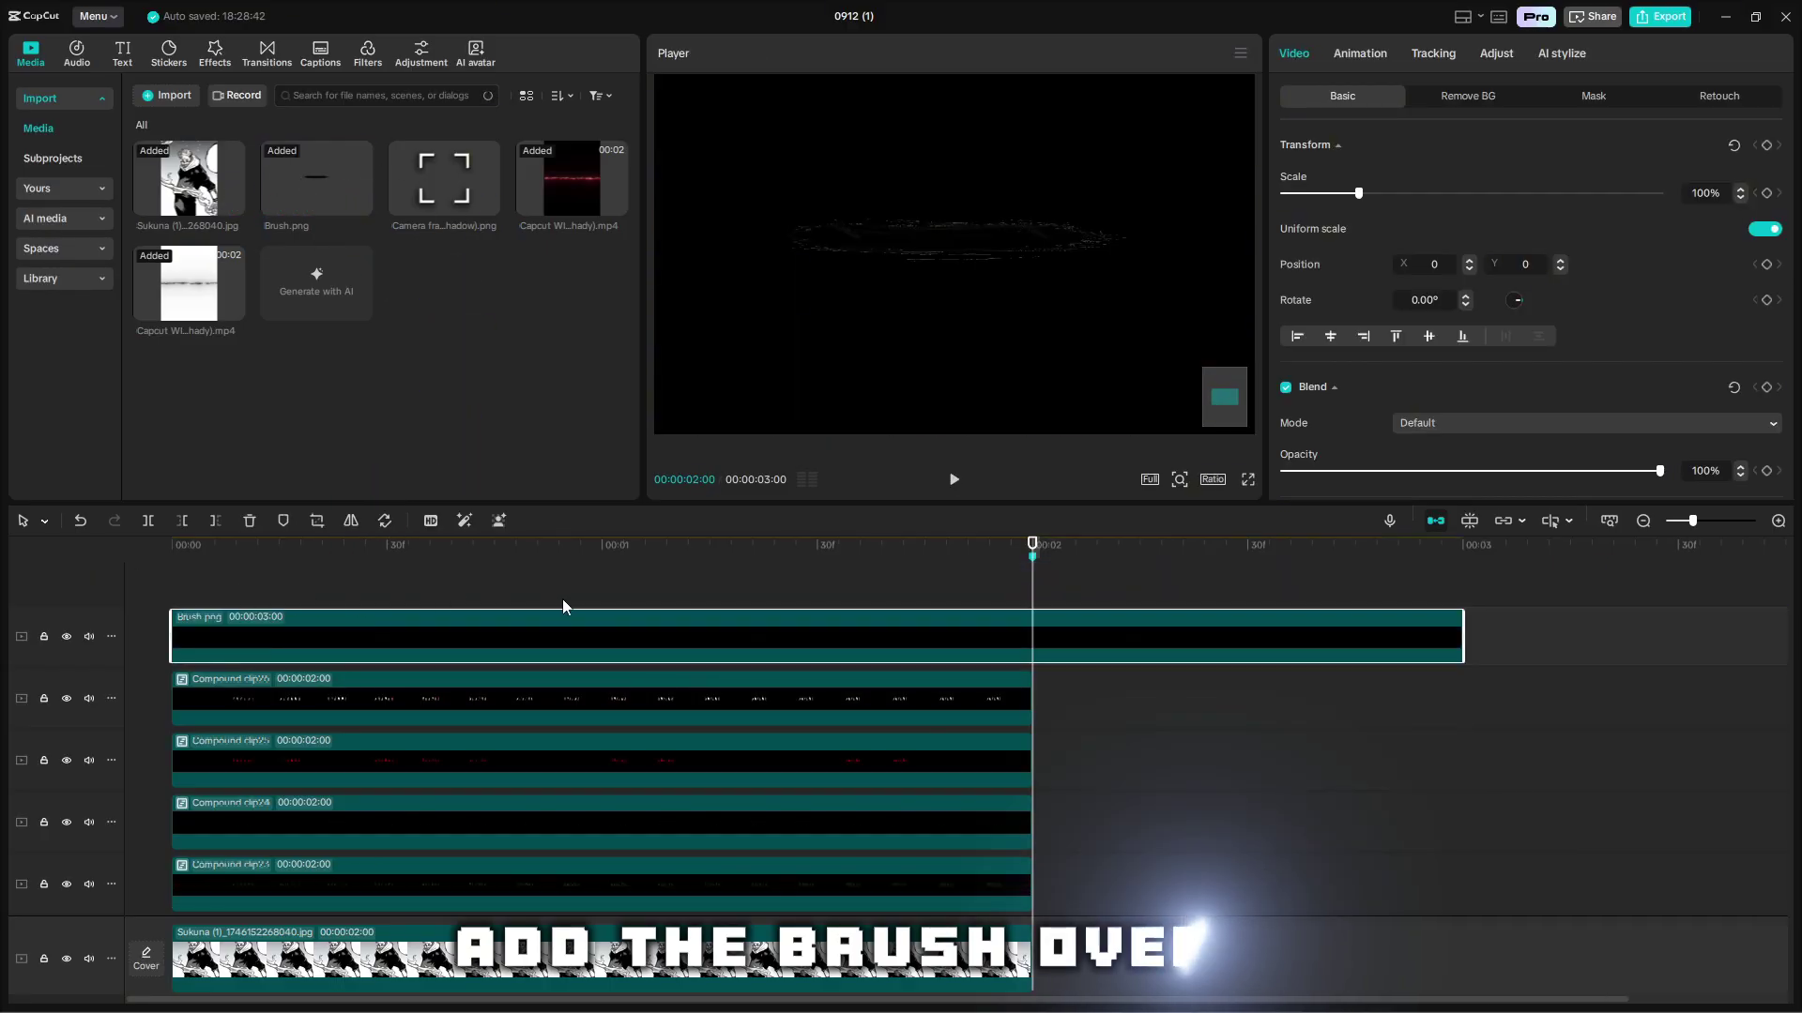
pyautogui.press('w')
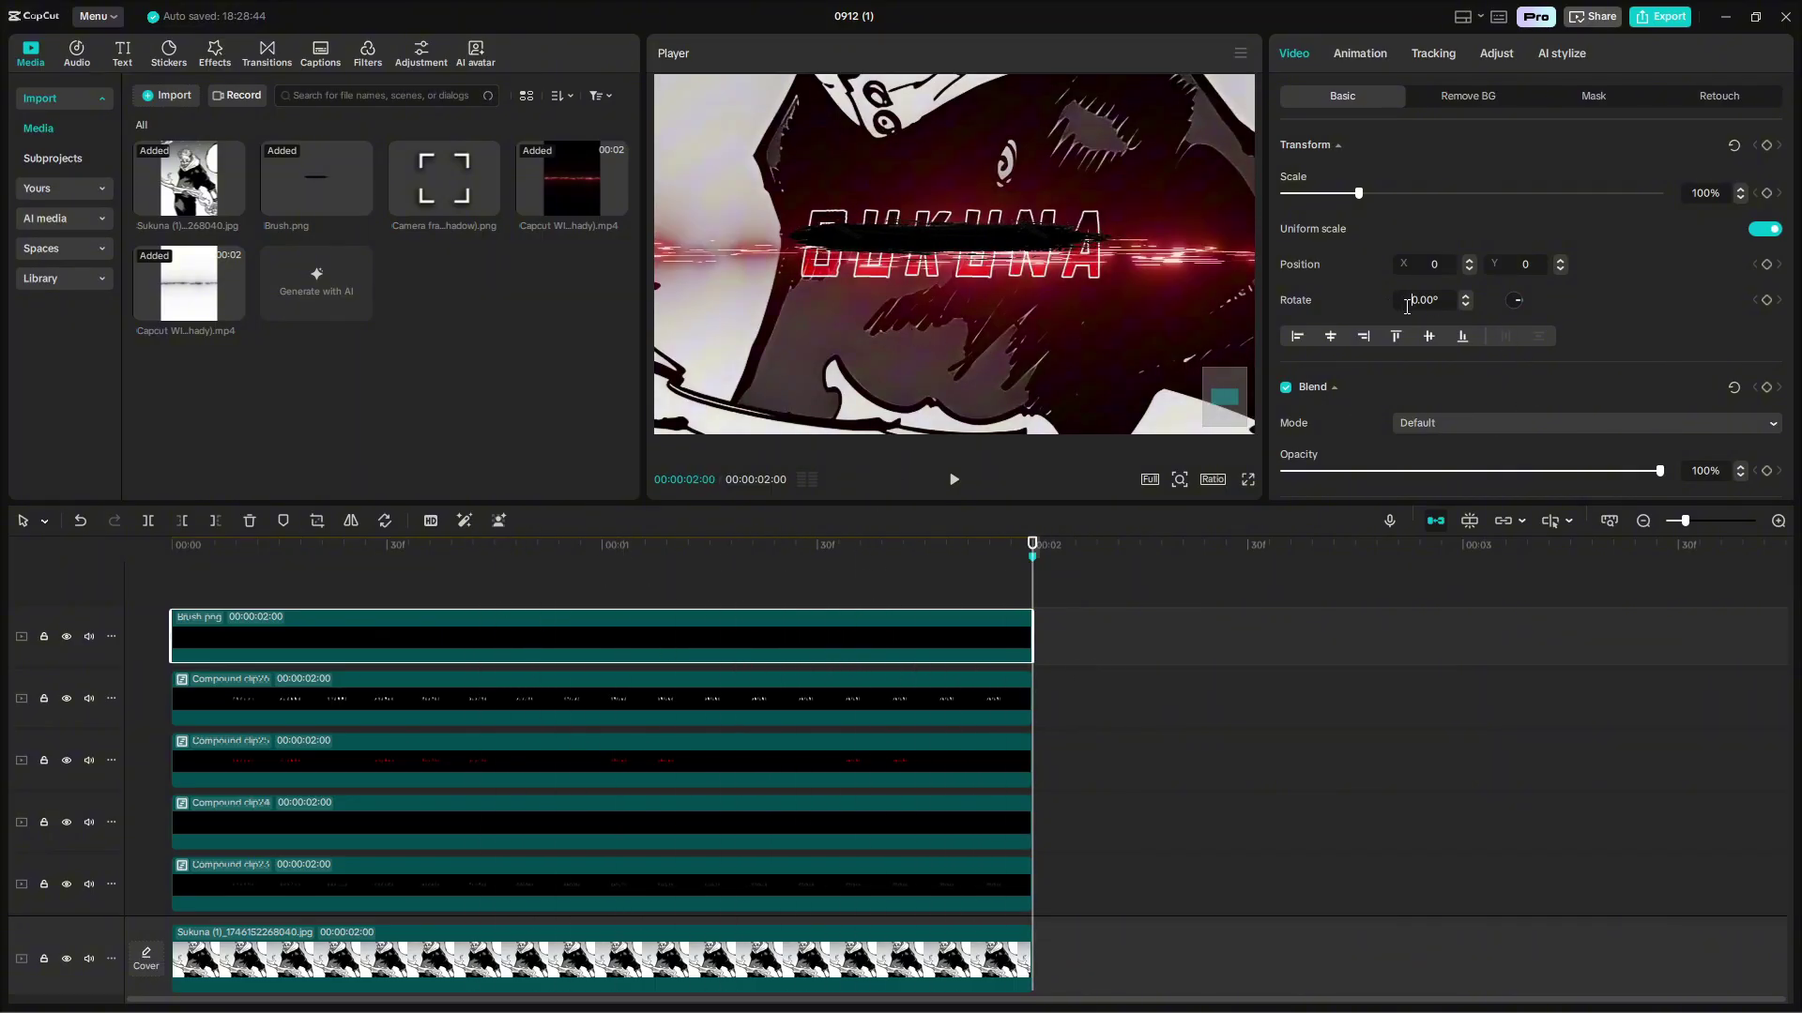
# Rotate the brush overlay to 180° and mirror it.
pyautogui.write('8')
pyautogui.press('Return')
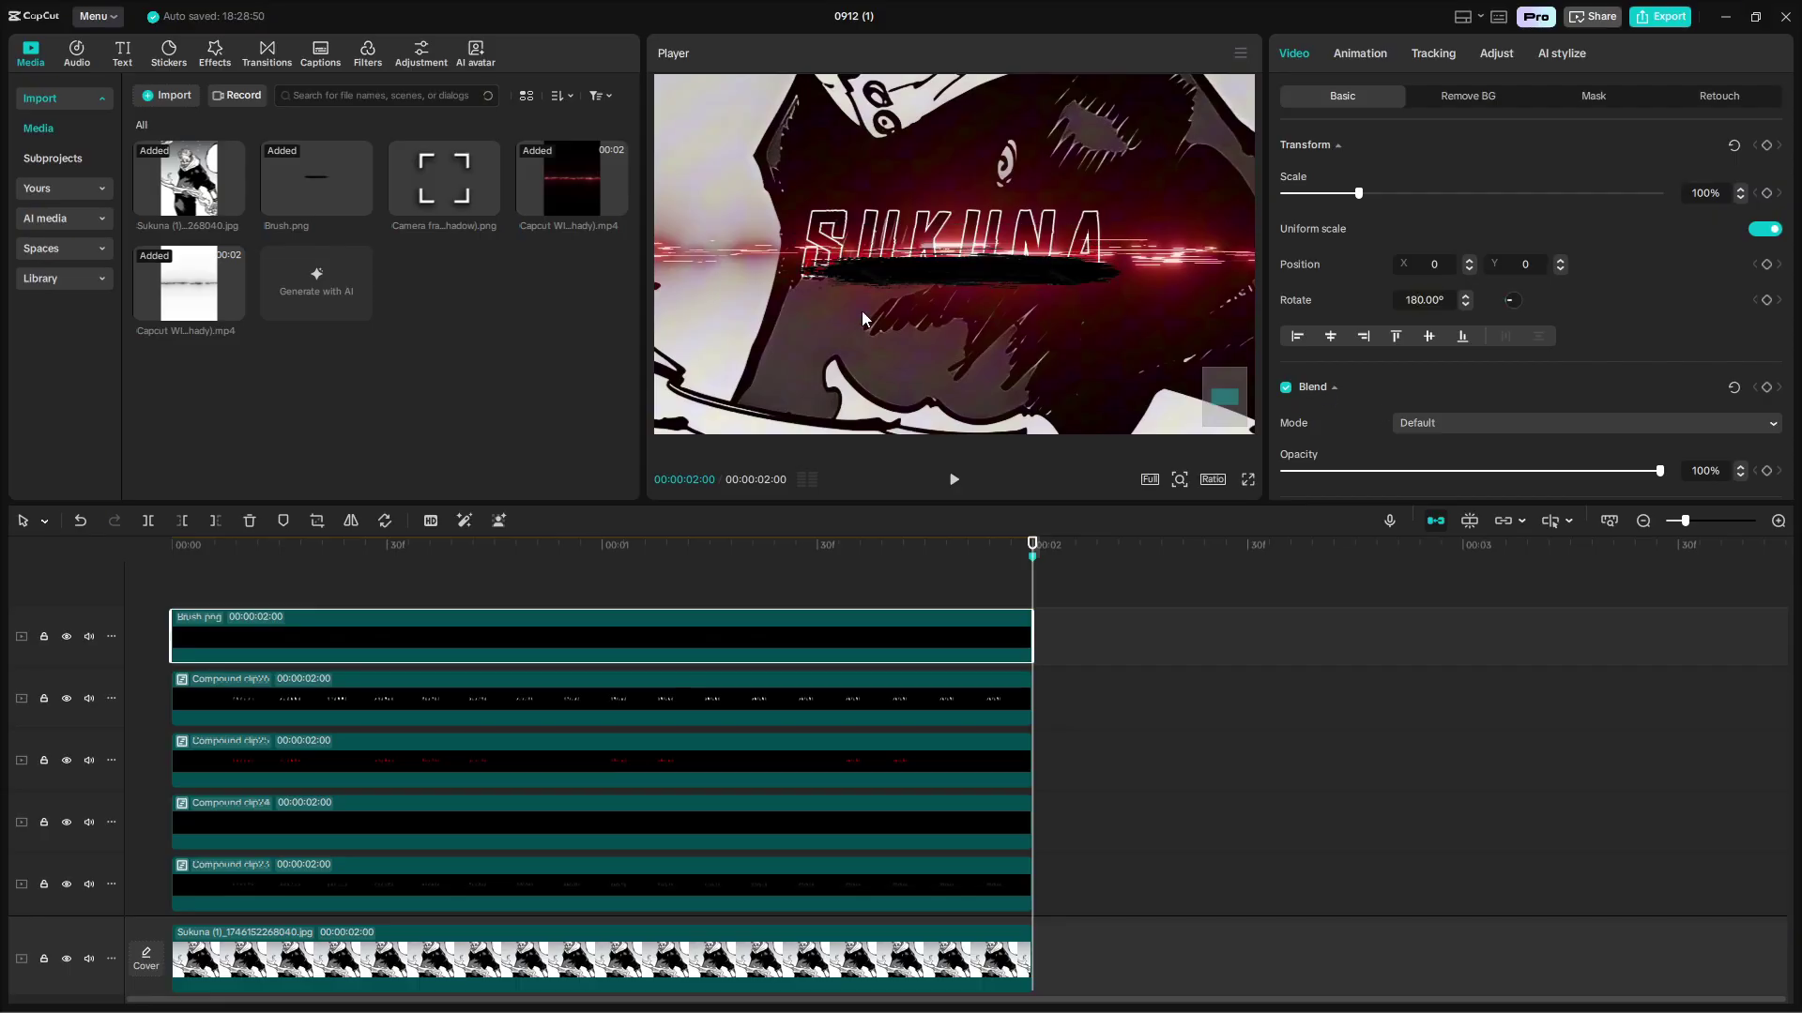
pyautogui.click(351, 521)
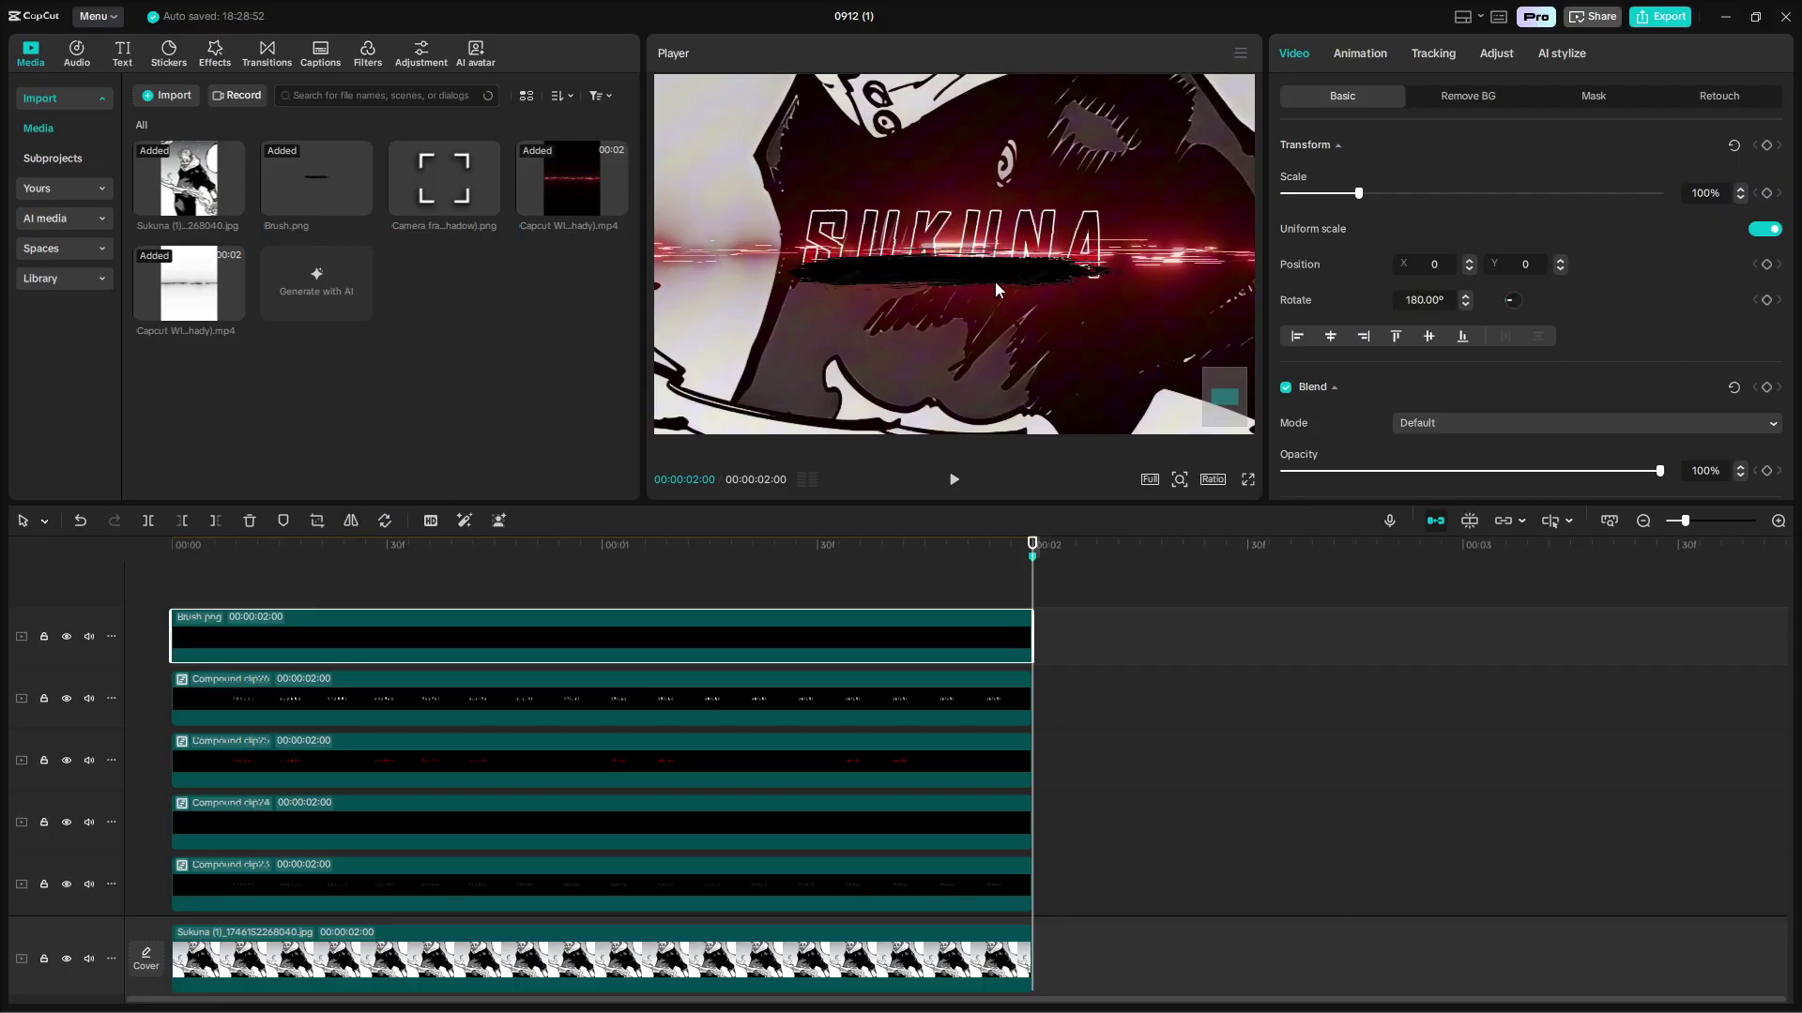
# Scale the brush overlay to 50% and raise it over the SUKUNA text at position Y 50.
pyautogui.click(1321, 193)
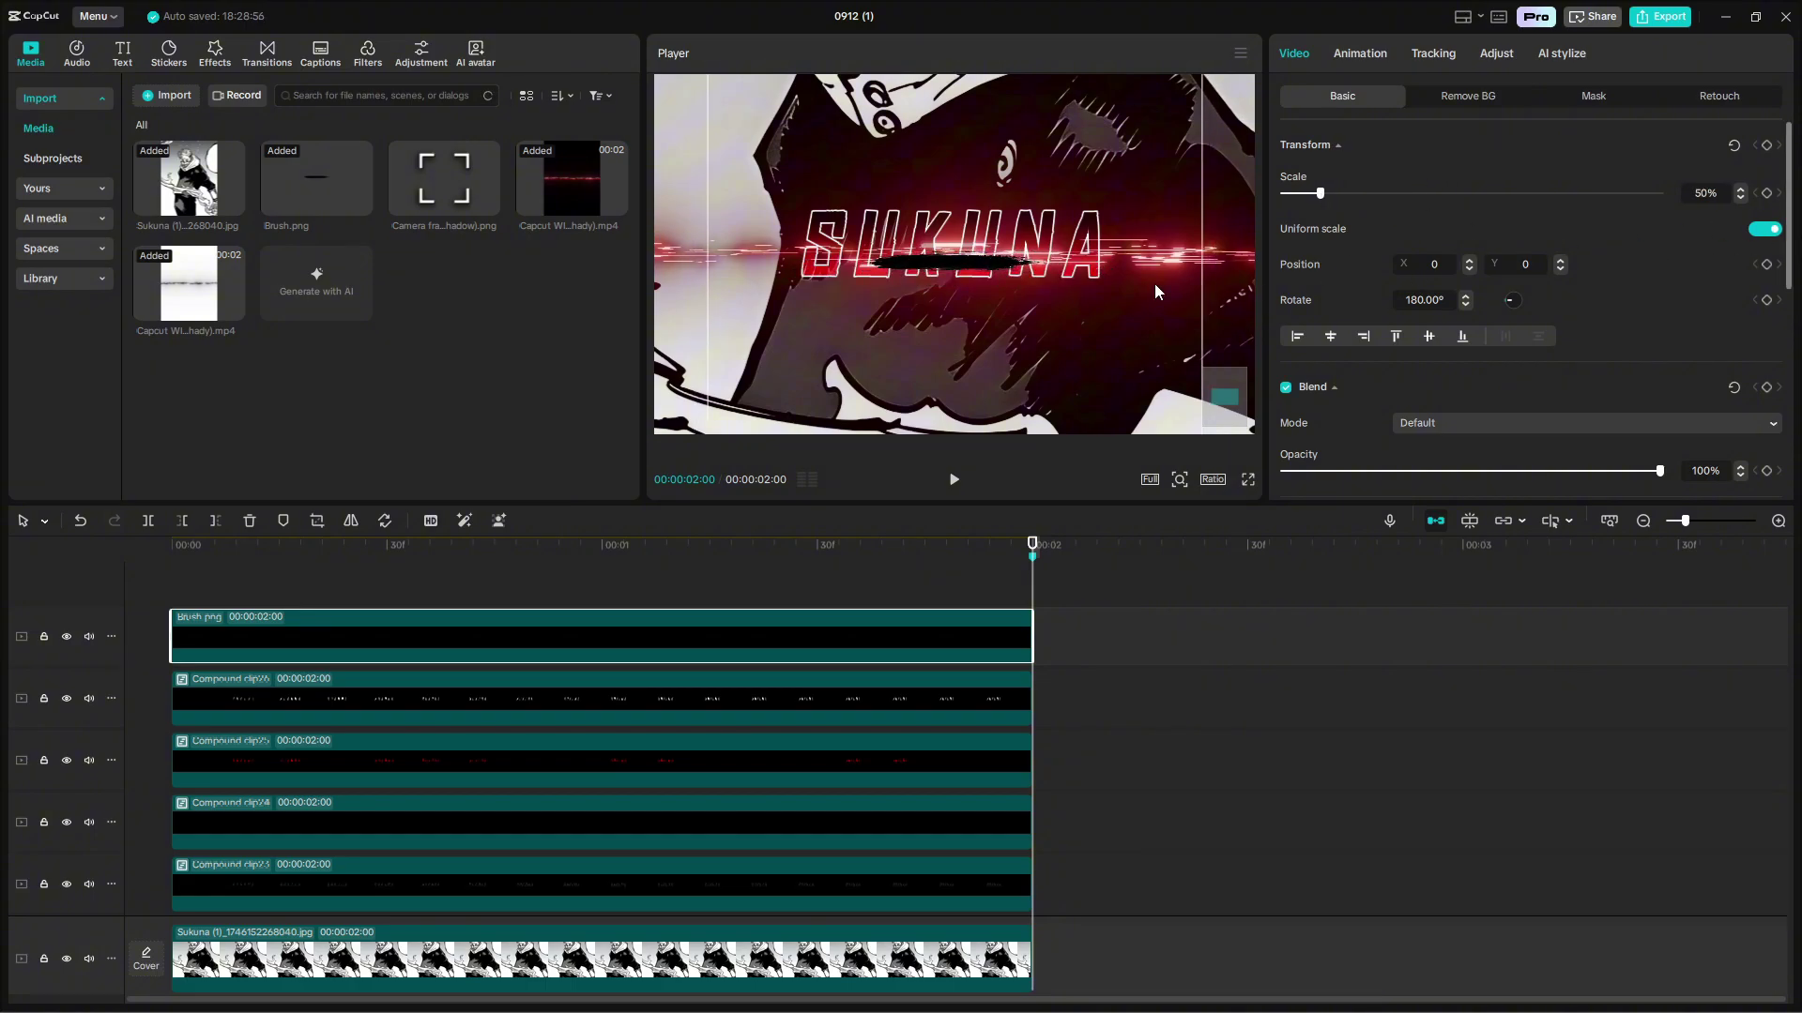
pyautogui.moveTo(1032, 284); pyautogui.dragTo(1040, 274)
pyautogui.click(1560, 269)
pyautogui.click(1561, 268)
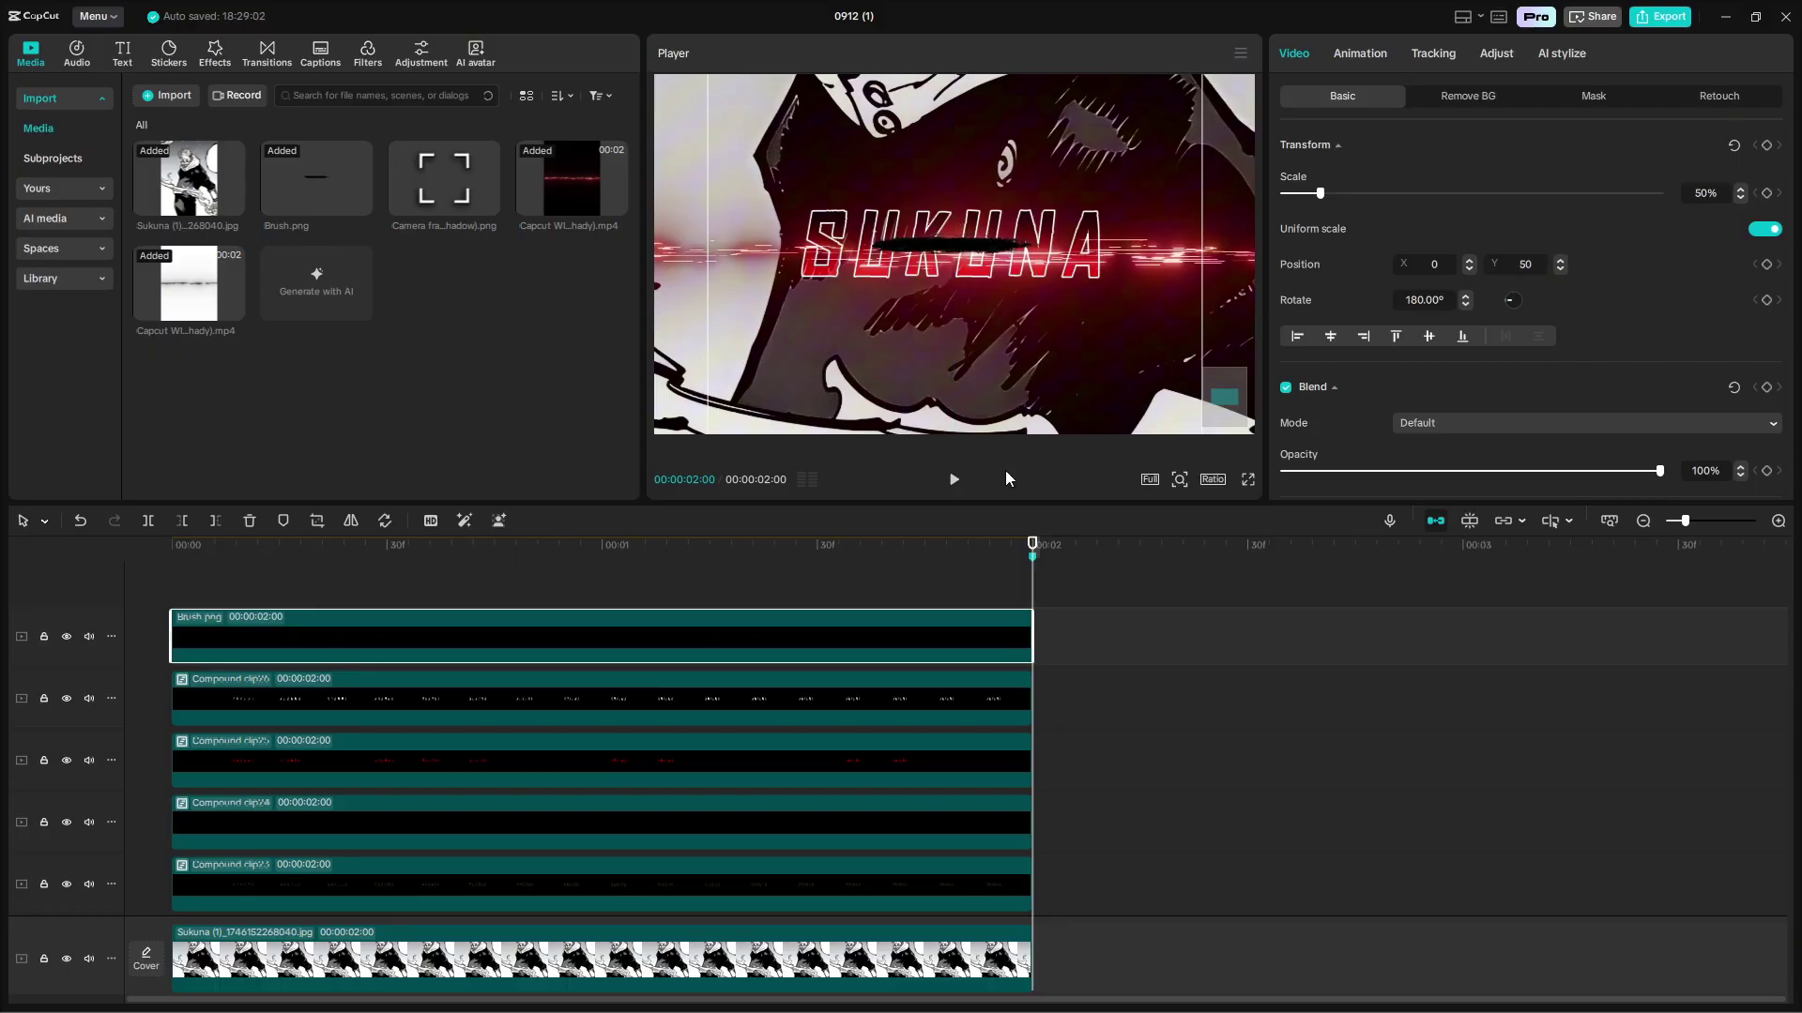
pyautogui.click(921, 583)
pyautogui.press('space')
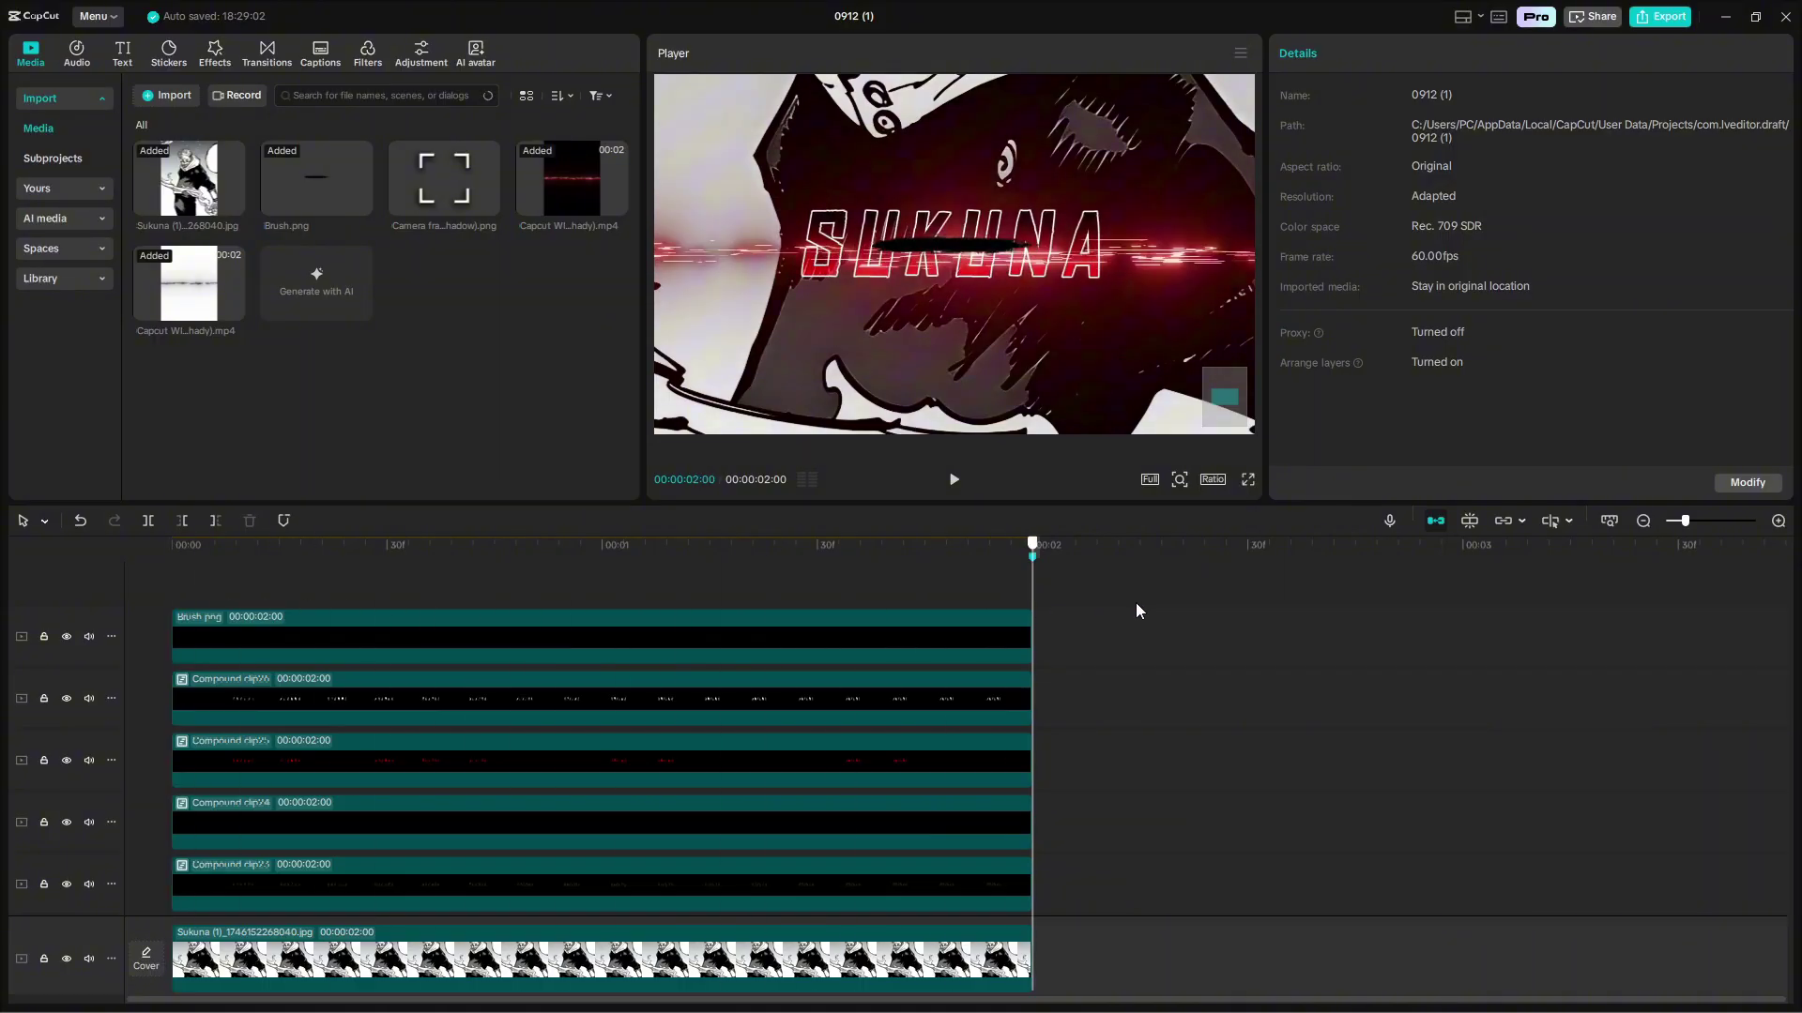
# Add a Filmstrip mask to the Brush.png overlay.
pyautogui.click(972, 657)
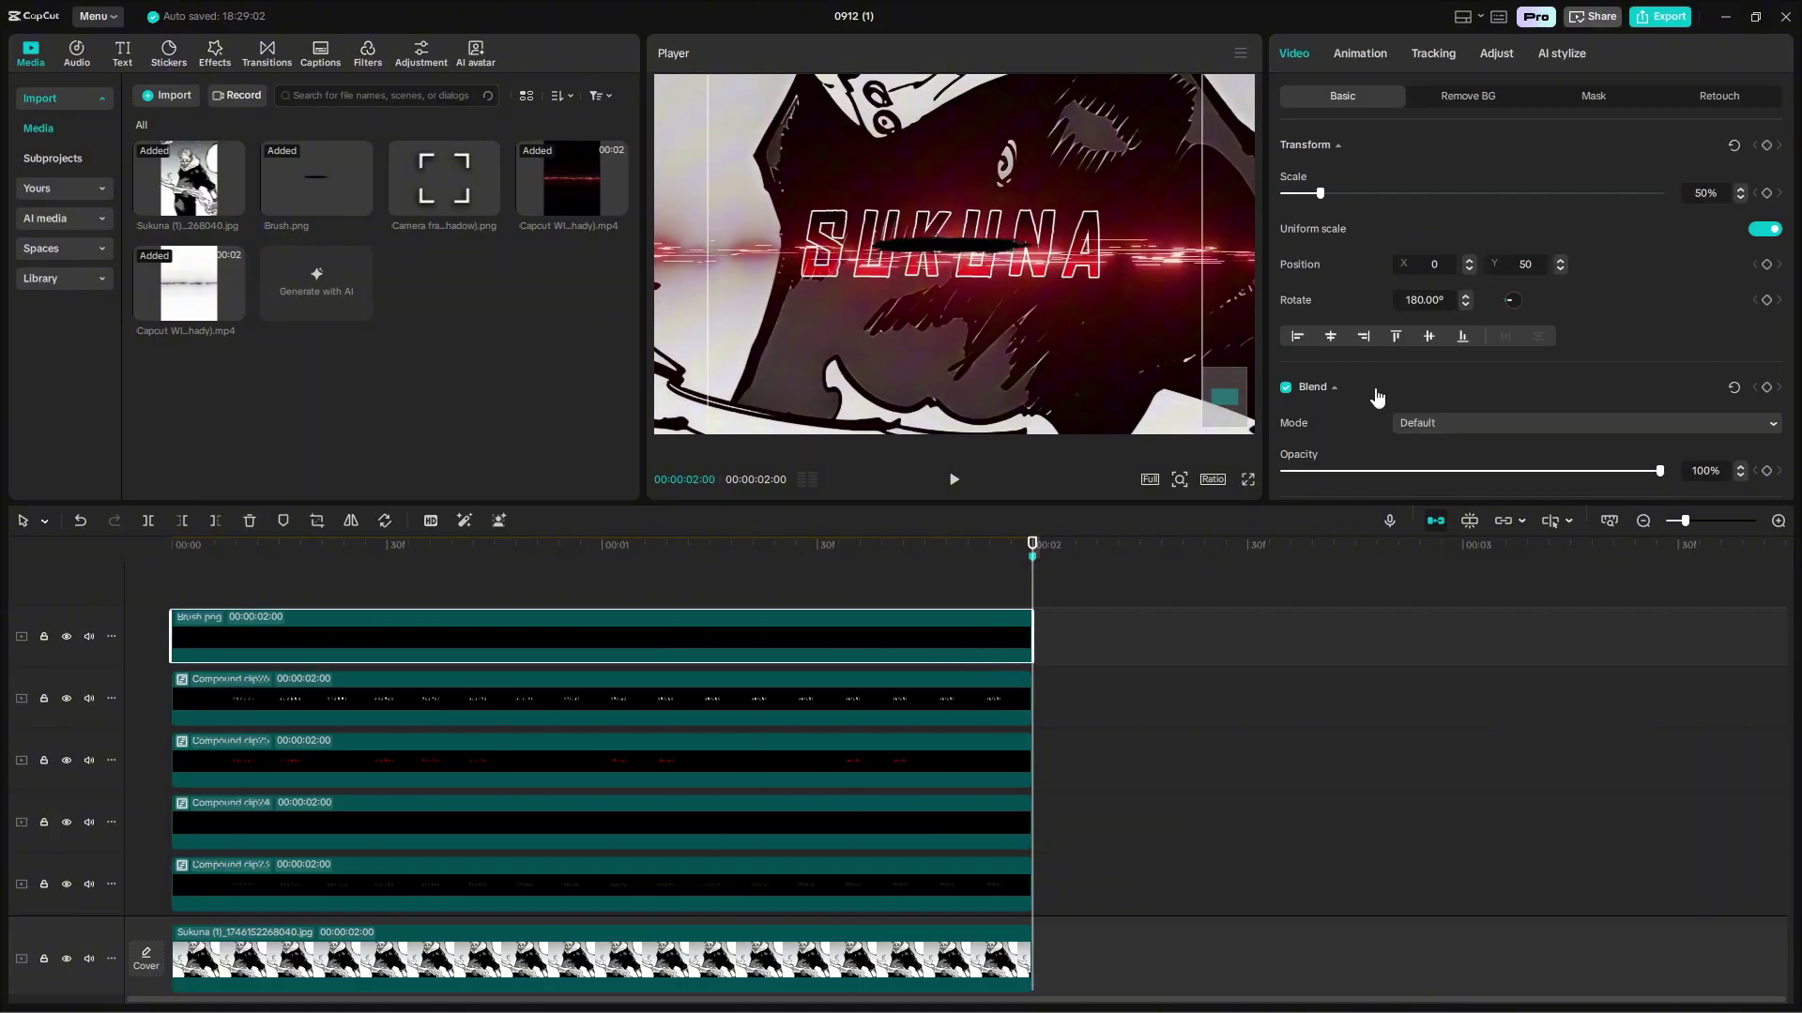
pyautogui.click(1609, 109)
pyautogui.click(1364, 178)
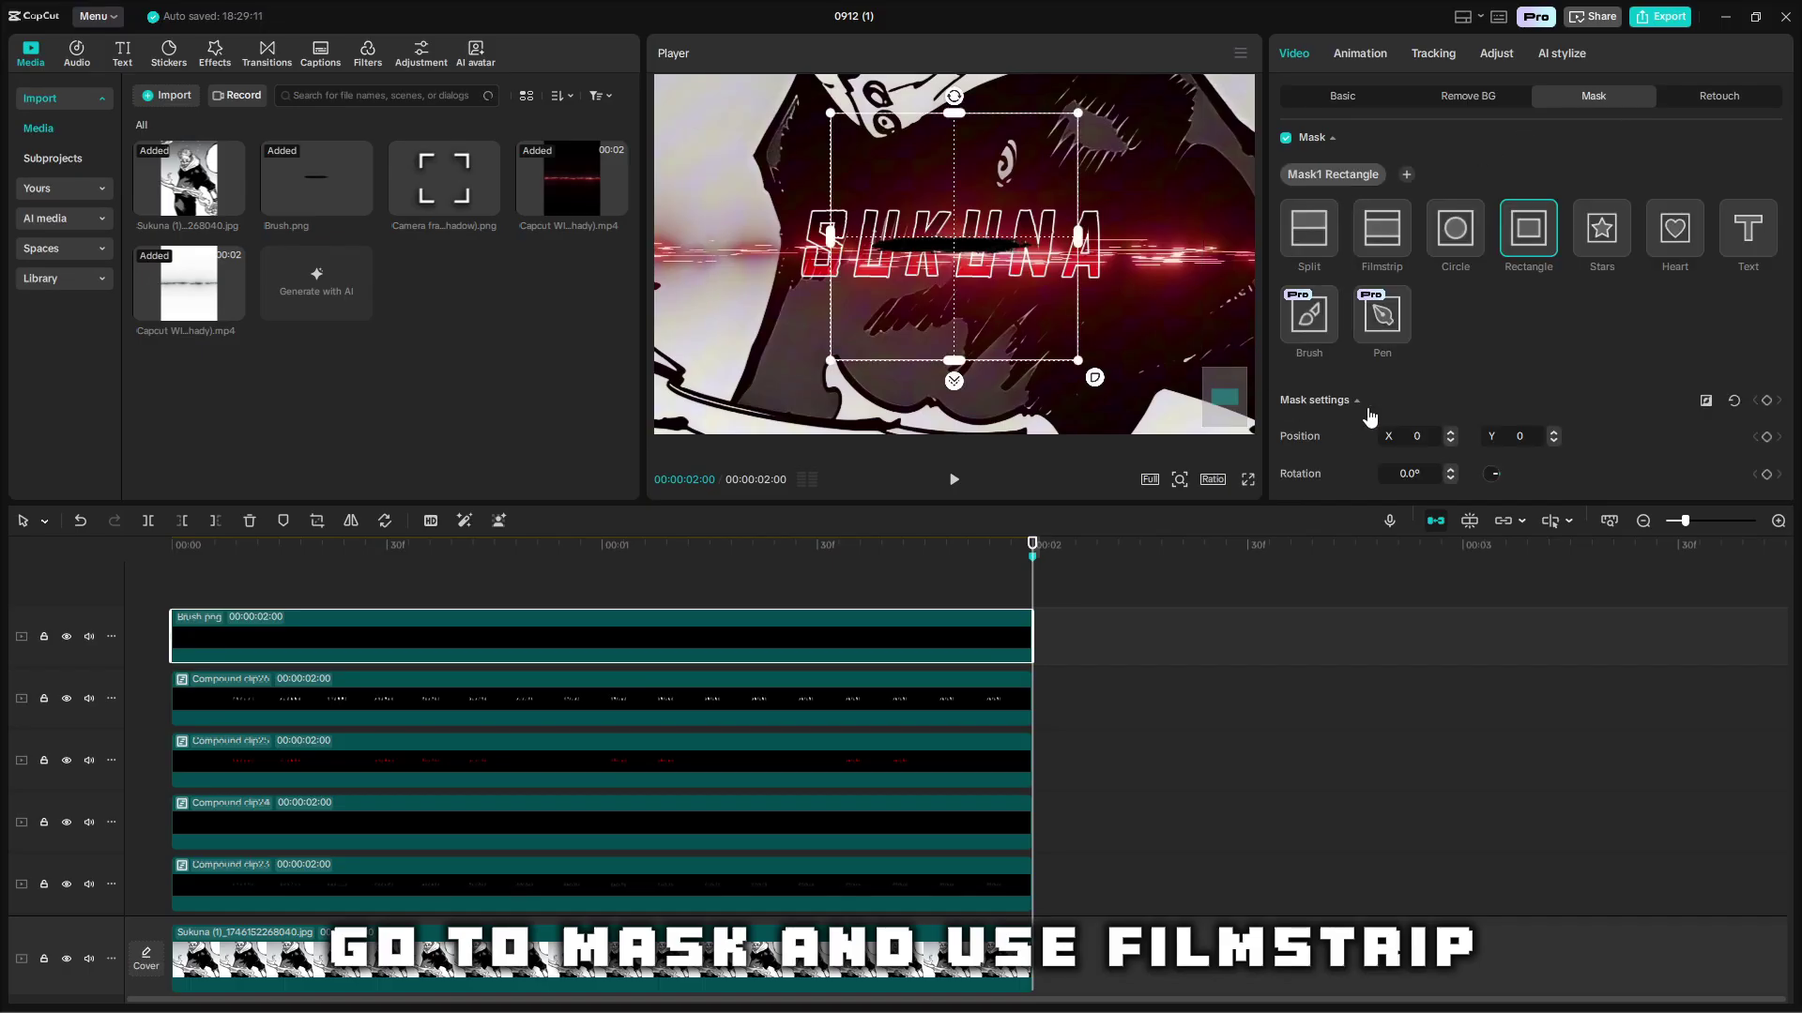
pyautogui.click(1372, 239)
pyautogui.scroll(-1, 1399, 338)
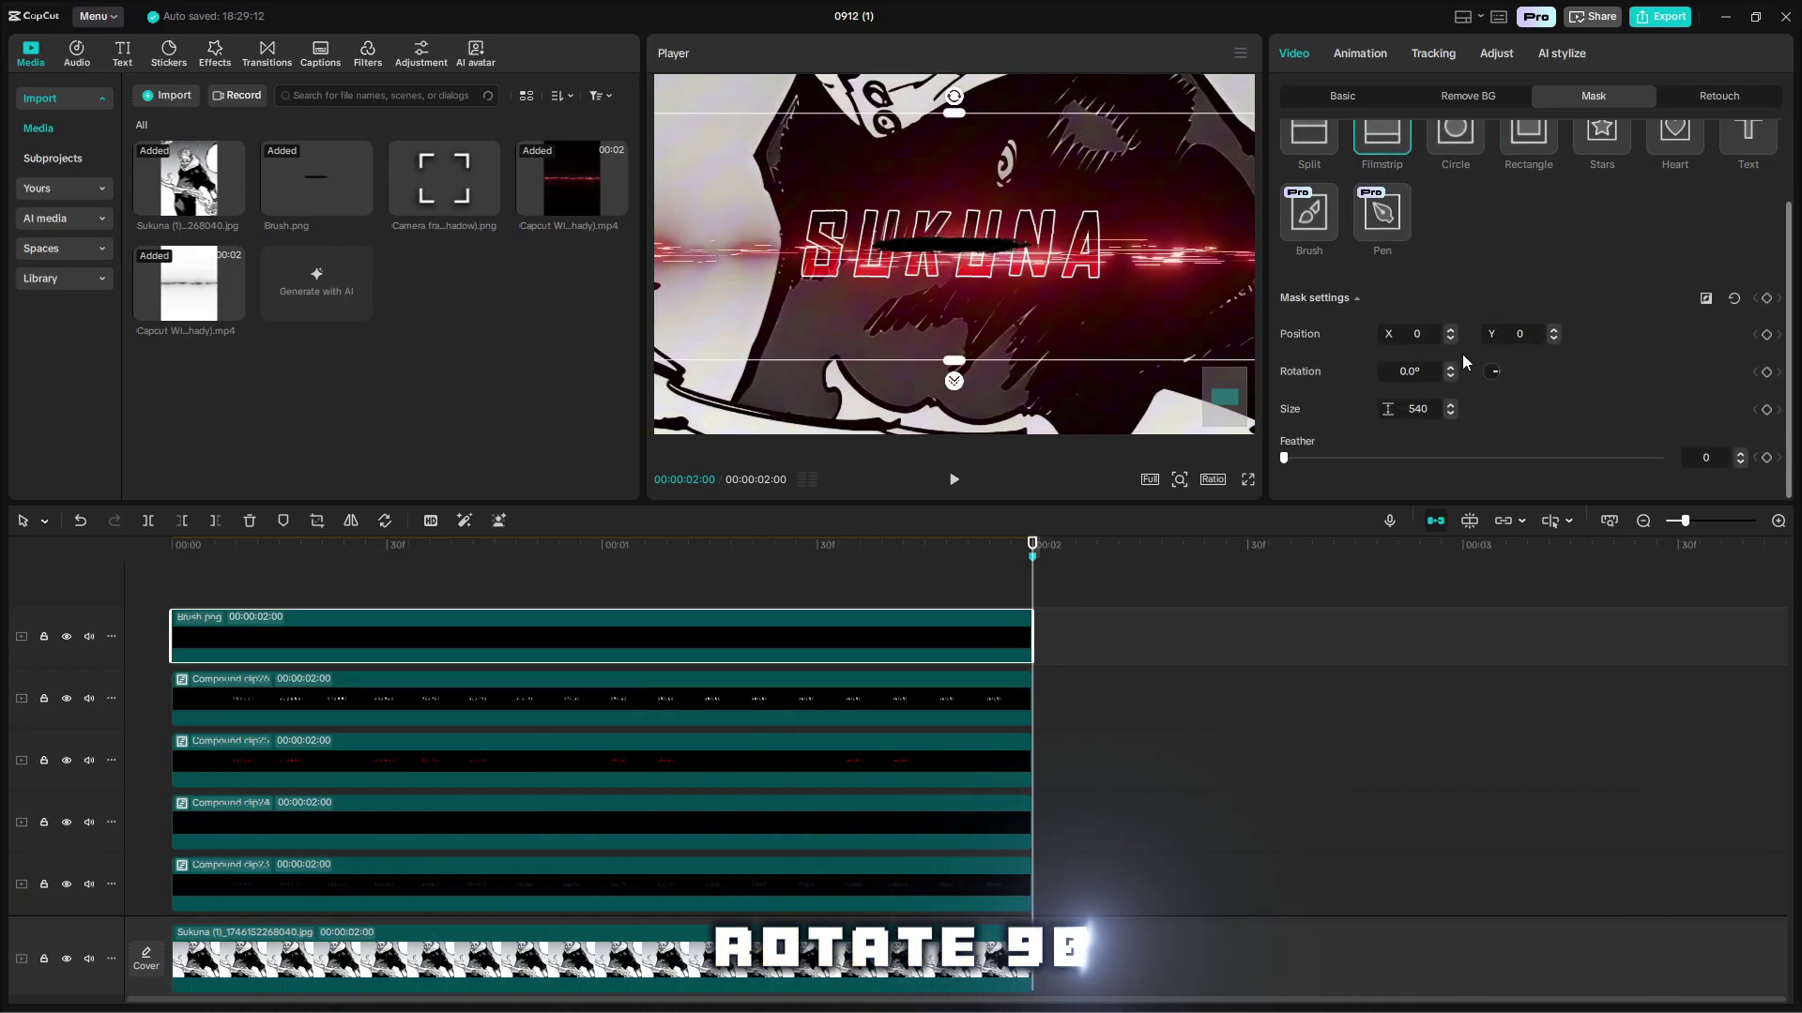
# Set the brush overlay's Filmstrip mask to a rotation of 90° and a size of 360.
pyautogui.click(1395, 371)
pyautogui.write('90')
pyautogui.press('Return')
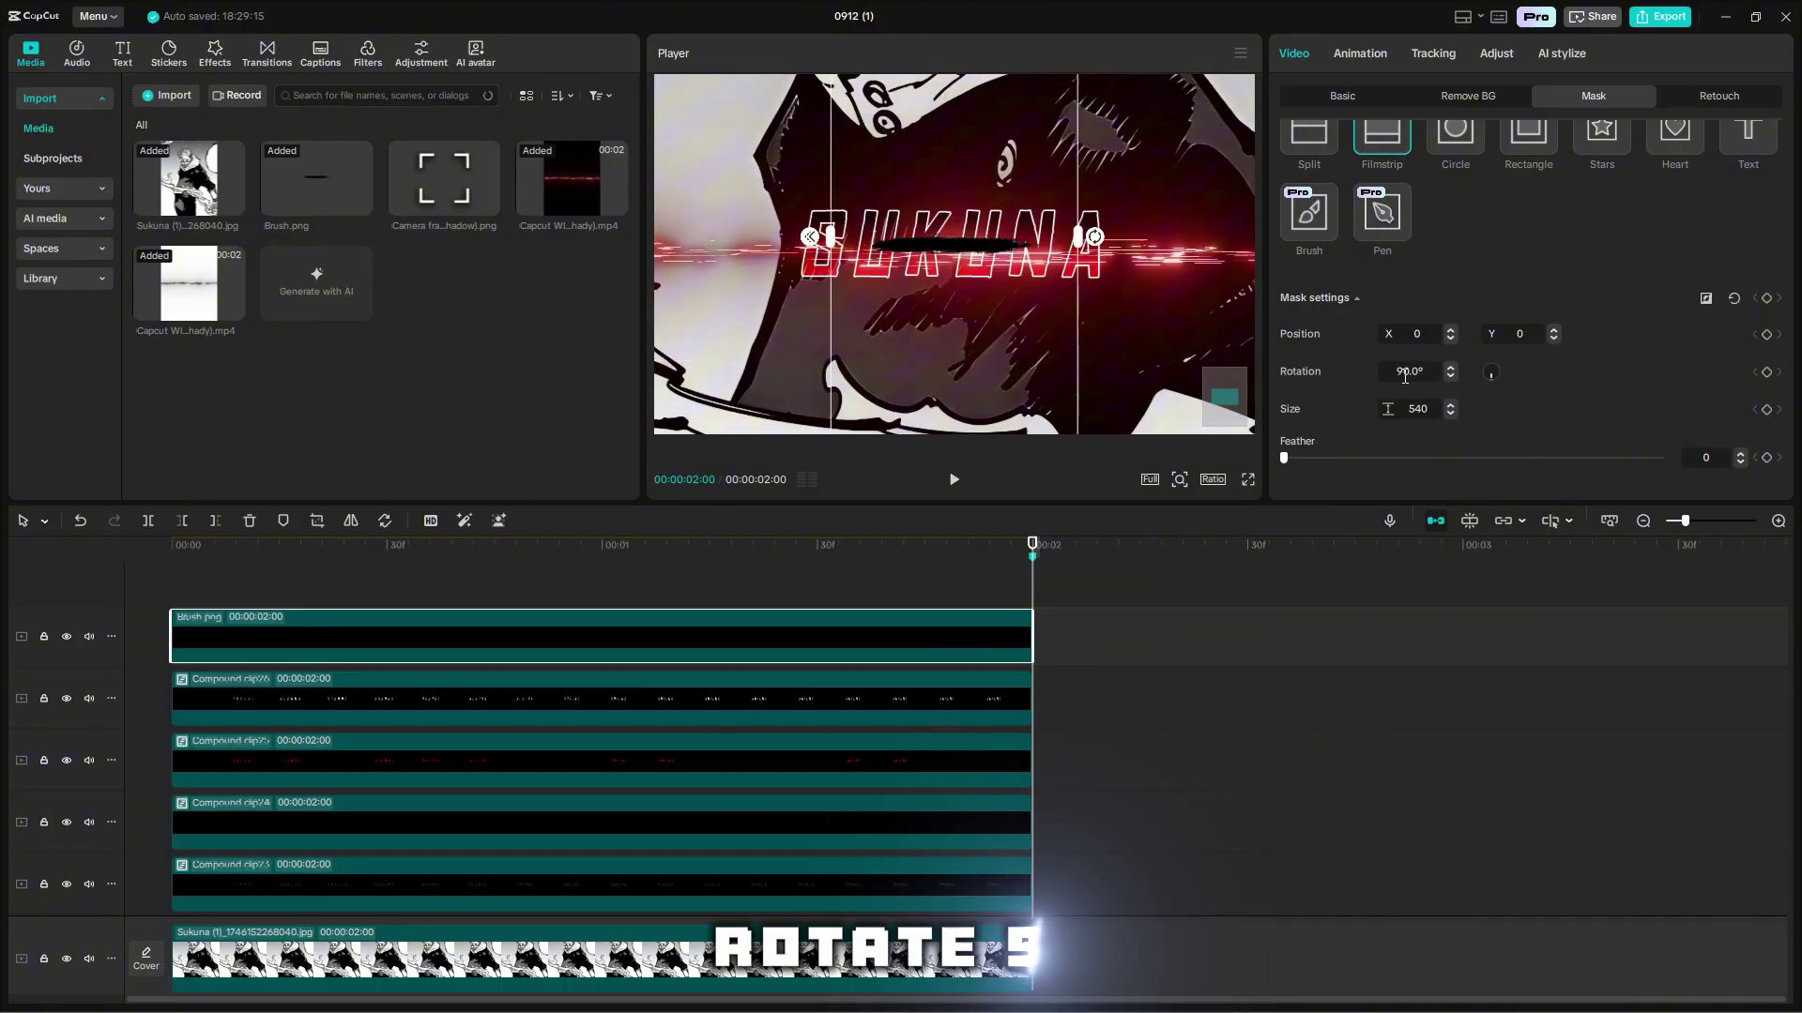
pyautogui.moveTo(1090, 253); pyautogui.dragTo(985, 299)
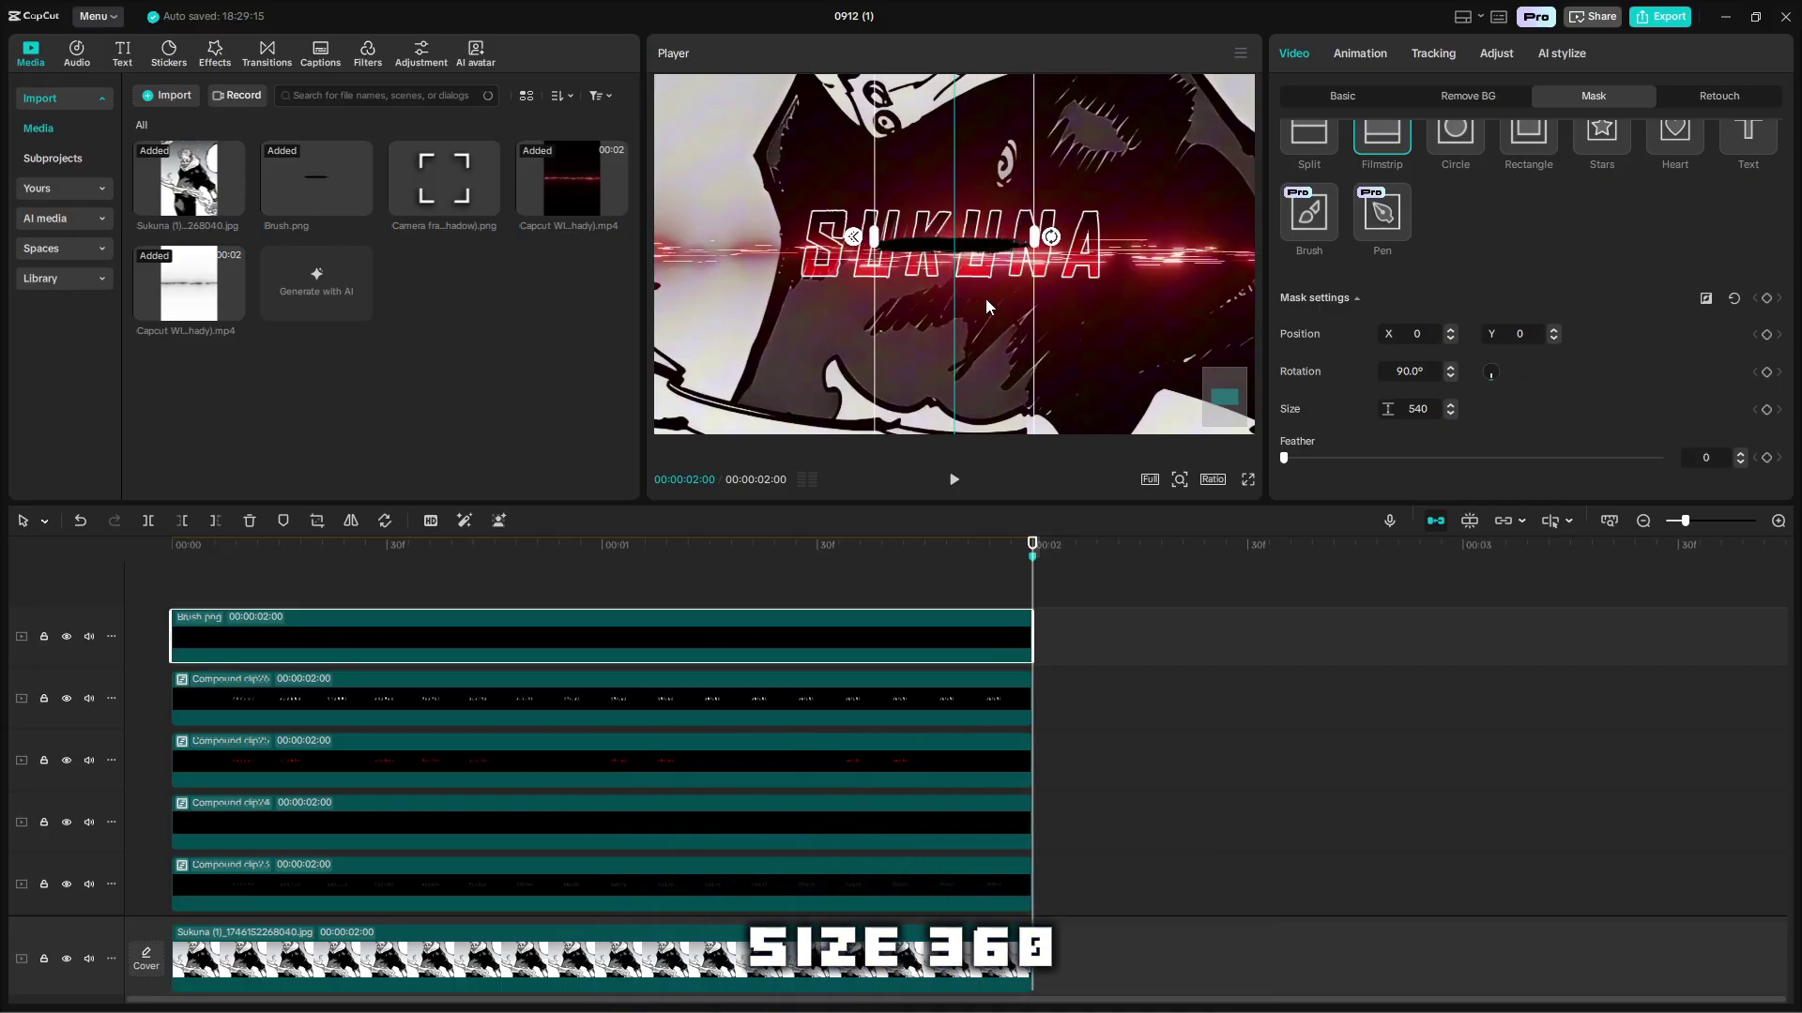
pyautogui.click(1450, 405)
pyautogui.click(1450, 405)
pyautogui.click(1421, 411)
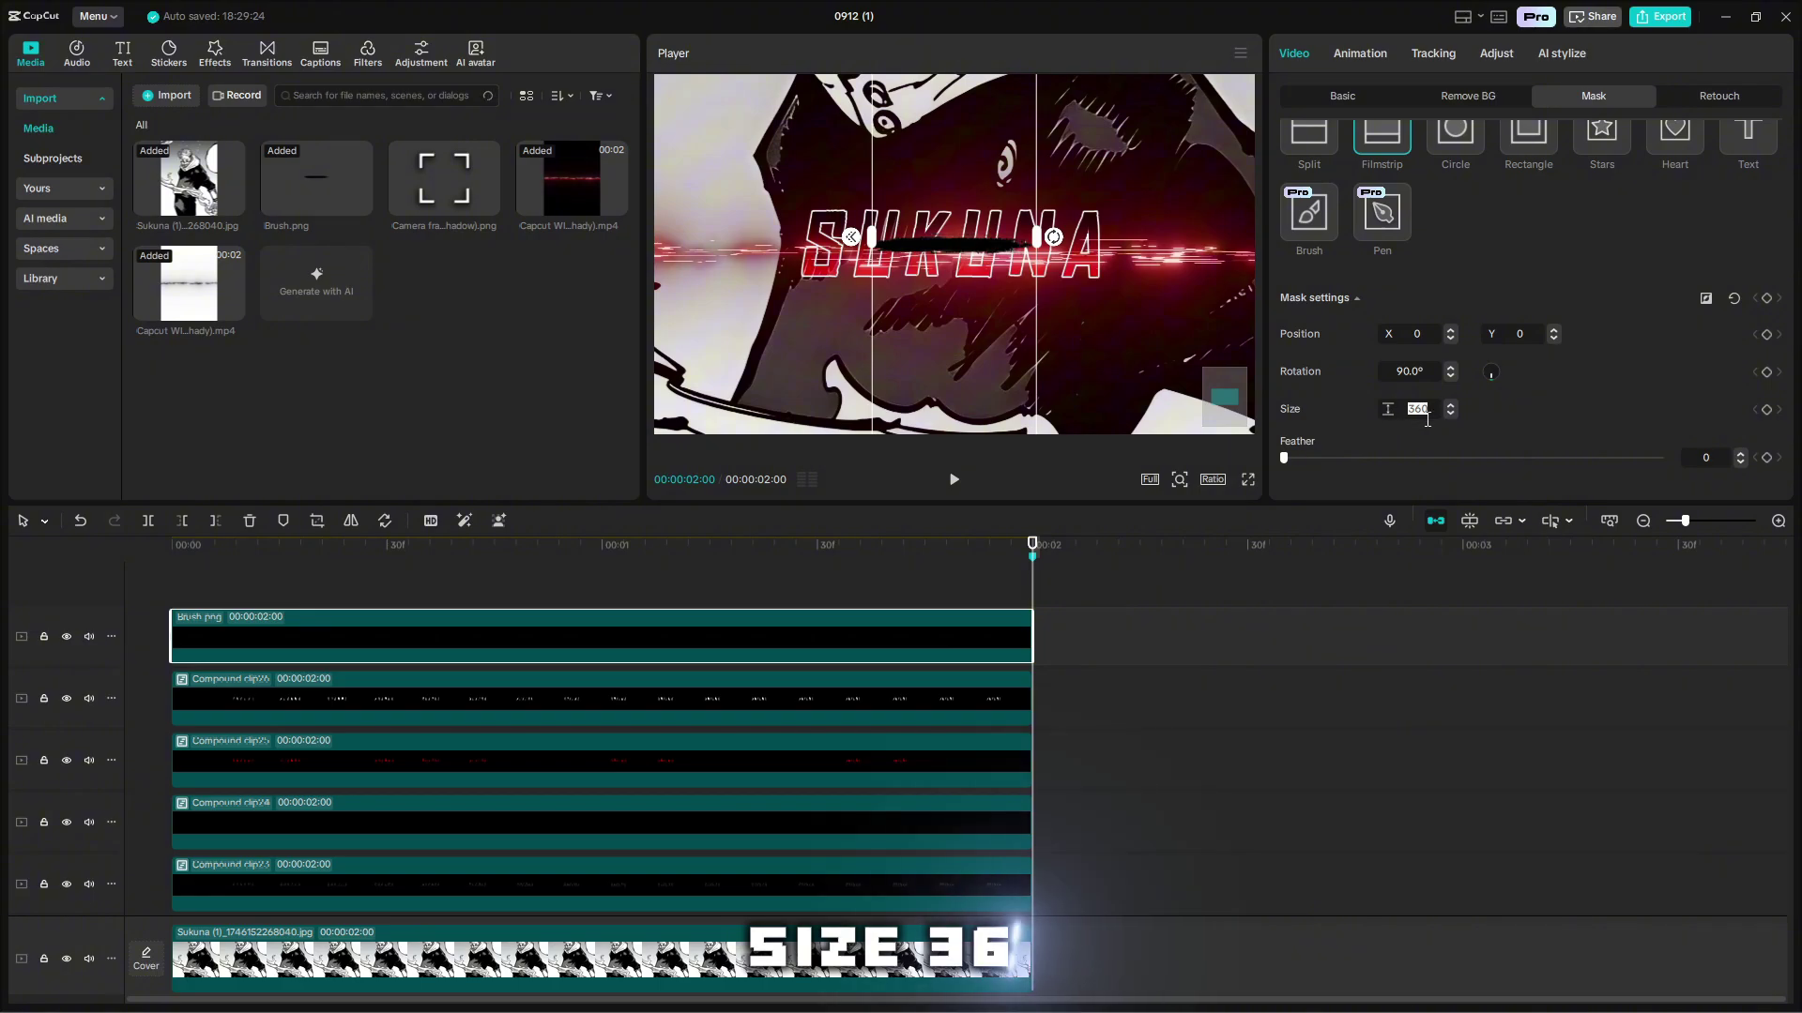
# Add mask size and feather keyframes at the brush clip's end and start, closing the mask to size 0 at the start.
pyautogui.click(1766, 409)
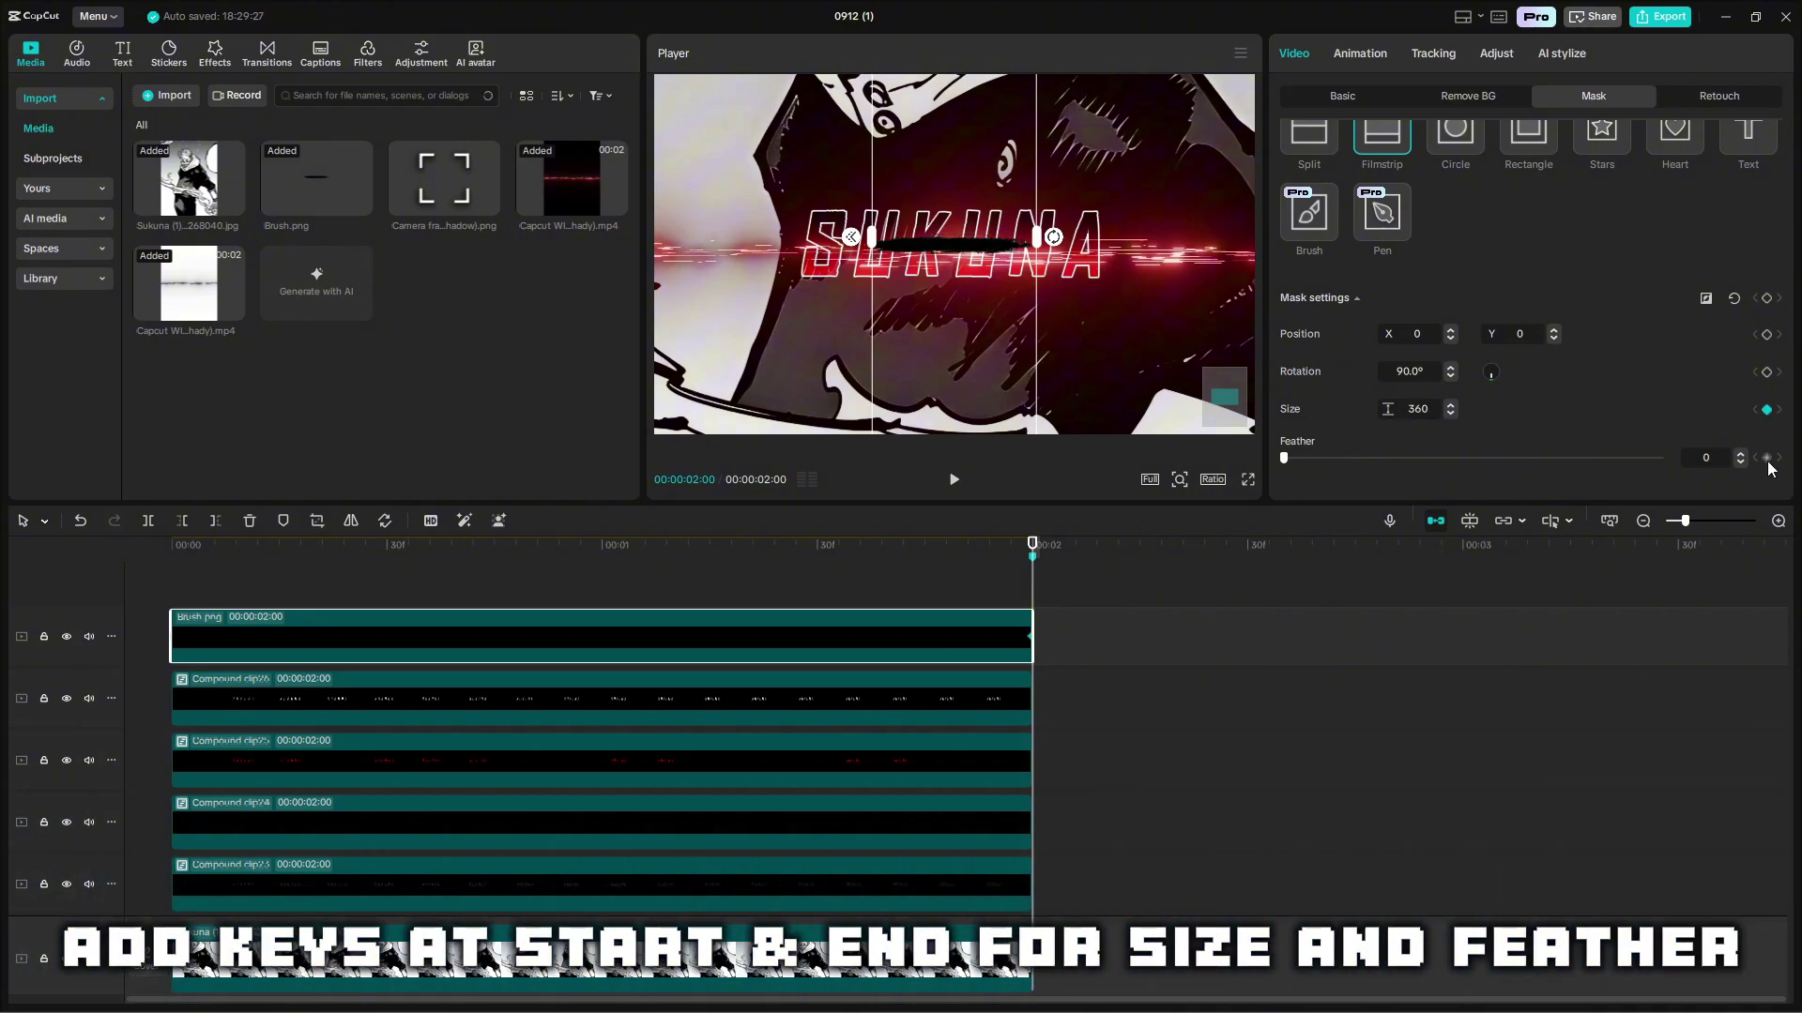
pyautogui.press('Home')
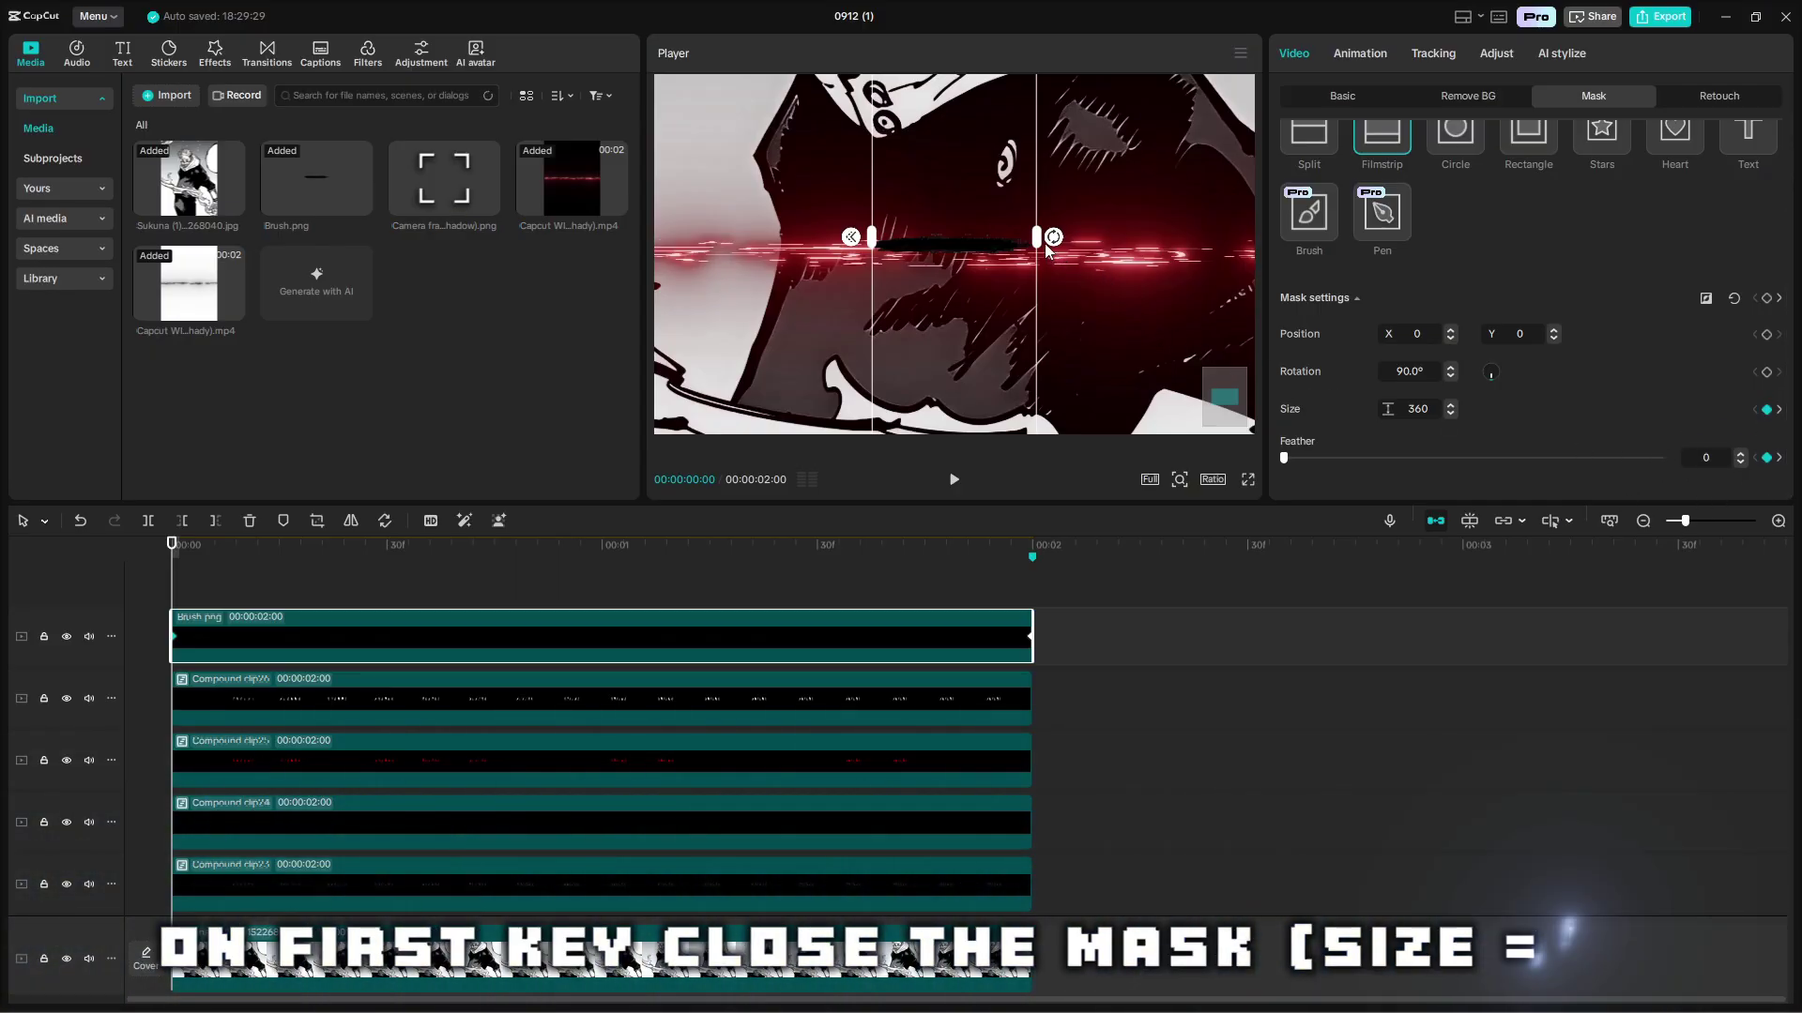
pyautogui.moveTo(1044, 244); pyautogui.dragTo(892, 283)
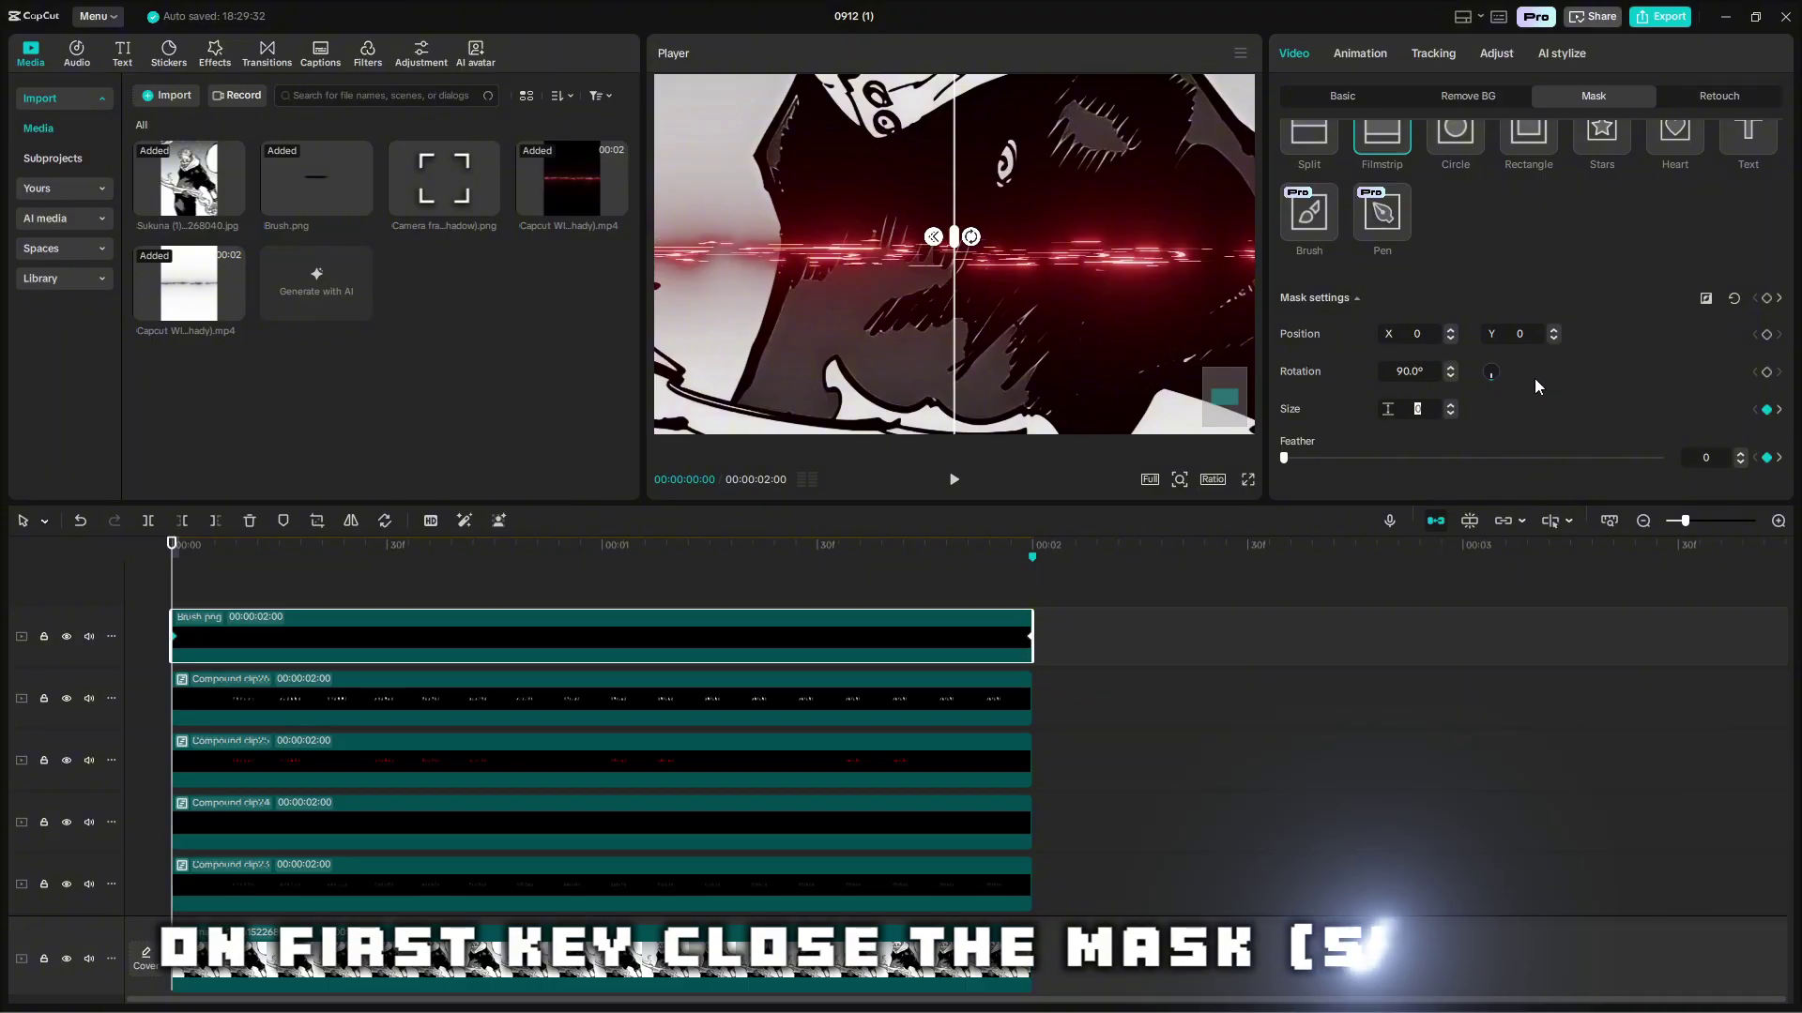
pyautogui.click(1533, 426)
# Set the brush mask's feather to 25 at the last keyframe.
pyautogui.press('Right')
pyautogui.press('Right')
pyautogui.press('Right')
pyautogui.press('Right')
pyautogui.press('Right')
pyautogui.press('Right')
pyautogui.press('Right')
pyautogui.press('Right')
pyautogui.press('Right')
pyautogui.press('Right')
pyautogui.press('Right')
pyautogui.press('Right')
pyautogui.press('Right')
pyautogui.press('Right')
pyautogui.press('Right')
pyautogui.press('Right')
pyautogui.press('Right')
pyautogui.press('Right')
pyautogui.press('Right')
pyautogui.press('Right')
pyautogui.press('Right')
pyautogui.press('Right')
pyautogui.press('Right')
pyautogui.press('Right')
pyautogui.press('Right')
pyautogui.press('Right')
pyautogui.press('Right')
pyautogui.press('Right')
pyautogui.press('Right')
pyautogui.press('Right')
pyautogui.press('Right')
pyautogui.press('Right')
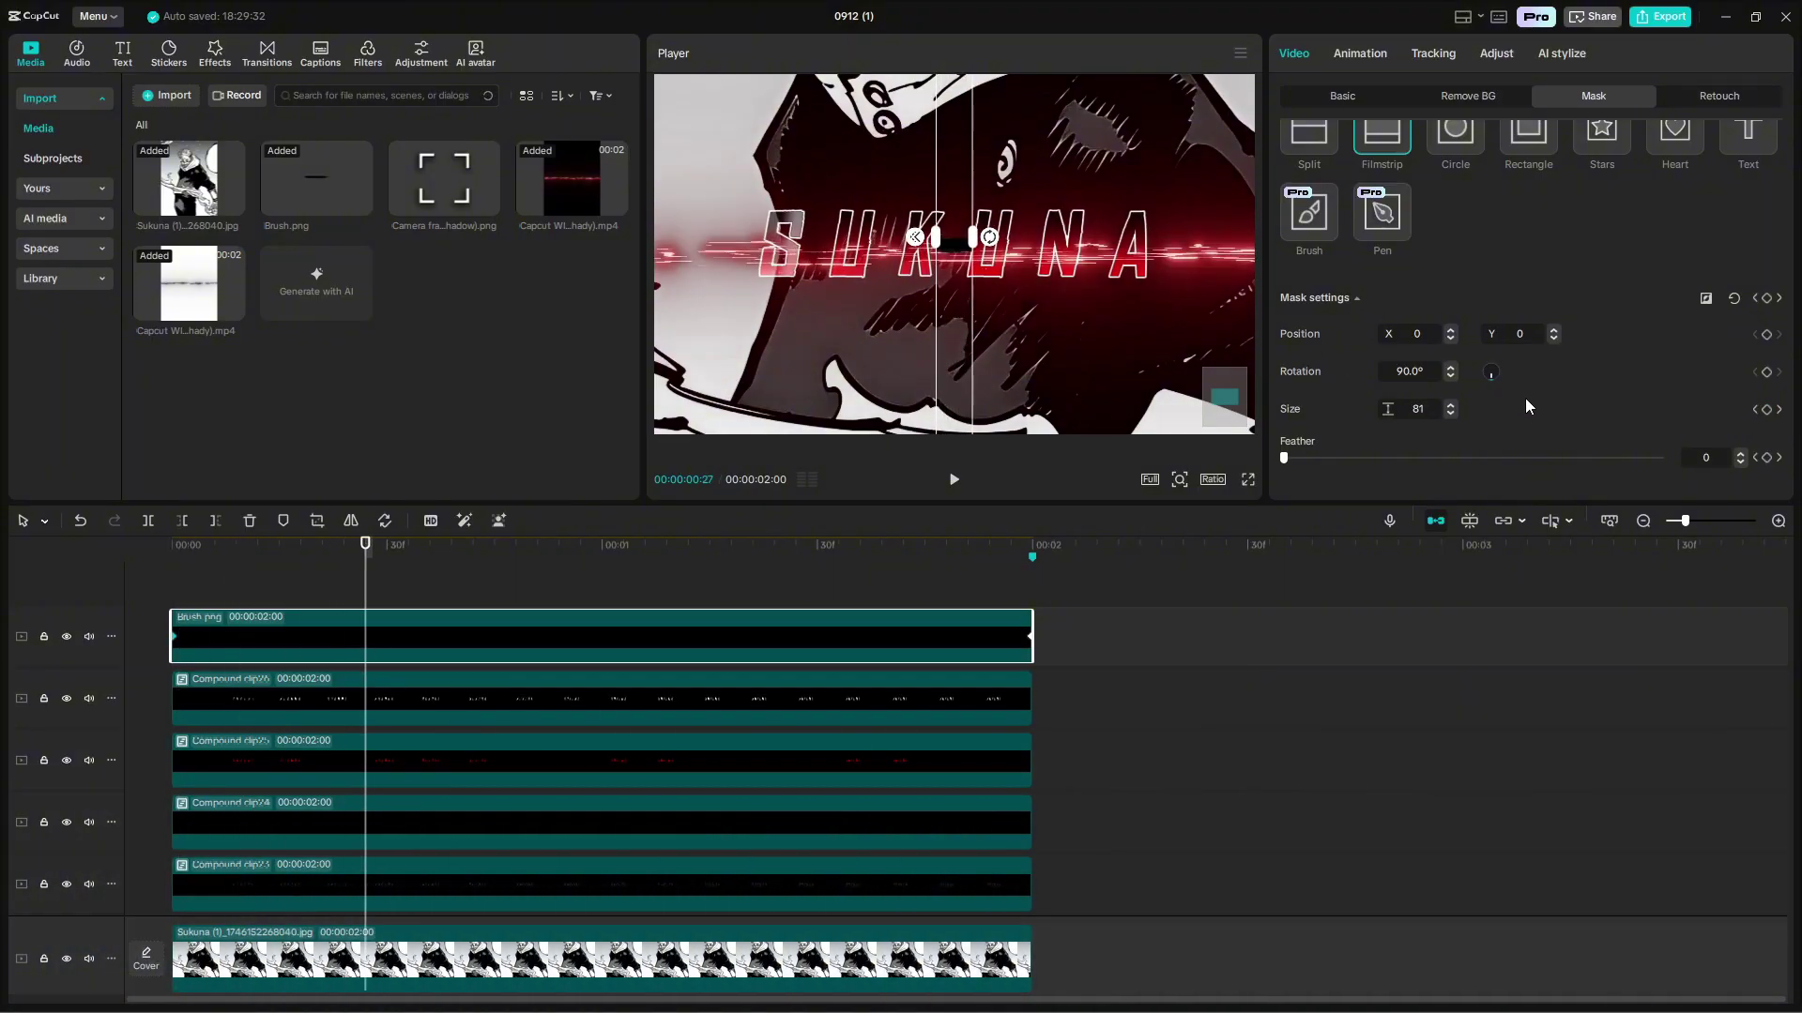
pyautogui.press('Right')
pyautogui.press('Right')
pyautogui.press('Right')
pyautogui.press('Right')
pyautogui.press('Right')
pyautogui.press('Right')
pyautogui.press('Right')
pyautogui.press('Right')
pyautogui.press('Right')
pyautogui.press('Right')
pyautogui.press('Right')
pyautogui.press('Right')
pyautogui.press('Right')
pyautogui.press('Right')
pyautogui.press('Right')
pyautogui.press('Right')
pyautogui.press('Right')
pyautogui.press('Right')
pyautogui.press('Right')
pyautogui.press('Right')
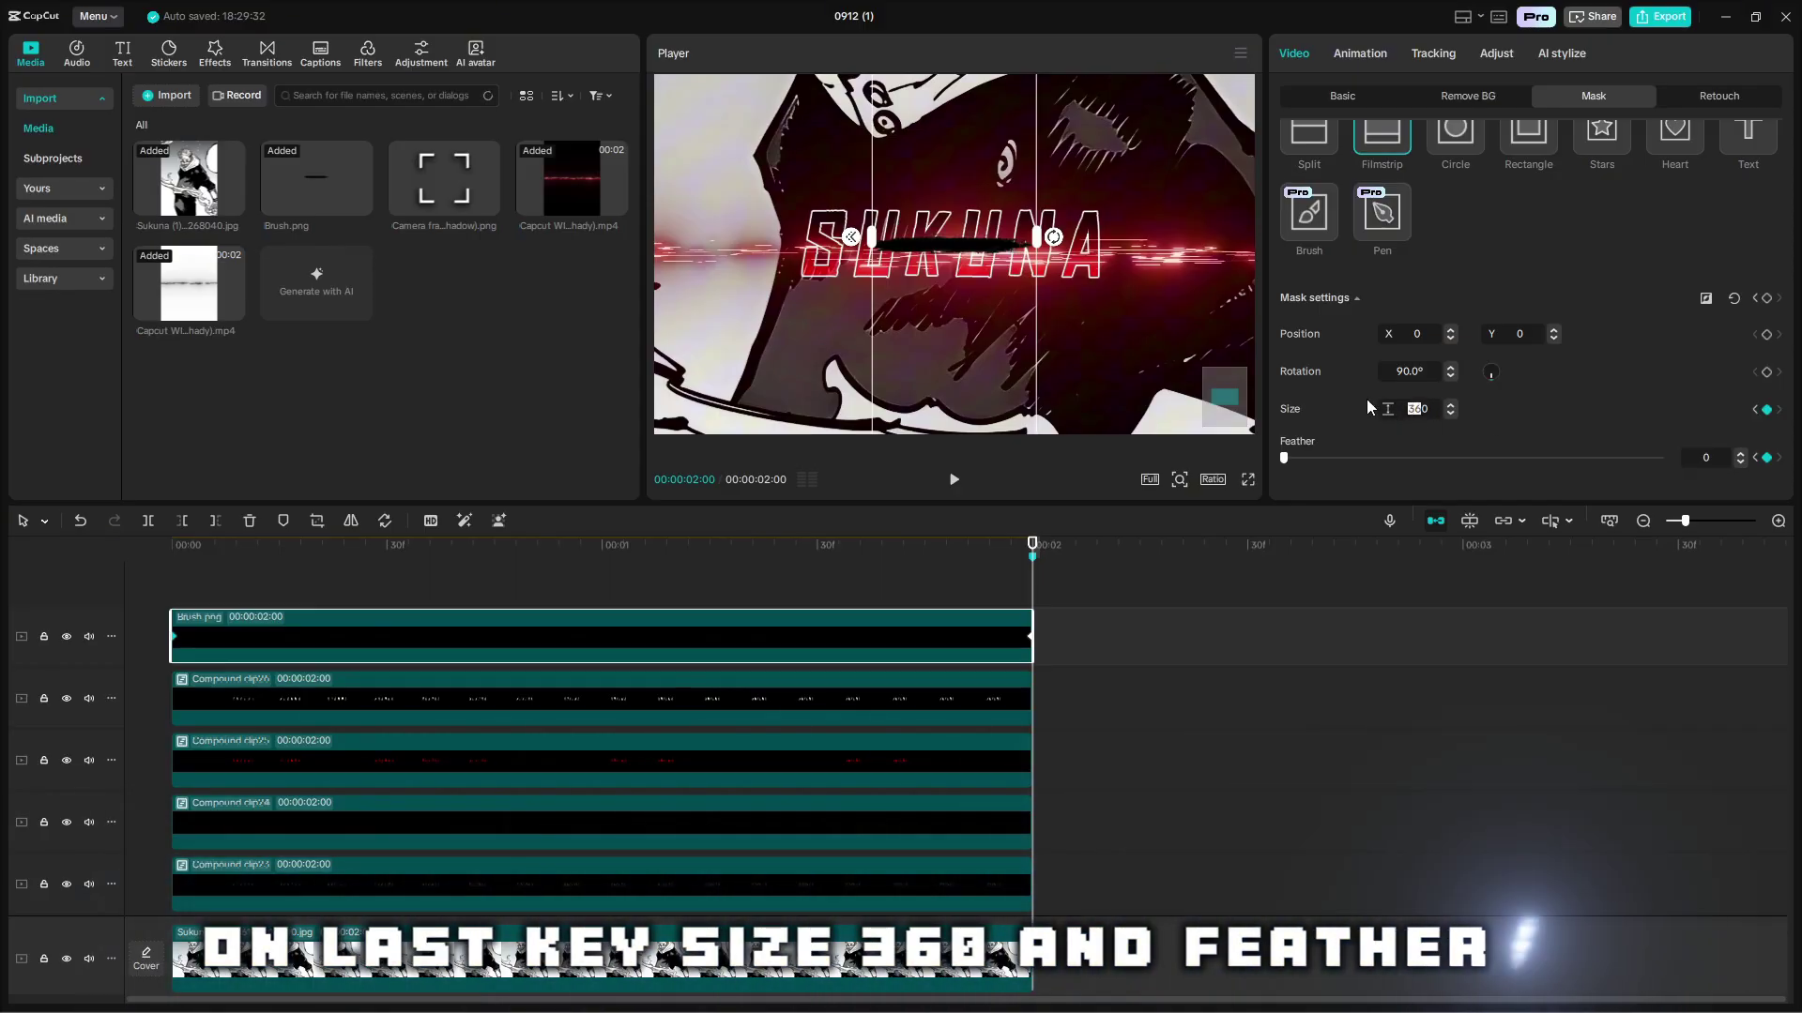
pyautogui.moveTo(1342, 459); pyautogui.dragTo(1379, 467)
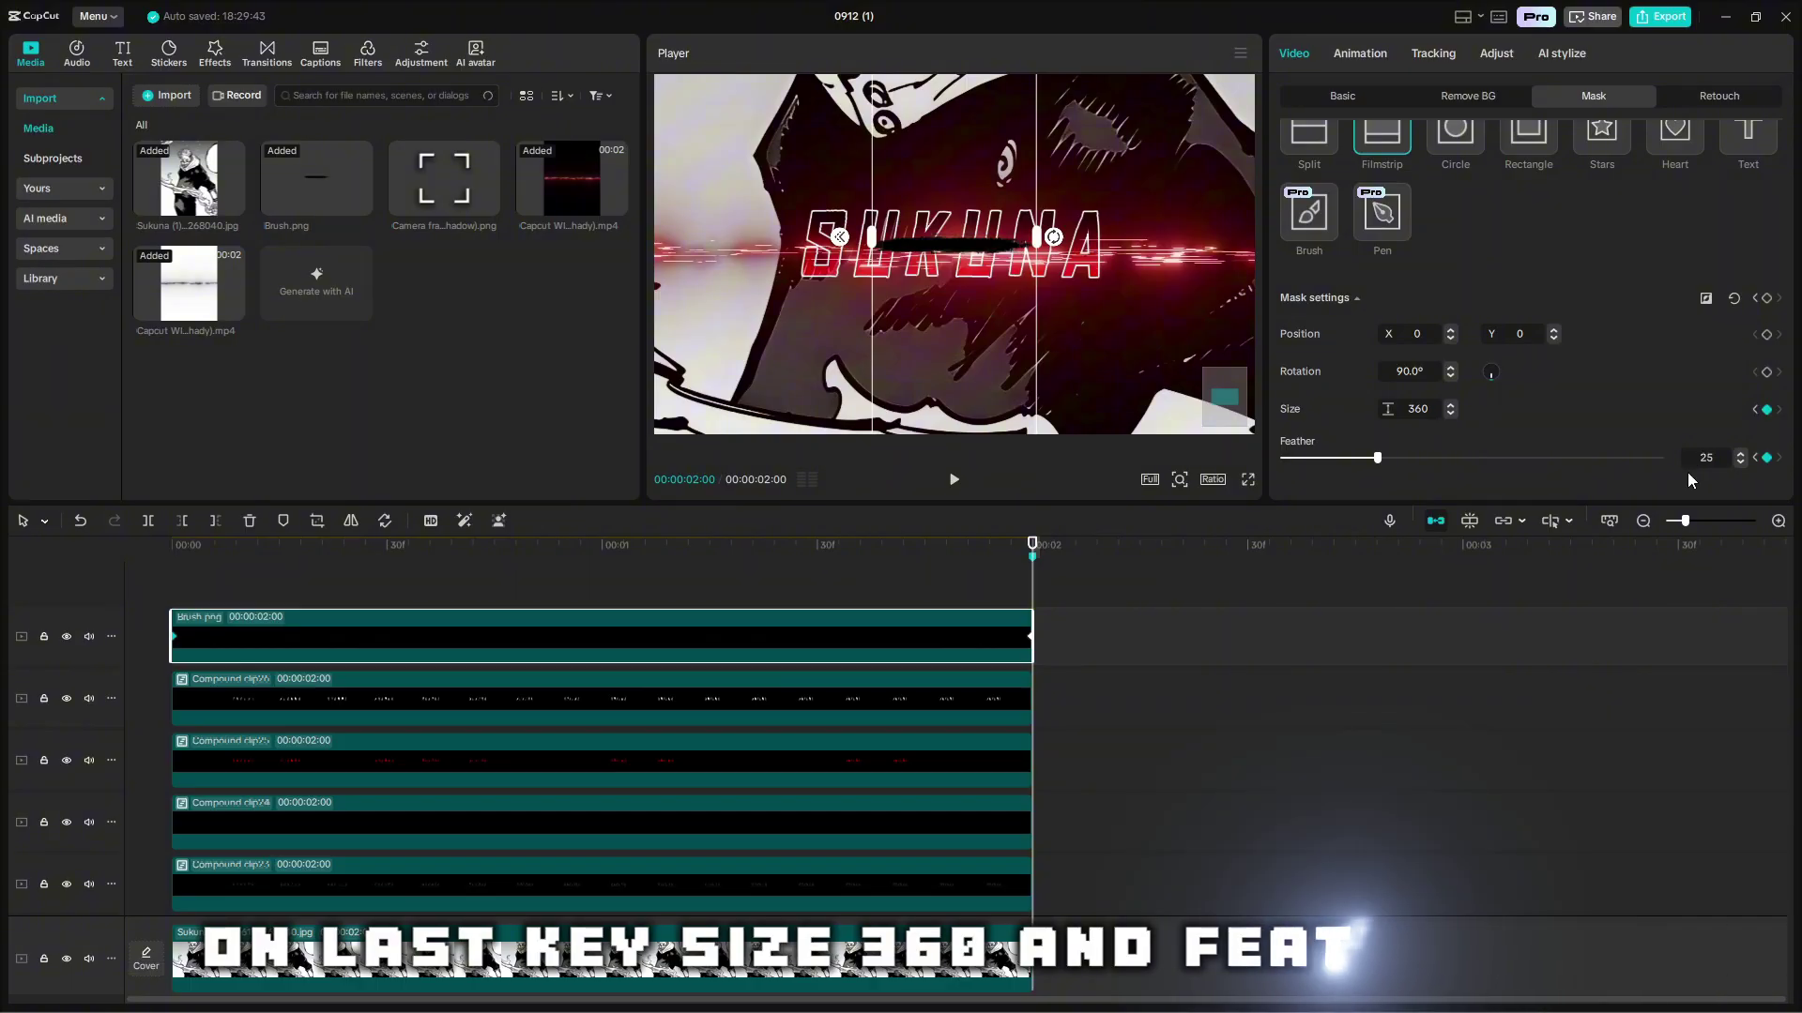
# Apply the Ease Out preset curve to the brush mask's size keyframes and play back the result.
pyautogui.click(898, 637)
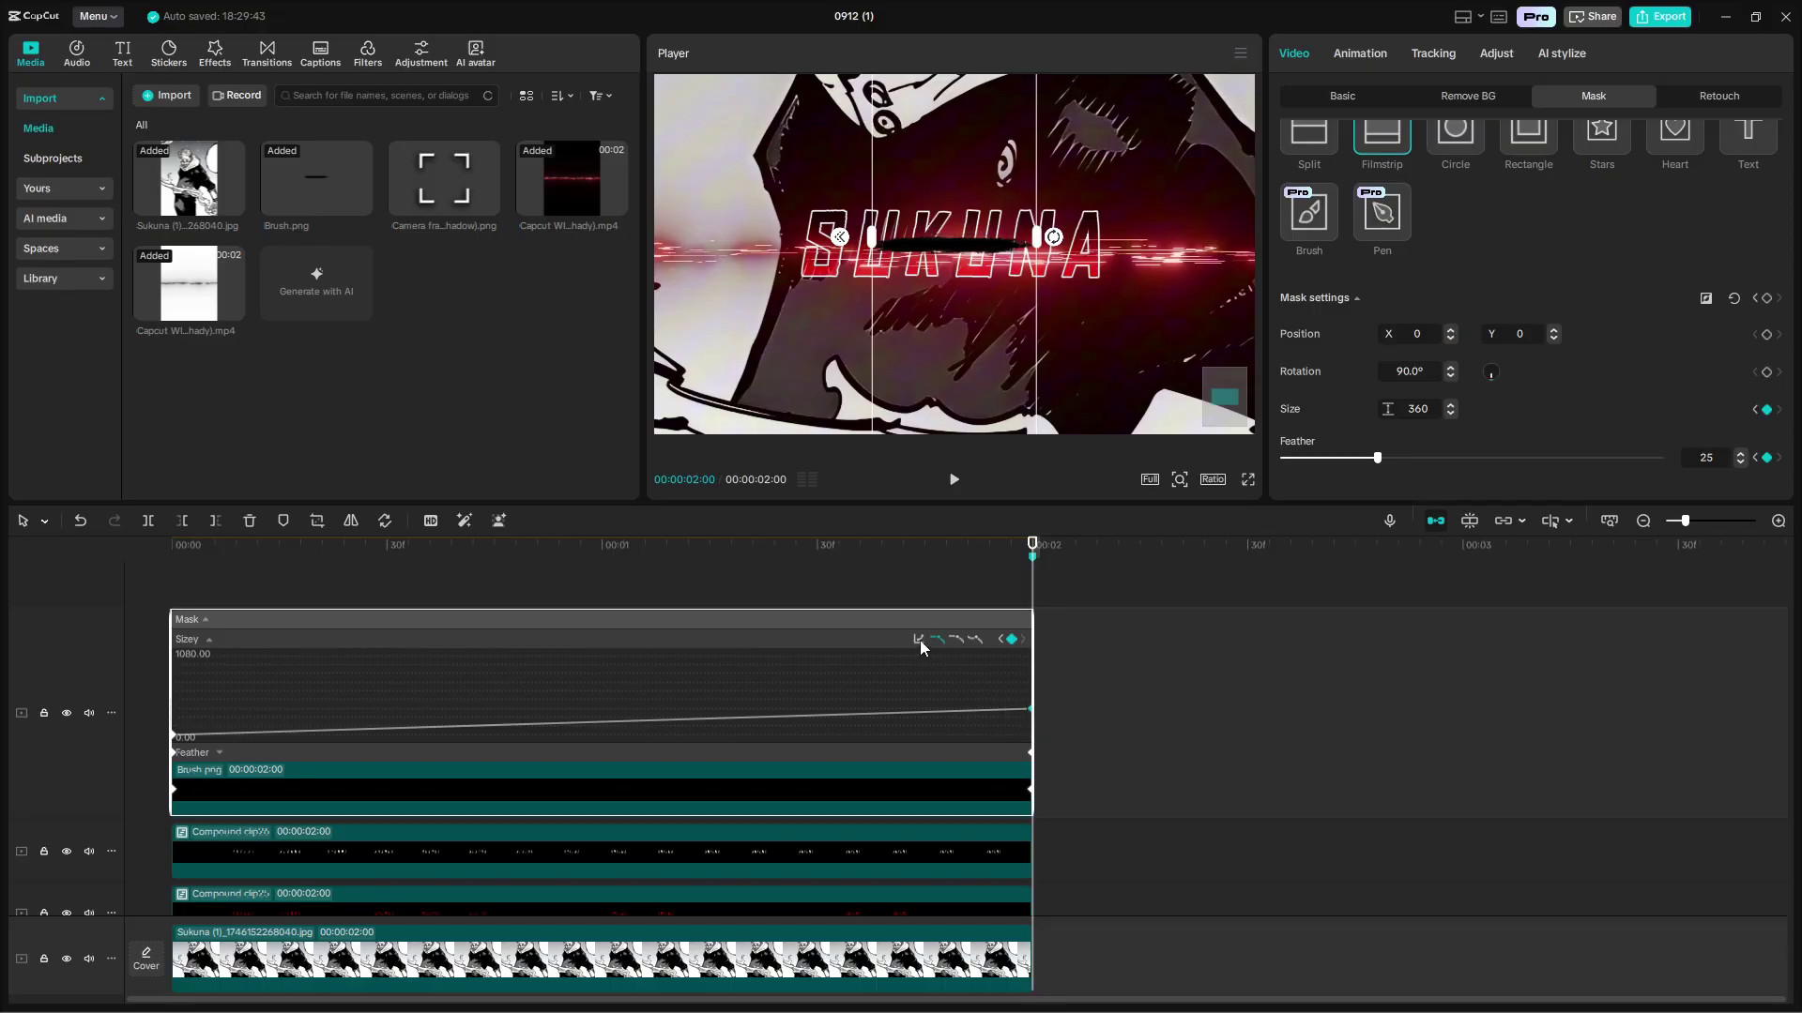
pyautogui.click(919, 639)
pyautogui.click(979, 798)
pyautogui.press('space')
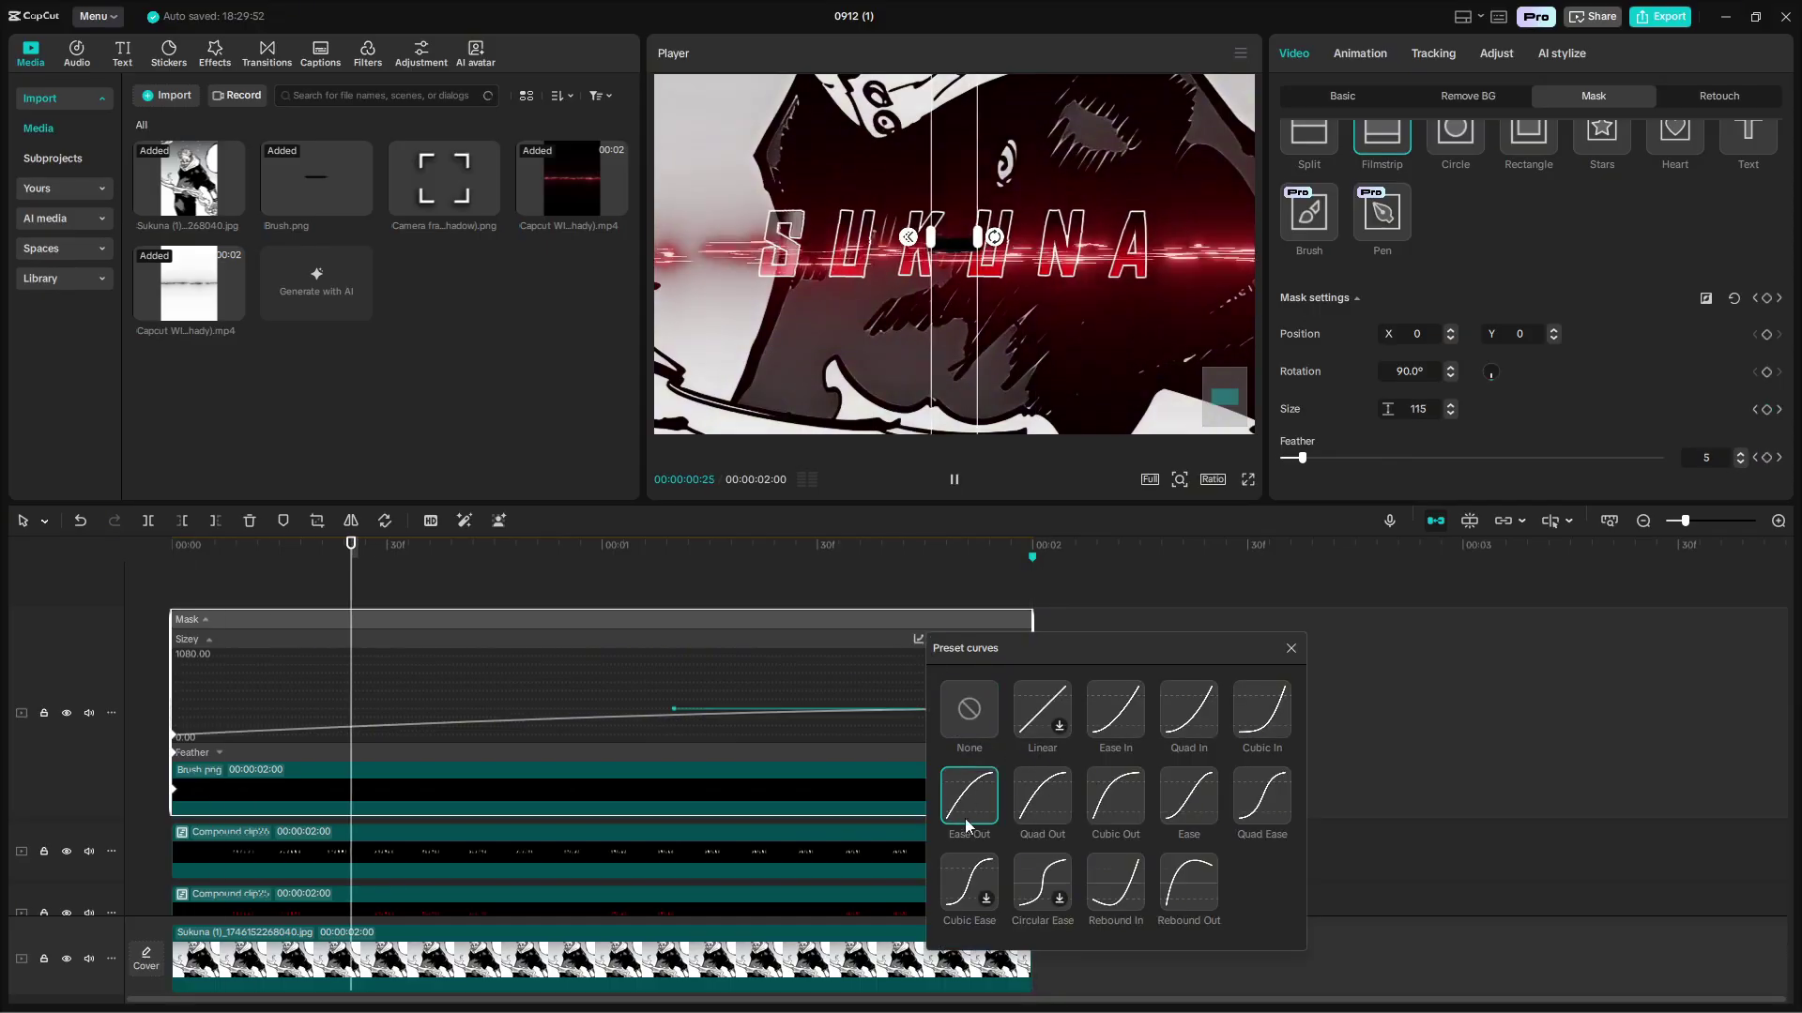
# Apply the Cubic Out preset curve to the brush mask's feather keyframes and play back the result.
pyautogui.click(1290, 648)
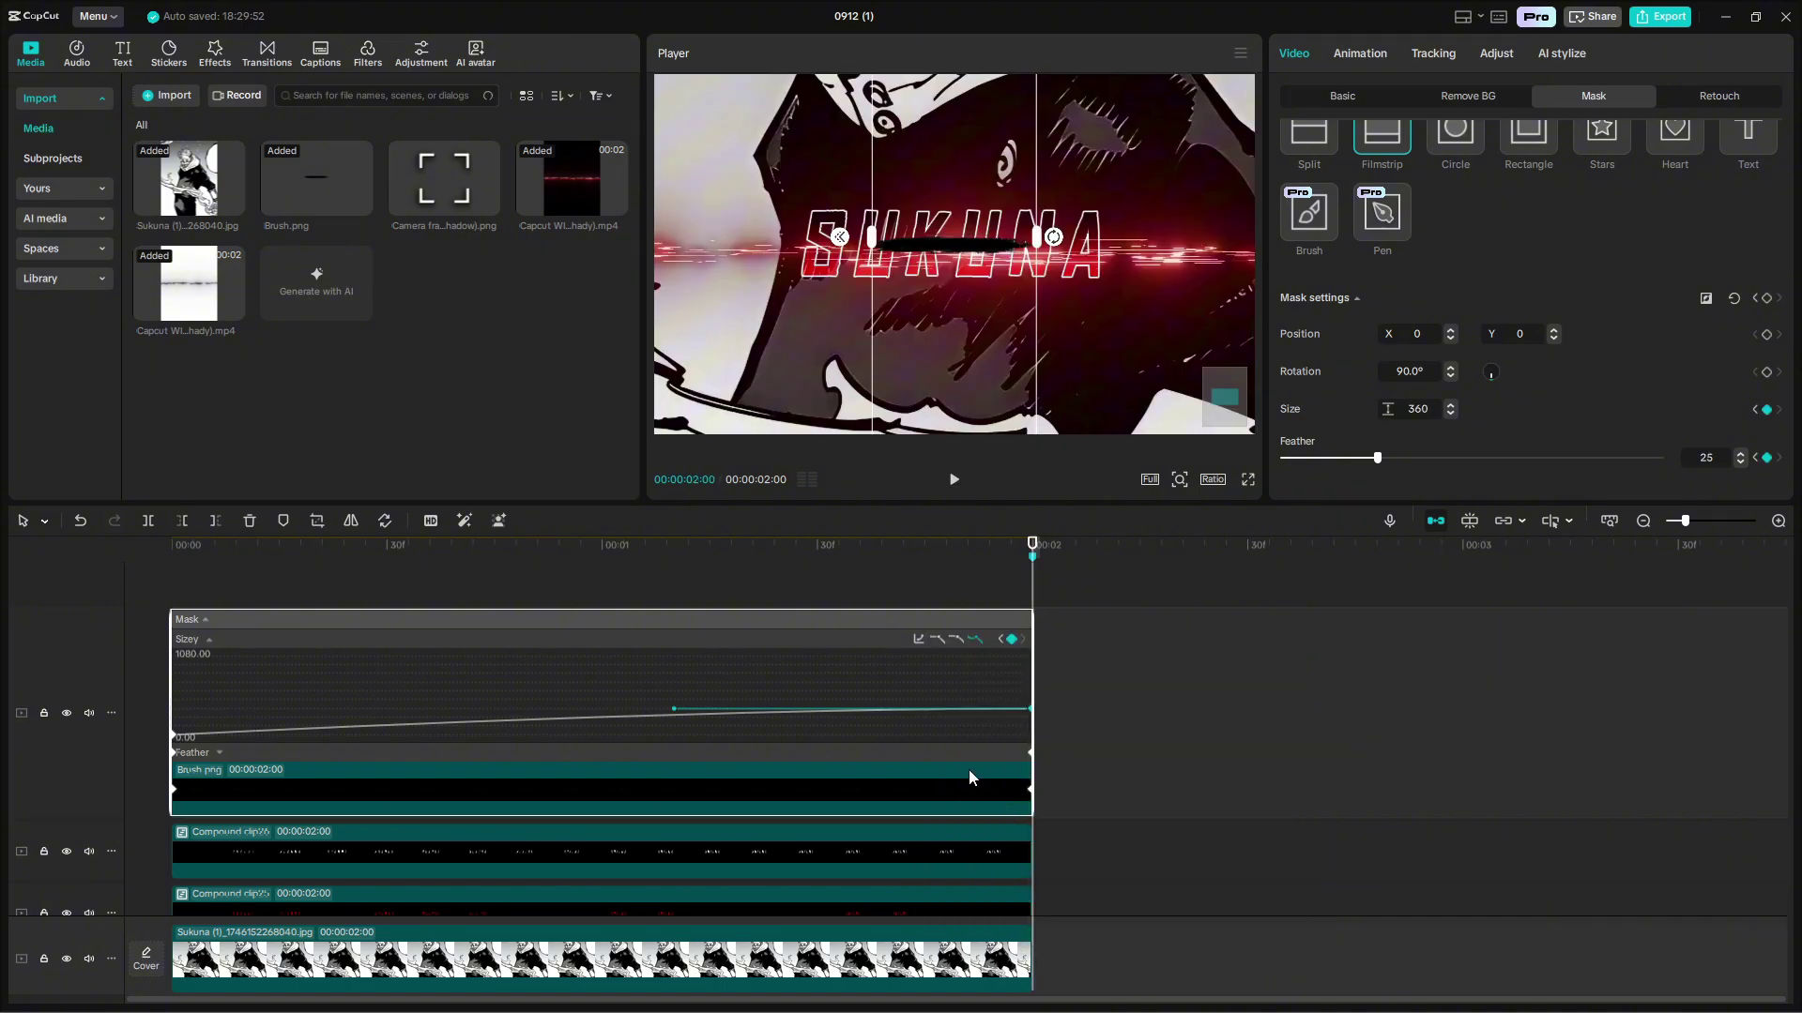
pyautogui.scroll(-2, 965, 757)
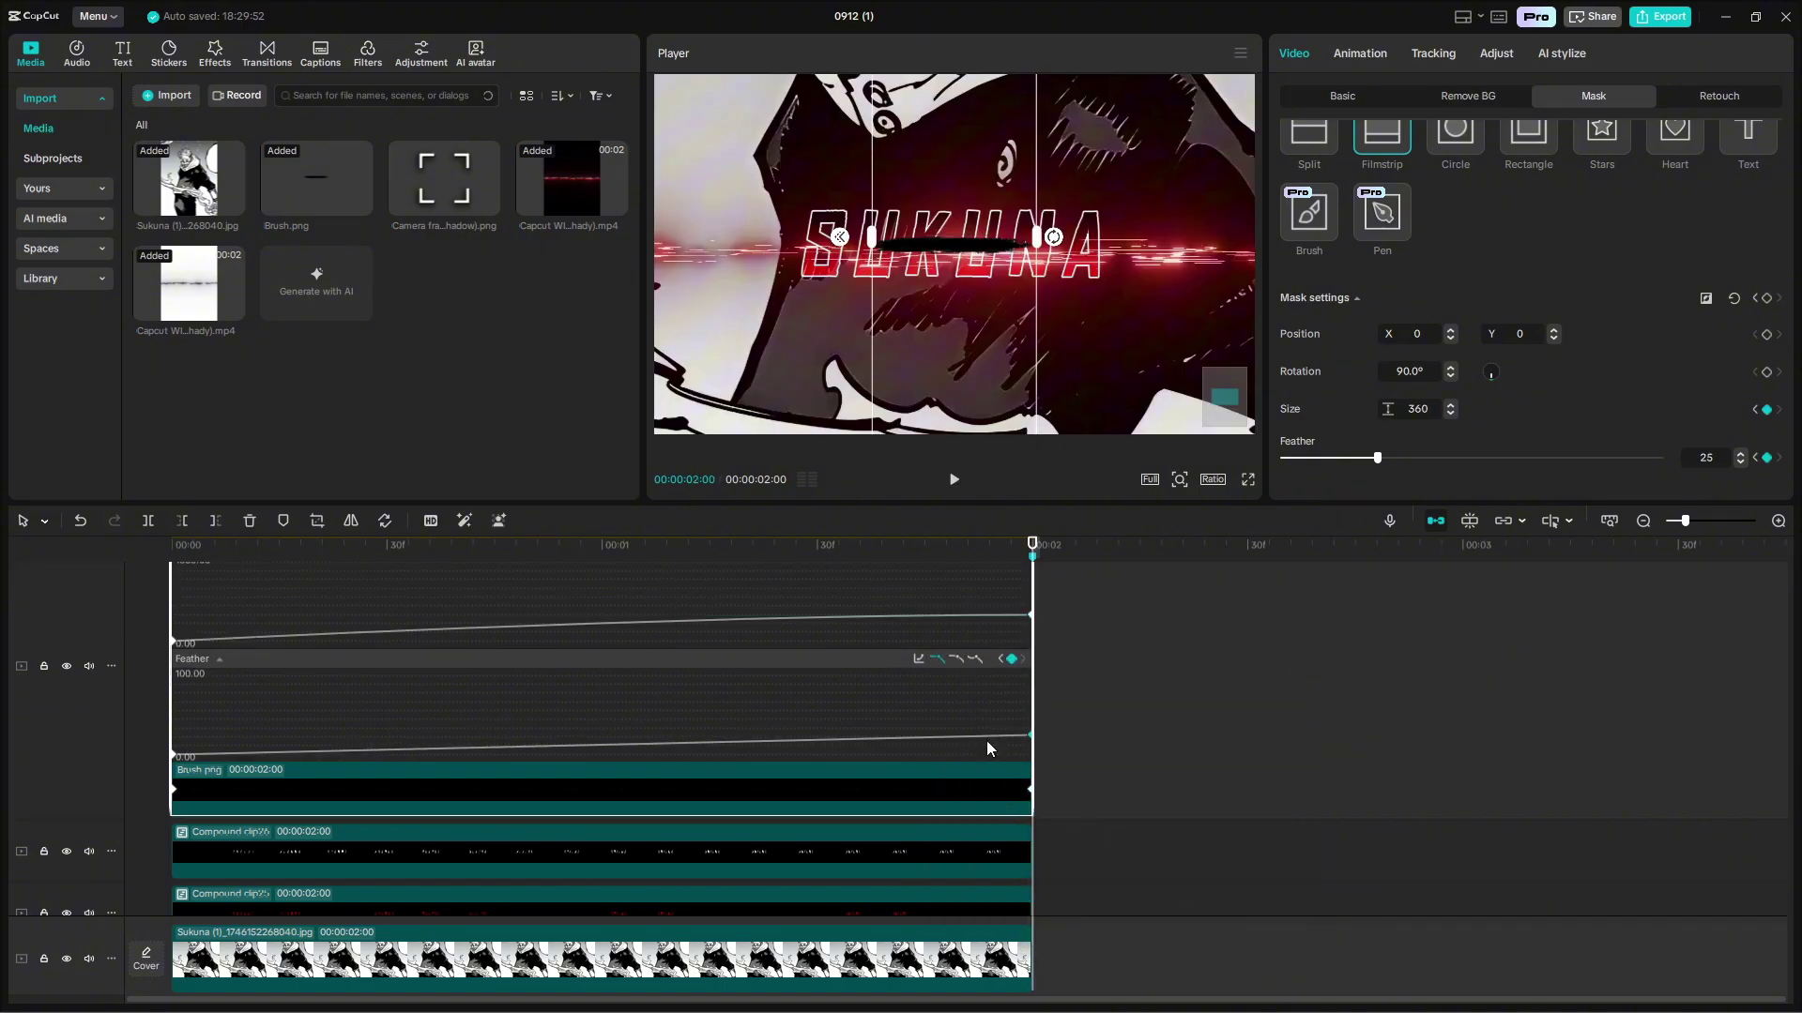
pyautogui.click(918, 658)
pyautogui.click(1129, 813)
pyautogui.press('space')
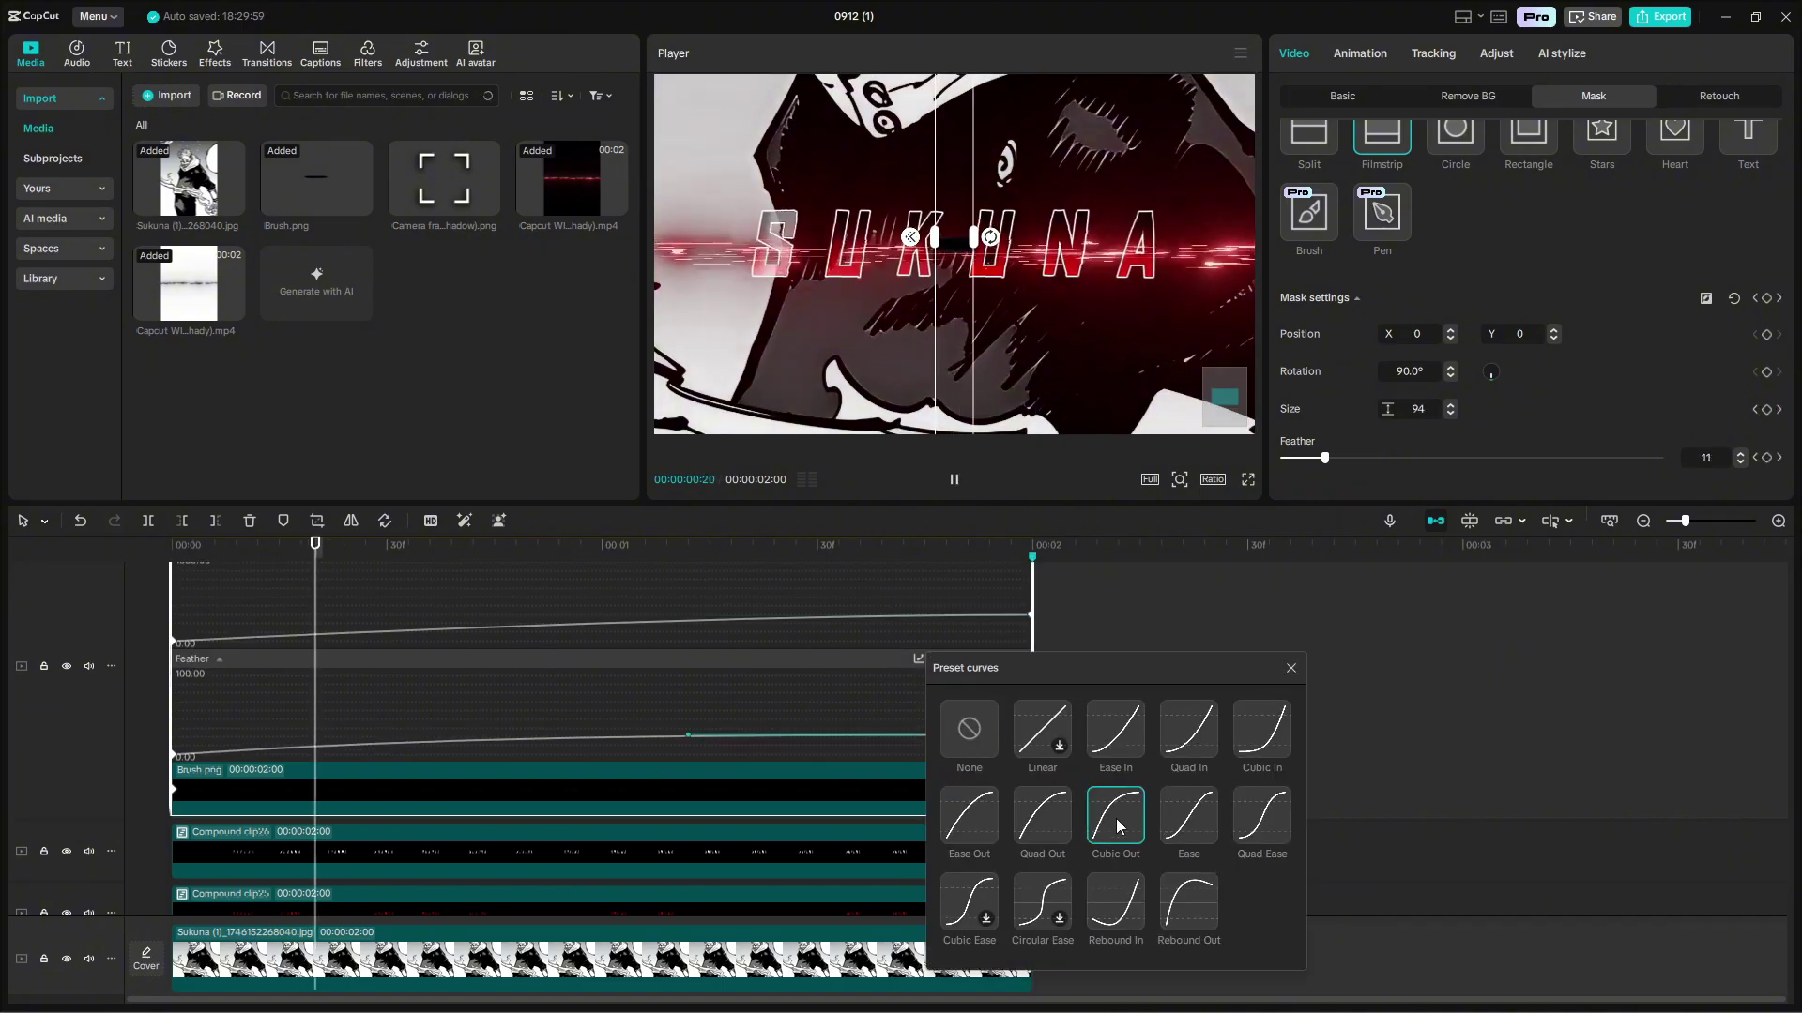
pyautogui.click(1290, 667)
pyautogui.click(1156, 685)
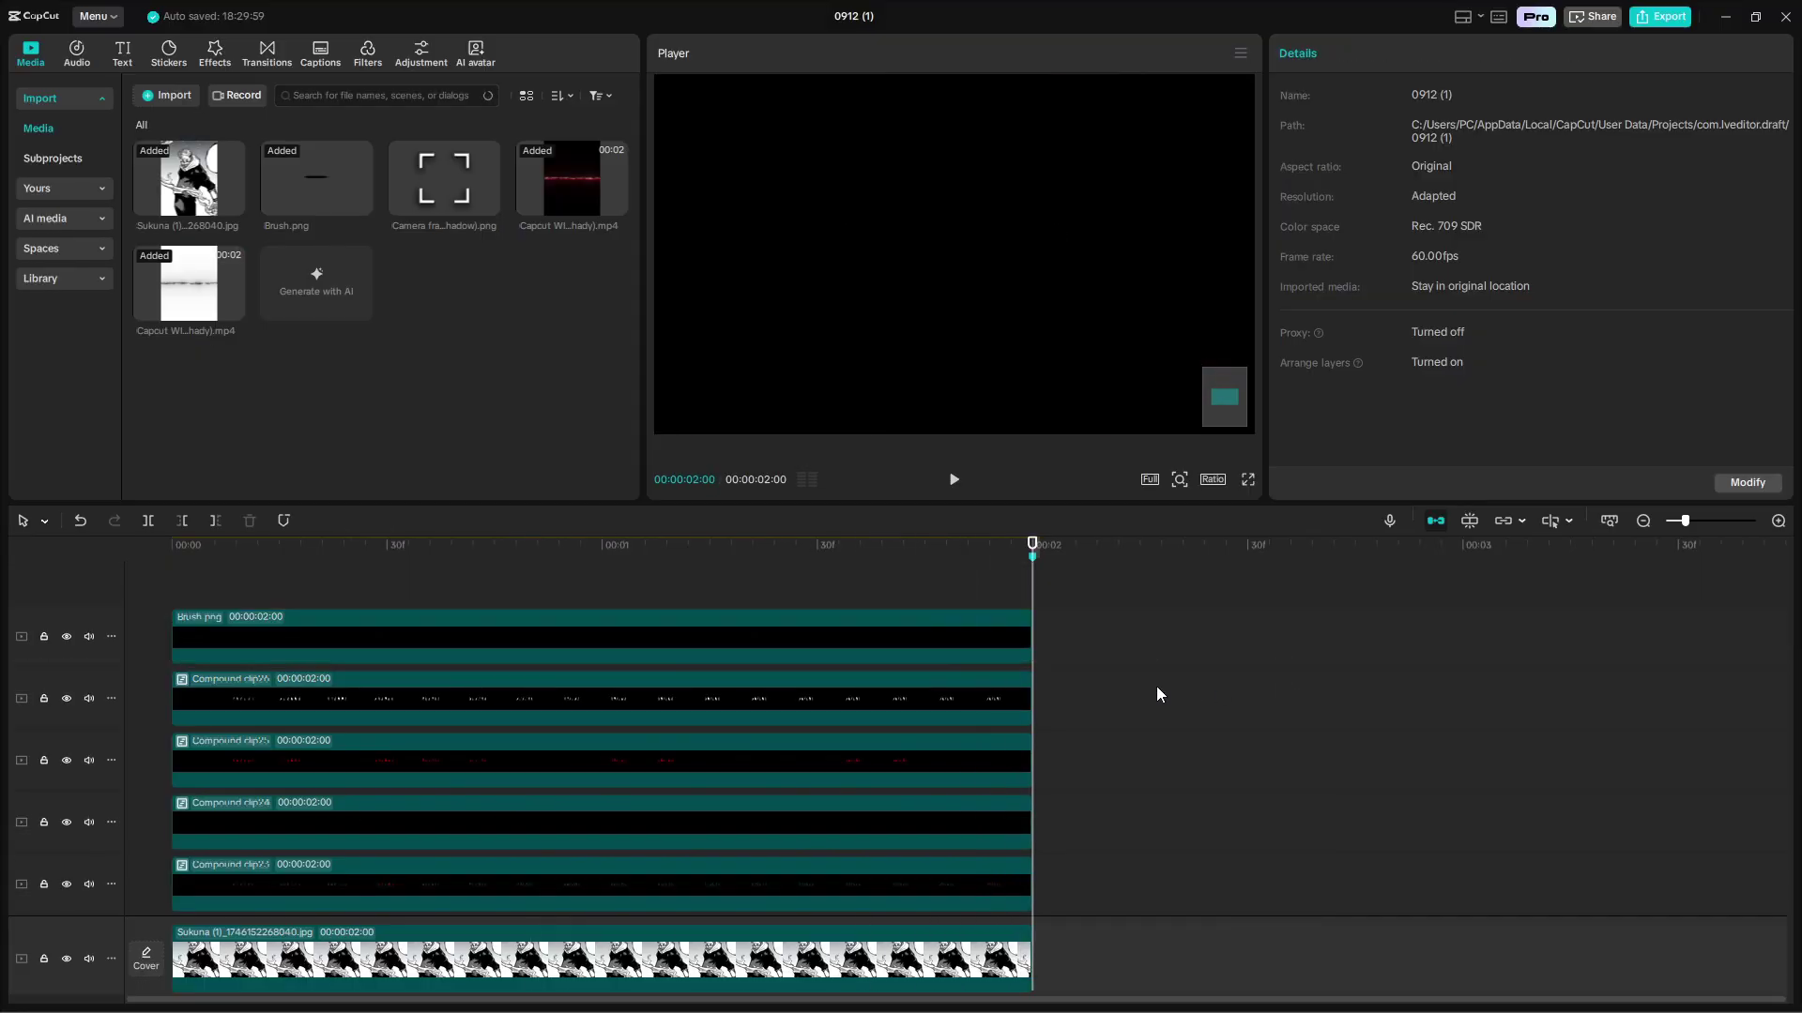
pyautogui.press('space')
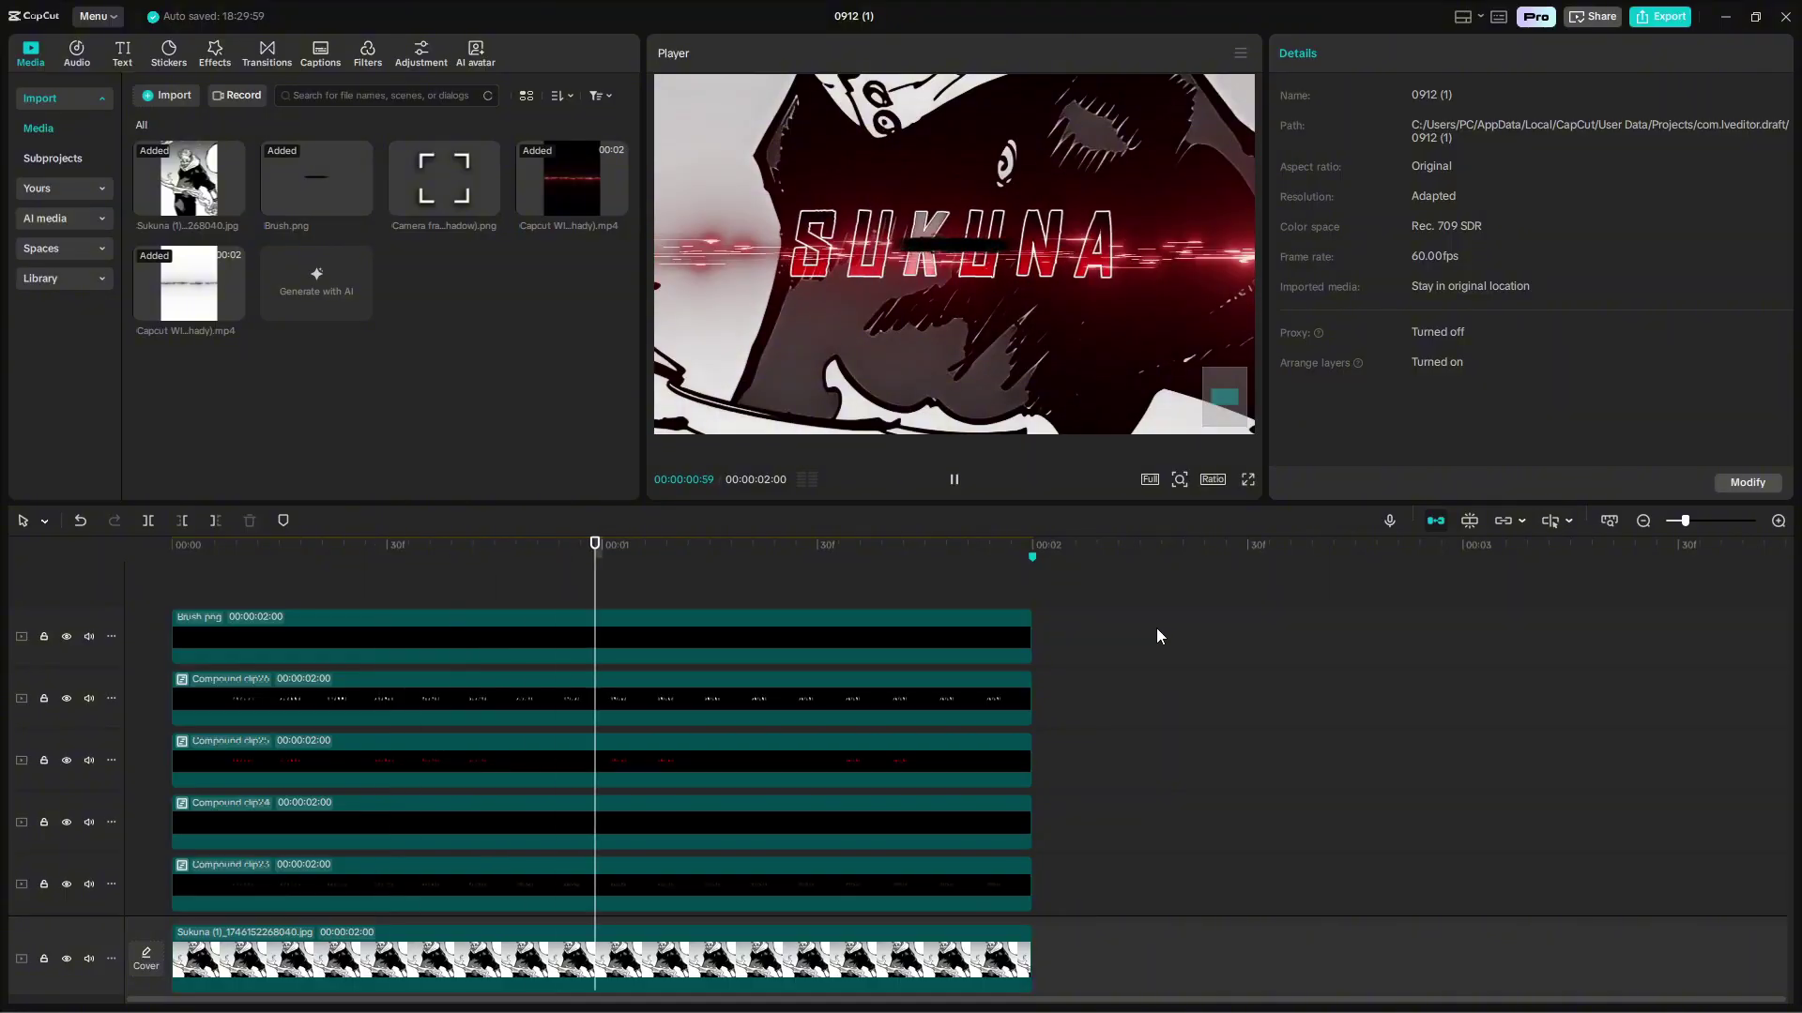
# Lower the brush overlay's opacity to 75% and play back the edit.
pyautogui.click(1110, 651)
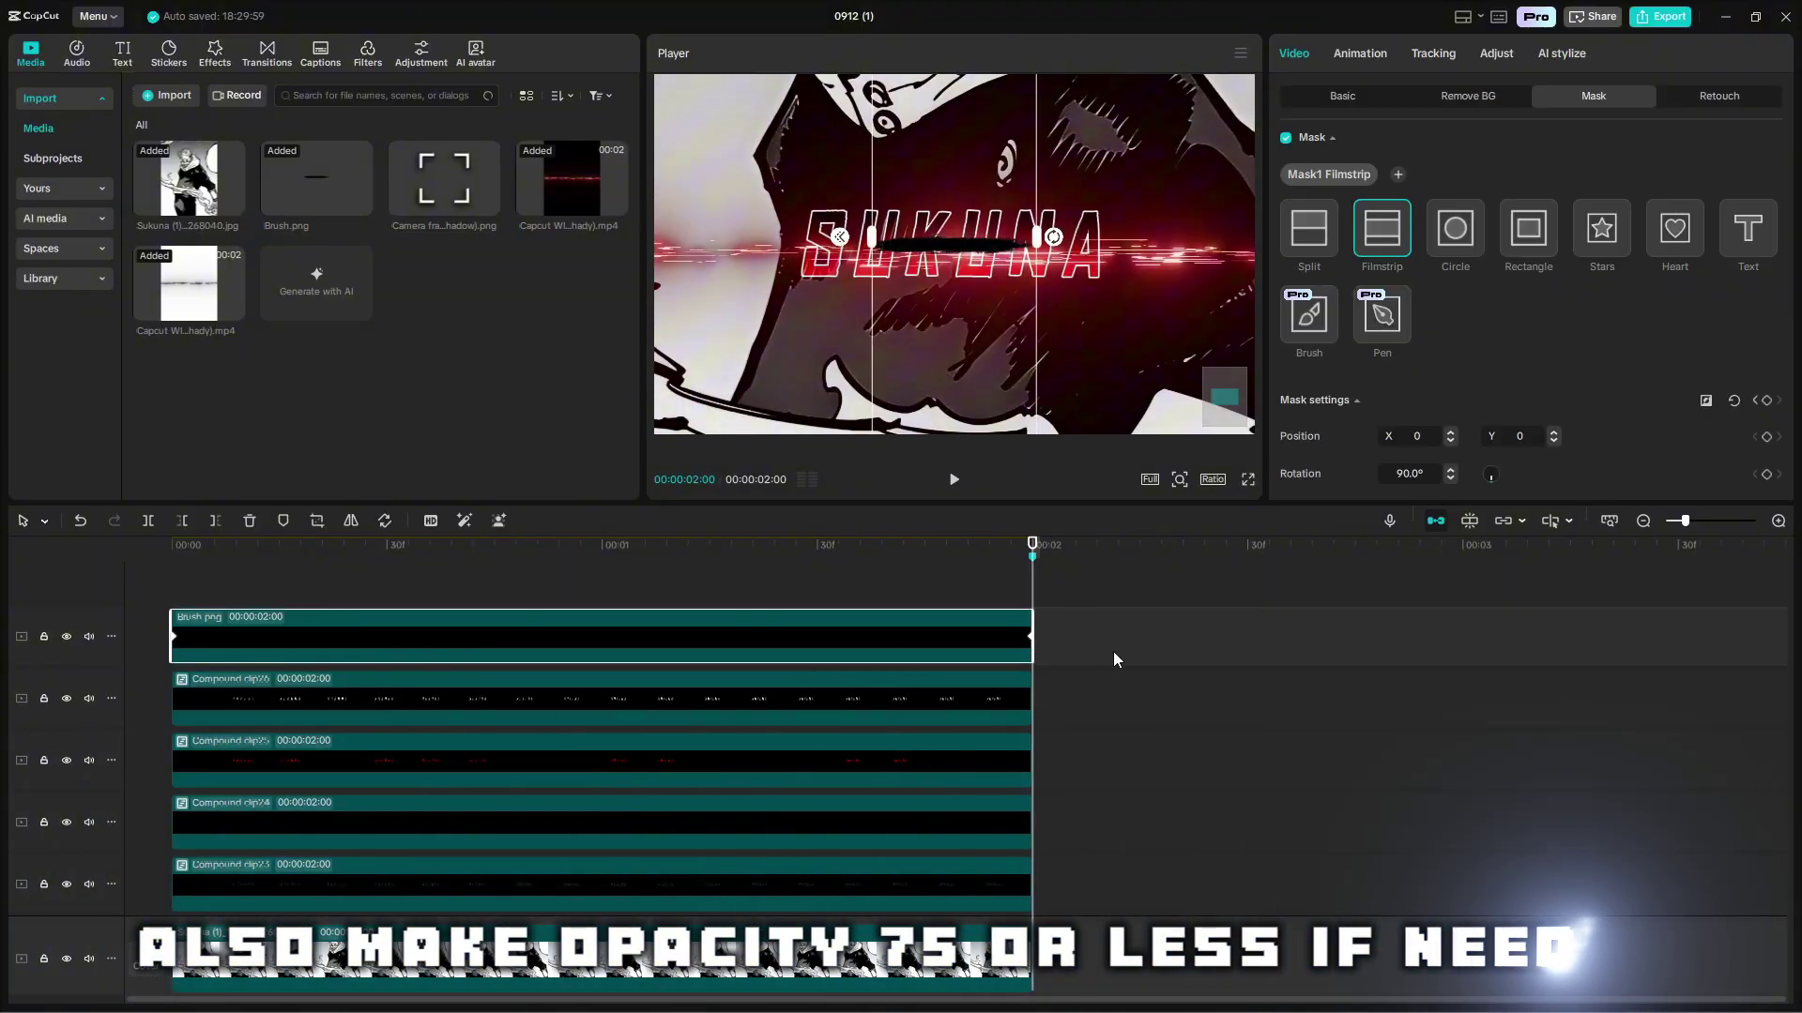
pyautogui.scroll(-3, 1497, 276)
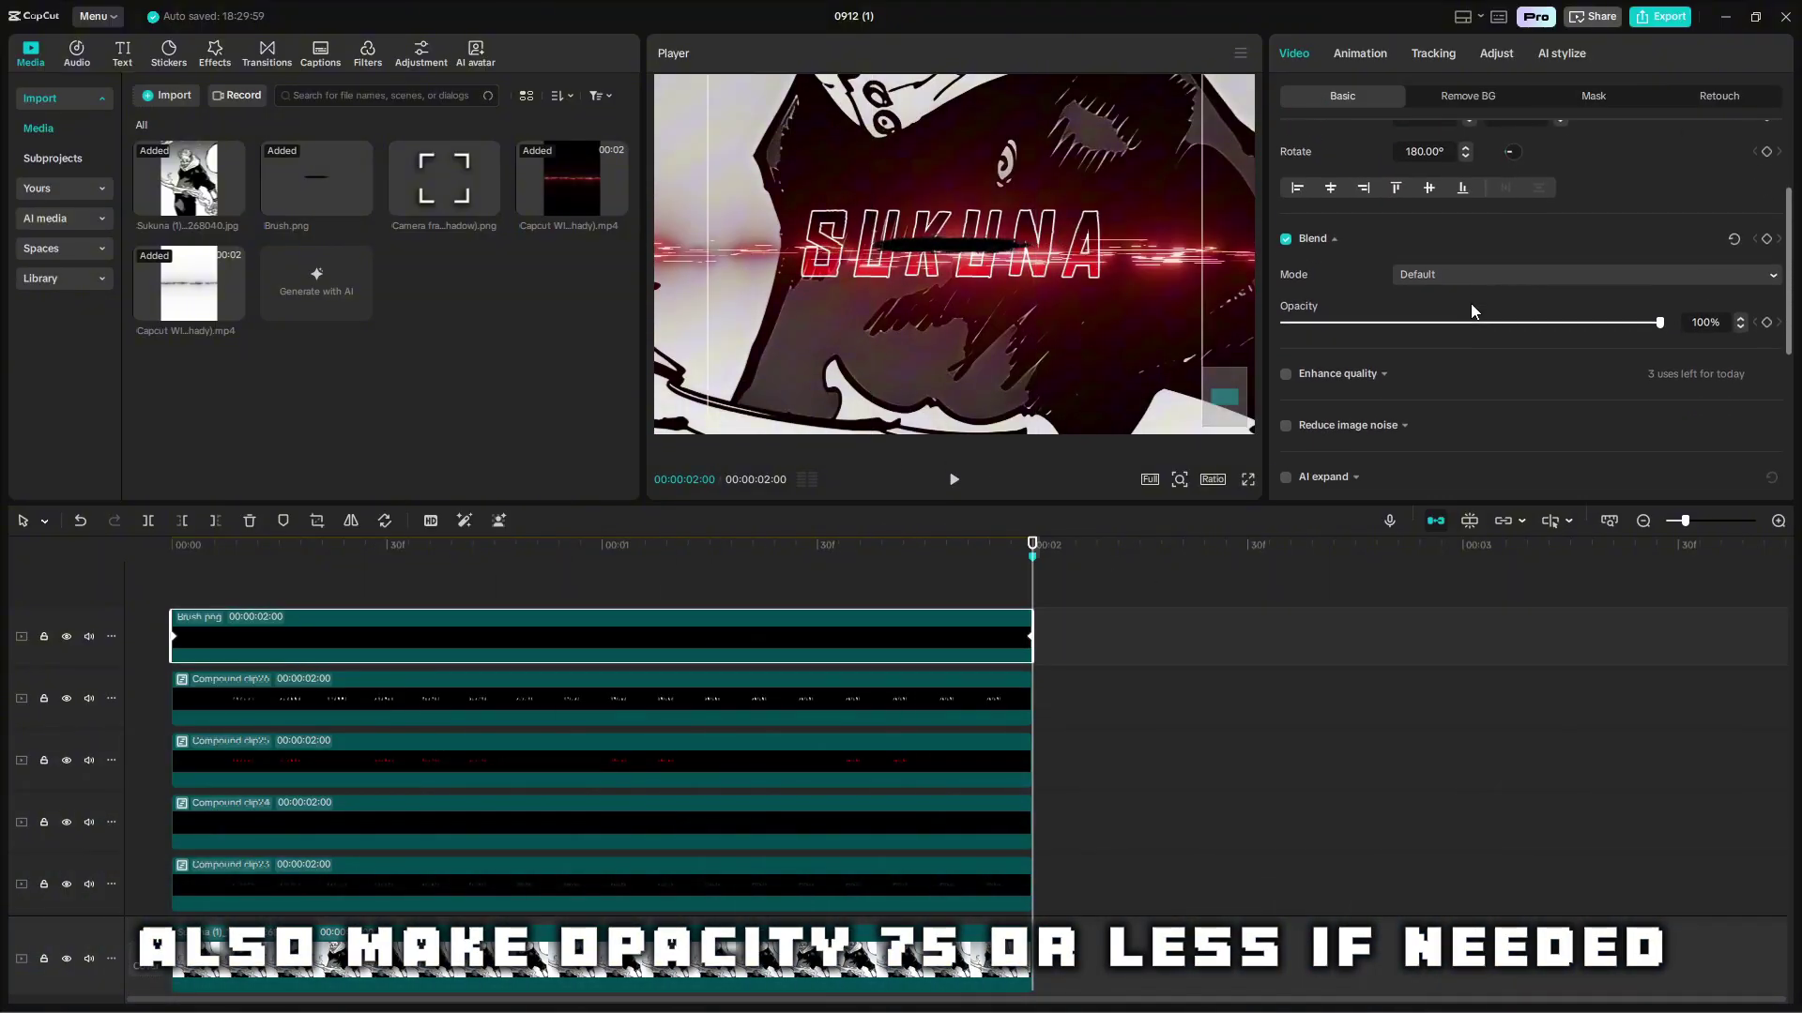
pyautogui.click(1416, 261)
pyautogui.click(1618, 325)
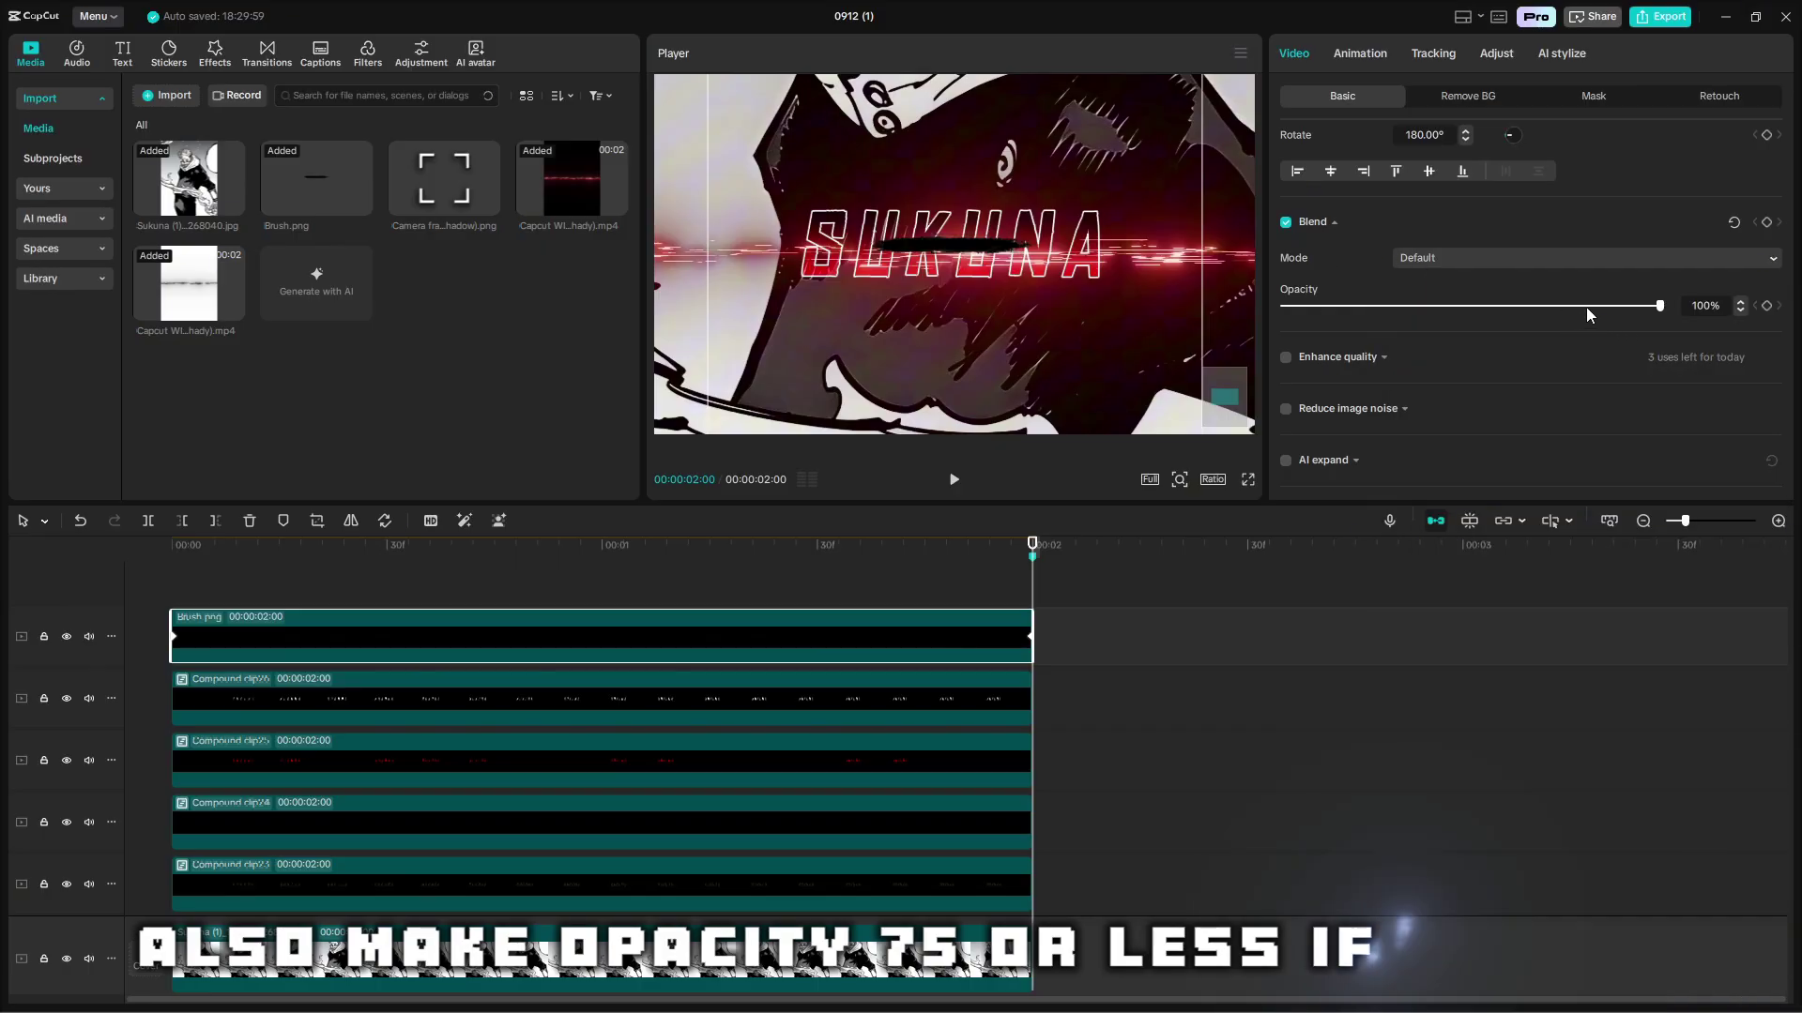
pyautogui.moveTo(1586, 307); pyautogui.dragTo(1563, 324)
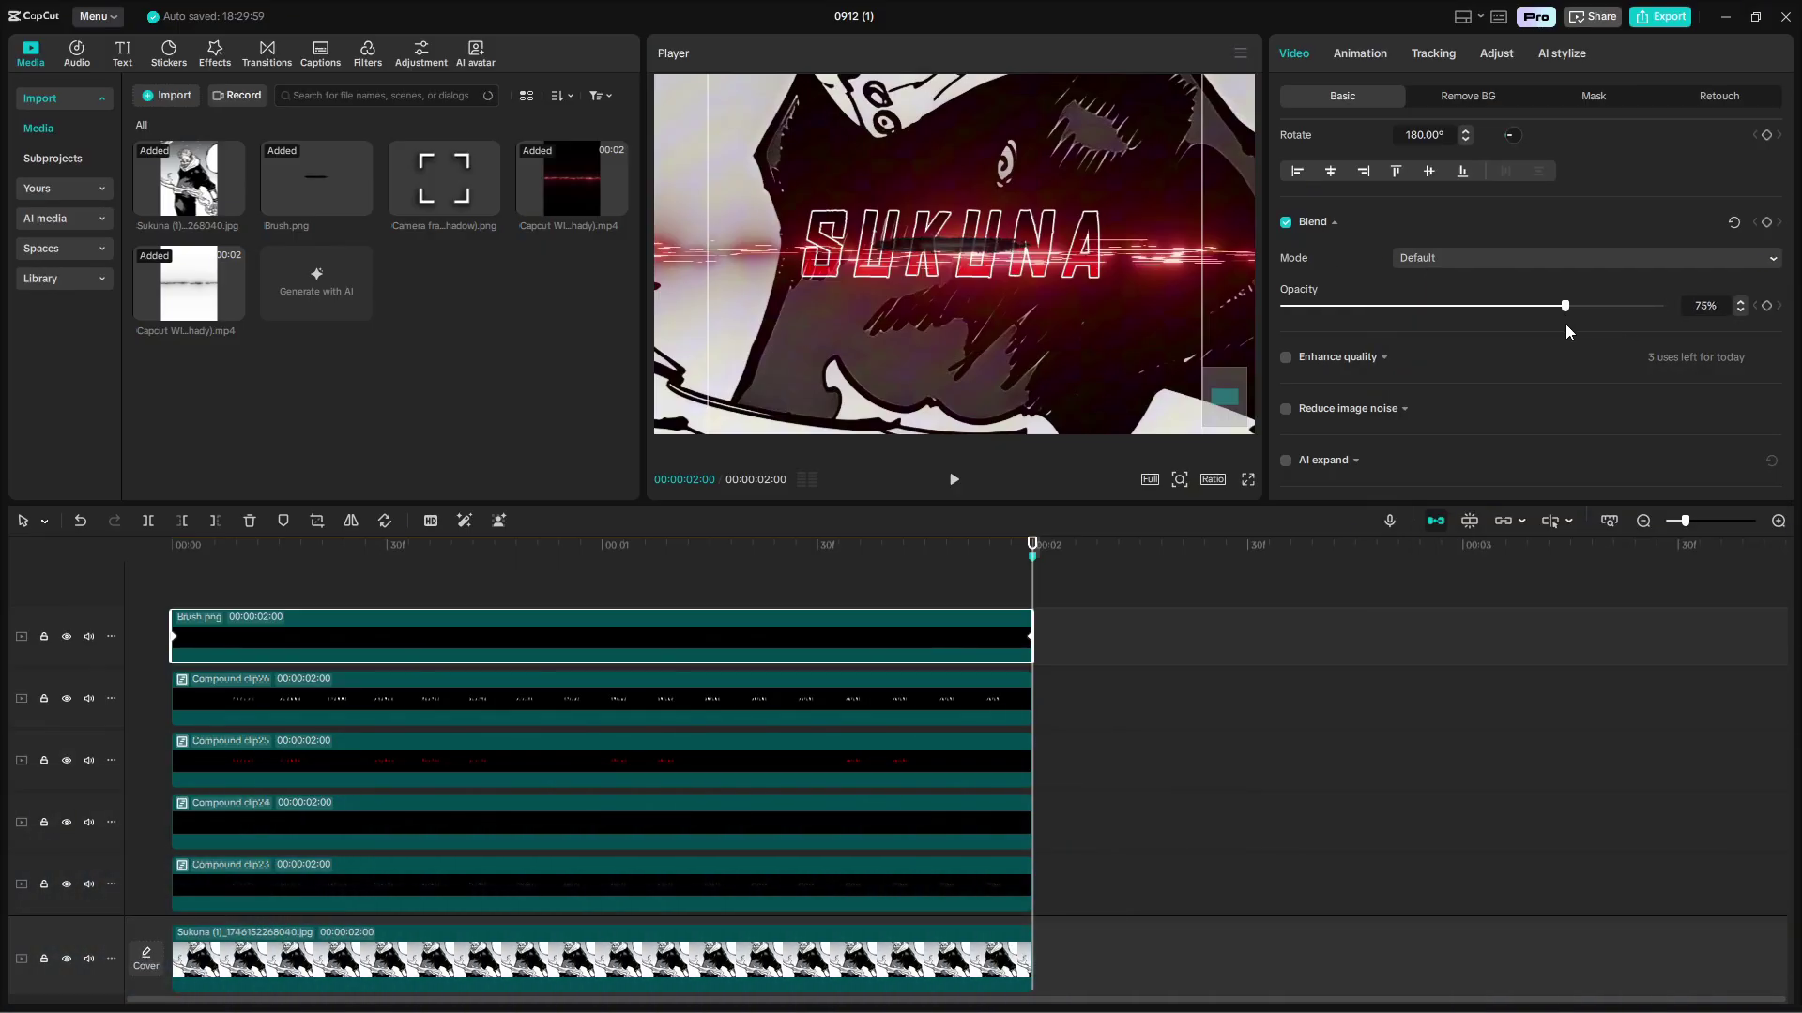
pyautogui.click(1214, 621)
pyautogui.press('space')
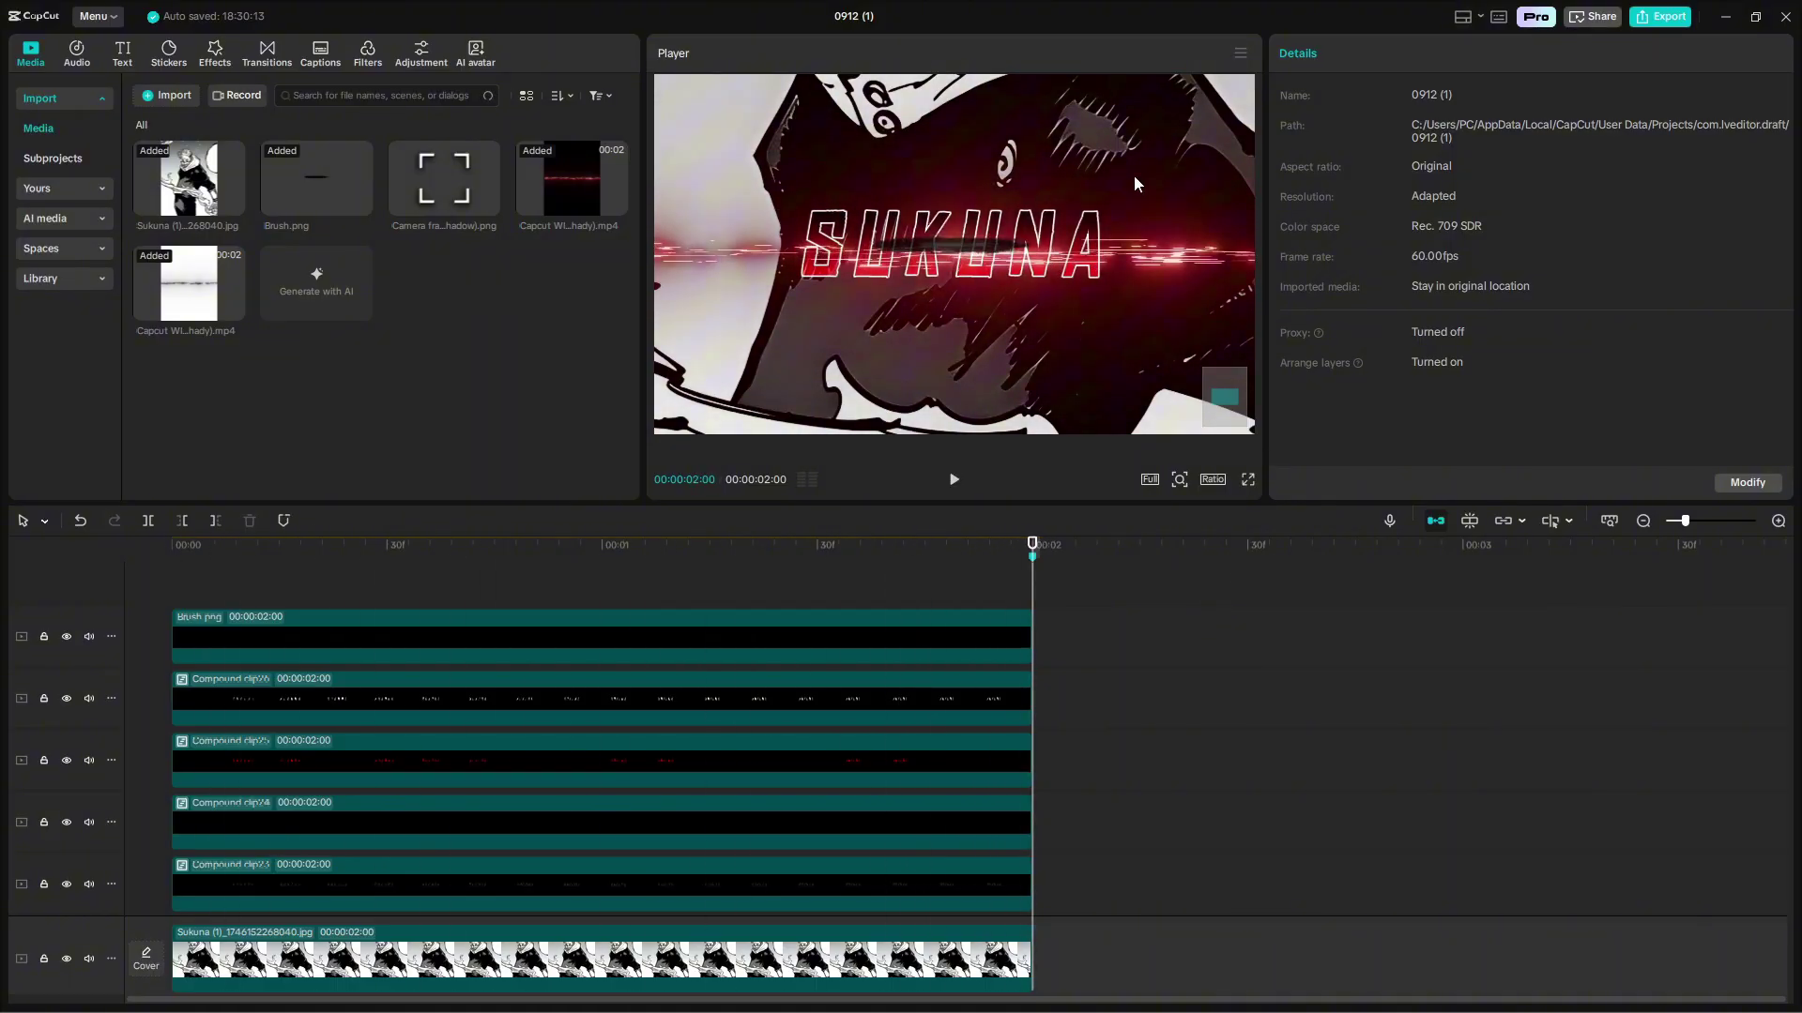
pyautogui.press('space')
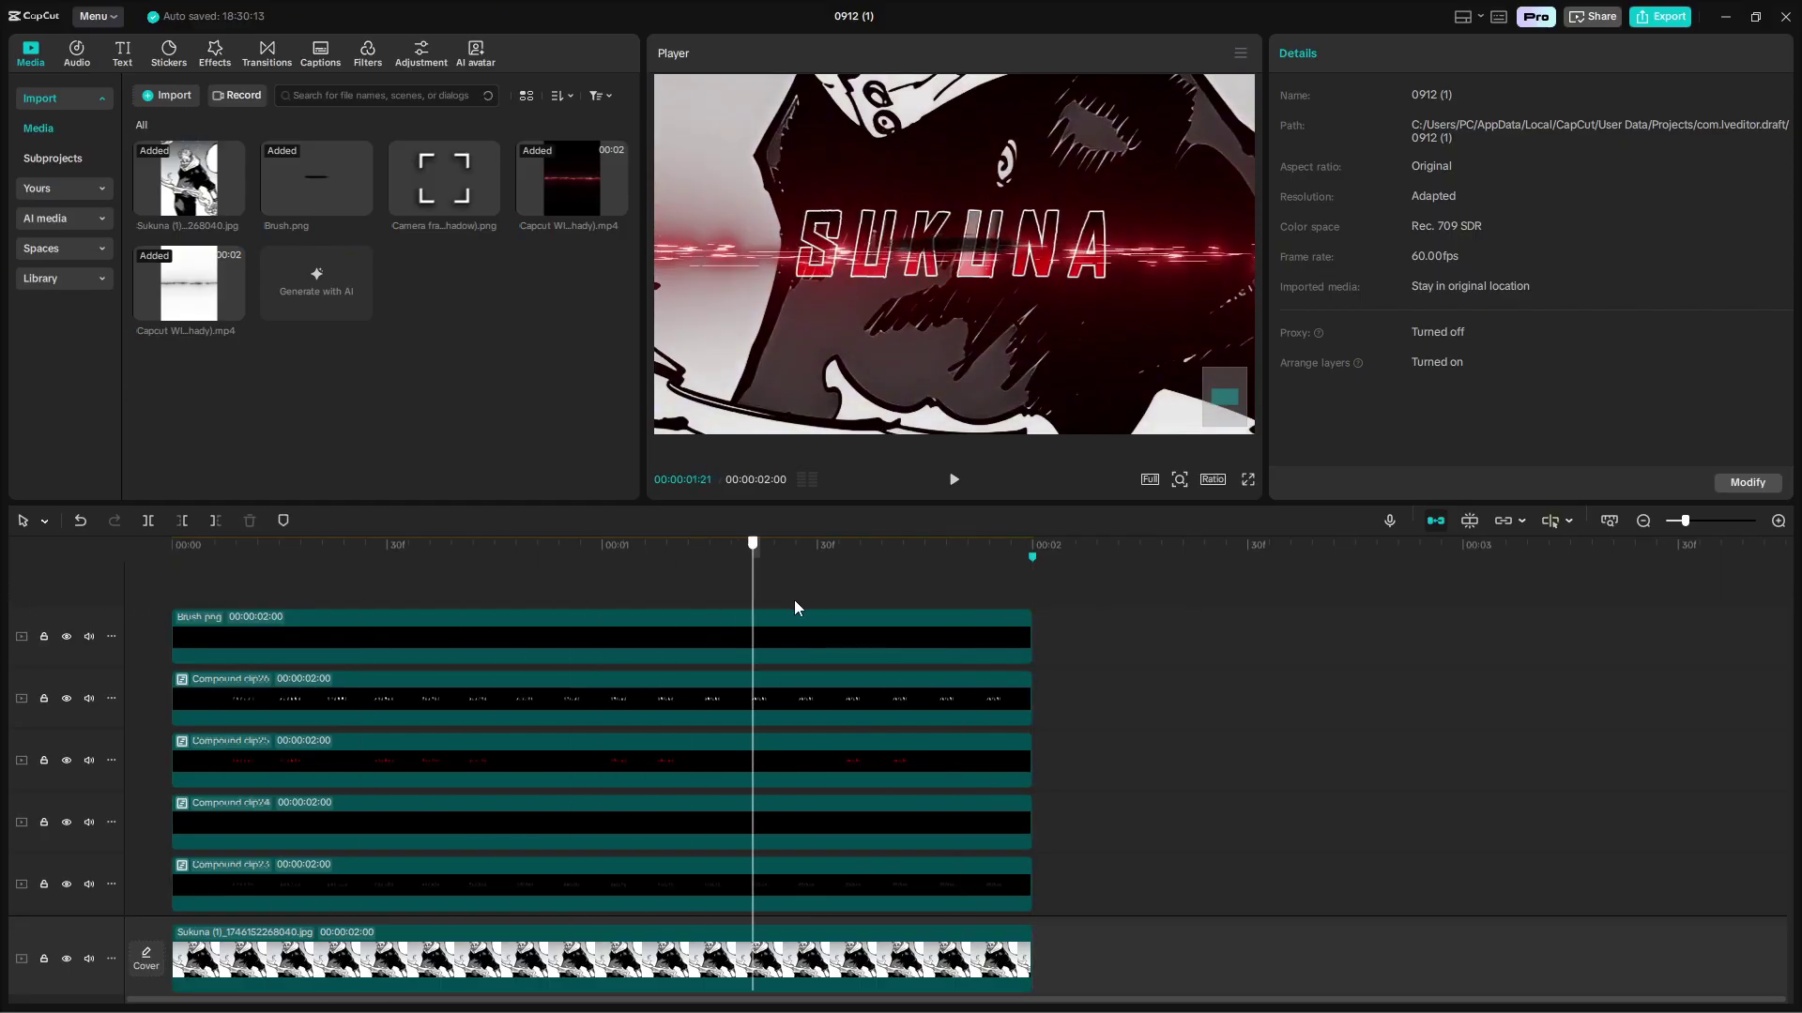
# Add a default text clip on a new track above the brush overlay and change its wording to RYOMEN.
pyautogui.click(118, 52)
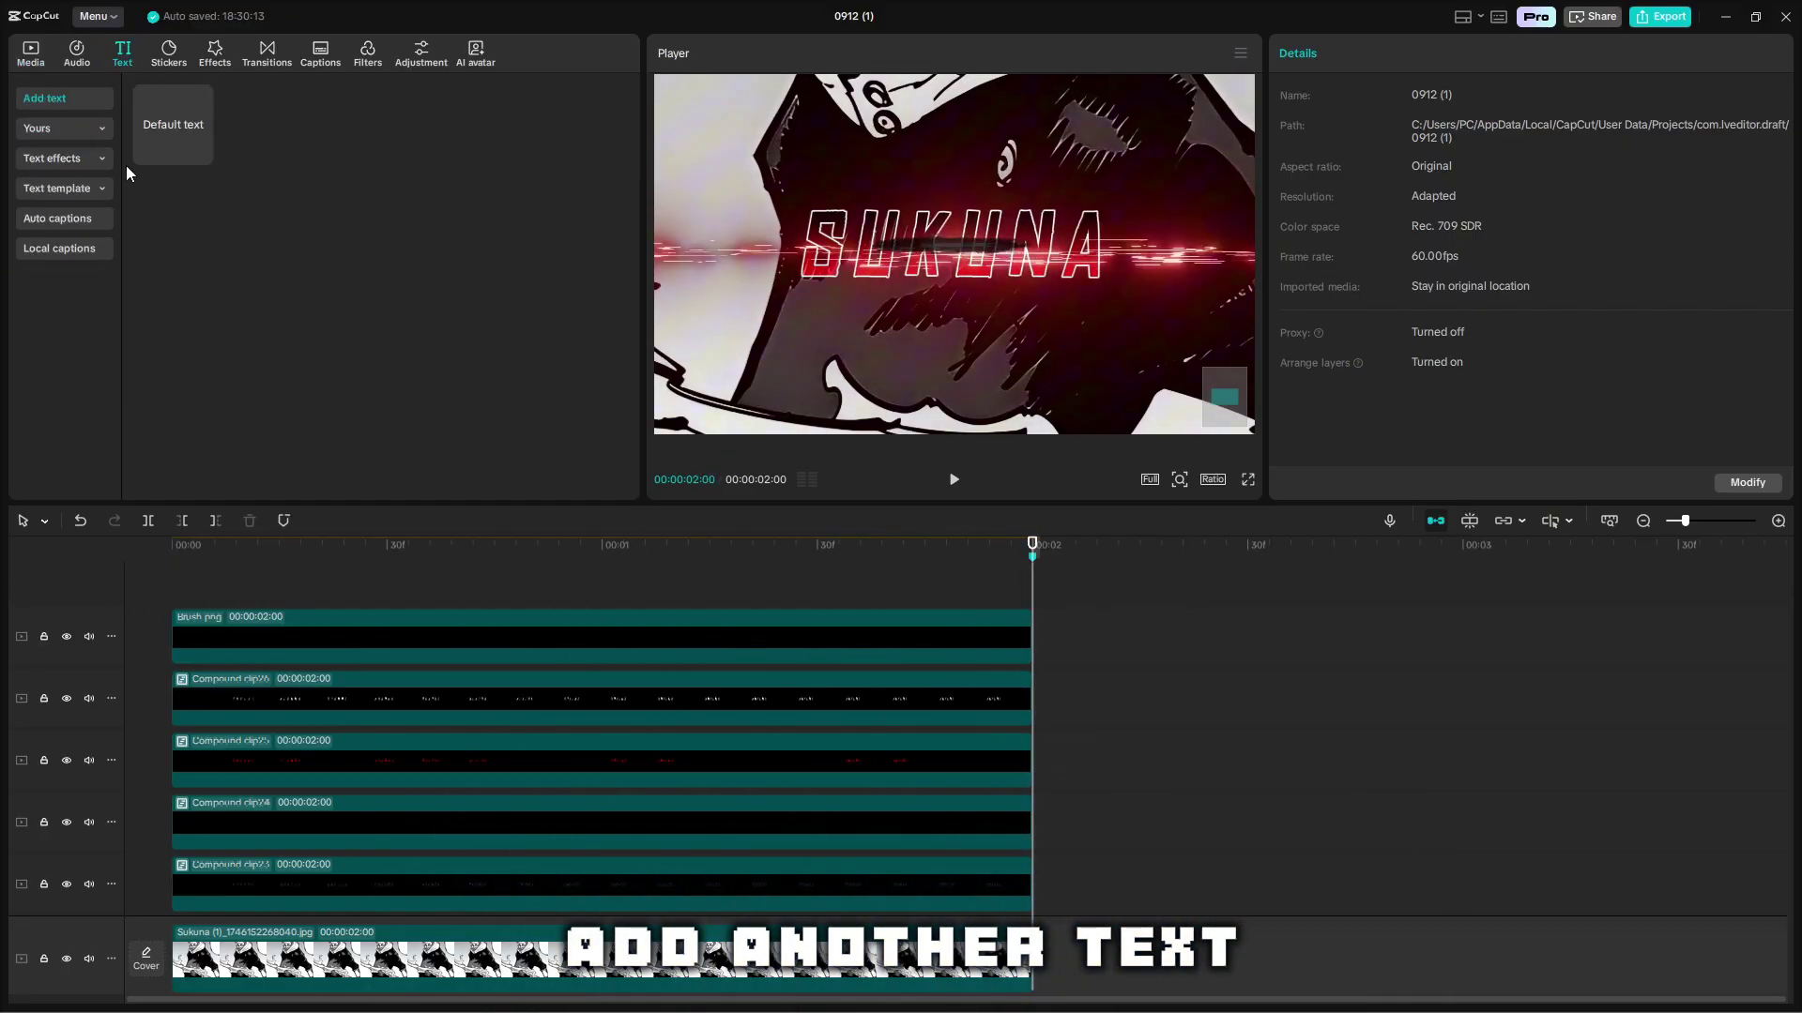
pyautogui.moveTo(176, 144); pyautogui.dragTo(120, 549)
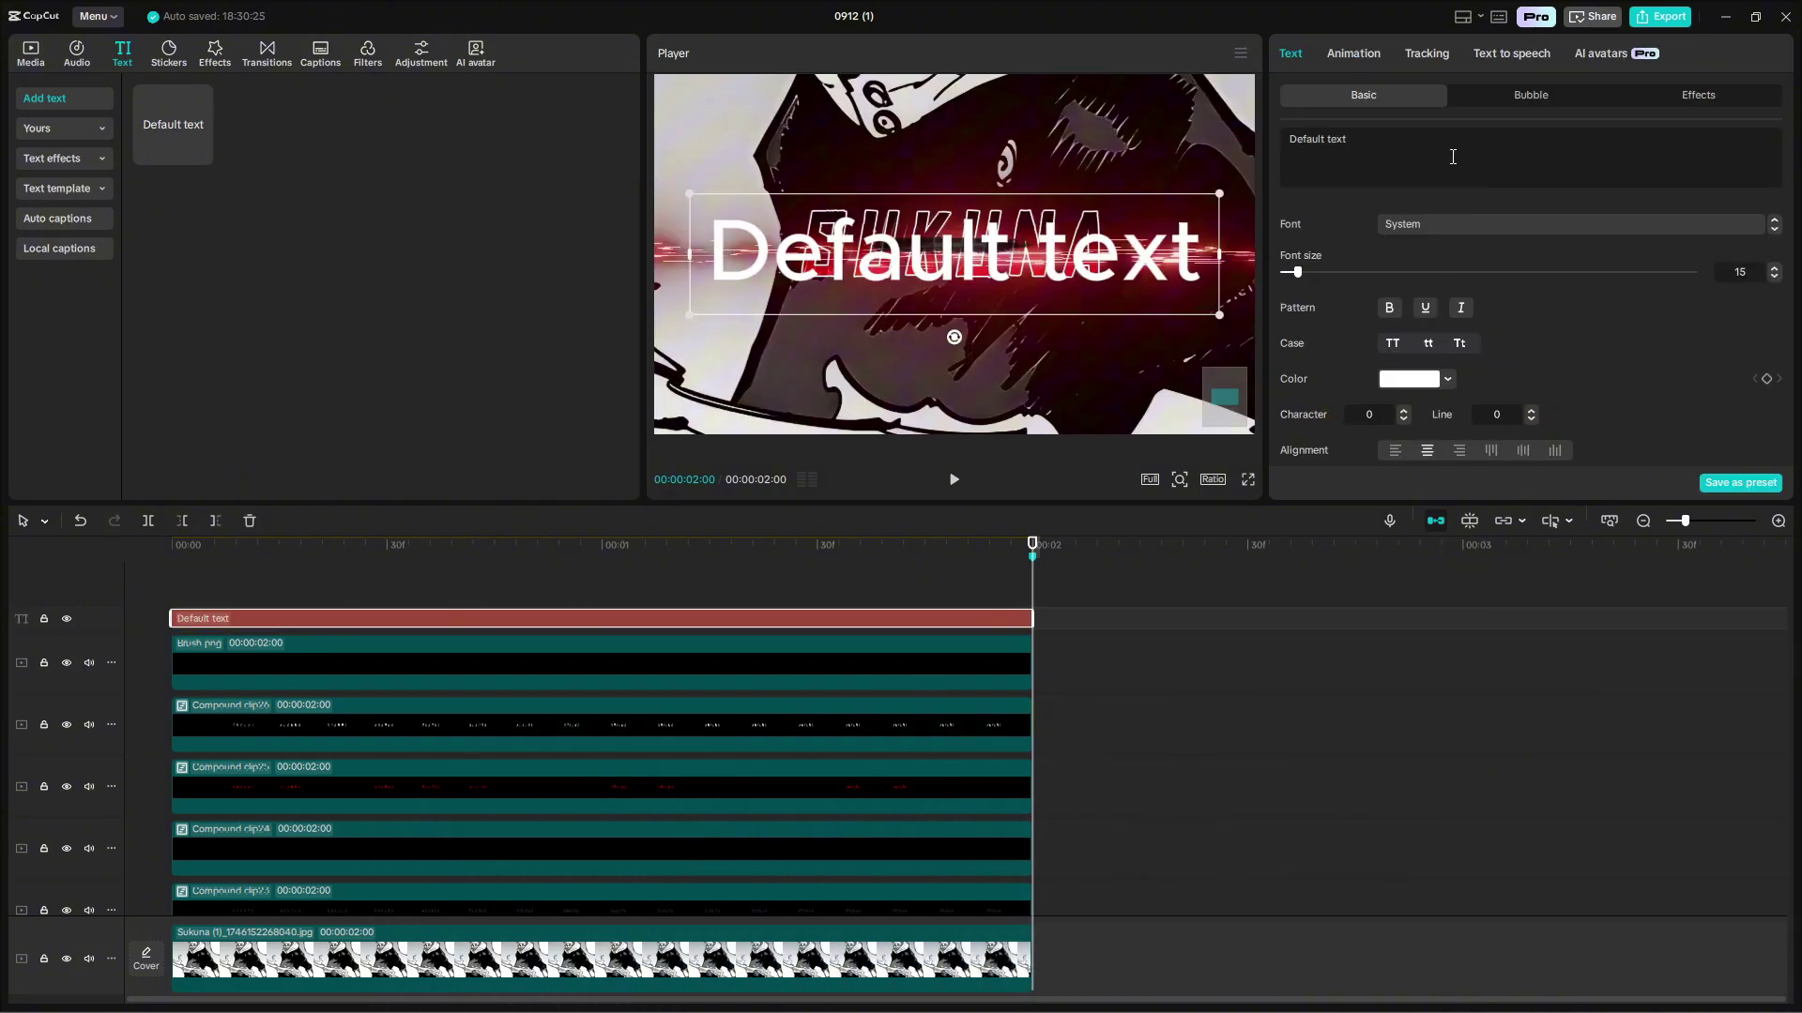
pyautogui.click(1452, 157)
pyautogui.write('RUO')
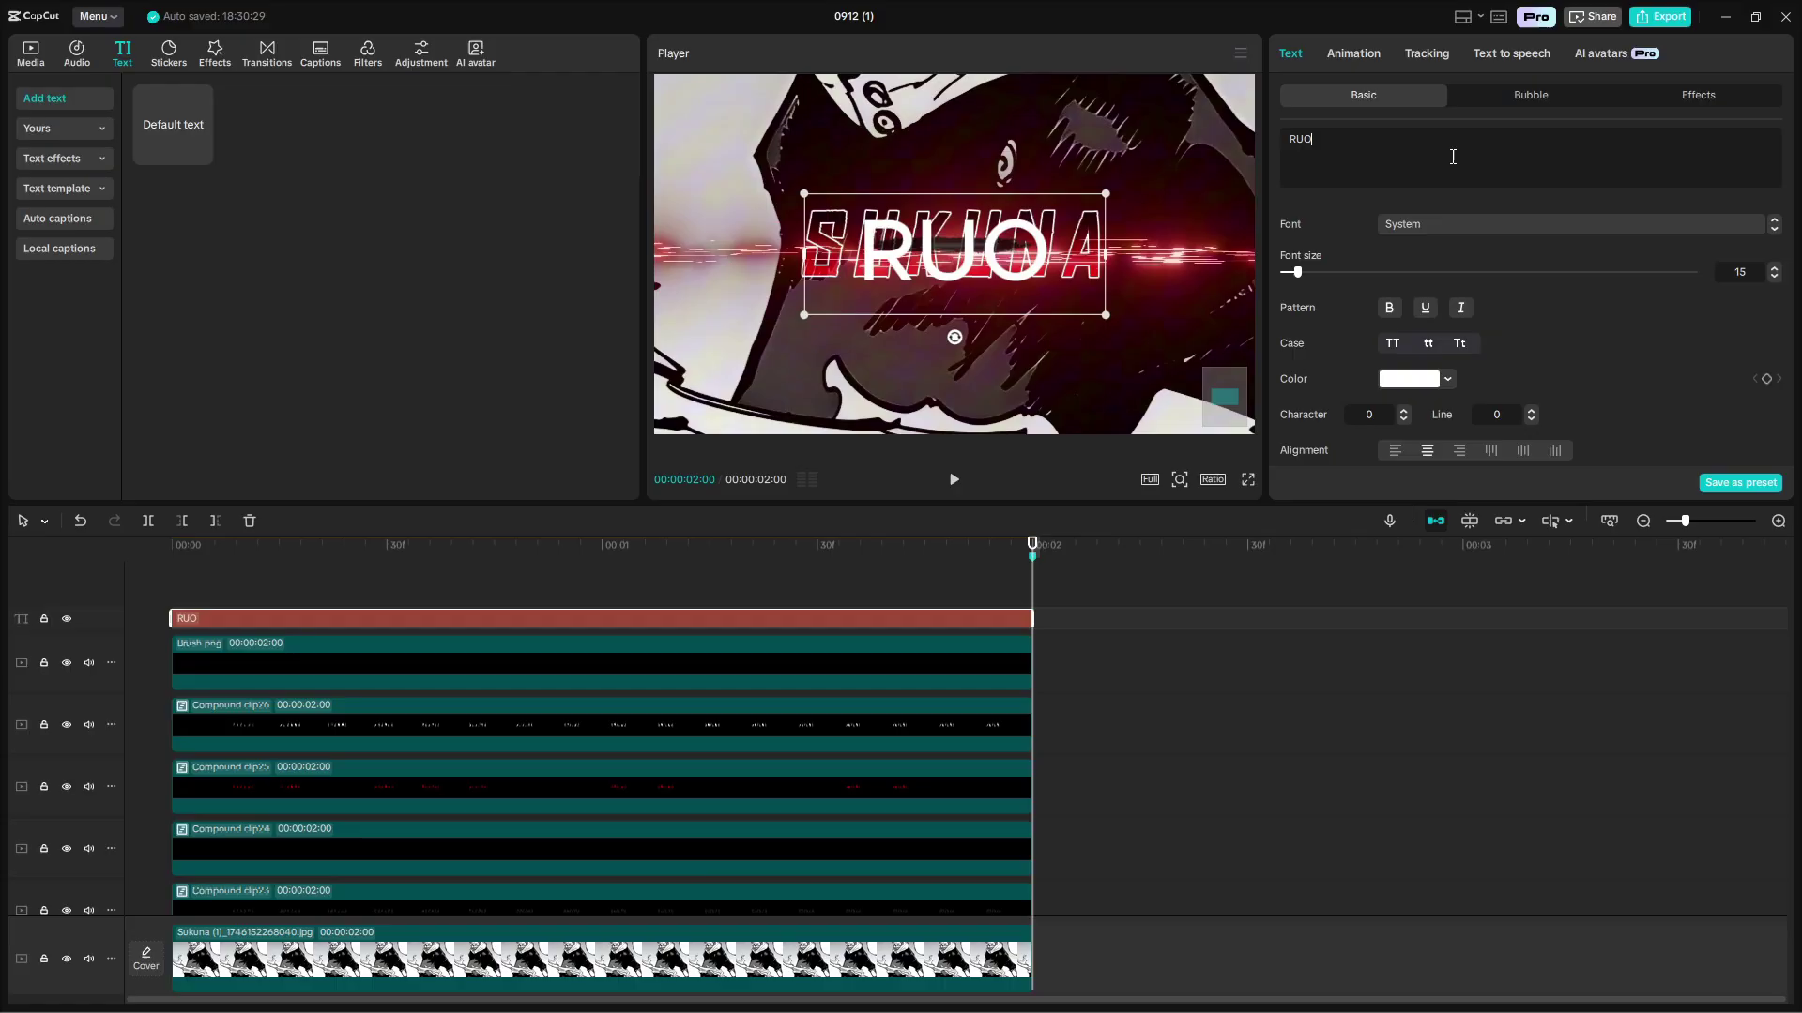
pyautogui.press('BackSpace')
pyautogui.press('BackSpace')
pyautogui.write('YOMEN')
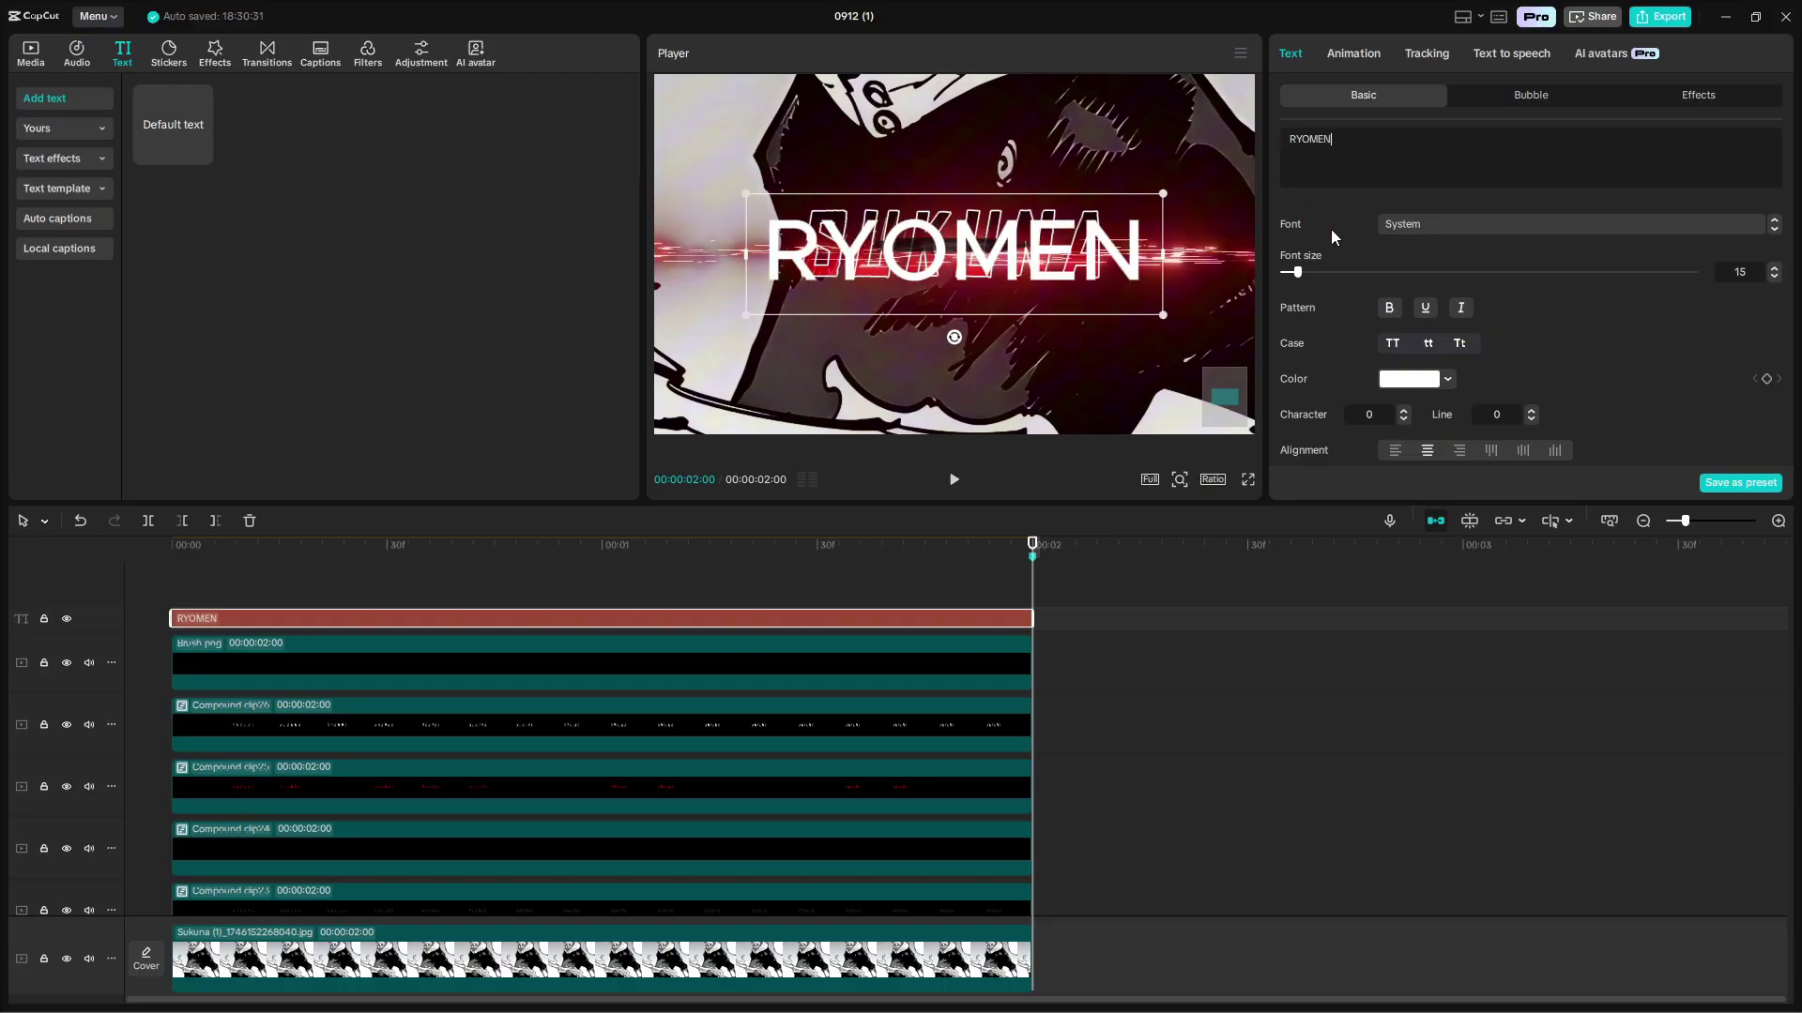
# Set the RYOMEN text's font size to 5 and its font to Game Of Squids.
pyautogui.moveTo(1298, 272); pyautogui.dragTo(1122, 306)
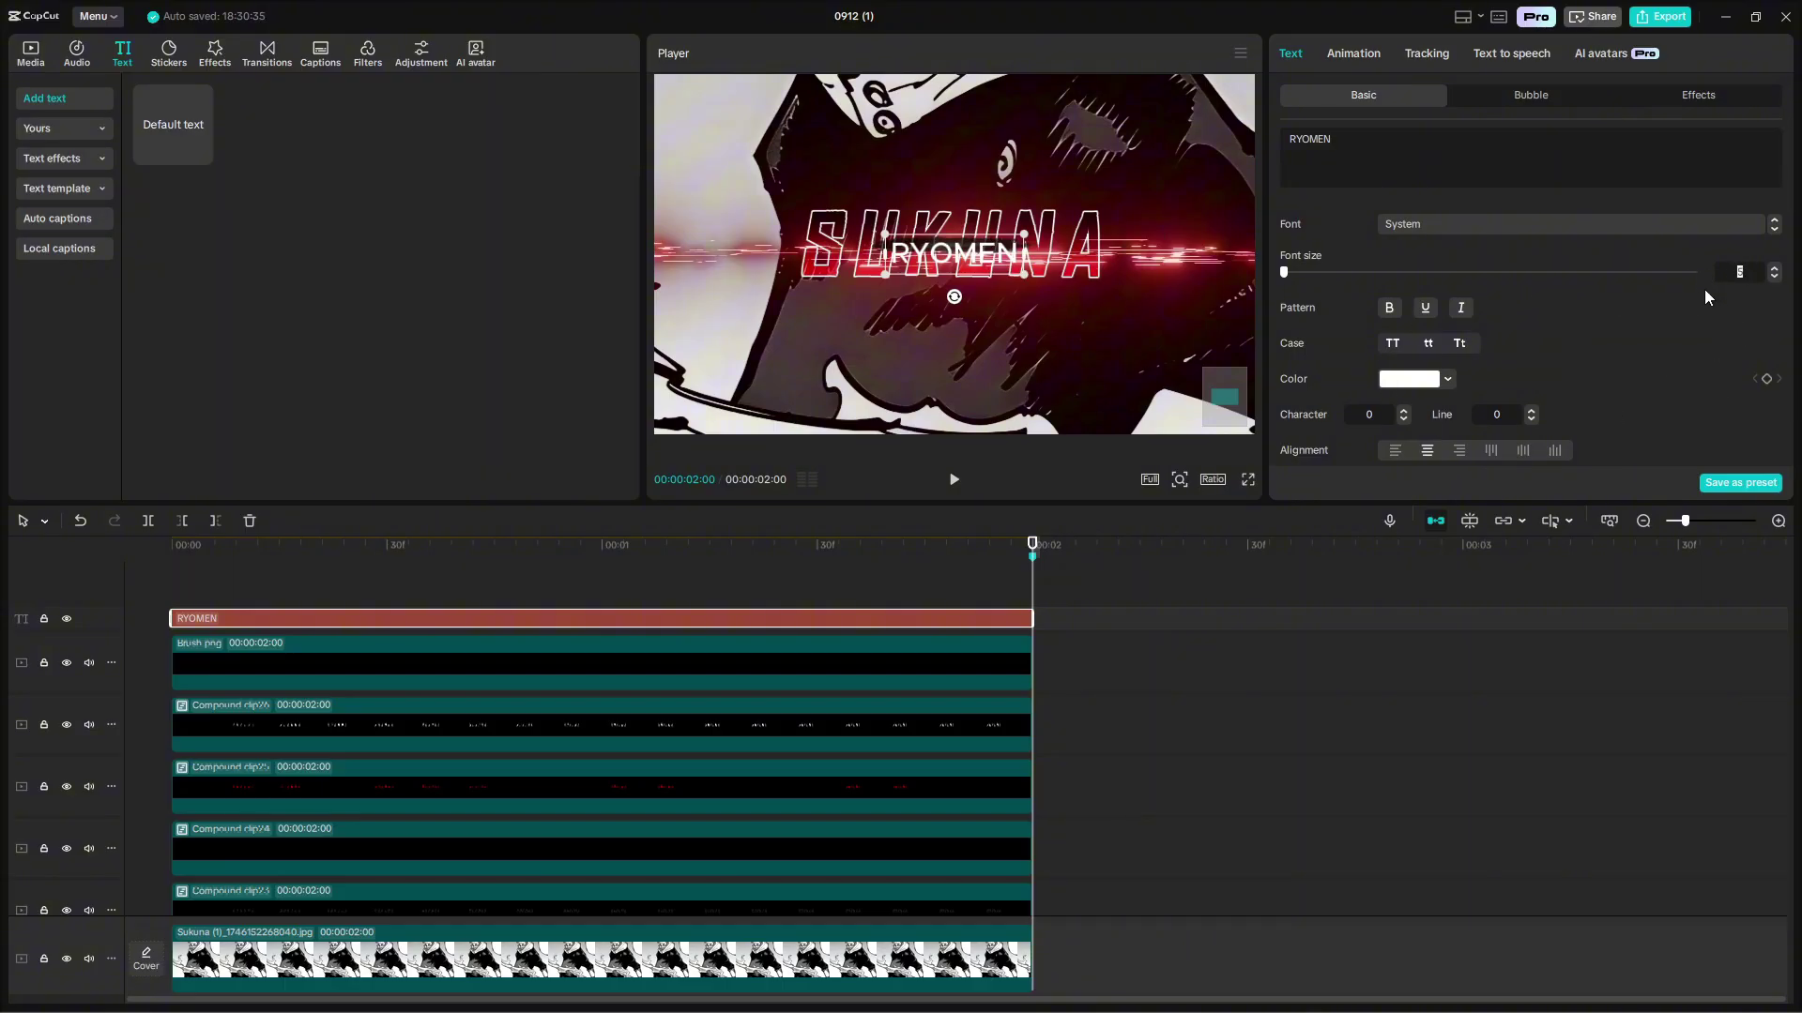
pyautogui.click(1410, 221)
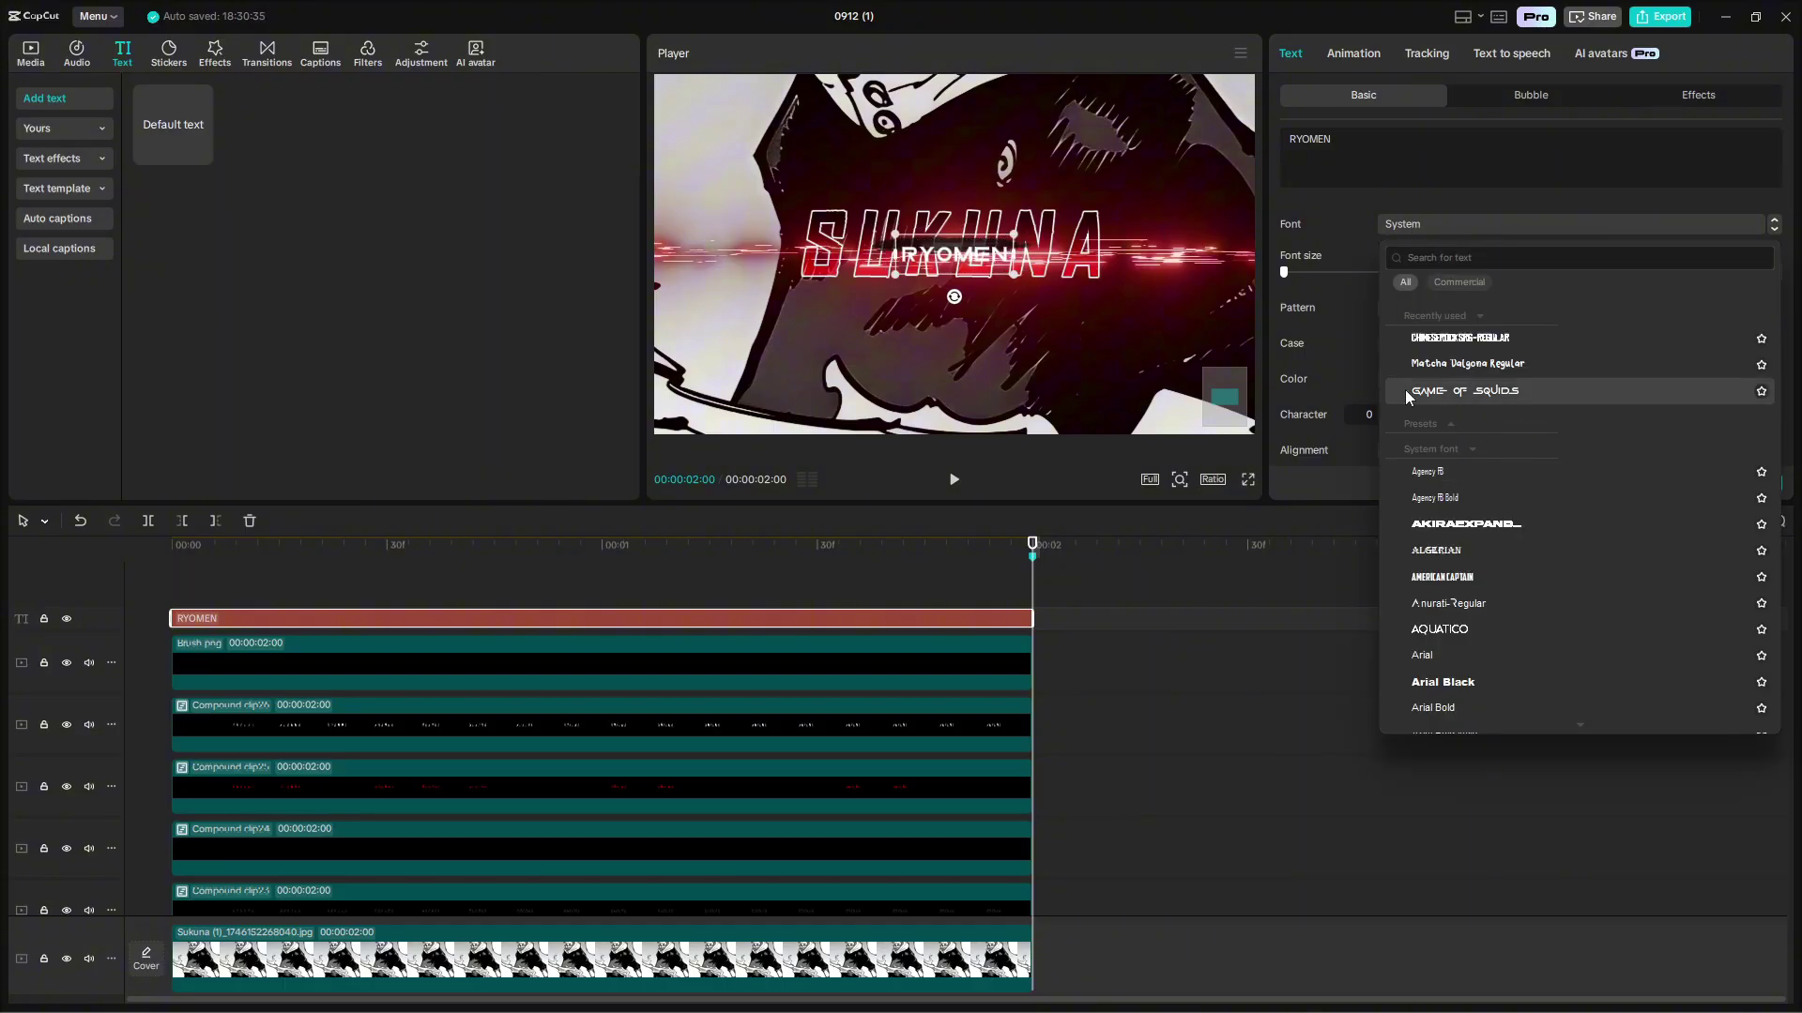
pyautogui.click(1460, 395)
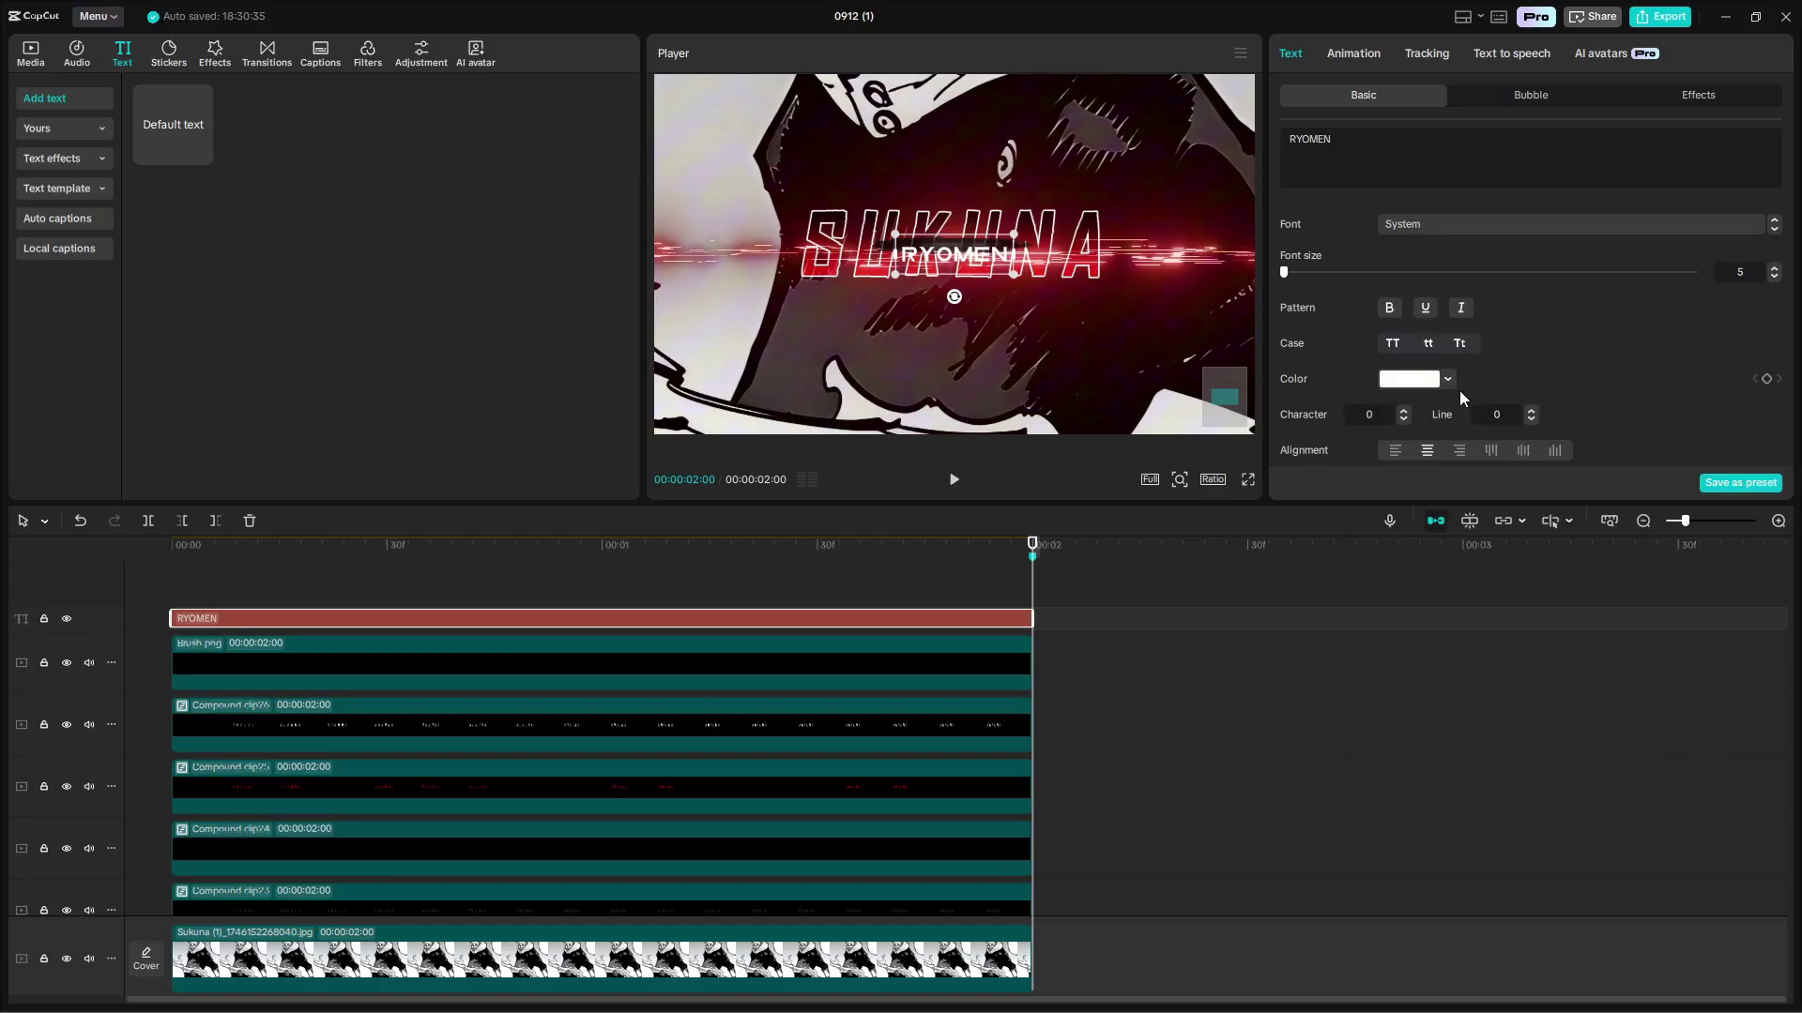
pyautogui.scroll(-1, 1479, 396)
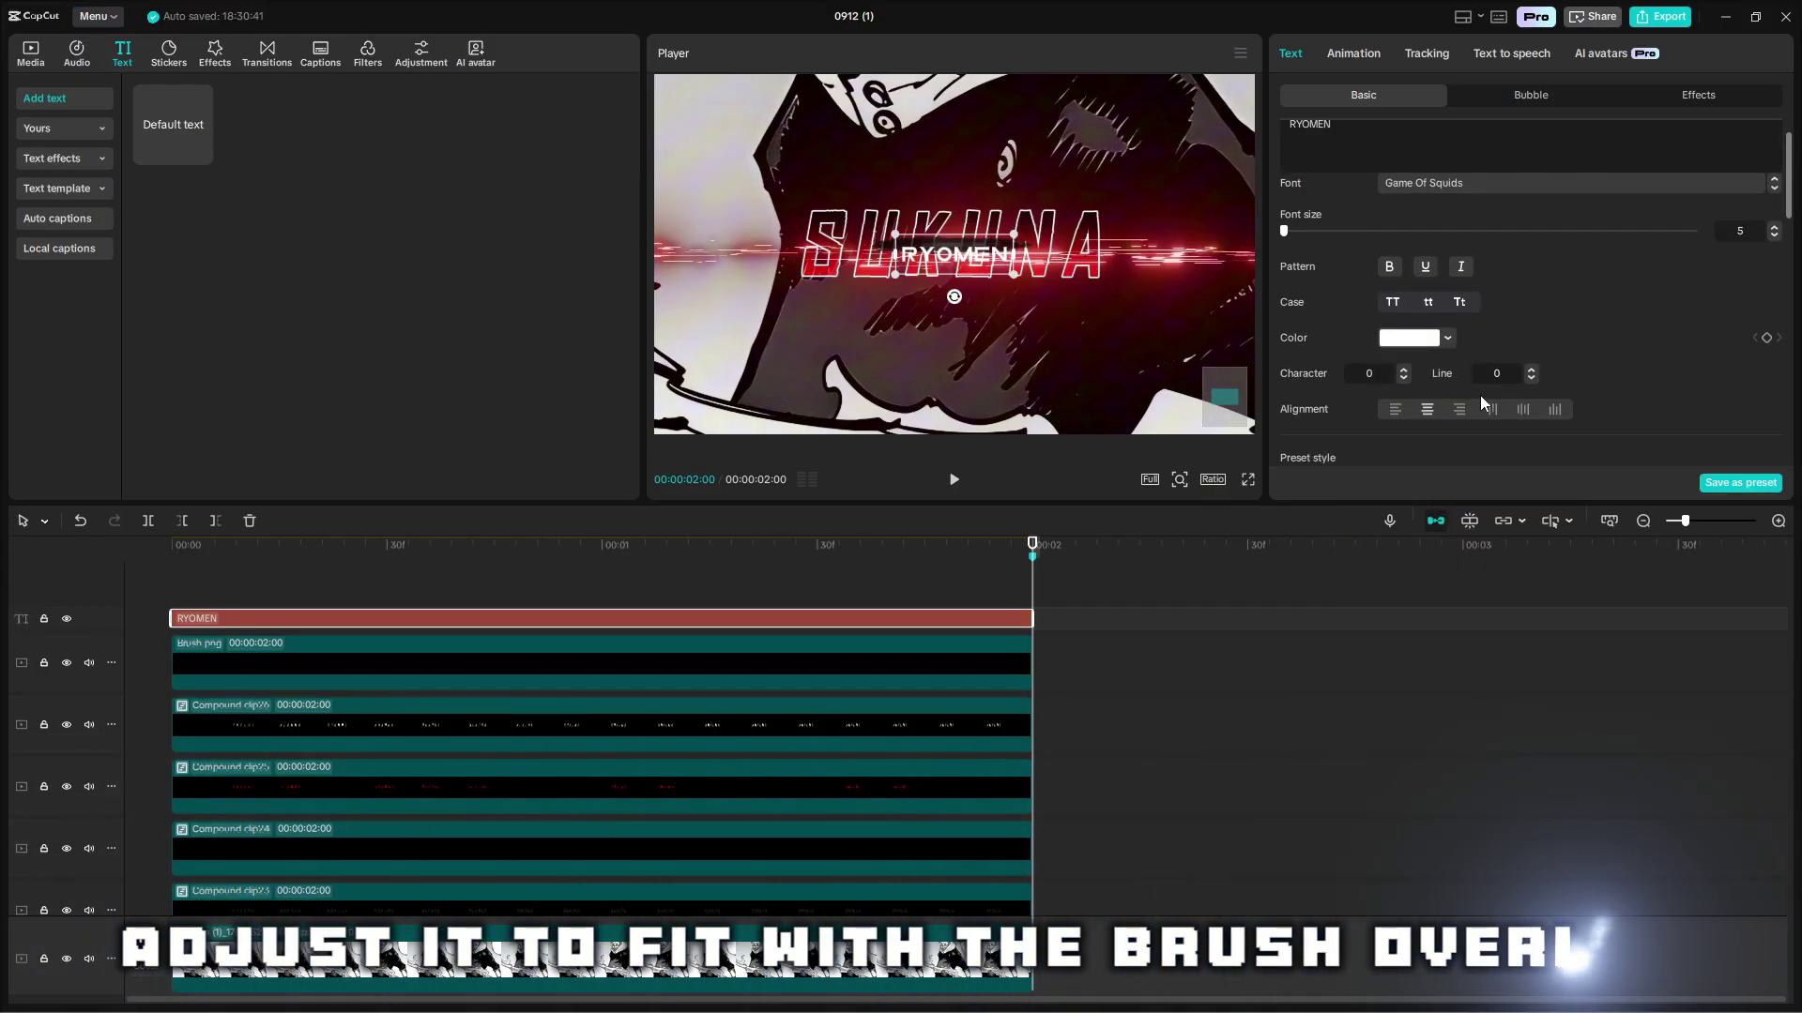
# Increase the RYOMEN text's character spacing to 5.
pyautogui.scroll(1, 1479, 396)
pyautogui.click(1404, 410)
pyautogui.click(1404, 410)
pyautogui.click(1404, 410)
pyautogui.click(1404, 411)
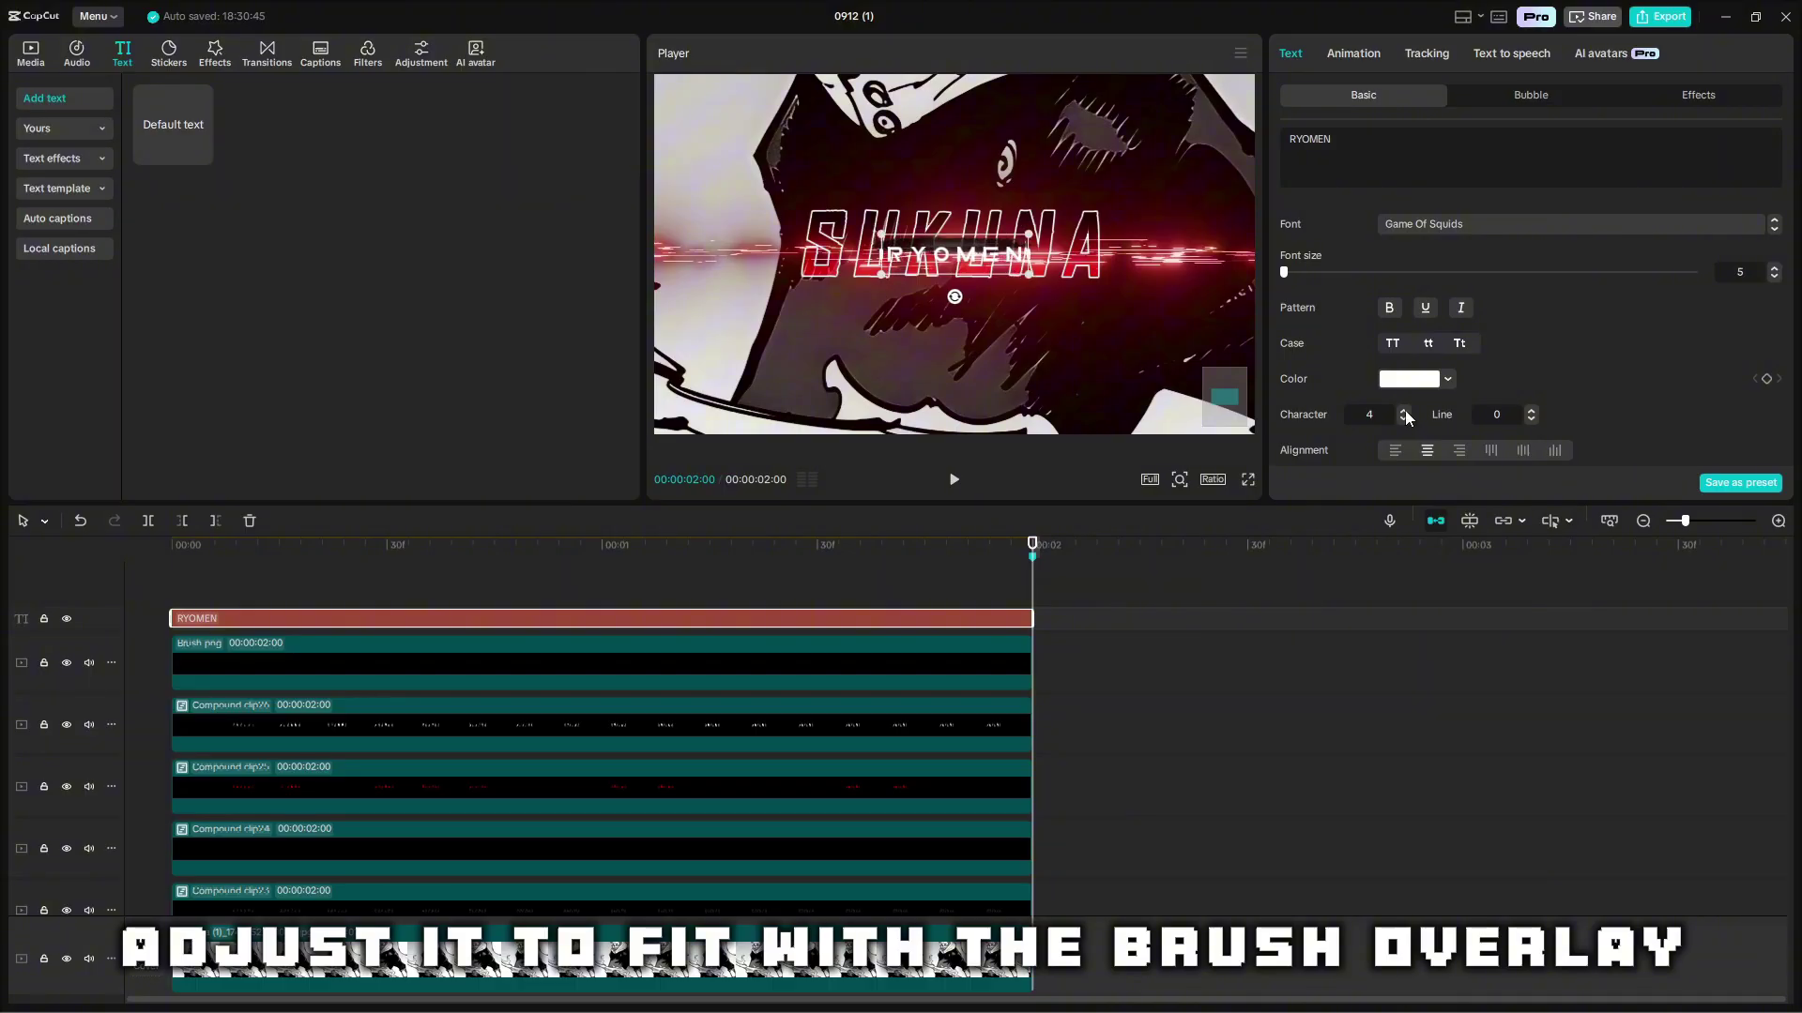
pyautogui.click(1403, 410)
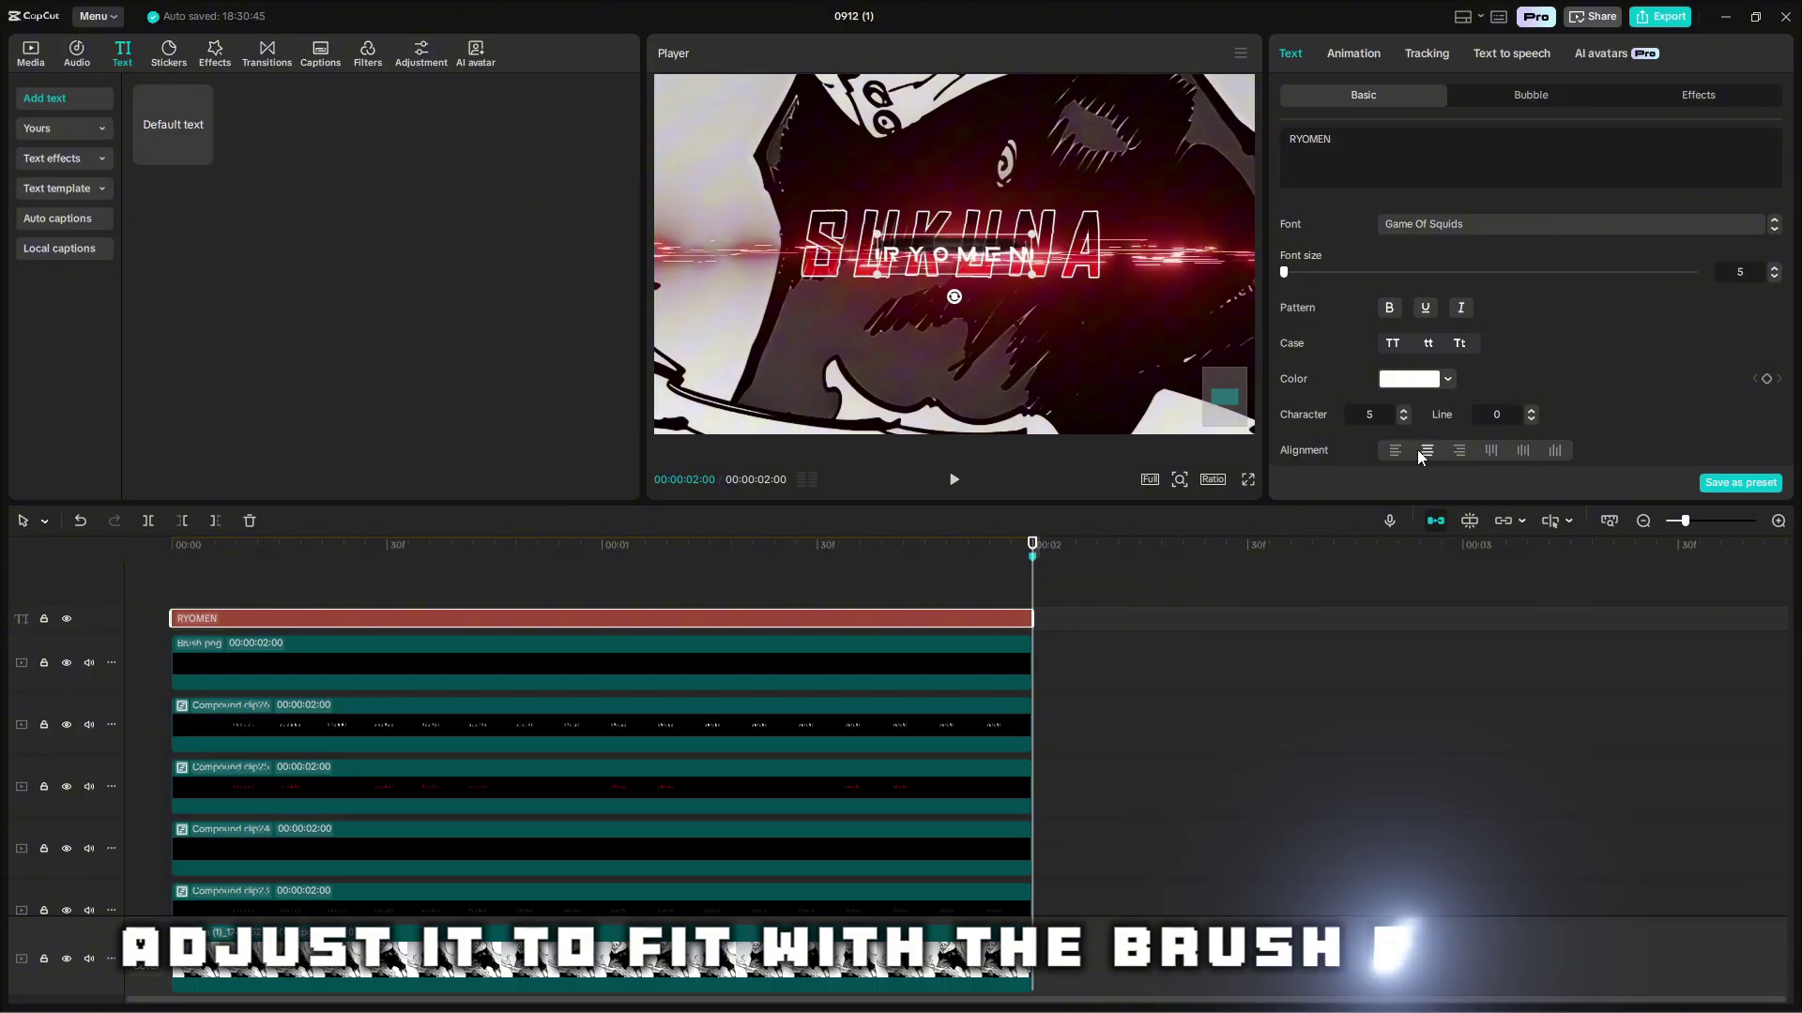
# Scale the RYOMEN text down to 50% so it fits the brush overlay.
pyautogui.scroll(-5, 1512, 423)
pyautogui.scroll(4, 1512, 423)
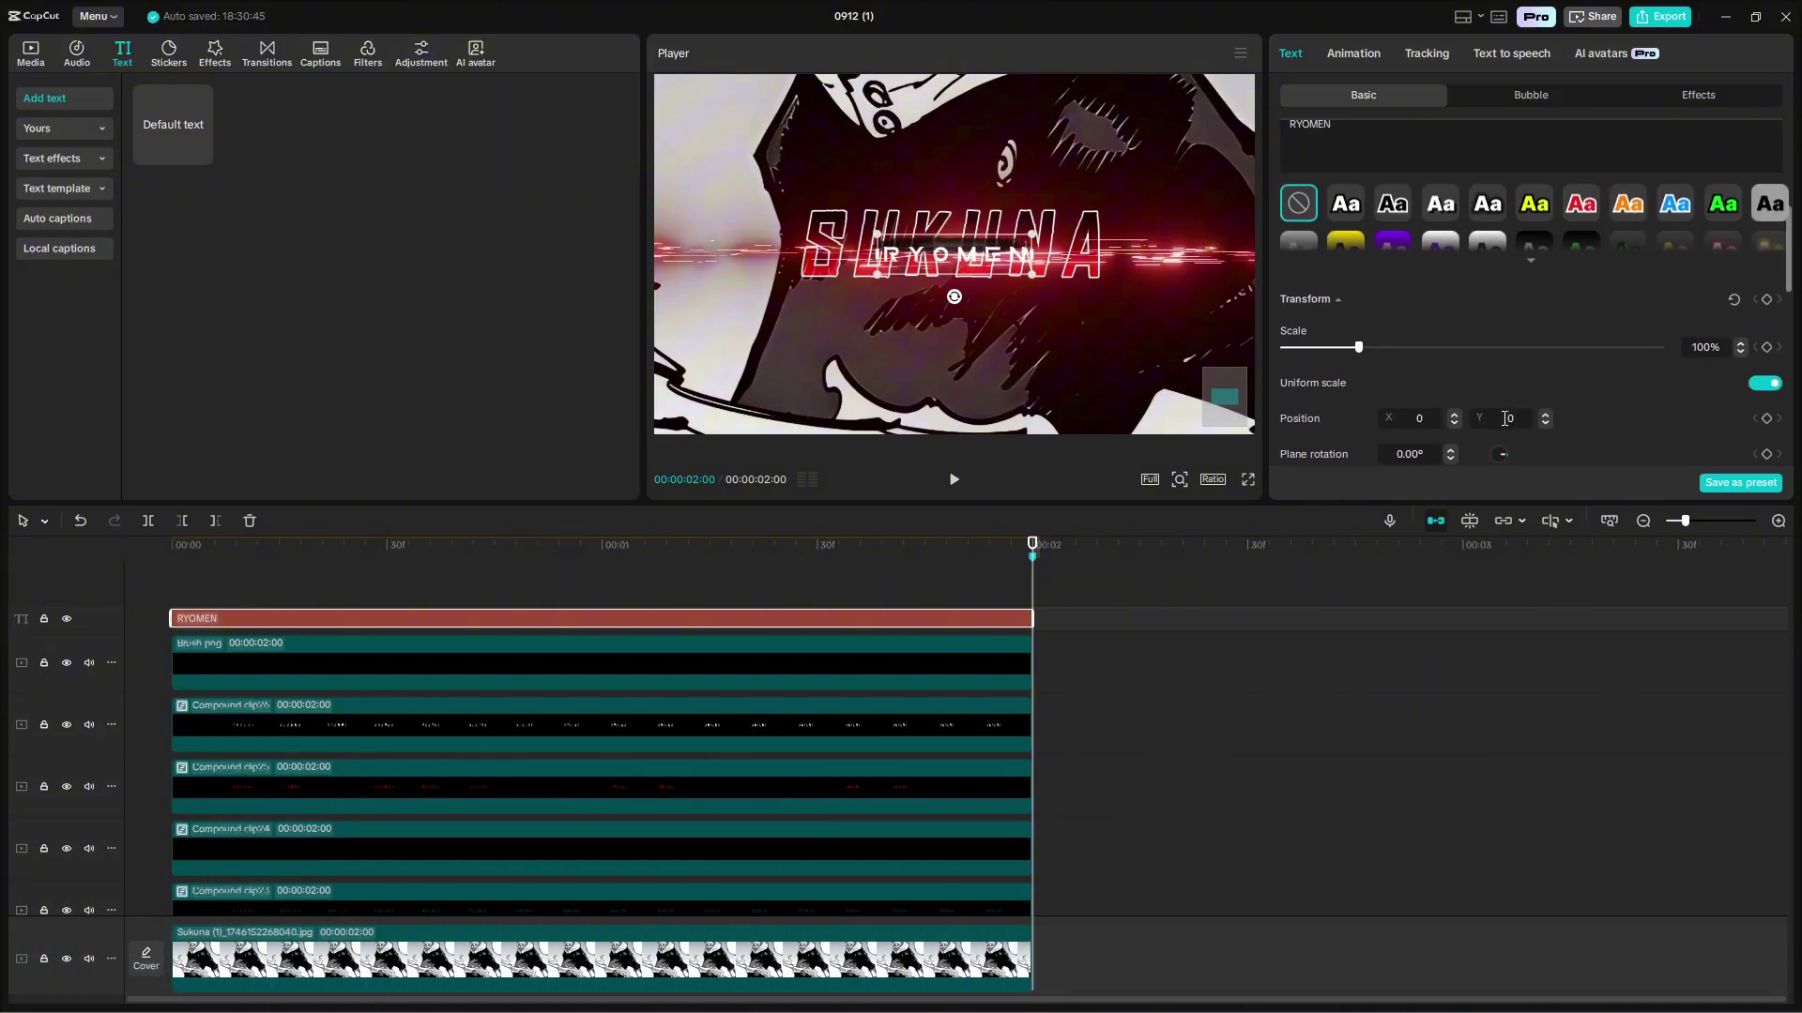
pyautogui.moveTo(1329, 402); pyautogui.dragTo(1319, 413)
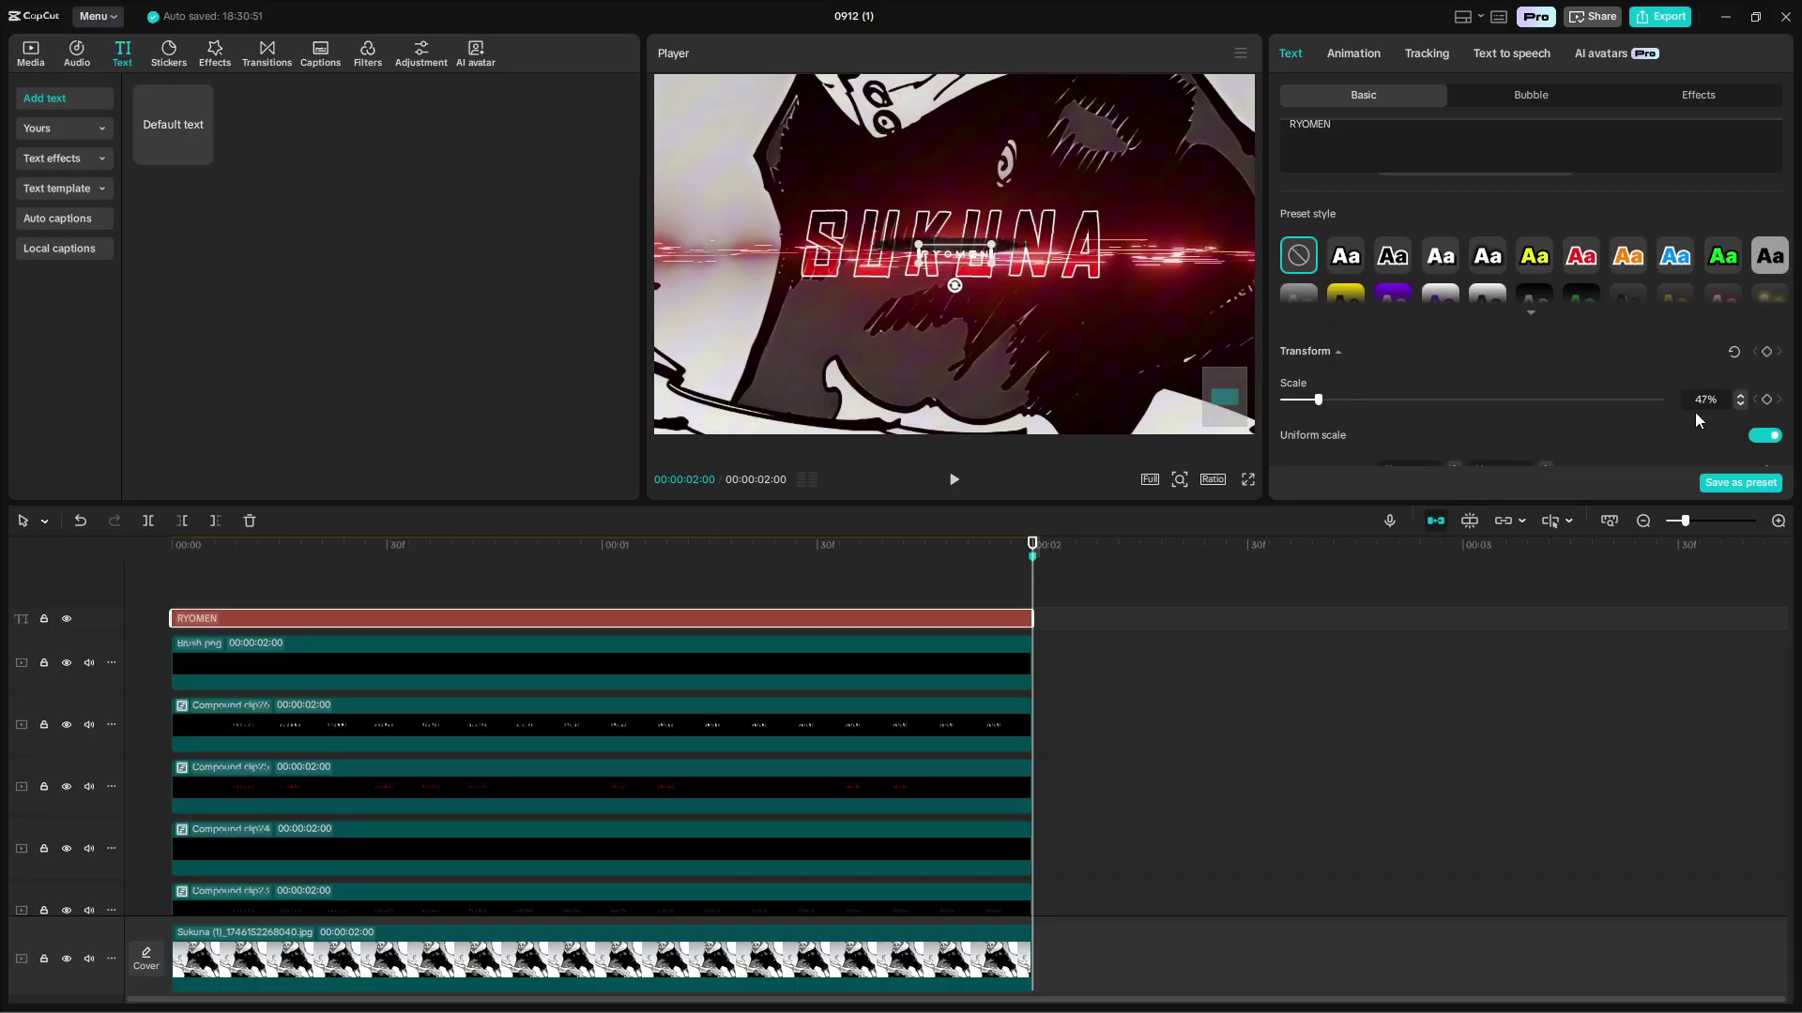
pyautogui.click(1742, 396)
pyautogui.click(1741, 396)
pyautogui.click(1136, 650)
# Move the RYOMEN text up onto the brush stroke, to about X -15, Y 25.
pyautogui.click(988, 618)
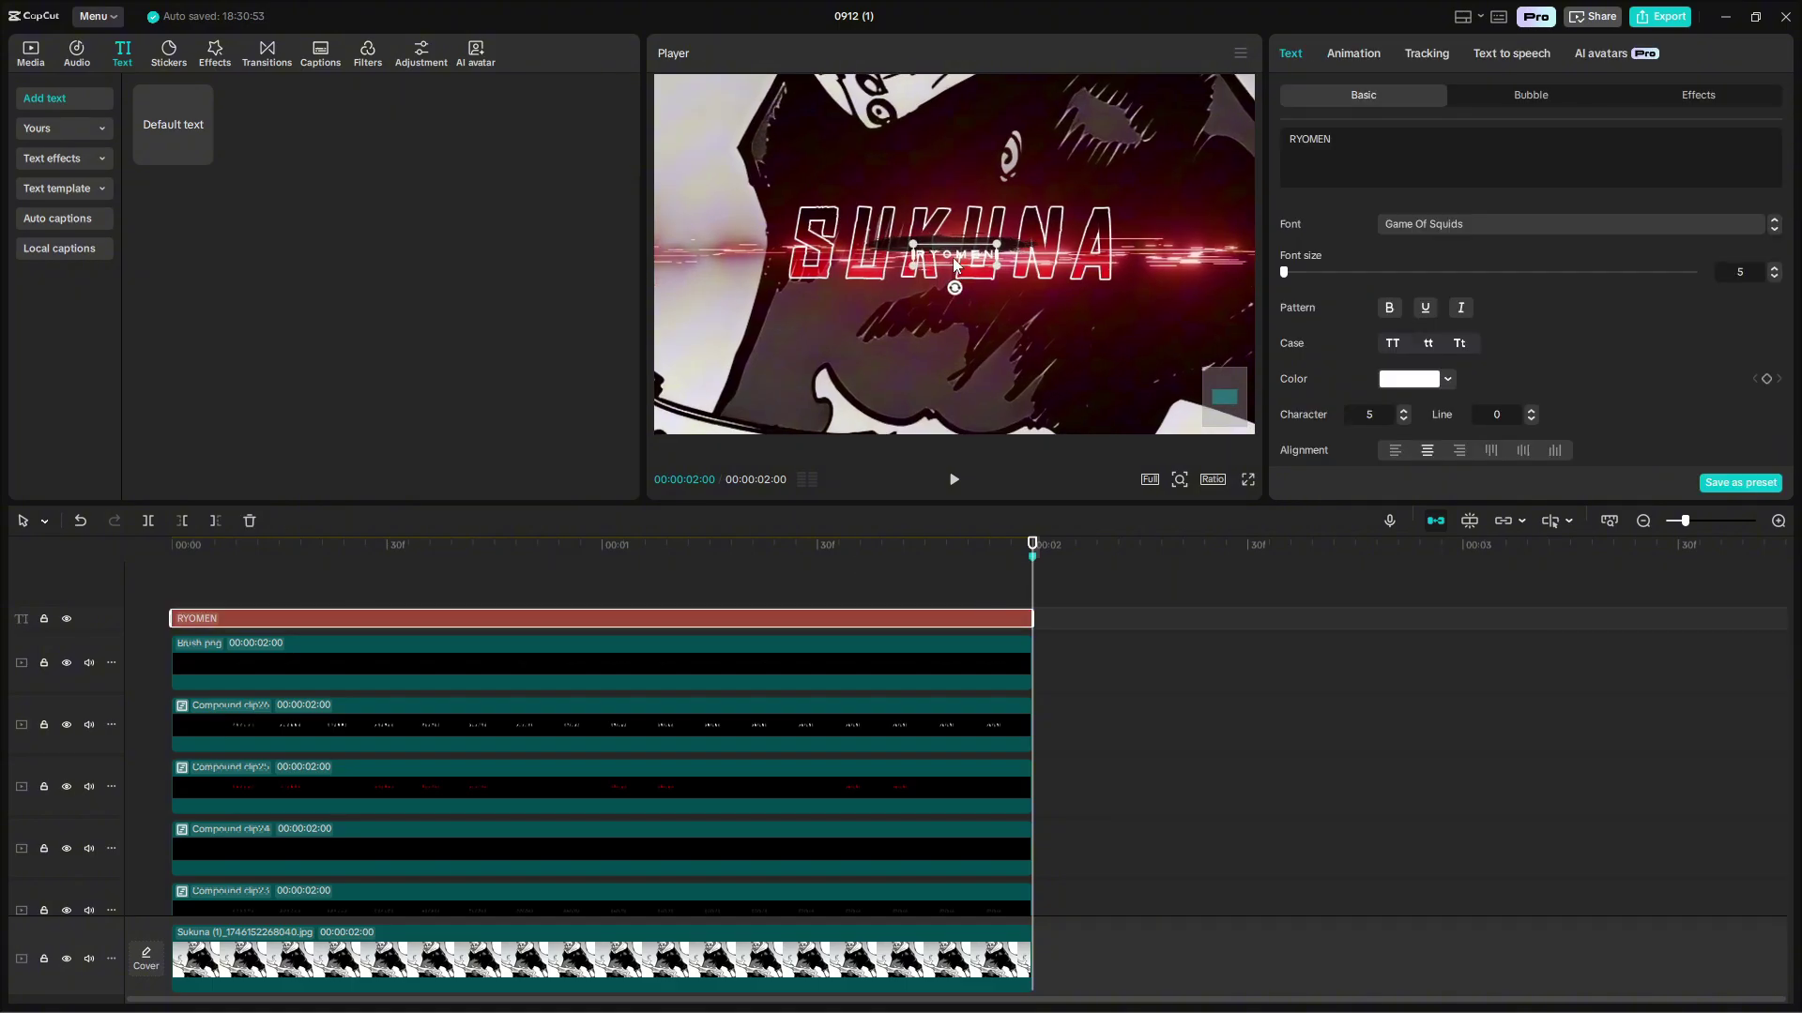
pyautogui.moveTo(947, 258); pyautogui.dragTo(948, 249)
pyautogui.scroll(-5, 1530, 368)
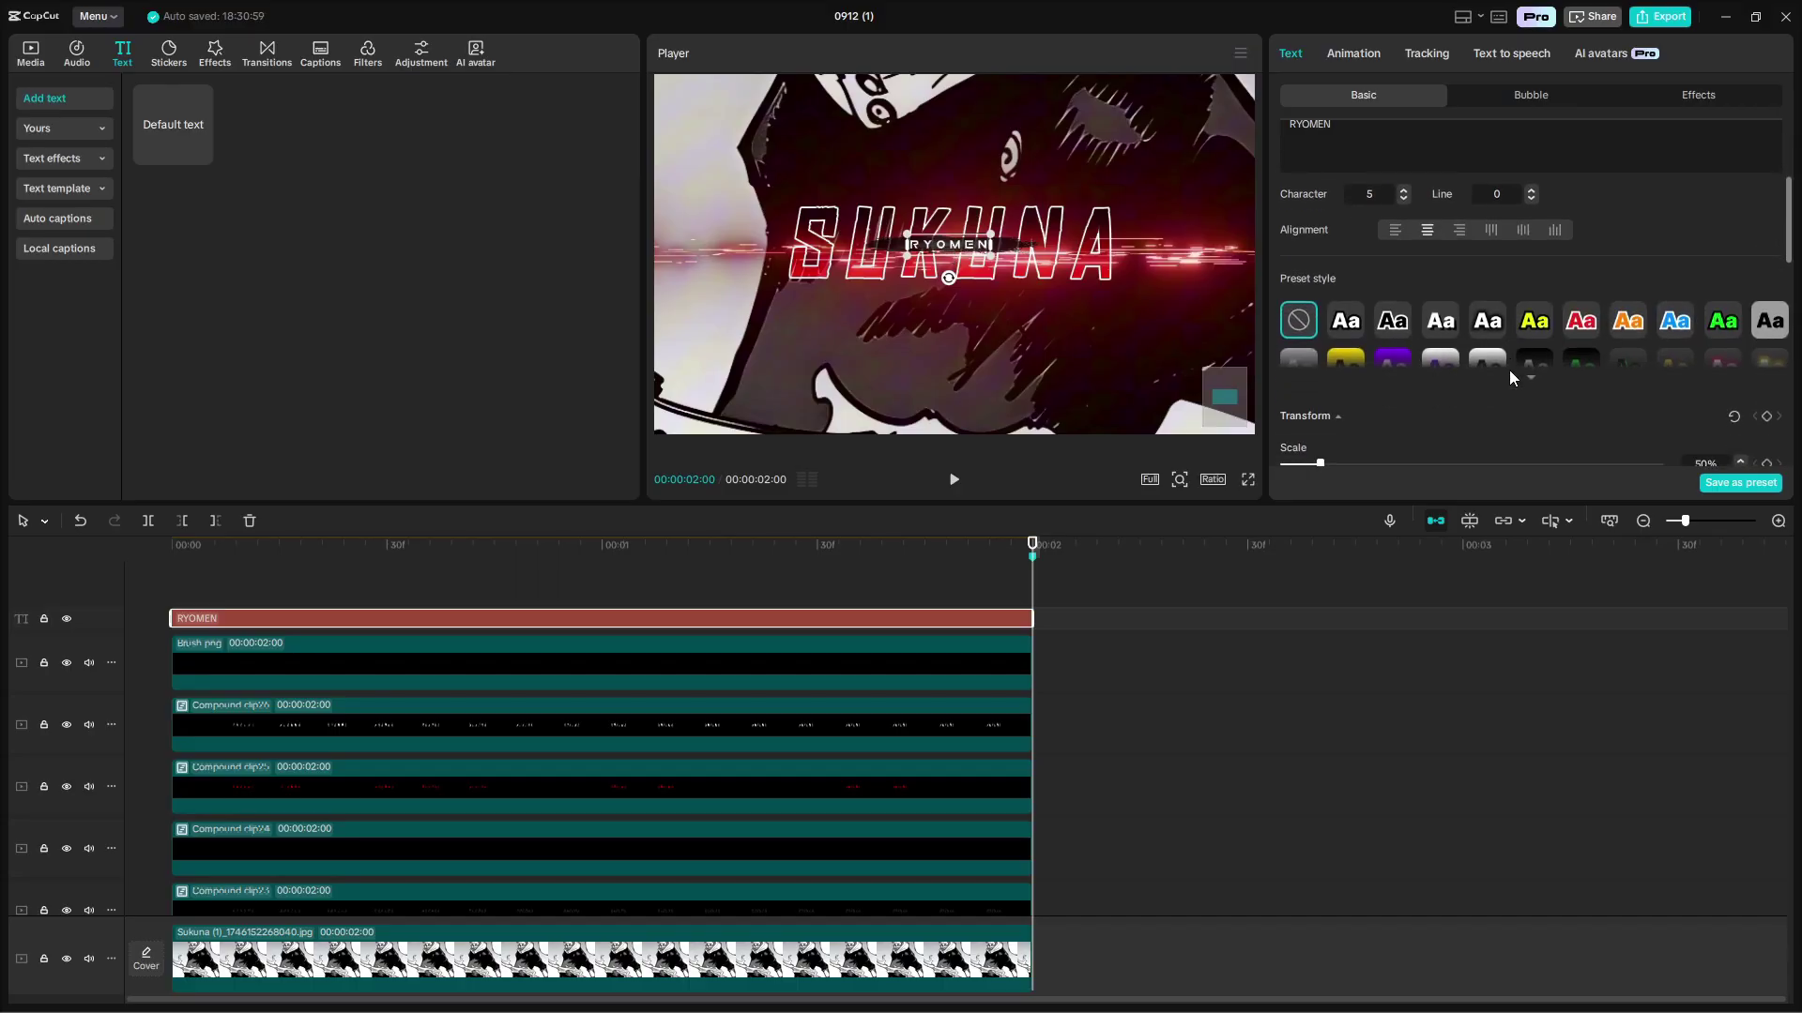
pyautogui.scroll(1, 1509, 378)
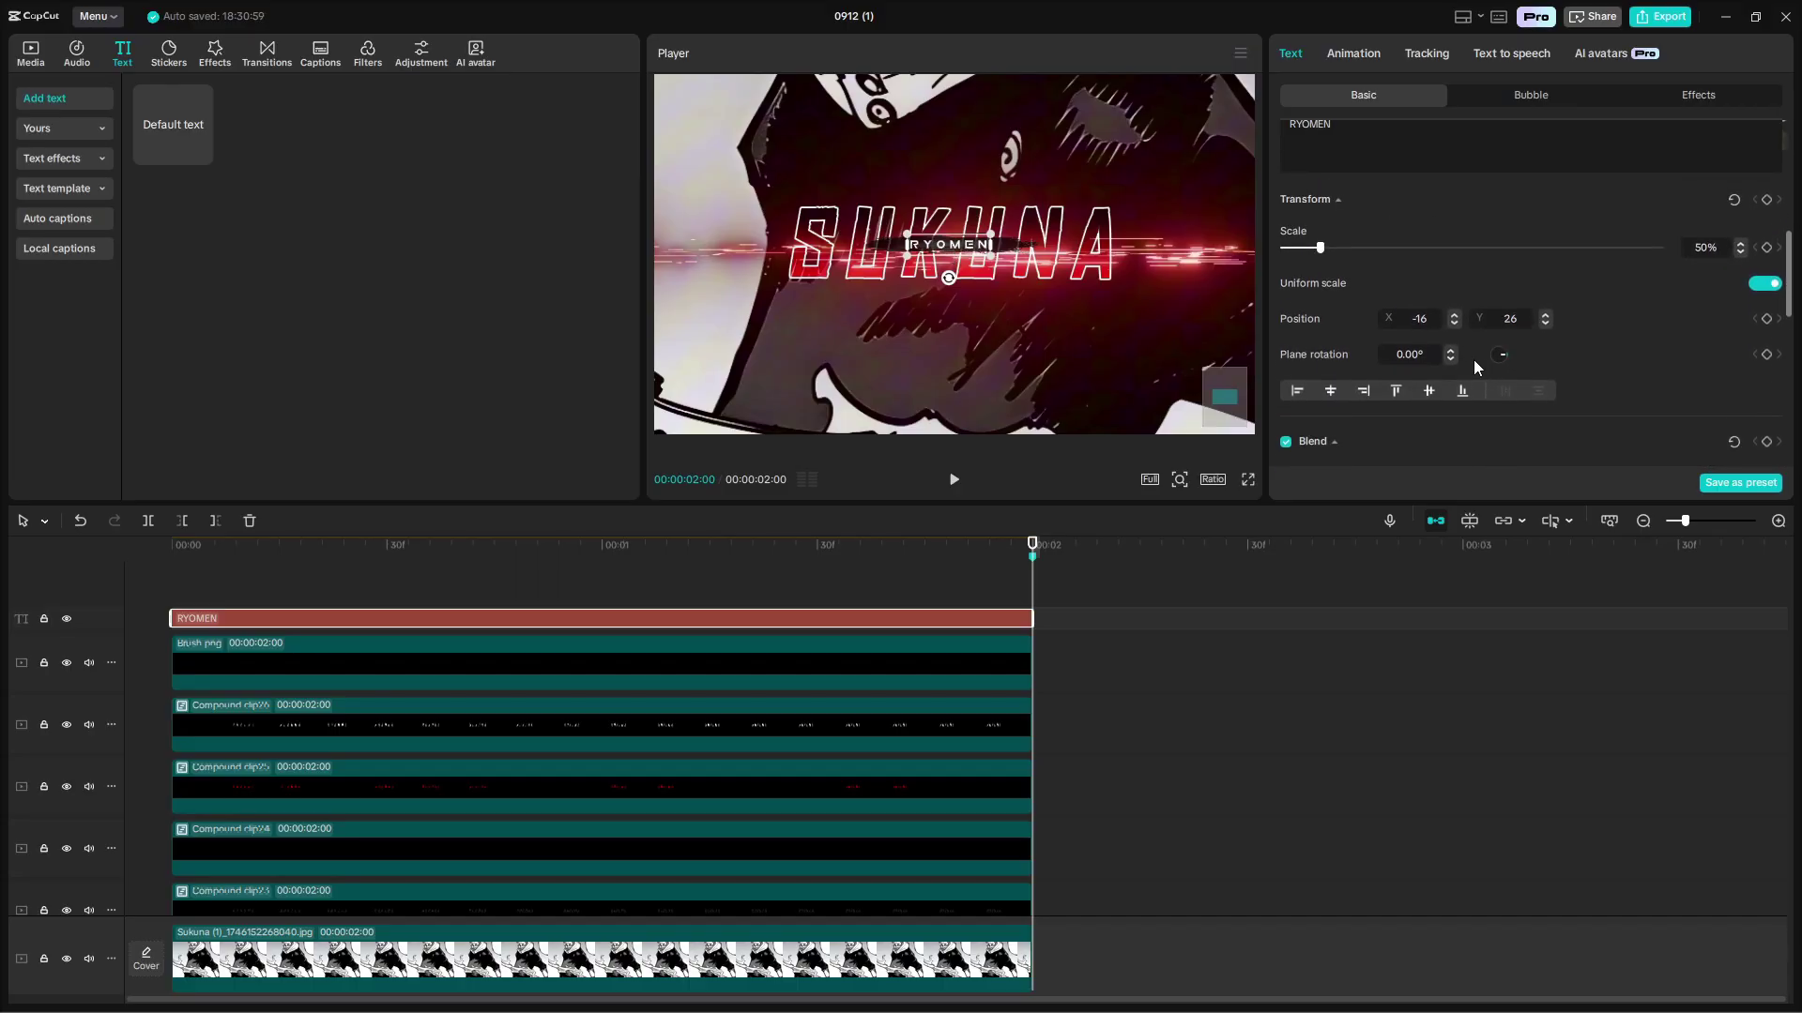
pyautogui.click(1453, 314)
pyautogui.click(1340, 710)
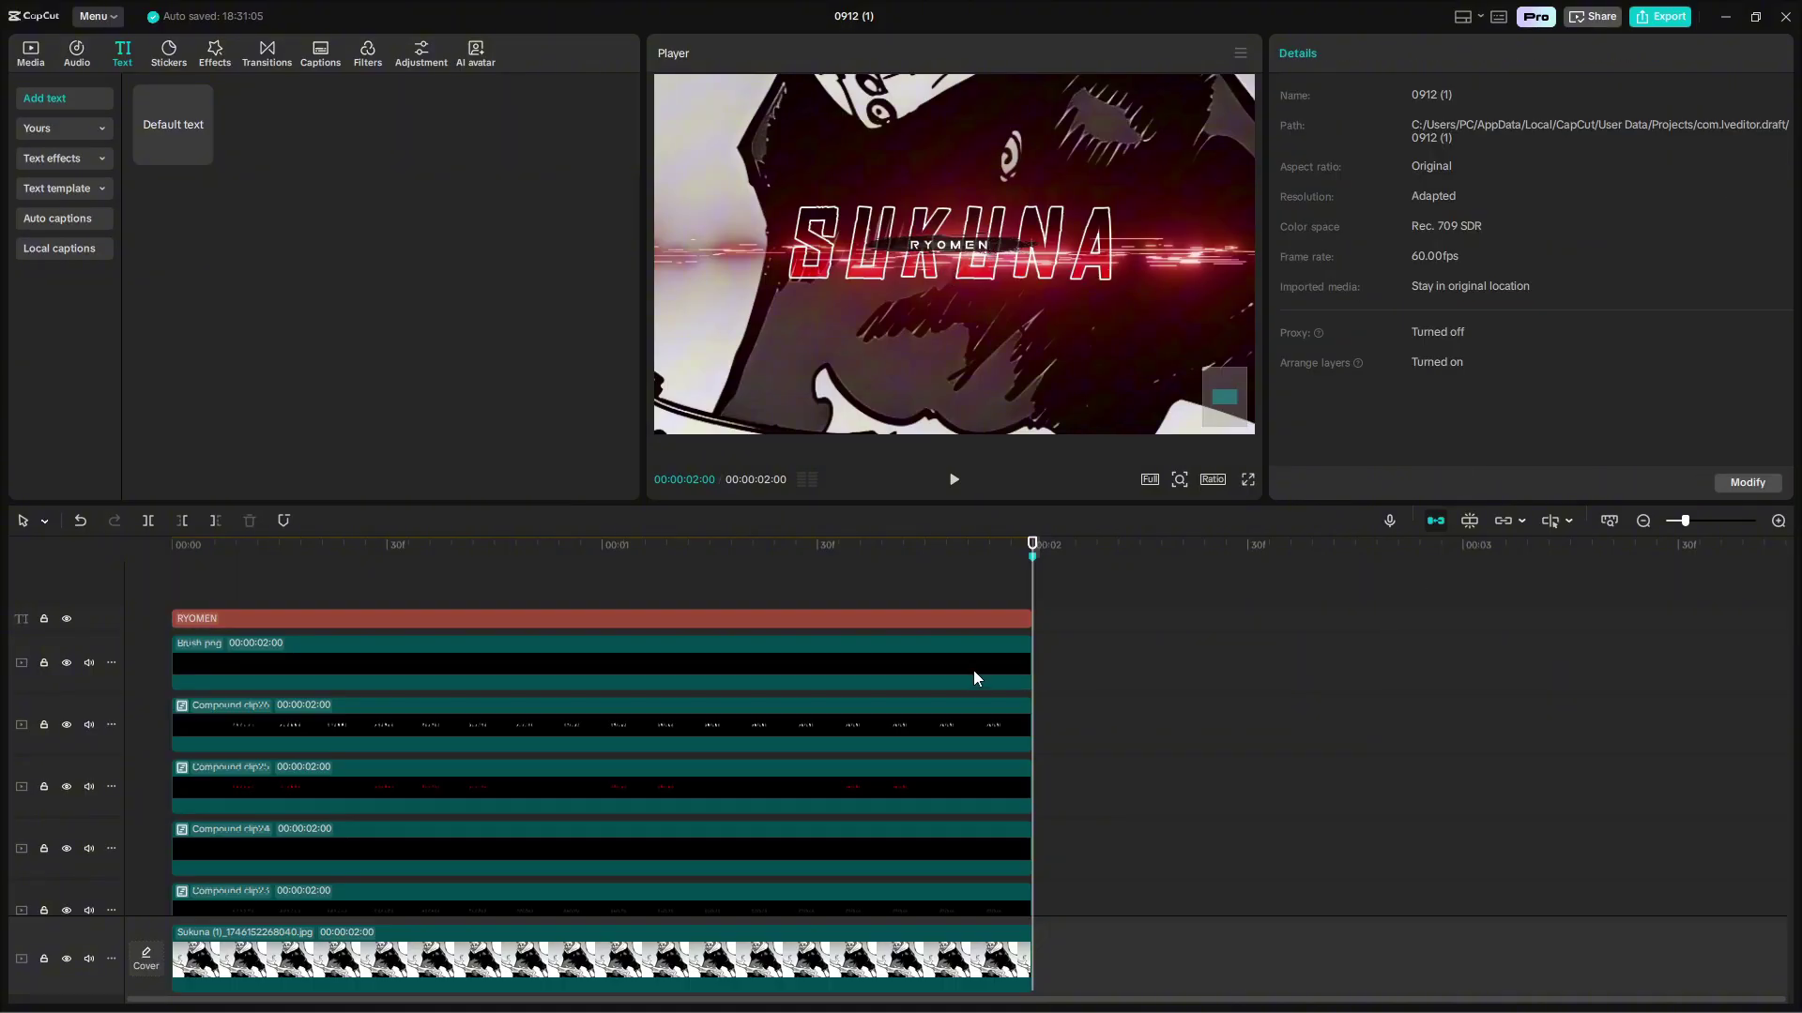
# Raise the RYOMEN text to a Y position of 35 and check its placement on the brush stroke.
pyautogui.click(1018, 619)
pyautogui.scroll(-4, 1556, 399)
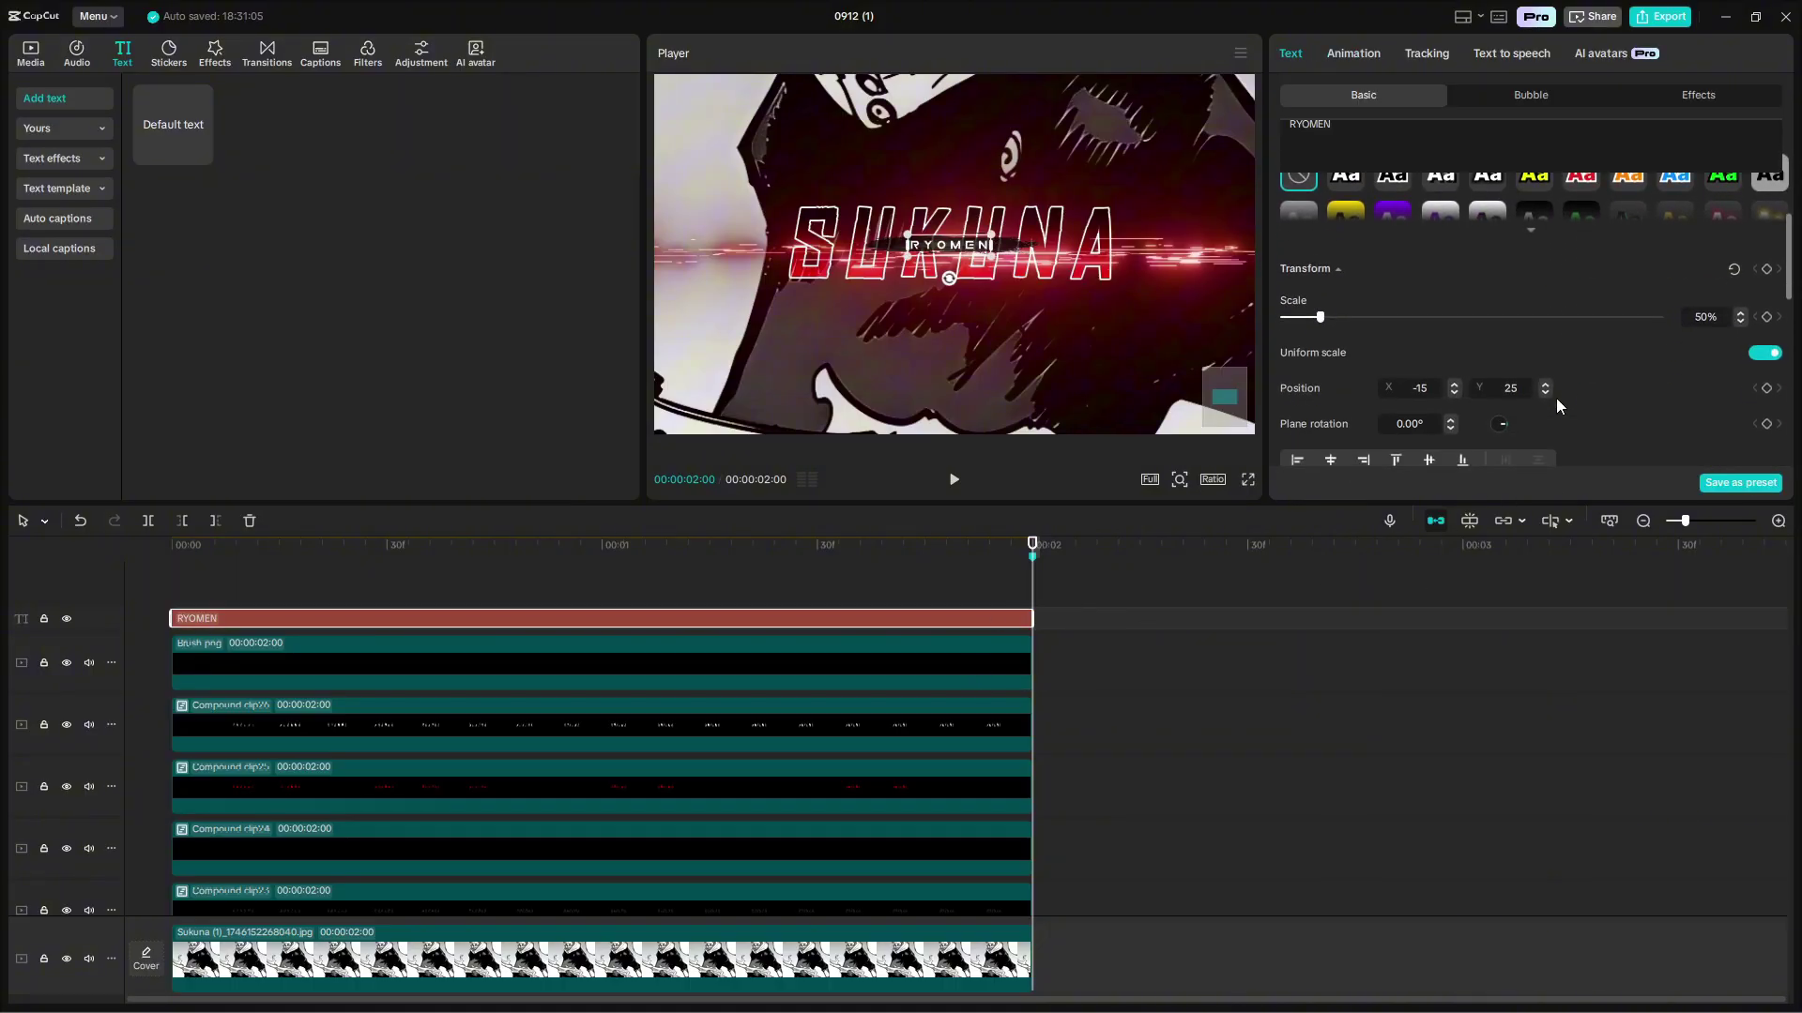
pyautogui.click(1543, 384)
pyautogui.click(1544, 383)
pyautogui.click(1543, 384)
pyautogui.click(1544, 384)
pyautogui.click(1544, 384)
pyautogui.click(1543, 384)
pyautogui.click(1357, 787)
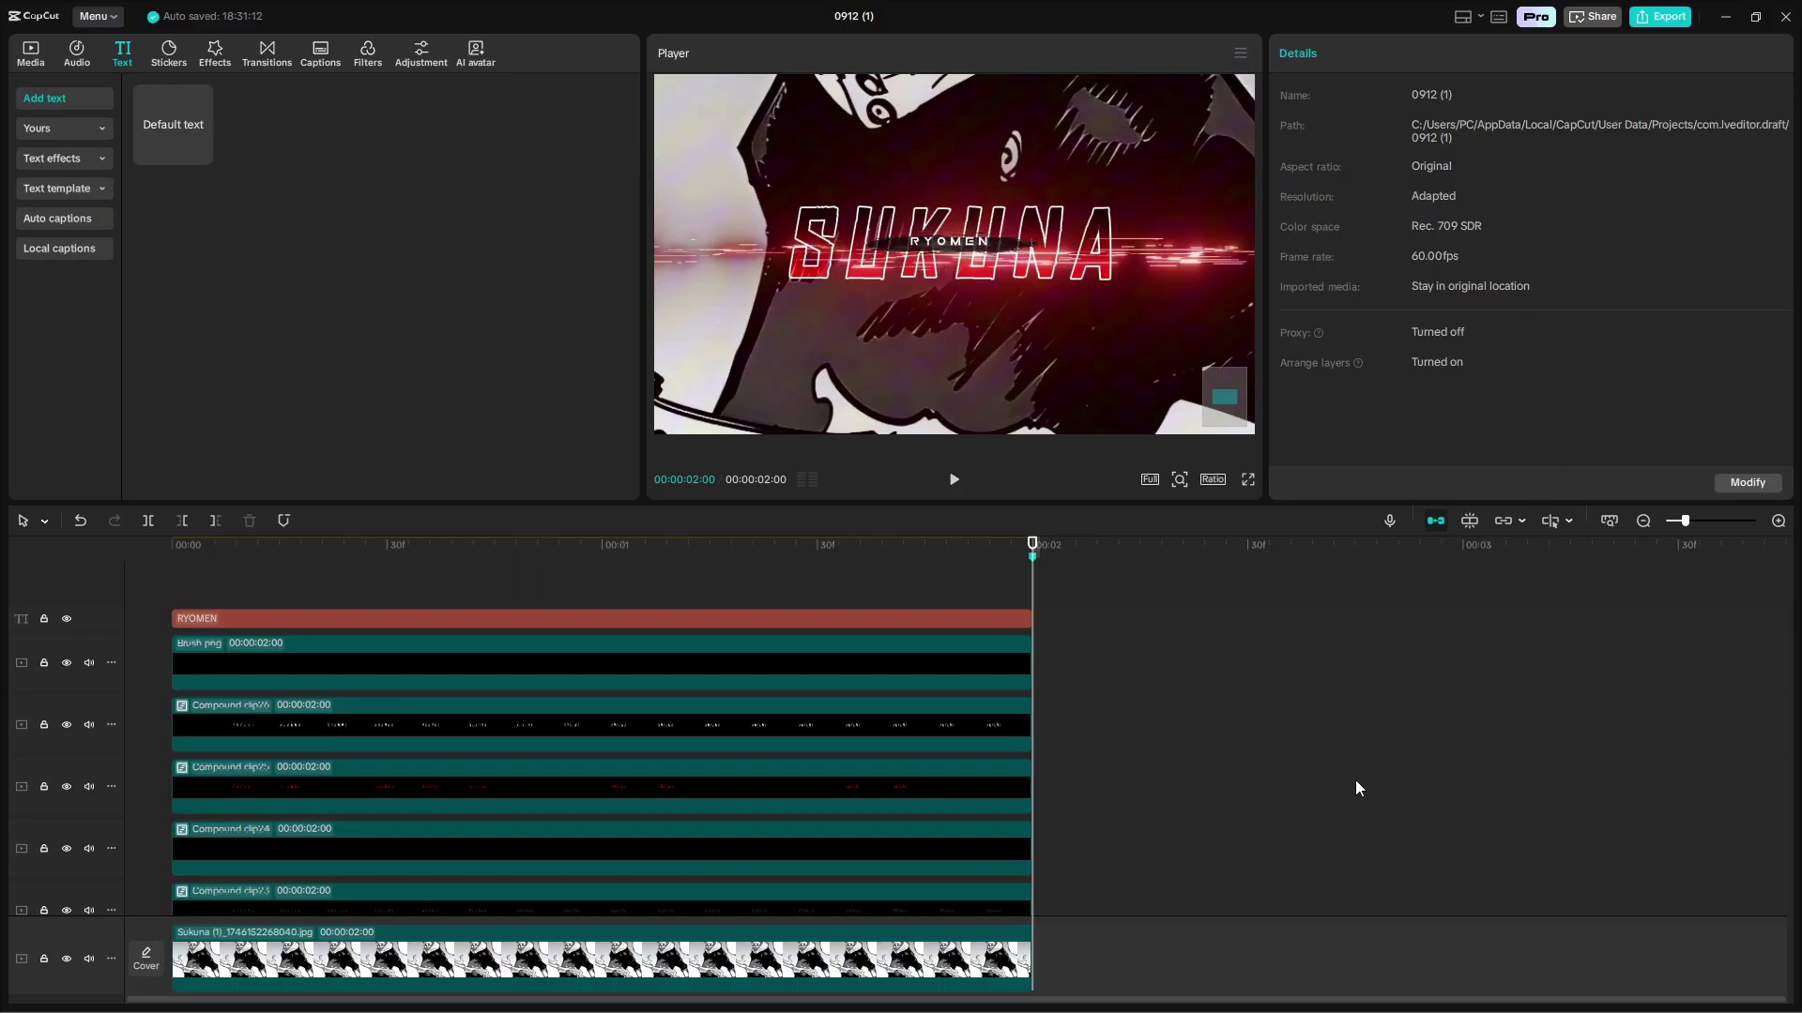
# Set the RYOMEN text's Y position to 30 and nudge it slightly to the right on the brush stroke.
pyautogui.click(1022, 618)
pyautogui.scroll(-6, 1633, 385)
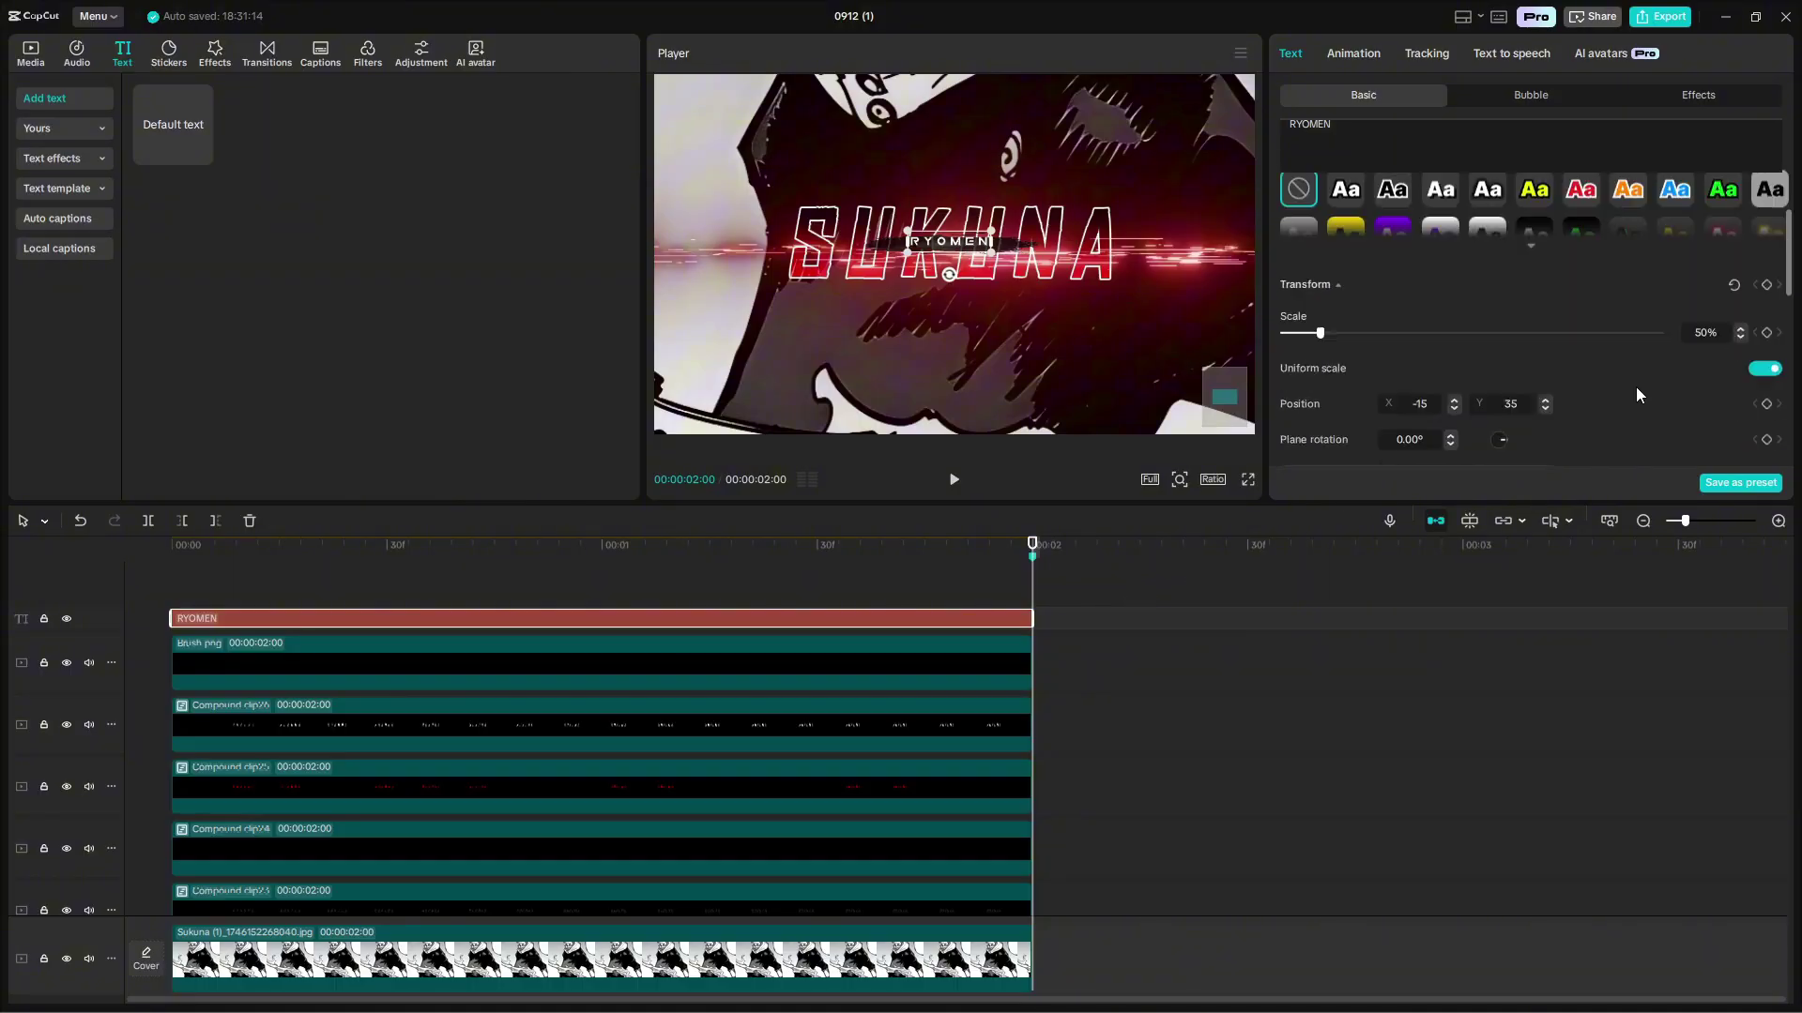
pyautogui.scroll(2, 1605, 383)
pyautogui.scroll(3, 1595, 383)
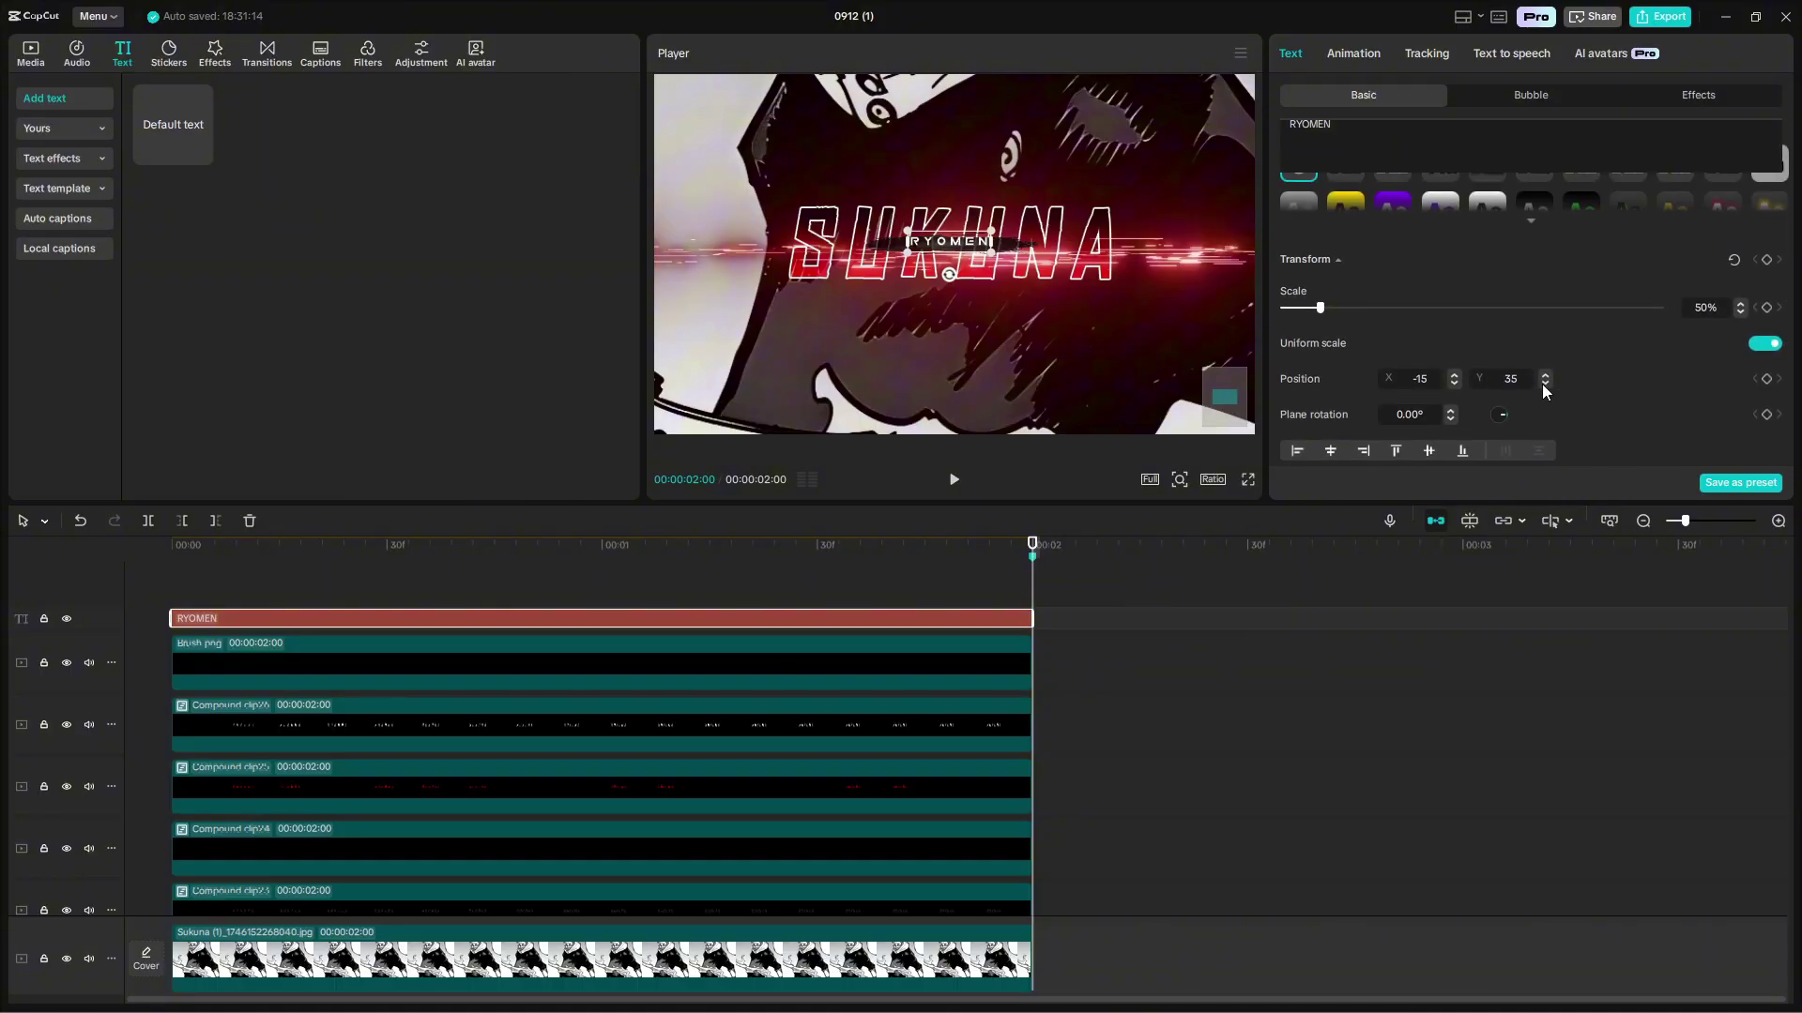
pyautogui.click(1543, 384)
pyautogui.click(1544, 383)
pyautogui.click(1544, 384)
pyautogui.click(1544, 384)
pyautogui.click(1544, 384)
pyautogui.click(1455, 377)
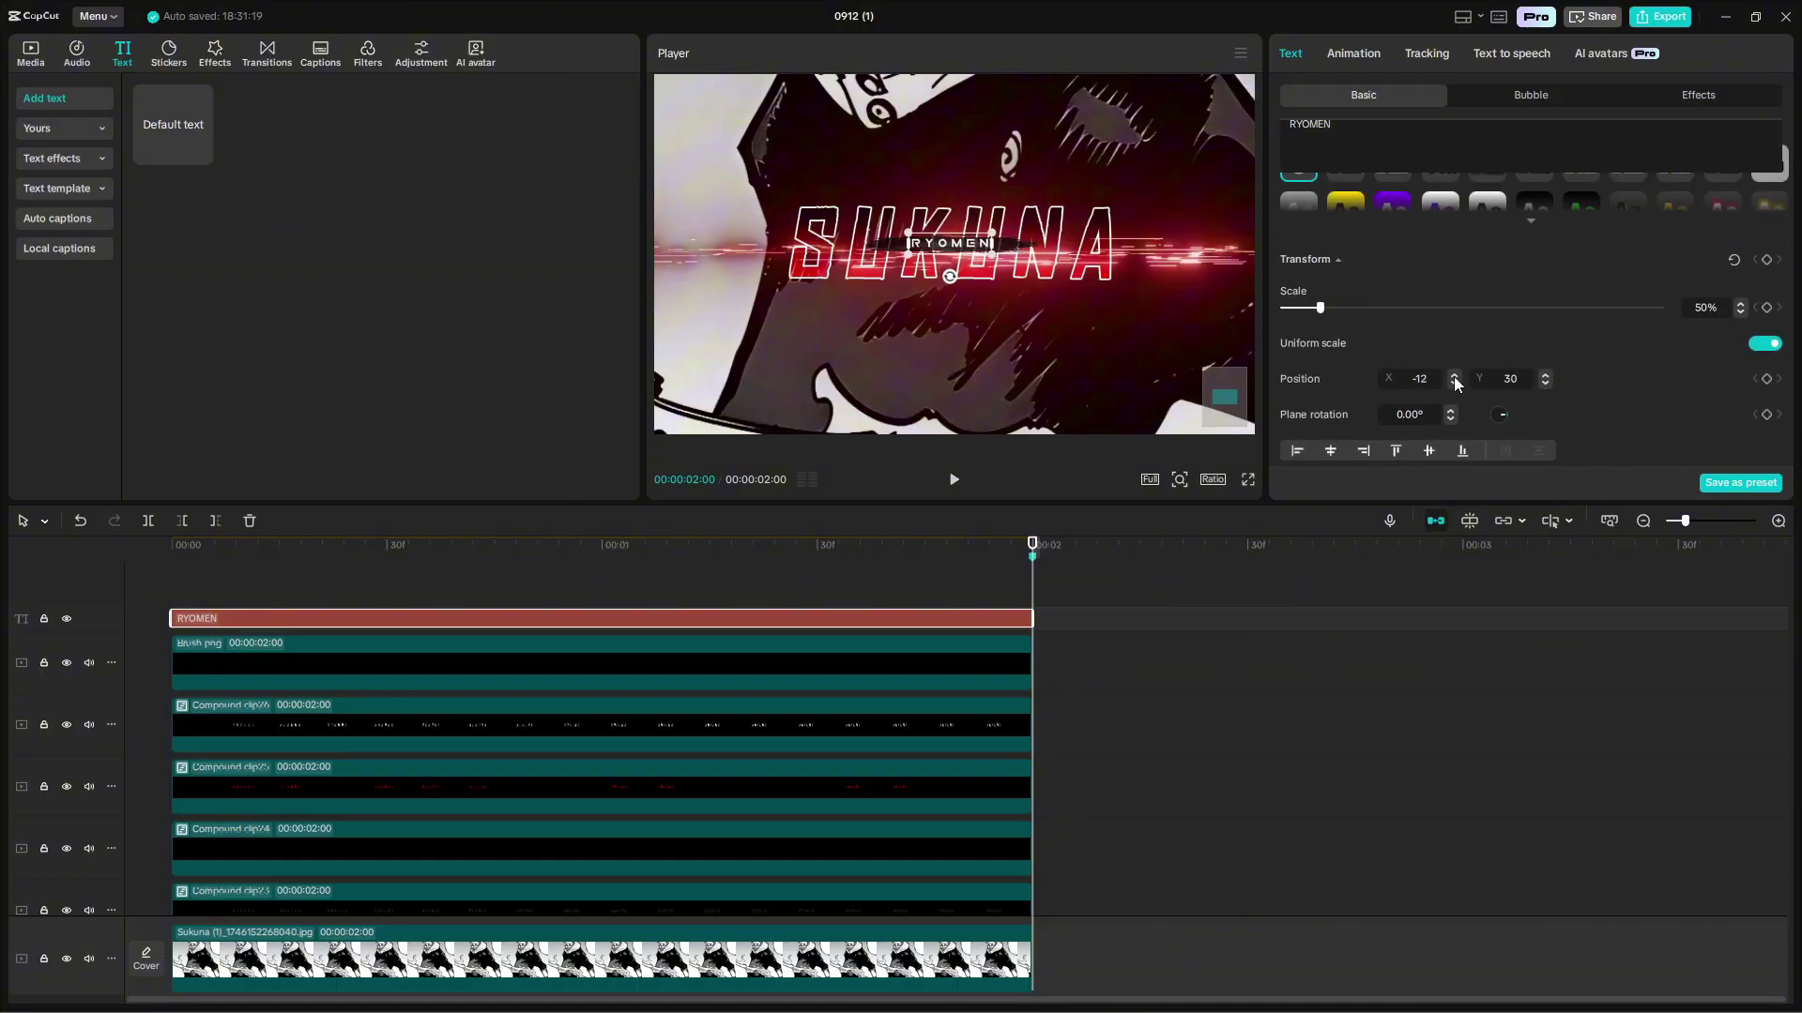
pyautogui.click(1454, 377)
pyautogui.click(1383, 653)
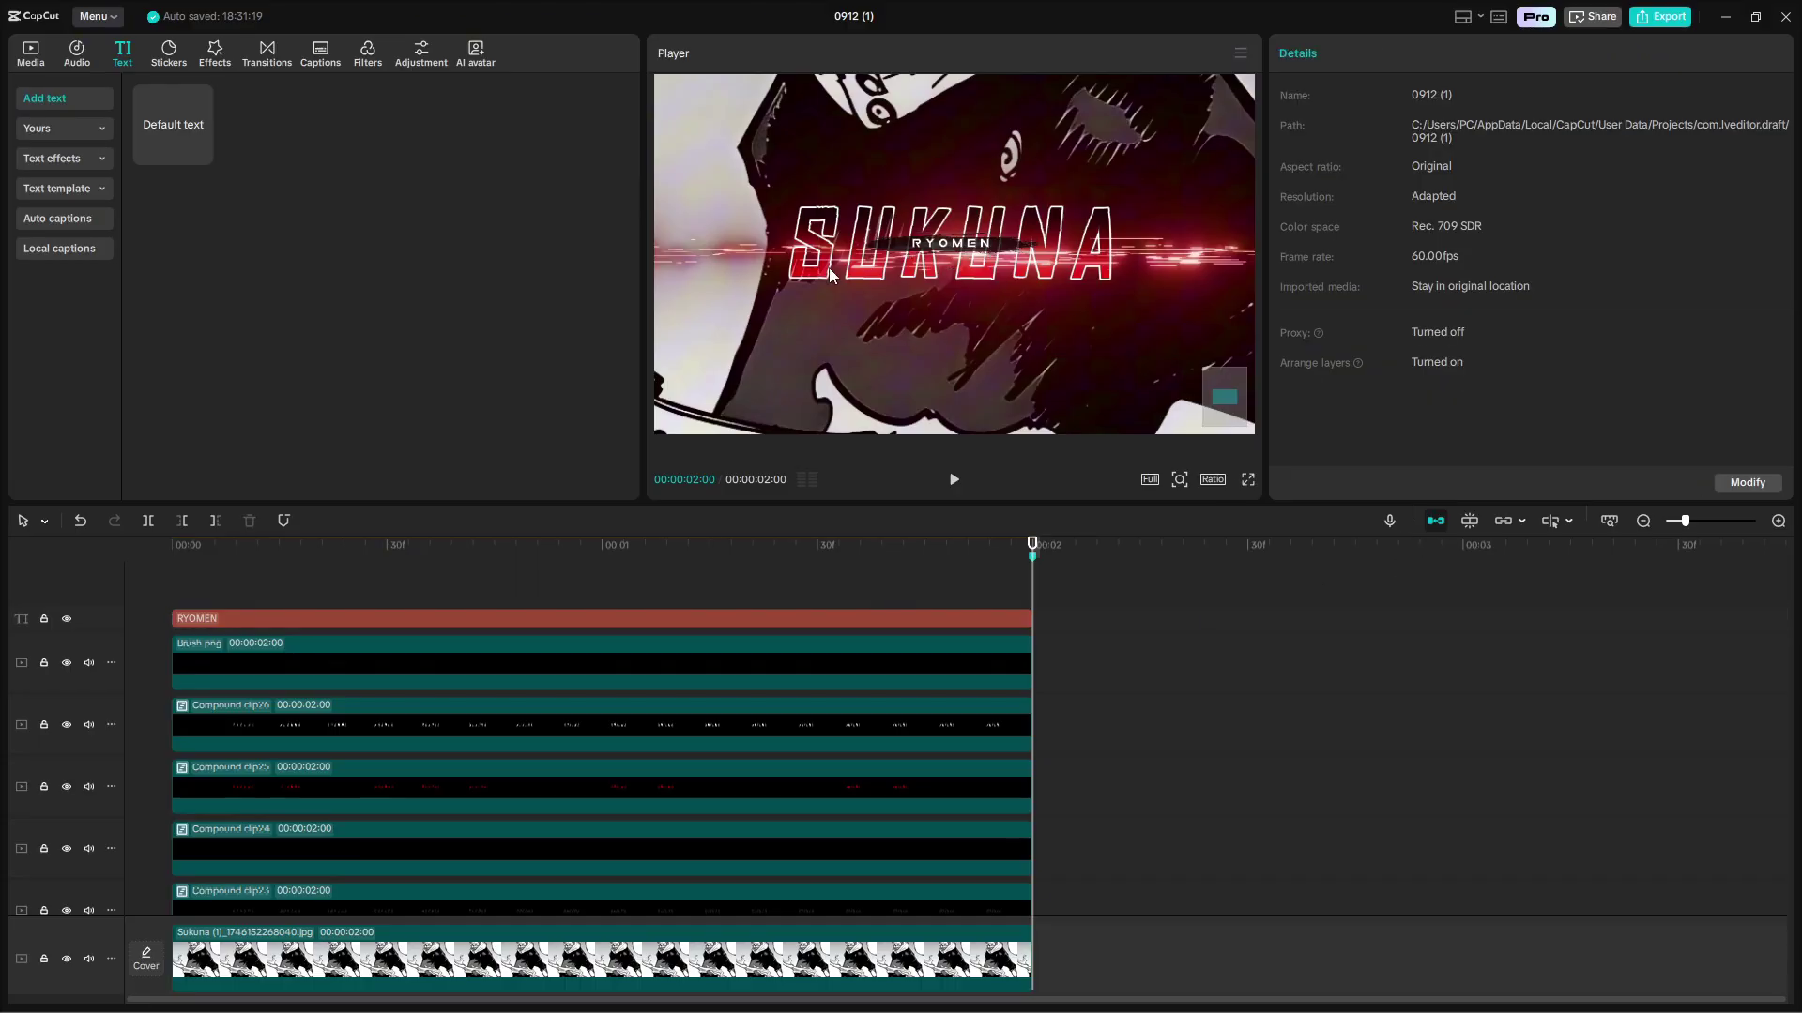
# Apply the Squeeze in-animation to the RYOMEN text with a 2.0 s duration and play it back.
pyautogui.click(1023, 619)
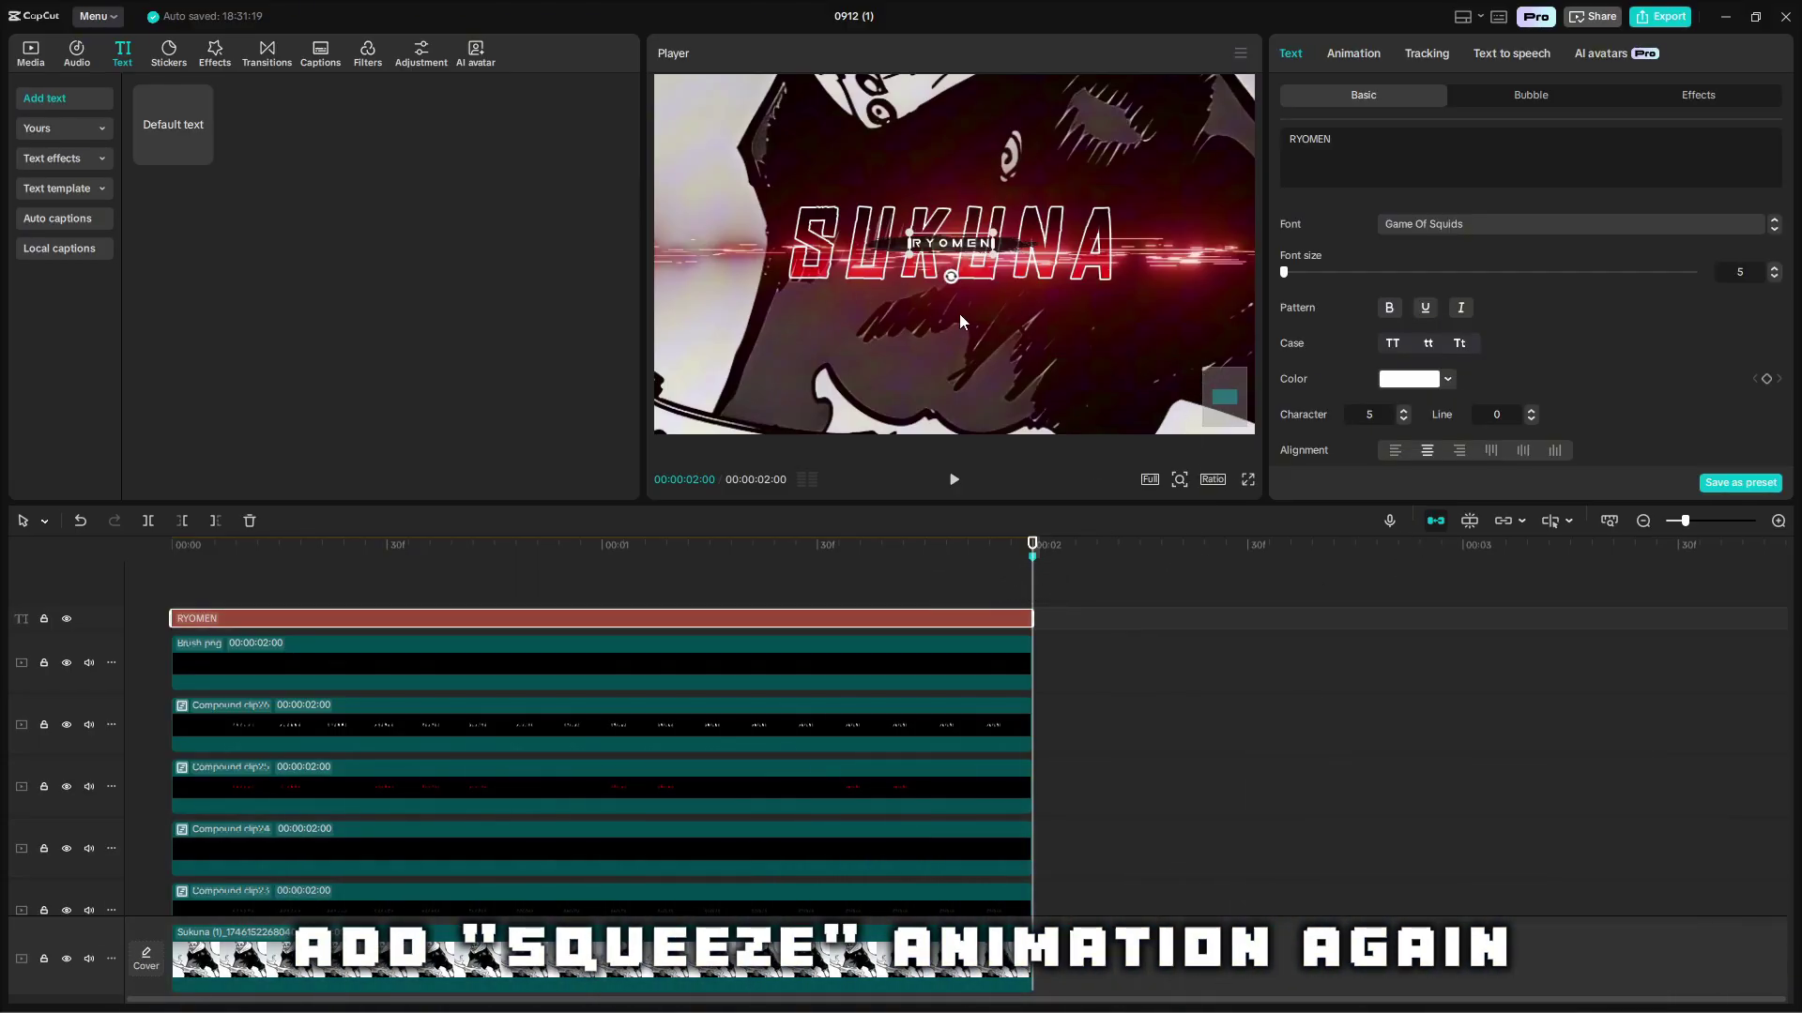
pyautogui.click(1354, 54)
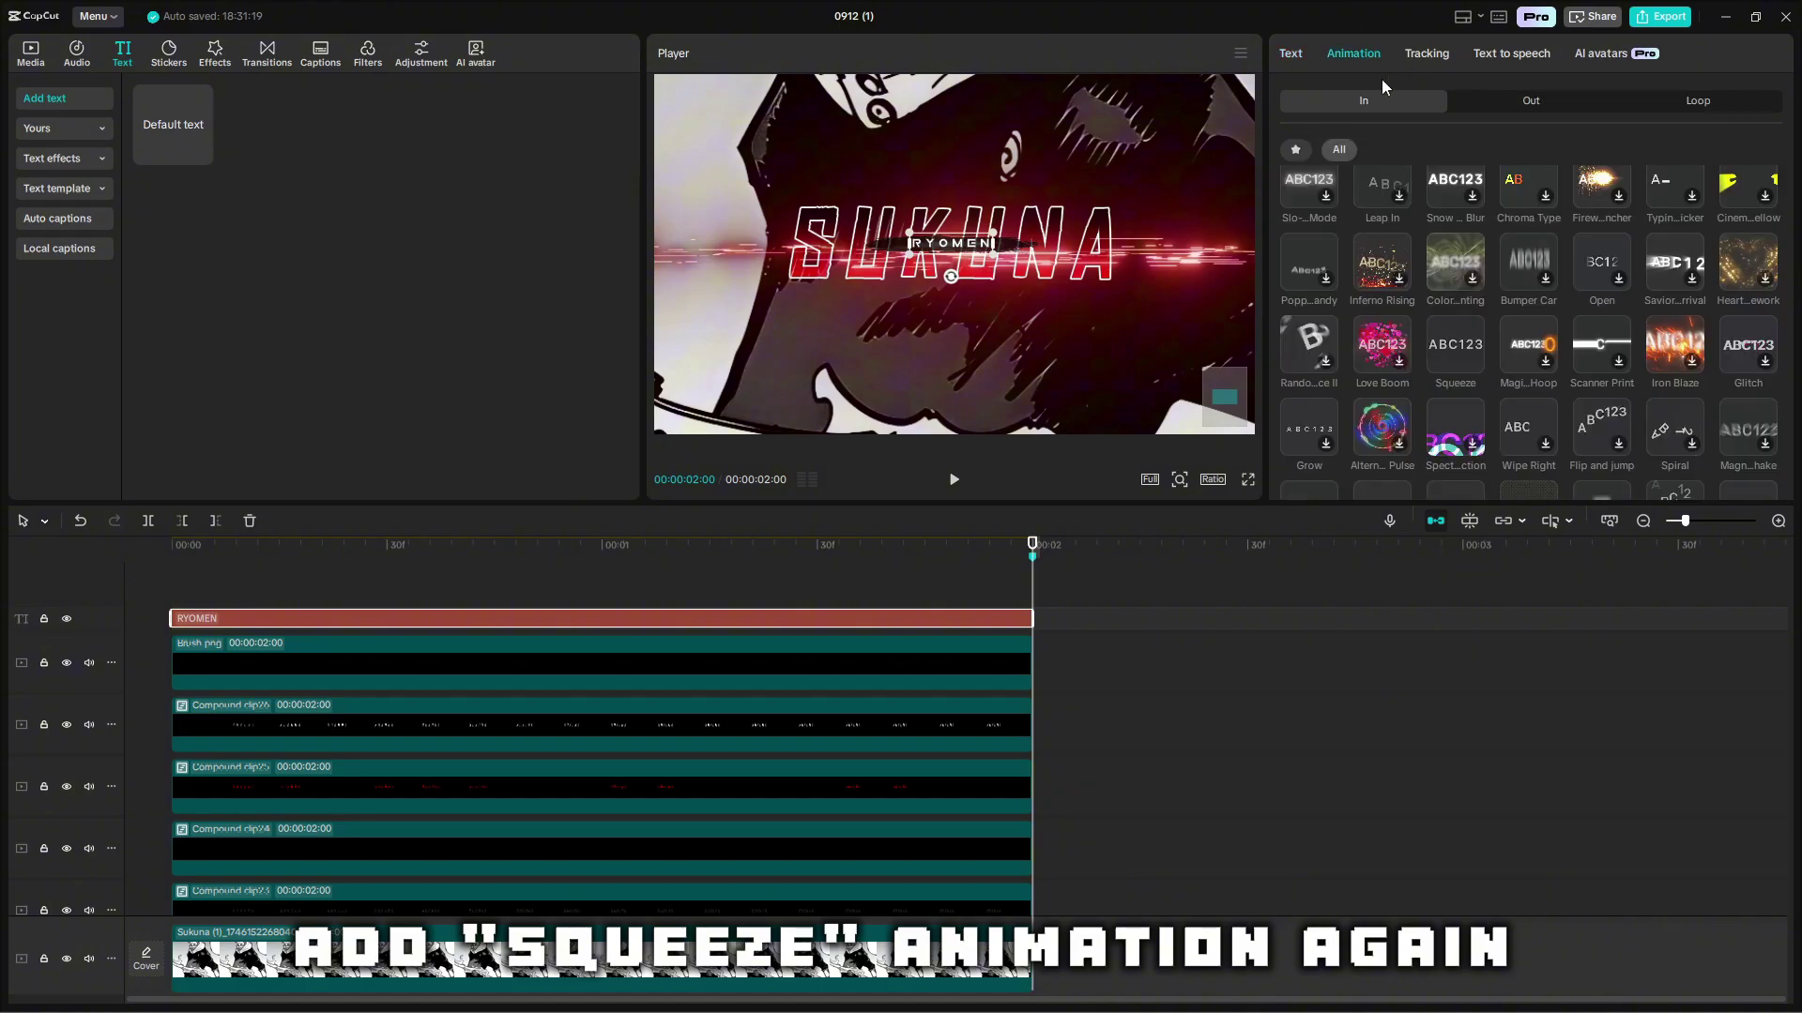
pyautogui.click(1451, 352)
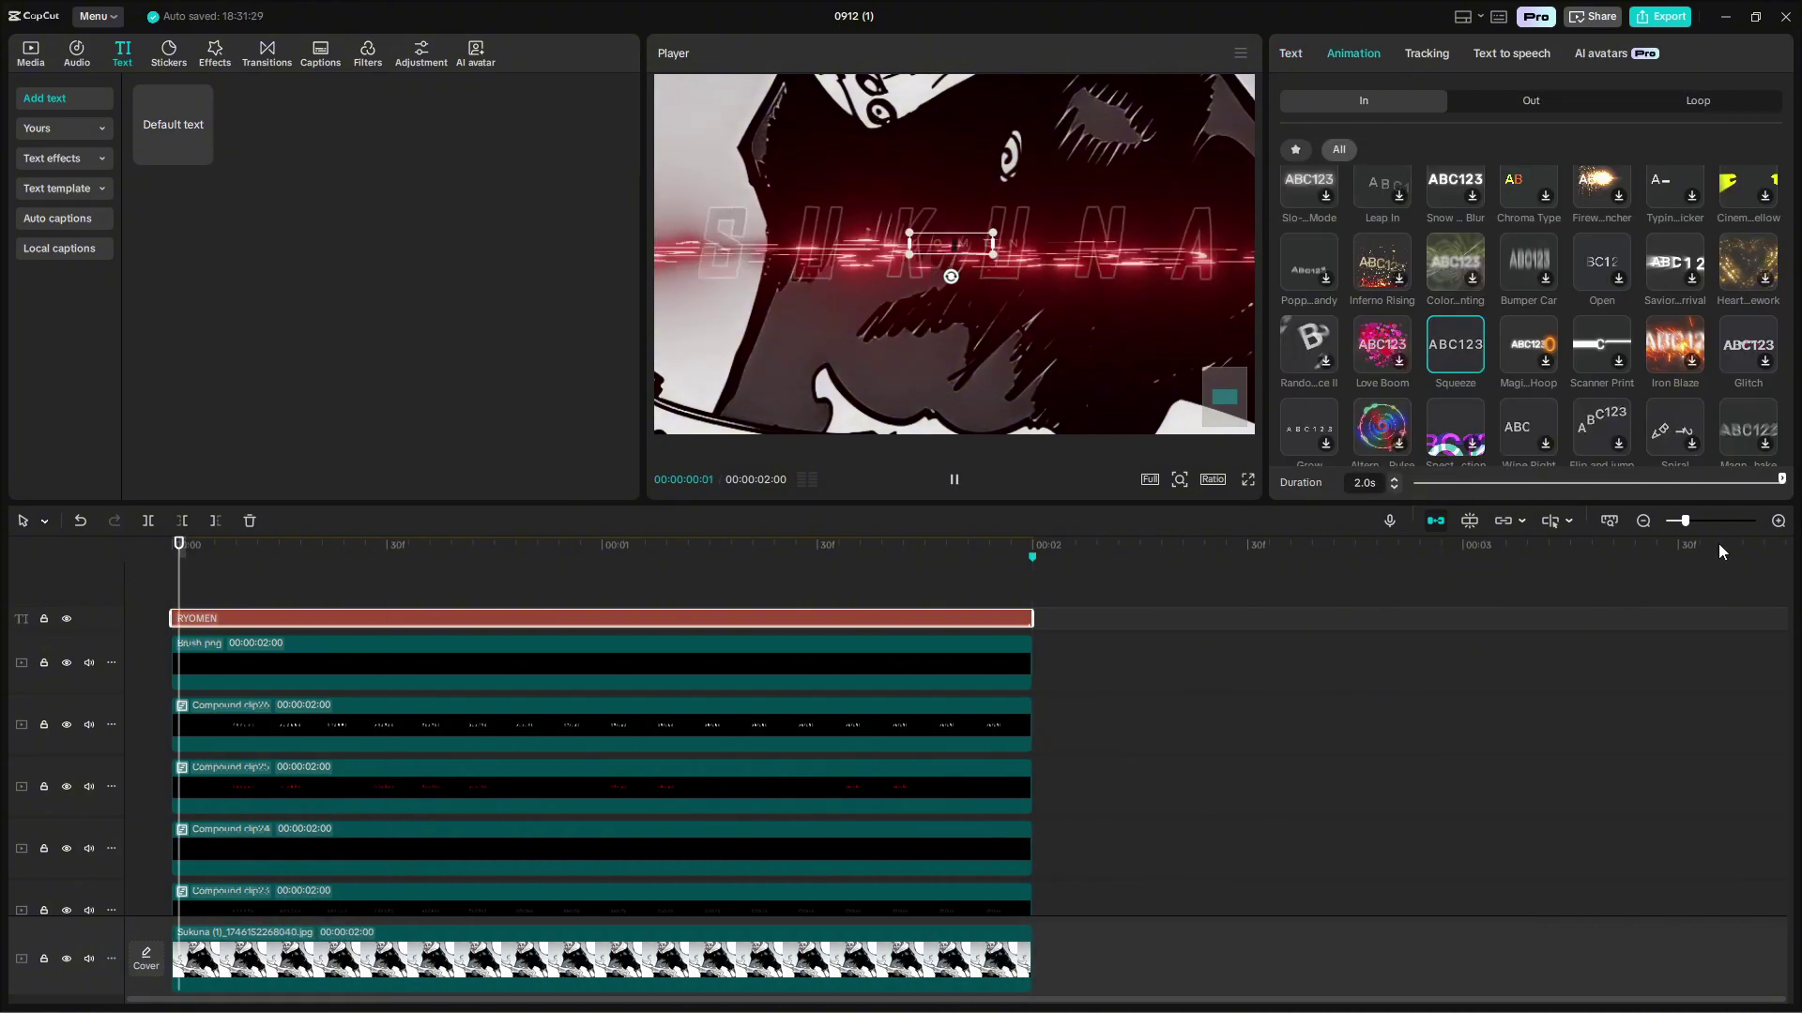
pyautogui.click(1207, 610)
pyautogui.press('space')
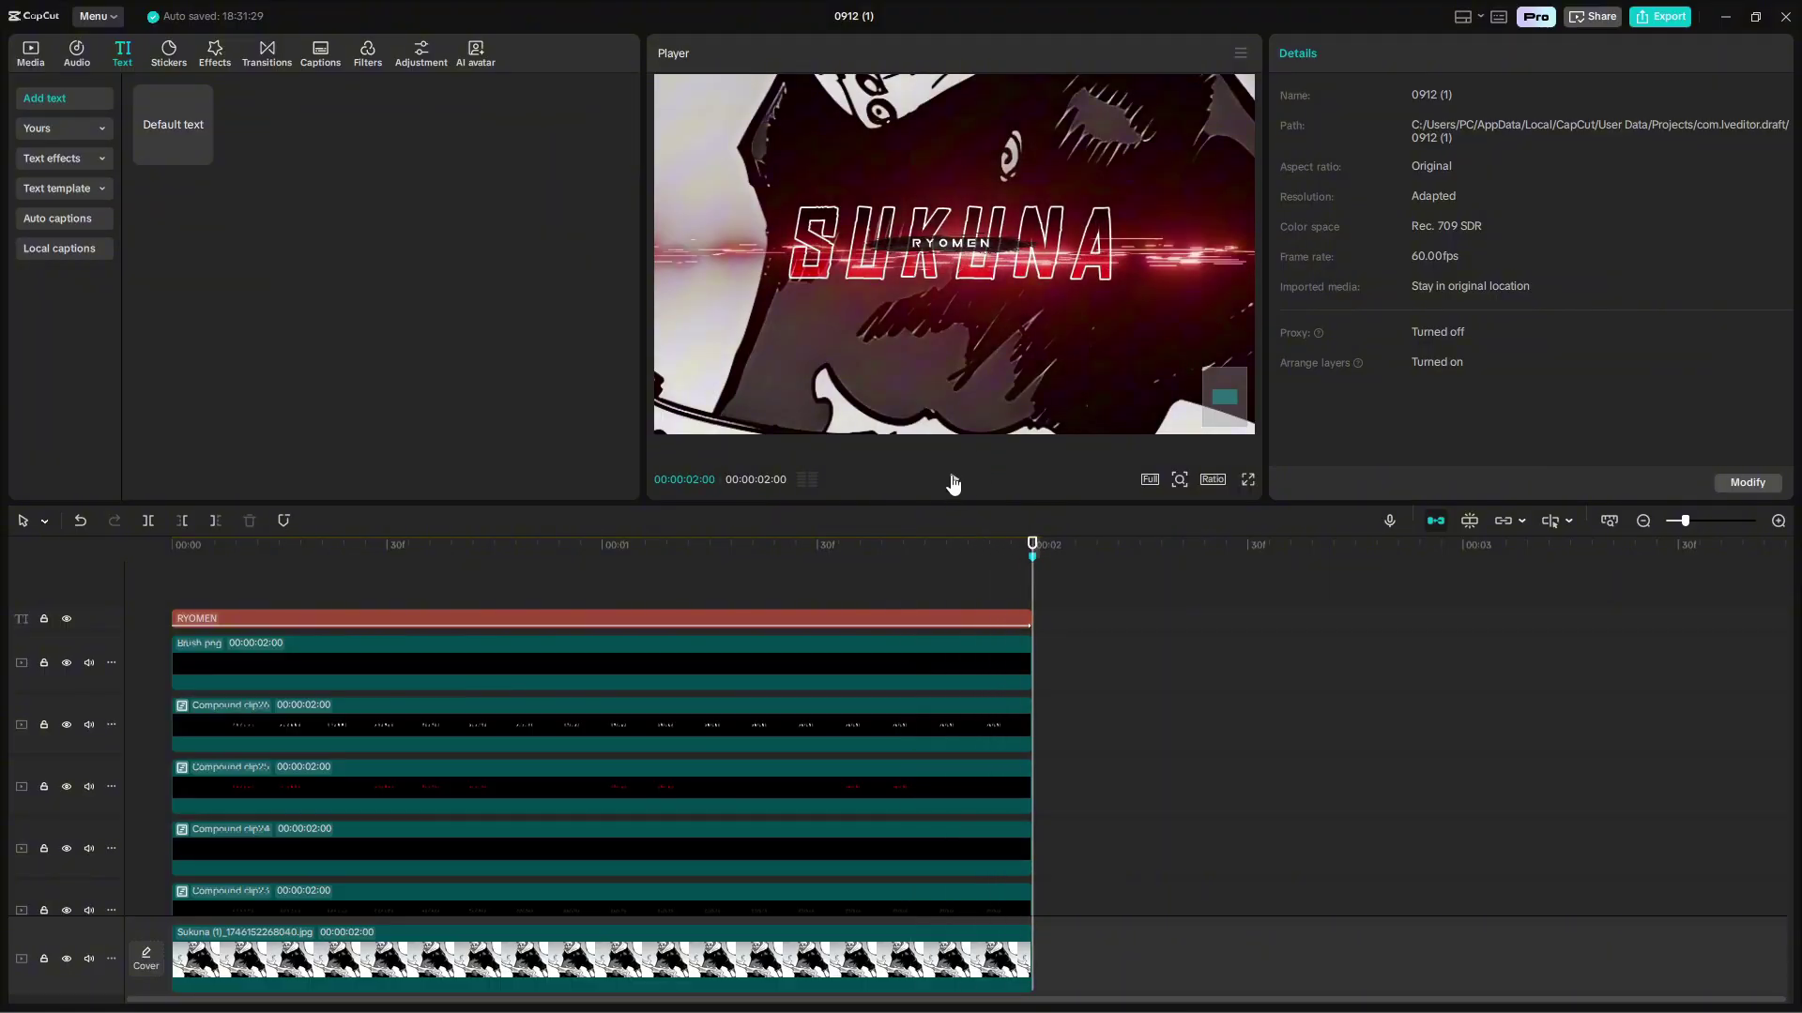
# Turn the RYOMEN text clip into a compound clip.
pyautogui.click(1085, 609)
pyautogui.click(1079, 618)
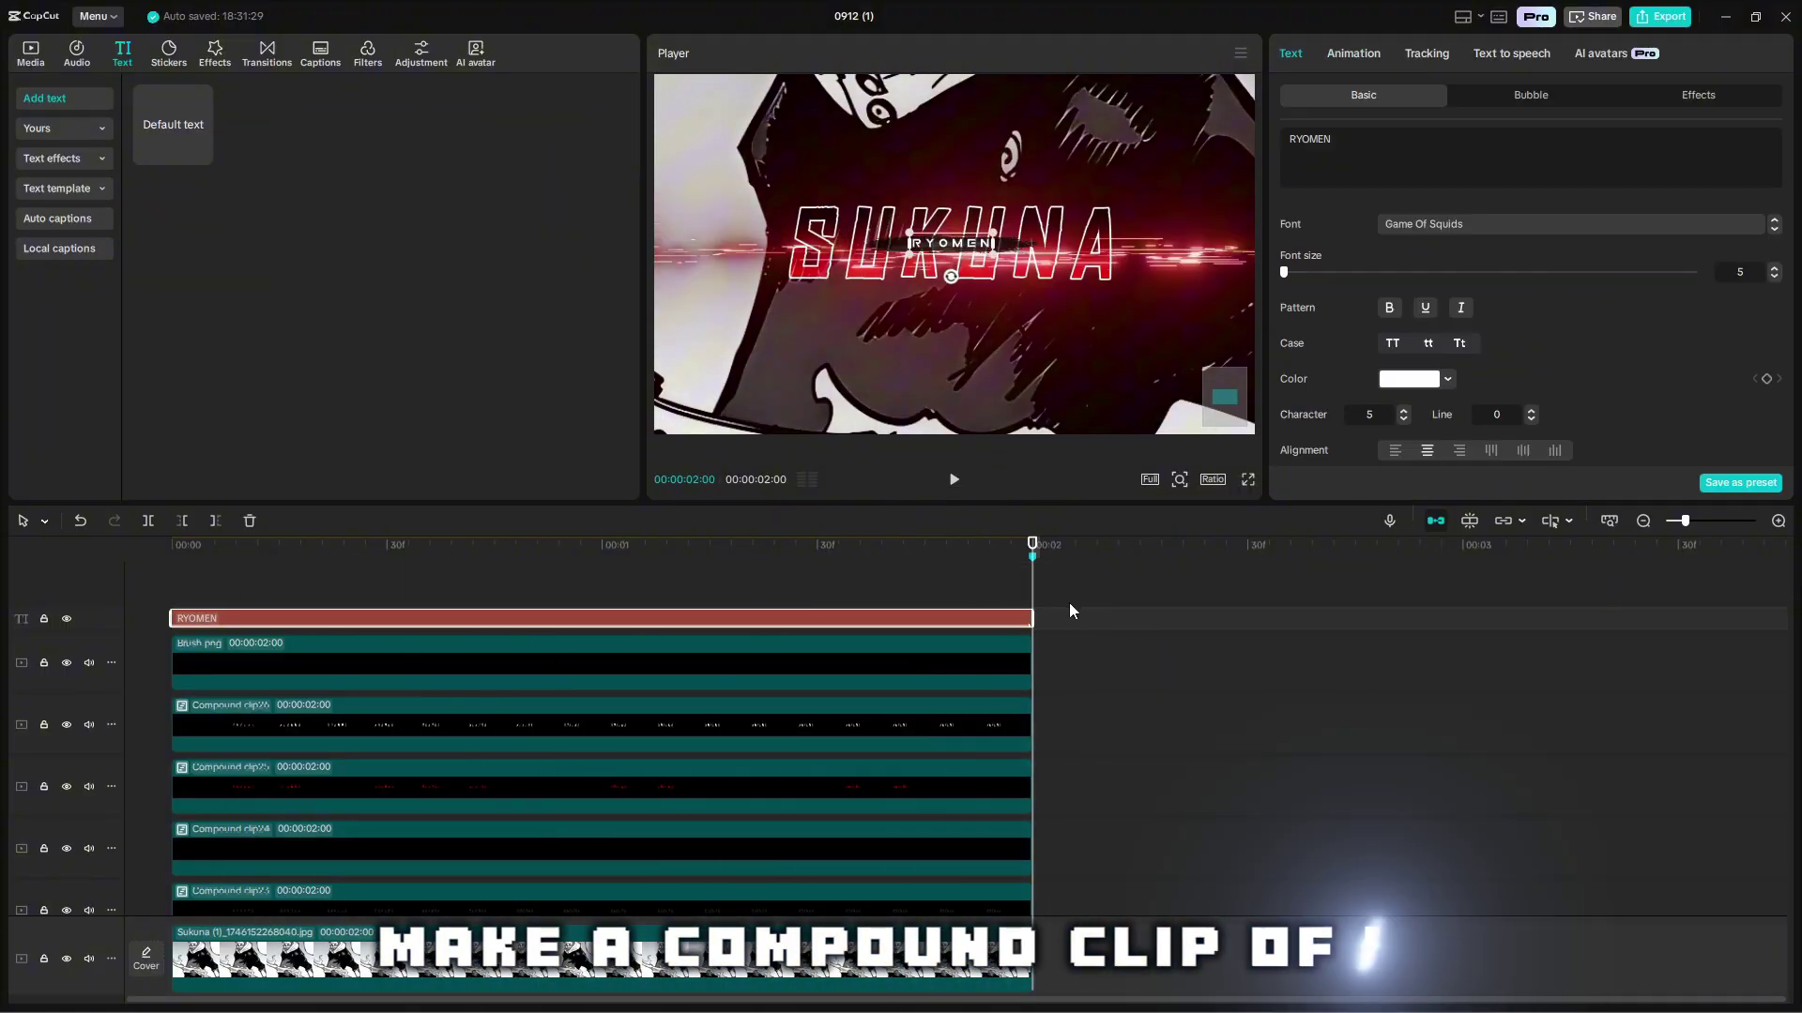
pyautogui.click(1075, 613)
pyautogui.click(1022, 620)
pyautogui.hotkey('alt', 'g')
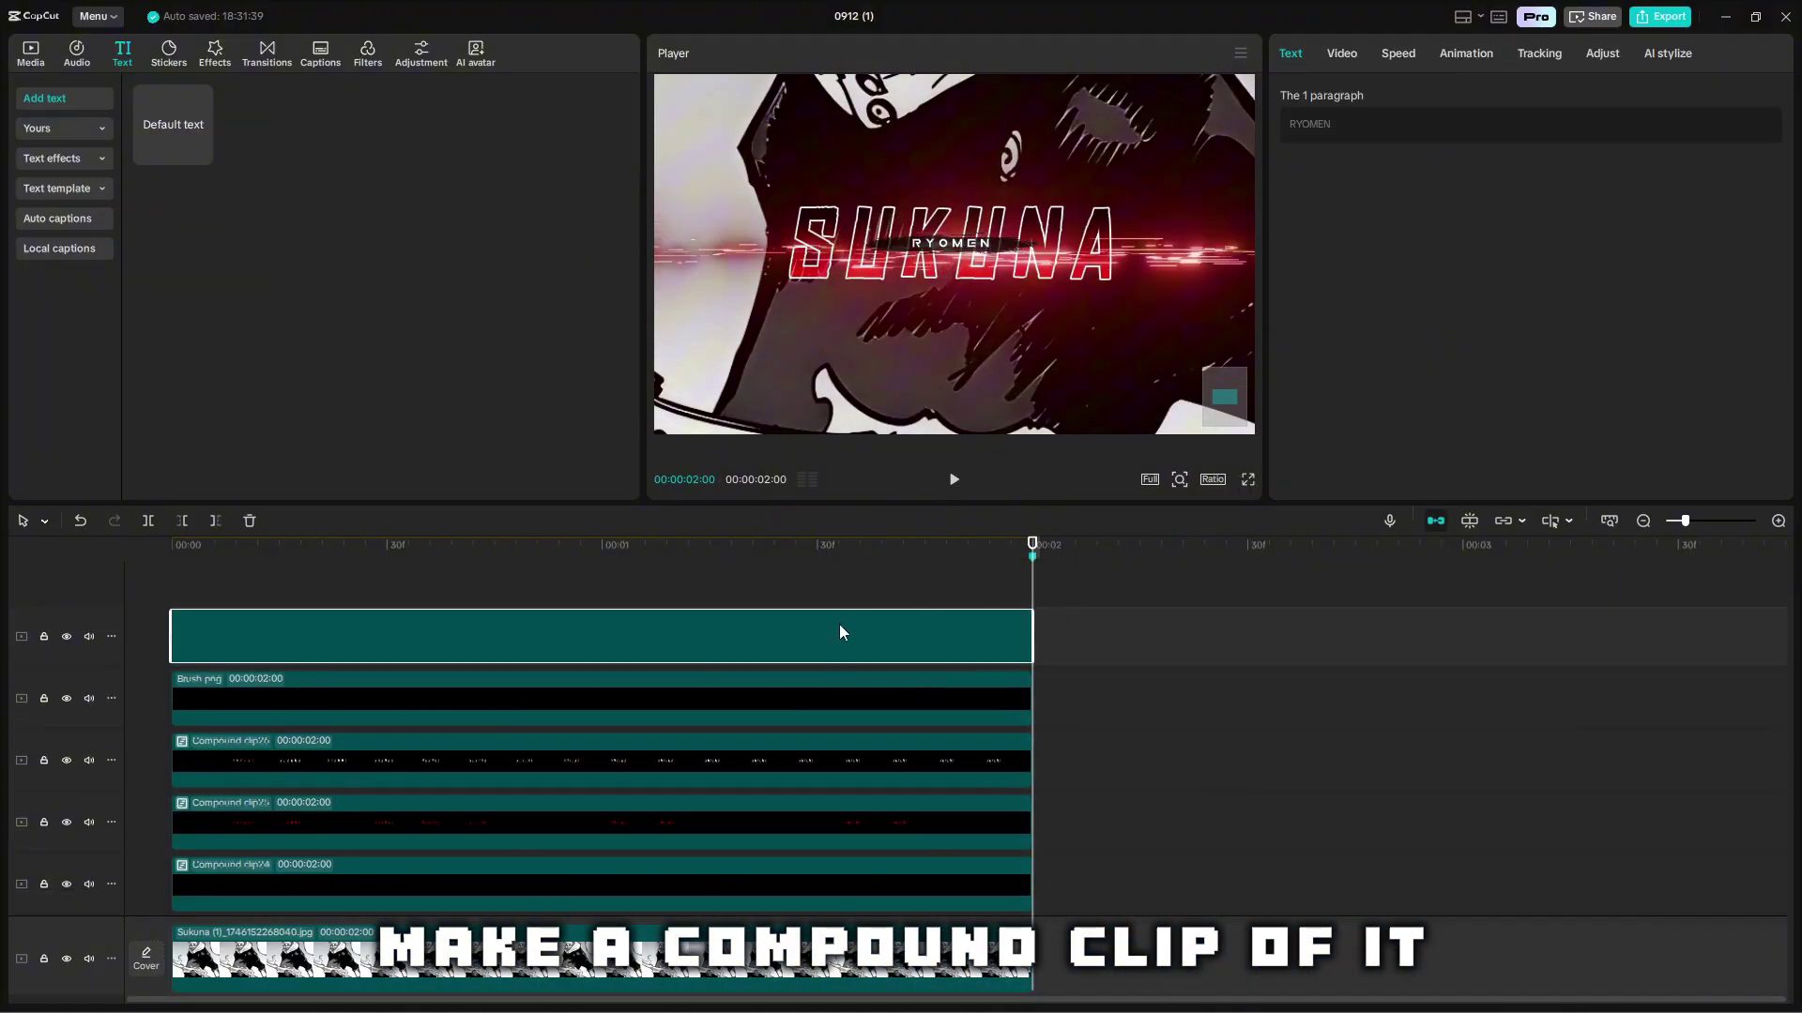
pyautogui.click(799, 583)
pyautogui.click(987, 615)
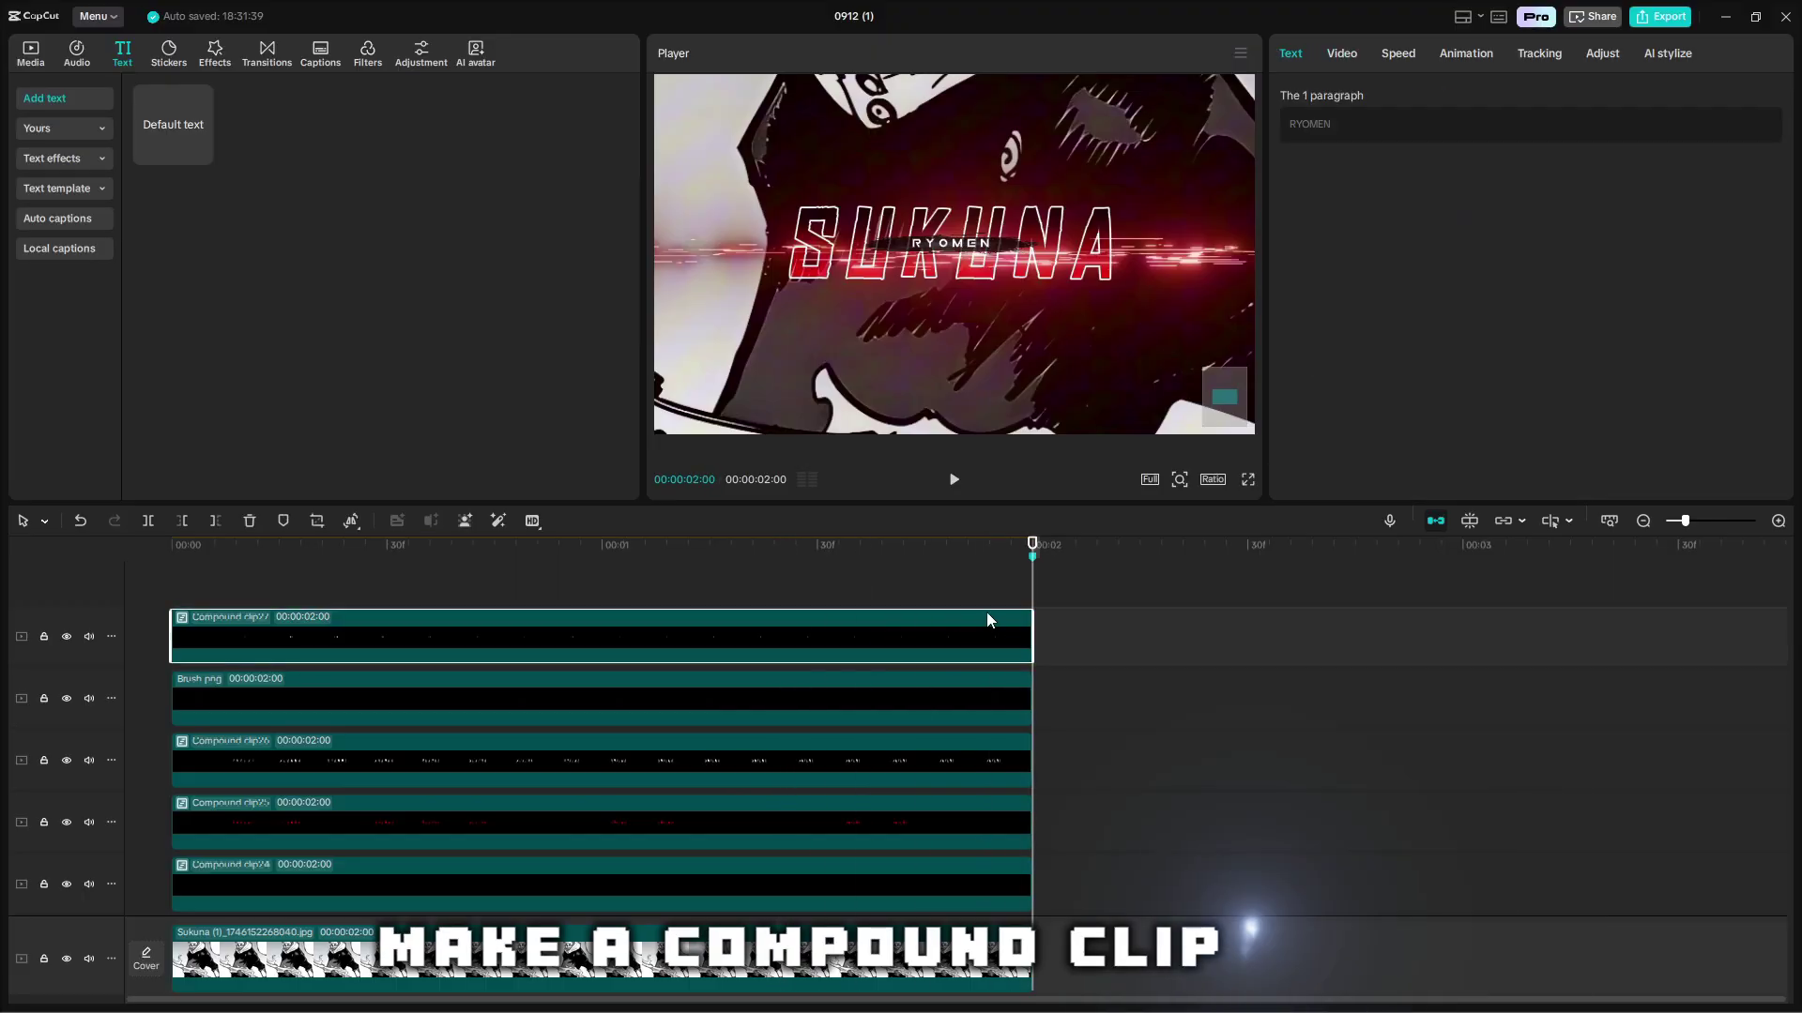
# Inside the RYOMEN compound clip, add the Glow 2 video effect above the text and trim it to the text's end.
pyautogui.doubleClick(856, 638)
pyautogui.press('Down')
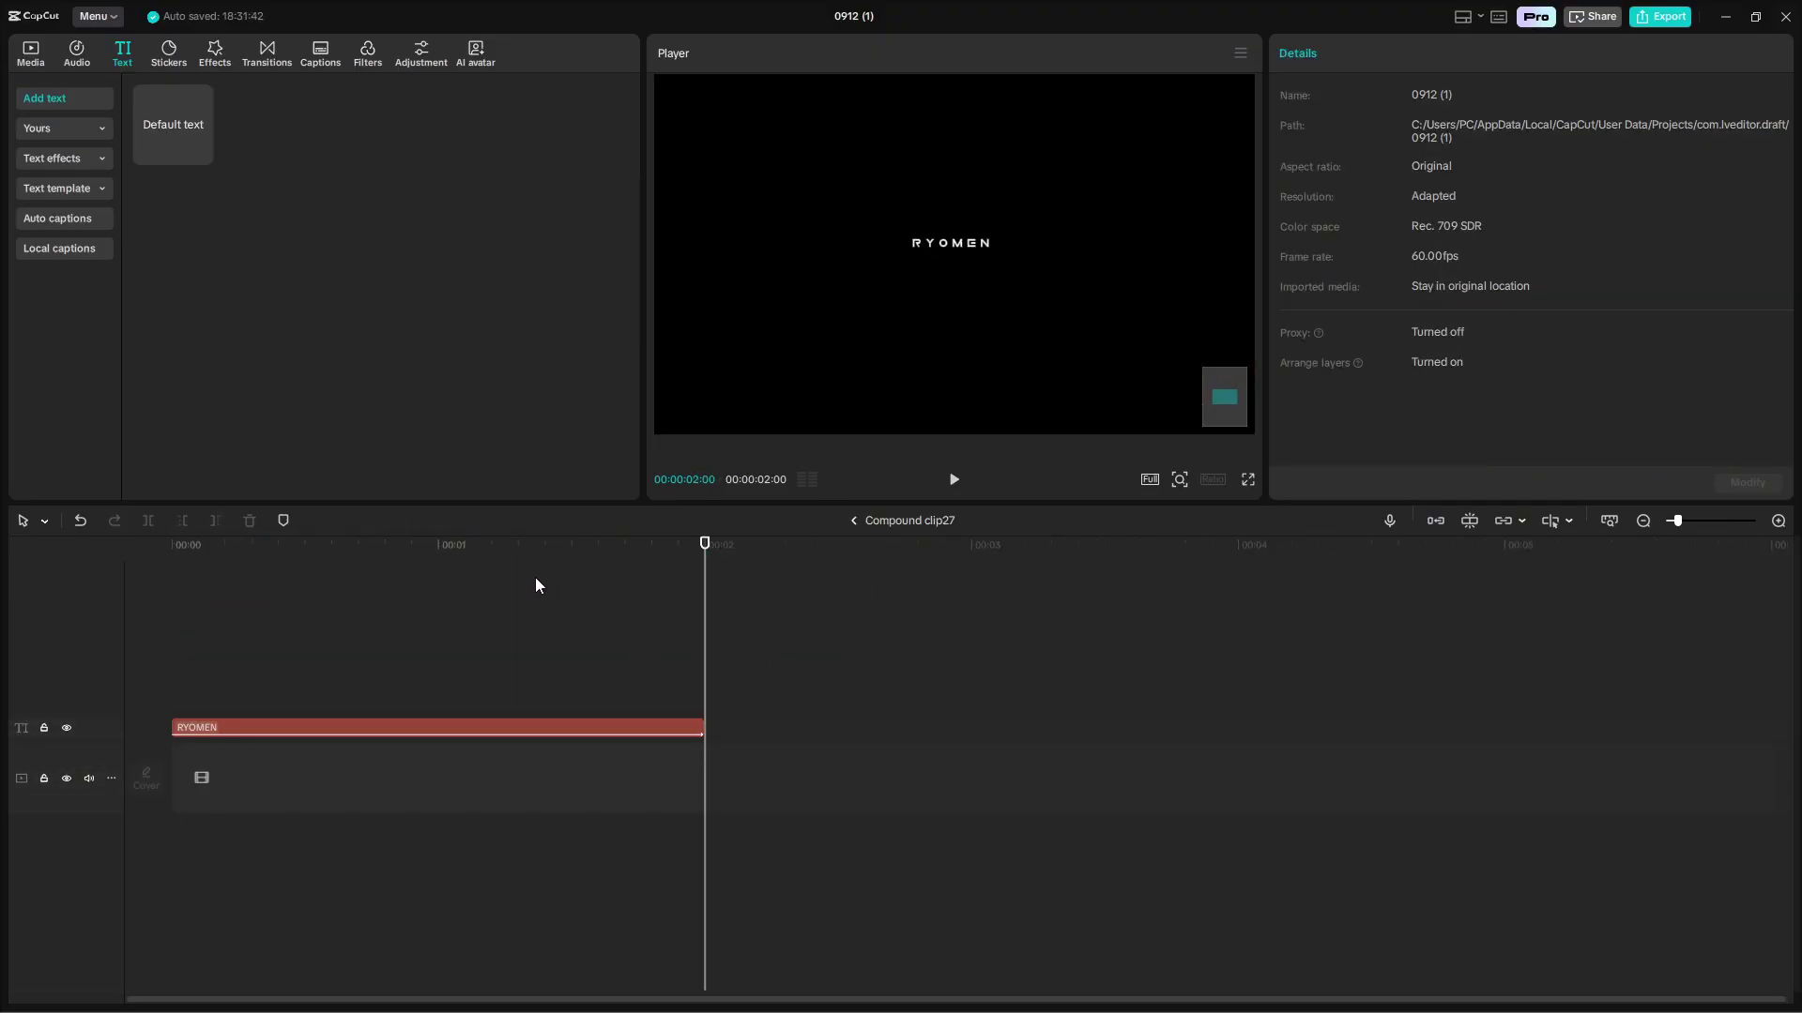
pyautogui.click(220, 60)
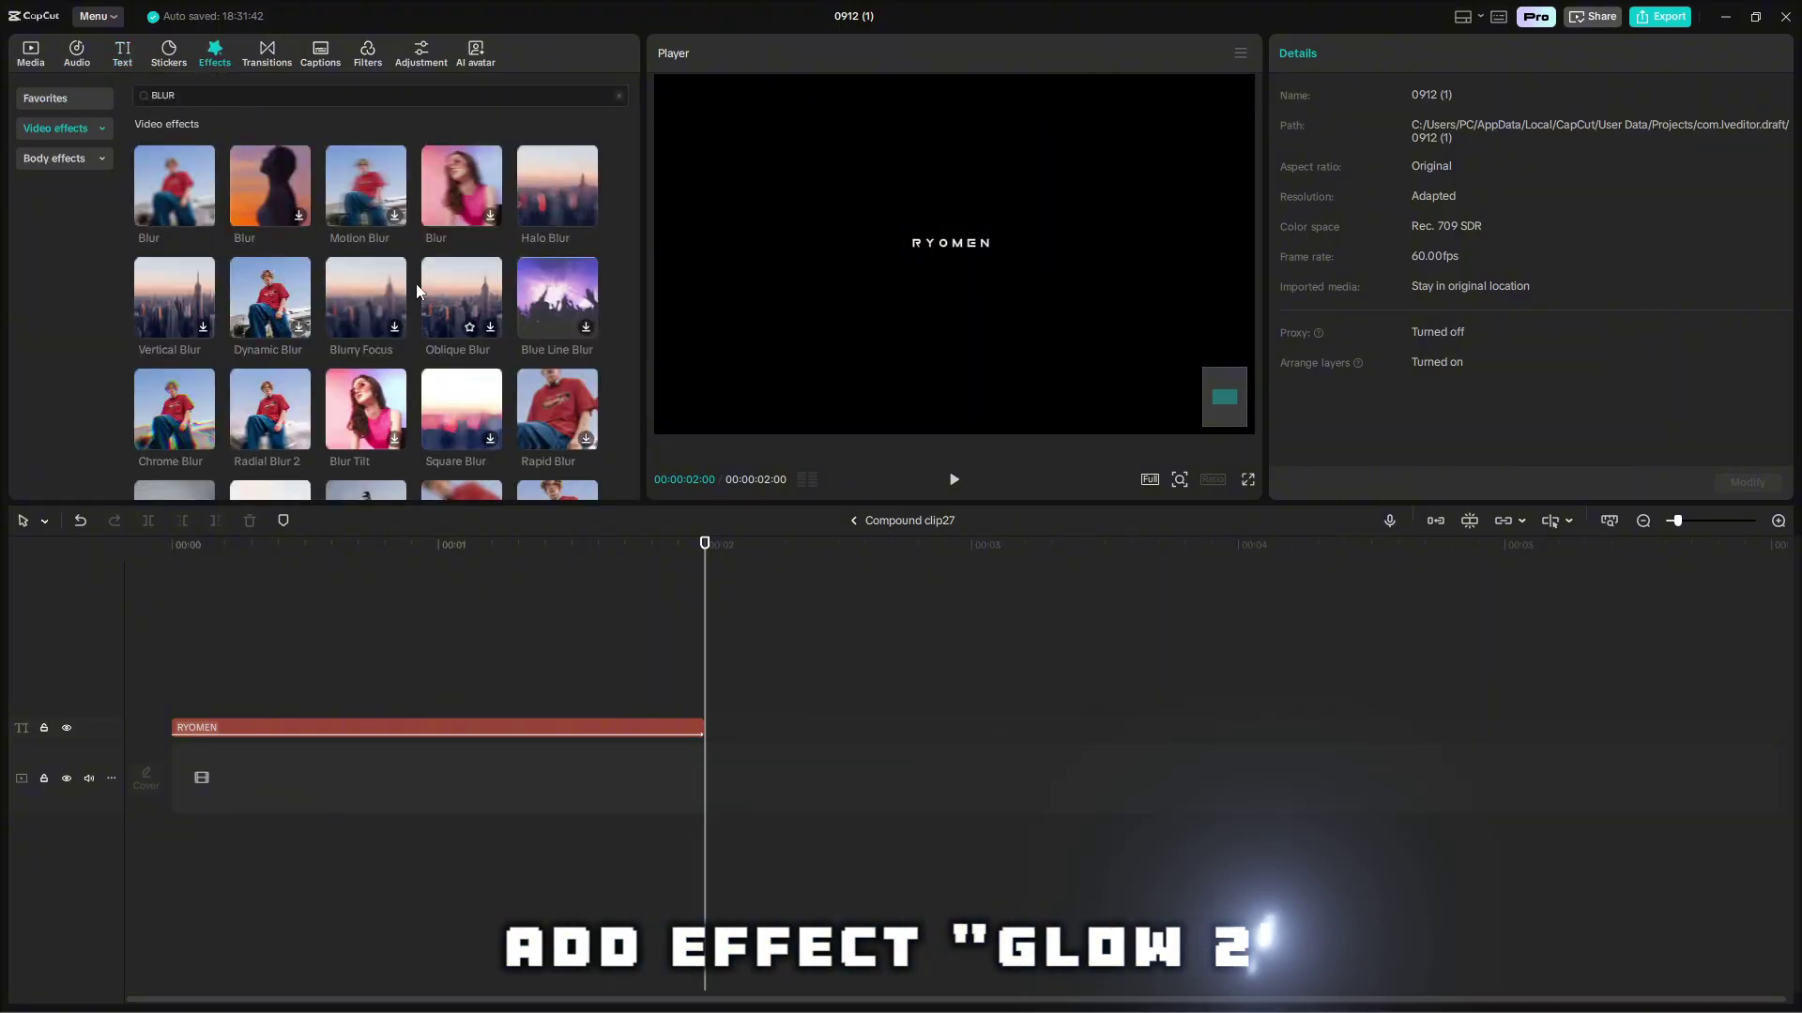
pyautogui.click(246, 96)
pyautogui.write('GLOW 2')
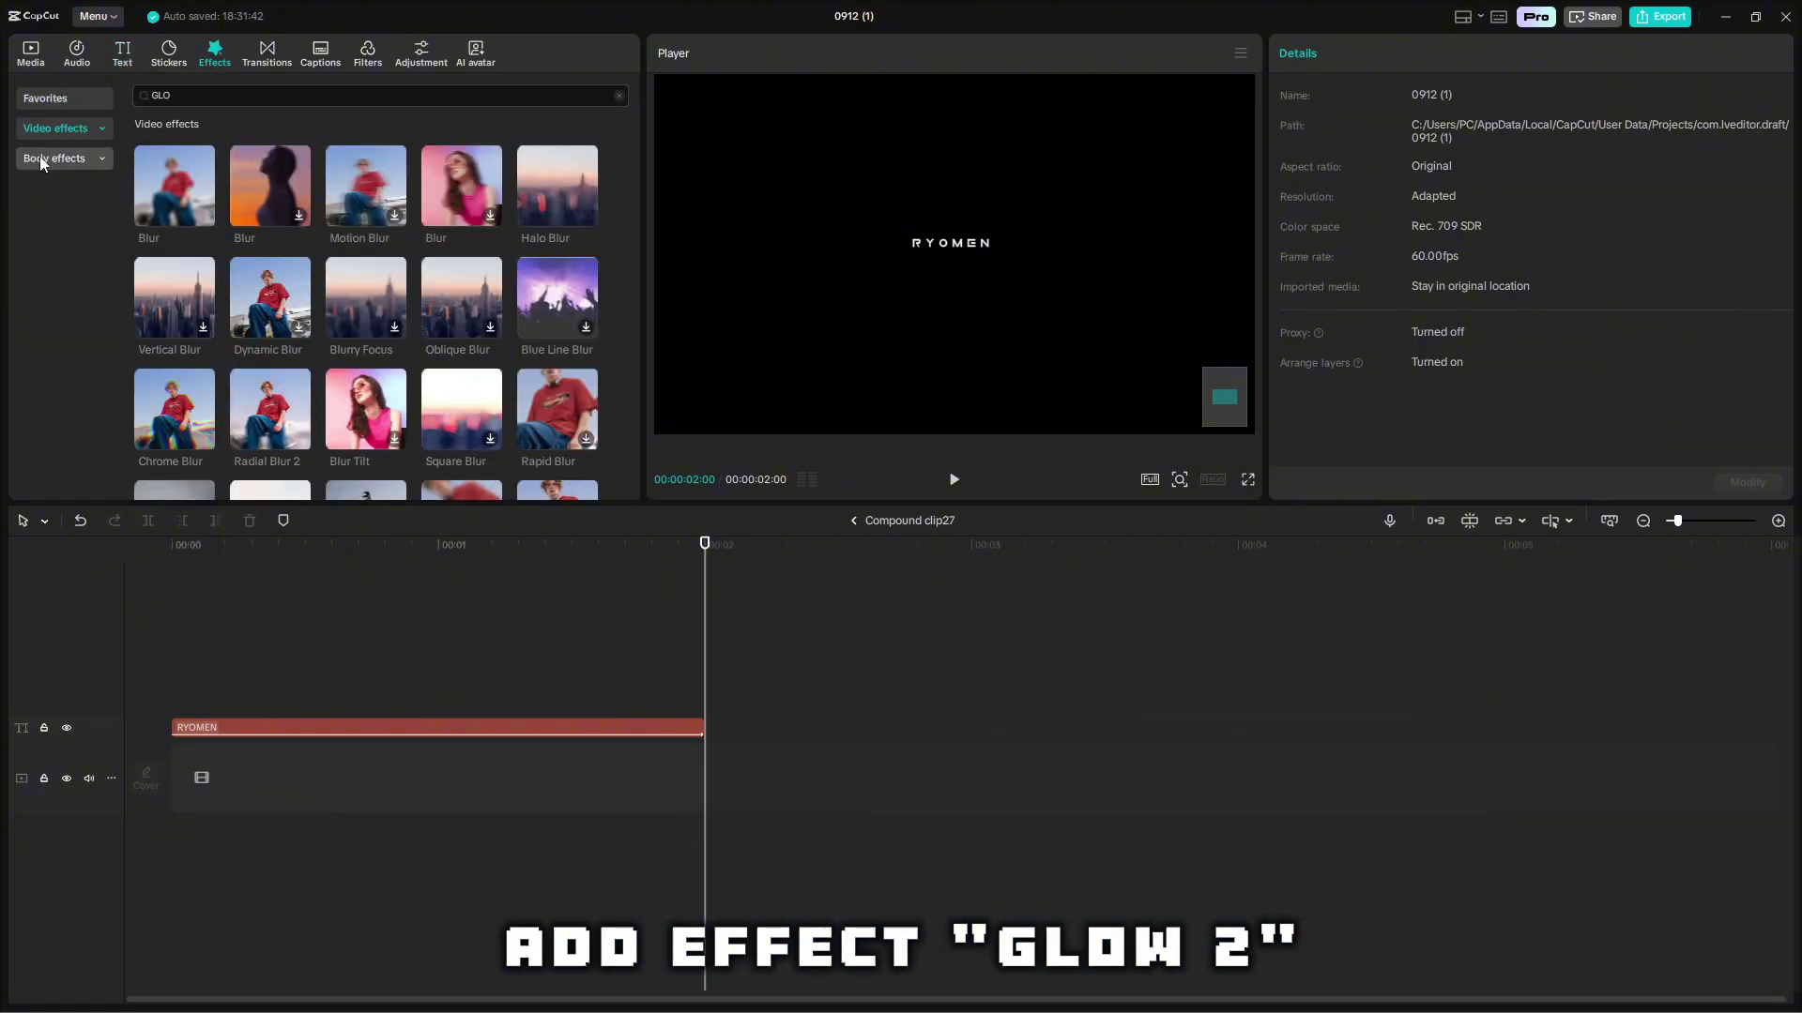
pyautogui.tripleClick(197, 94)
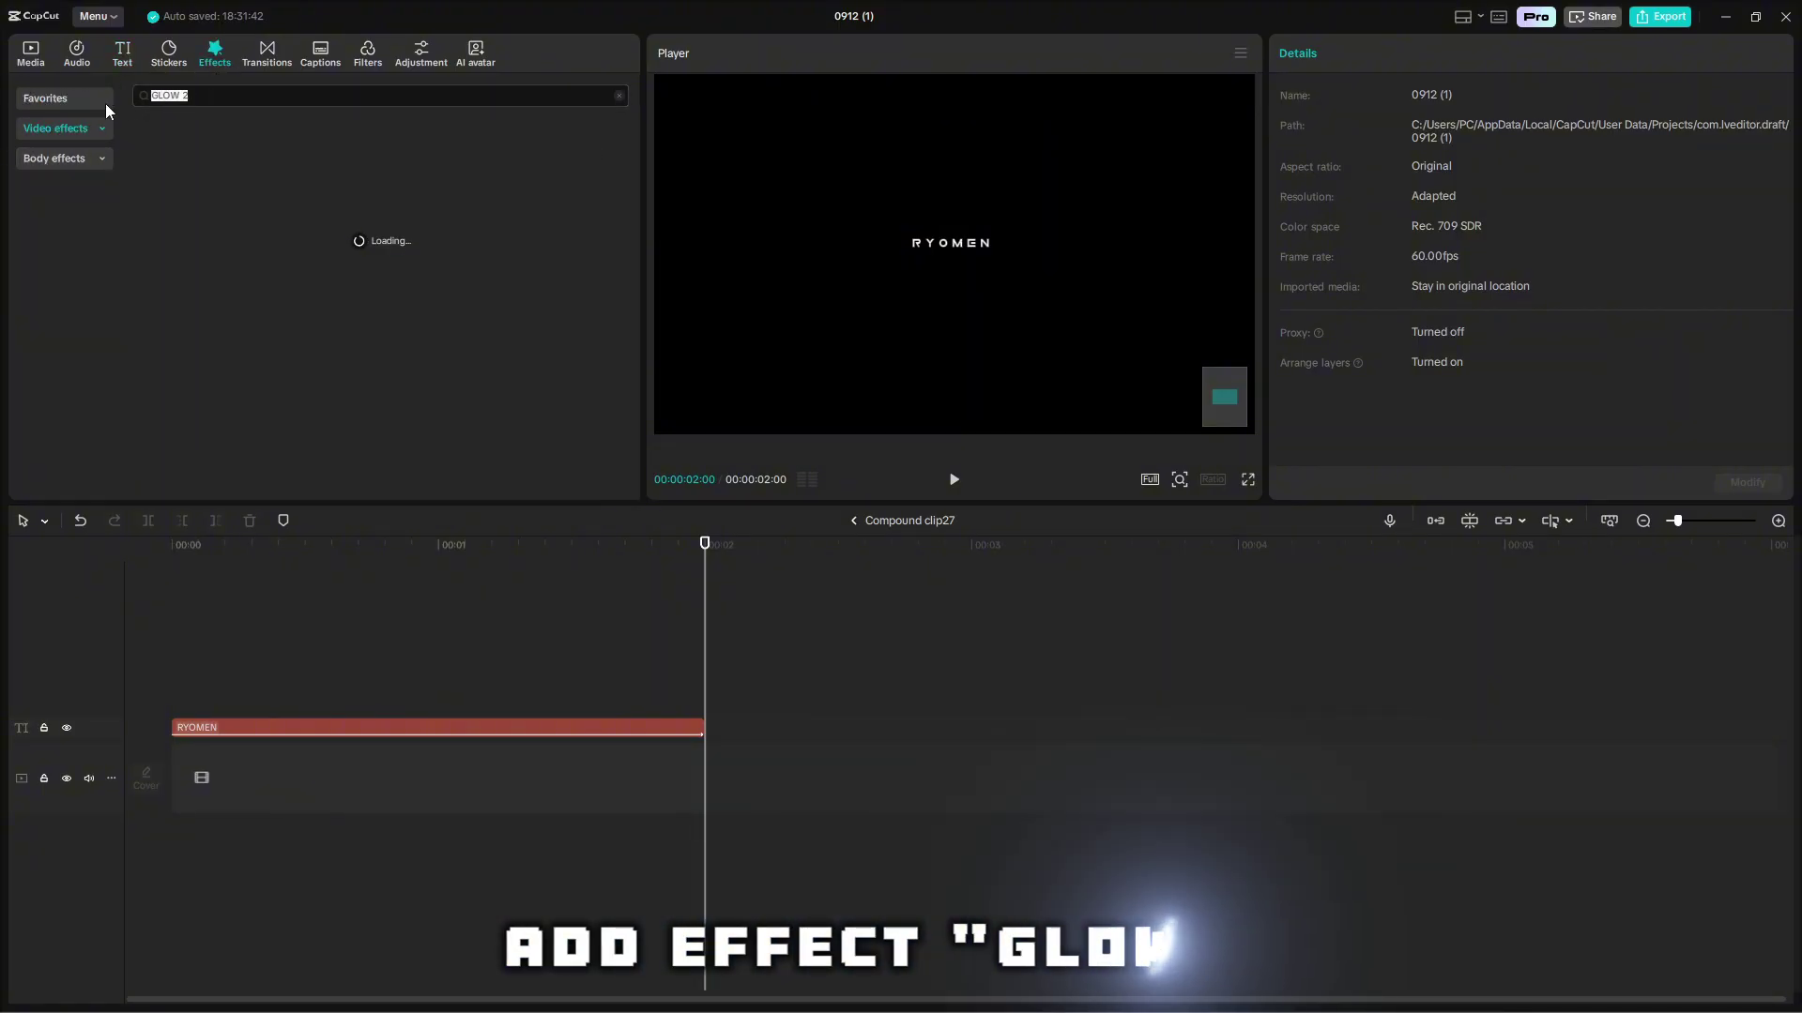
pyautogui.click(215, 101)
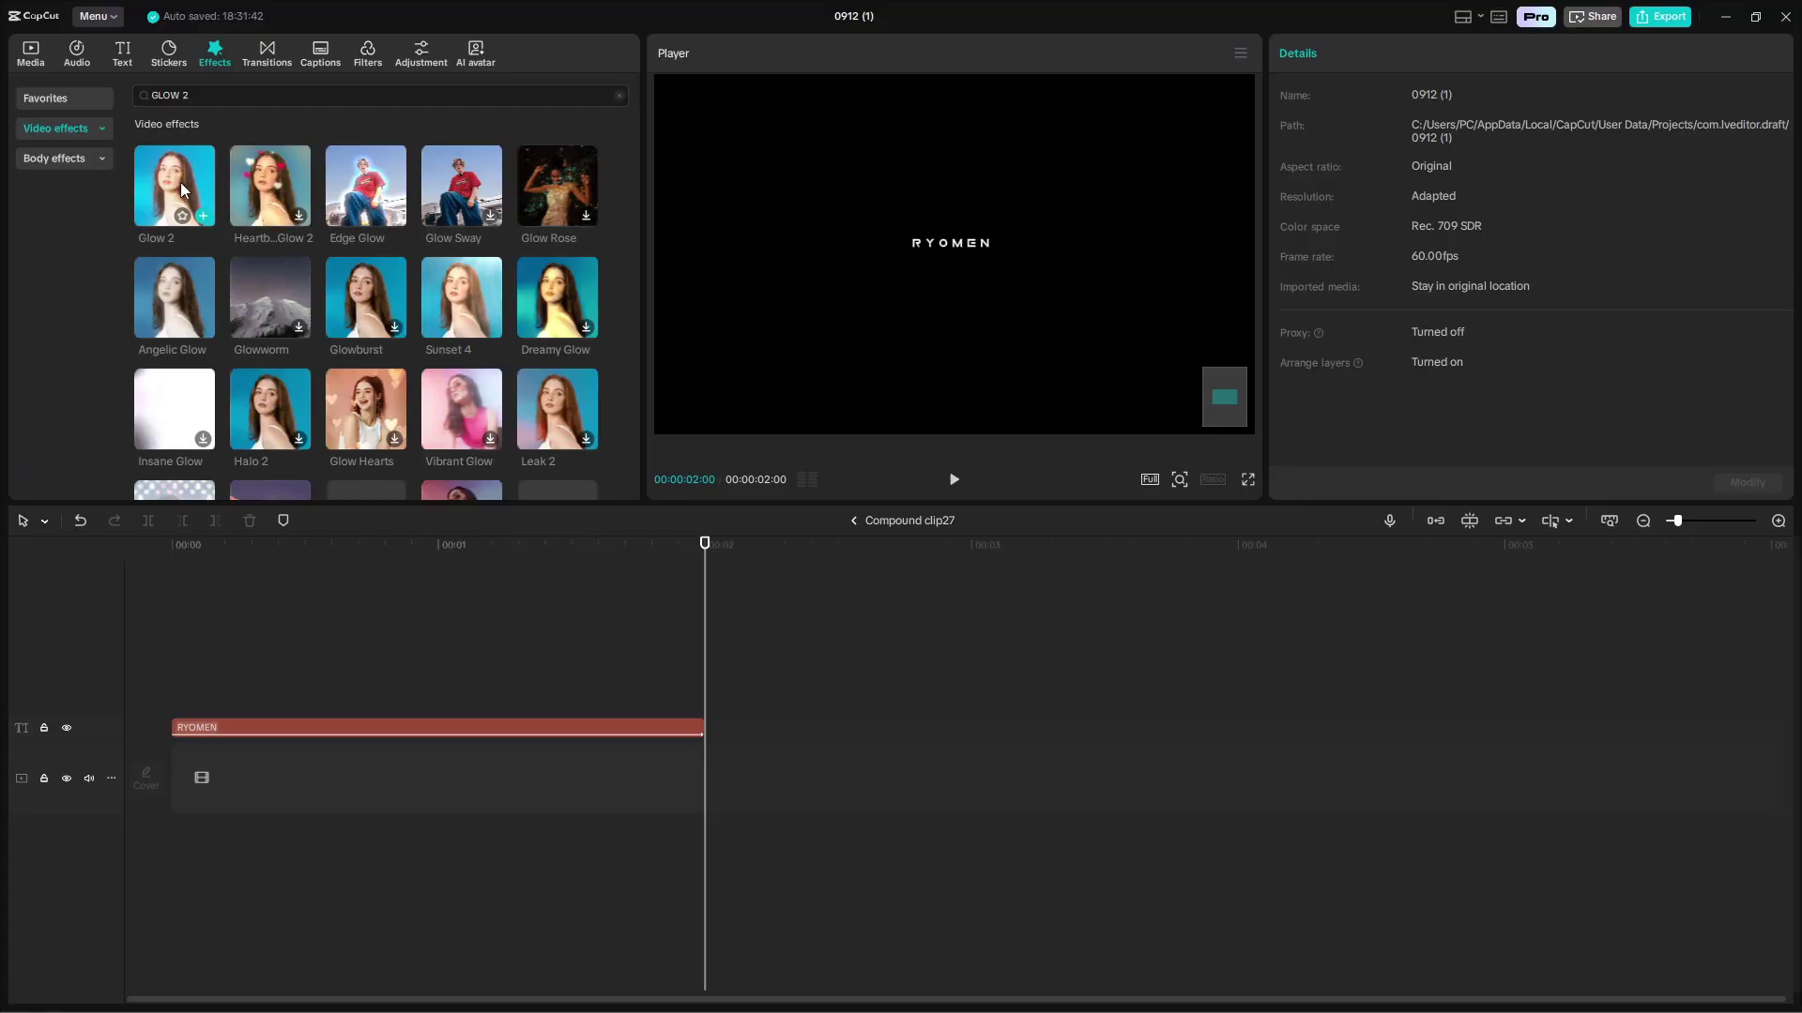
pyautogui.moveTo(180, 182); pyautogui.dragTo(41, 640)
pyautogui.press('w')
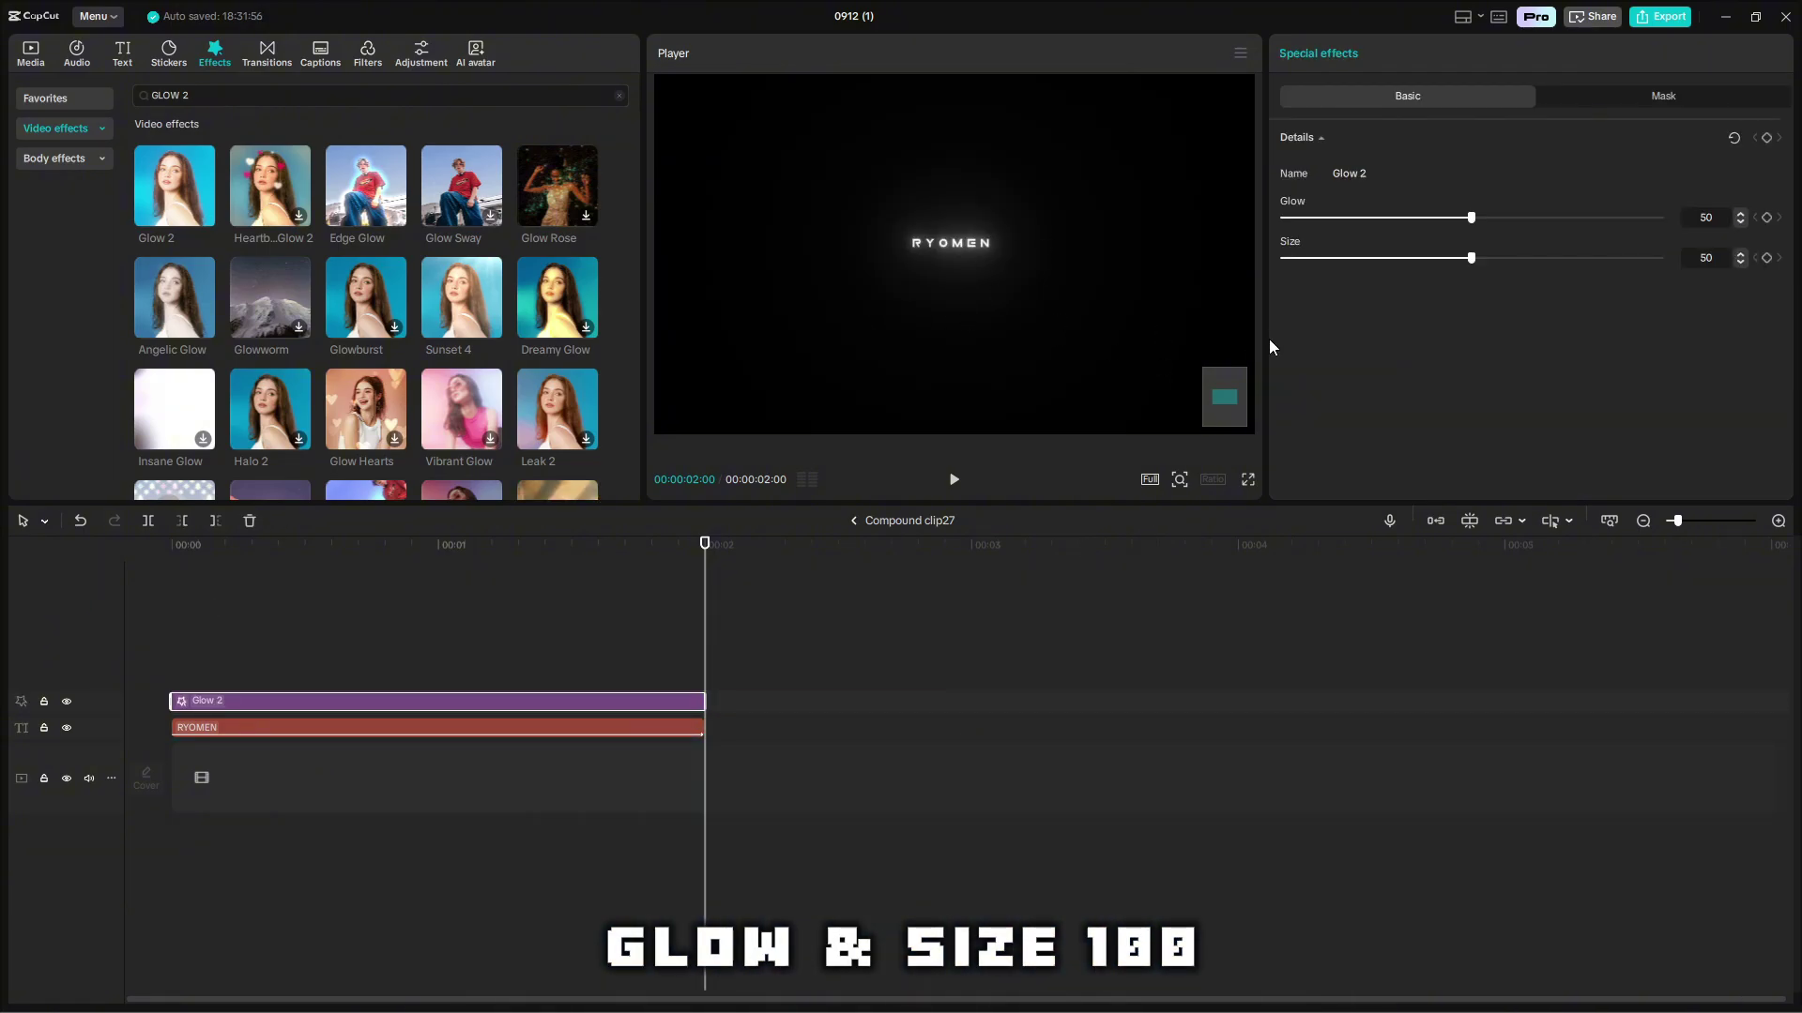
# Set the Glow 2 effect's Glow and Size both to 100 and play back the glowing text.
pyautogui.moveTo(1612, 218); pyautogui.dragTo(1735, 273)
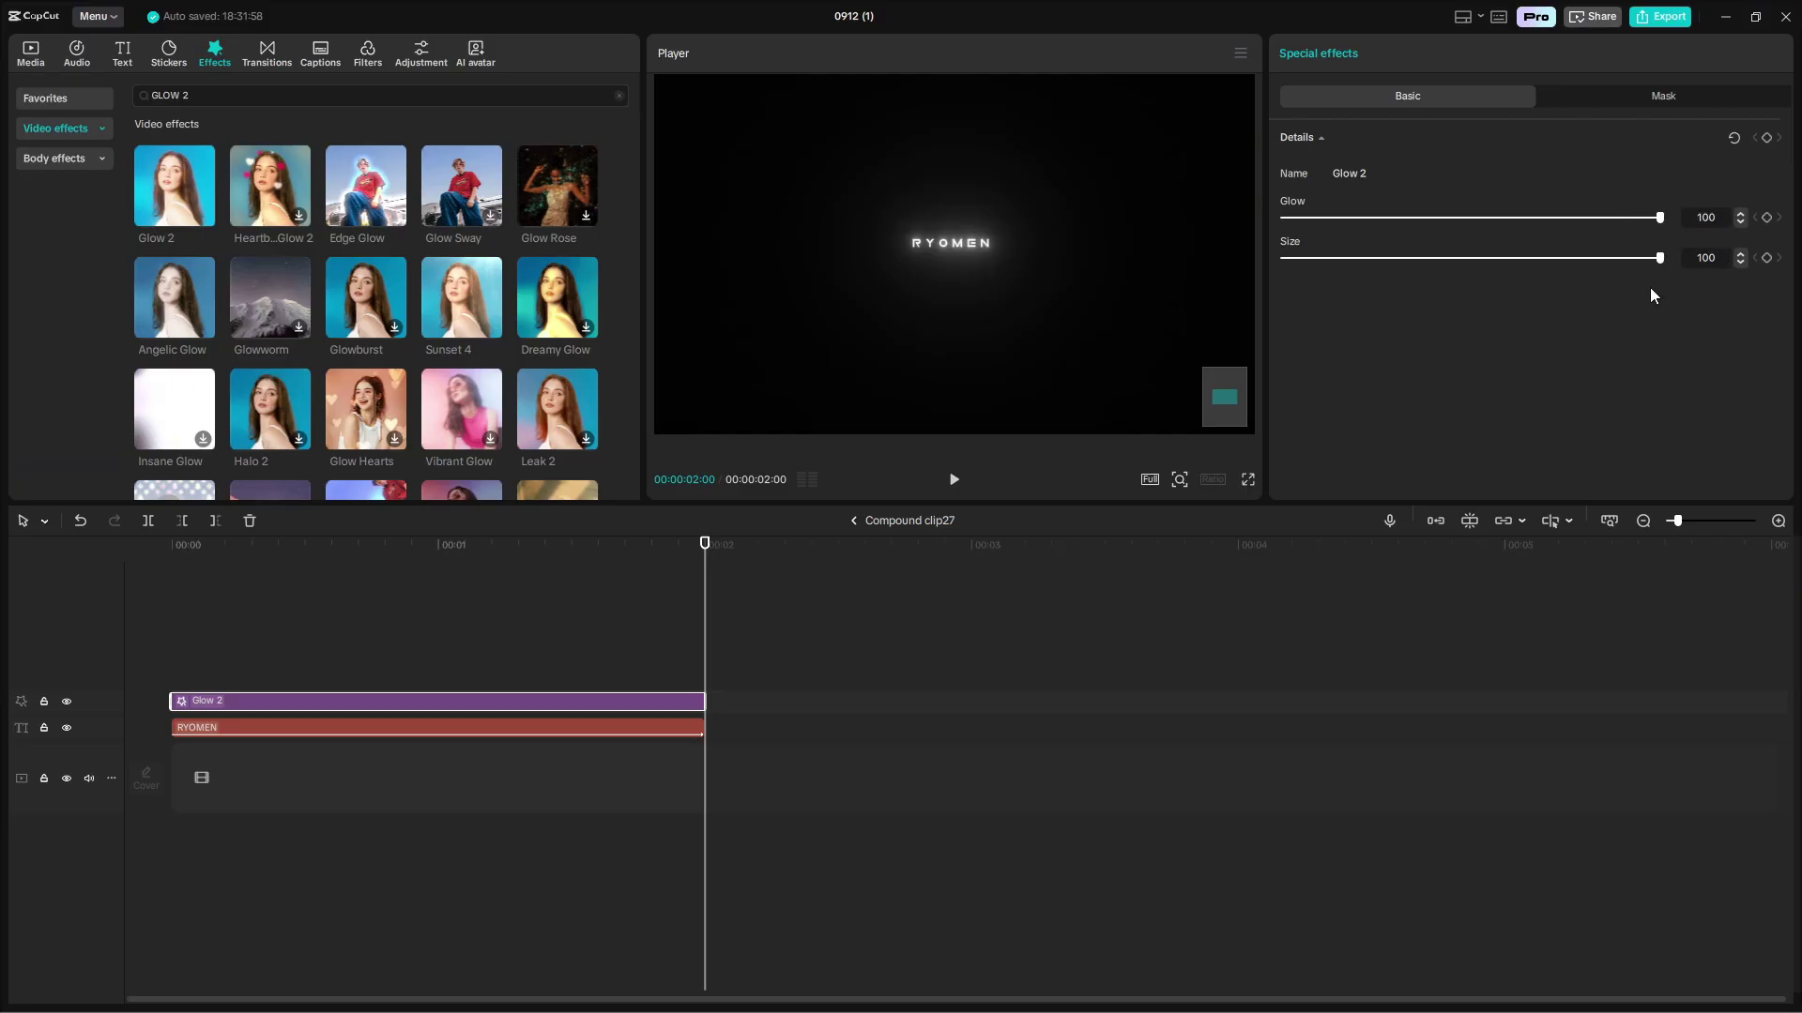
pyautogui.click(699, 605)
pyautogui.press('space')
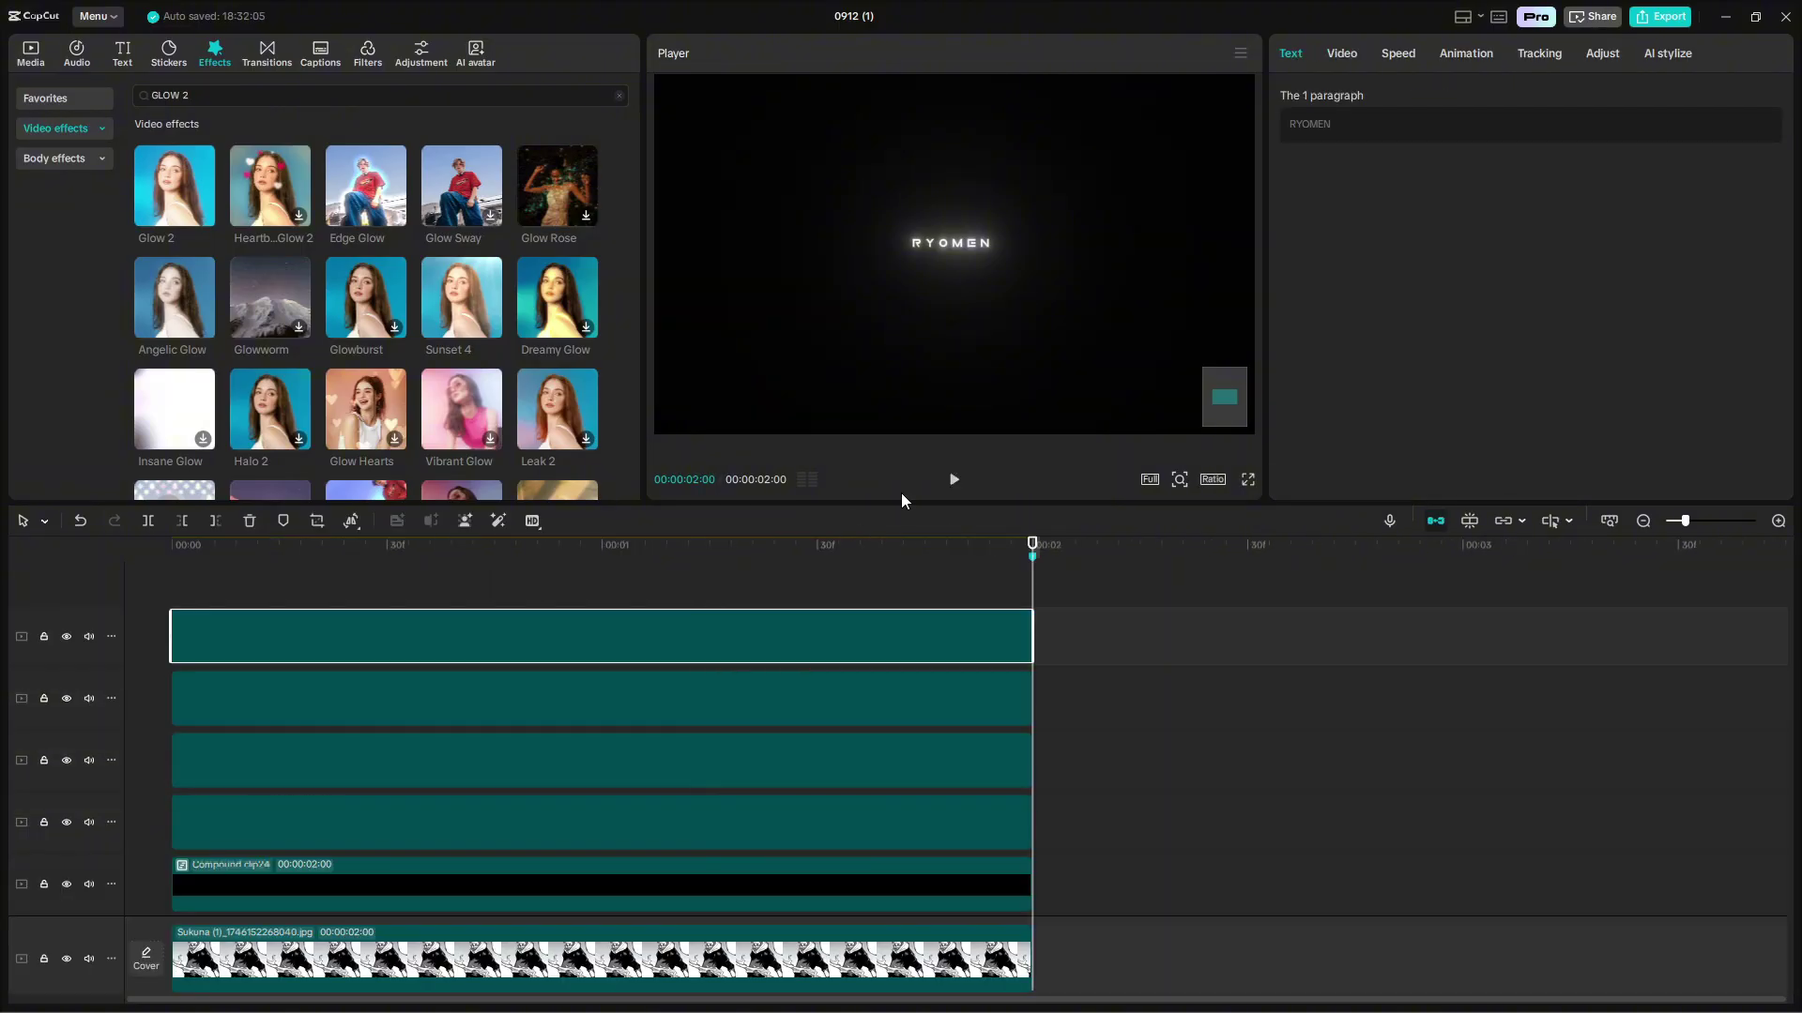
# Return to the main timeline and play the whole edit from the start, including in full screen, to check the RYOMEN glow.
pyautogui.click(853, 521)
pyautogui.click(1154, 633)
pyautogui.press('space')
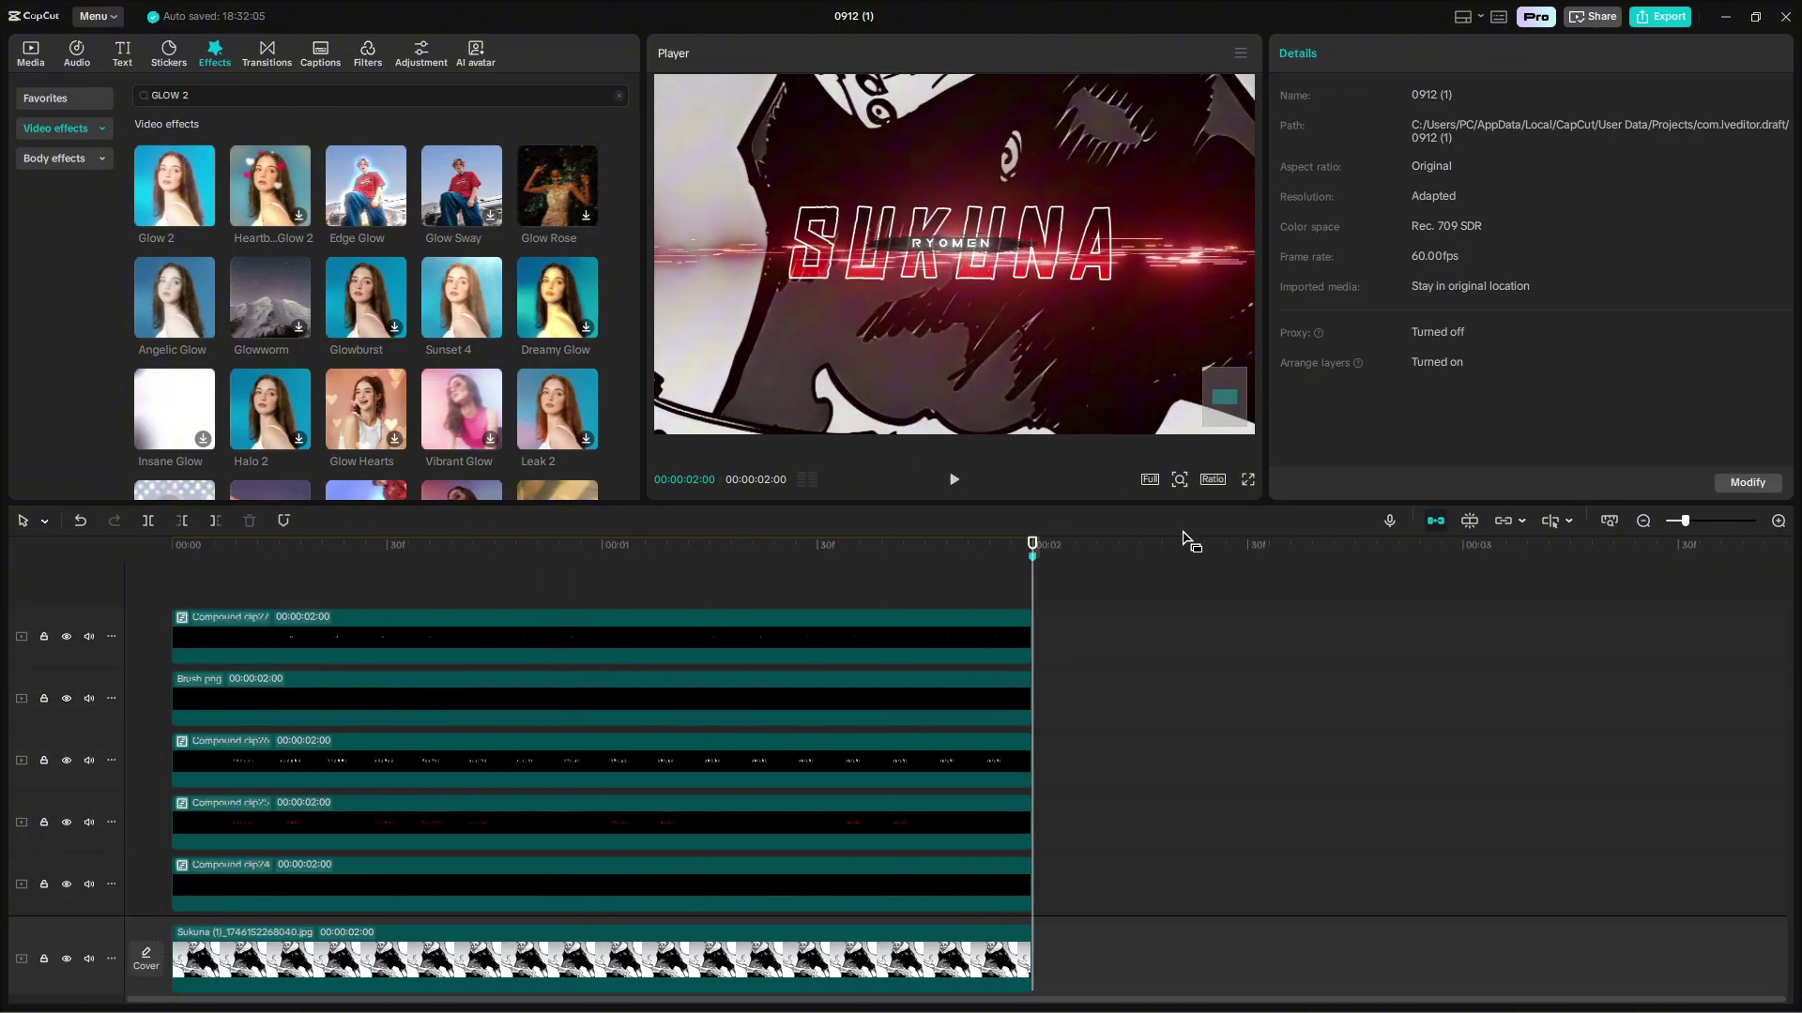
pyautogui.press('space')
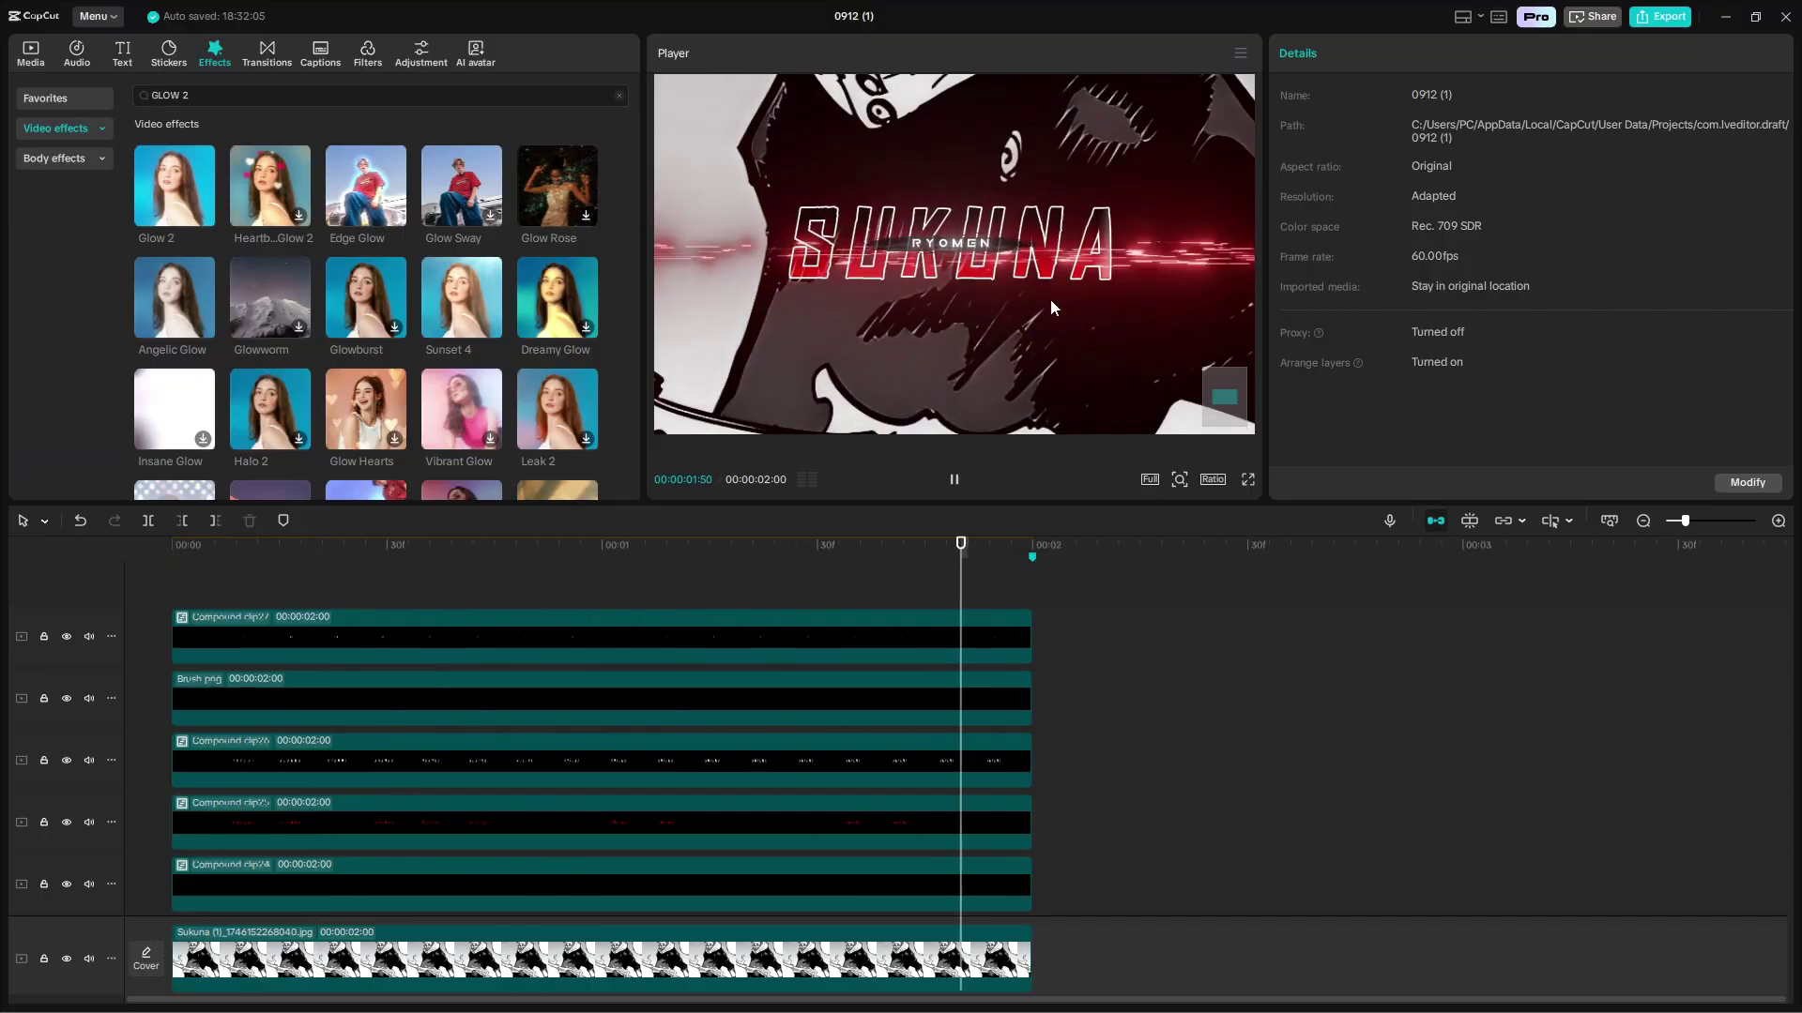
pyautogui.press('Home')
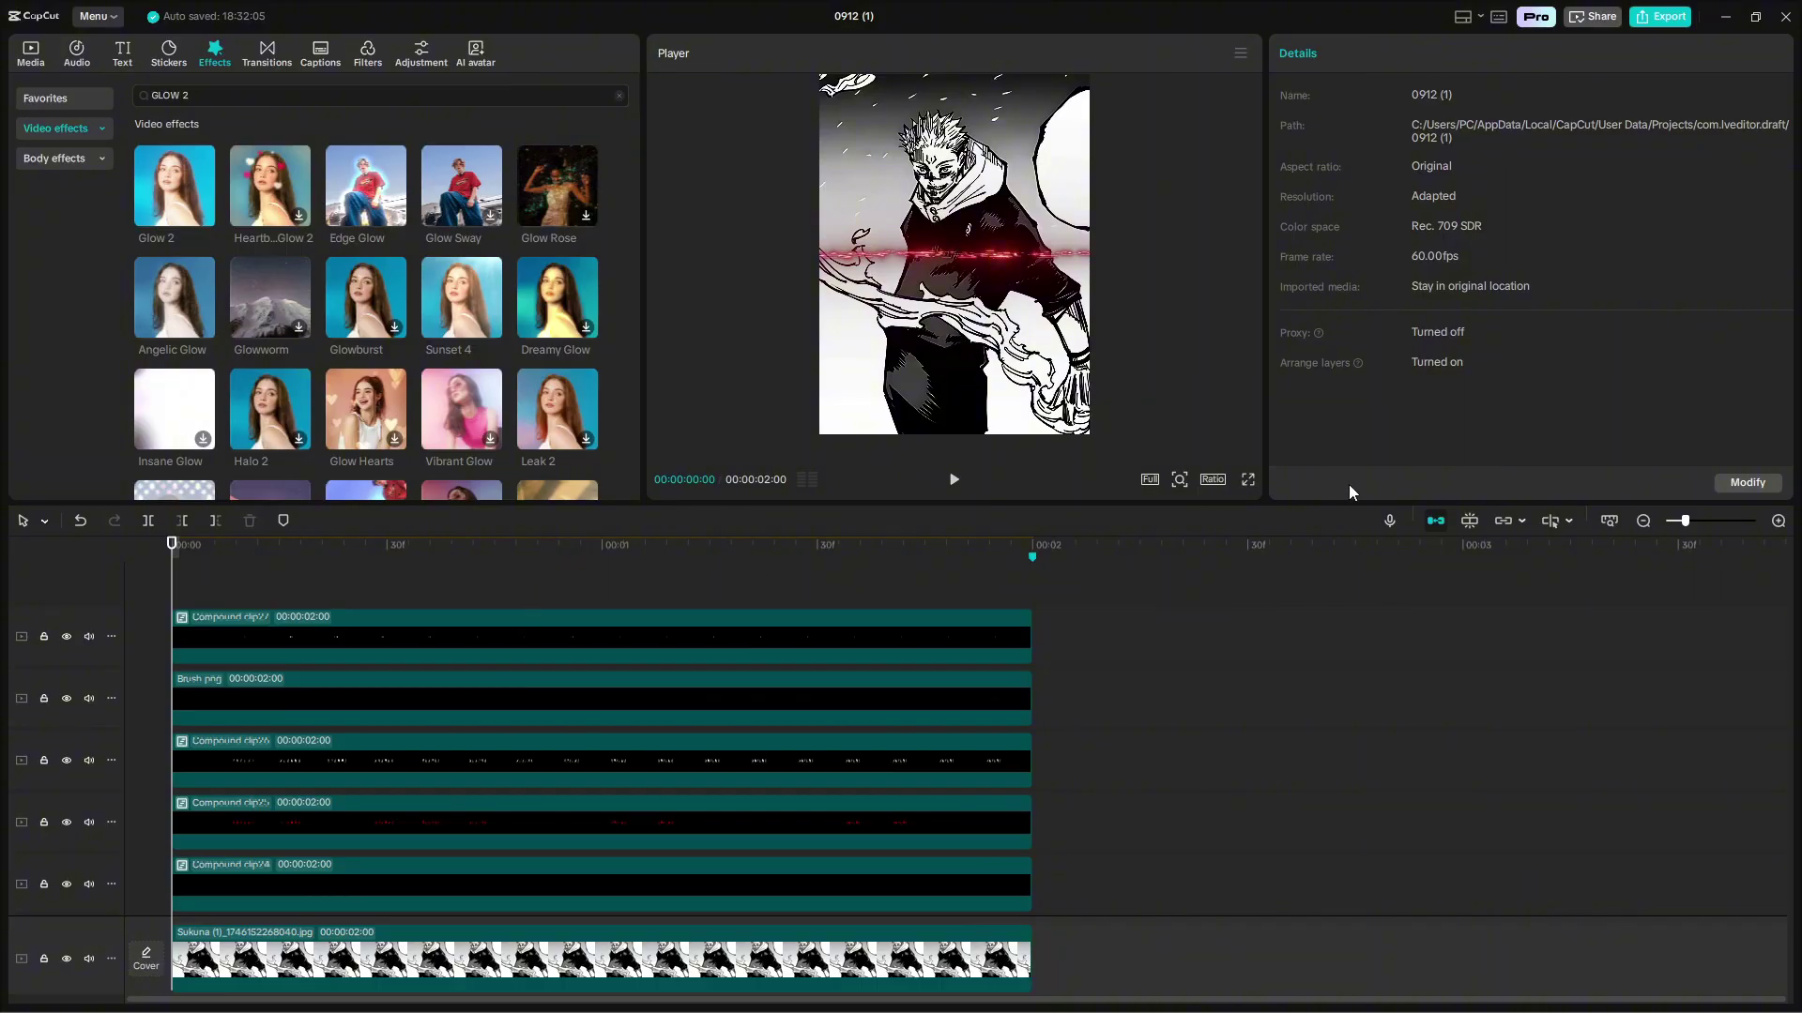
pyautogui.click(1248, 480)
pyautogui.press('space')
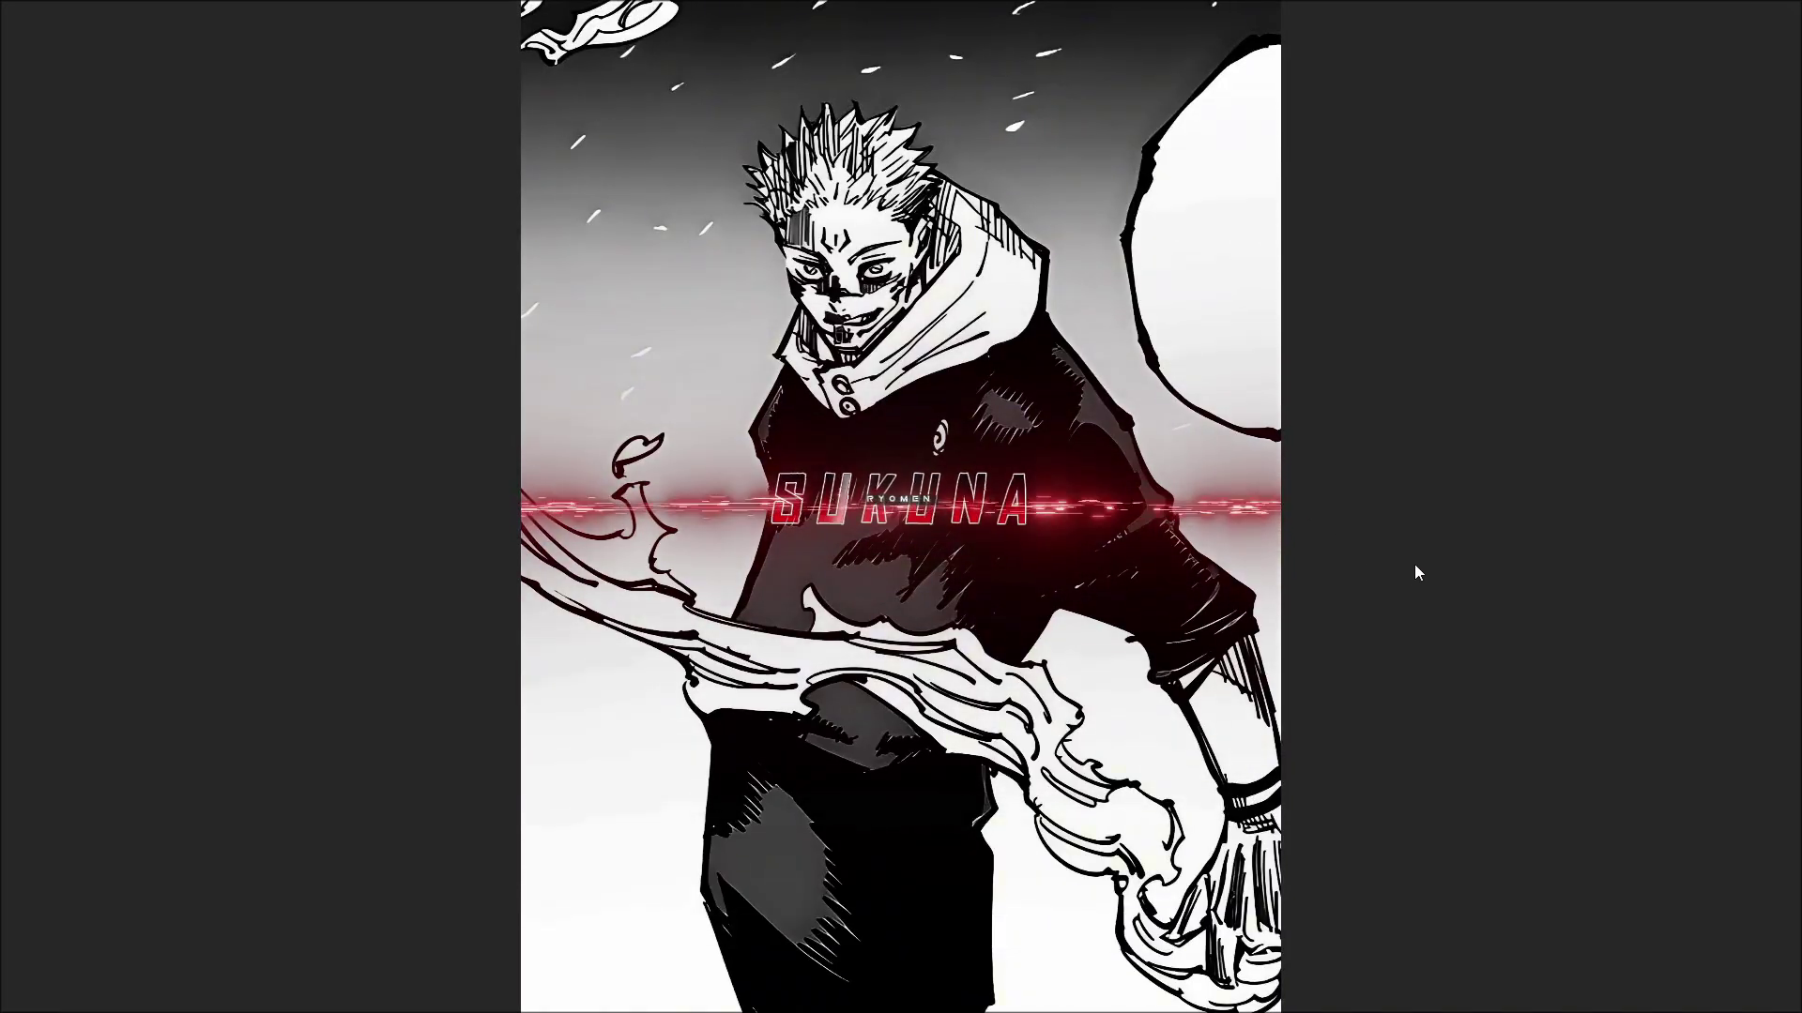
pyautogui.click(1152, 944)
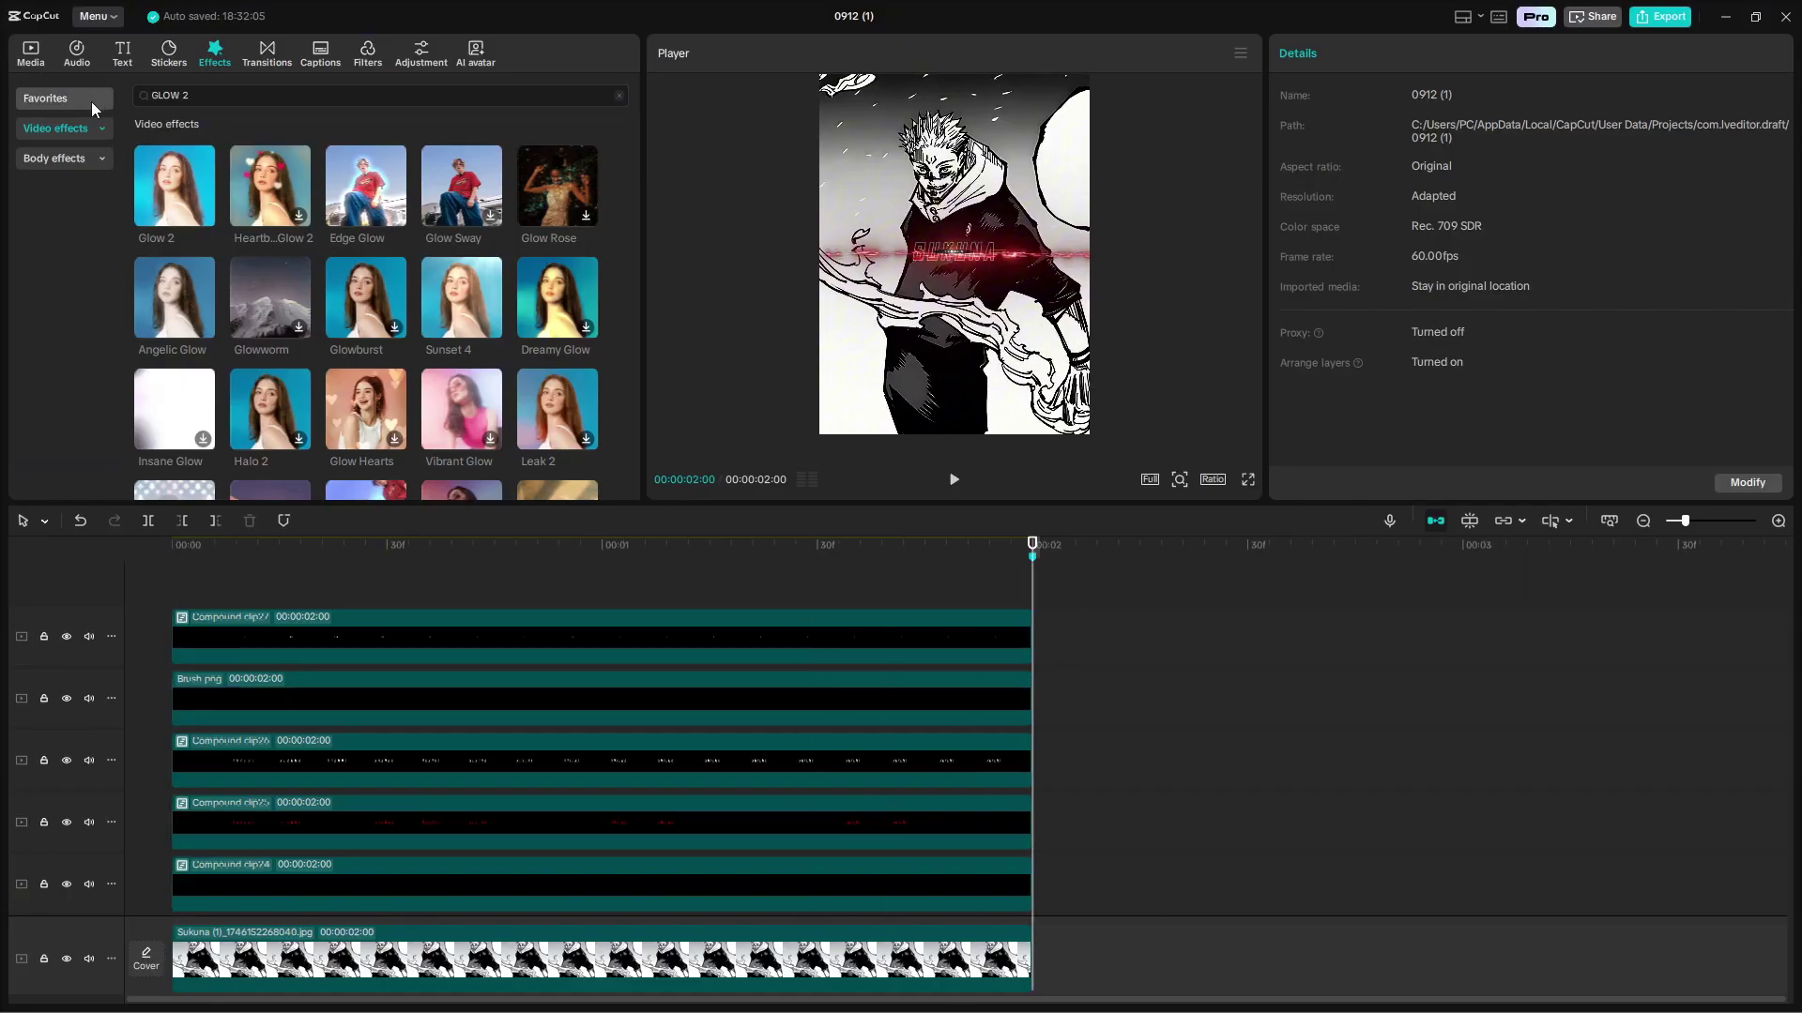
# Place the Camera frame (Shadow).png overlay directly above the red line clip from the start and trim it to end at 2 seconds.
pyautogui.click(33, 58)
pyautogui.click(444, 178)
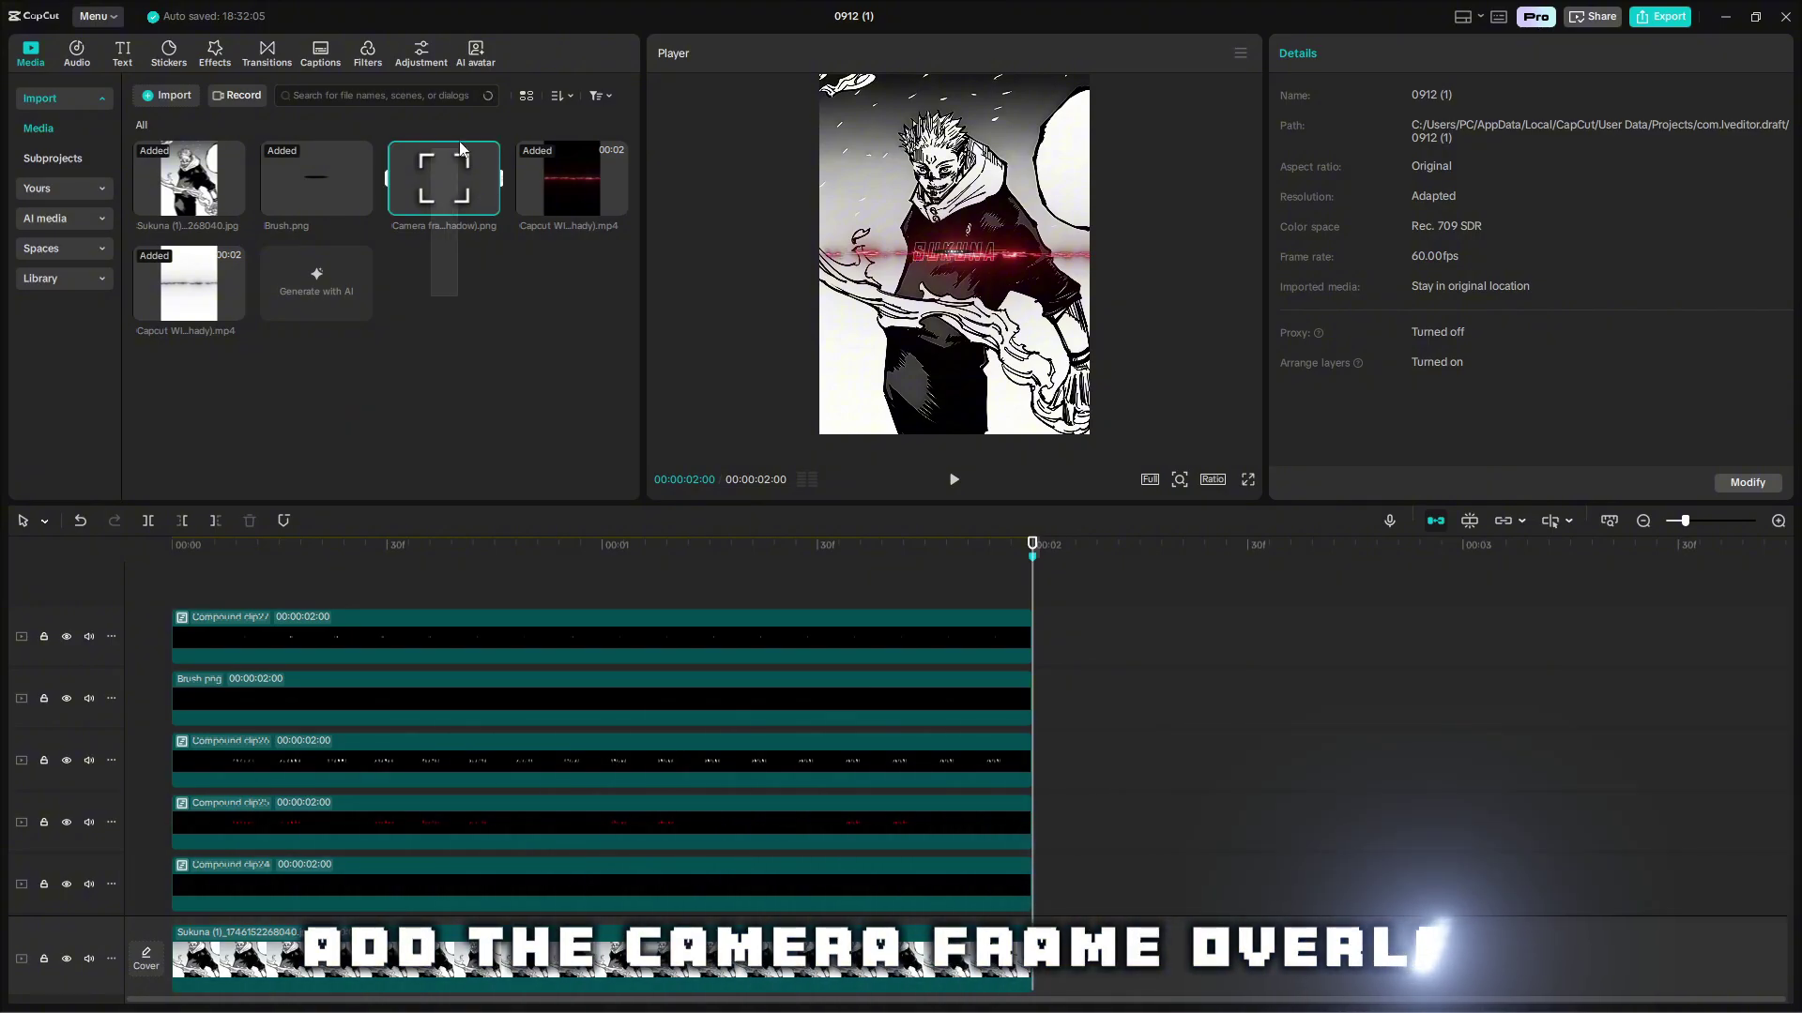
pyautogui.scroll(-5, 807, 665)
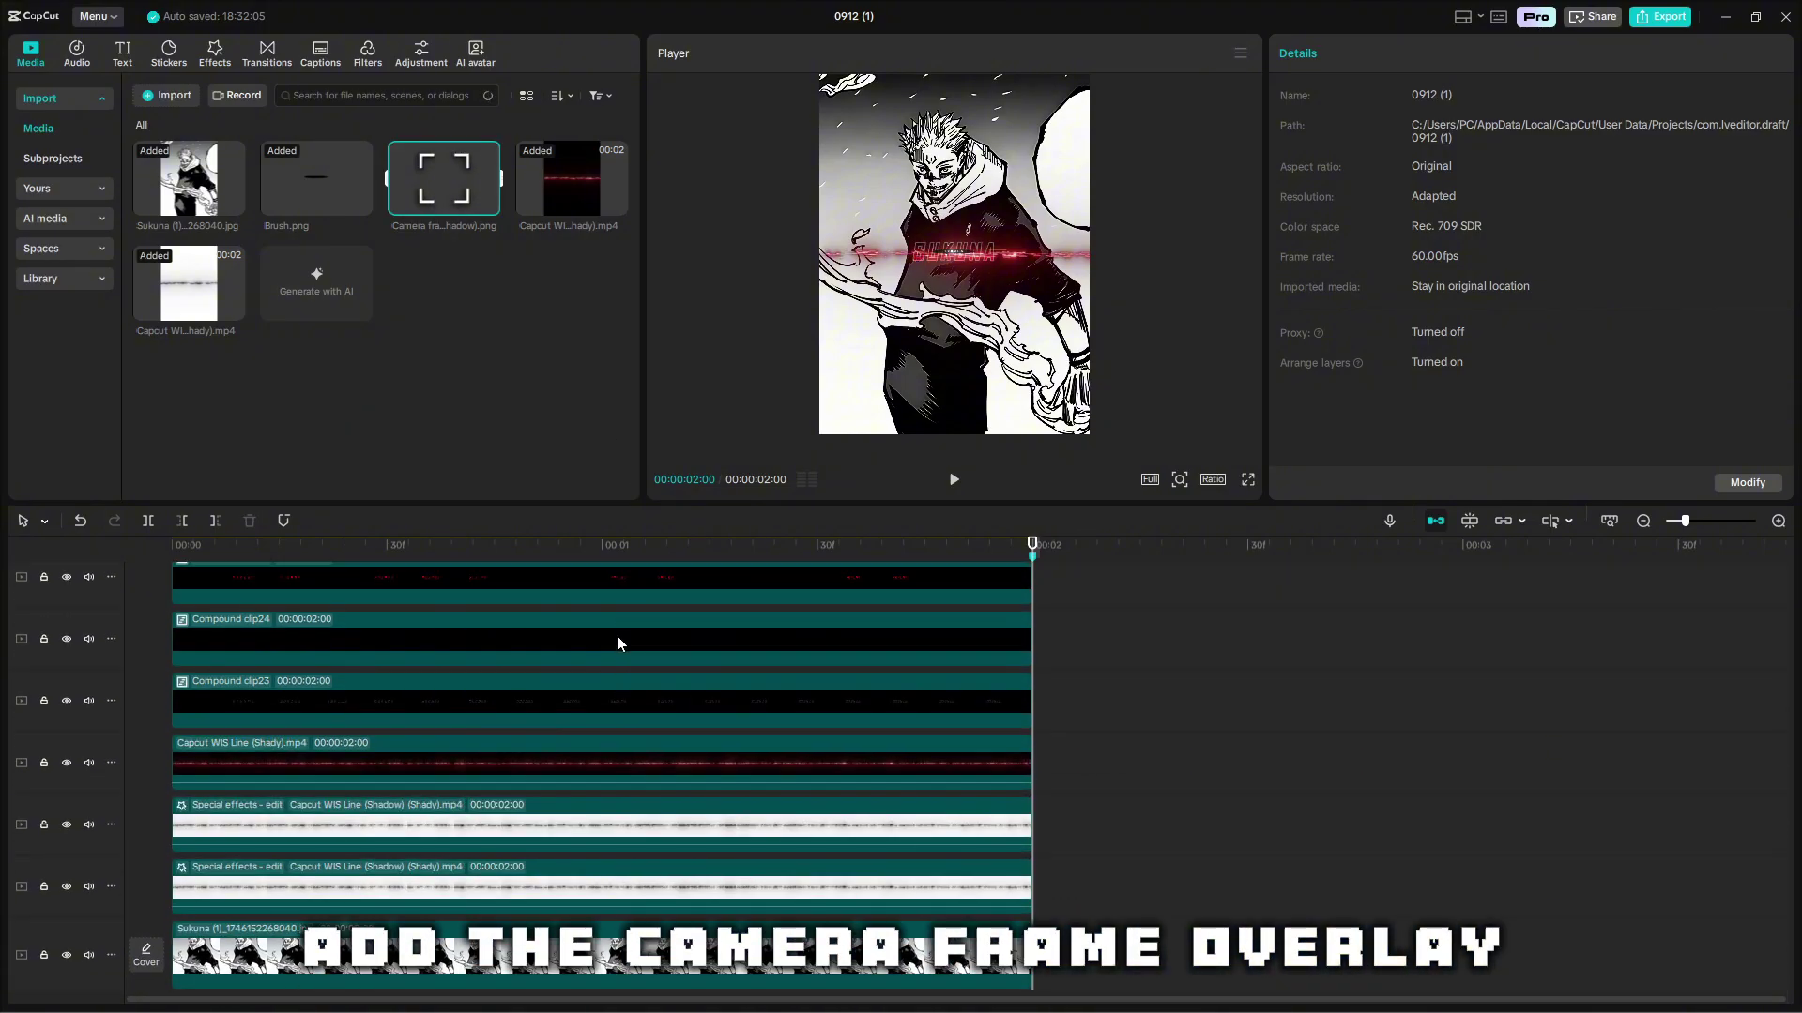
pyautogui.moveTo(443, 183); pyautogui.dragTo(162, 739)
pyautogui.press('w')
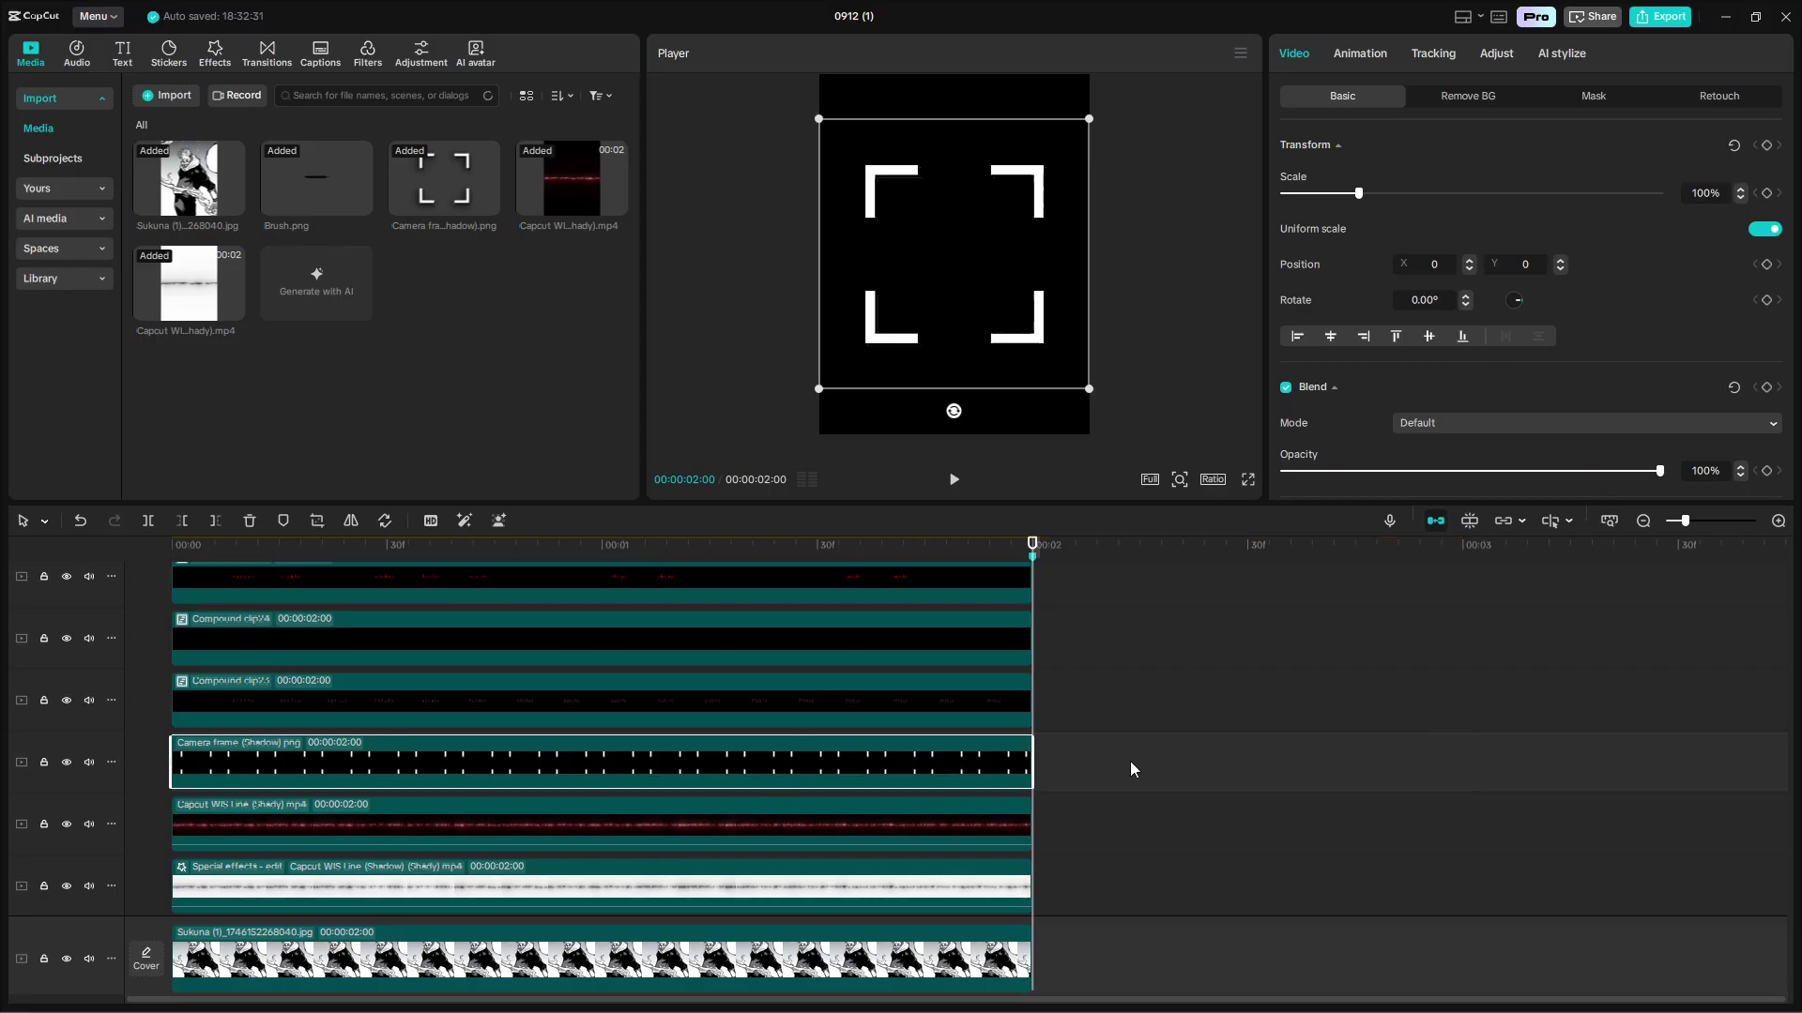
# Scale the camera frame overlay down to 10%.
pyautogui.click(1064, 752)
pyautogui.click(1001, 762)
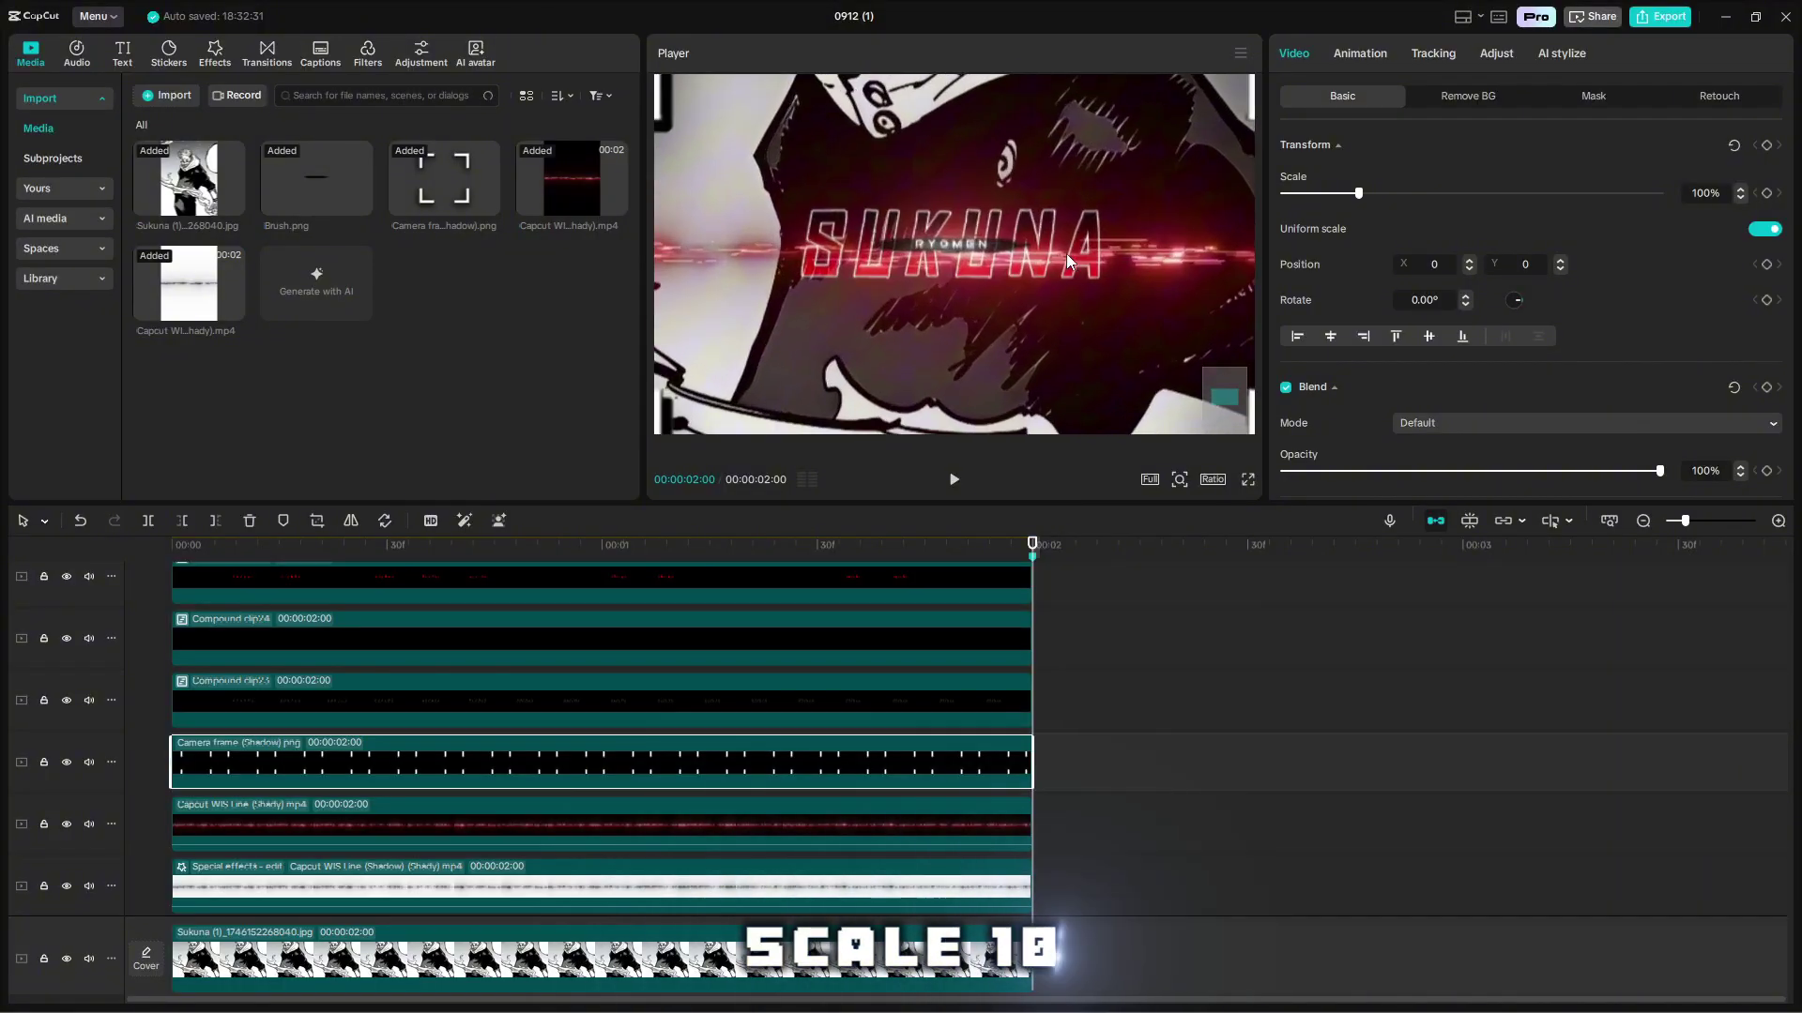
pyautogui.moveTo(1358, 194); pyautogui.dragTo(1291, 198)
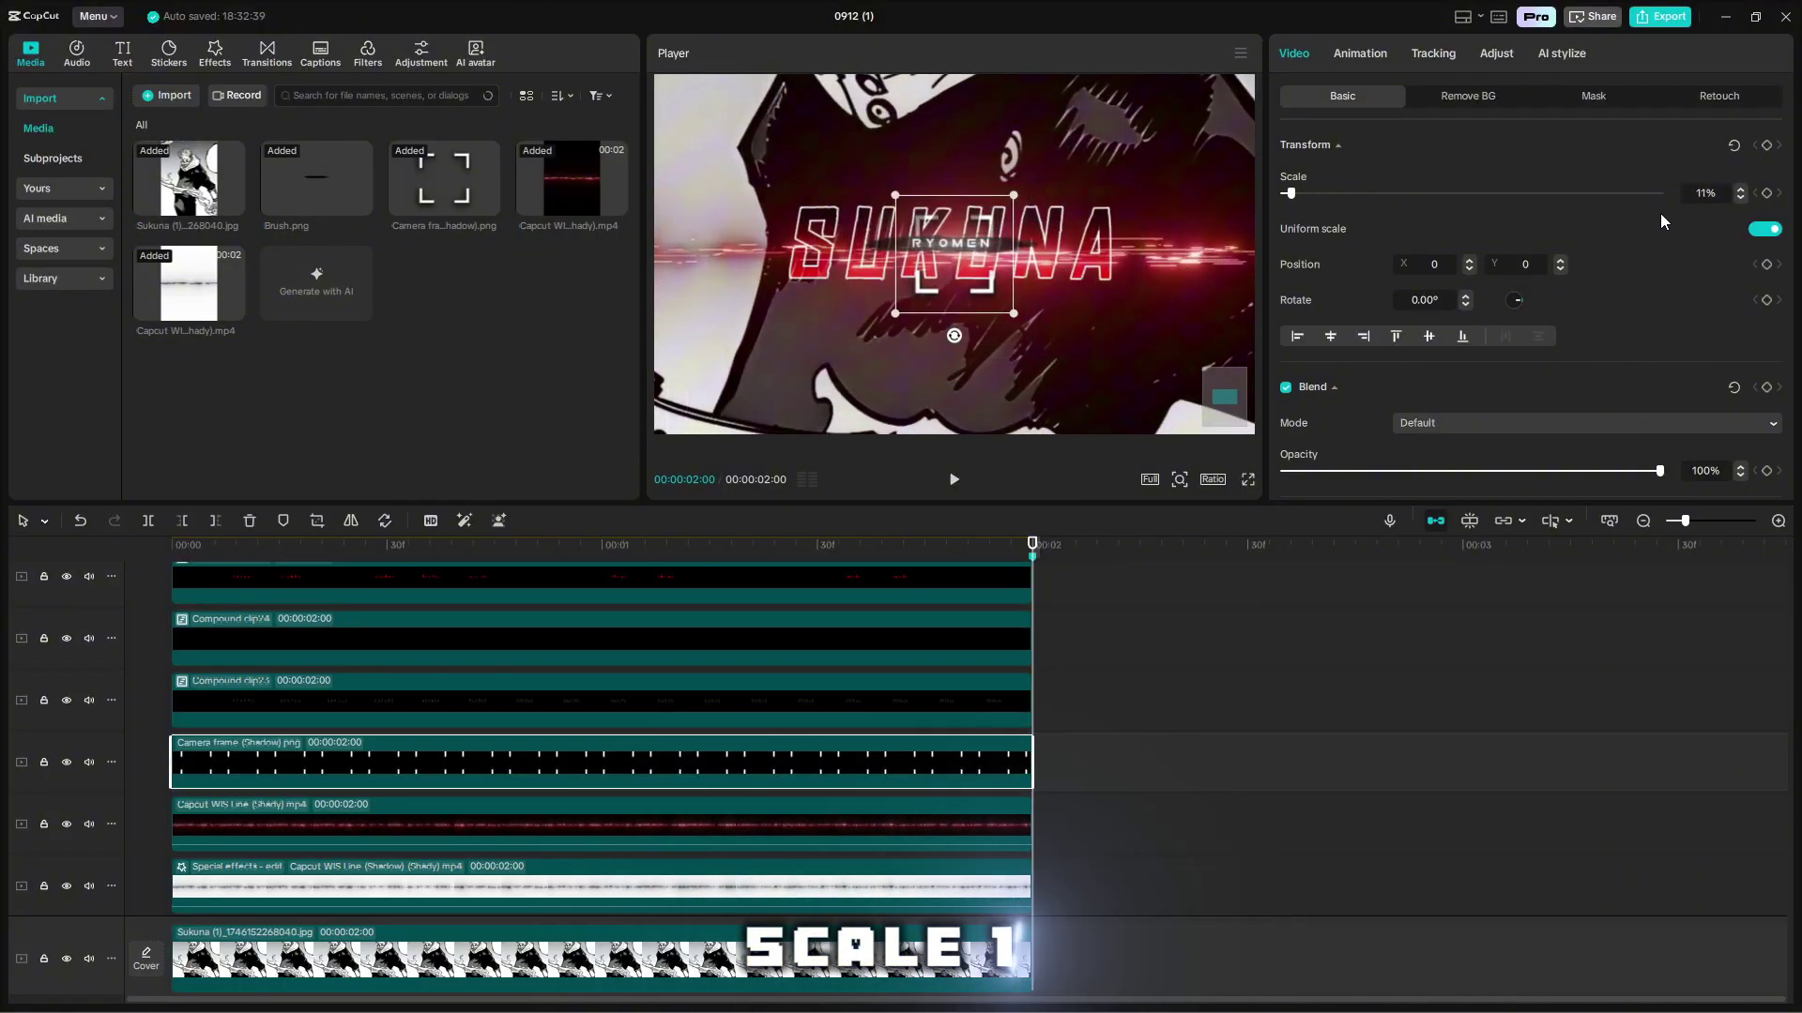
pyautogui.click(1739, 198)
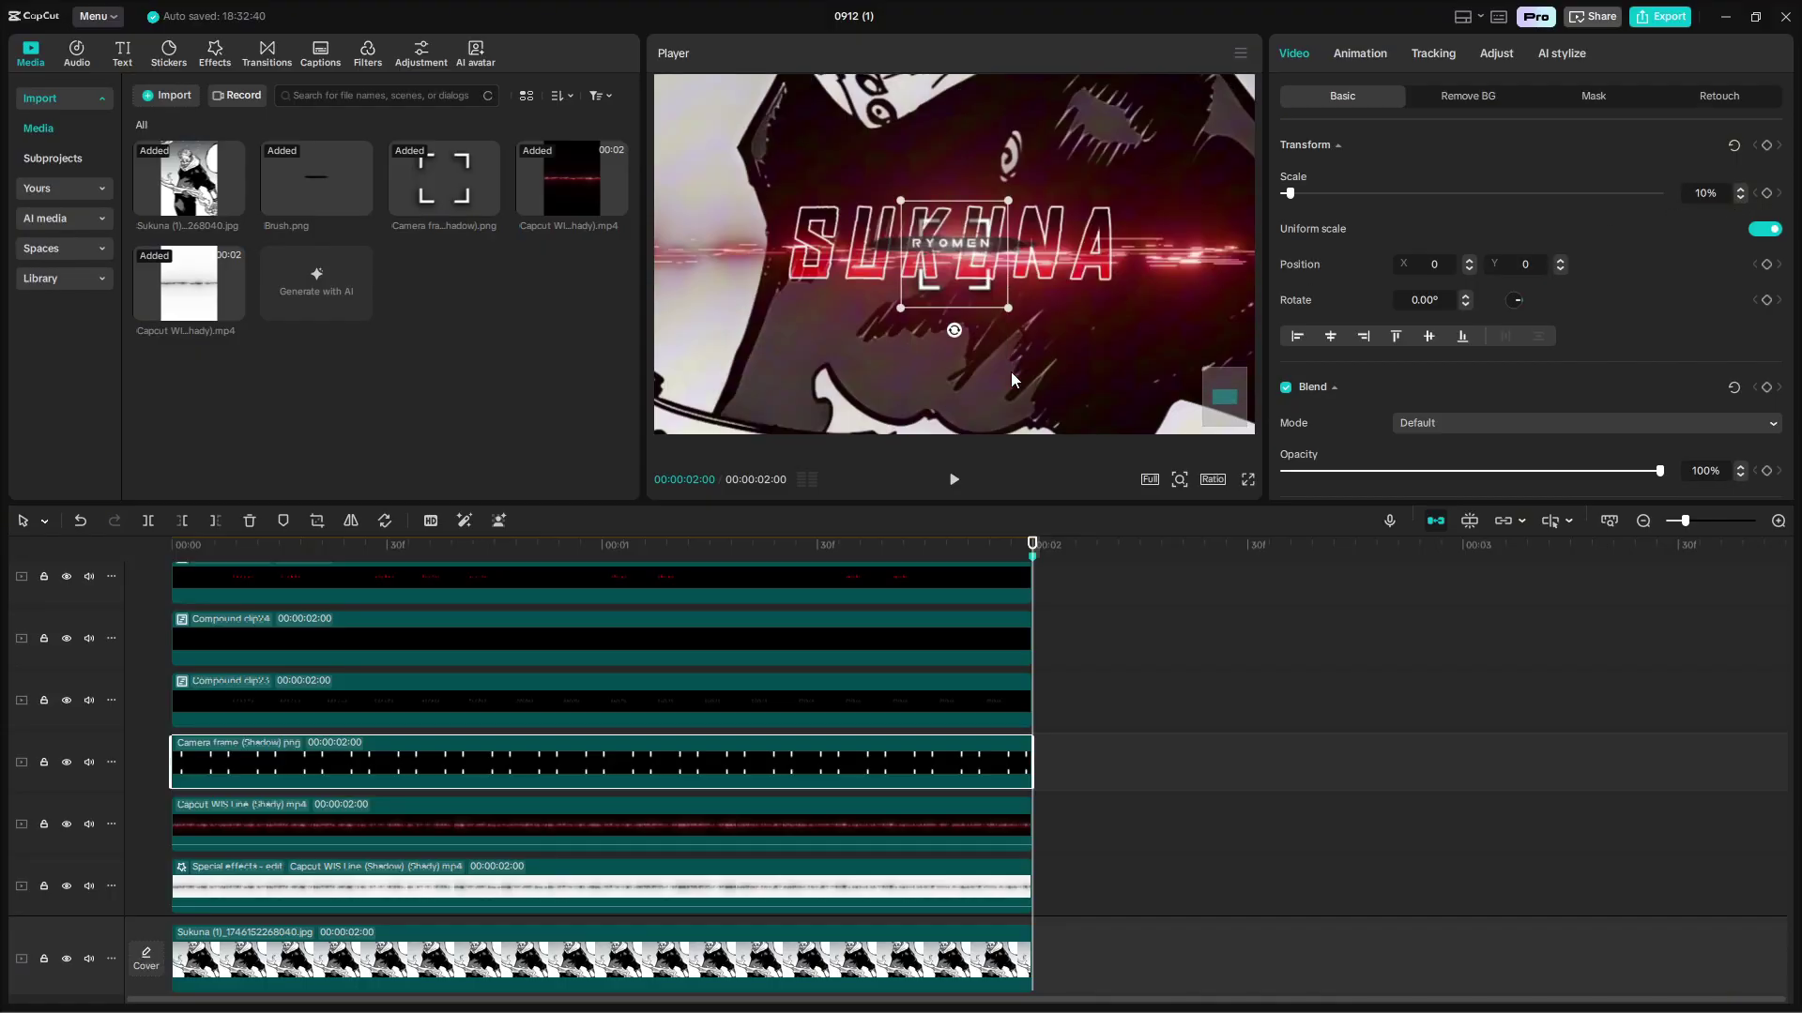
# Add Rotate keyframes at the start and end of the camera frame clip.
pyautogui.press('Home')
pyautogui.press('End')
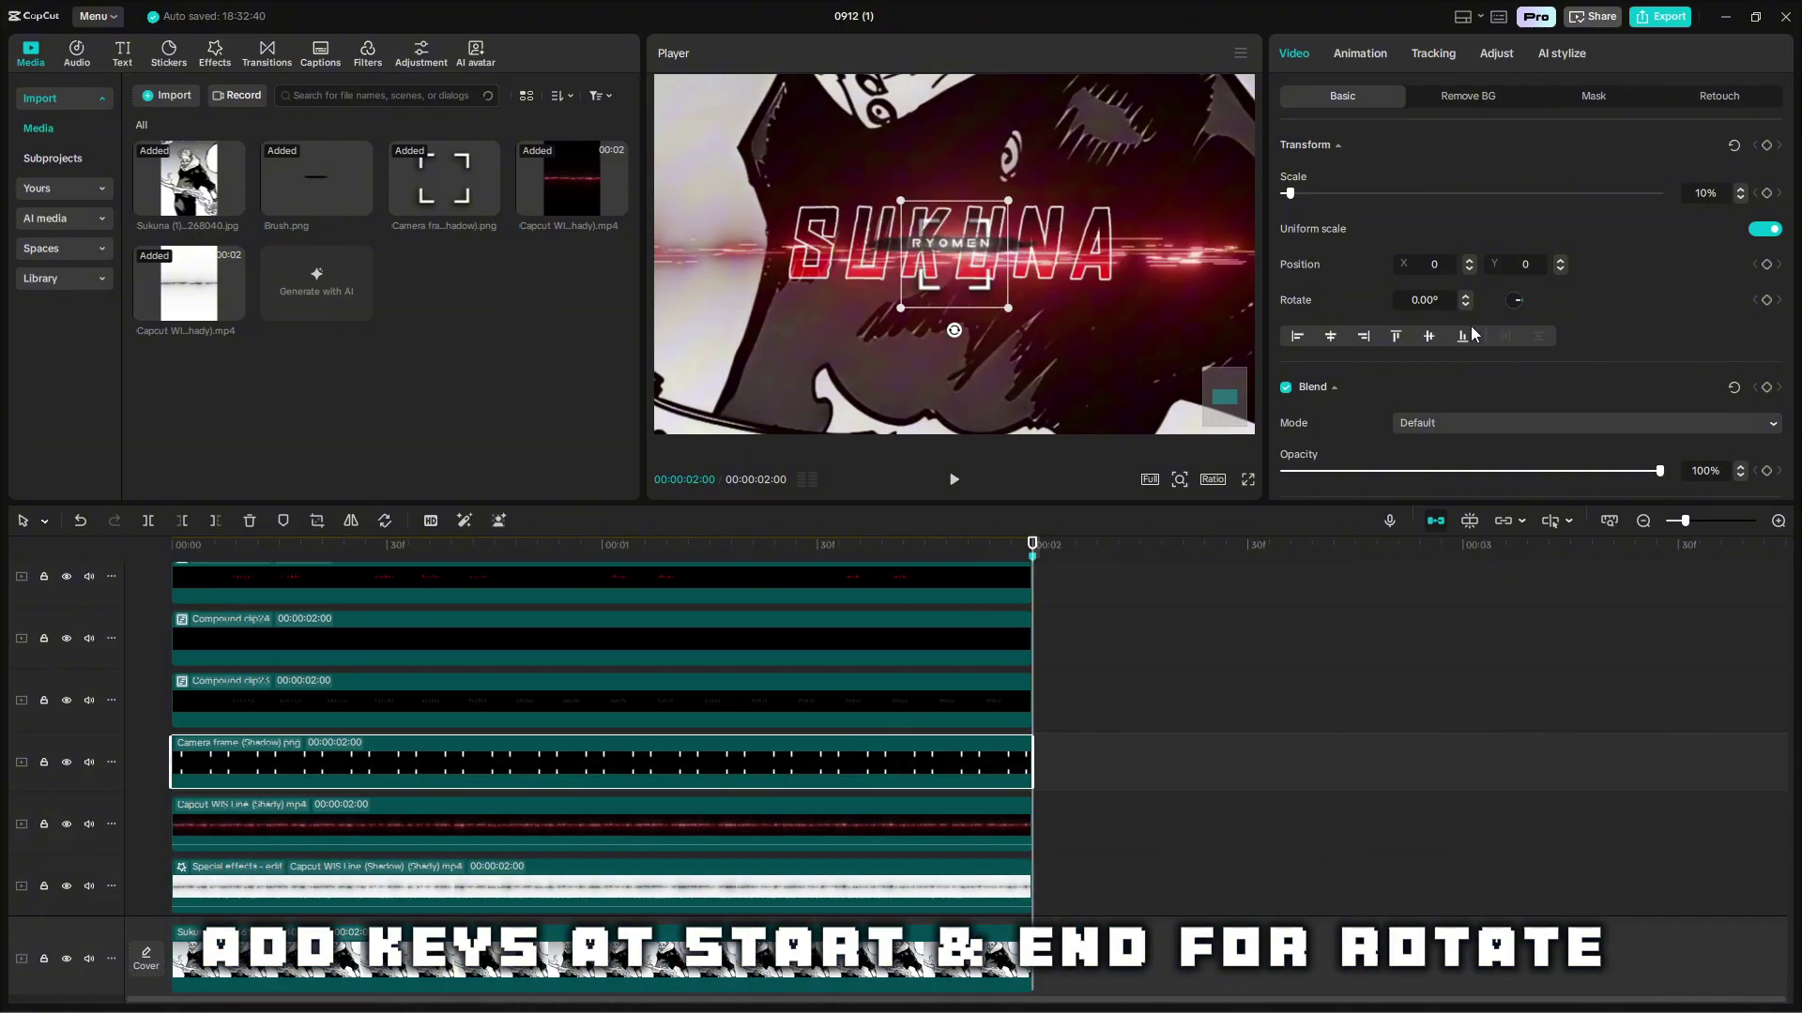
pyautogui.click(1767, 300)
pyautogui.press('Home')
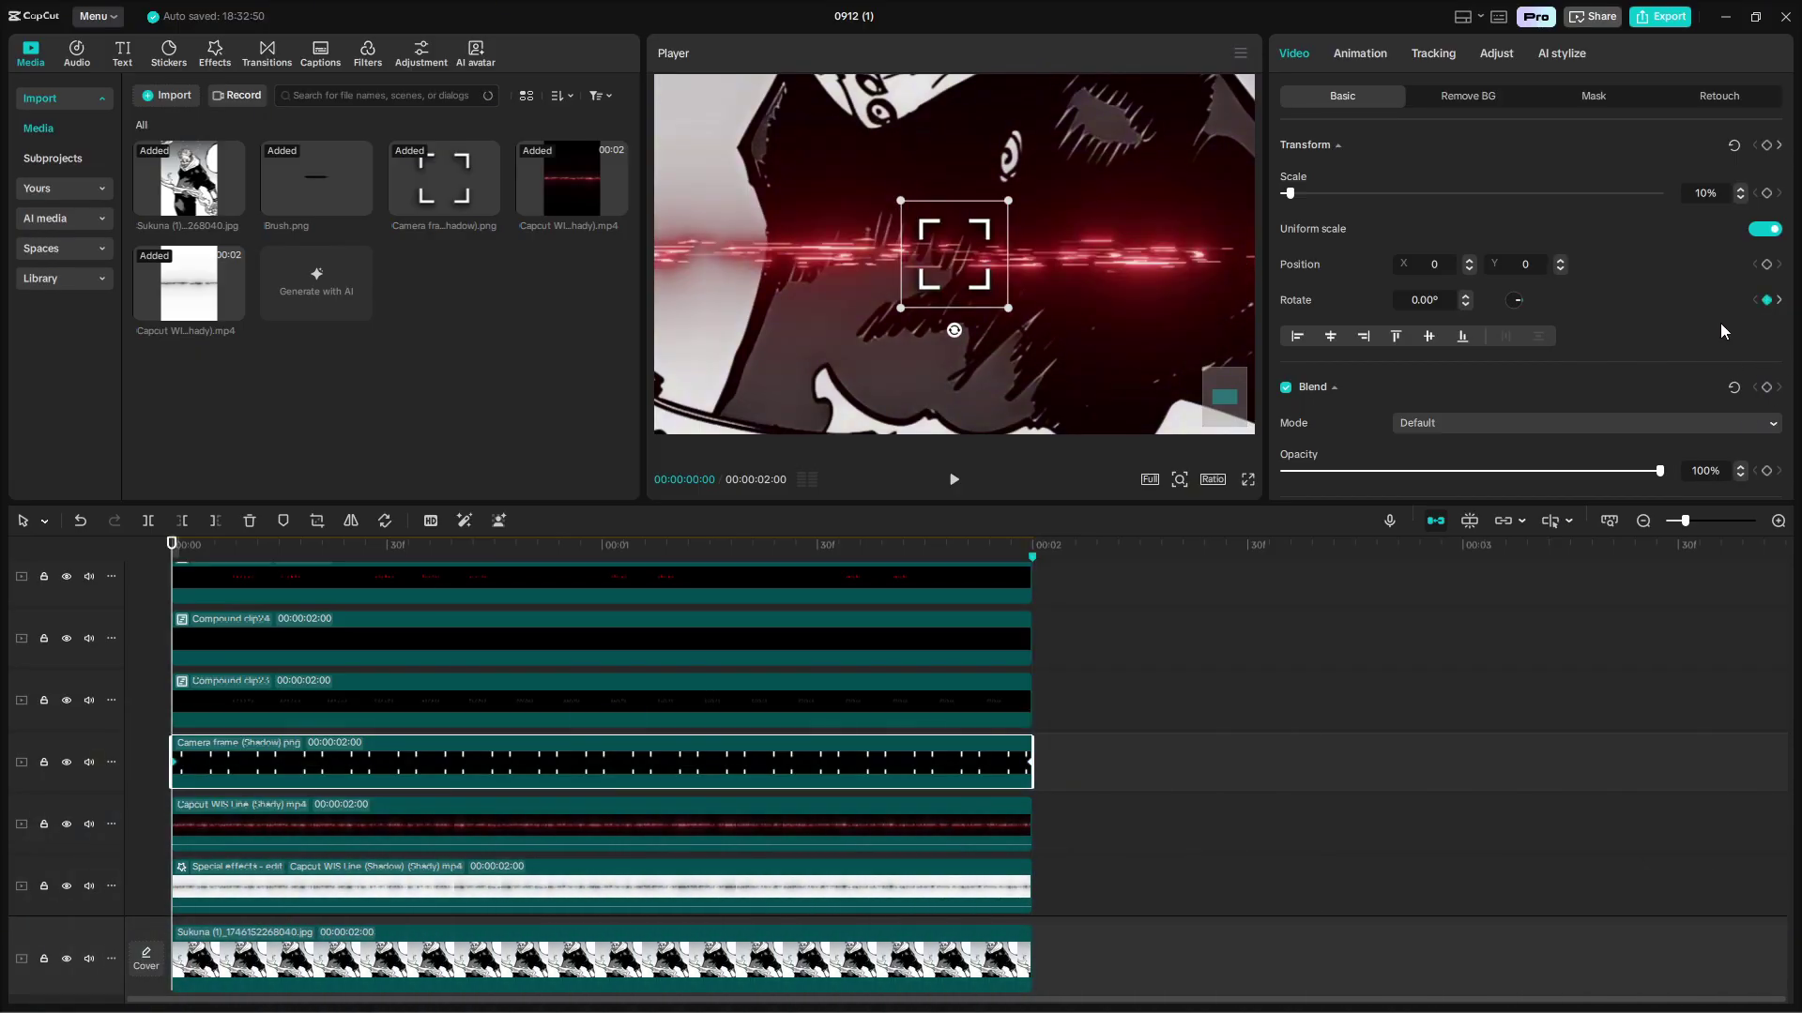
pyautogui.press('End')
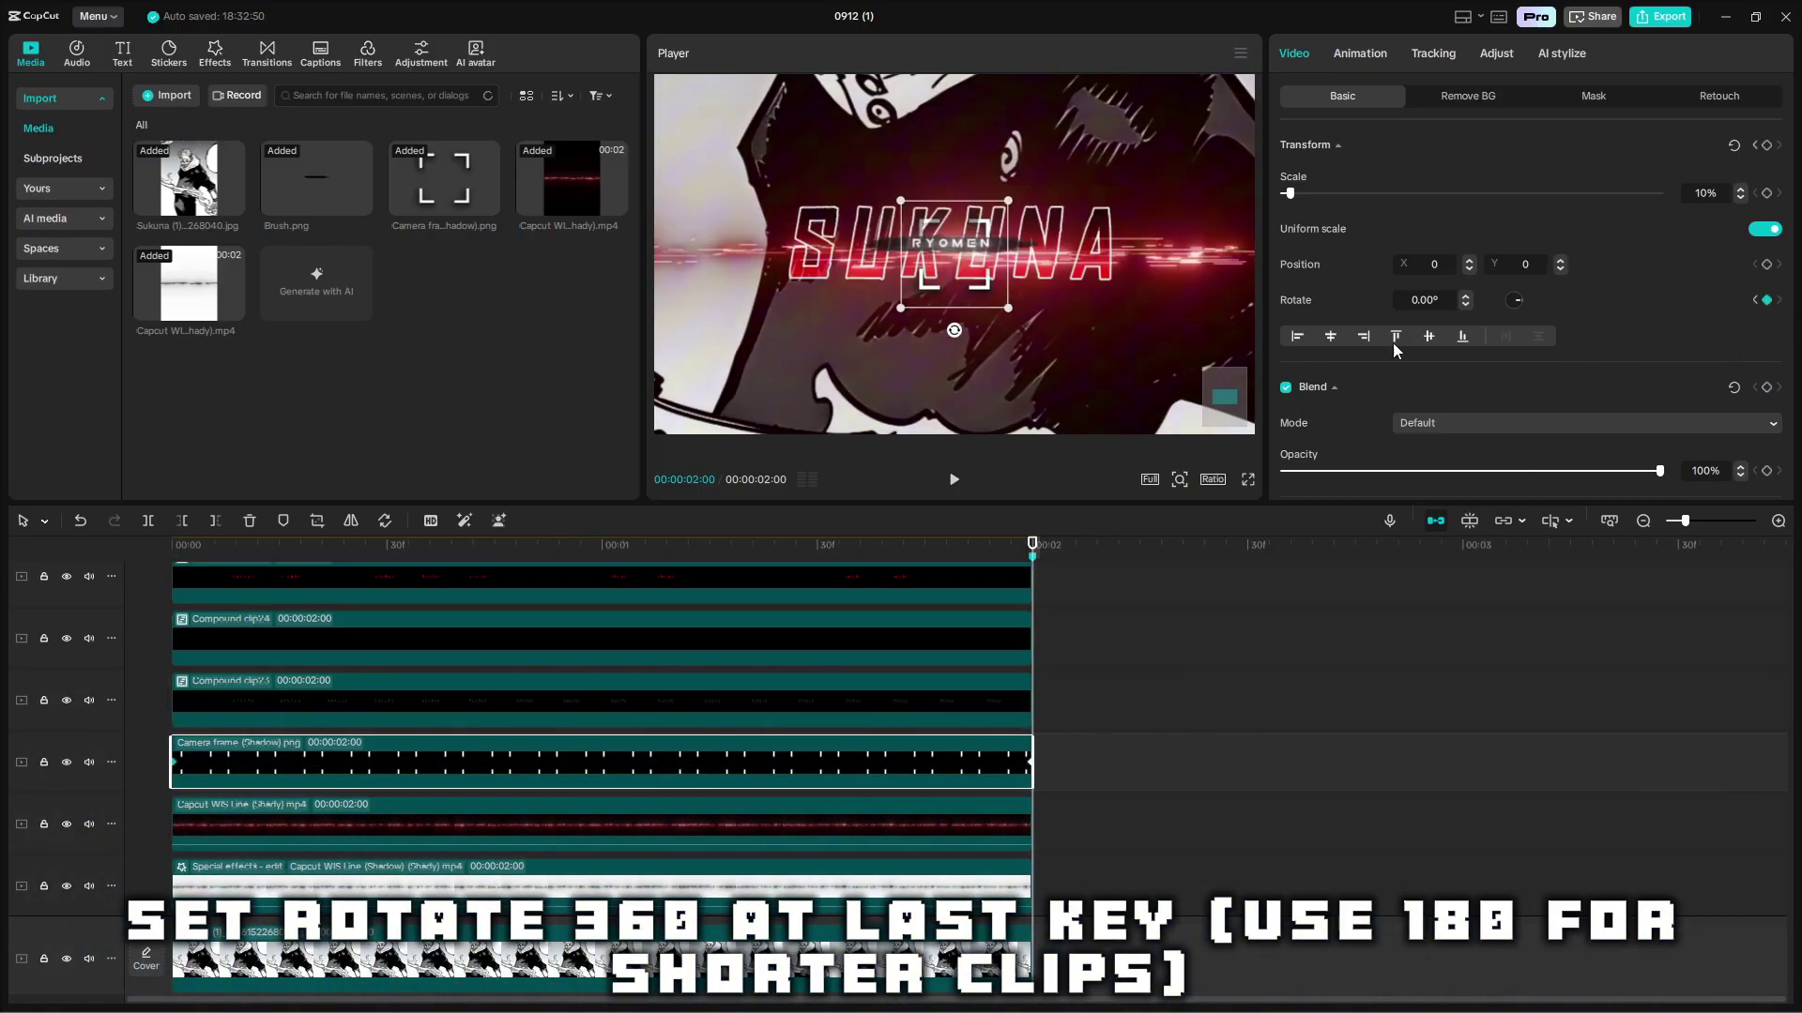
# Set the camera frame's rotation to 360° at the last keyframe and play back the spin.
pyautogui.click(1417, 300)
pyautogui.write('360')
pyautogui.press('Return')
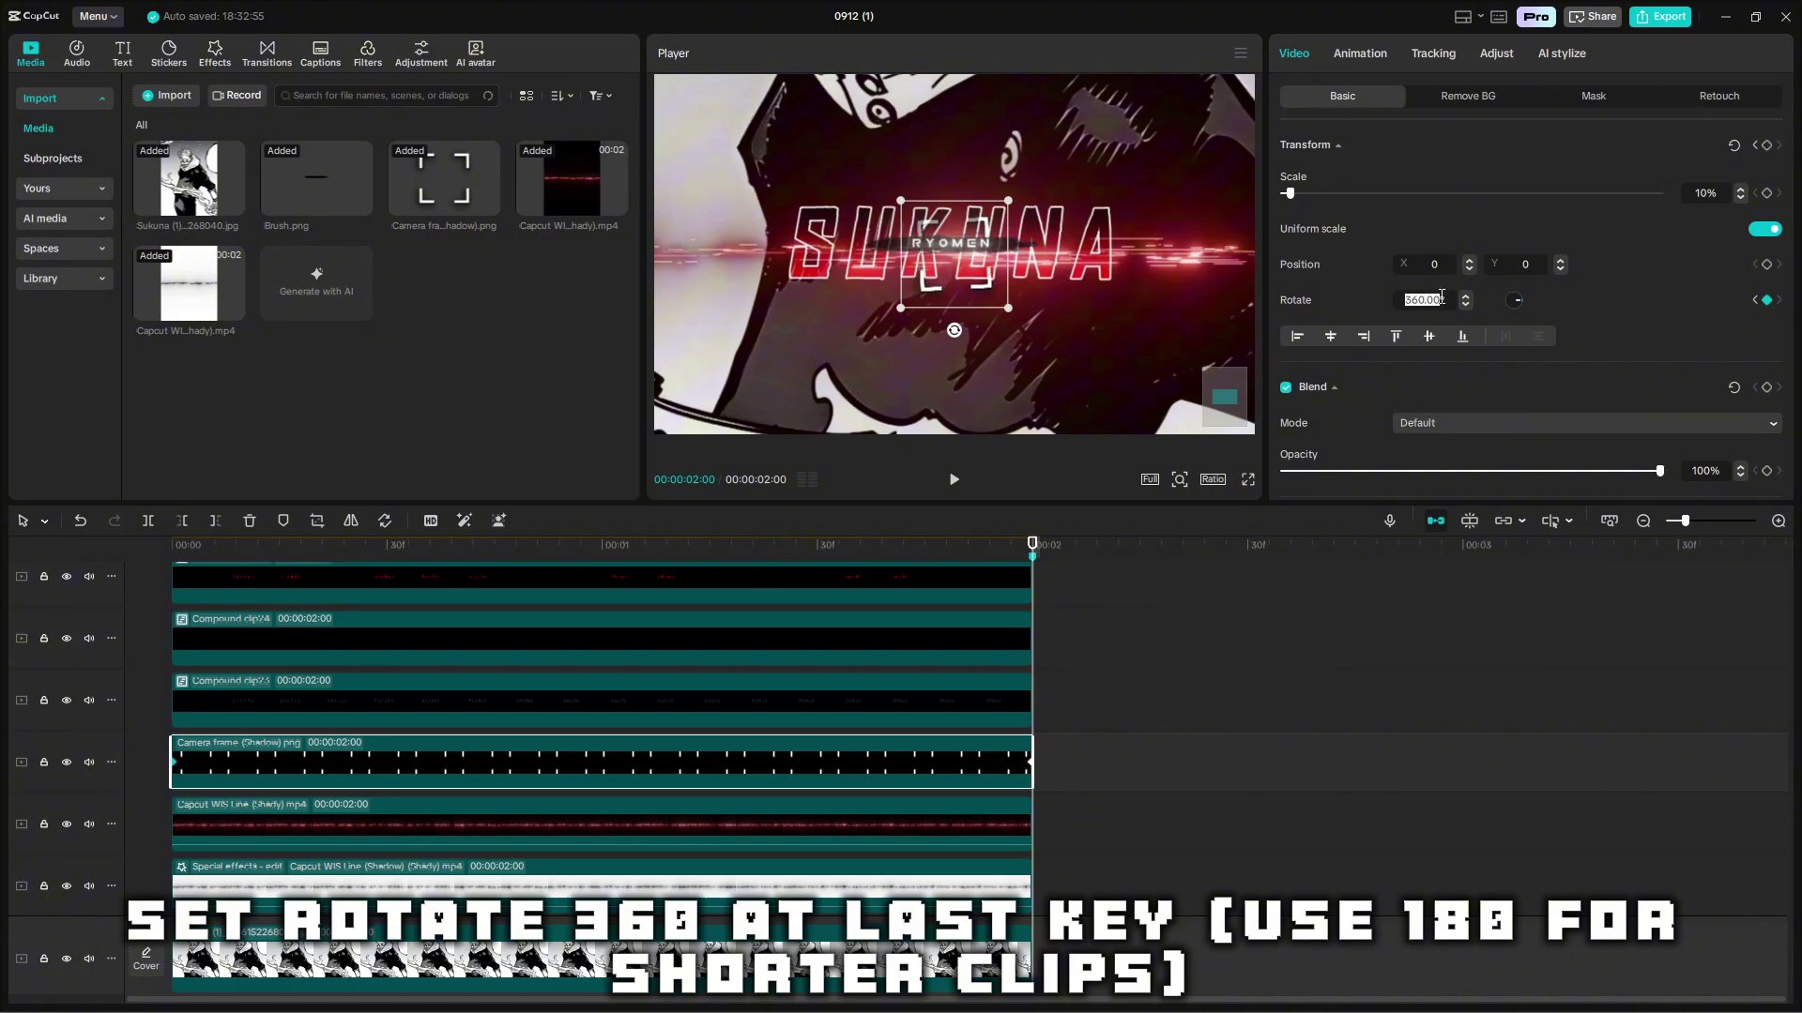
pyautogui.press('Home')
pyautogui.press('space')
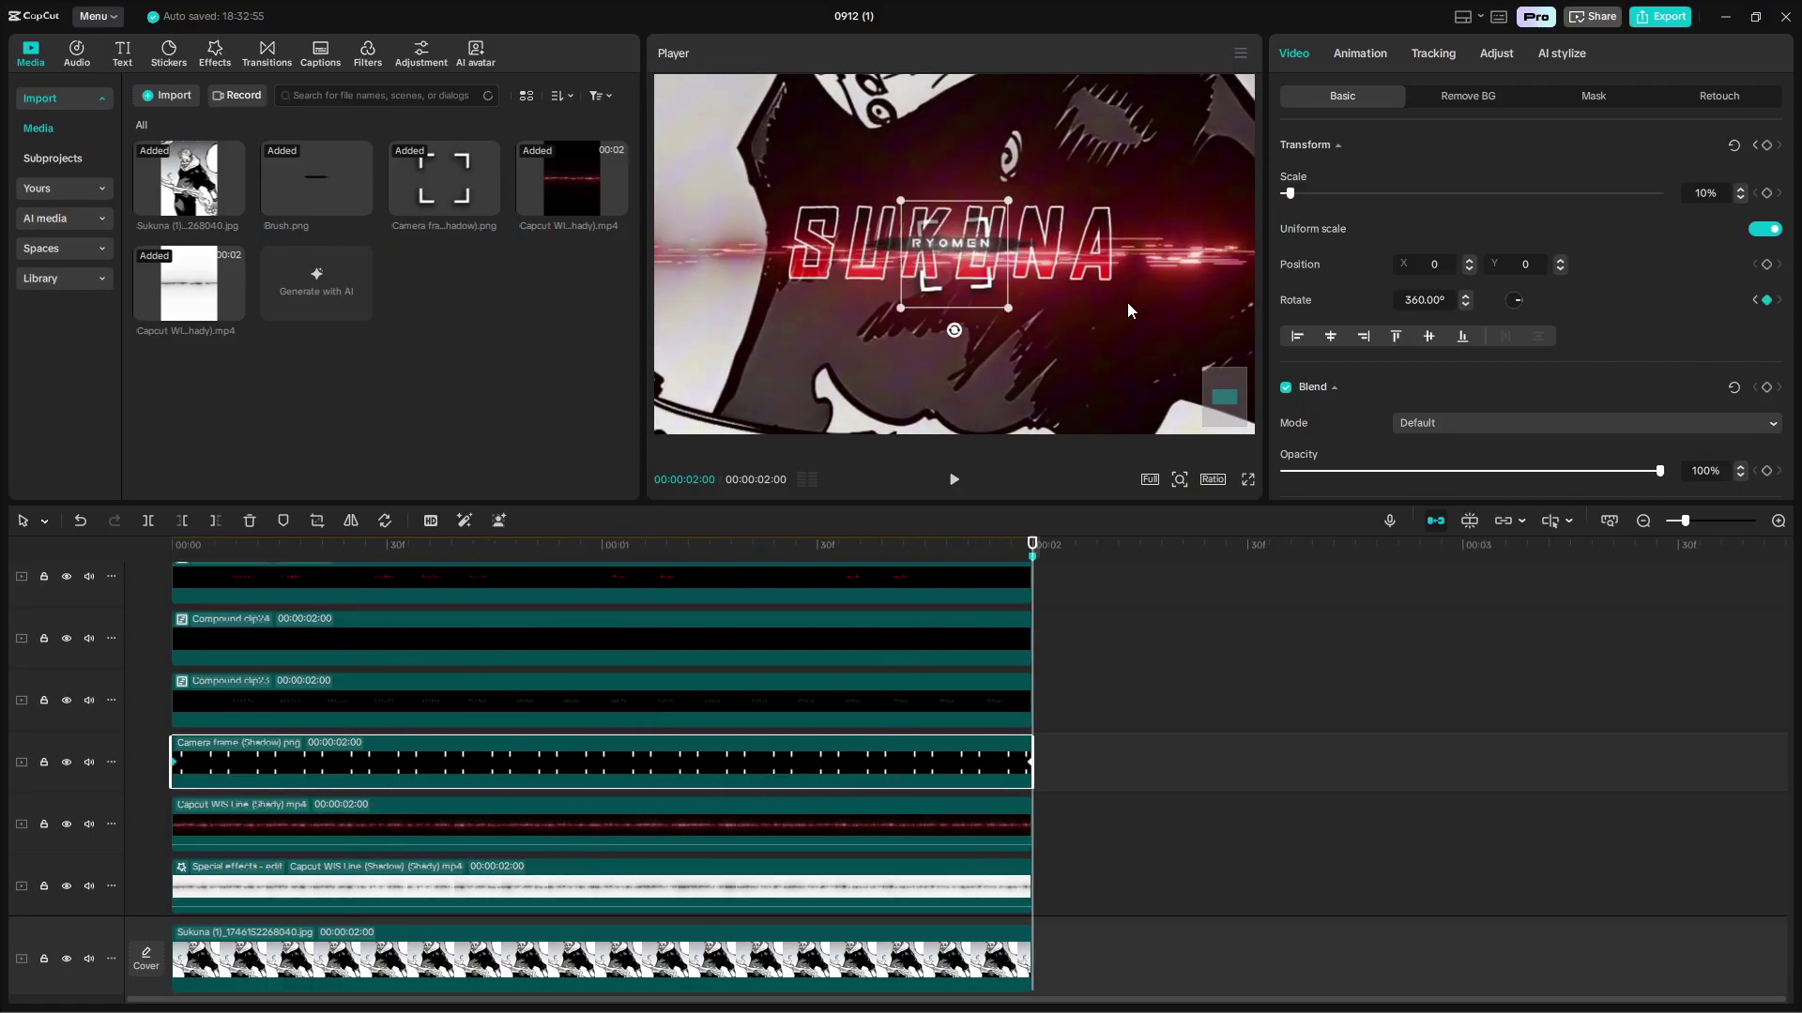
# Add Position keyframes at the start and end of the camera frame clip.
pyautogui.press('Home')
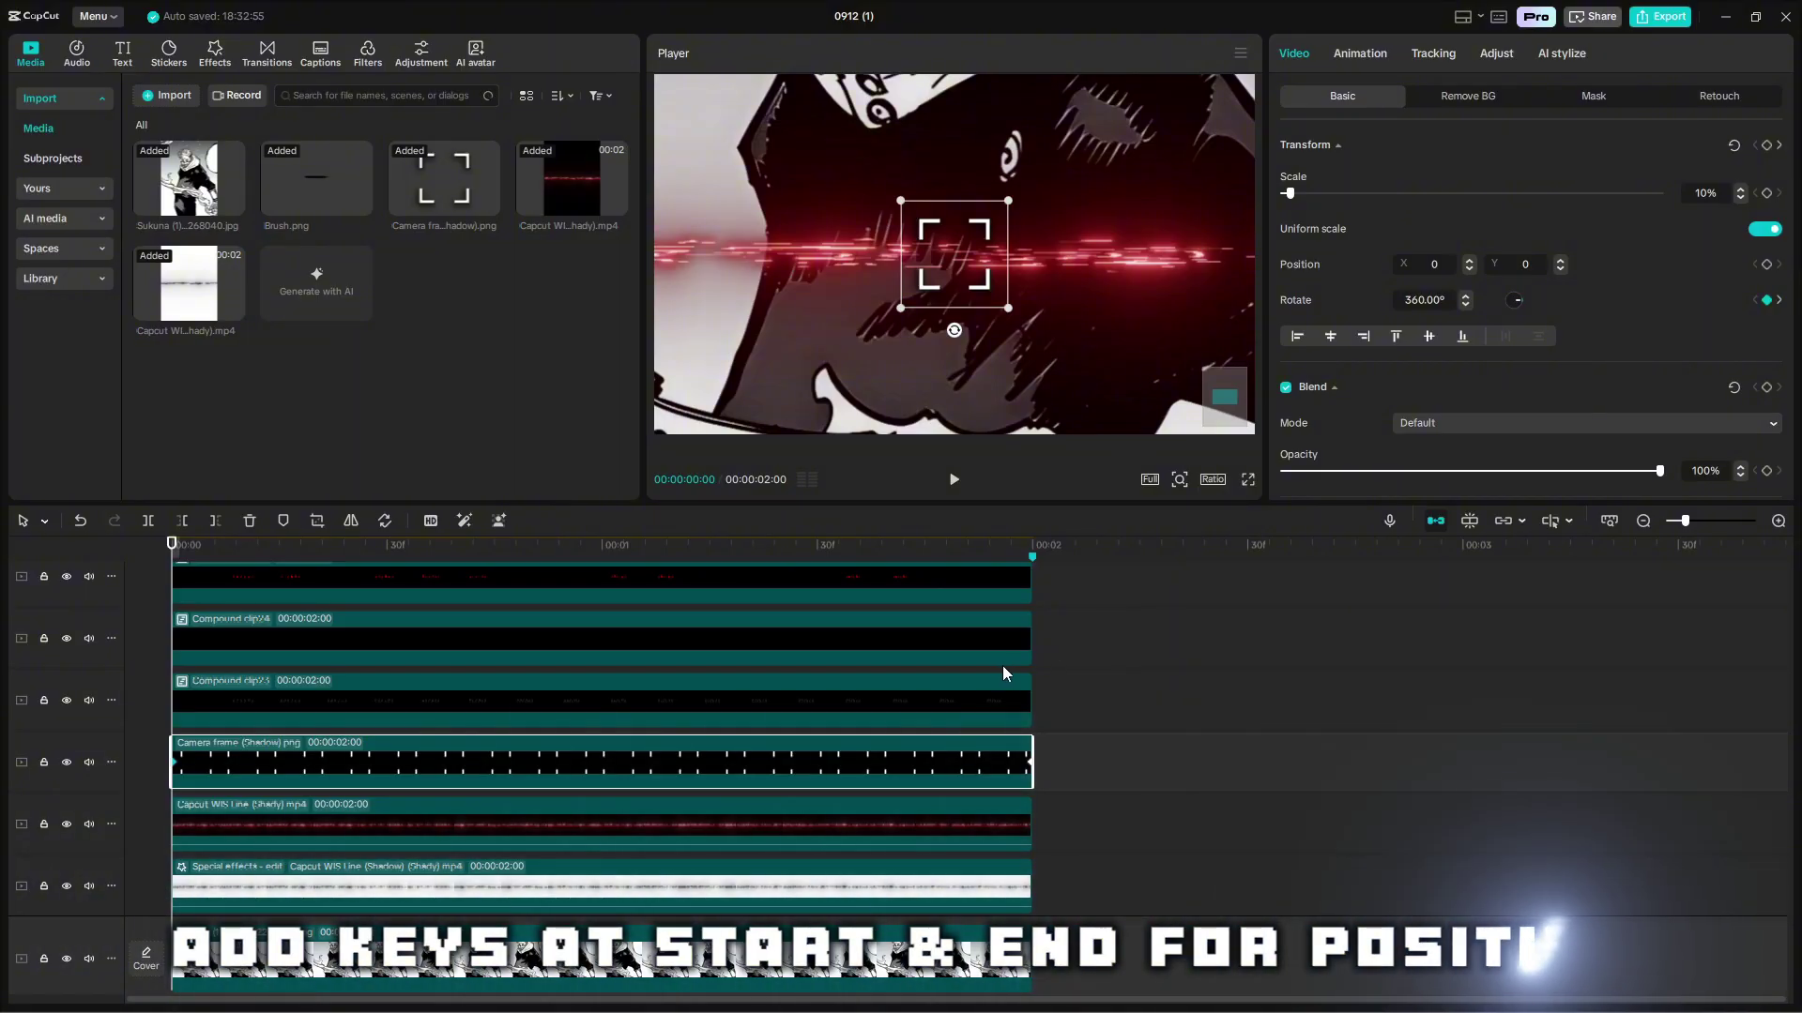
pyautogui.click(1766, 265)
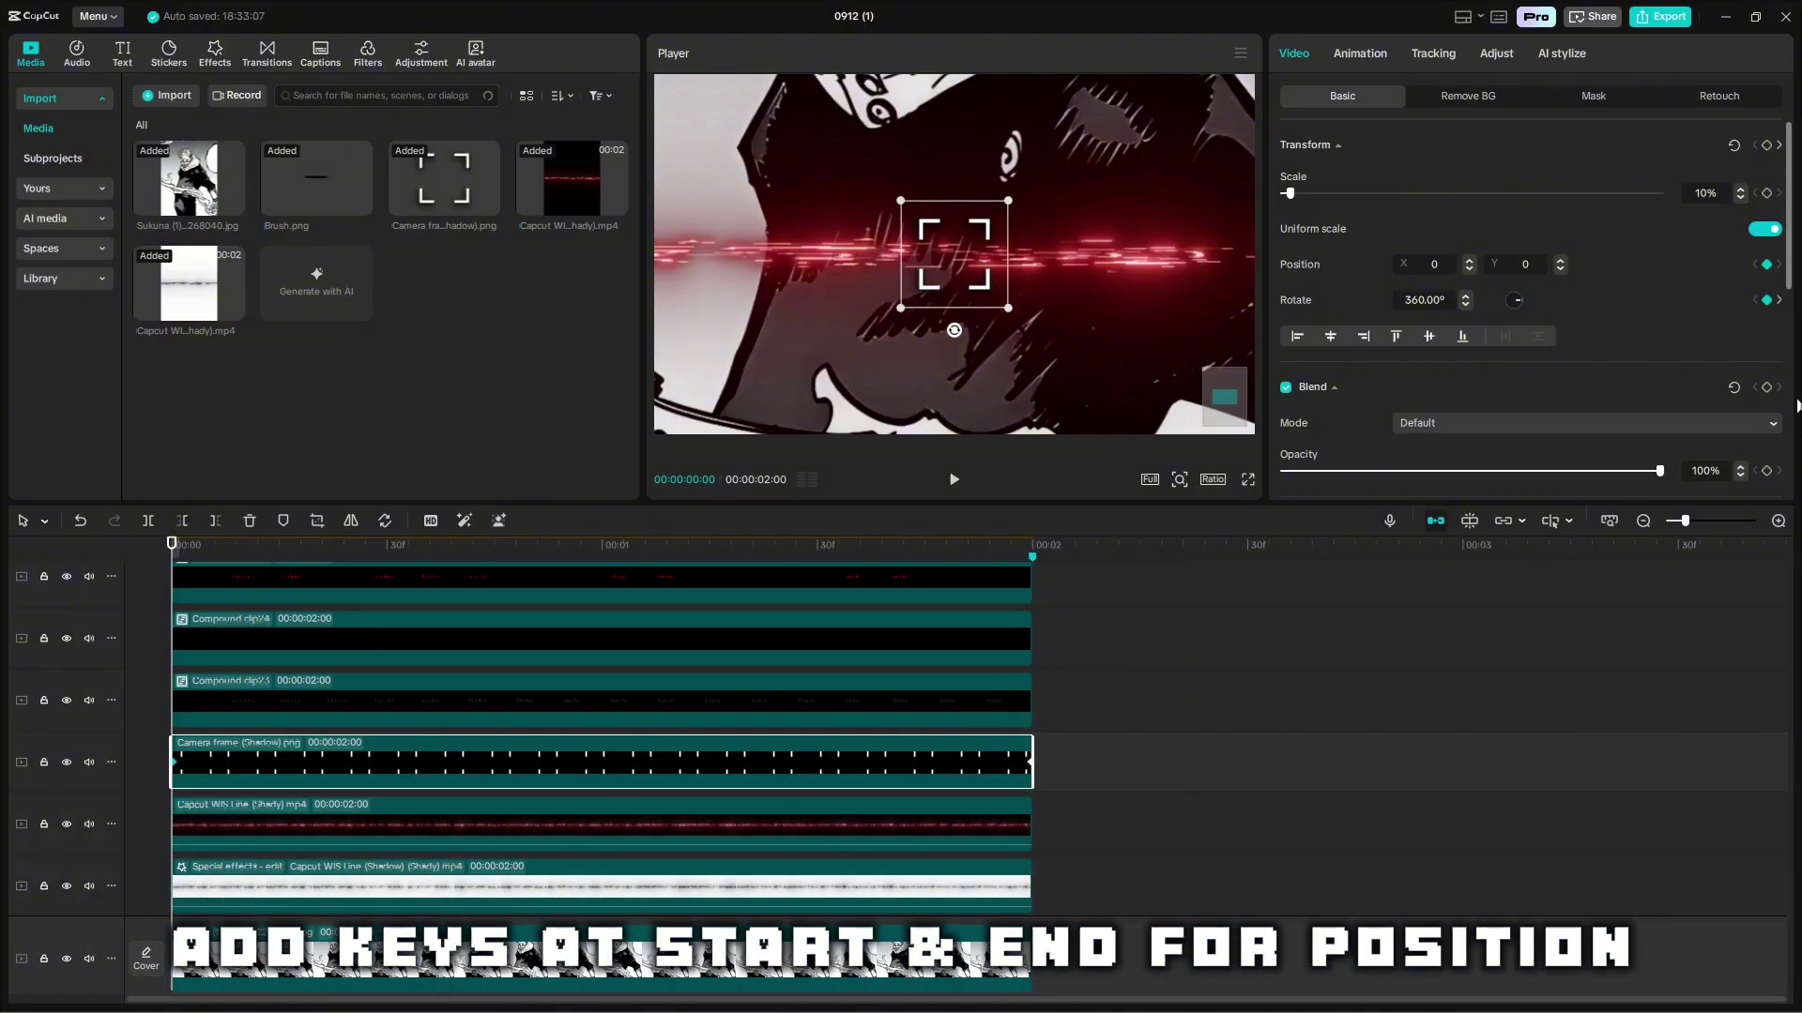
pyautogui.press('End')
pyautogui.click(1766, 265)
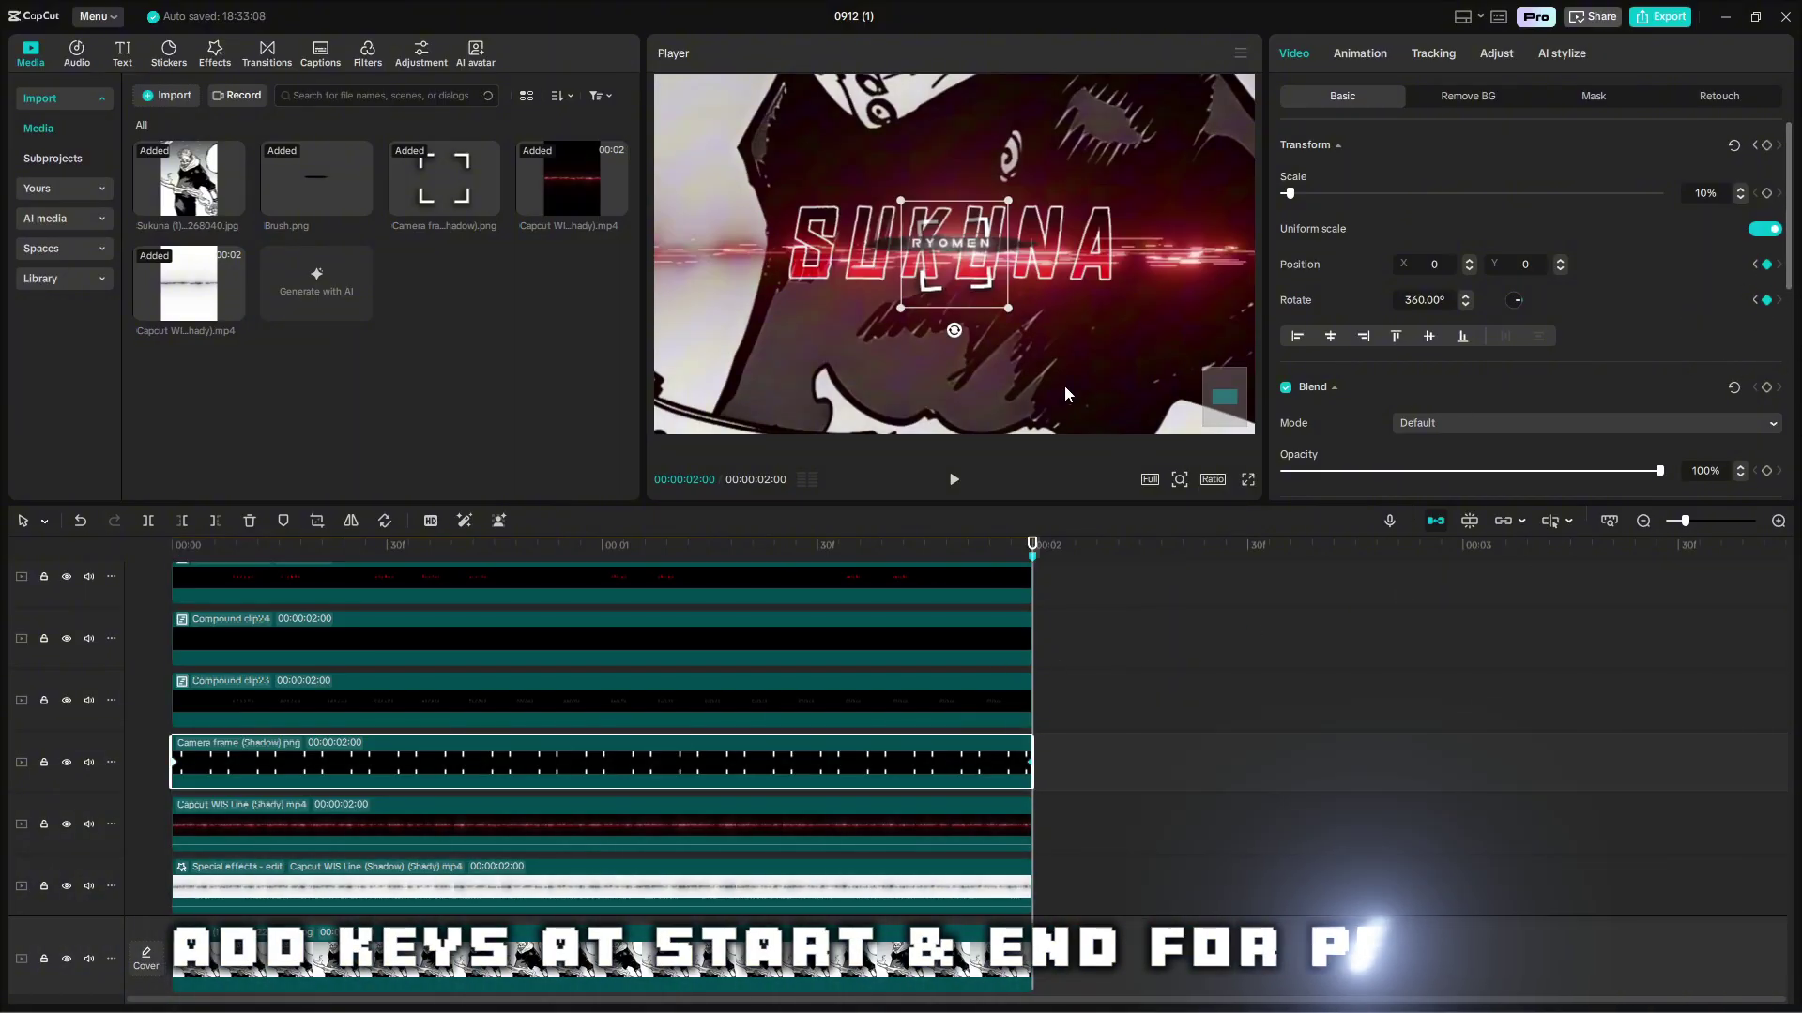
# Move the camera frame up to Y position 125 at the last keyframe and play back the motion.
pyautogui.moveTo(974, 293); pyautogui.dragTo(965, 242)
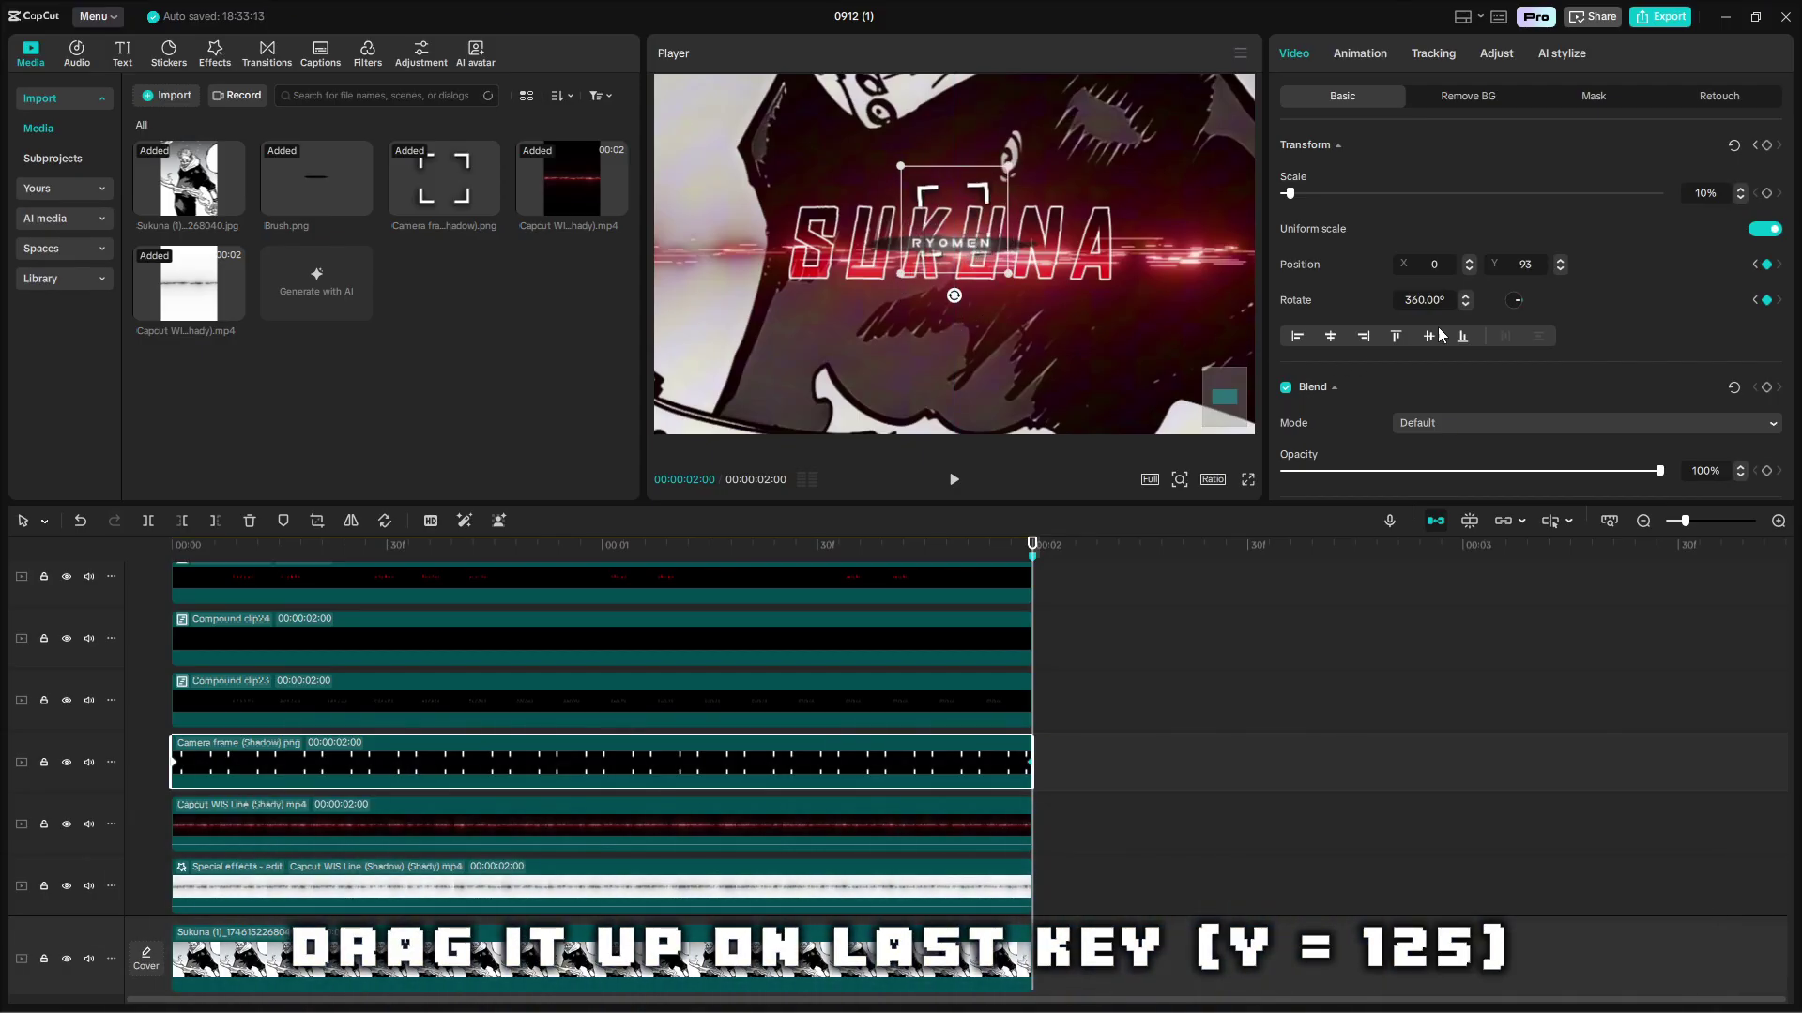
pyautogui.doubleClick(1536, 264)
pyautogui.write('125')
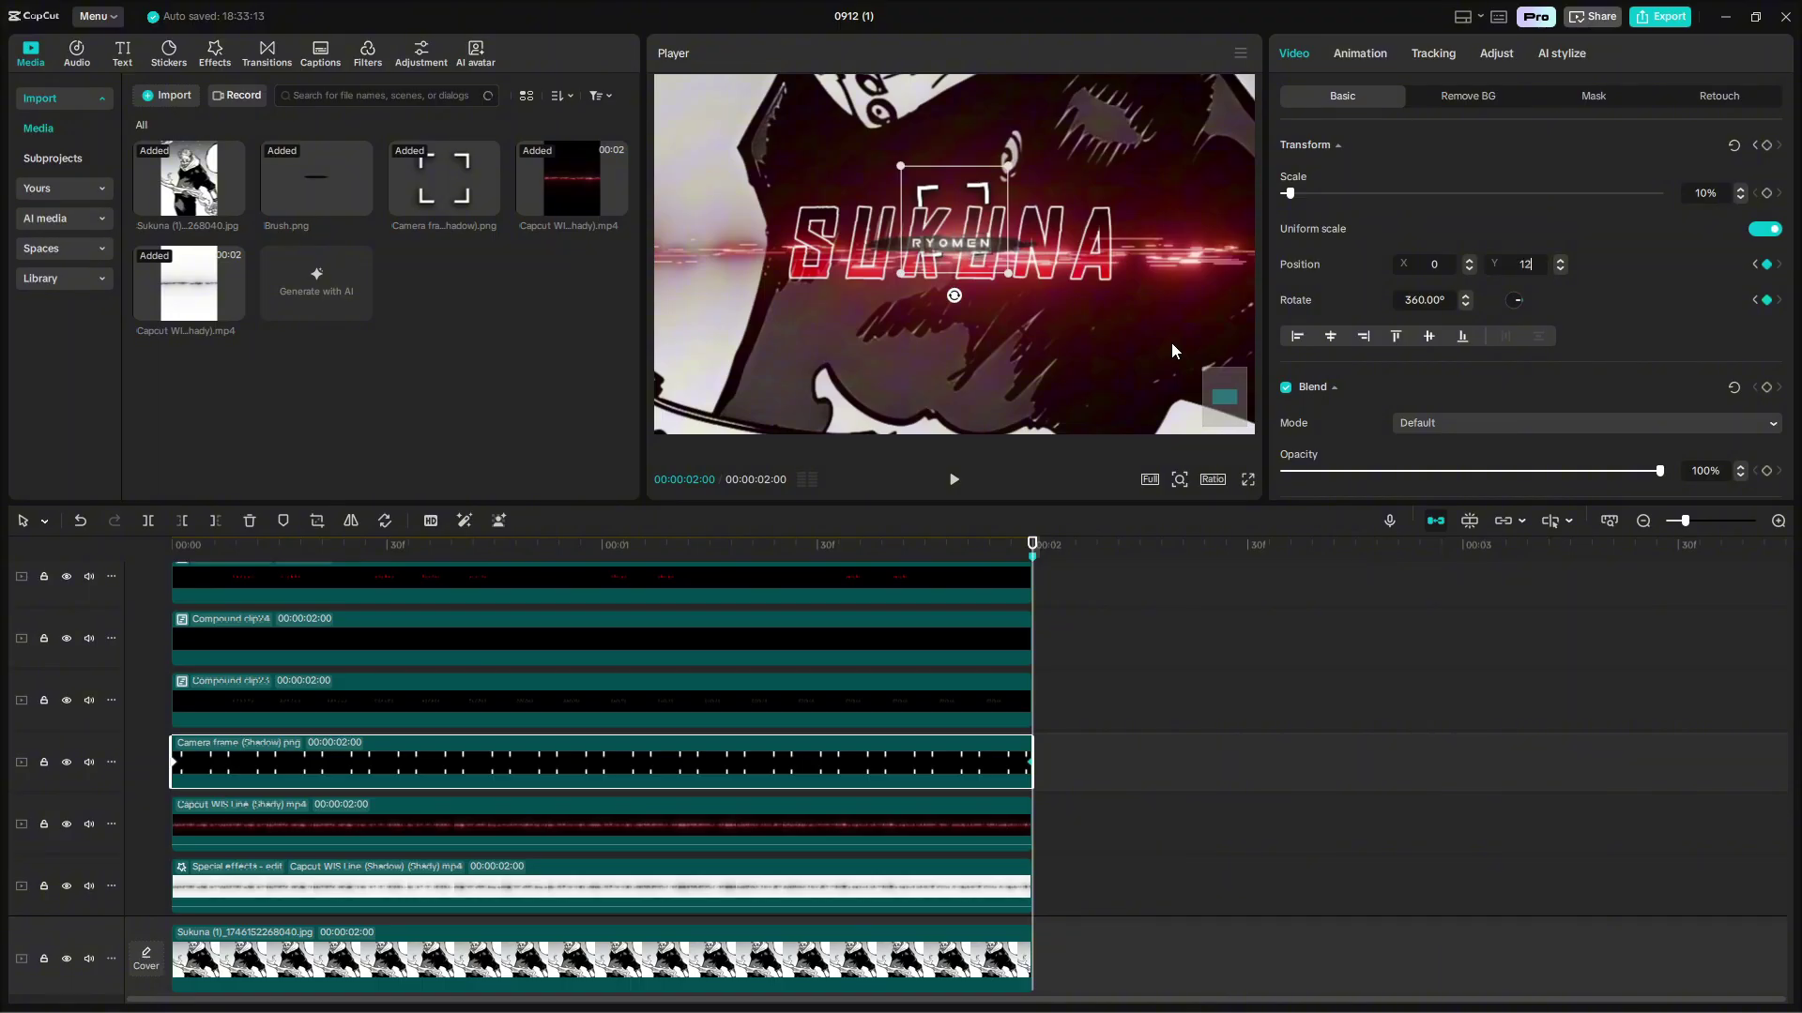
pyautogui.press('Return')
pyautogui.doubleClick(1525, 264)
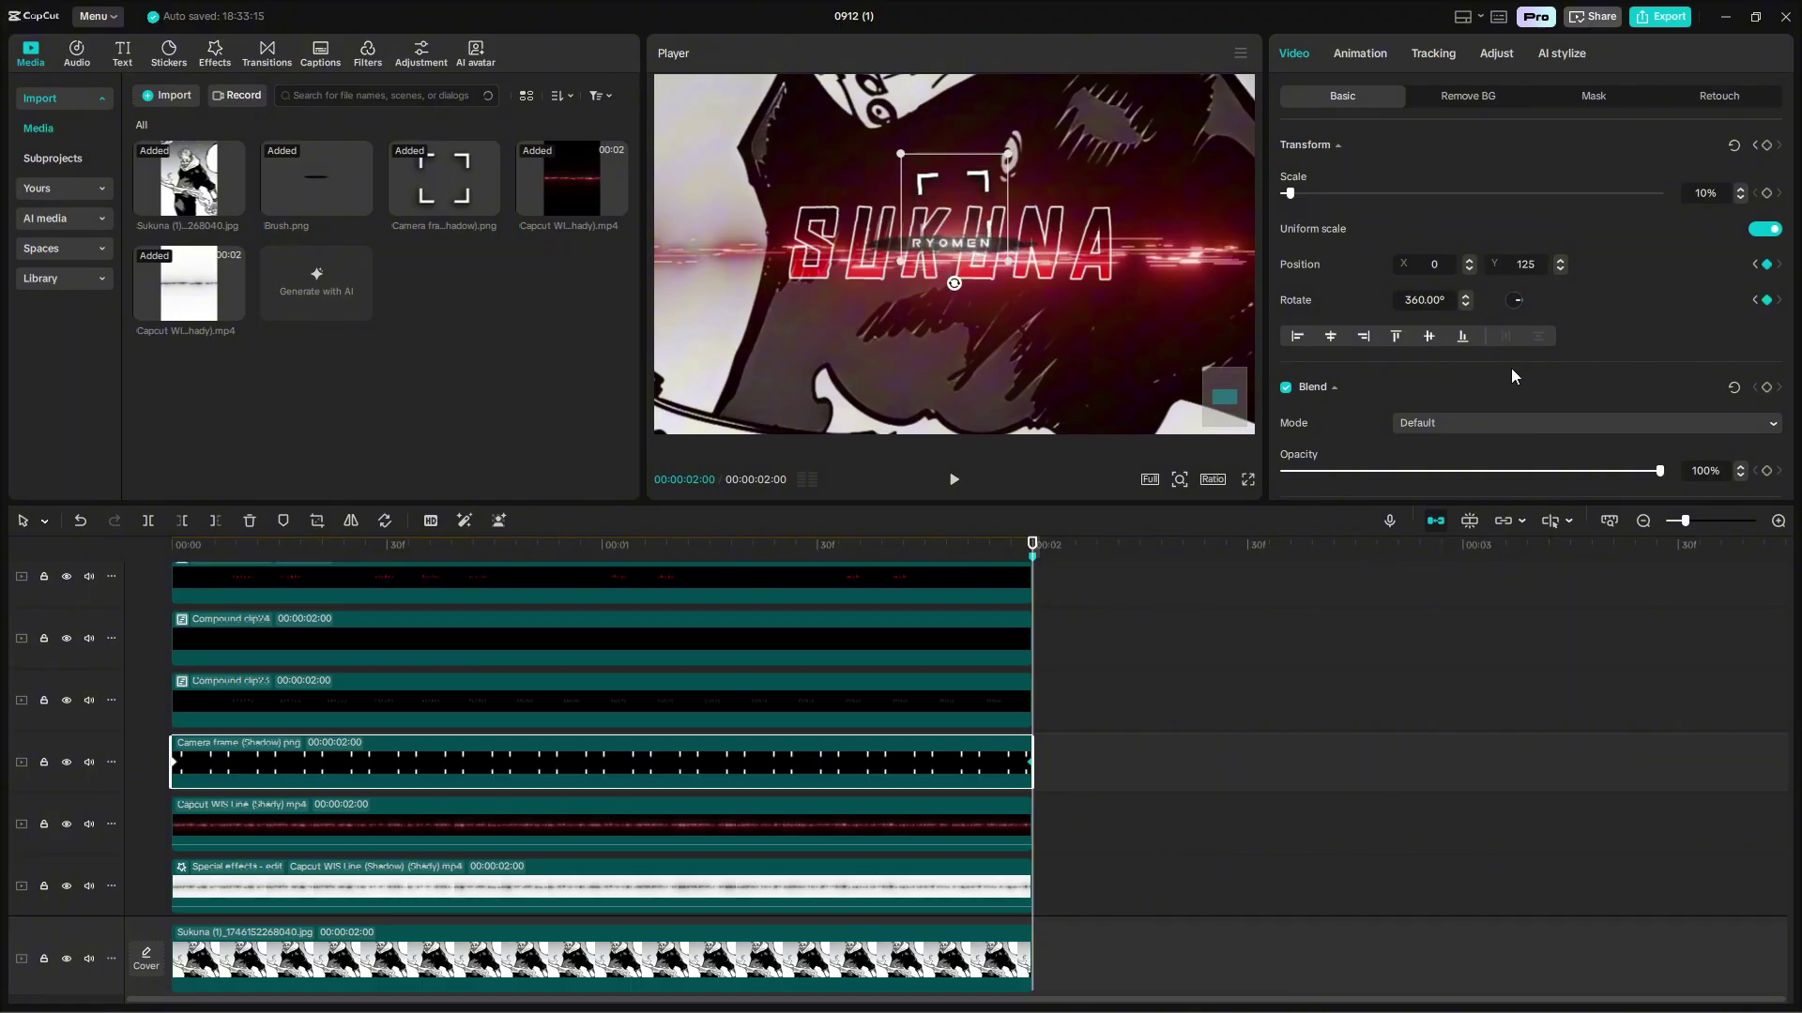
pyautogui.press('space')
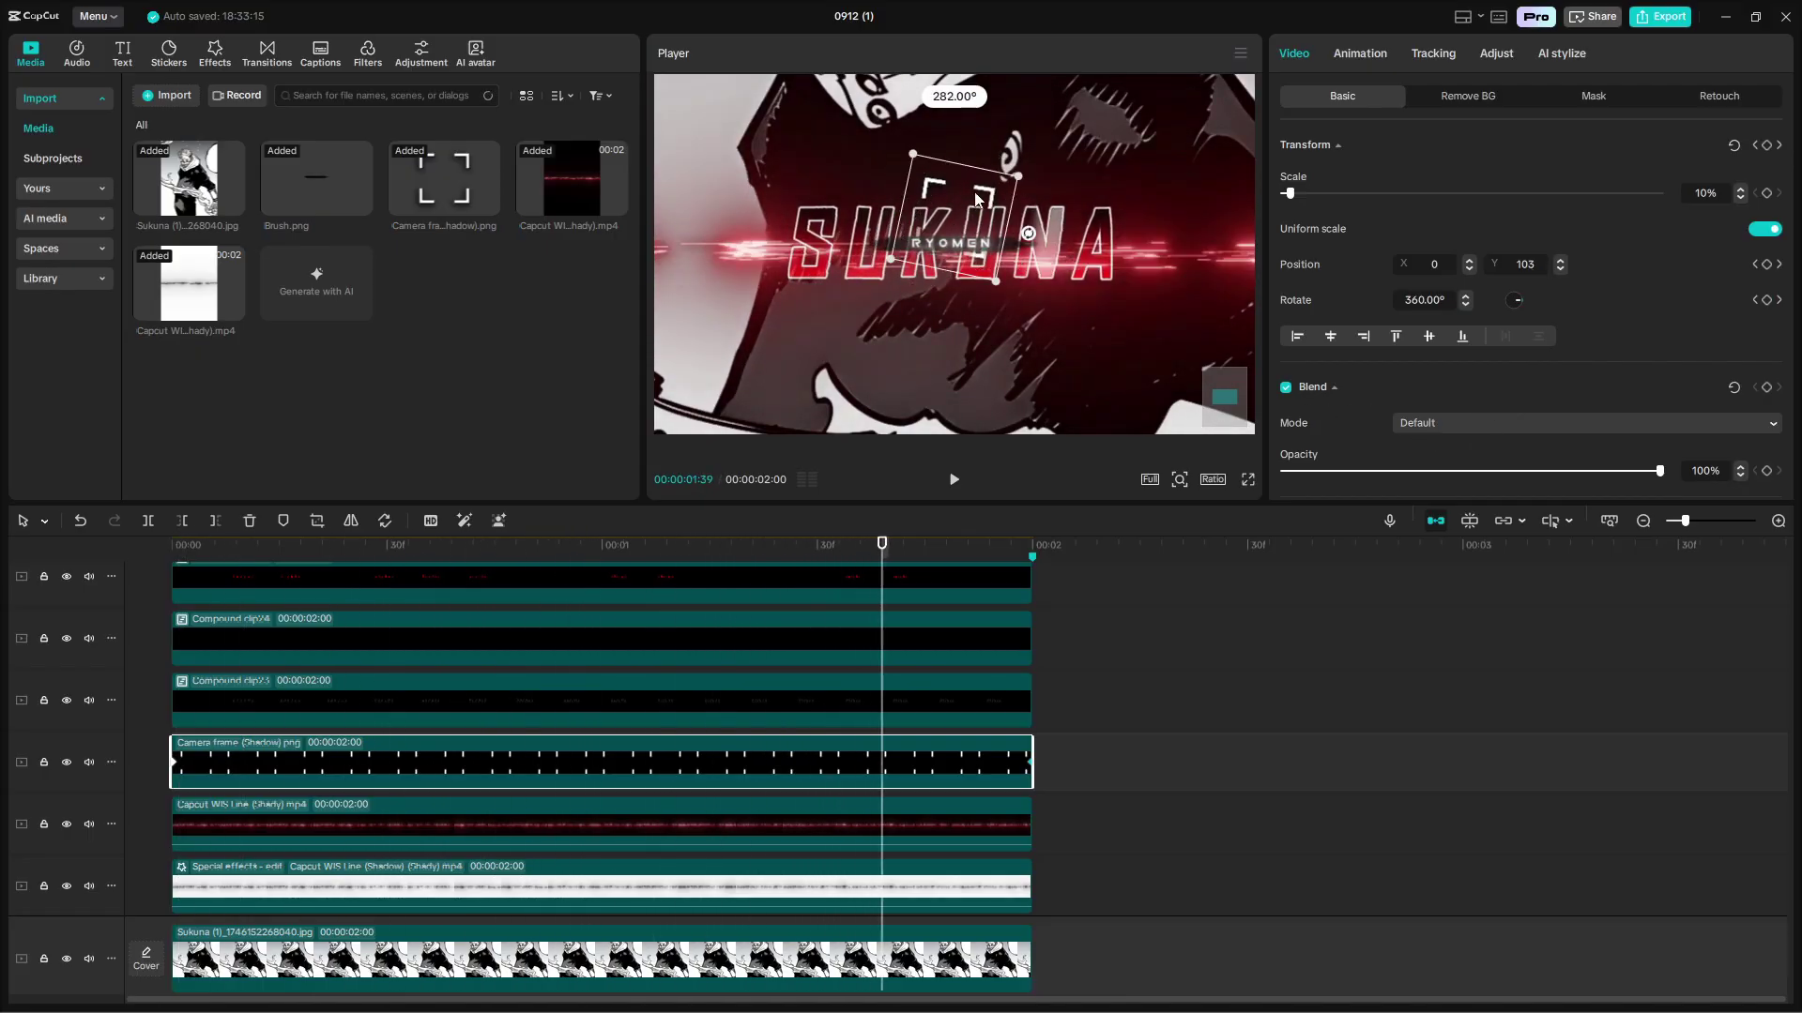
# Apply the Cubic Out preset curve to the camera frame's Y position keyframes and play back the result.
pyautogui.click(1023, 751)
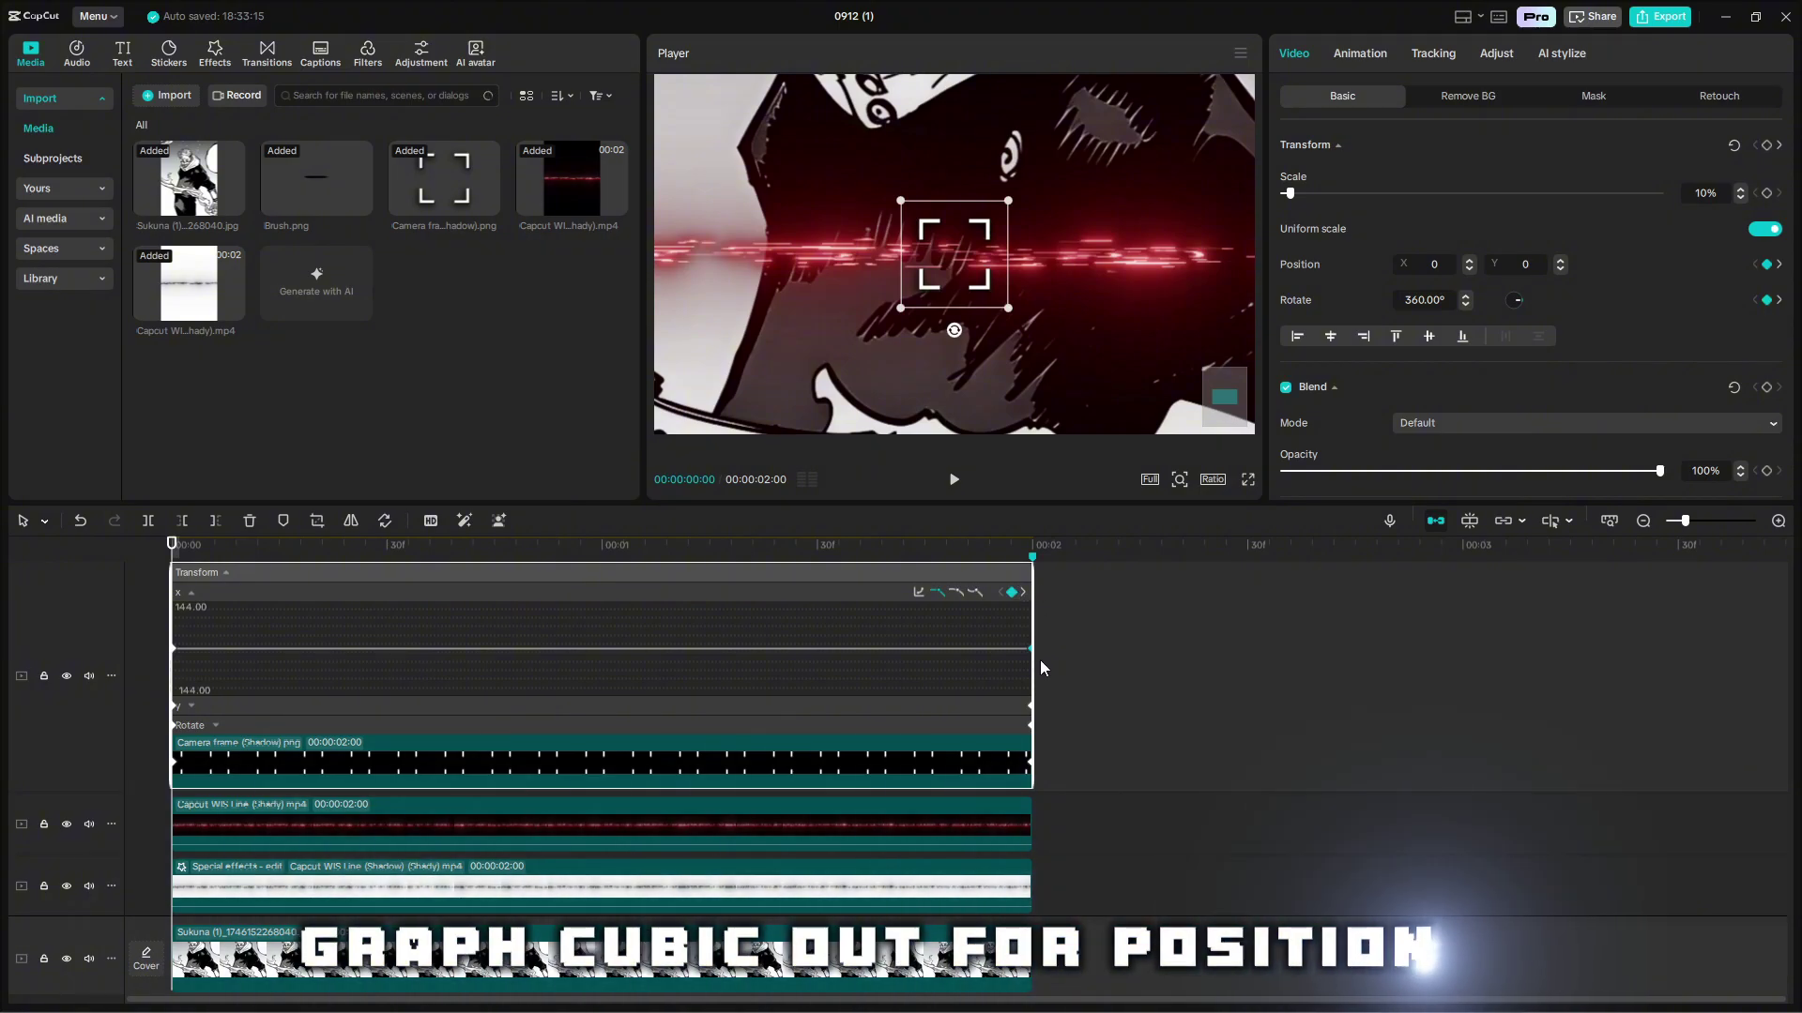
pyautogui.scroll(-2, 994, 702)
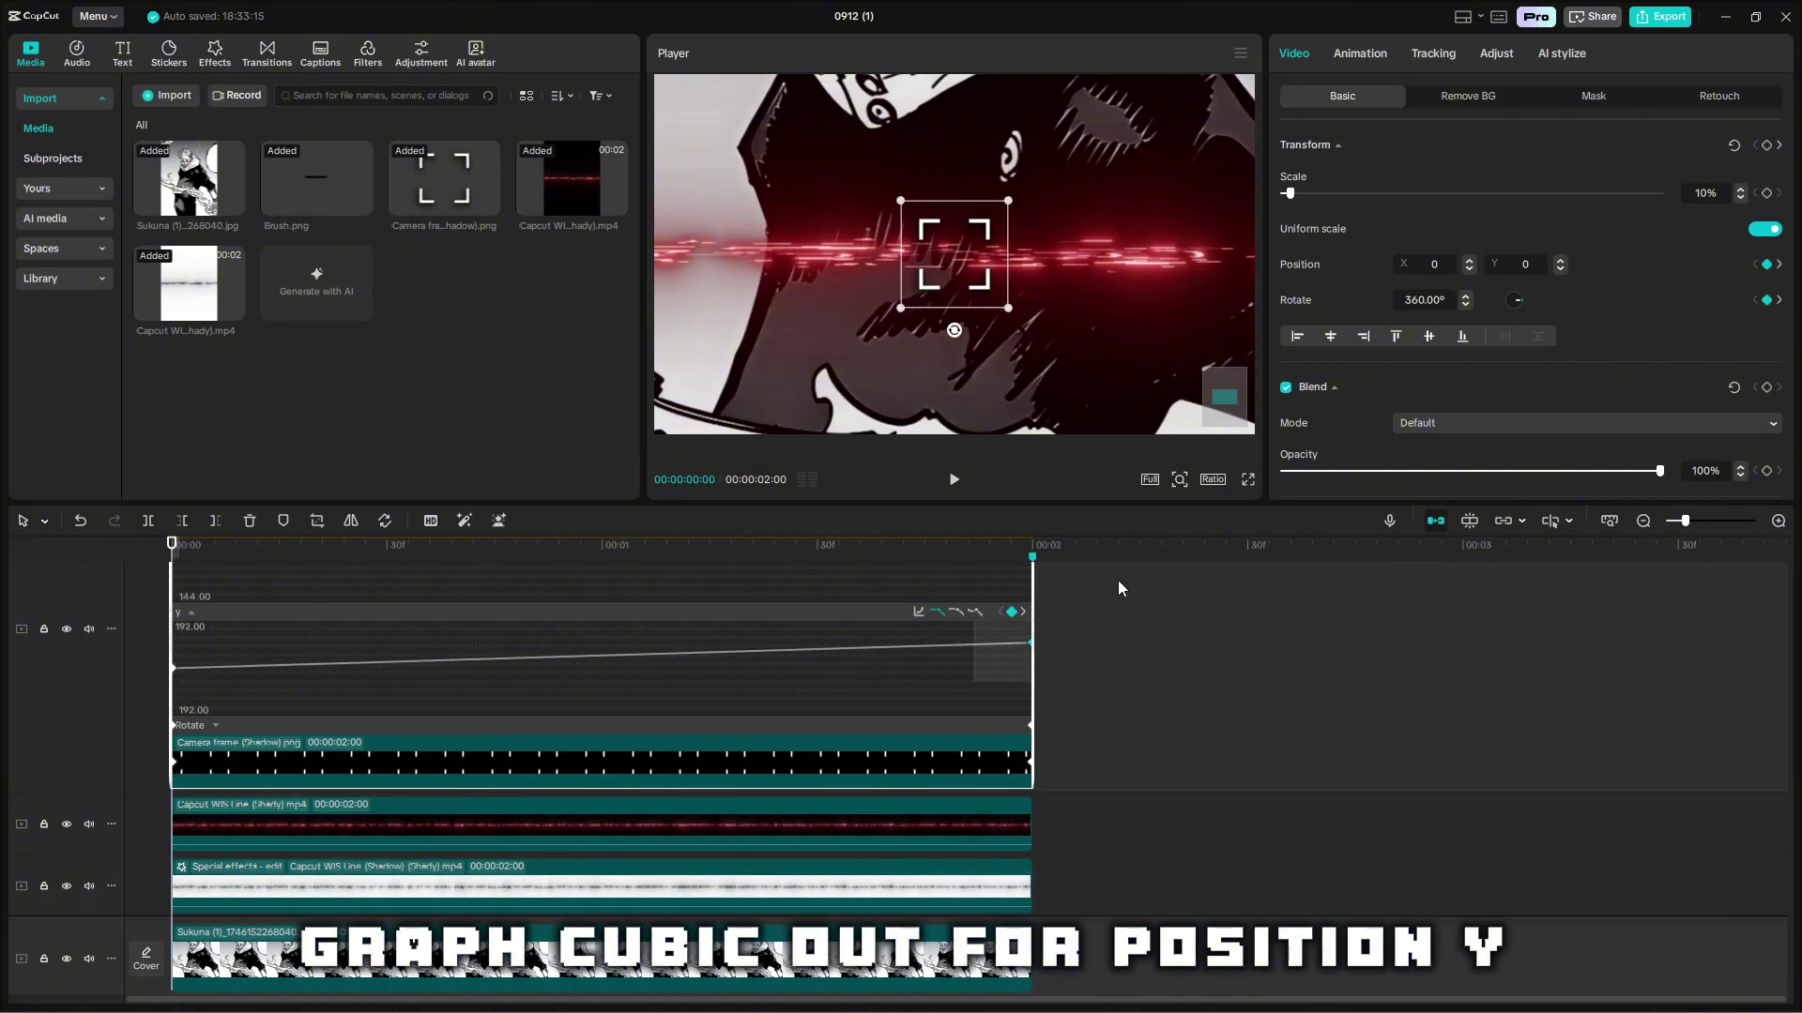
pyautogui.click(921, 612)
pyautogui.click(1109, 774)
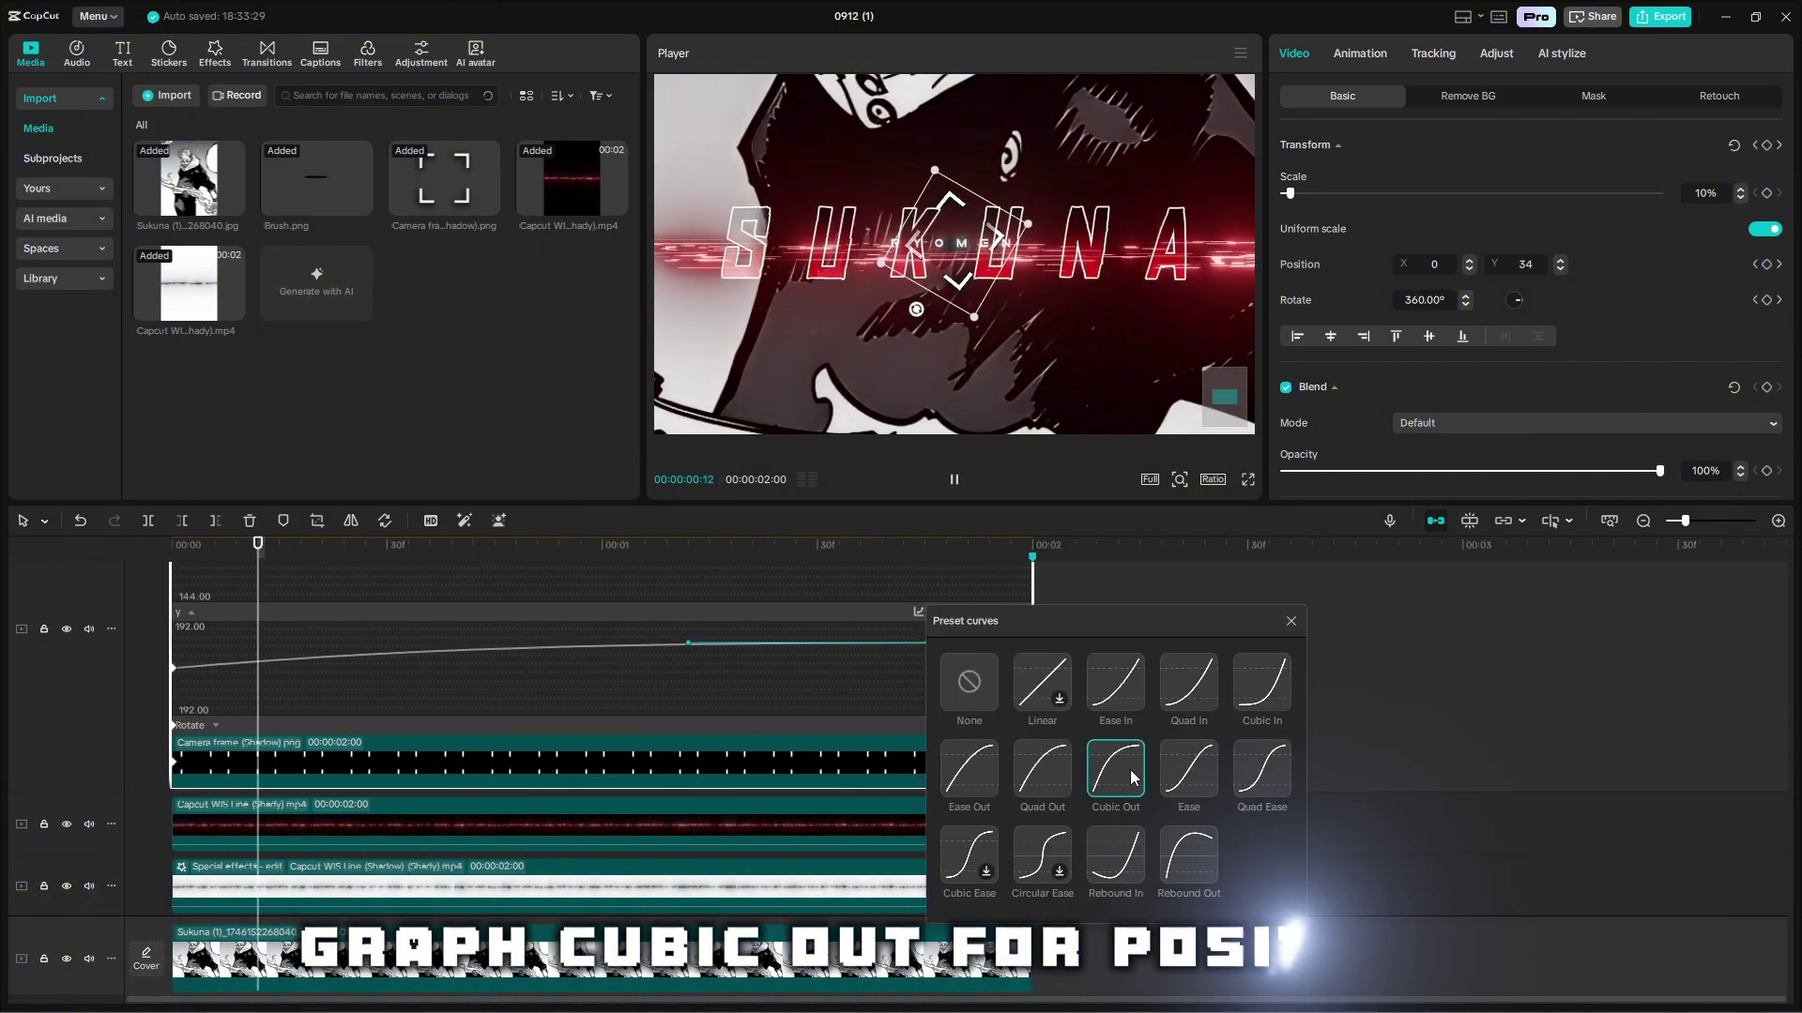
pyautogui.click(1290, 622)
pyautogui.click(1156, 668)
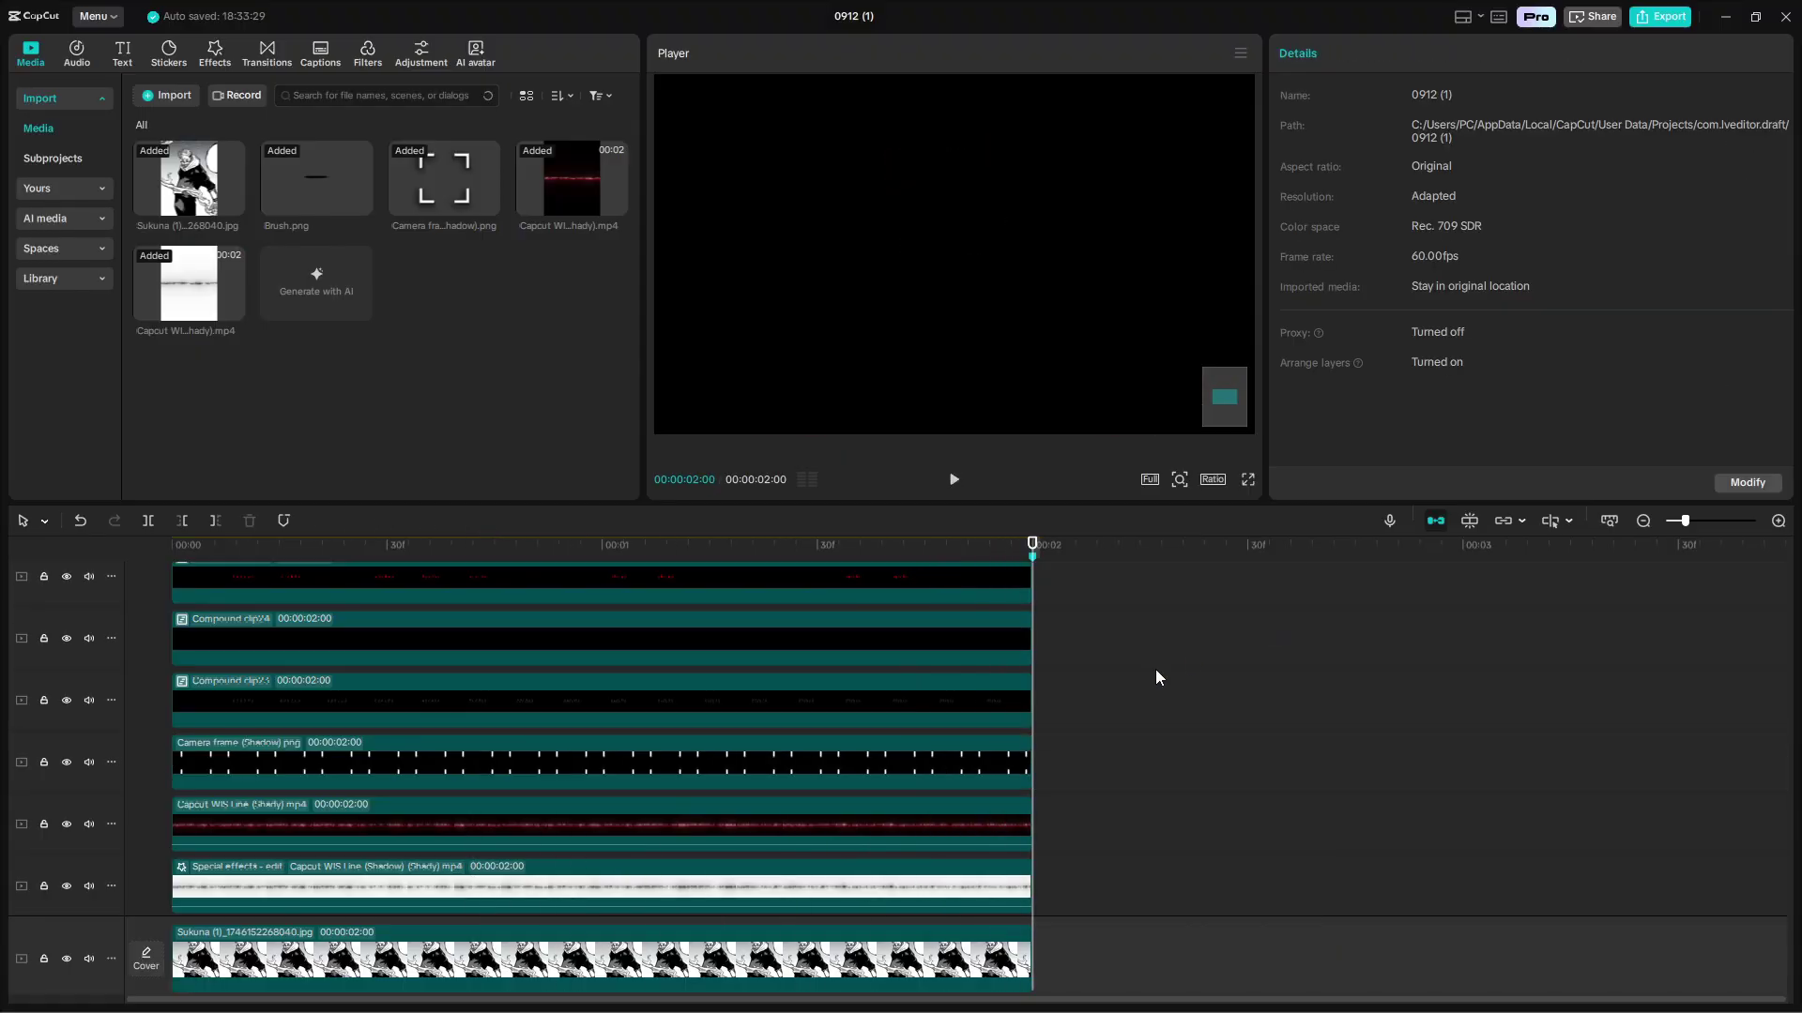
pyautogui.press('space')
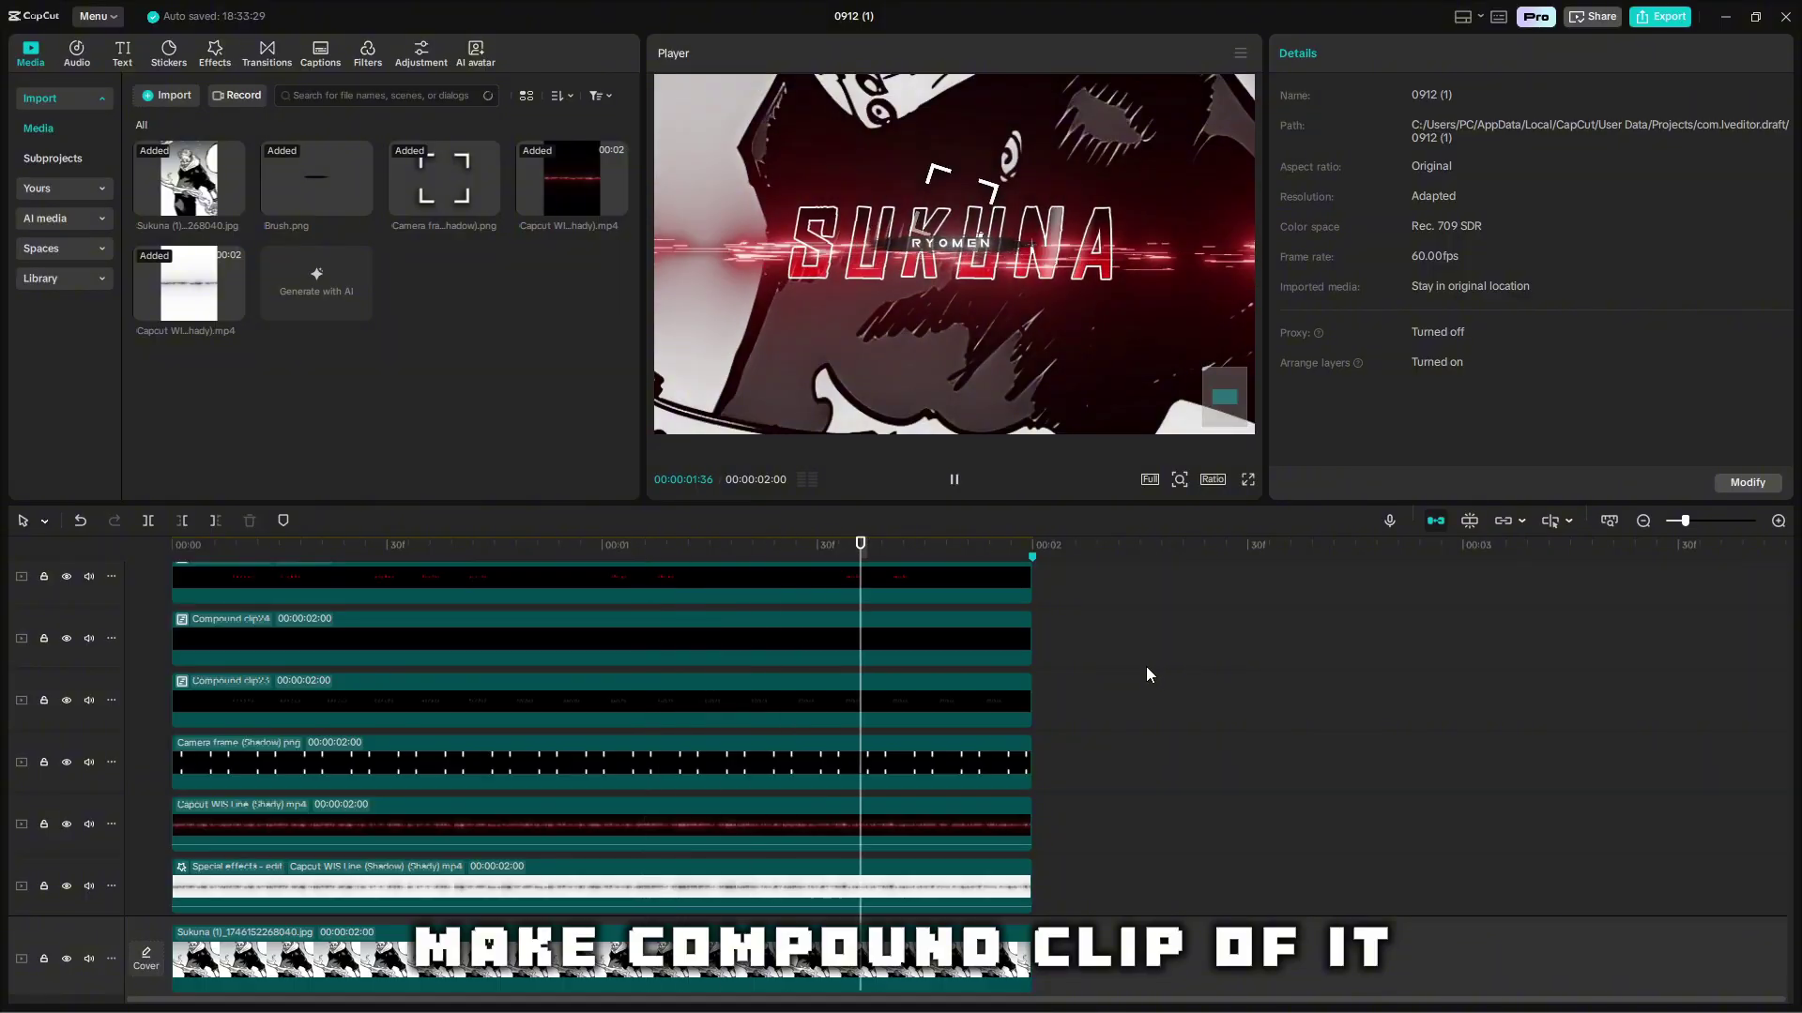
# Make a compound clip from the camera frame clip and open it for editing.
pyautogui.click(897, 762)
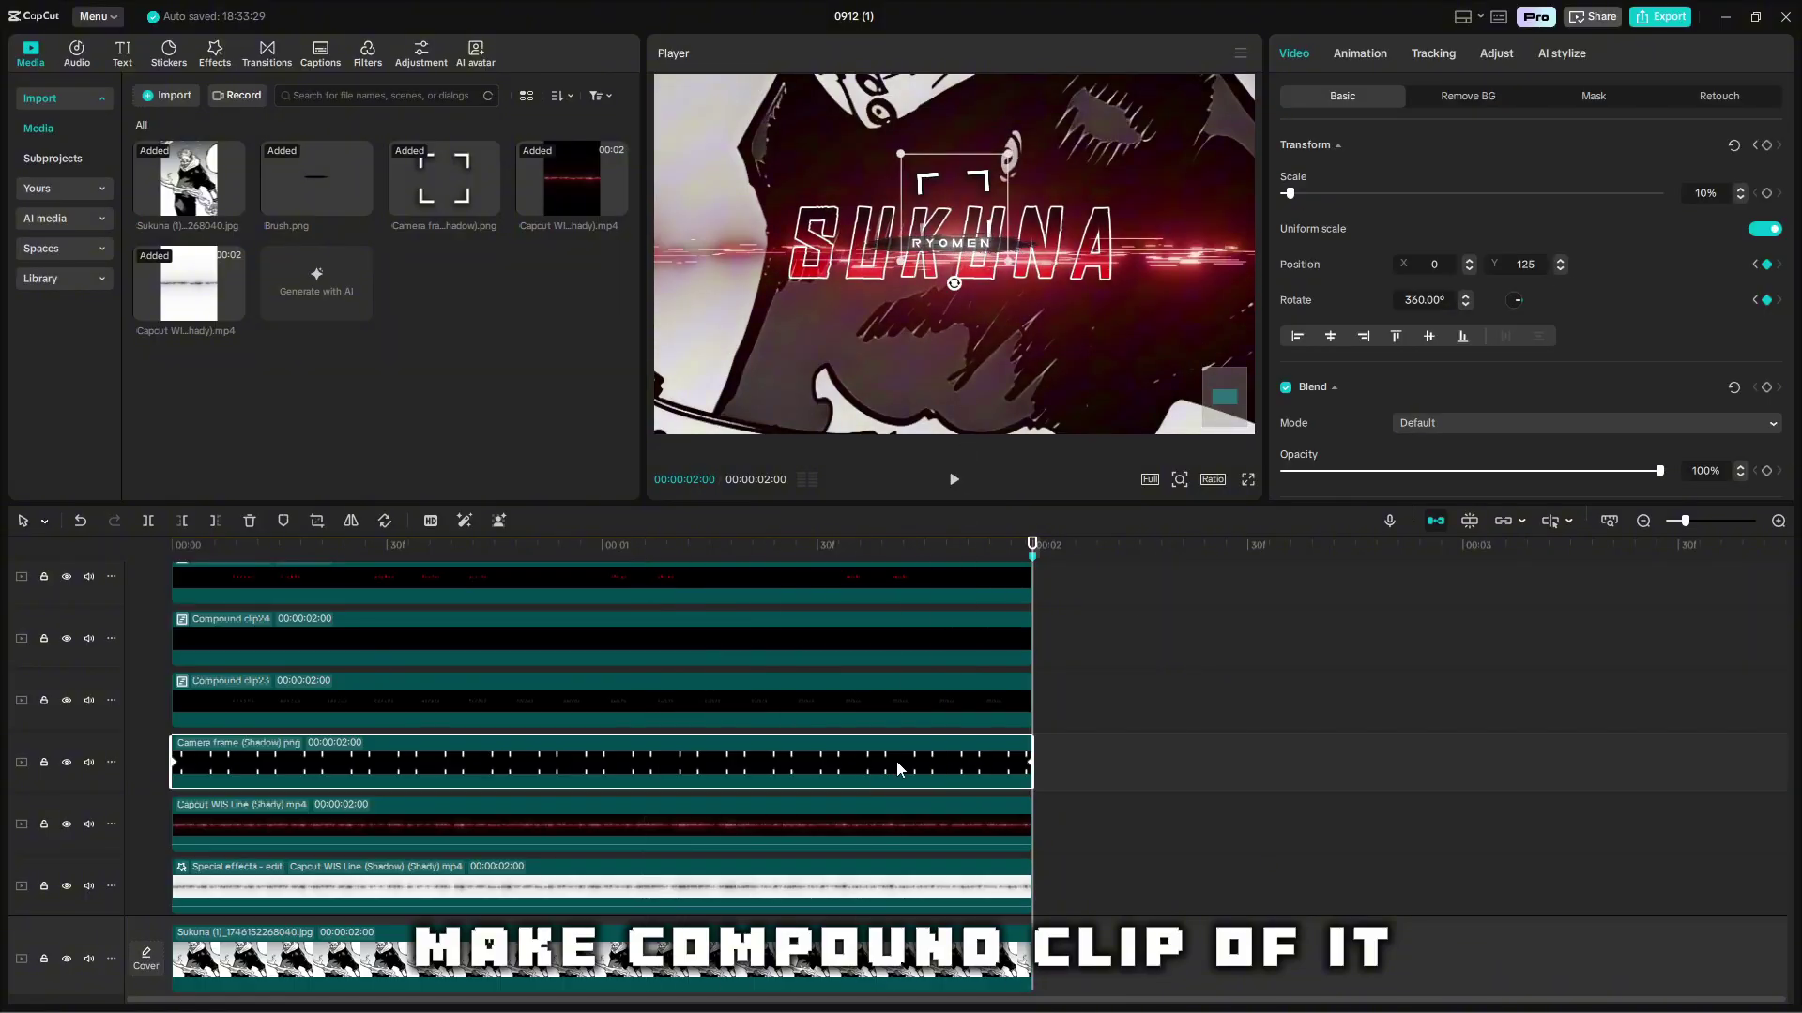
pyautogui.hotkey('alt', 'g')
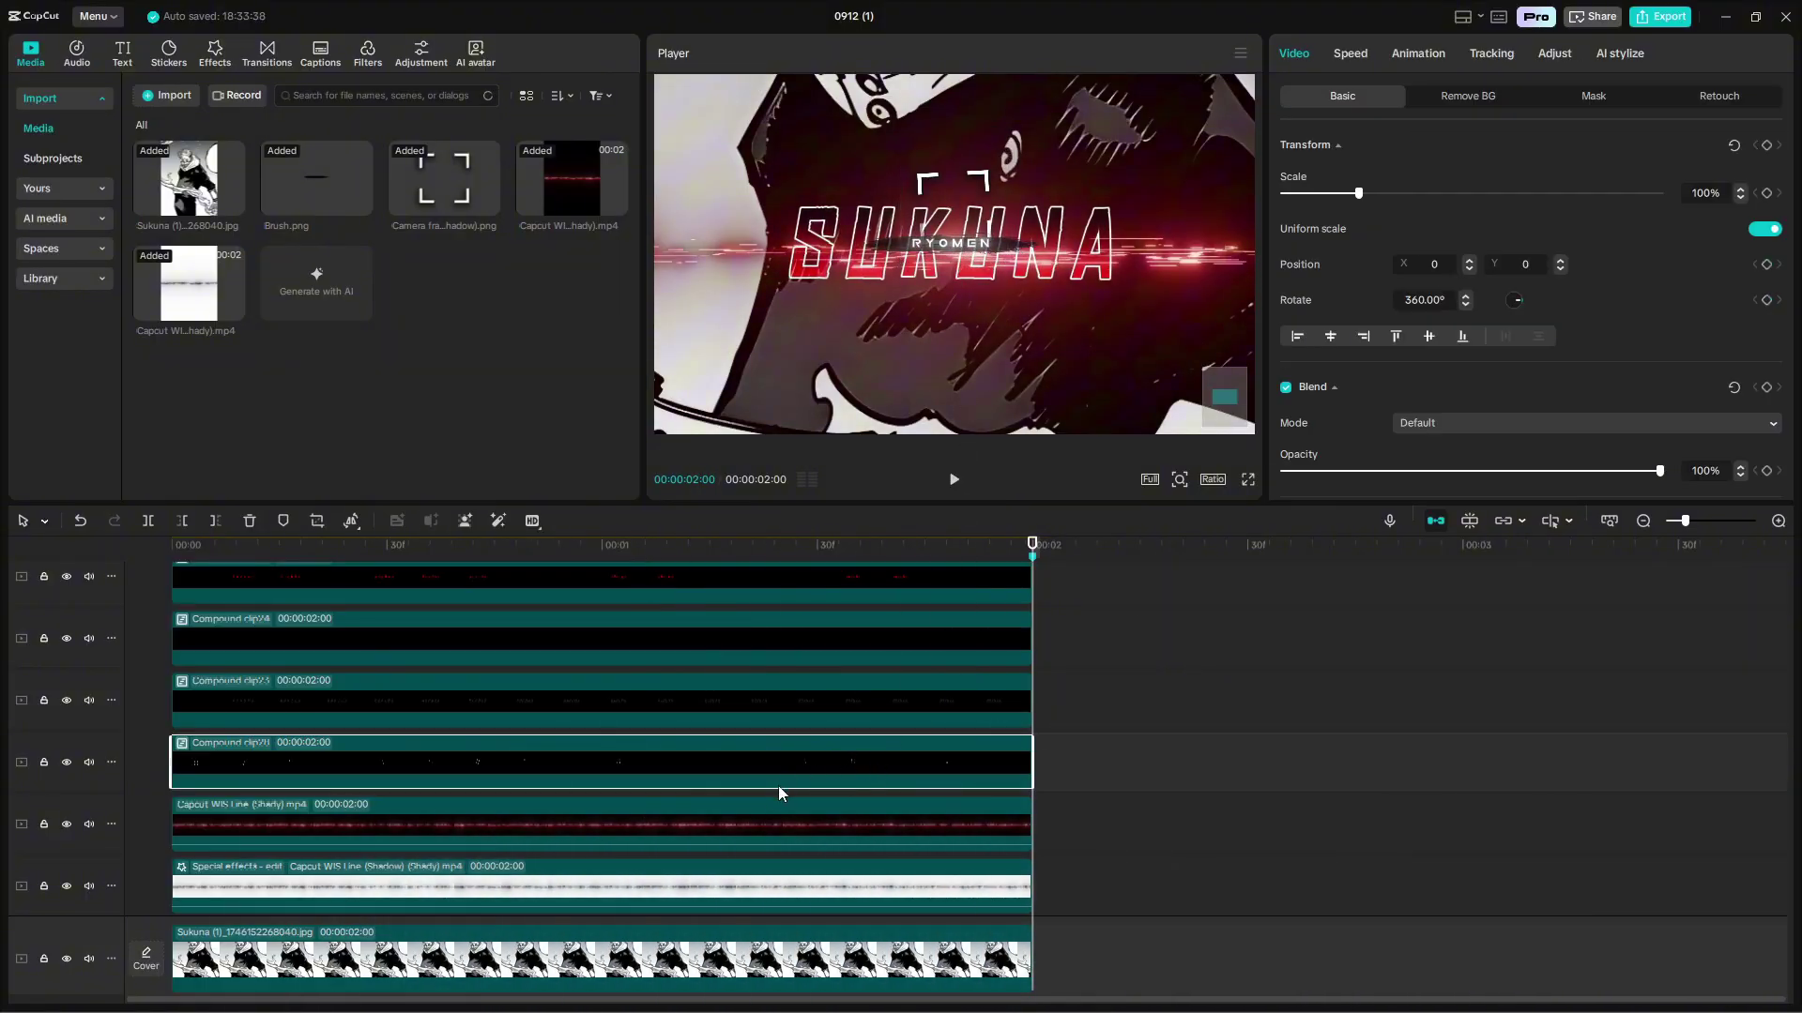
pyautogui.doubleClick(610, 758)
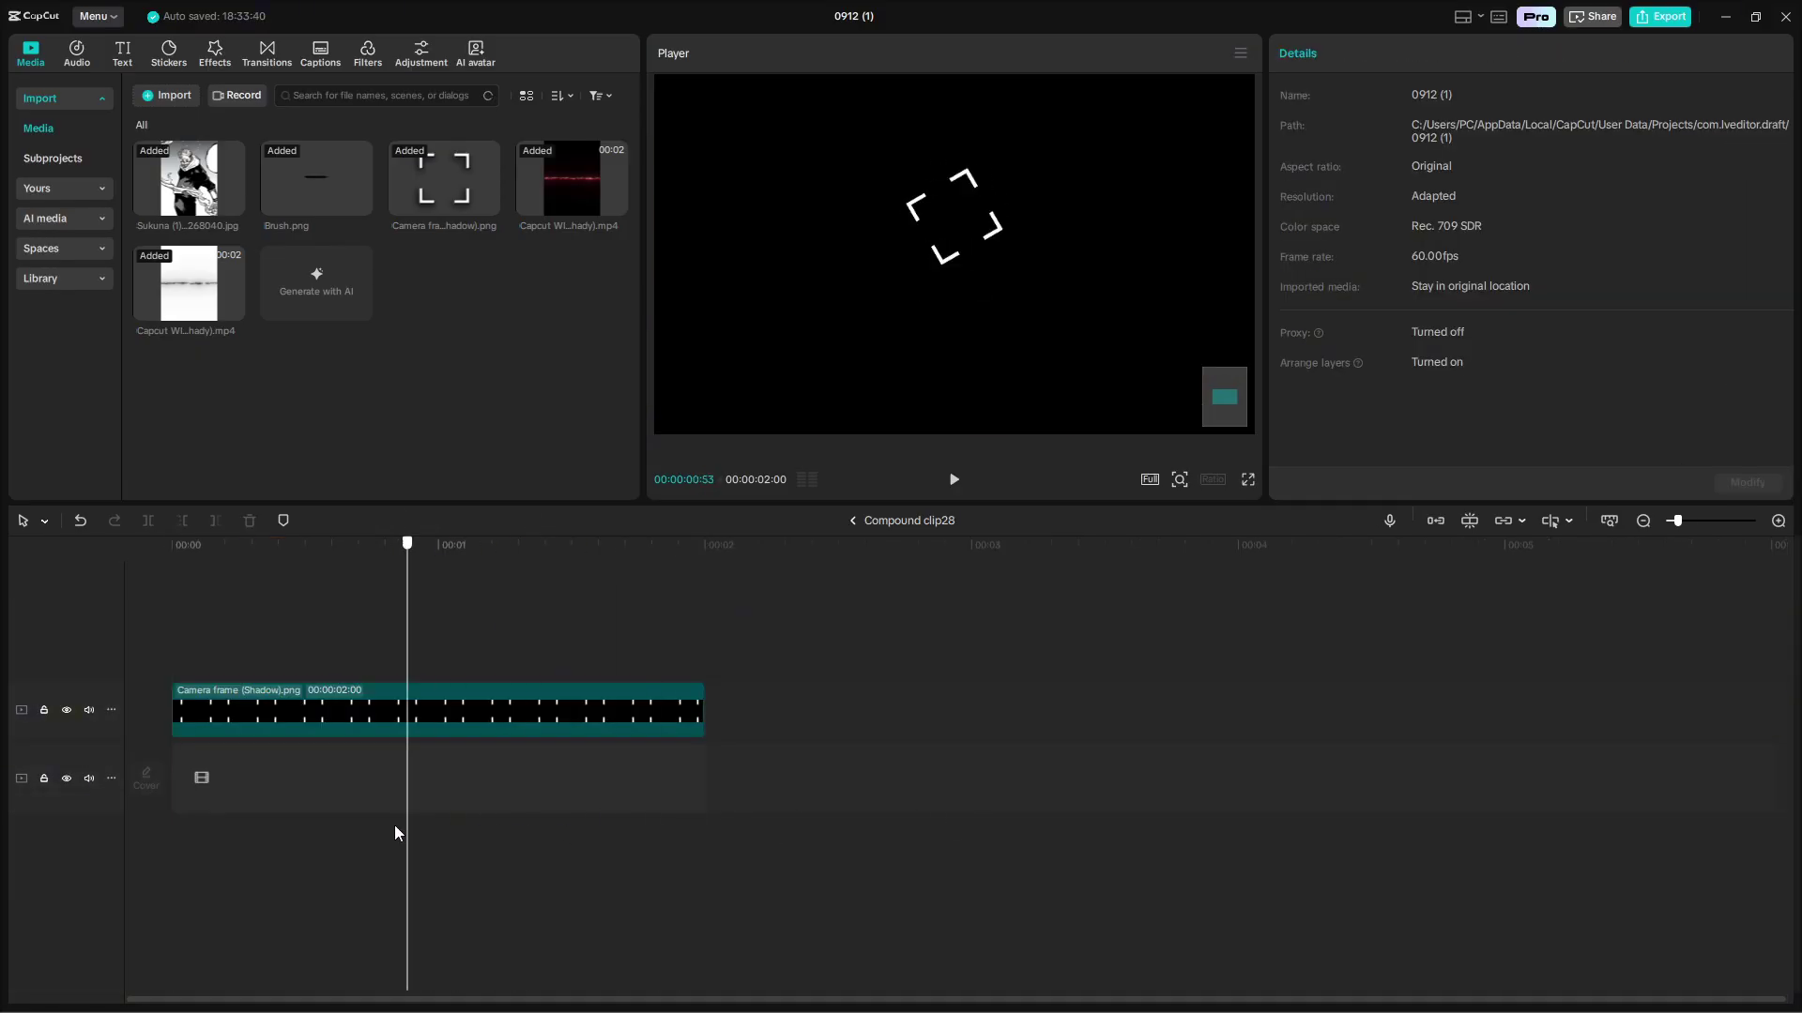
pyautogui.press('space')
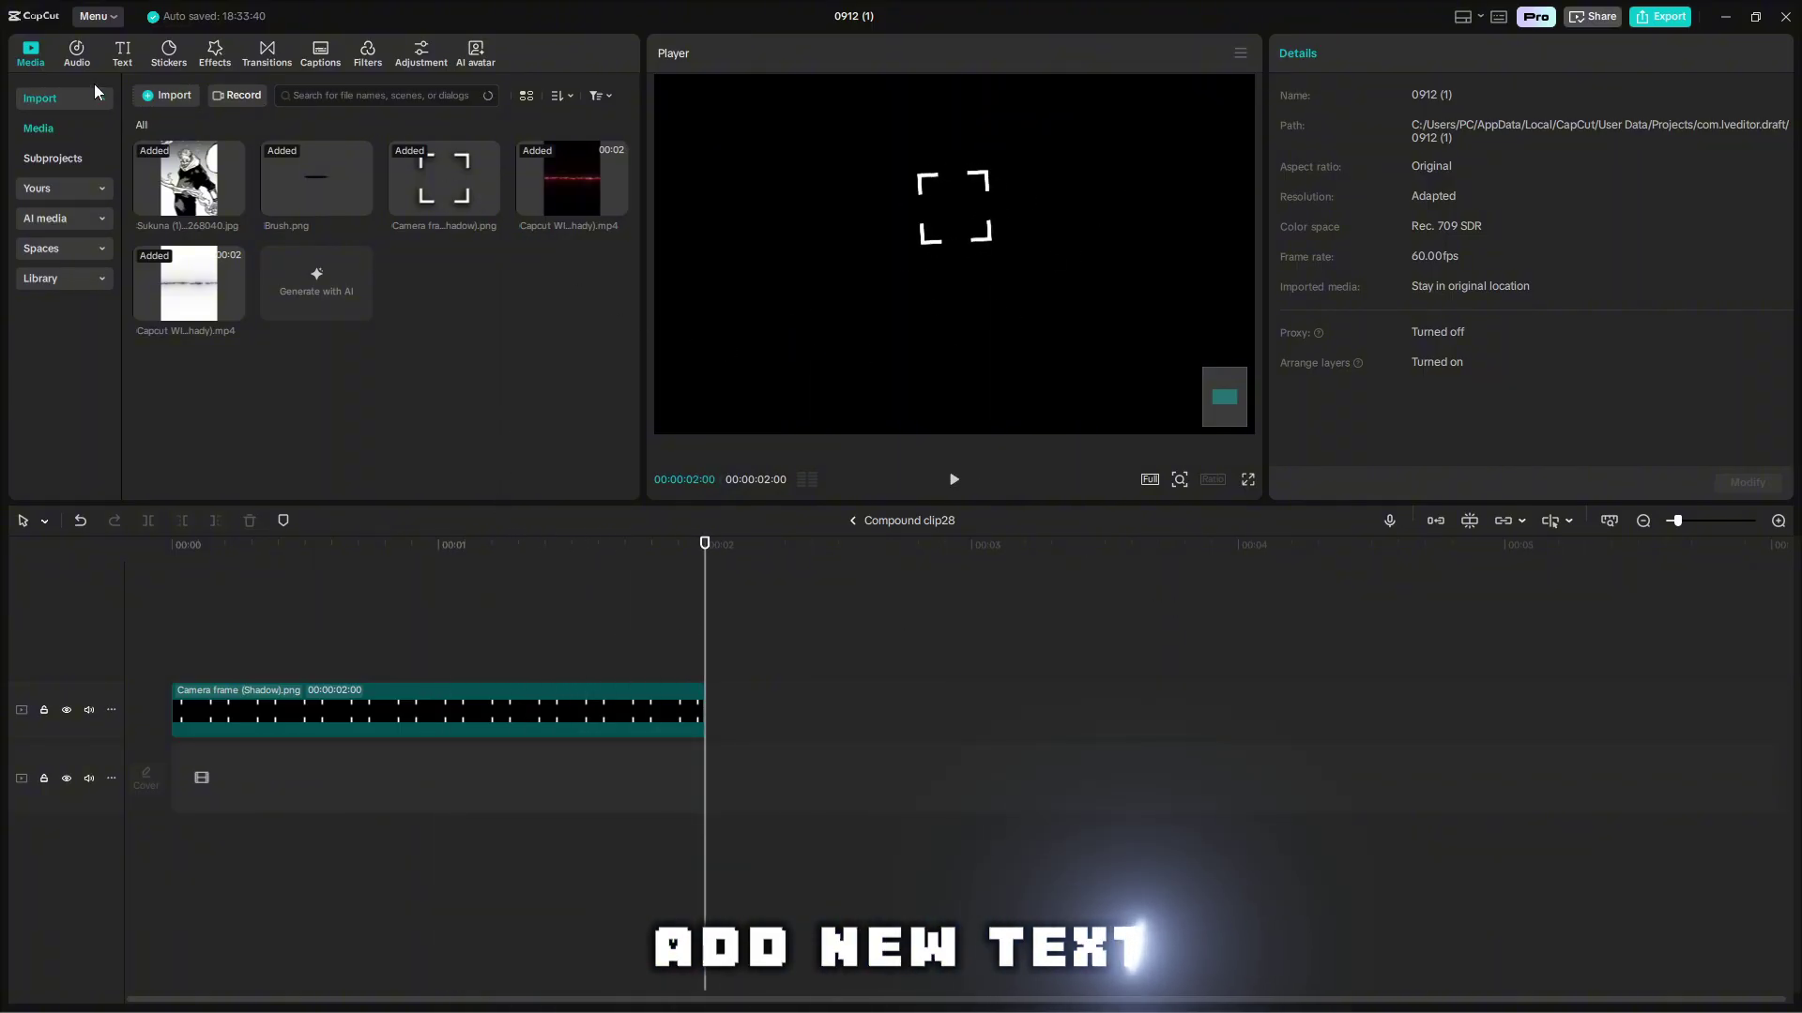
# Add a default text above the camera frame from the start to 2 seconds and change its wording to "+1".
pyautogui.click(122, 53)
pyautogui.moveTo(172, 126); pyautogui.dragTo(37, 634)
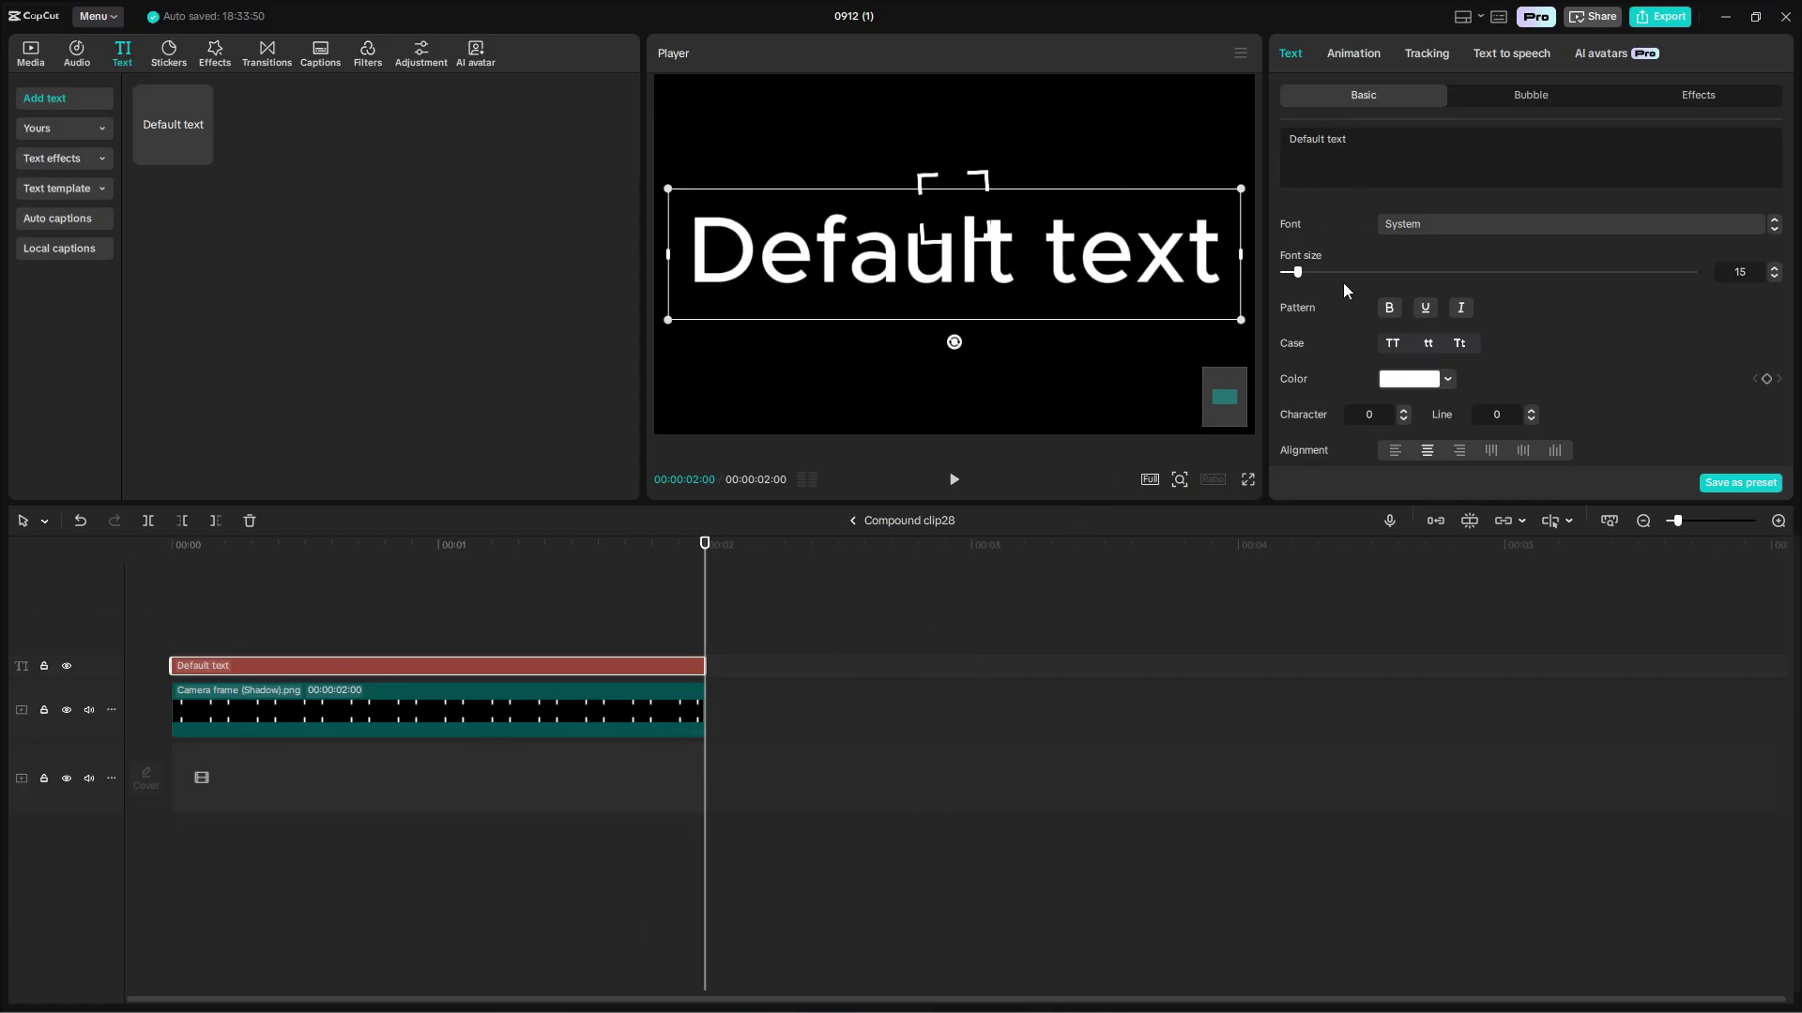
pyautogui.hotkey('ctrl', 'a')
pyautogui.write('+1')
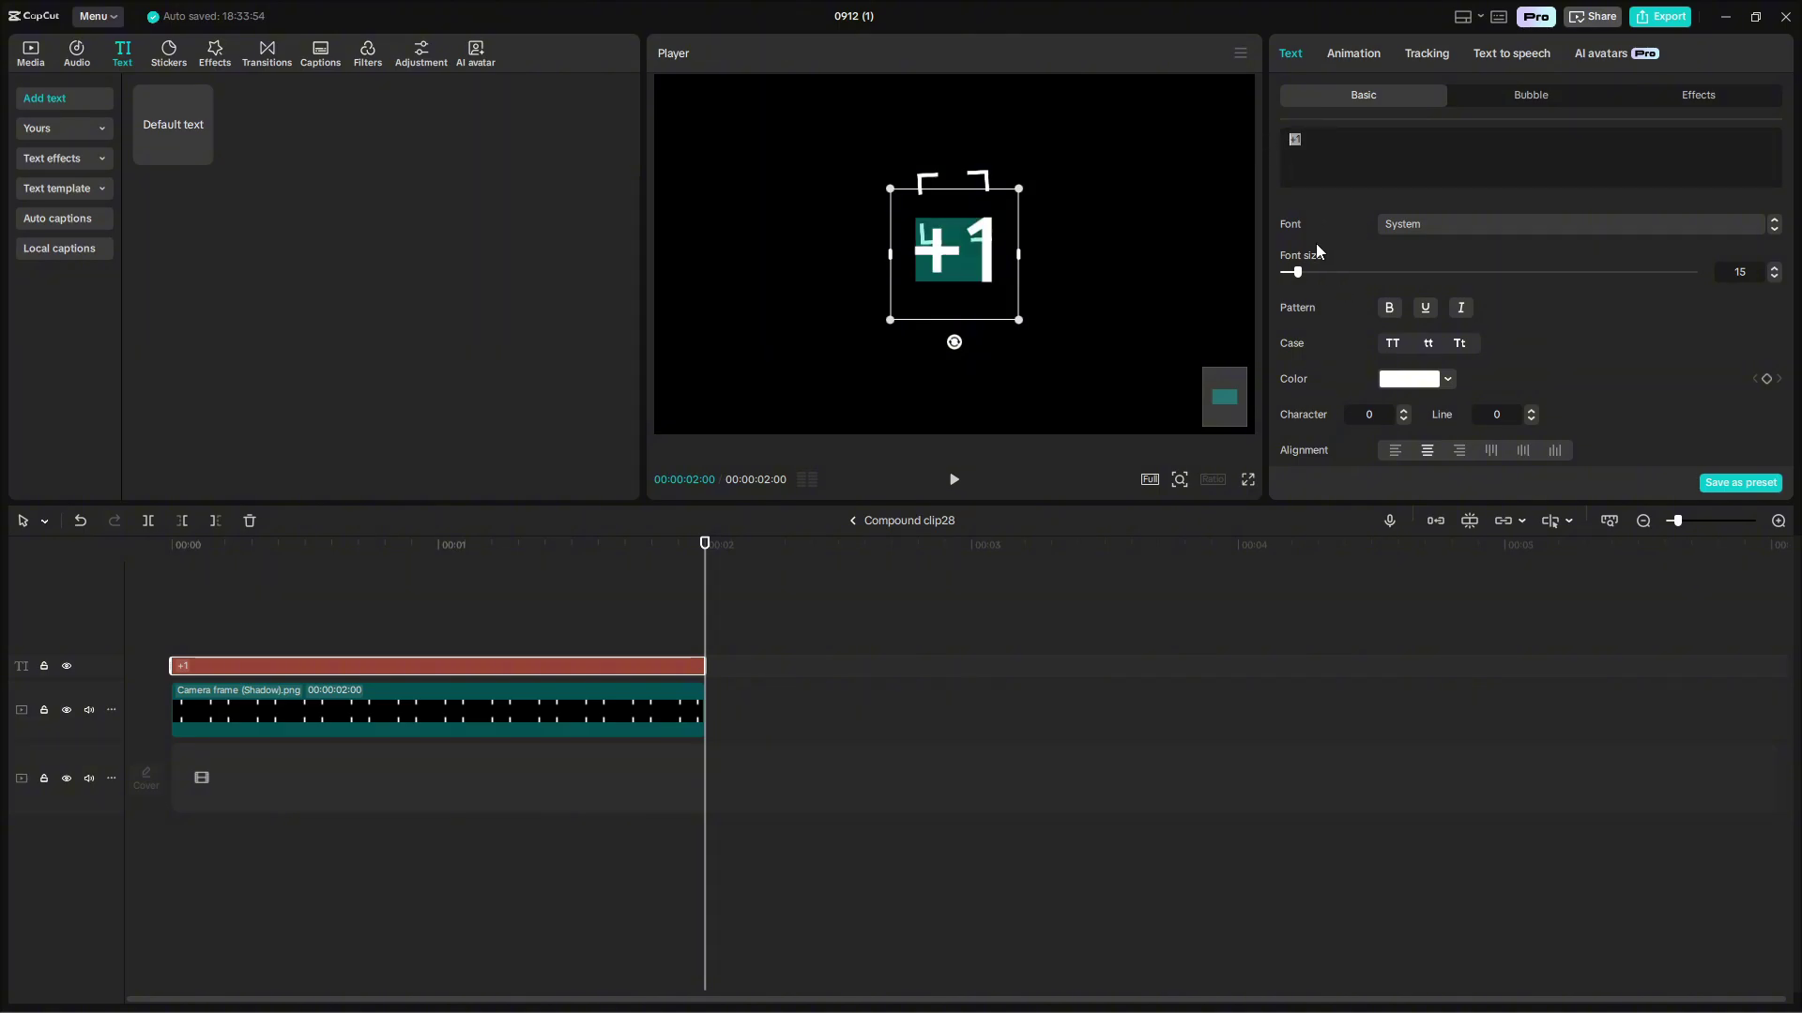
# Set the +1 text's font to Matcha Dalgona Regular and its font size to 5.
pyautogui.click(1439, 223)
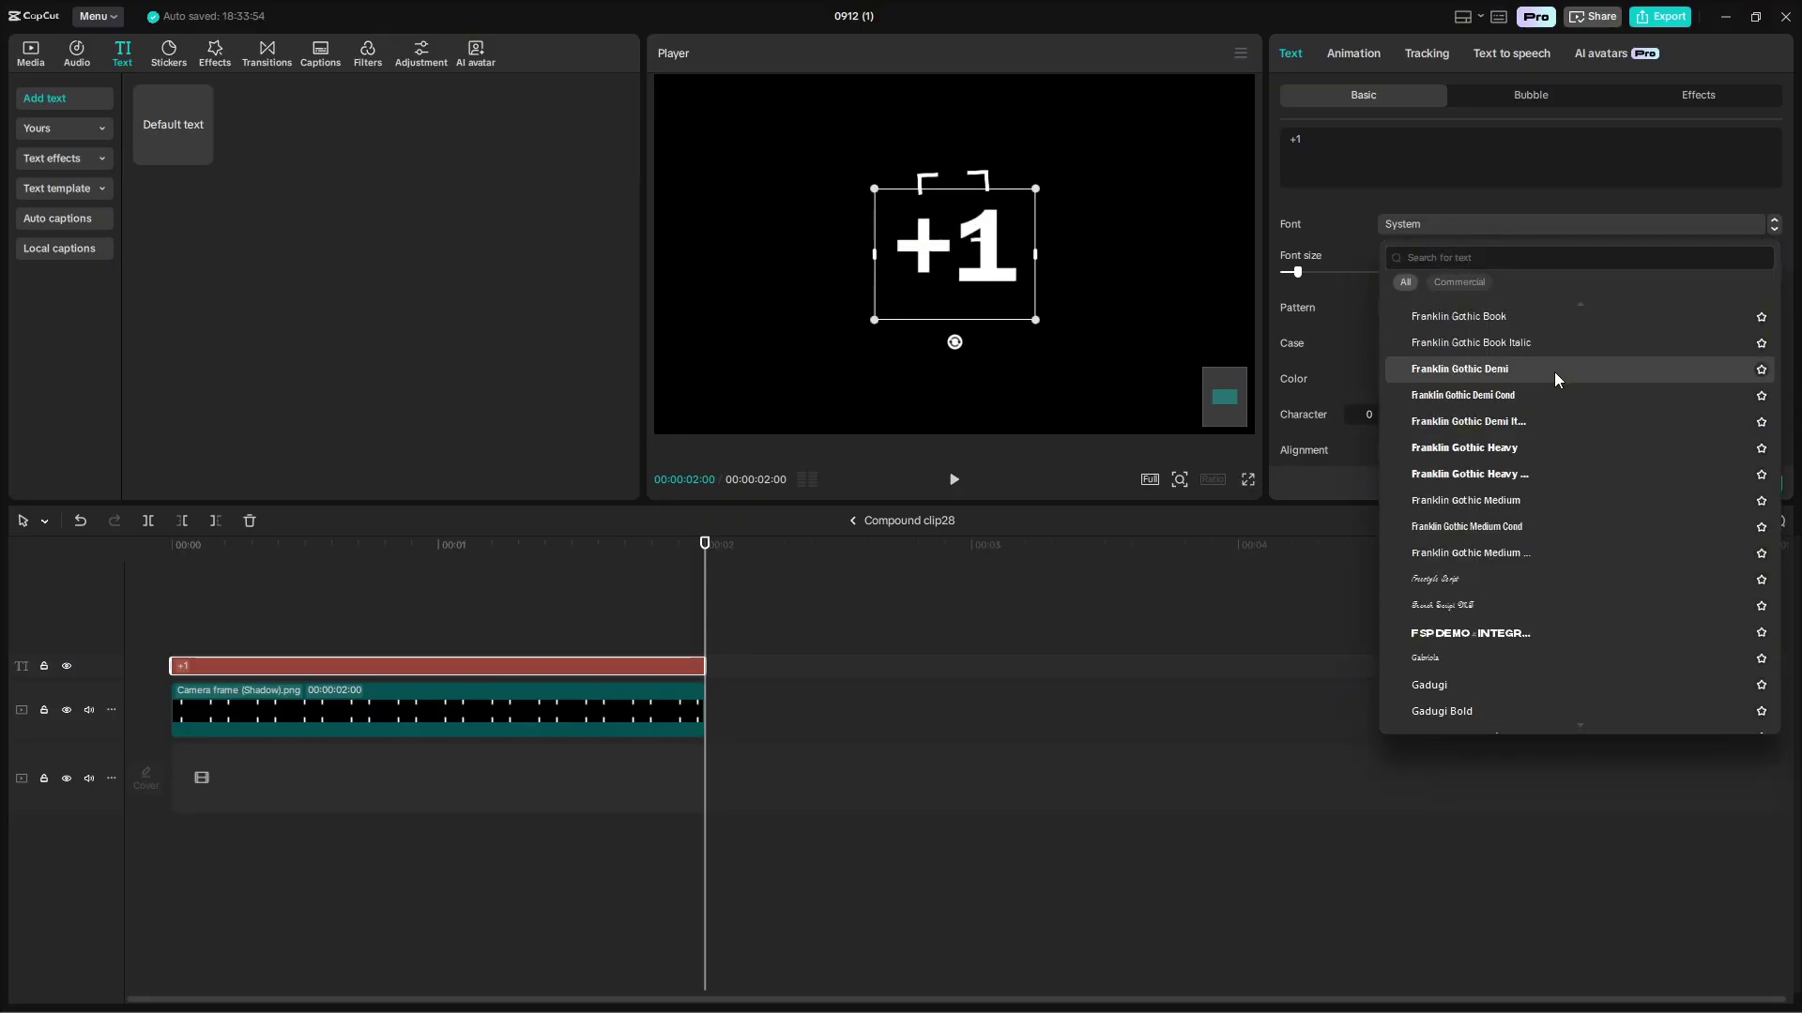
pyautogui.moveTo(1777, 441); pyautogui.dragTo(1789, 305)
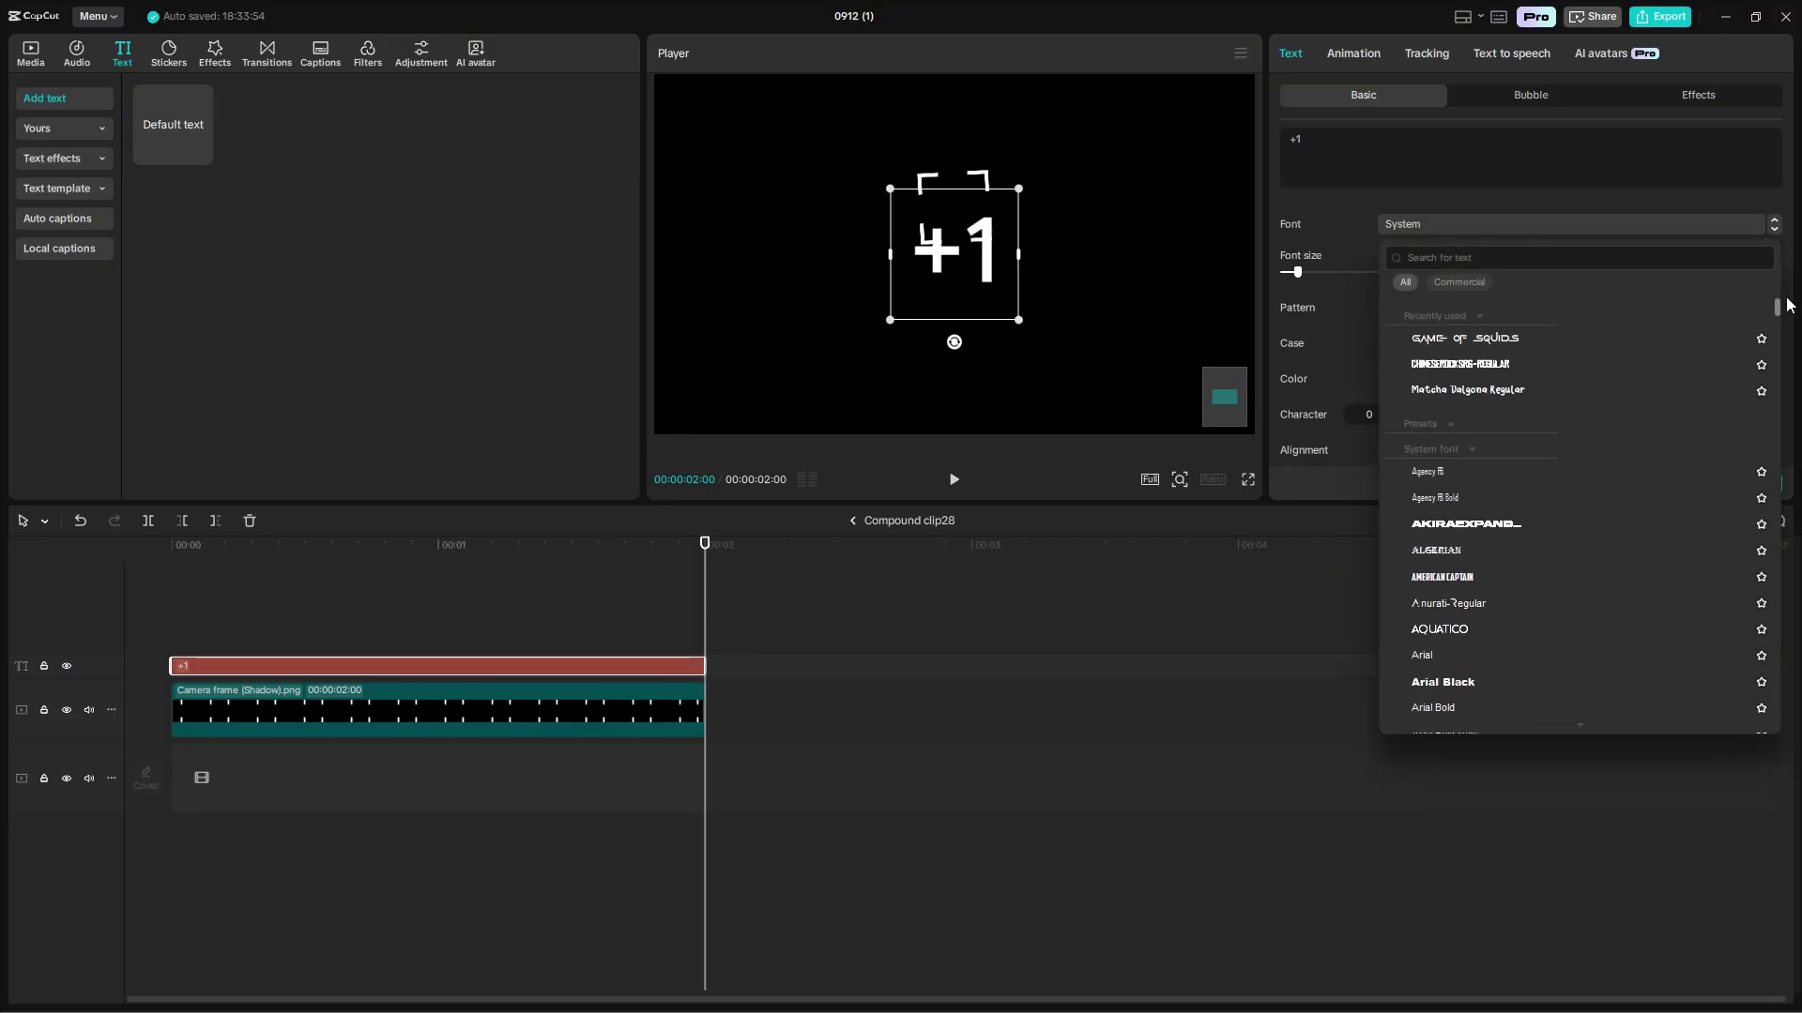
pyautogui.click(1440, 387)
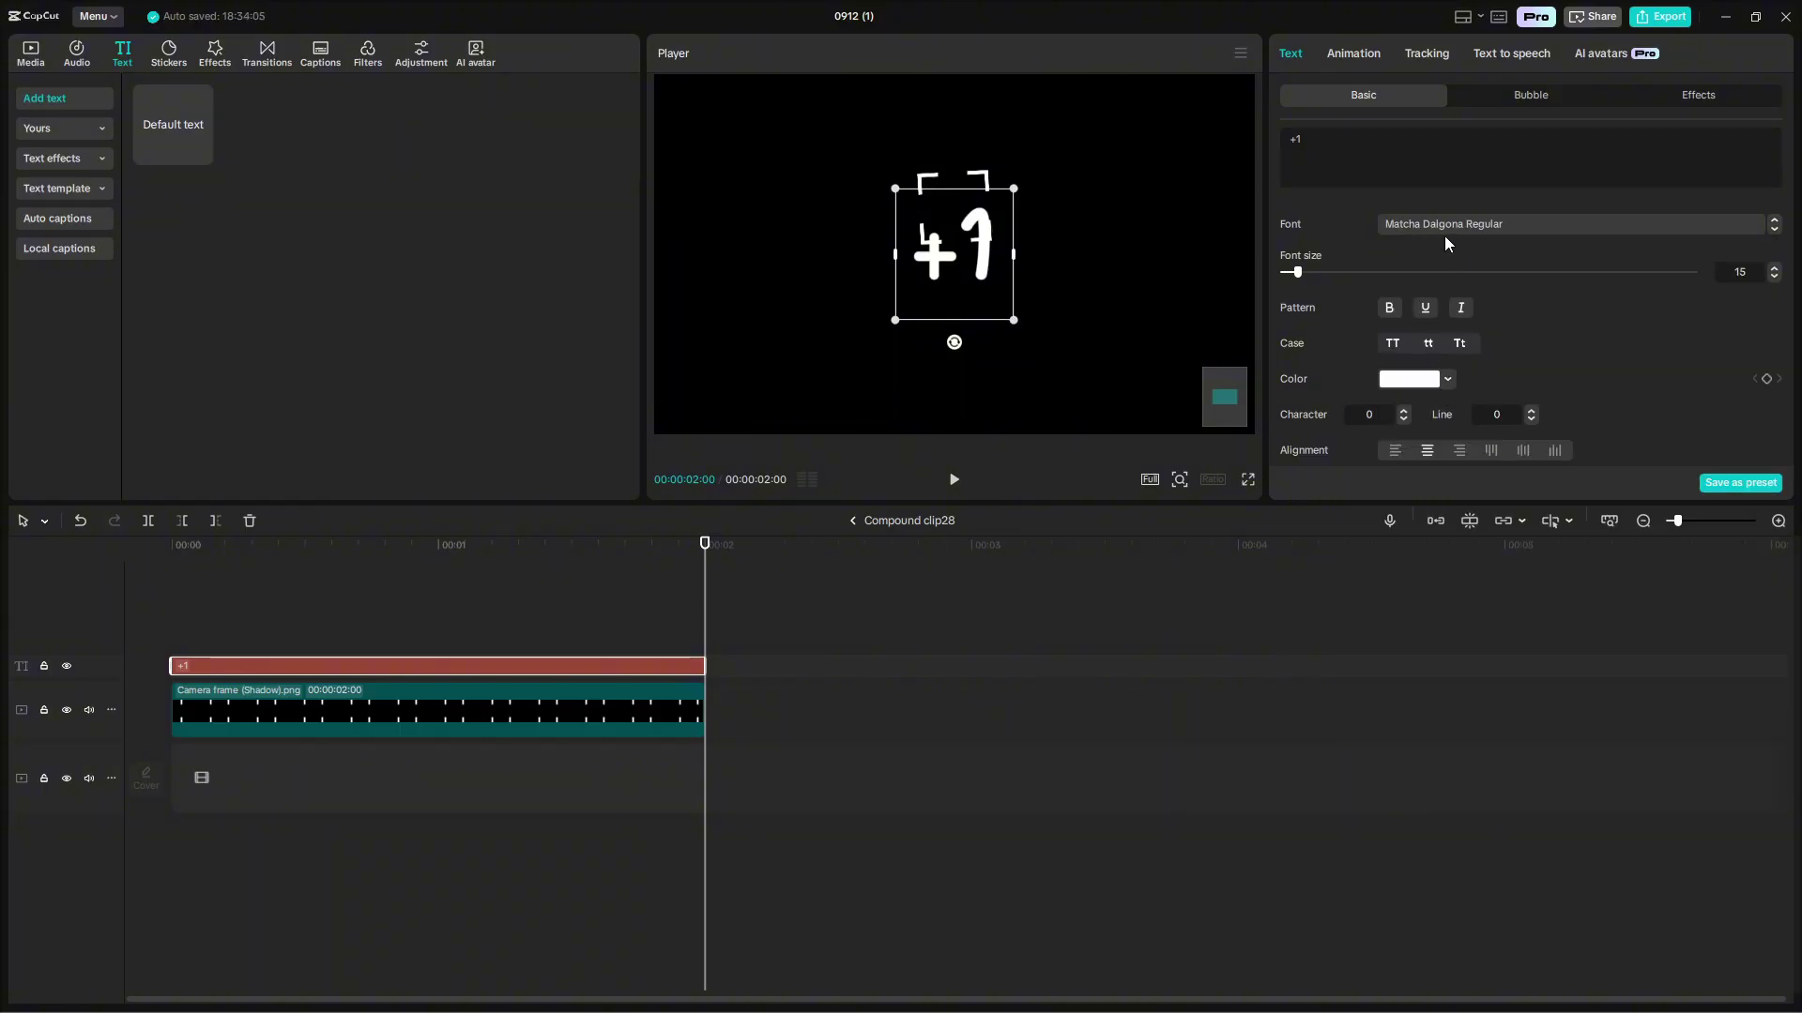
pyautogui.moveTo(1297, 273); pyautogui.dragTo(1257, 285)
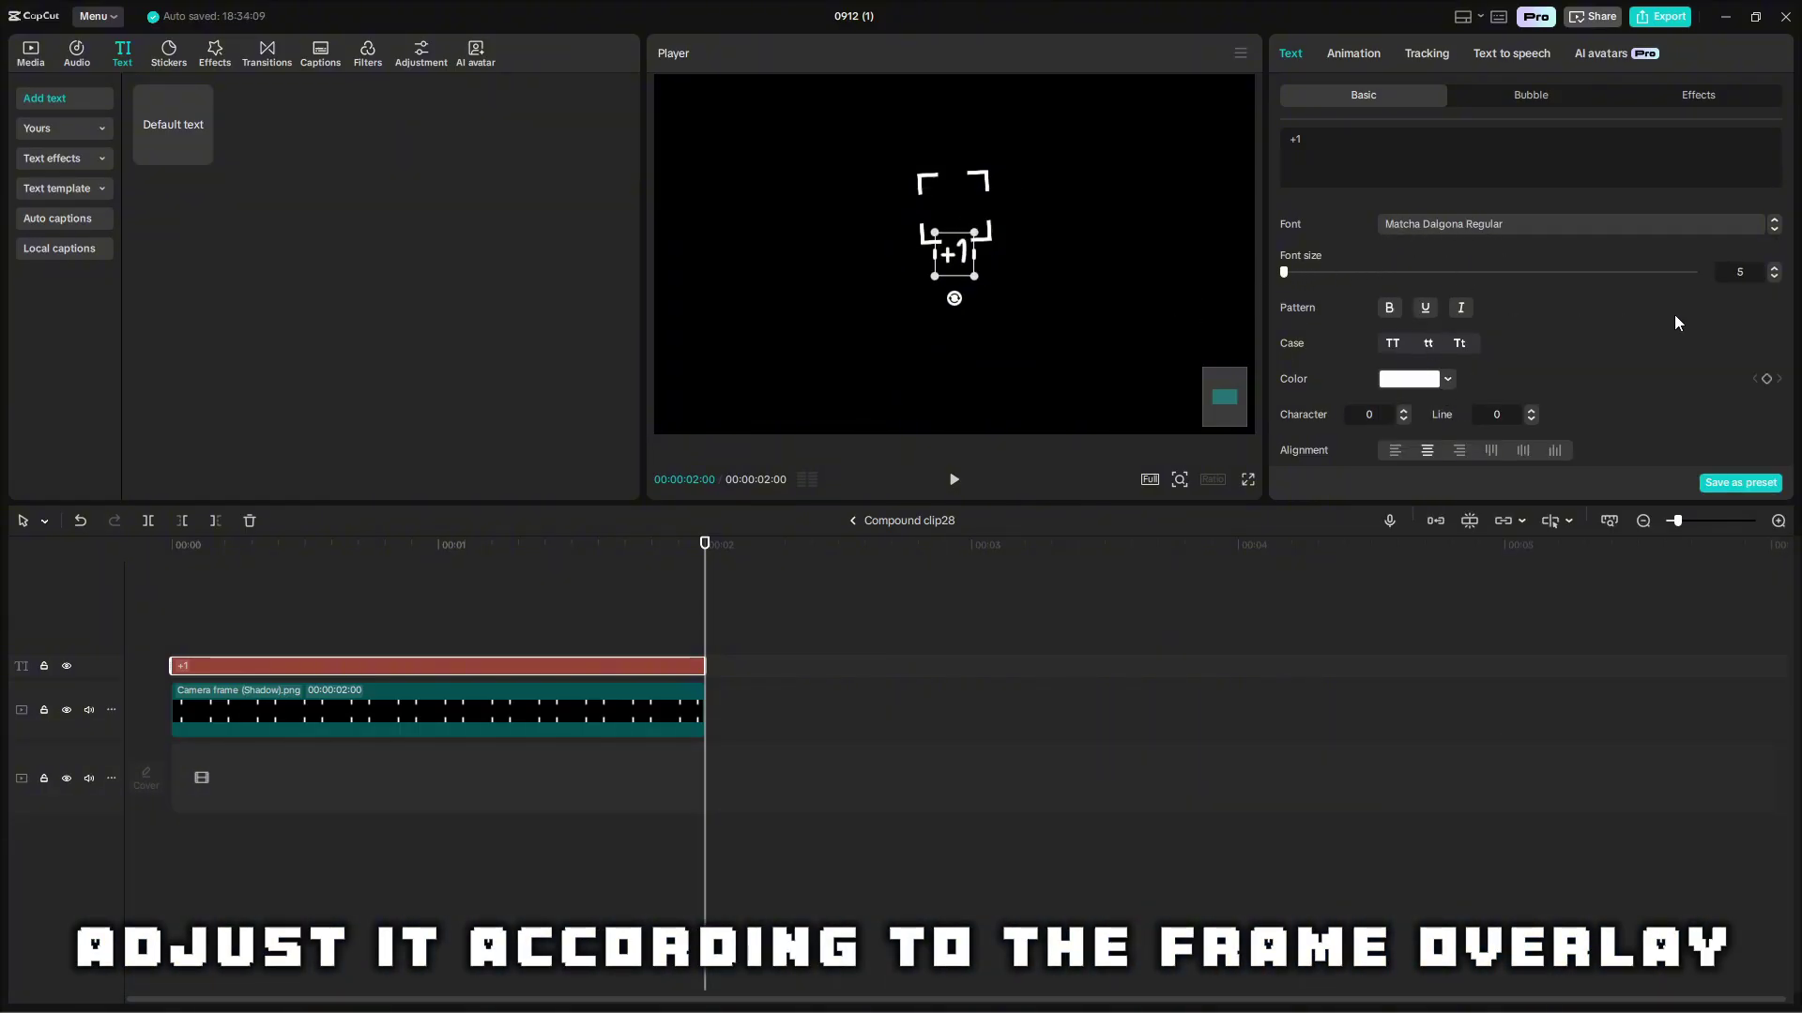
pyautogui.click(1753, 272)
# Add Position keyframes at the start and end of the +1 text.
pyautogui.scroll(-2, 1546, 380)
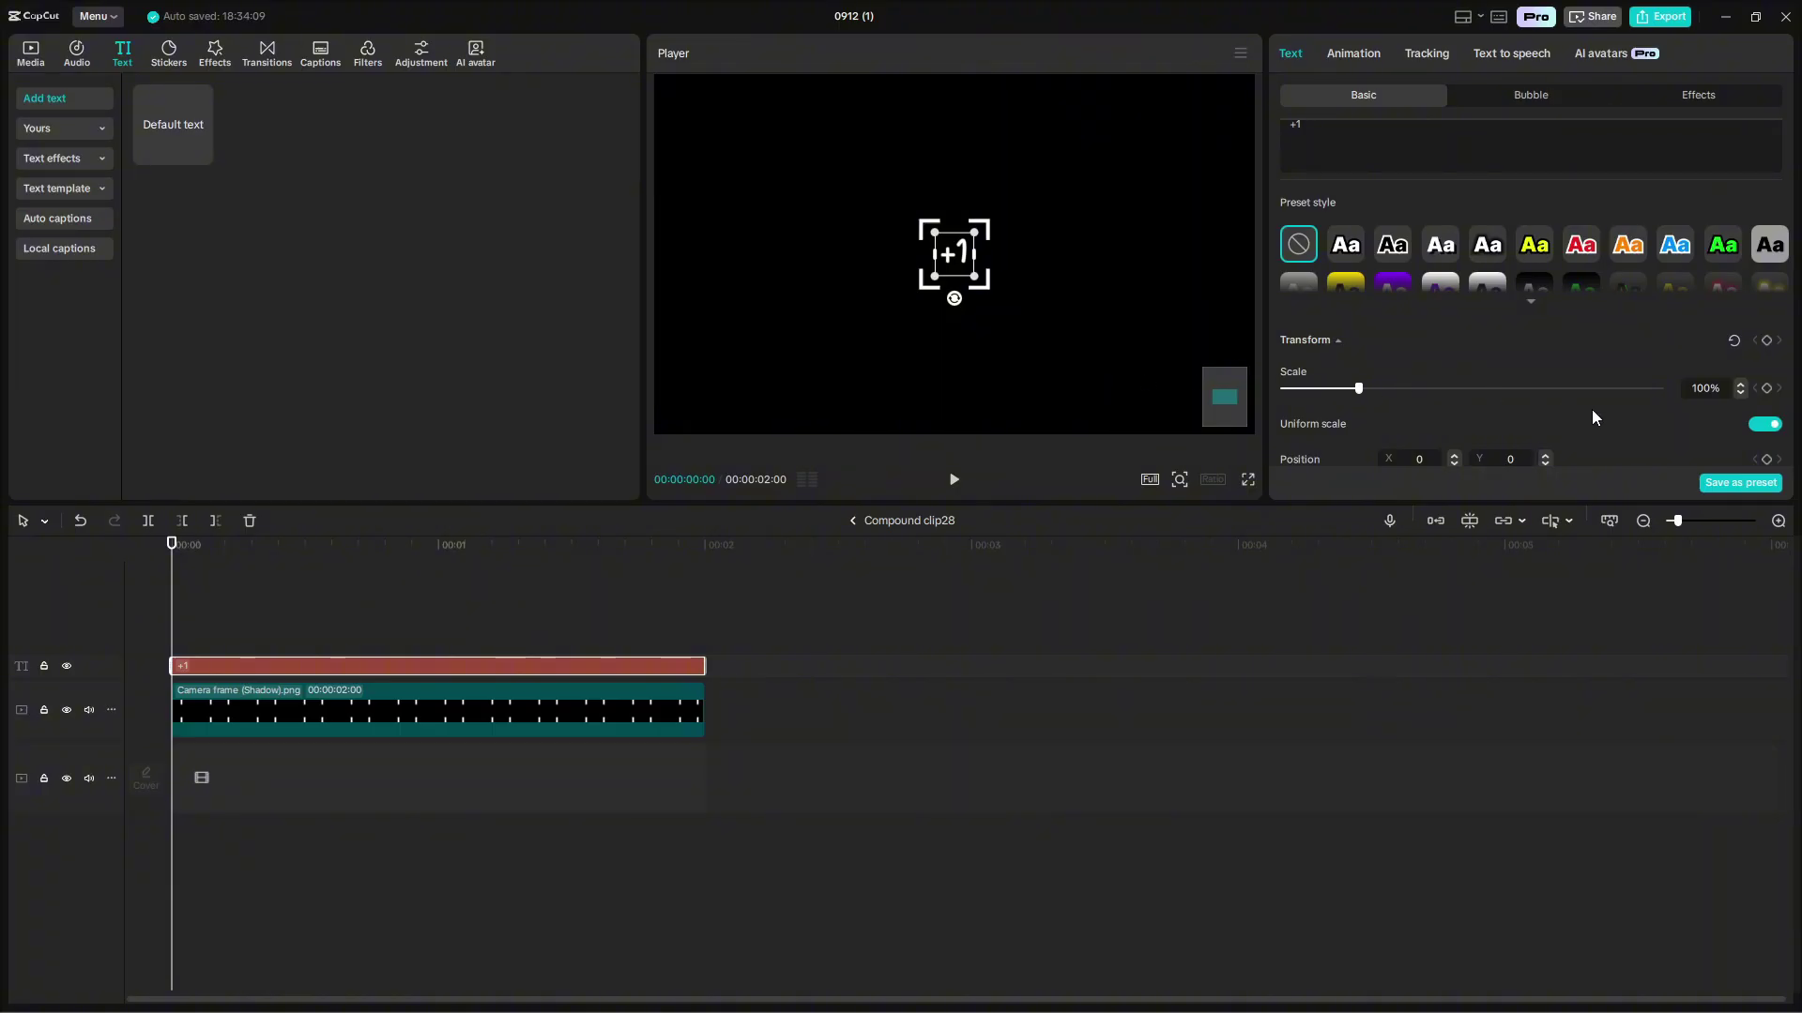
pyautogui.scroll(-3, 1594, 411)
pyautogui.scroll(3, 1598, 413)
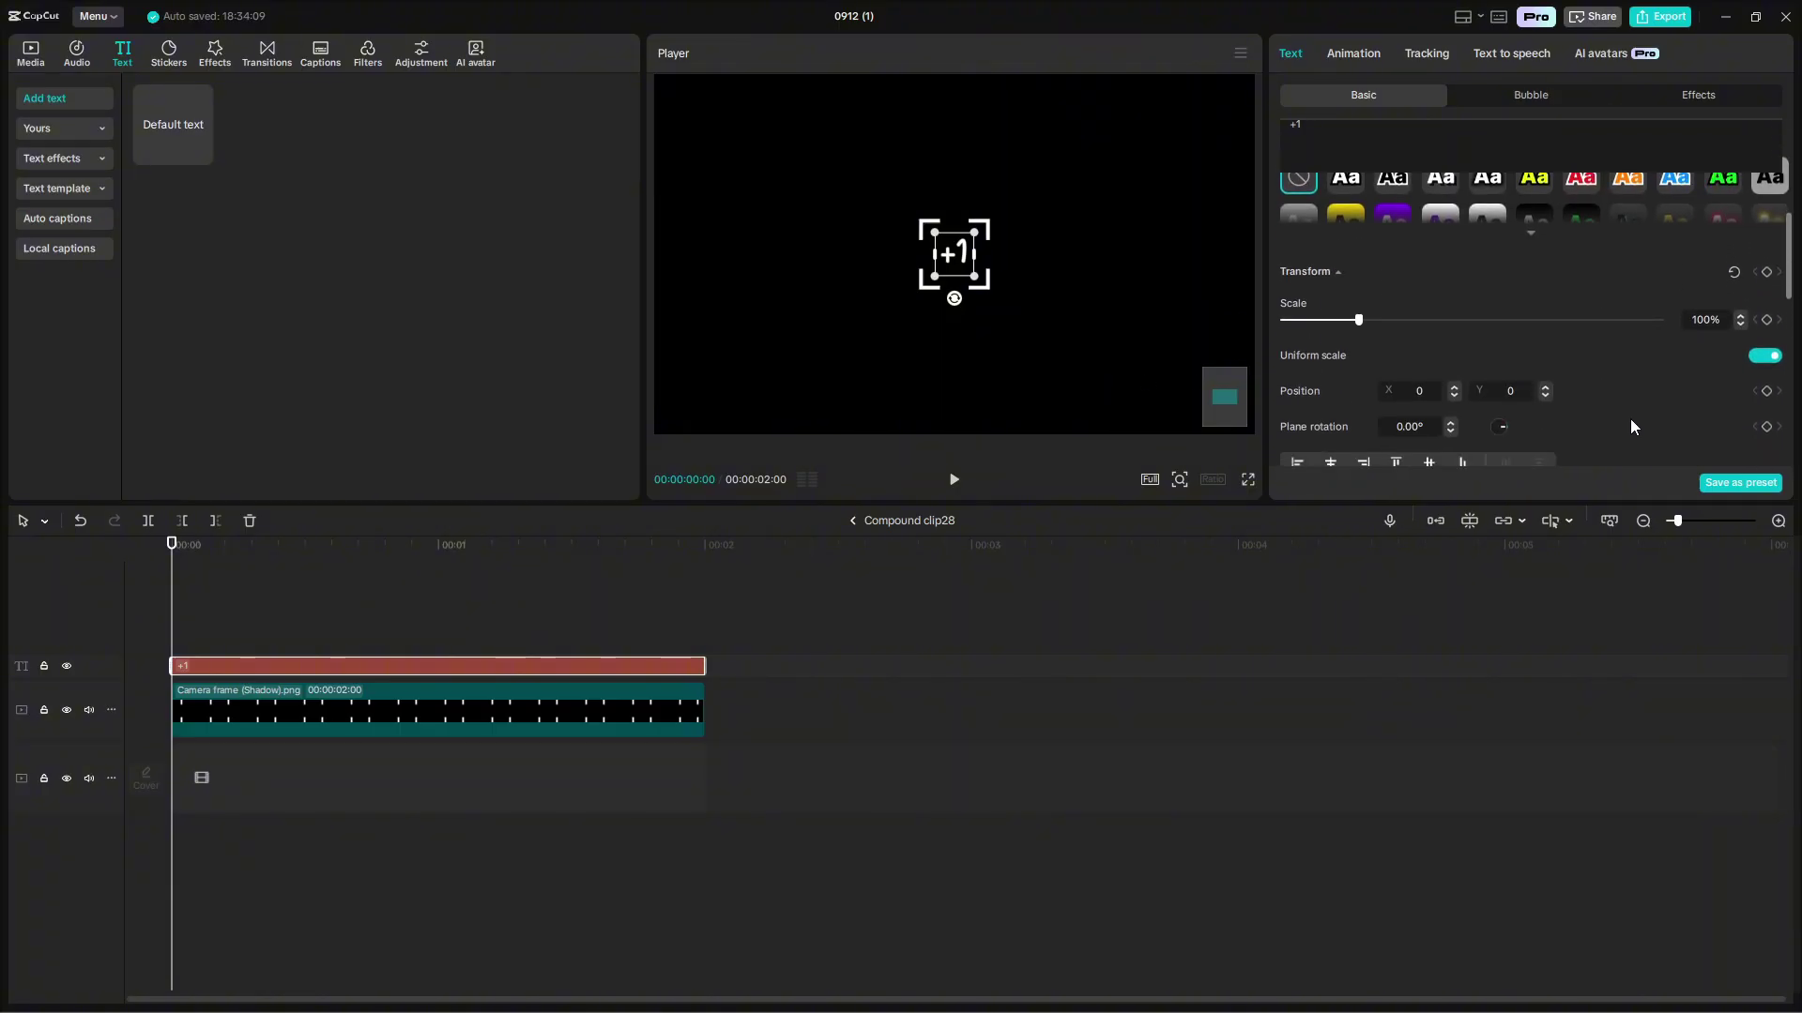
pyautogui.click(1766, 392)
pyautogui.press('Down')
pyautogui.click(1764, 395)
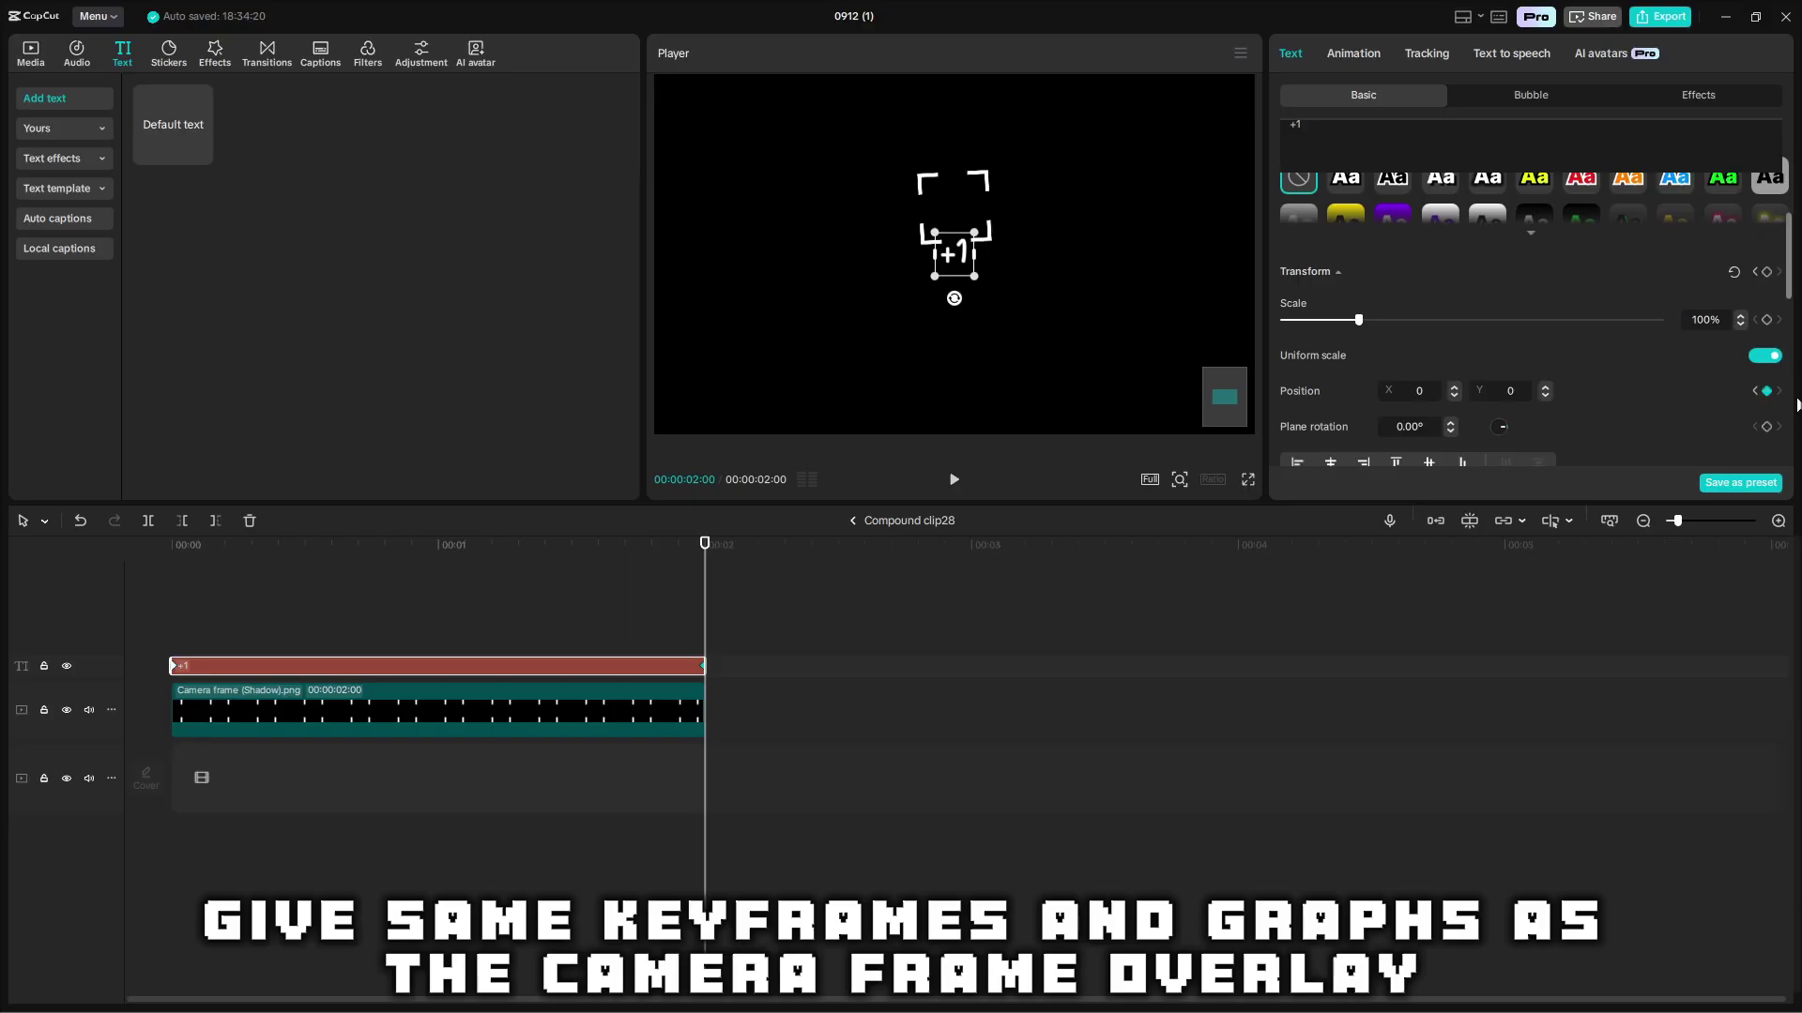
# Set the +1 text's Y position to 125 at the last keyframe and play it back.
pyautogui.click(1513, 395)
pyautogui.write('125')
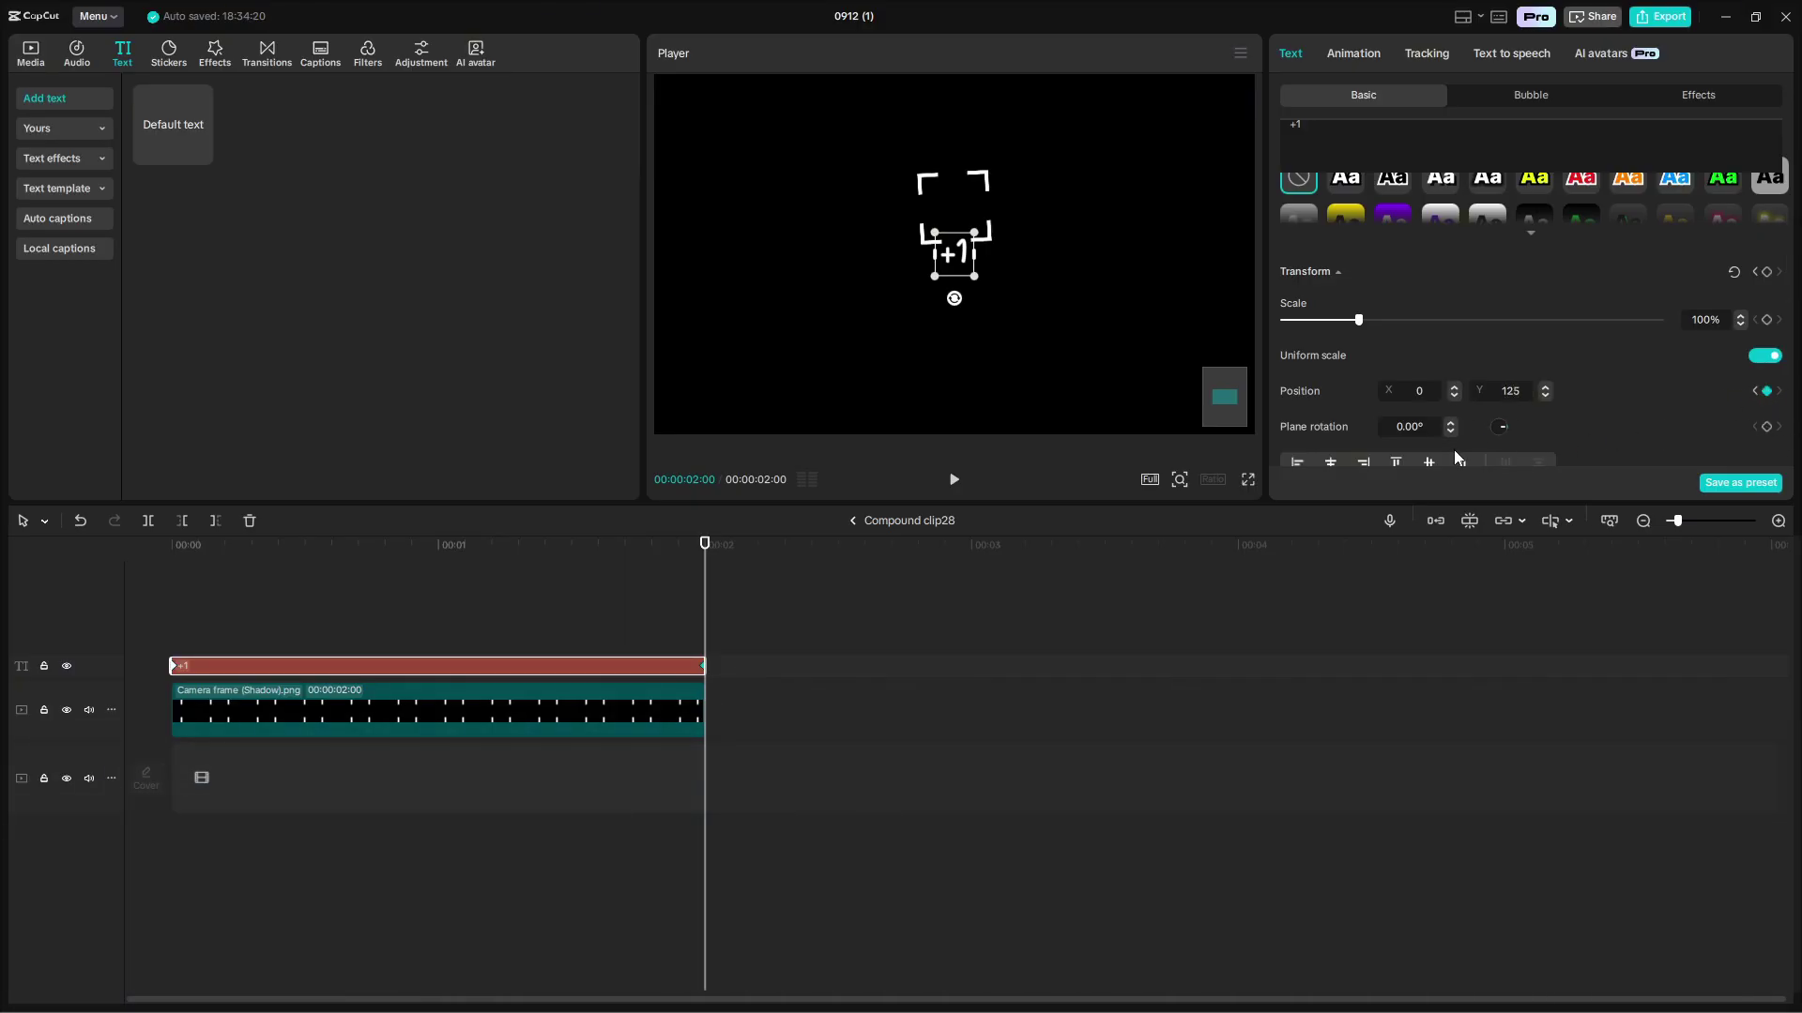
pyautogui.press('Return')
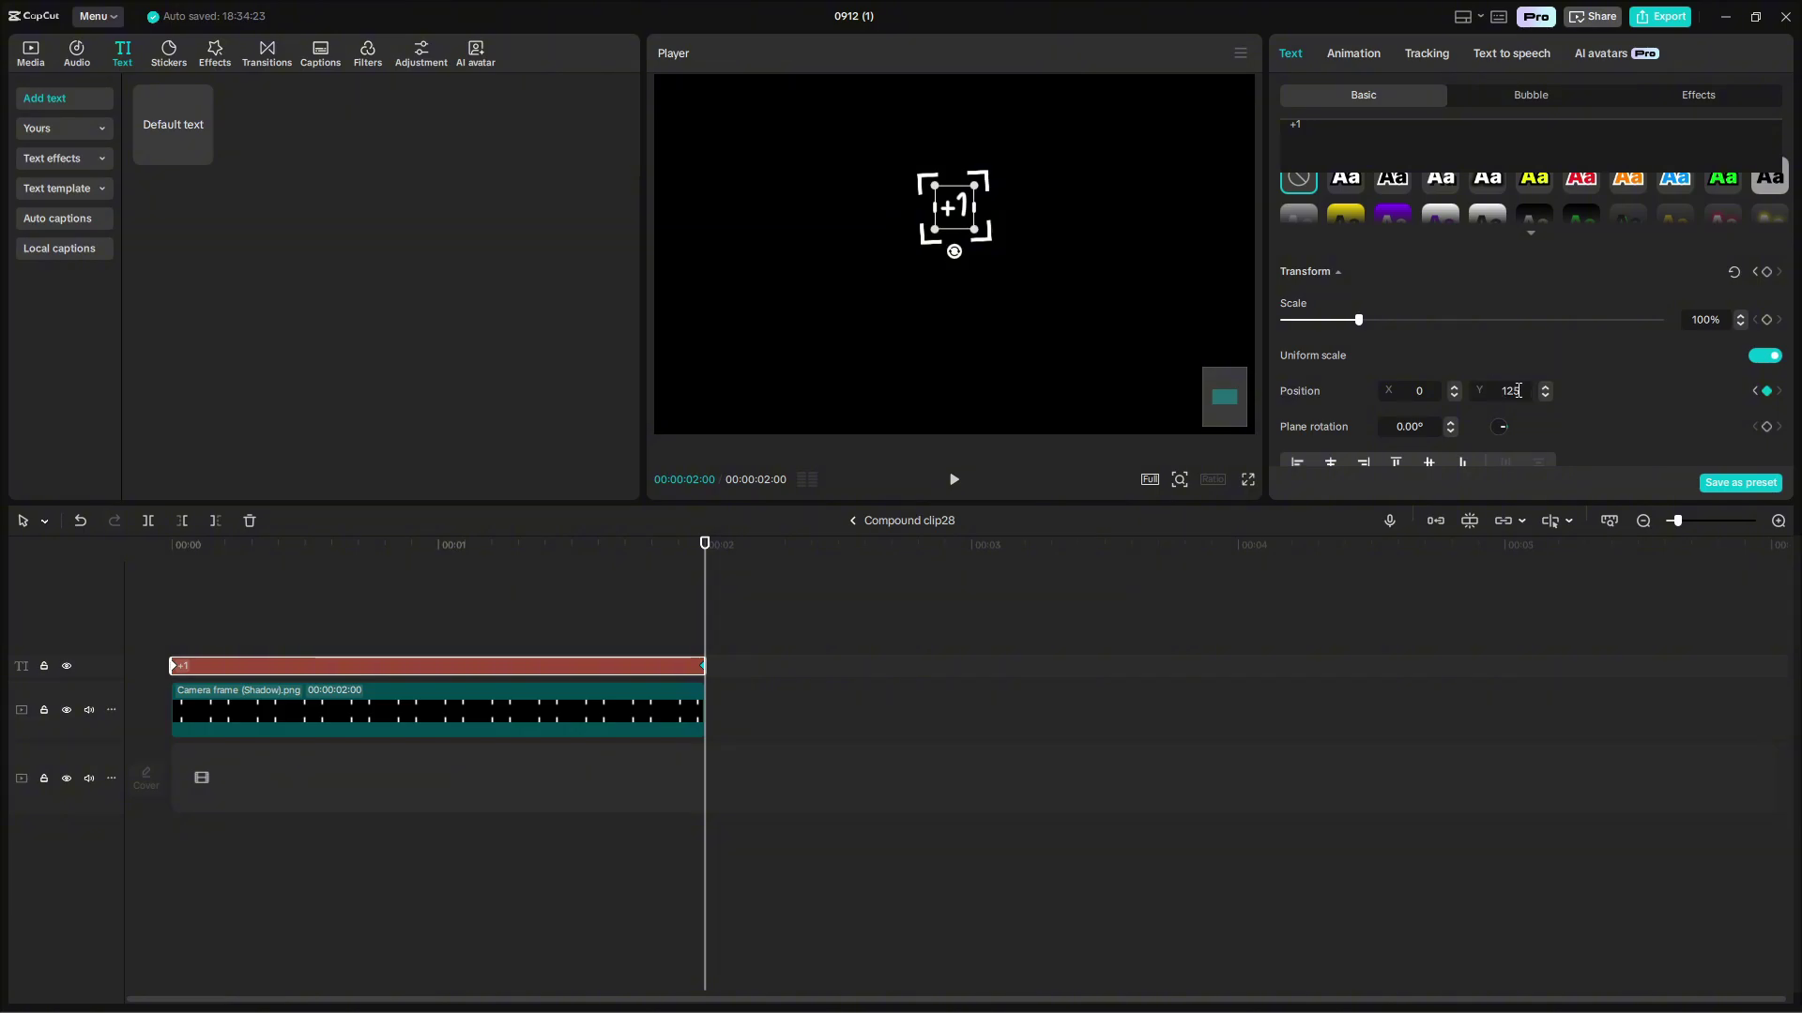
pyautogui.press('Return')
pyautogui.press('space')
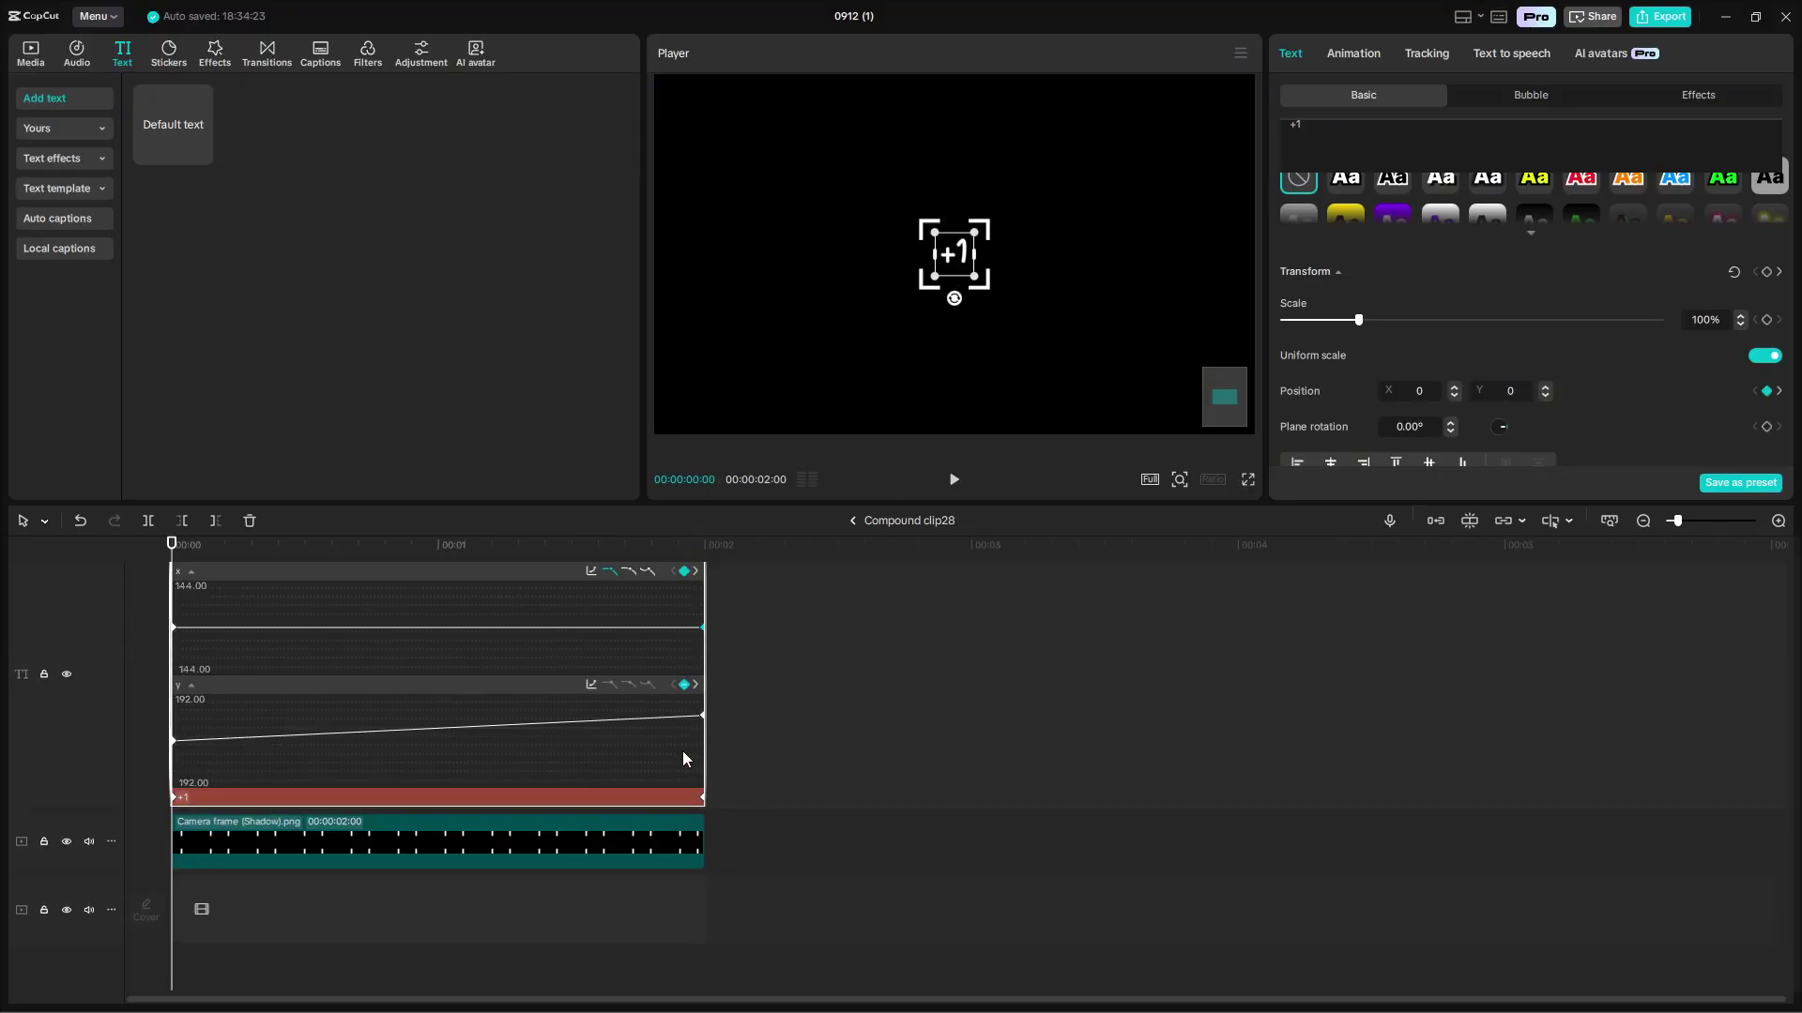
# Apply the Cubic Out preset curve to the +1 text's Y position keyframes.
pyautogui.click(609, 684)
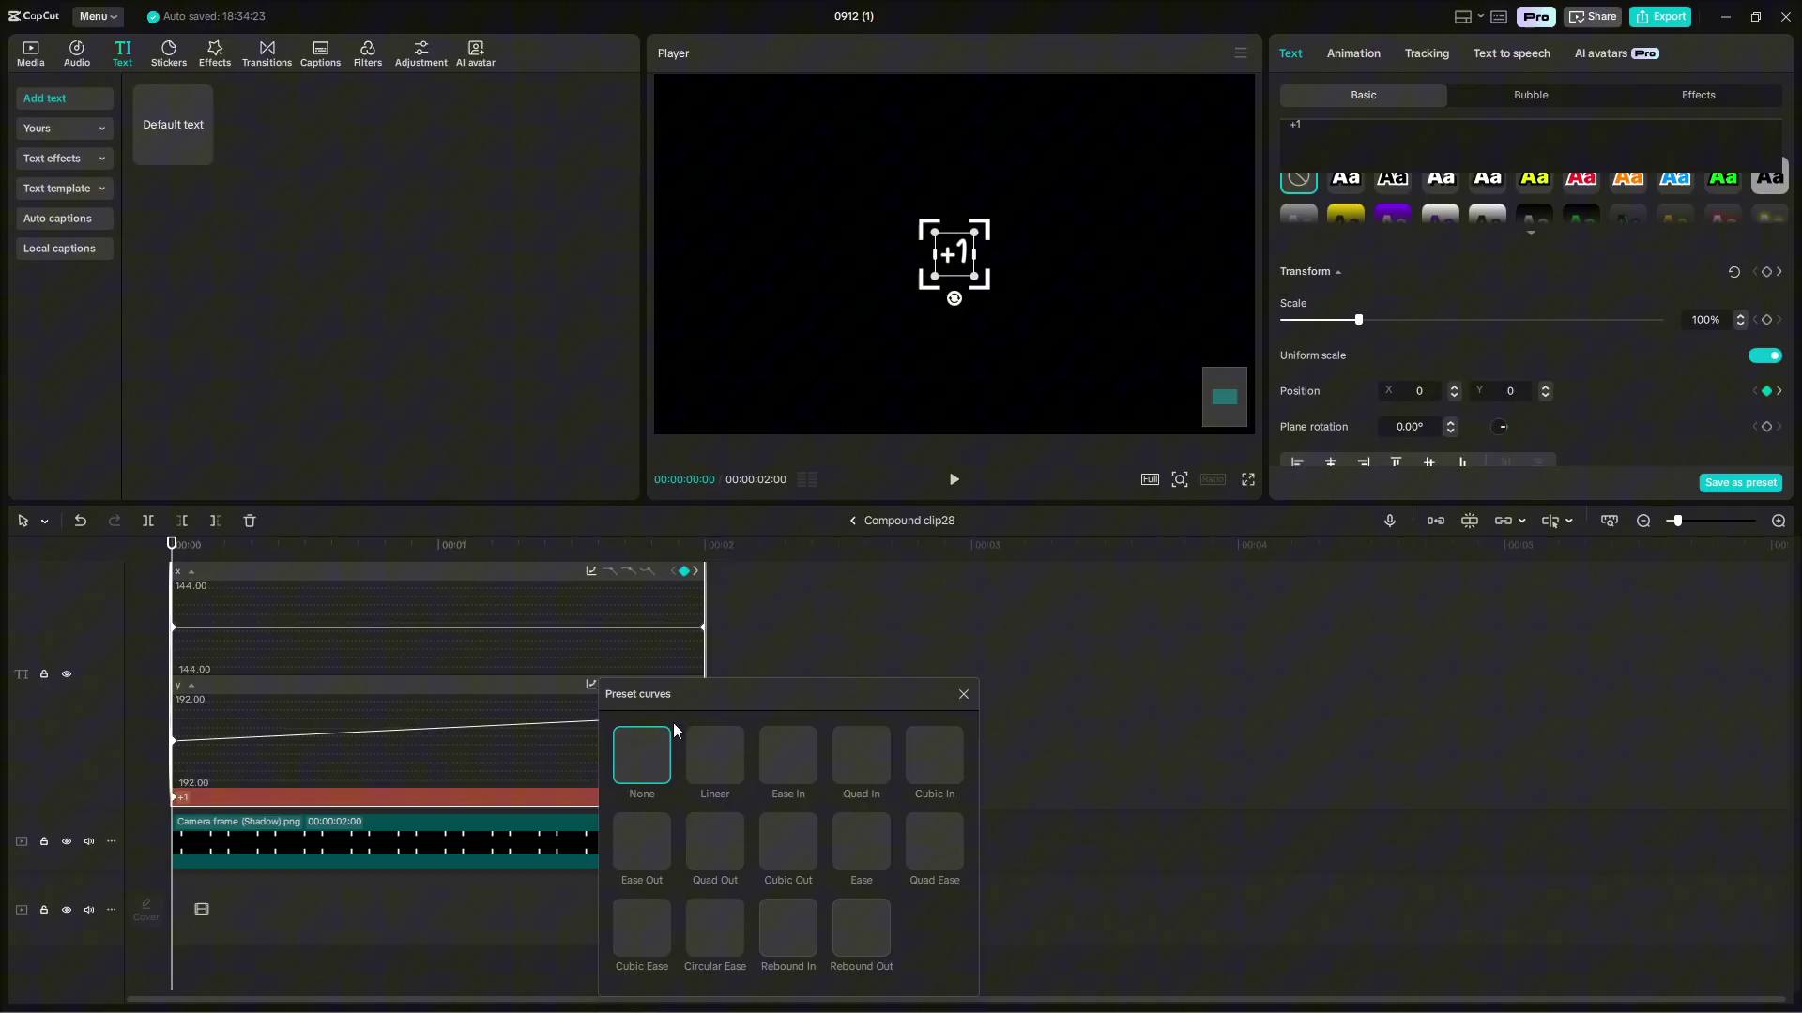
pyautogui.click(788, 842)
pyautogui.click(964, 696)
pyautogui.click(801, 736)
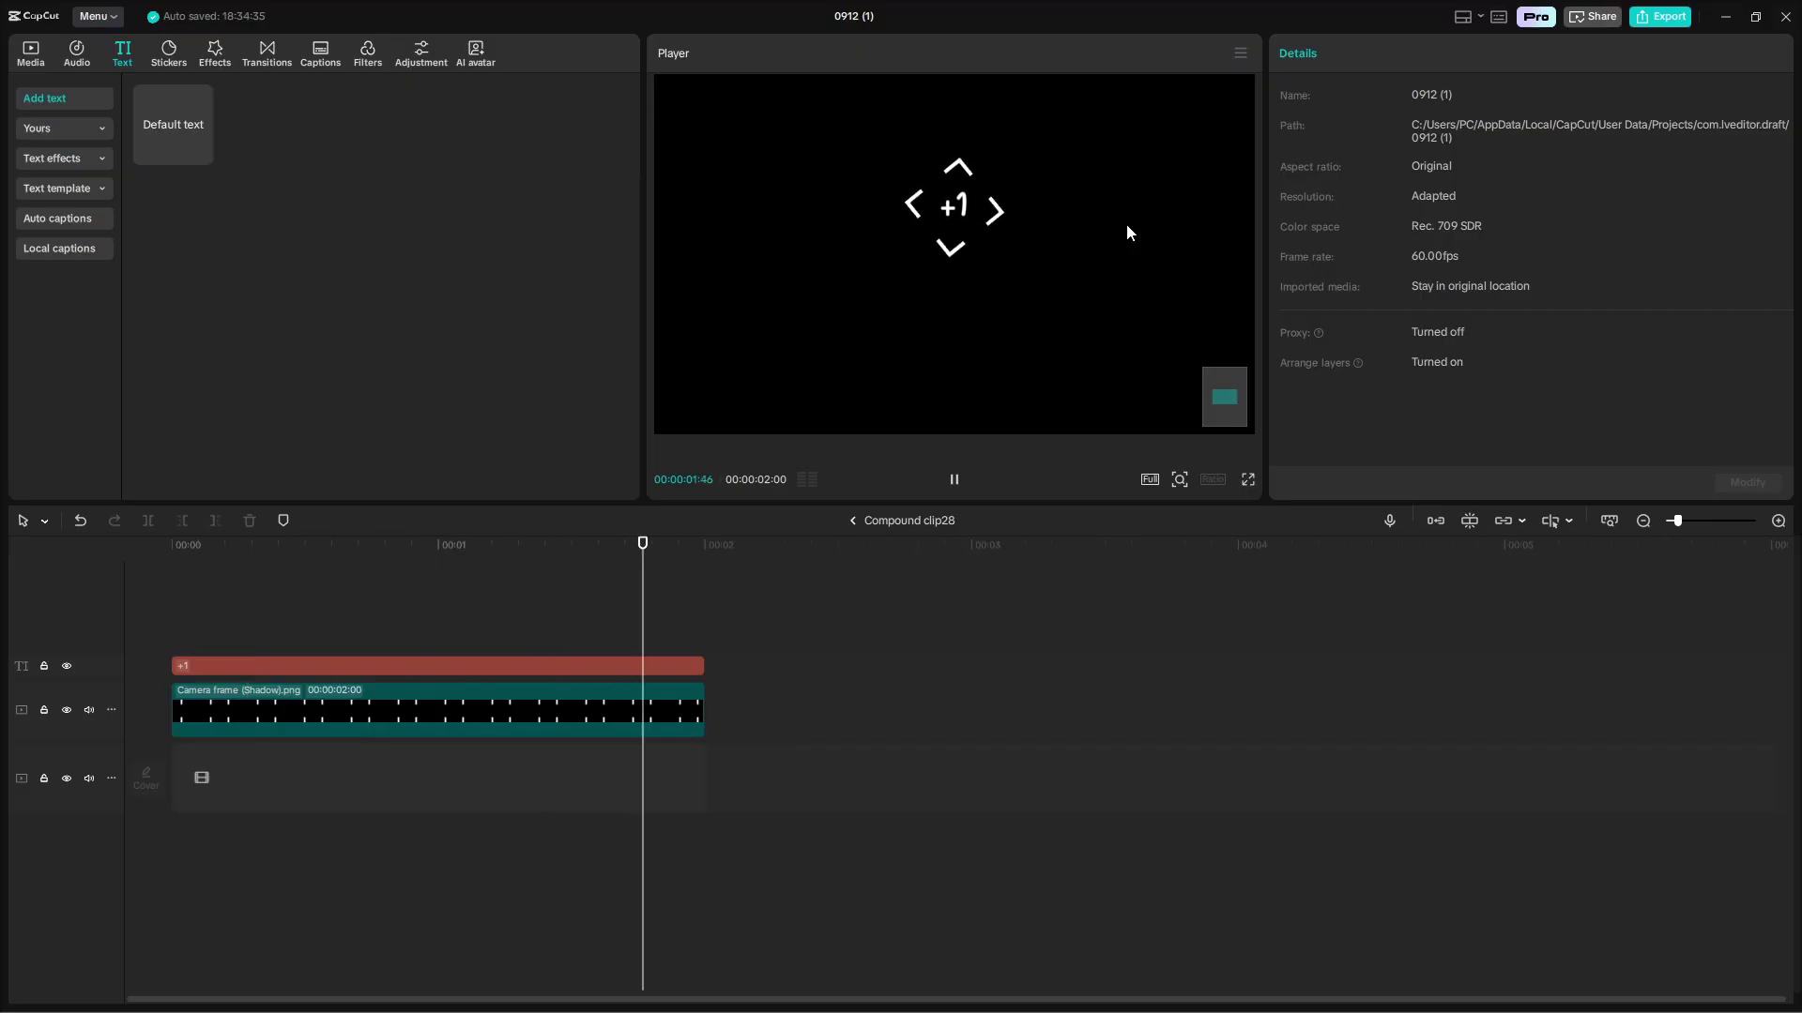
# Add the Glow 2 effect above the +1 text with Glow and Size at 100, trimmed to end at 2 seconds.
pyautogui.click(212, 57)
pyautogui.moveTo(181, 211); pyautogui.dragTo(146, 621)
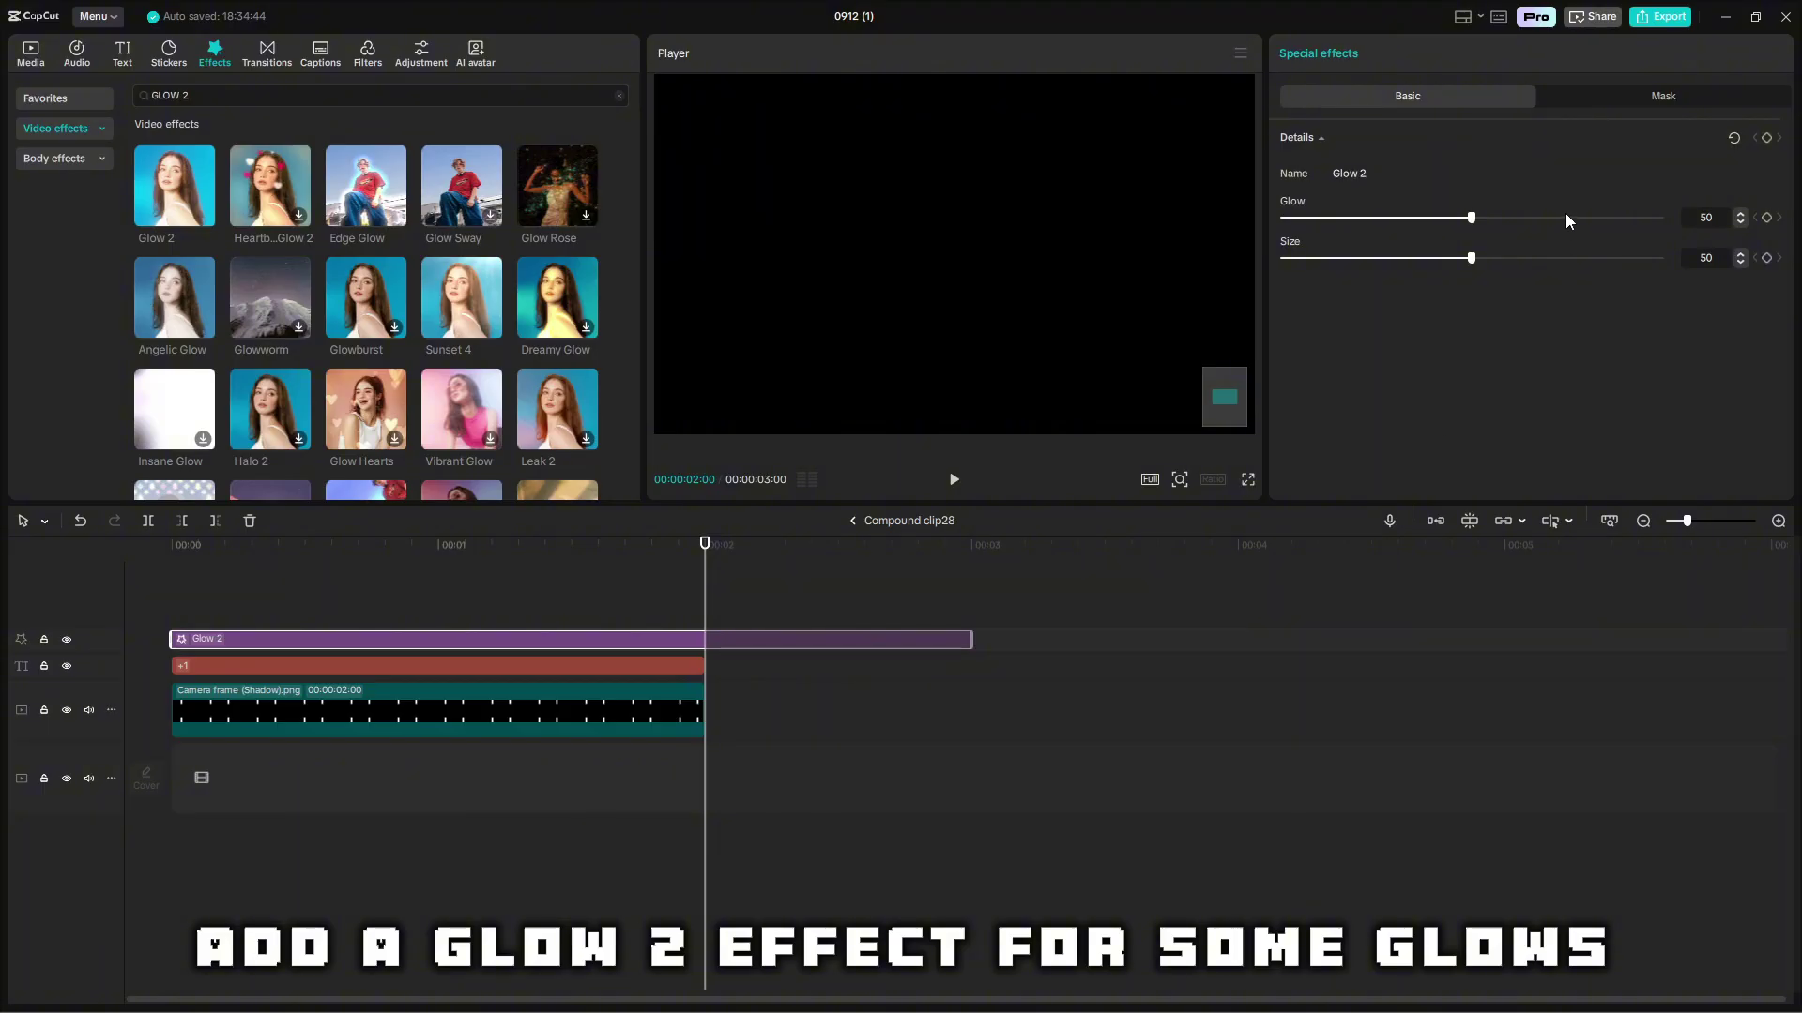
pyautogui.click(1661, 216)
pyautogui.click(1661, 257)
pyautogui.press('w')
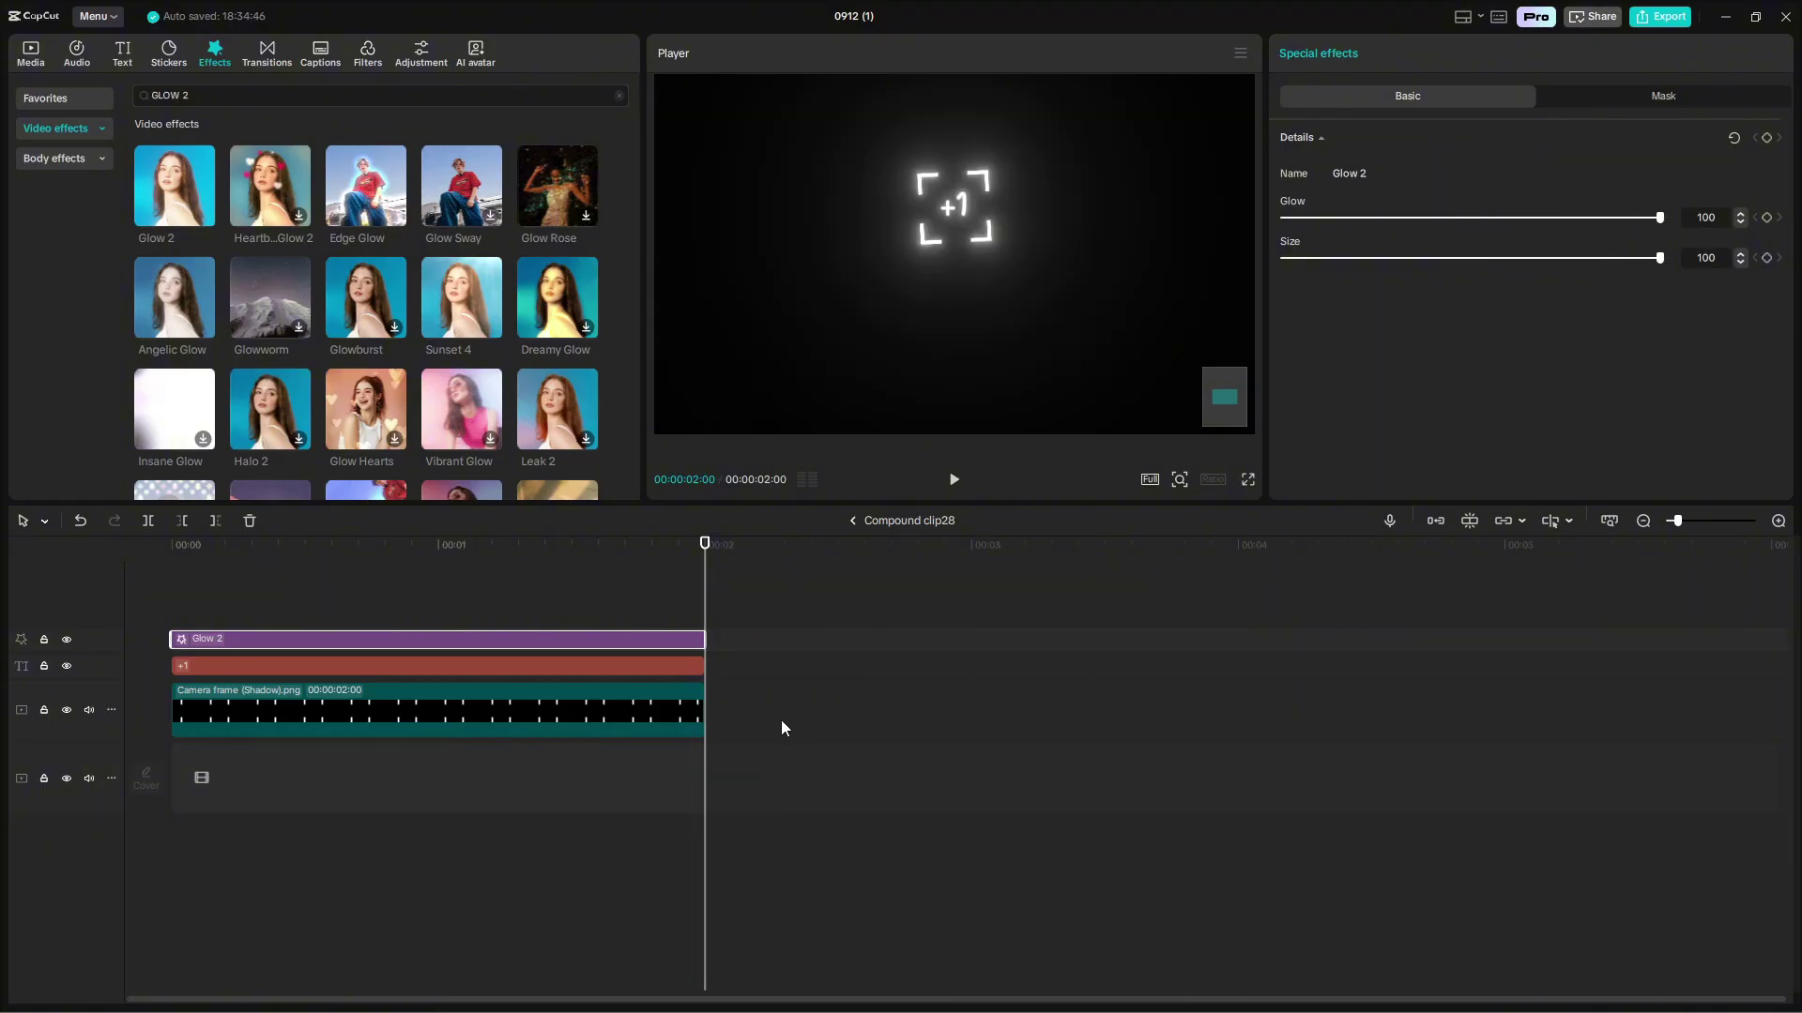
pyautogui.click(781, 719)
pyautogui.click(693, 638)
pyautogui.click(895, 645)
pyautogui.press('space')
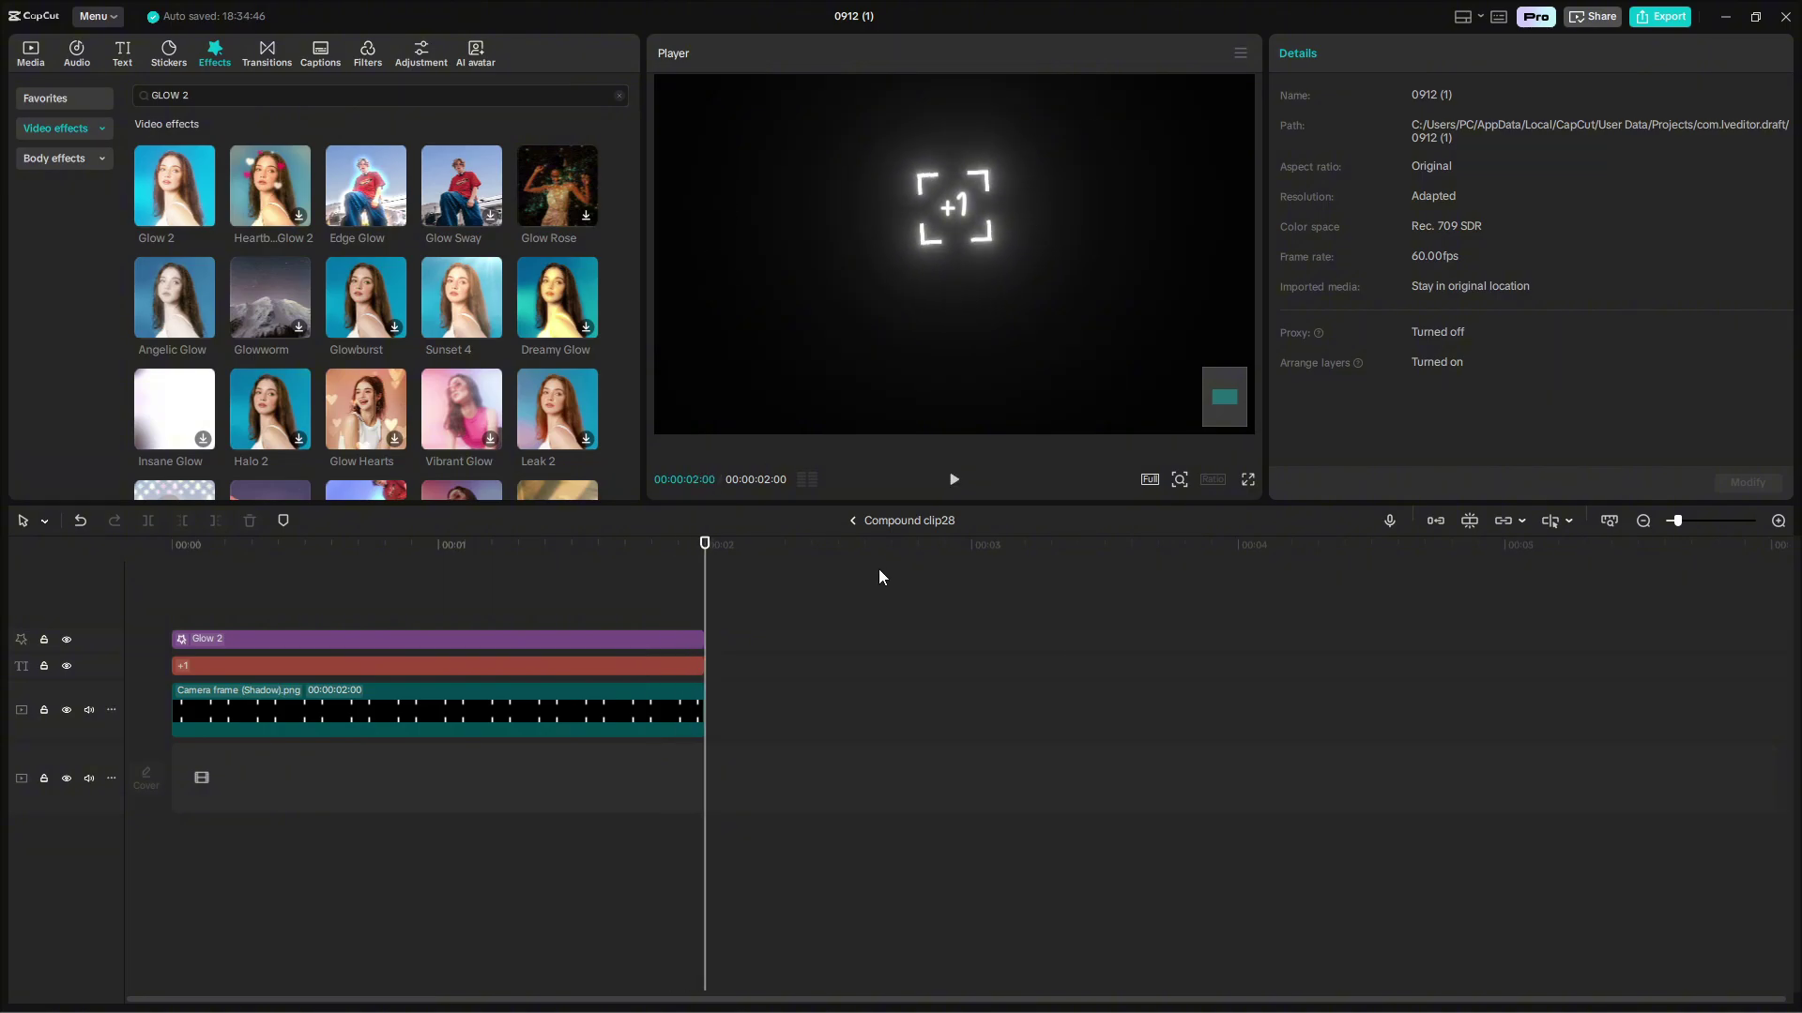
# Return to the main timeline and play back the edit with the glowing camera frame.
pyautogui.click(852, 520)
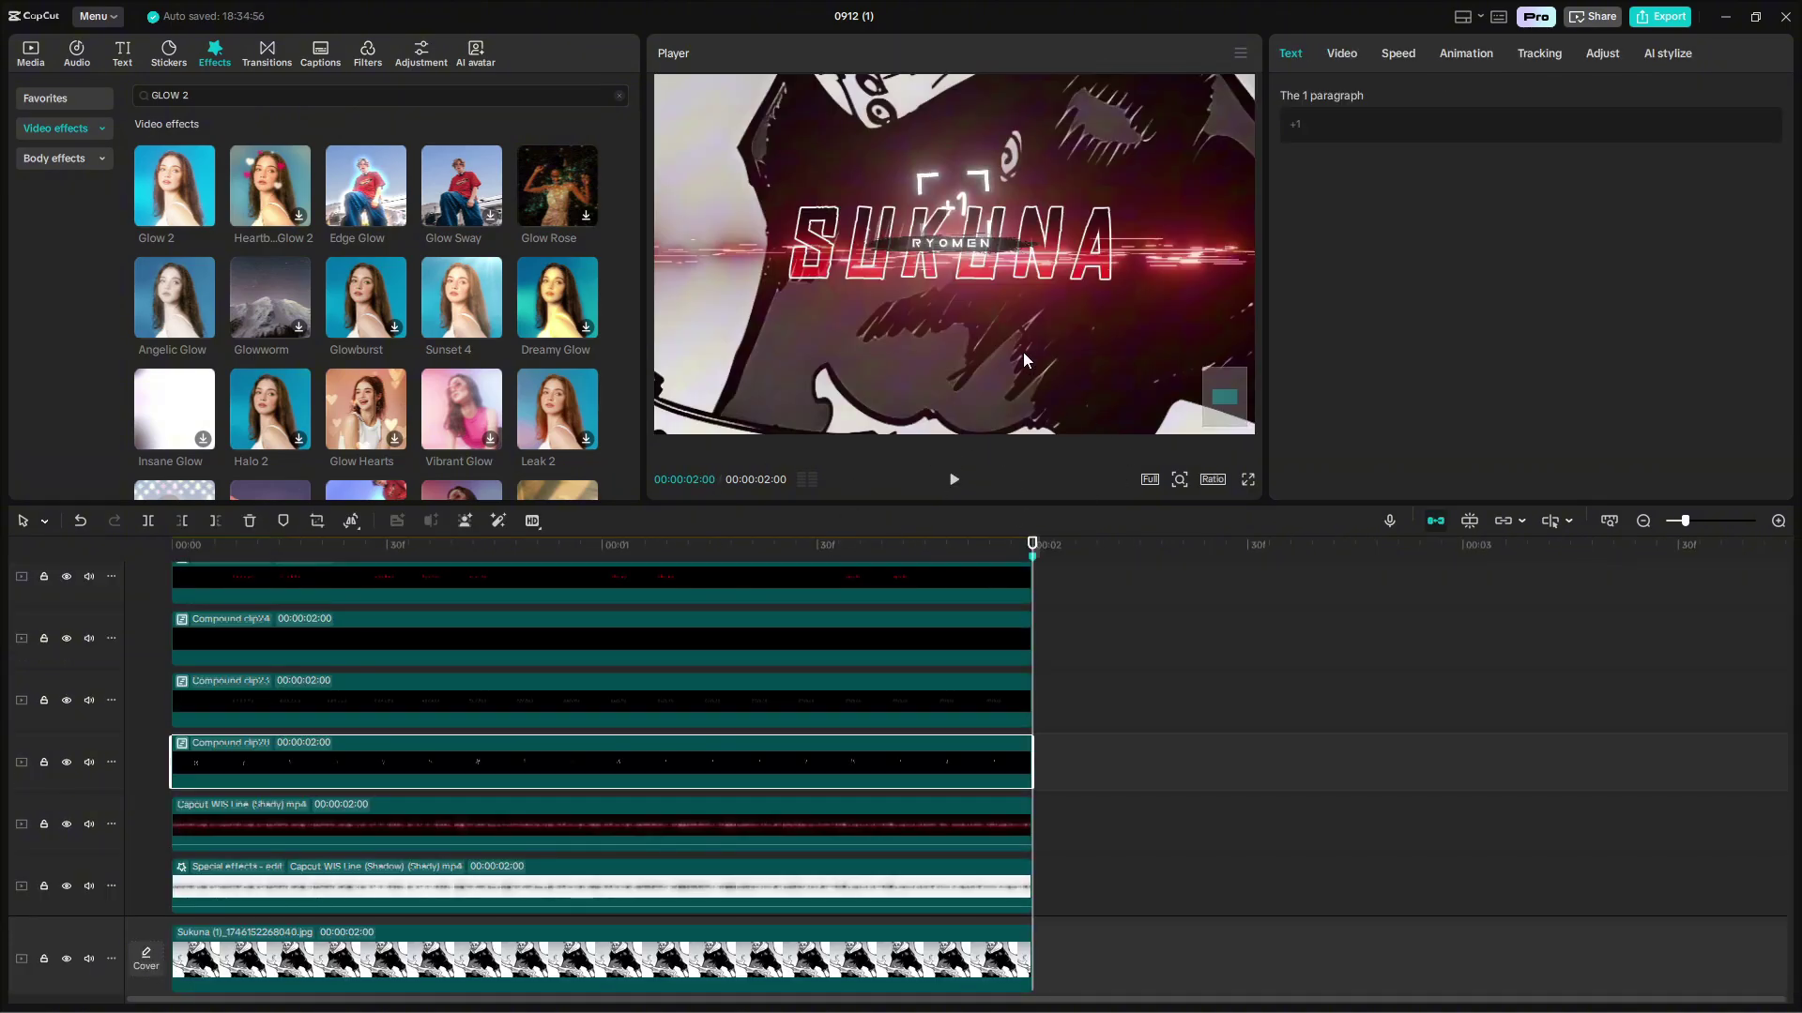
pyautogui.press('space')
pyautogui.press('space')
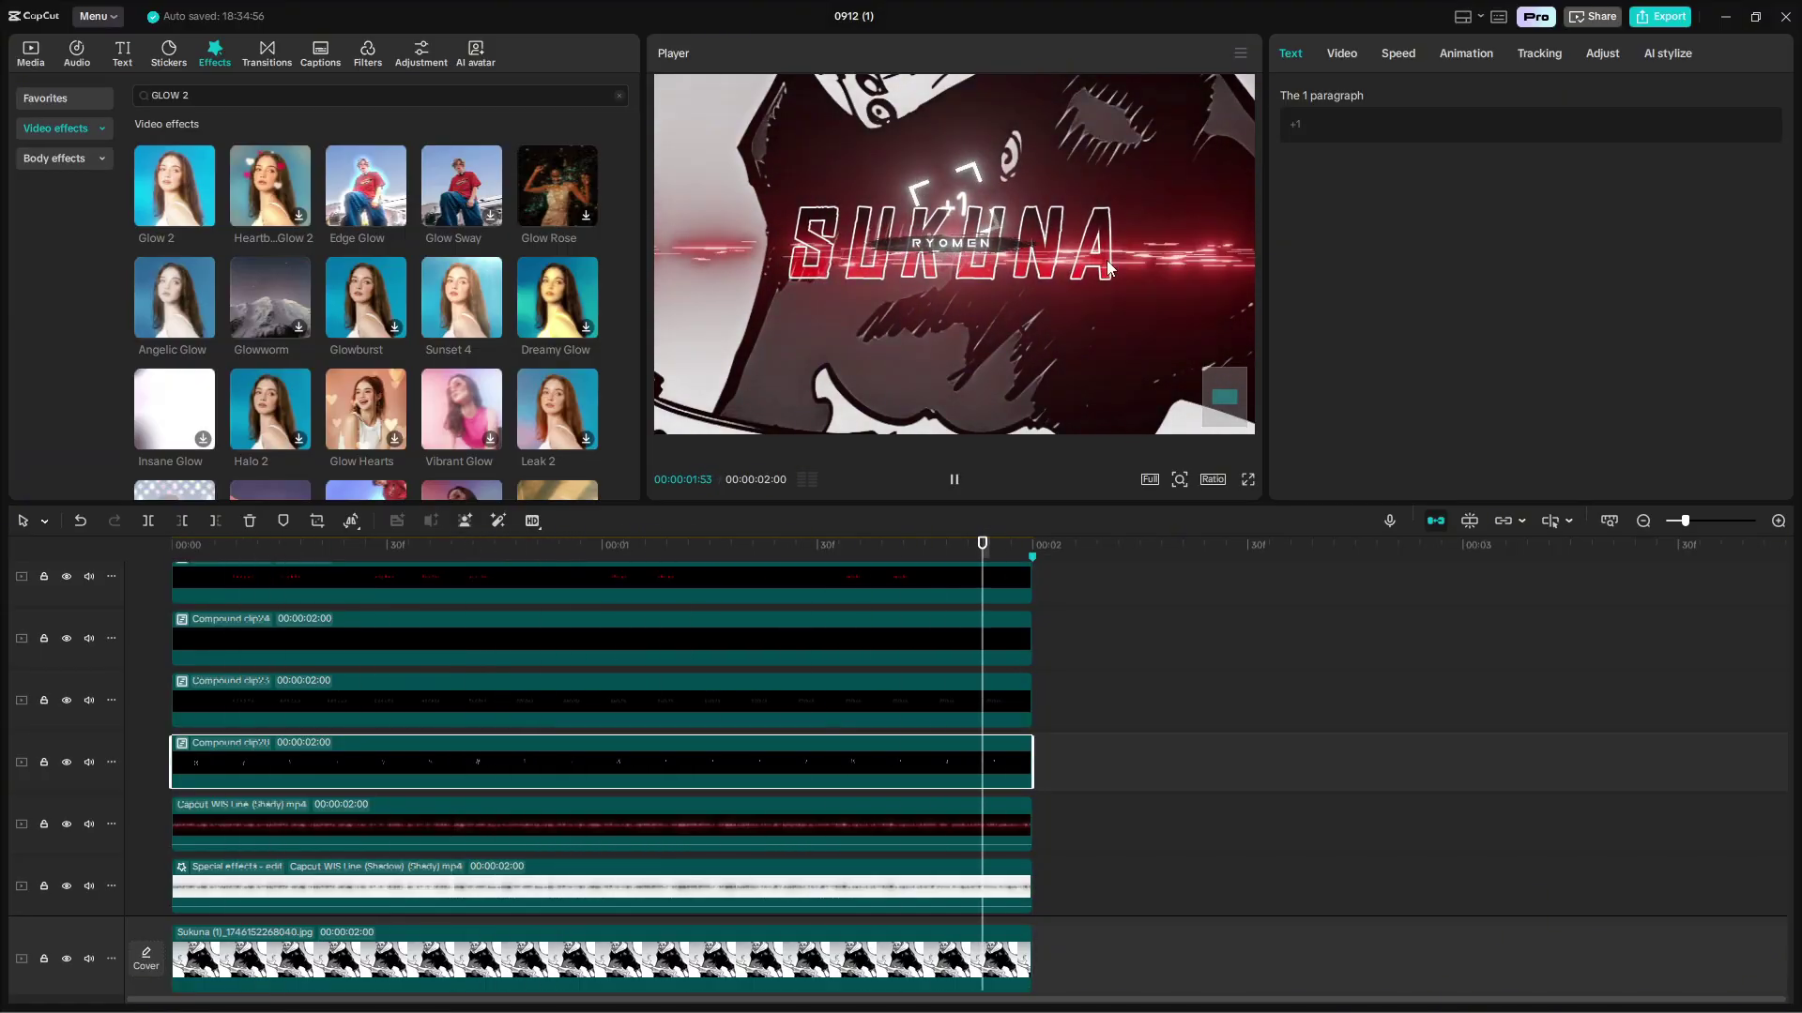
# Apply the Fade In animation to the start of the camera frame compound clip with a duration of 1.0s.
pyautogui.click(1461, 58)
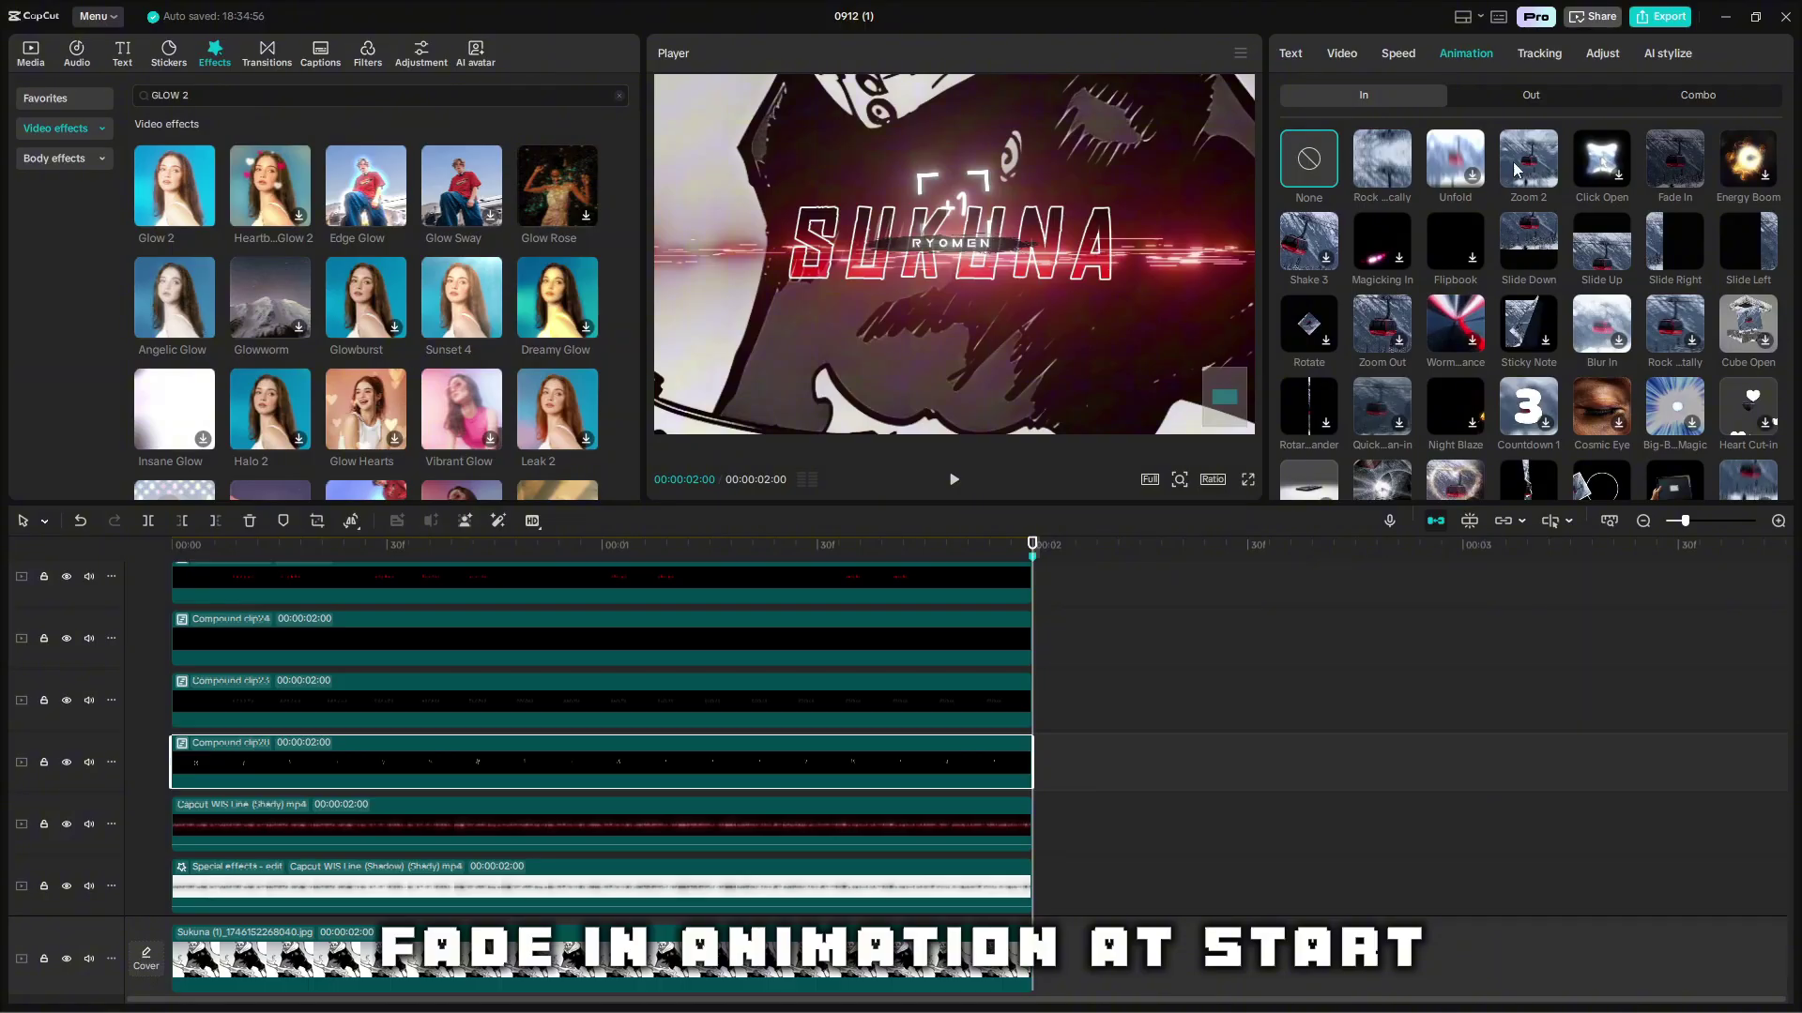
pyautogui.click(1681, 158)
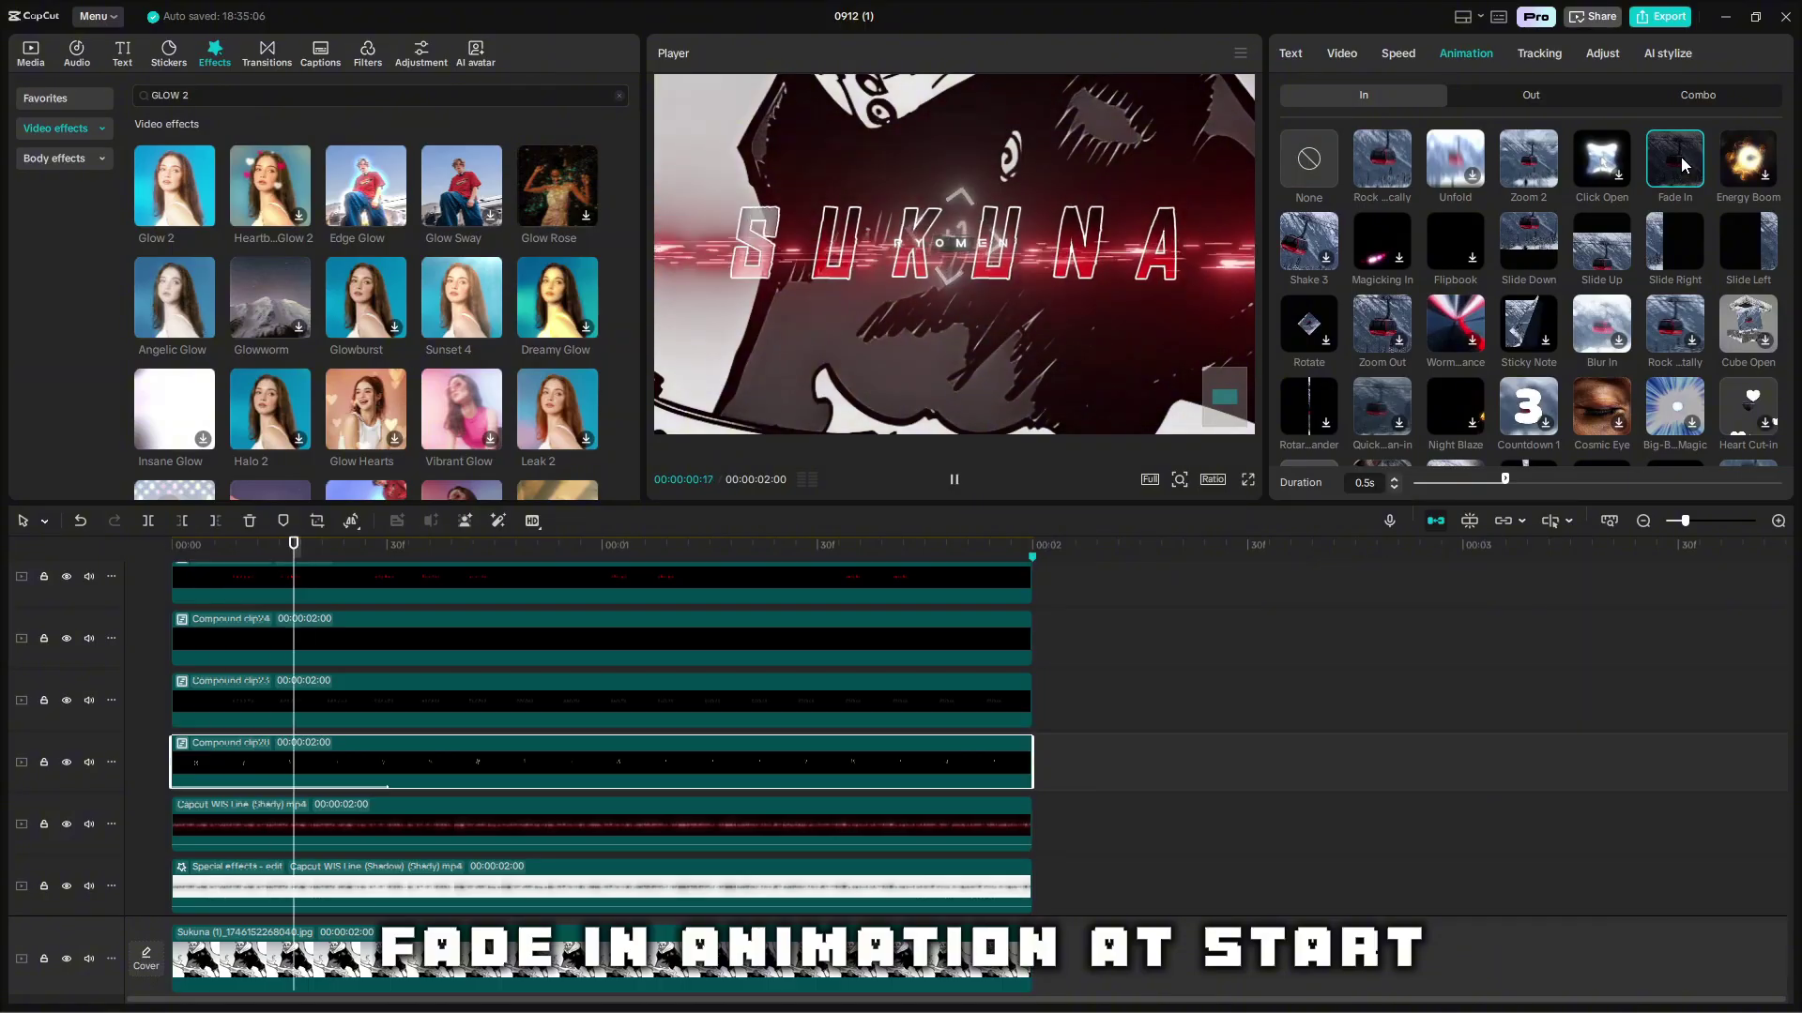
pyautogui.click(1394, 478)
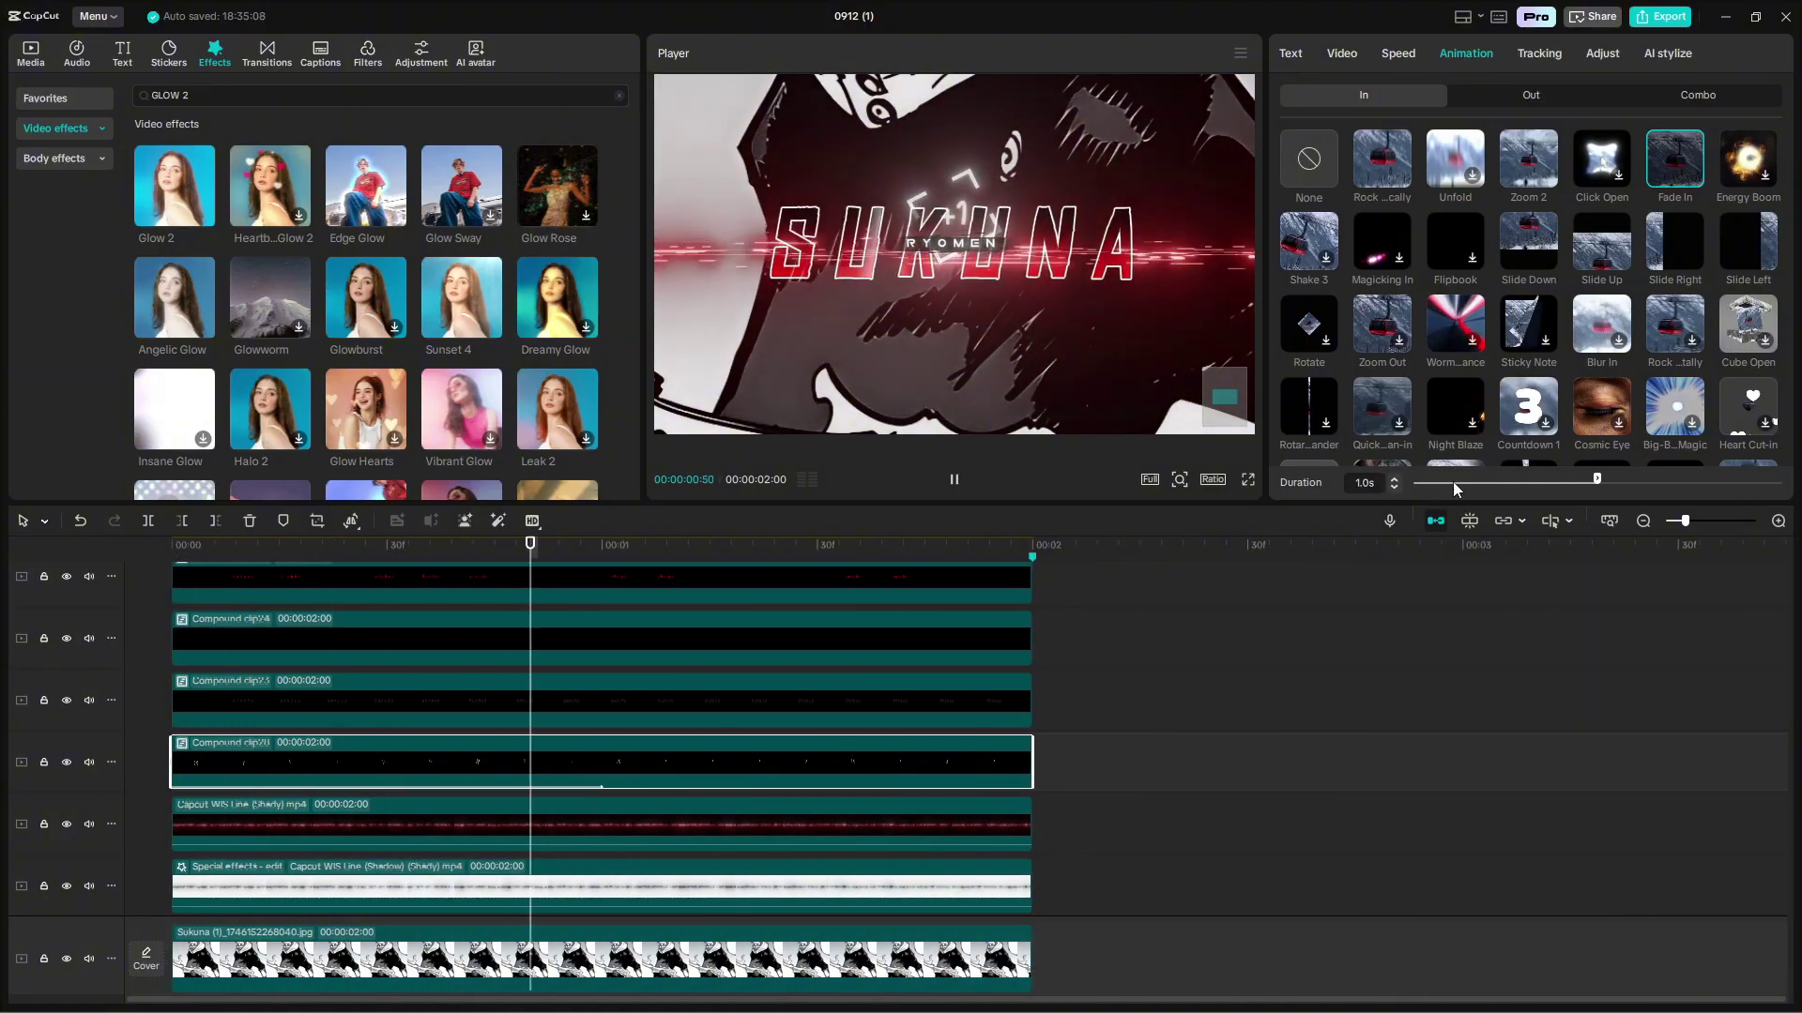
pyautogui.click(1218, 582)
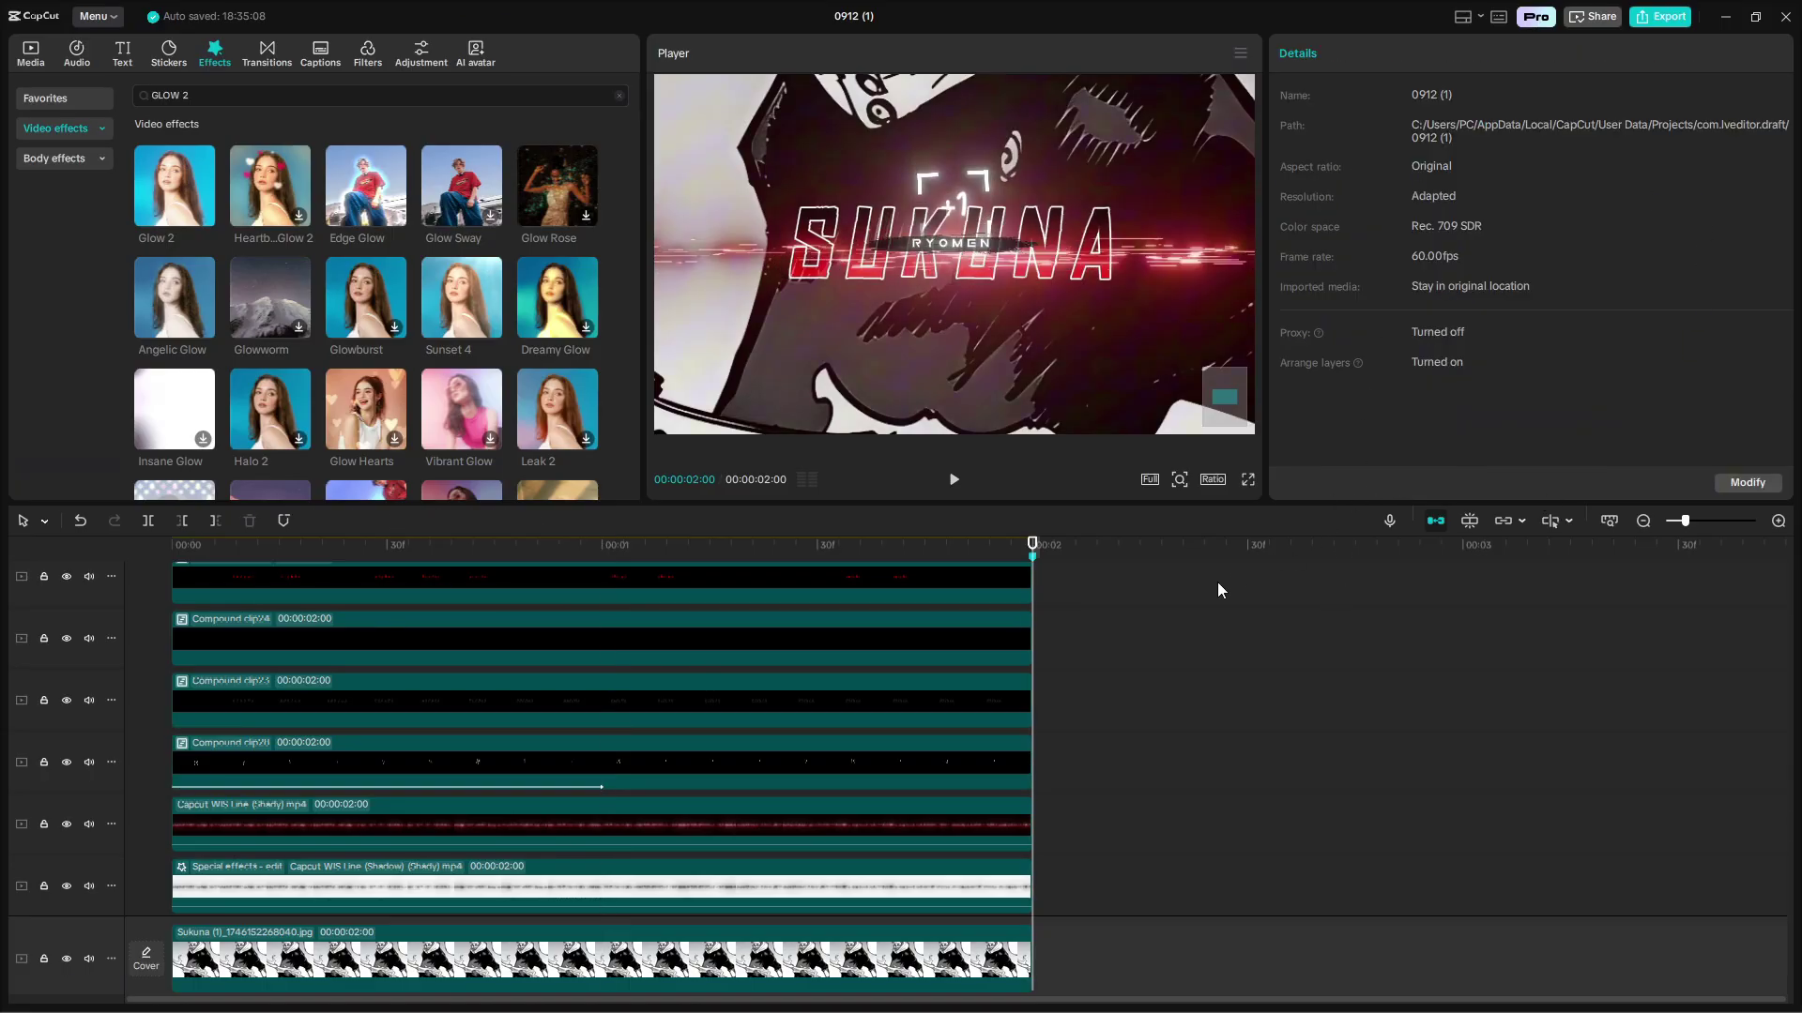
# Play back the edit from the beginning to check the camera frame's fade-in.
pyautogui.press('space')
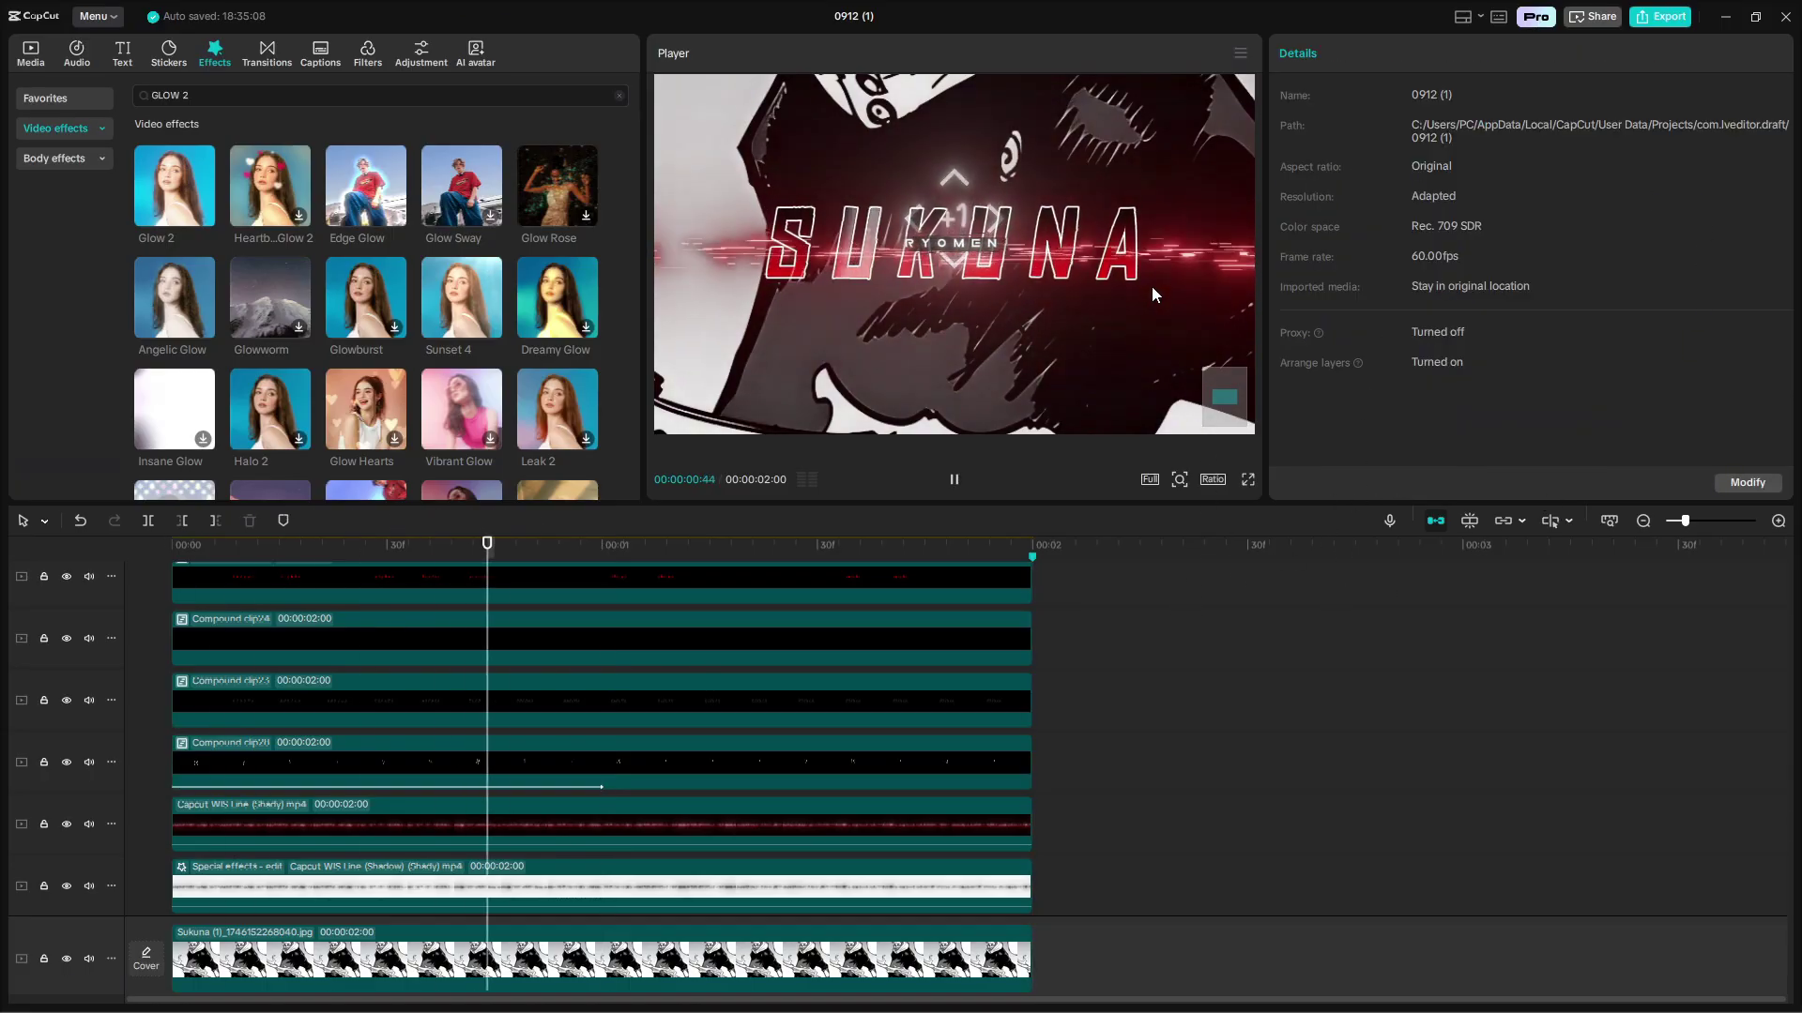
pyautogui.press('space')
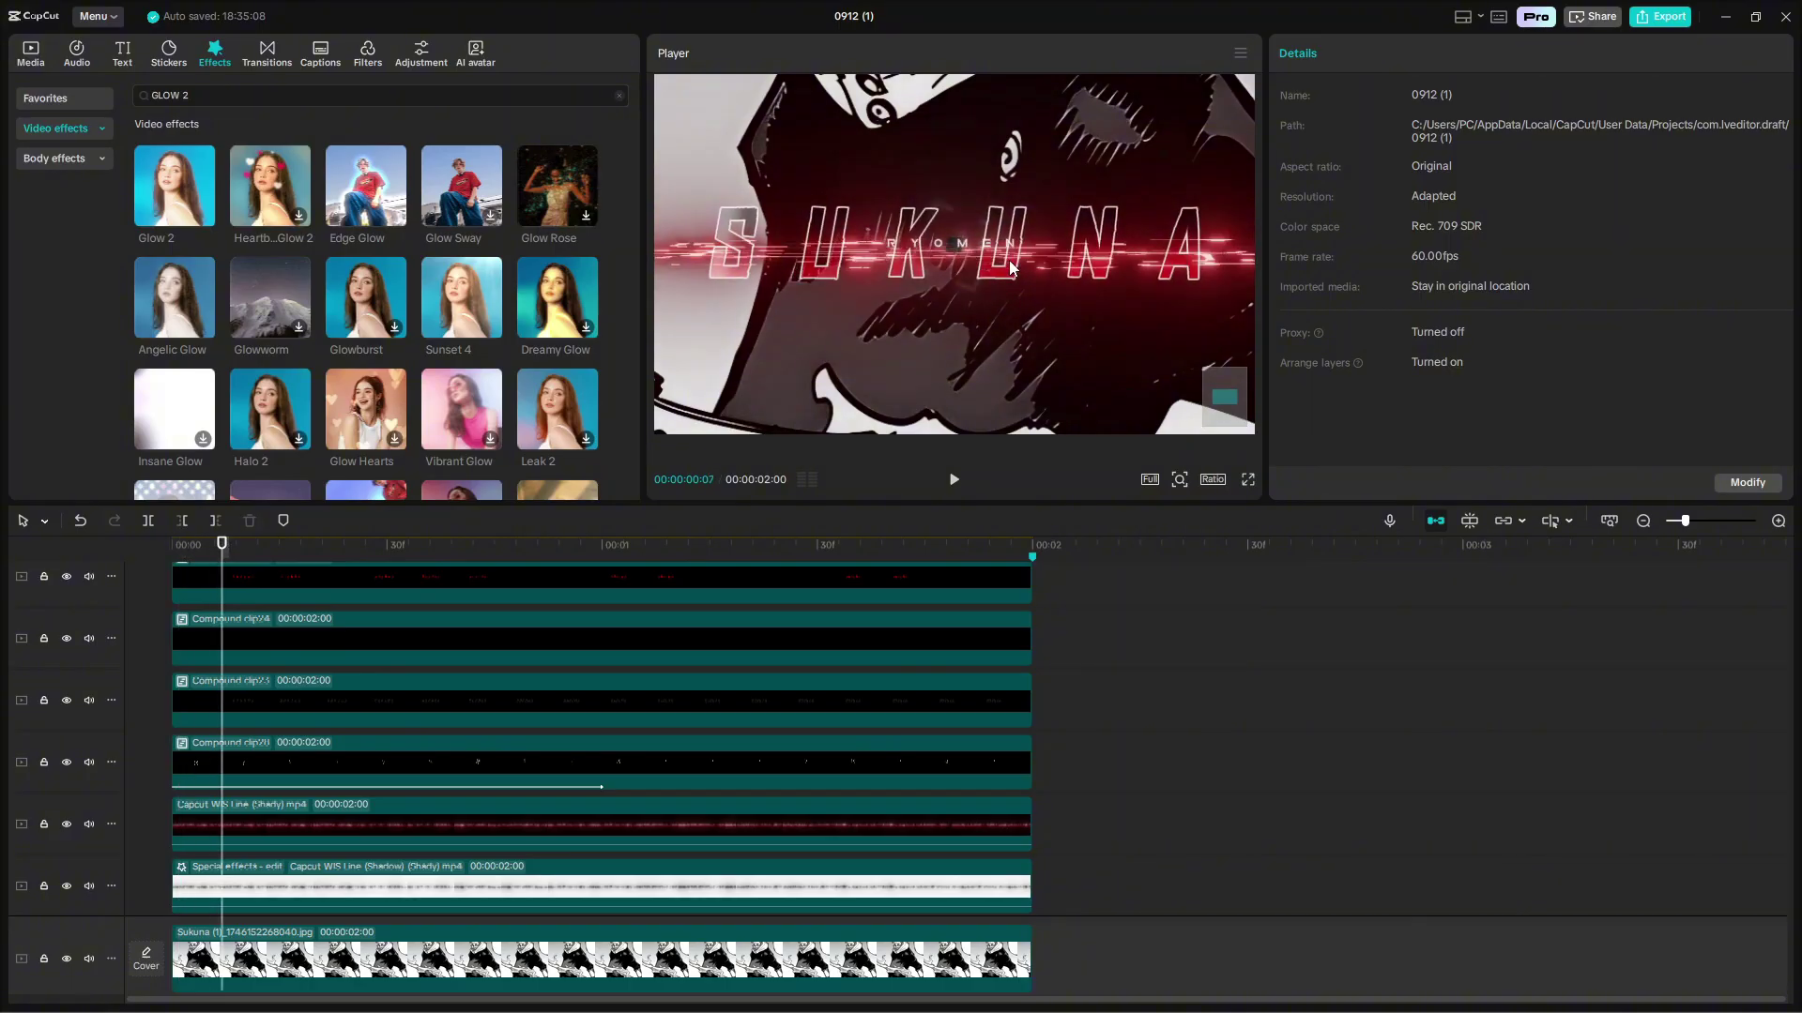
pyautogui.press('space')
pyautogui.press('space')
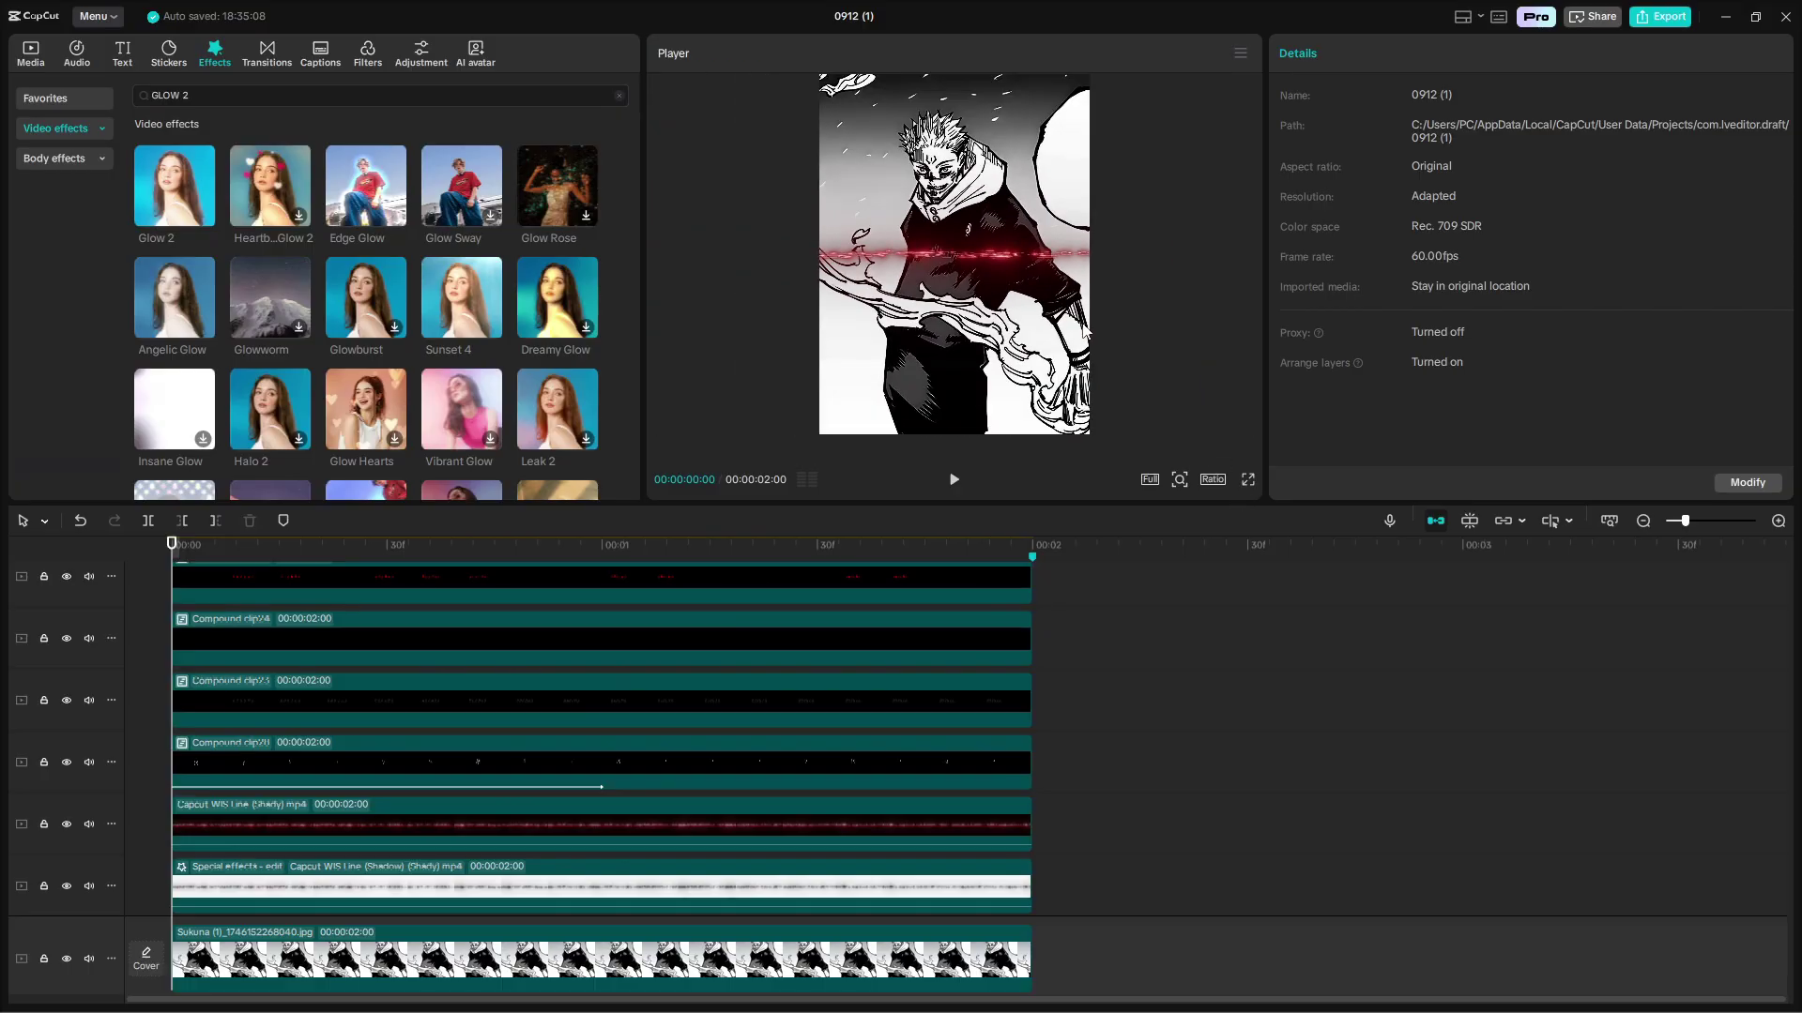
# Show the imported media and review the whole edit in full screen before returning to the timeline.
pyautogui.click(30, 54)
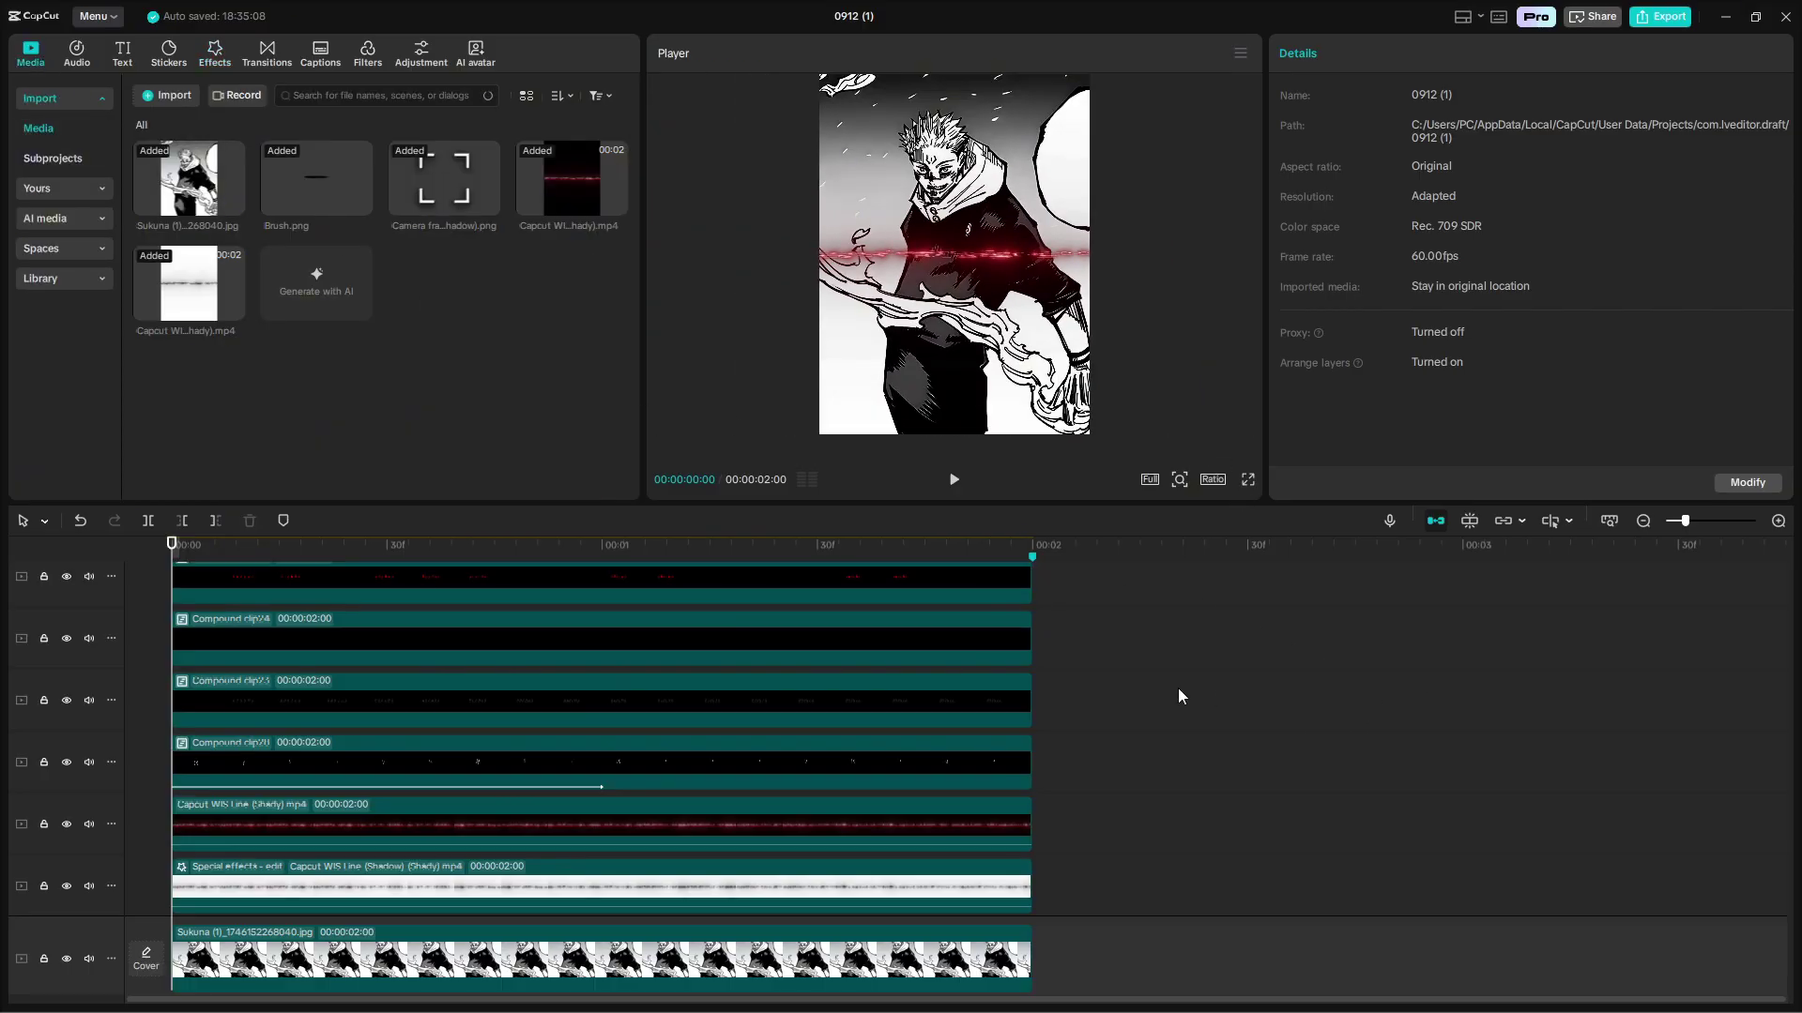
pyautogui.press('space')
pyautogui.click(1248, 480)
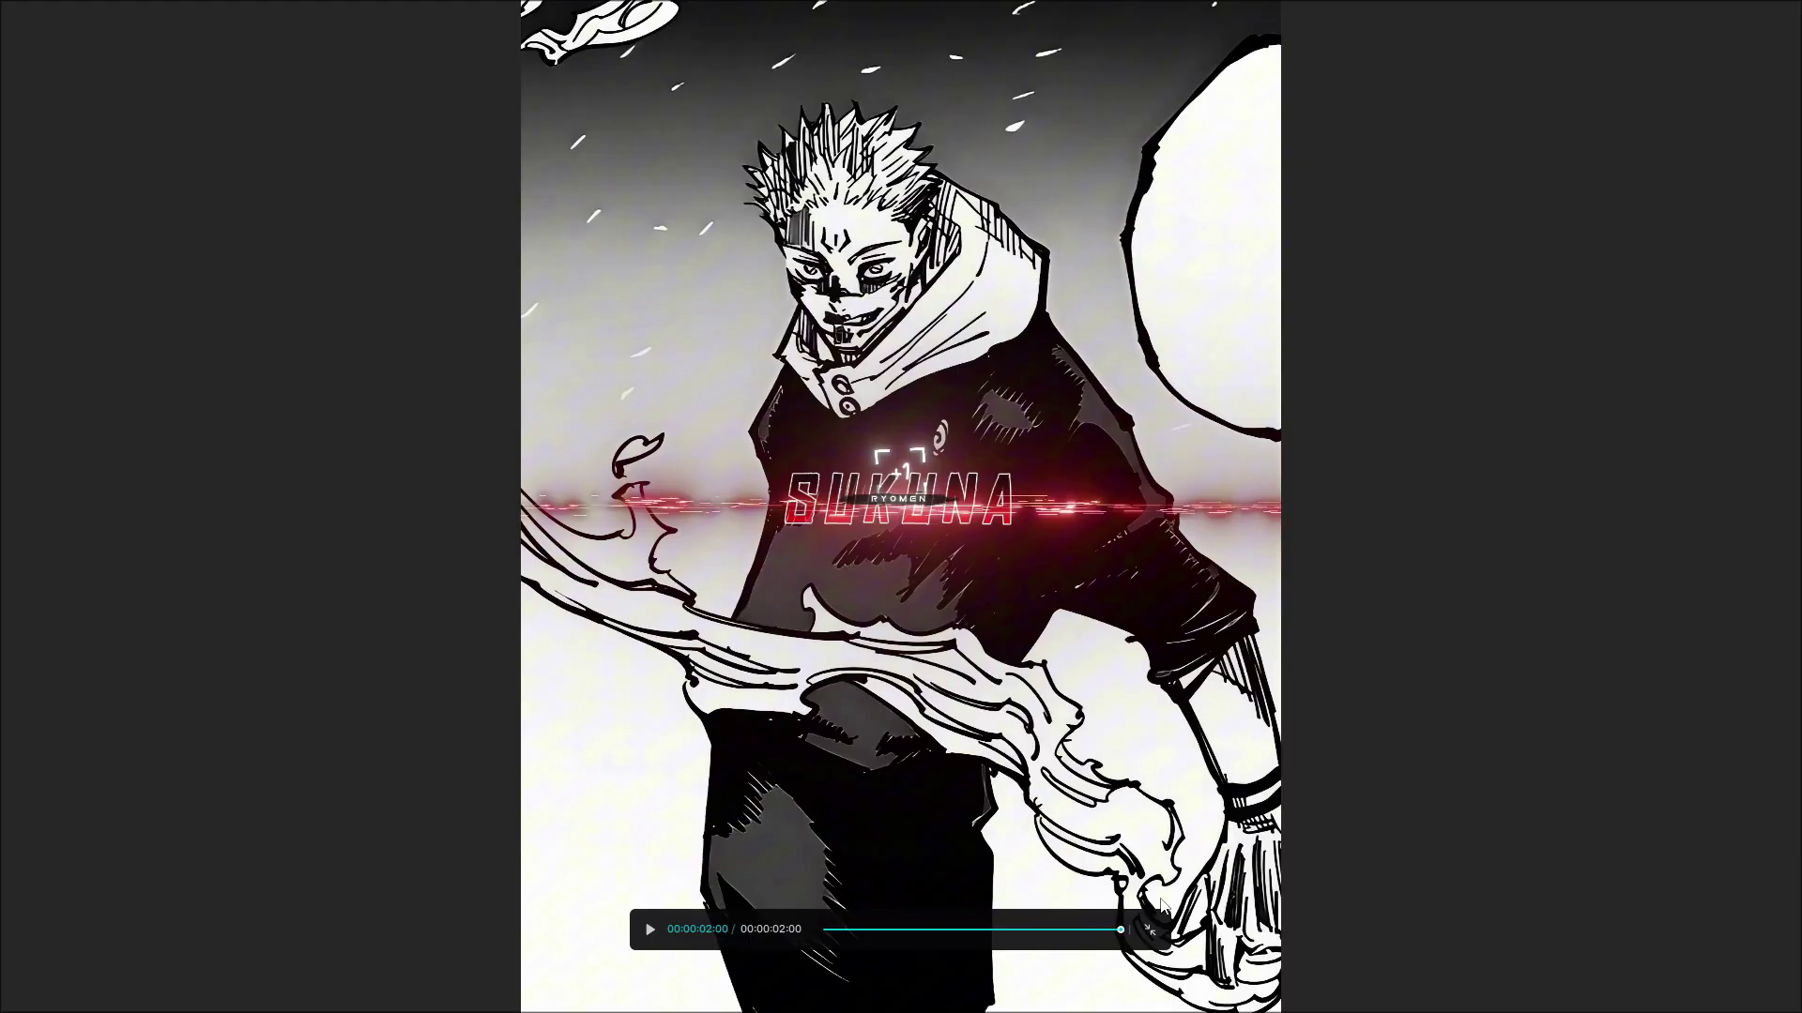
pyautogui.click(1153, 924)
pyautogui.scroll(-1, 777, 809)
pyautogui.scroll(5, 871, 831)
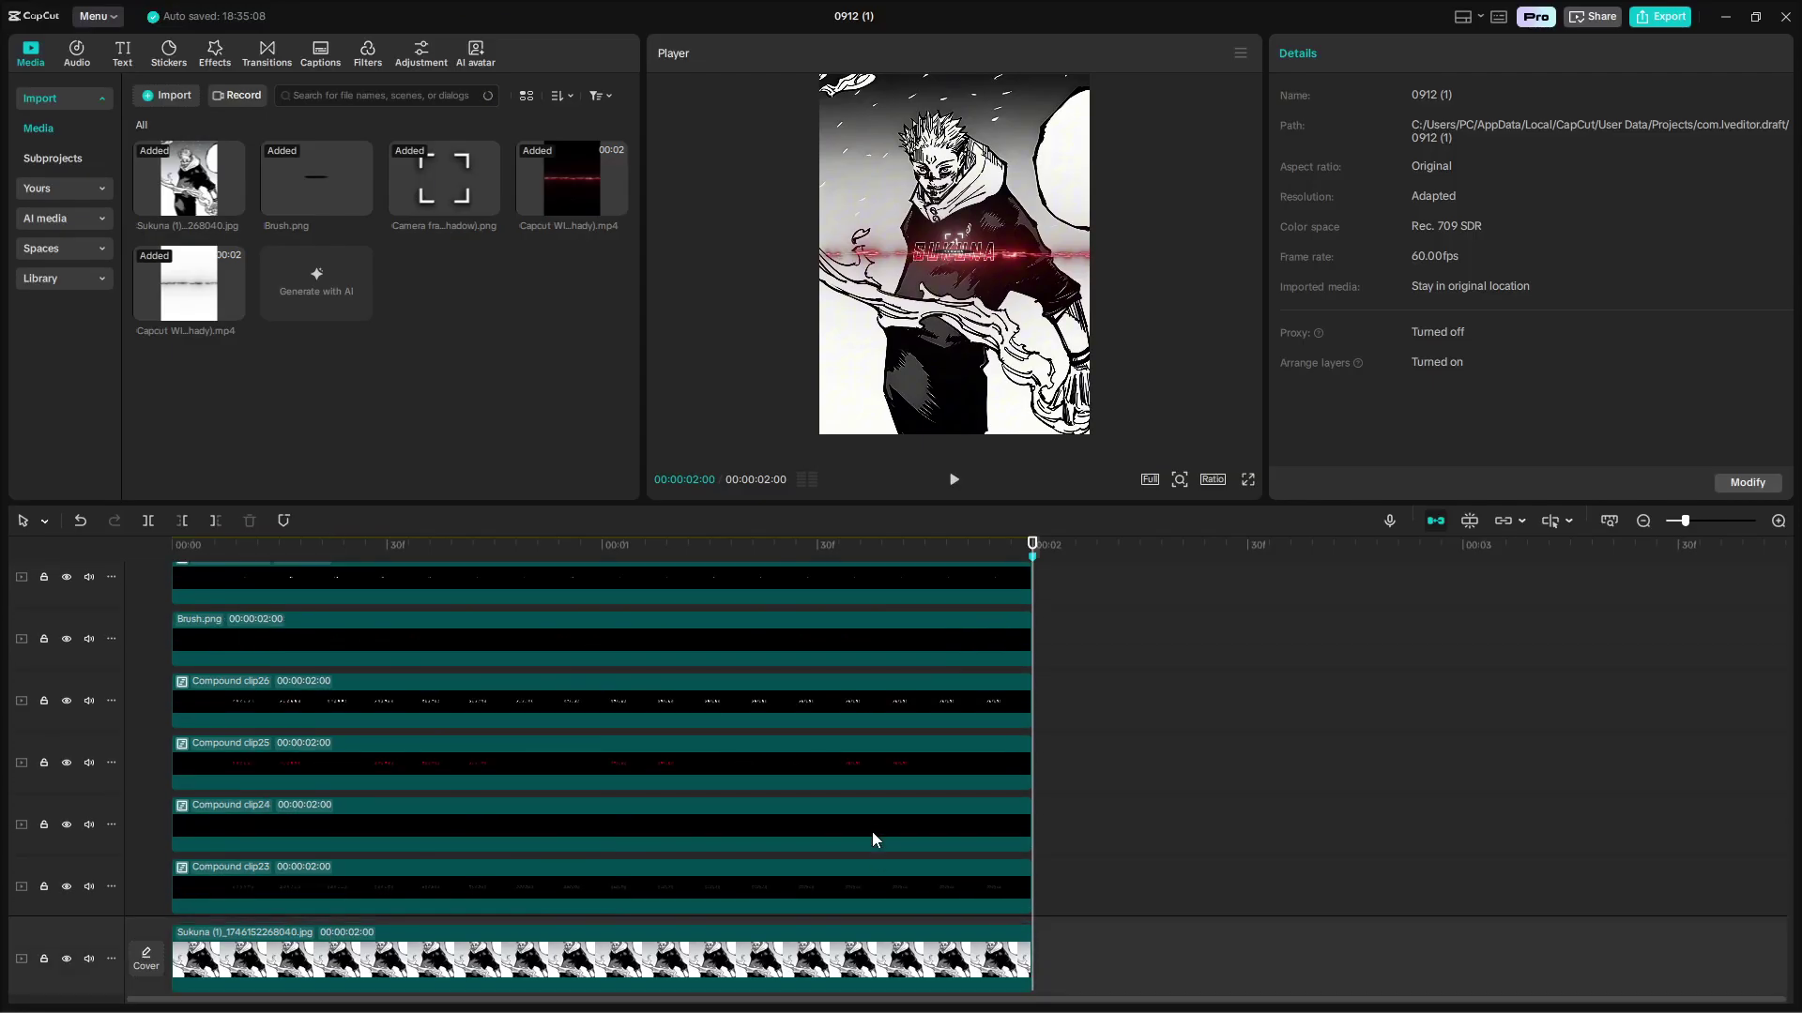